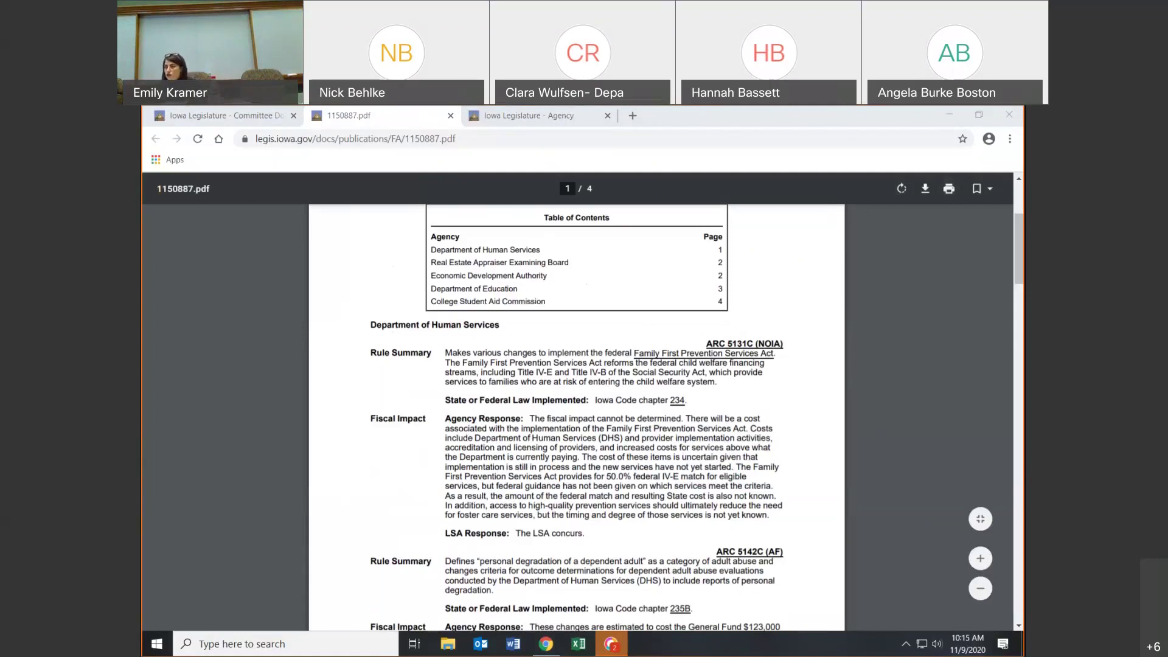
- Close the fiscal impact PDF and go to Iowa Law & Rules > Administrative Rules Review Committee (ARRC)
left_click(451, 116)
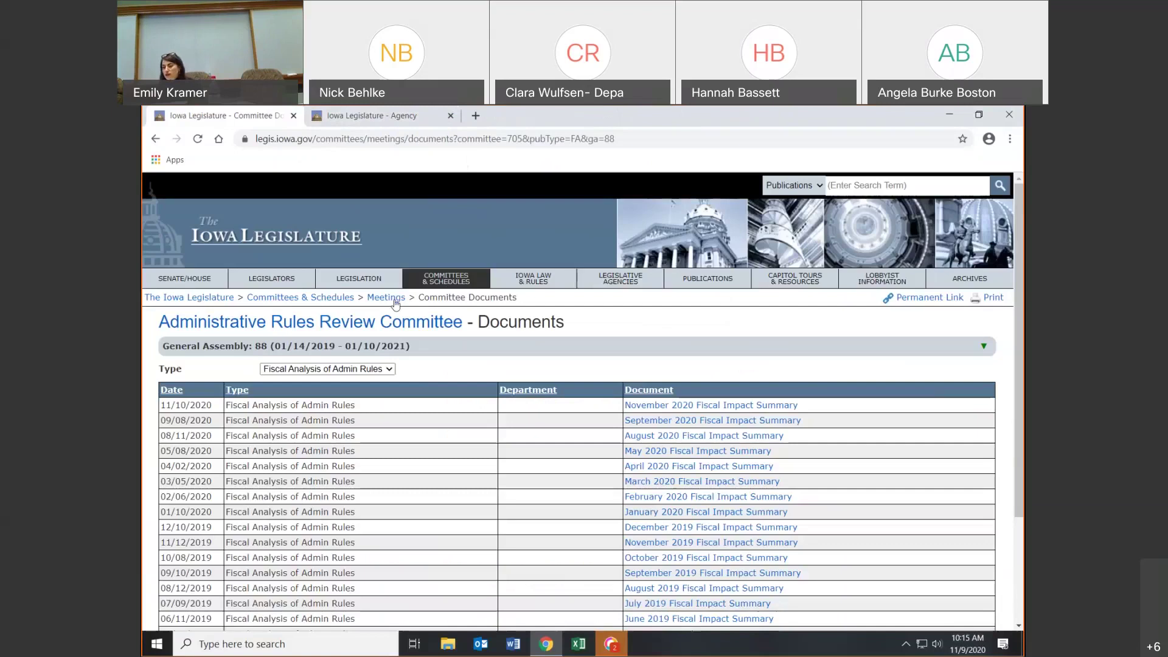
left_click(561, 285)
left_click(263, 494)
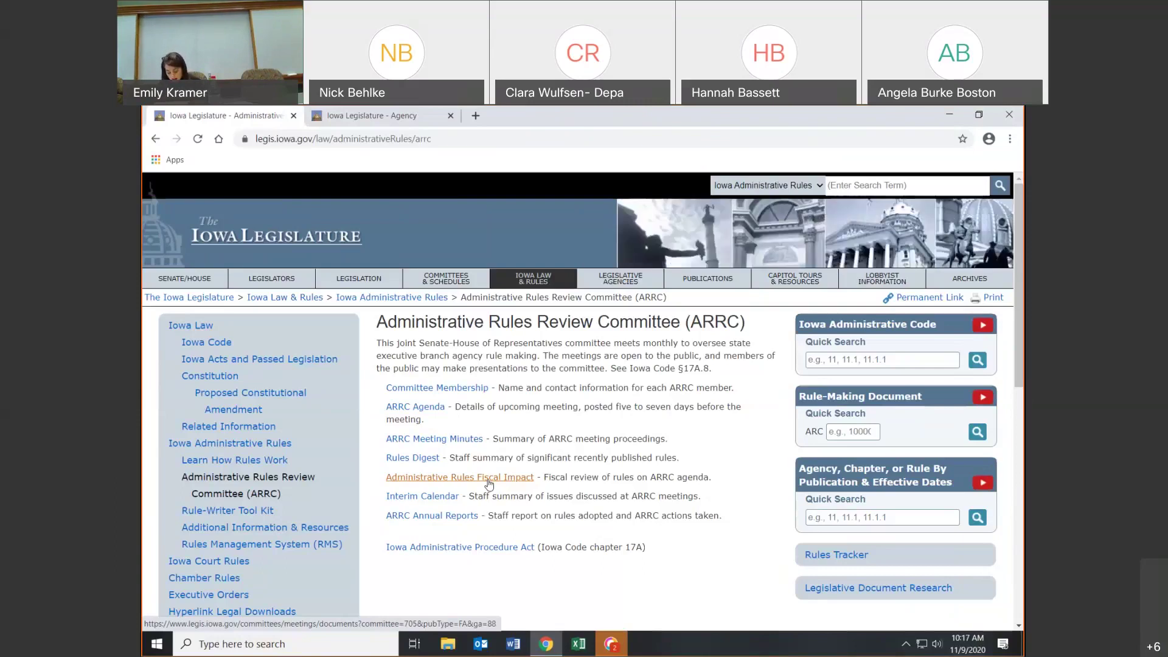
- Open the November 2020 Fiscal Impact Summary under Administrative Rules Fiscal Impact, read through it, and close it
left_click(489, 478)
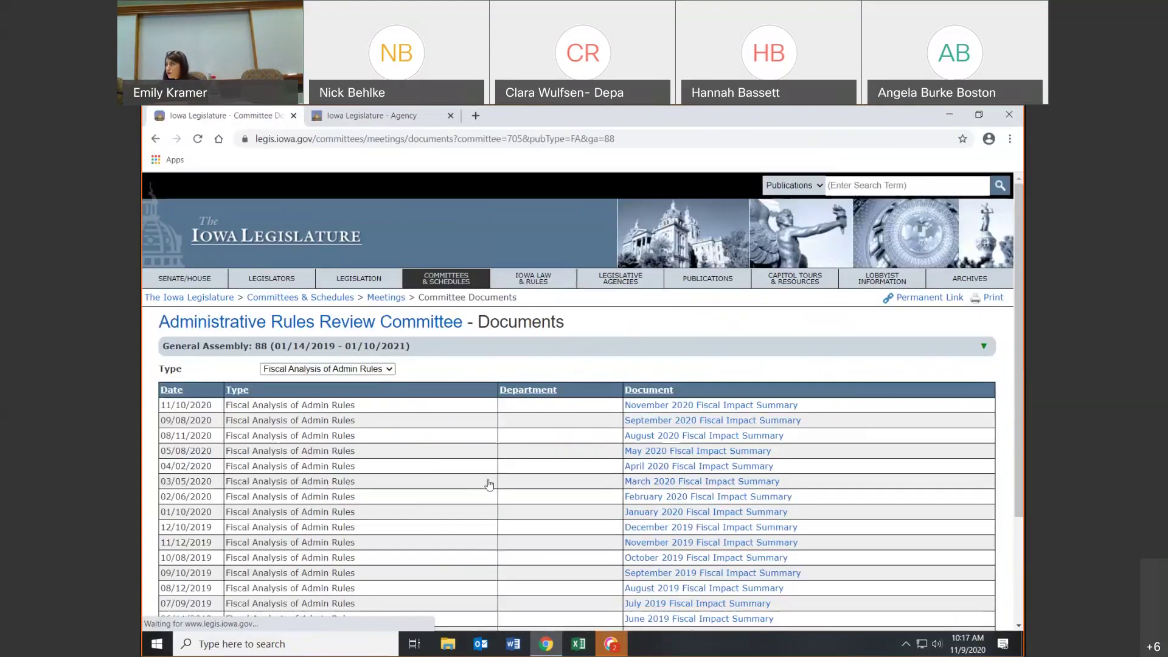
left_click(690, 402)
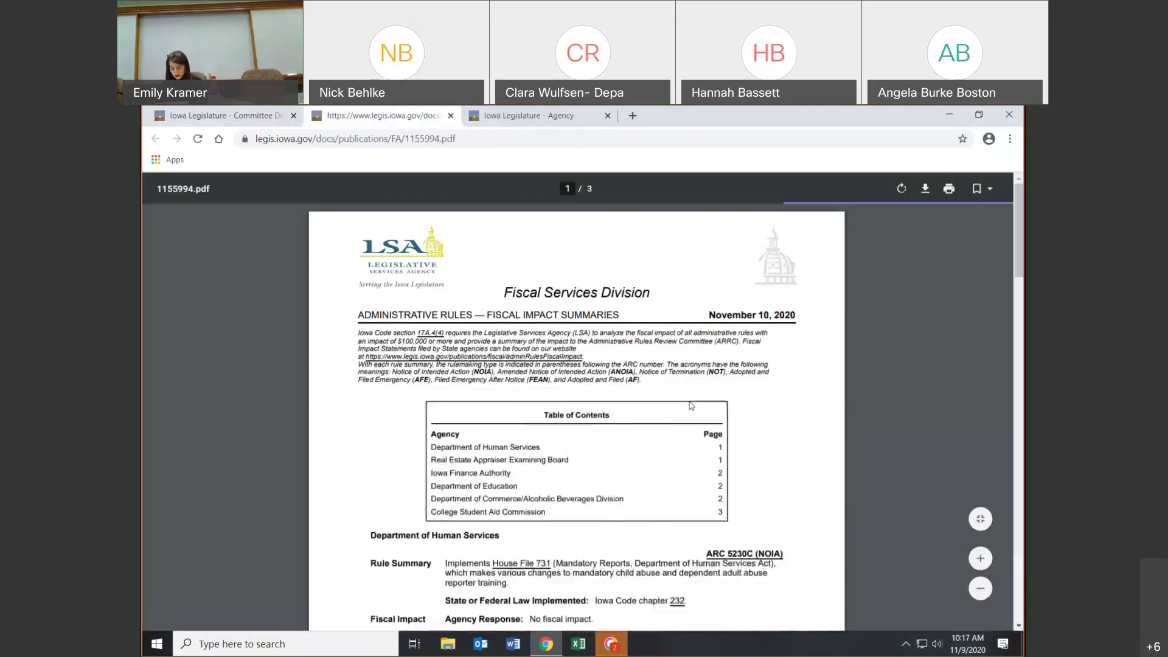
scroll(690, 404, "down", 4)
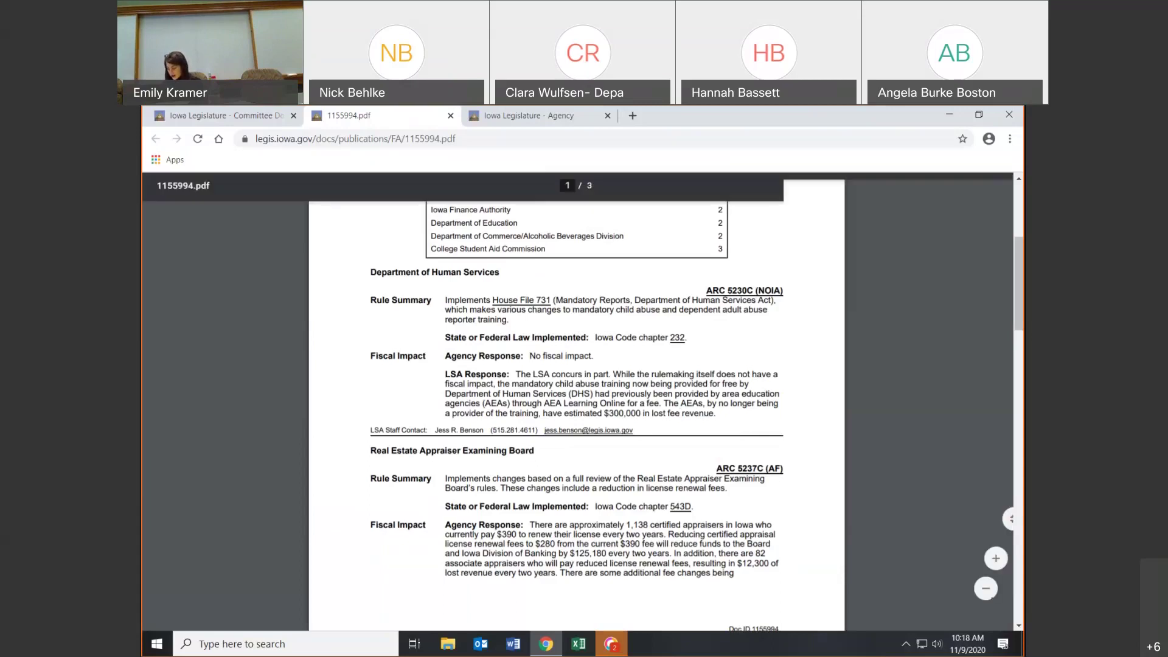
left_click(450, 116)
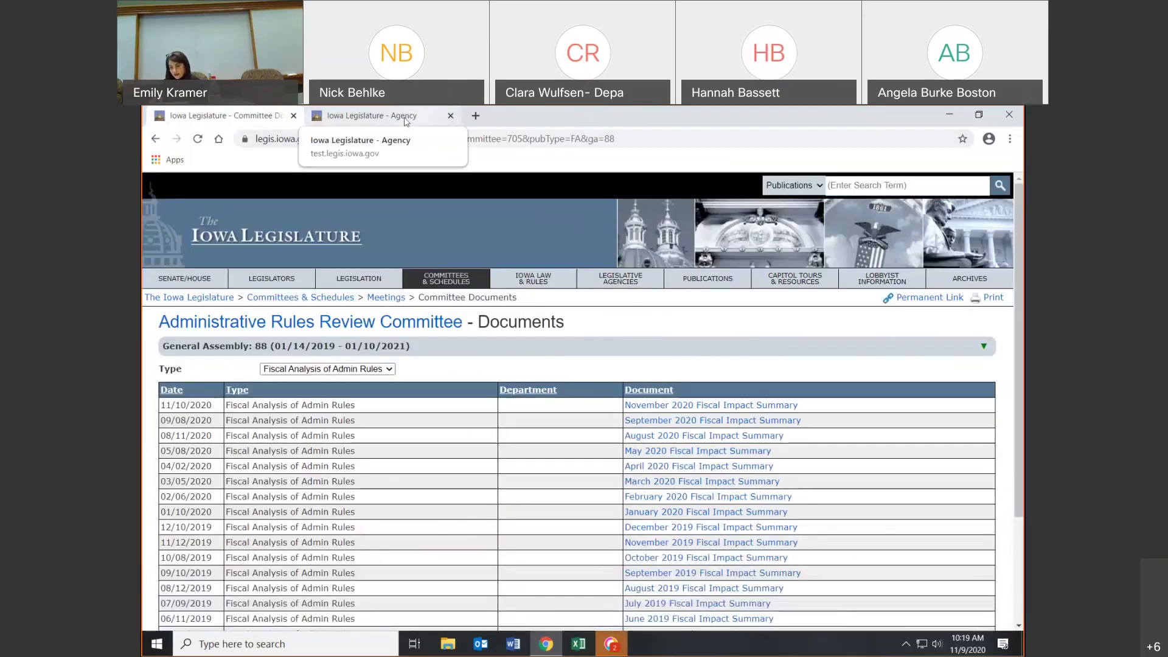
- In the Agency portal, create a New Filing with filing type Notice of Intended Action
left_click(405, 120)
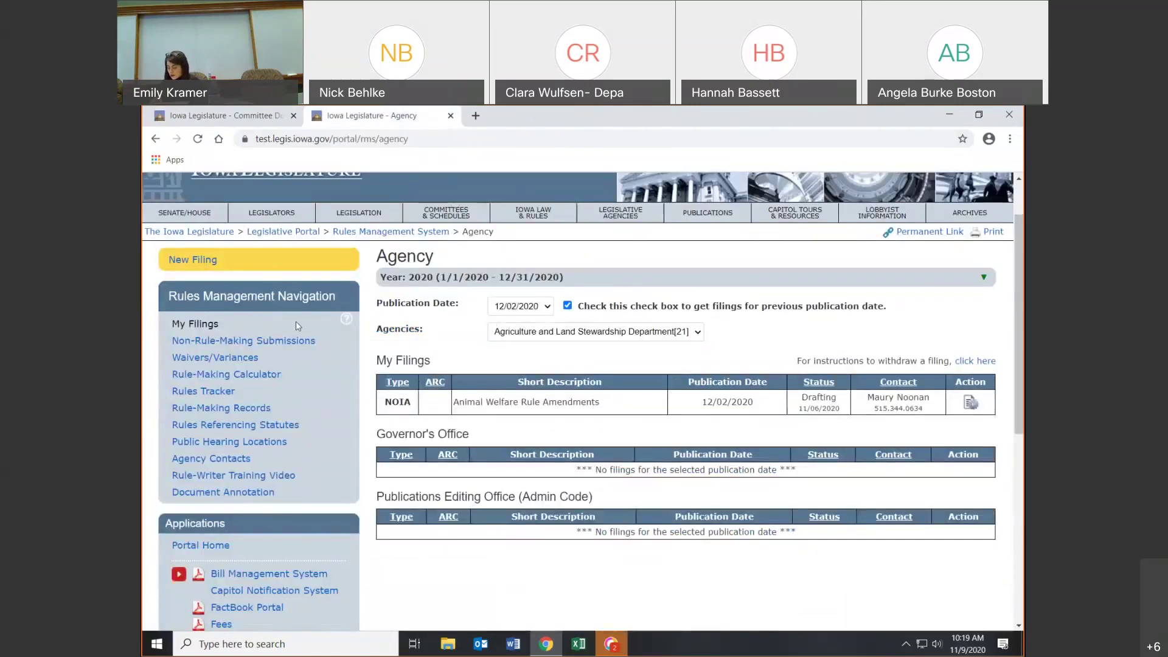
left_click(220, 259)
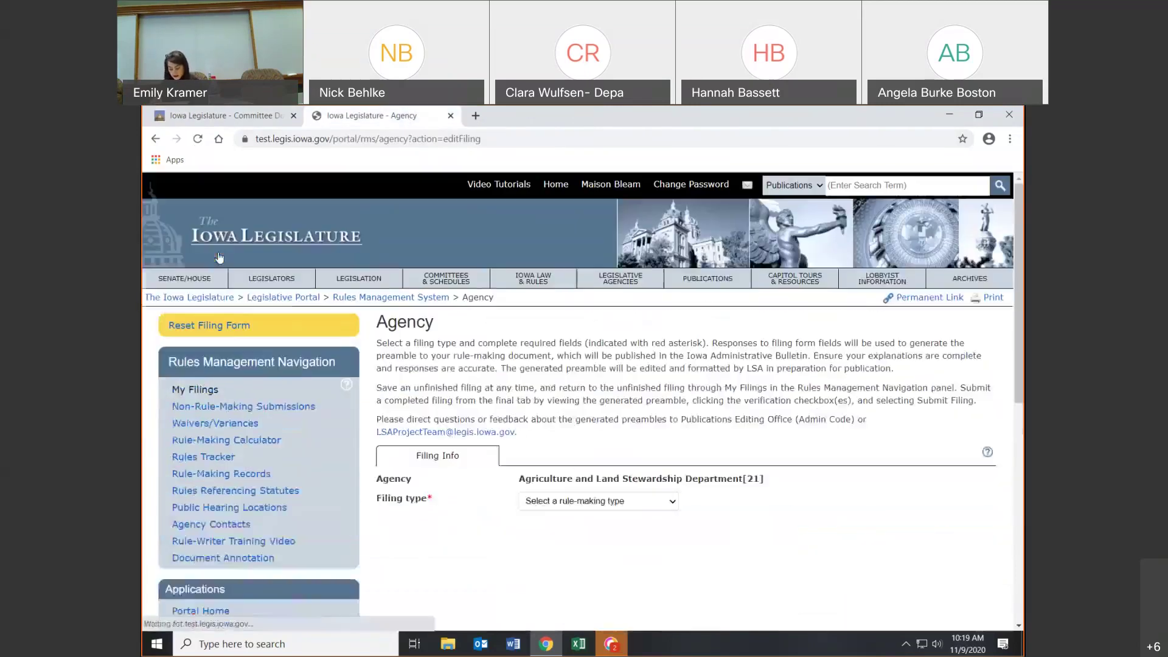
left_click(551, 505)
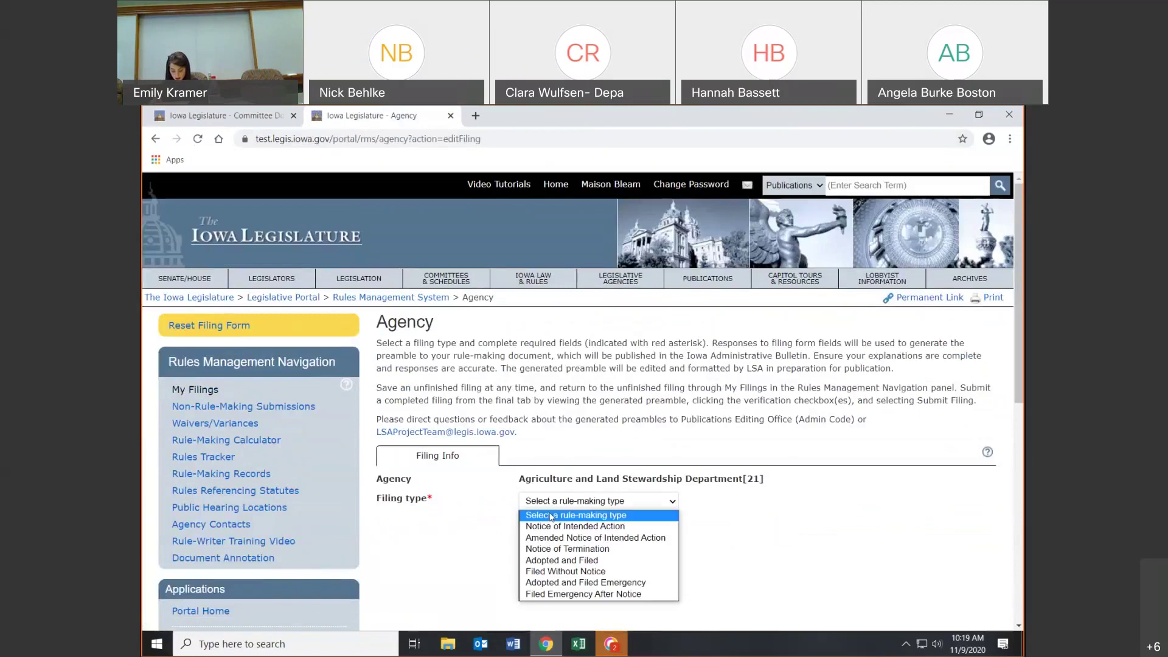
left_click(552, 527)
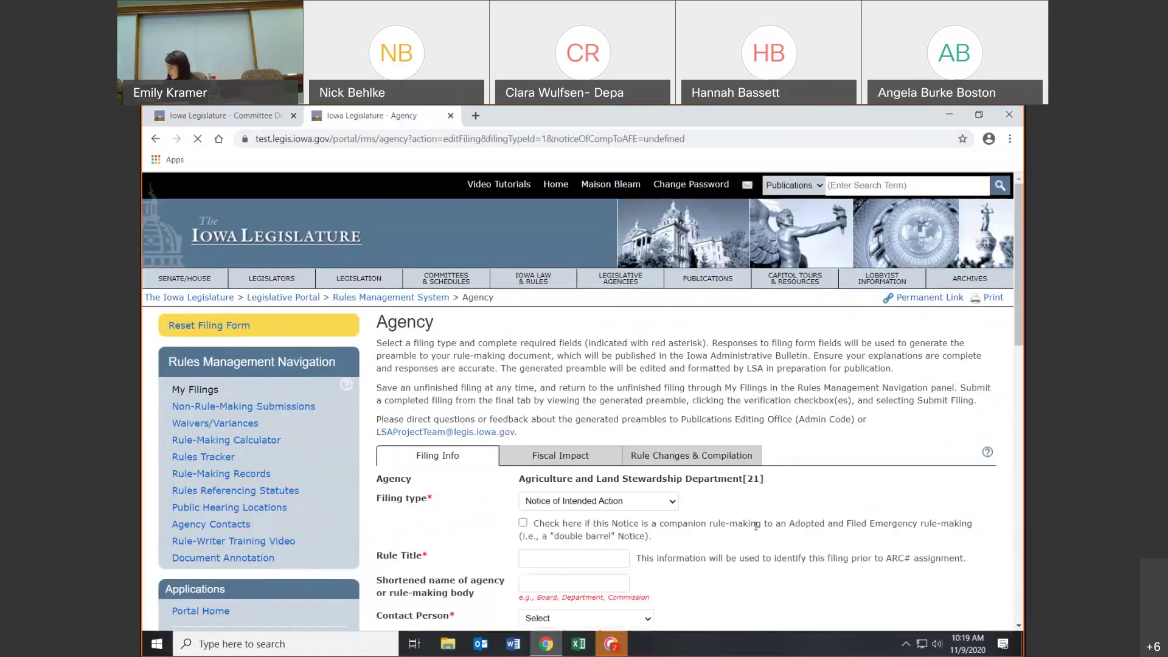
scroll(756, 525, "down", 1)
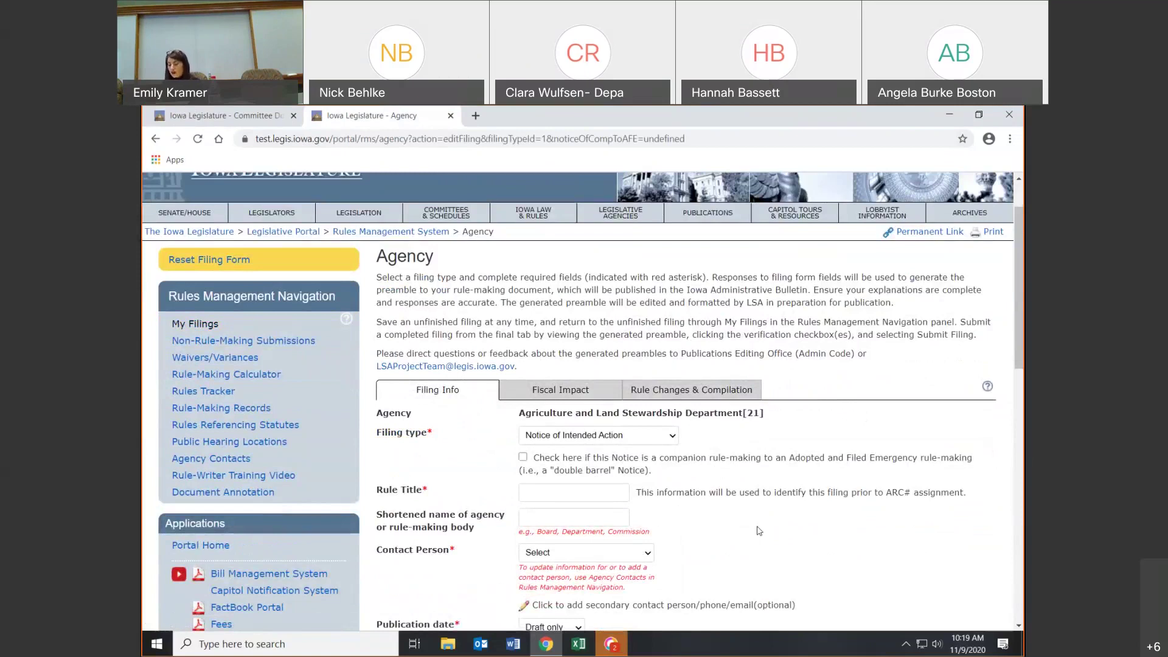
scroll(759, 531, "down", 2)
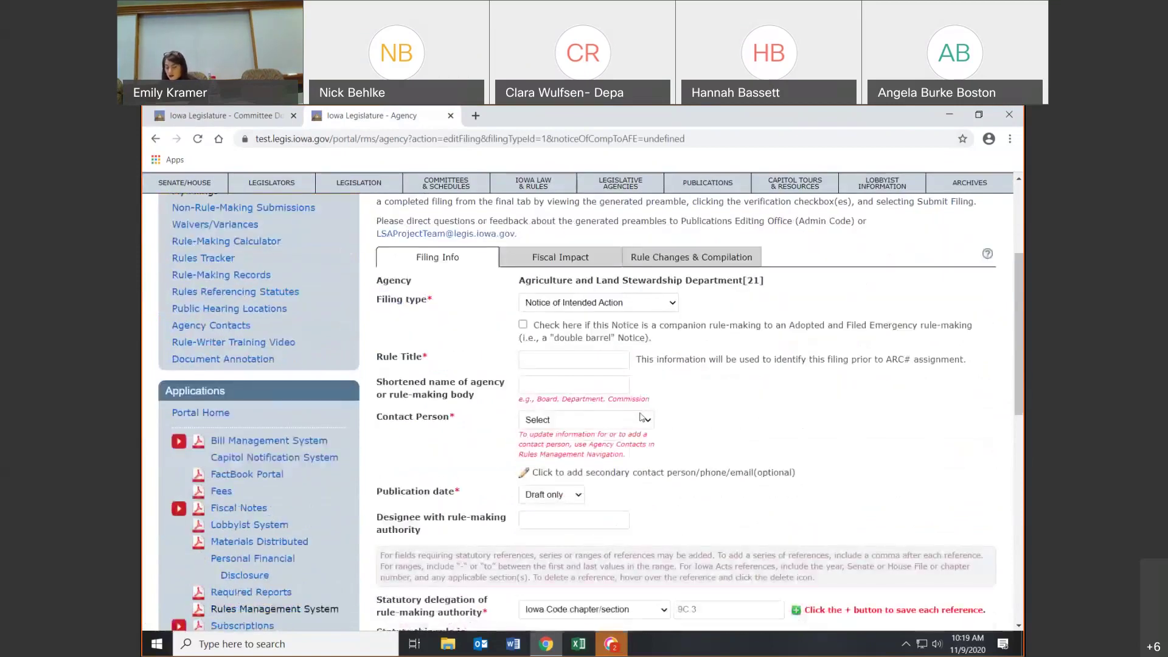
- In the filing's Fiscal Impact section, select $100,000 or more annually and General Assembly 88
left_click(580, 263)
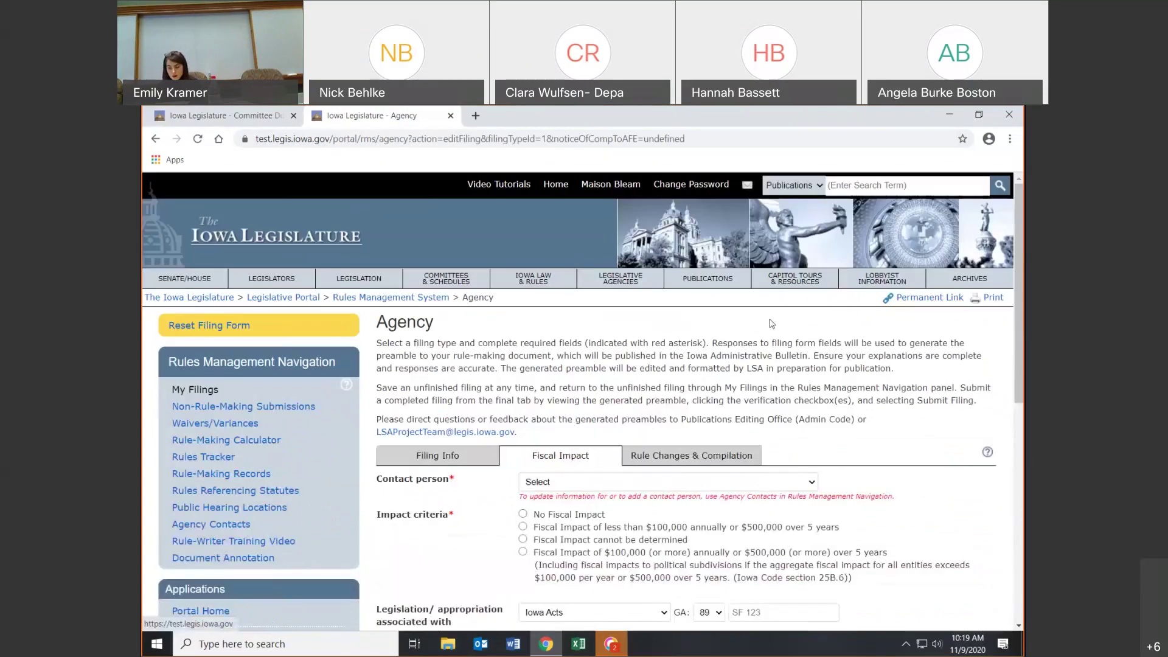
scroll(862, 373, "down", 2)
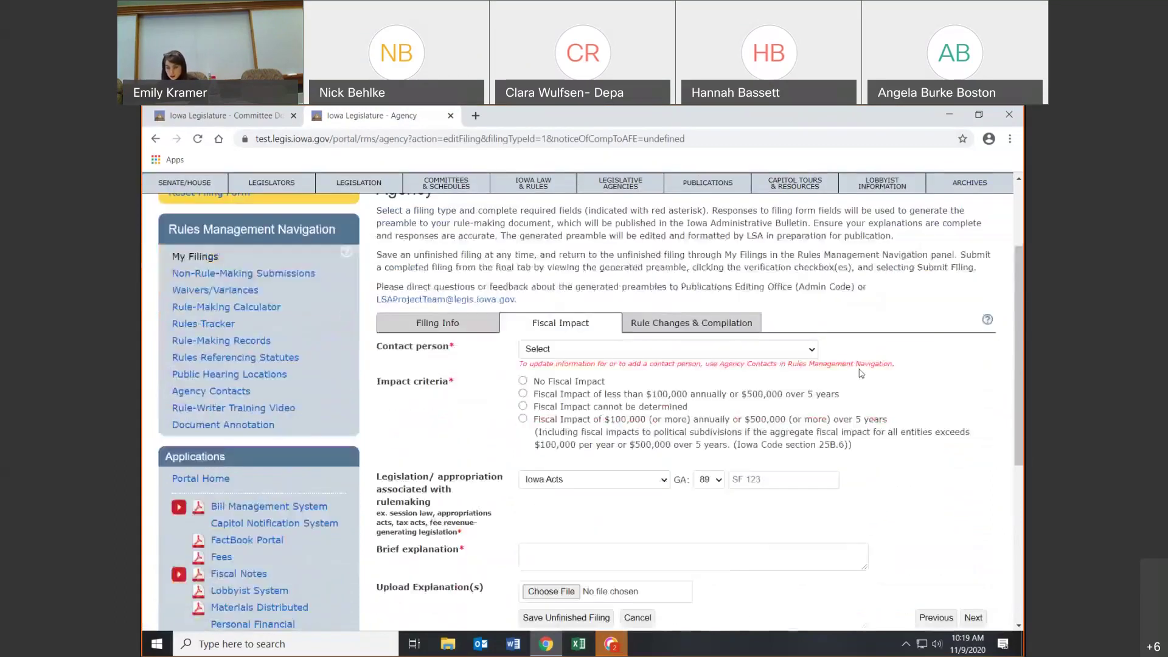
scroll(862, 373, "down", 1)
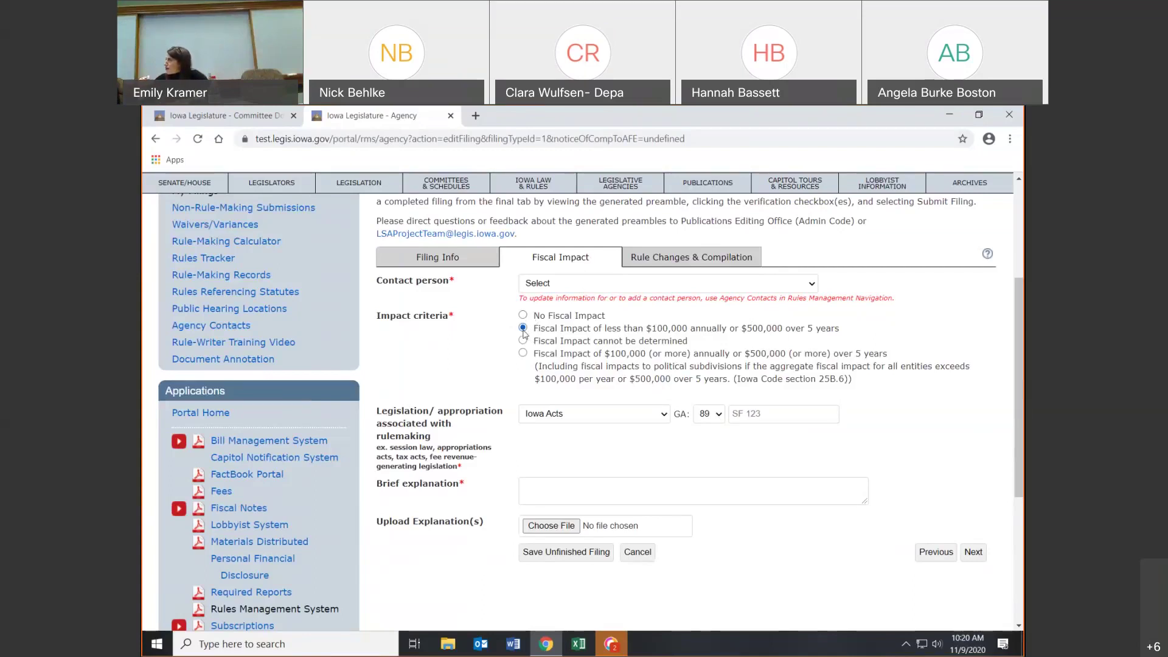
left_click(523, 341)
left_click(524, 354)
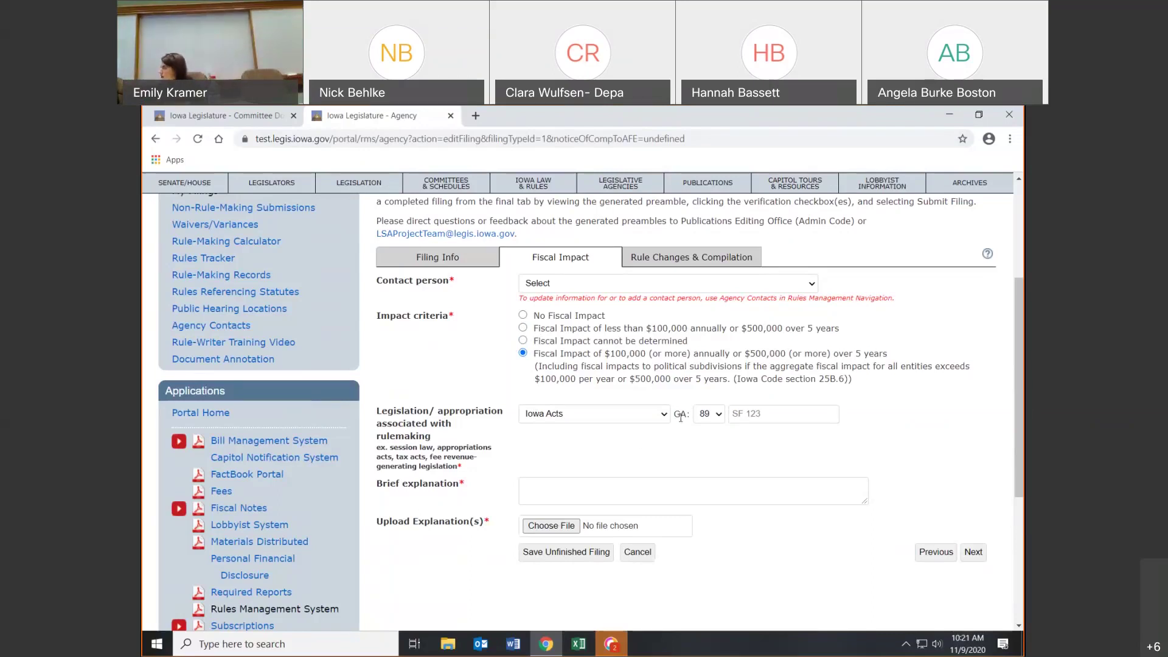
left_click(719, 422)
left_click(709, 443)
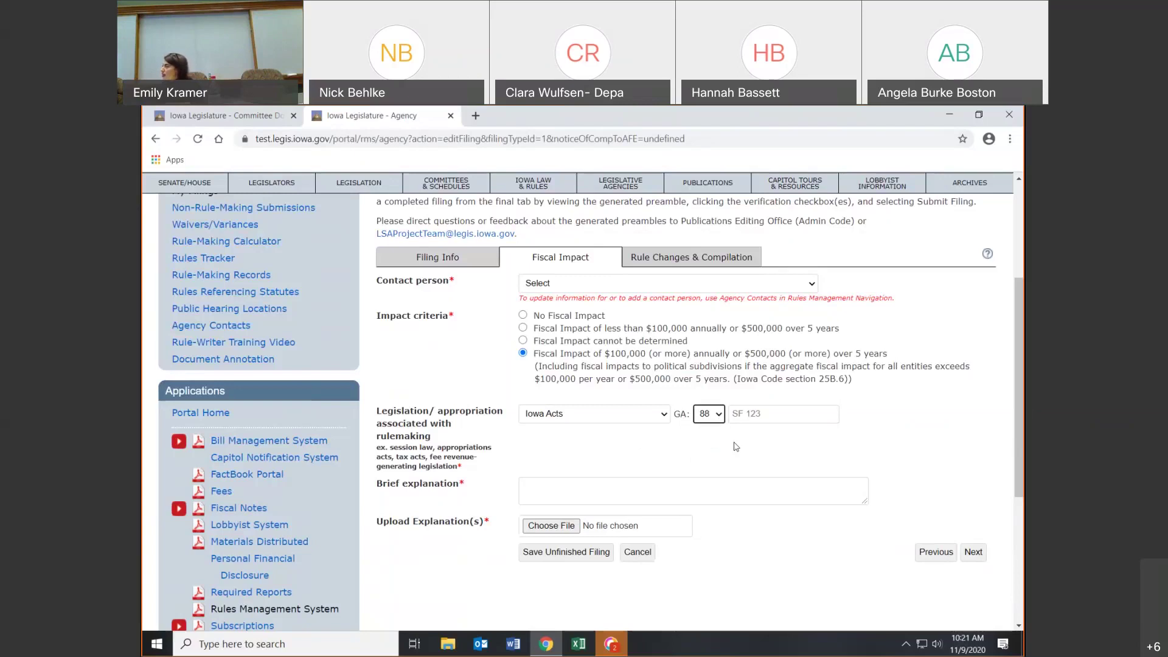
left_click(664, 415)
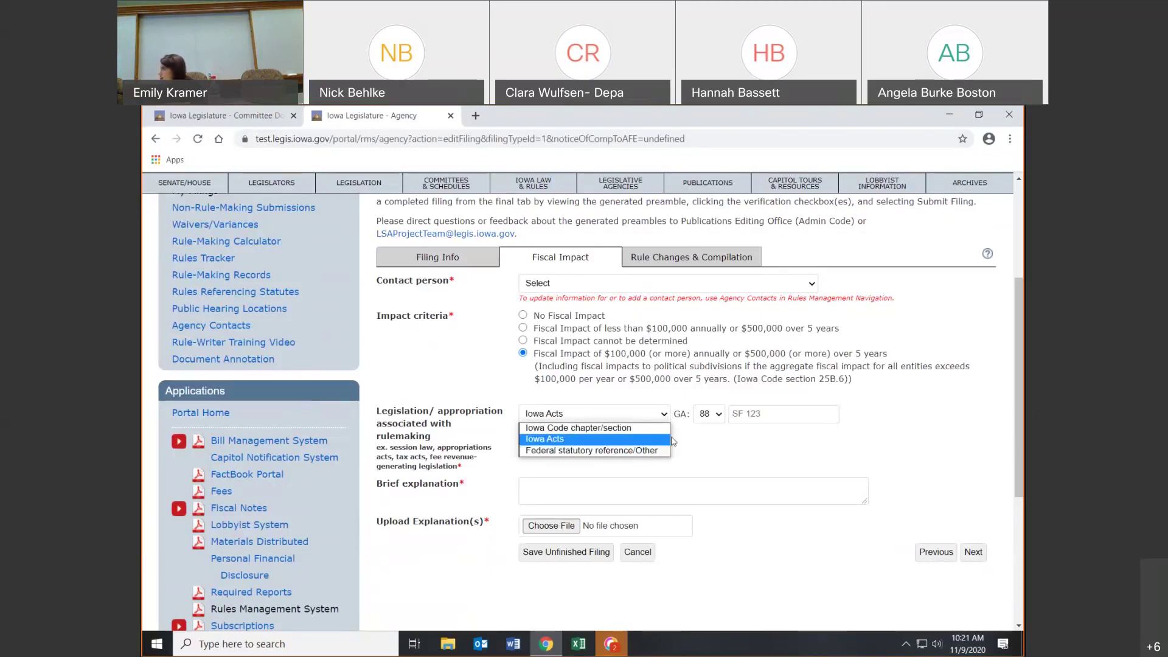
left_click(711, 420)
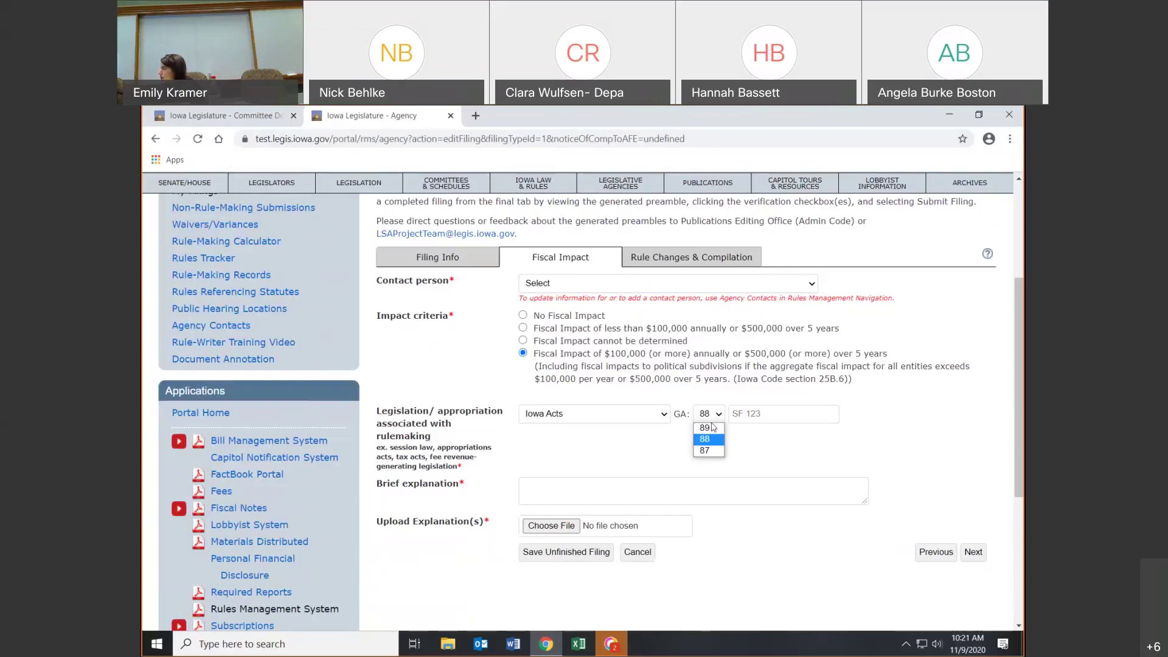
left_click(712, 422)
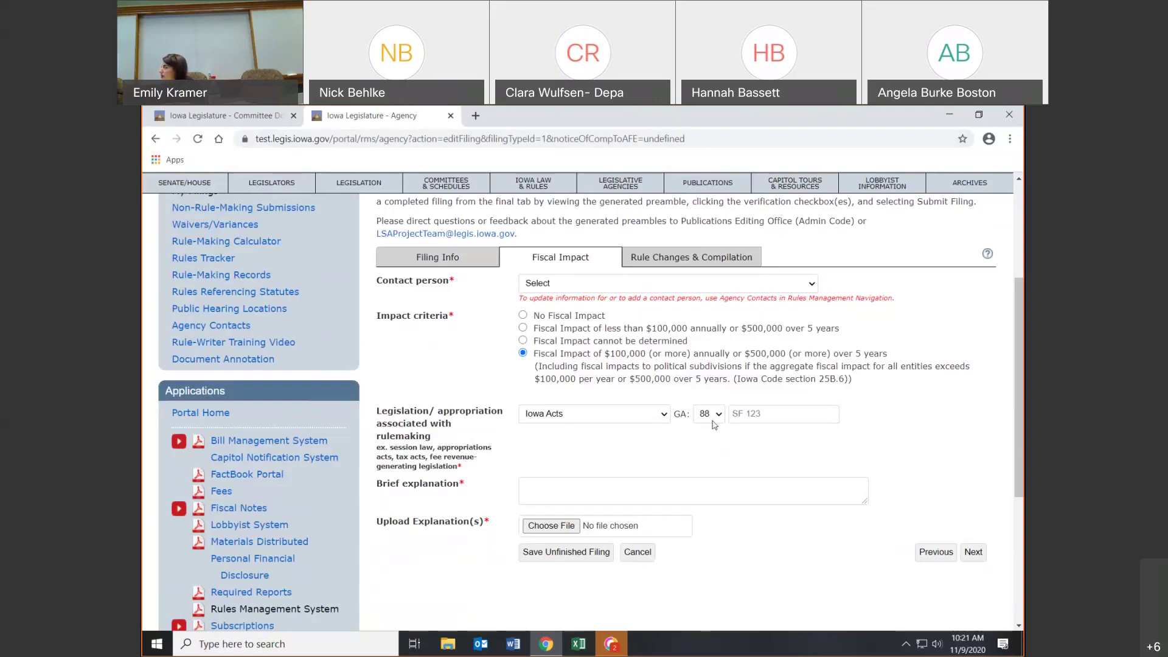
left_click(747, 414)
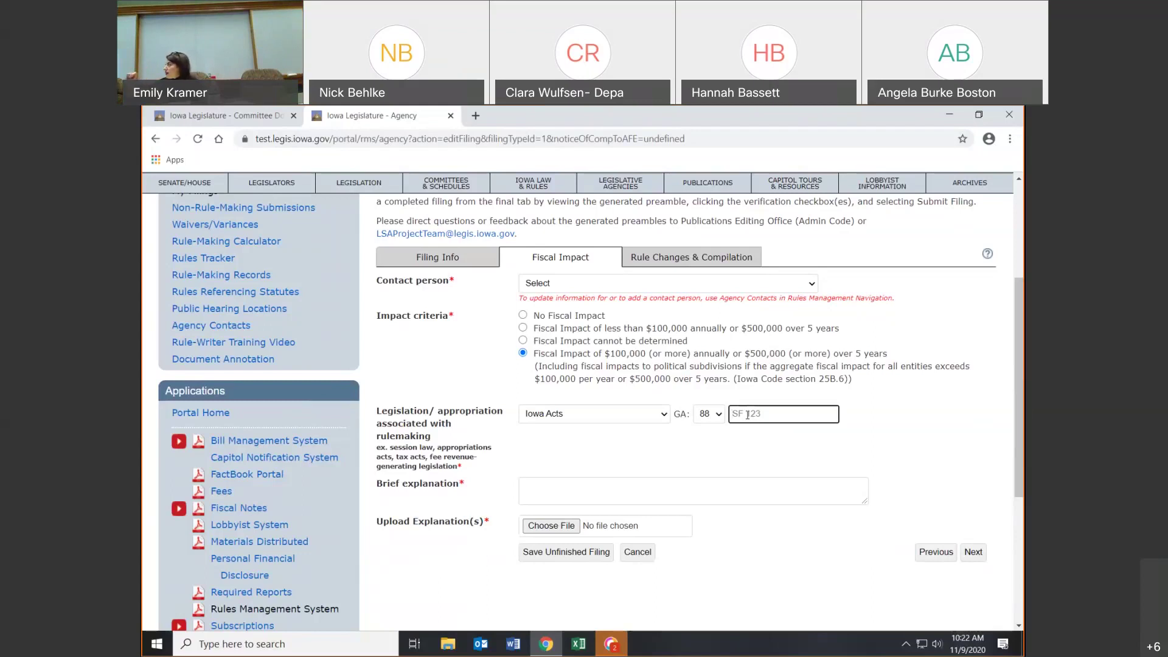
left_click(716, 417)
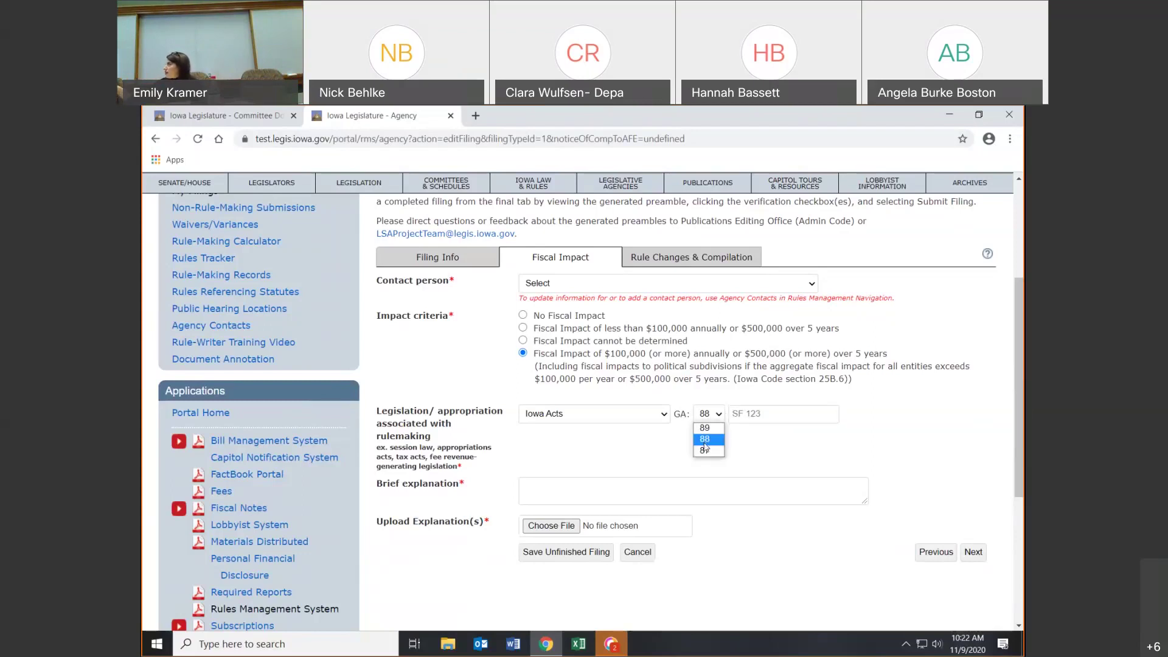
left_click(705, 442)
left_click(774, 415)
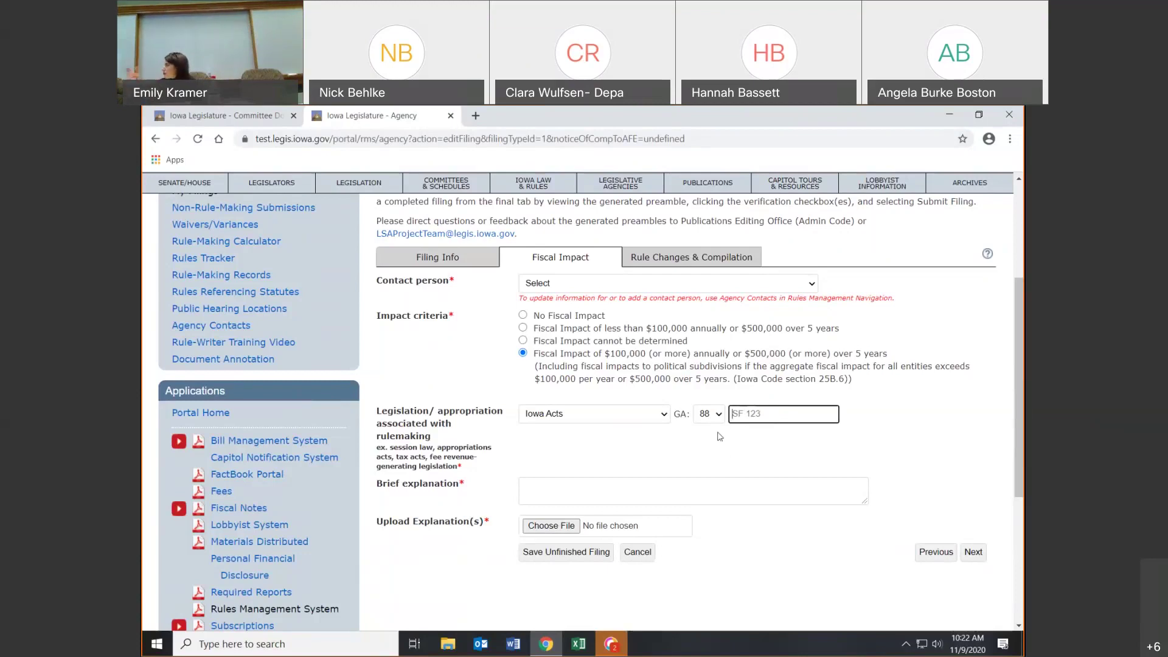
left_click(636, 494)
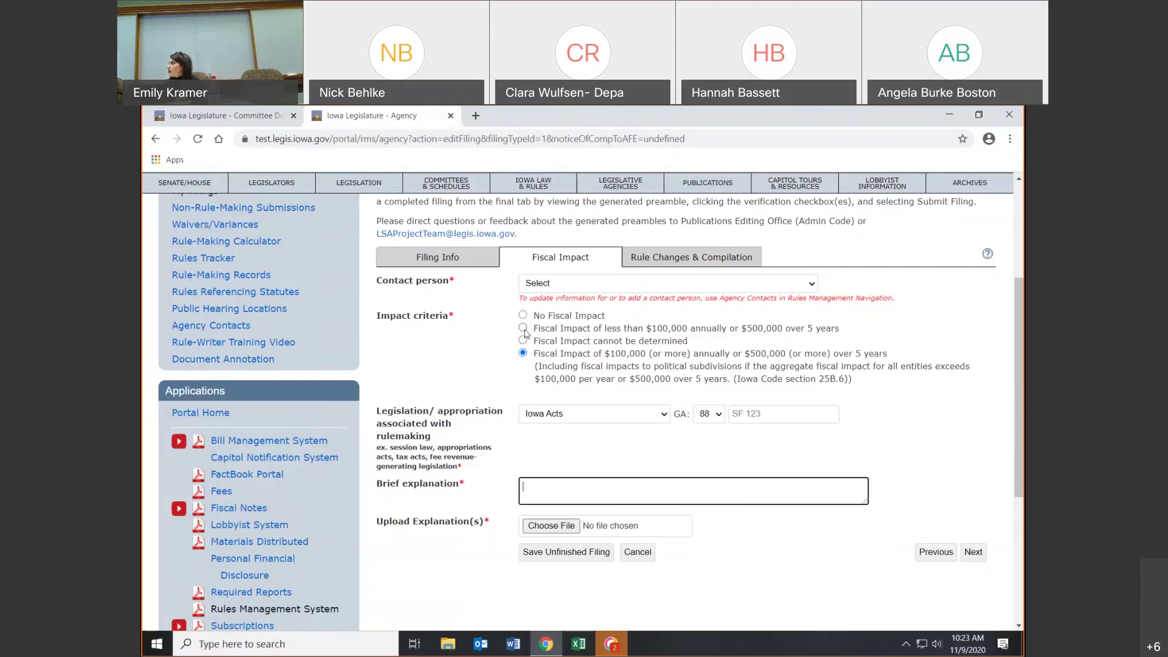
- Select 'less than $100,000 annually or $500,000 over 5 years' as the impact criteria, then bring up Webex Teams
left_click(523, 329)
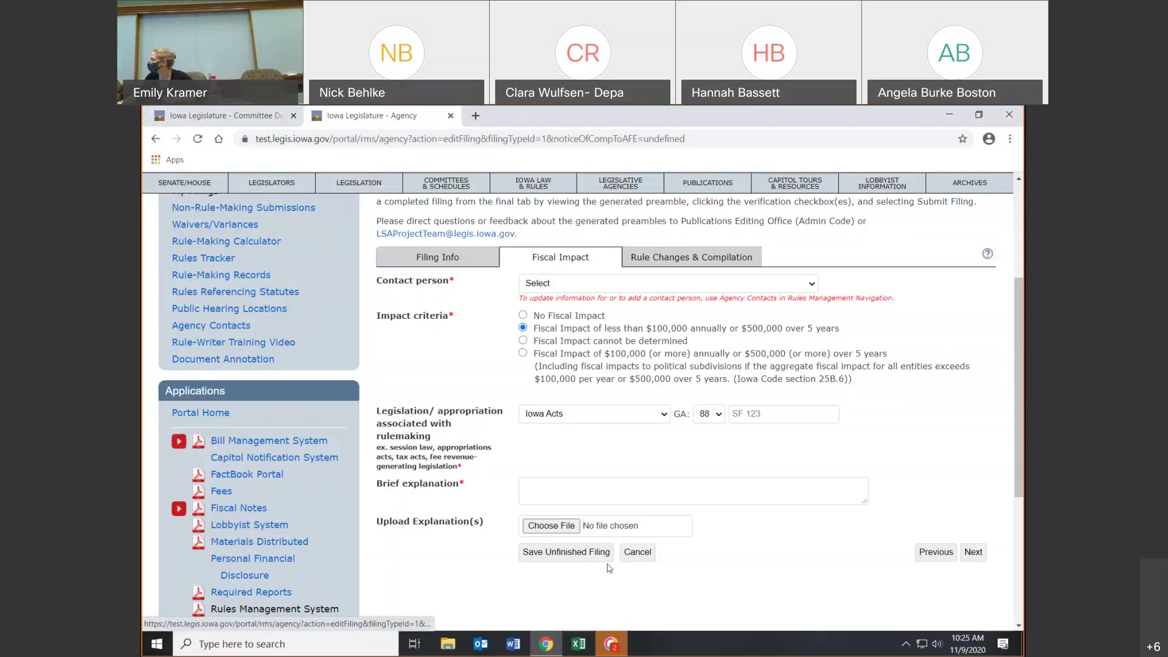
left_click(611, 644)
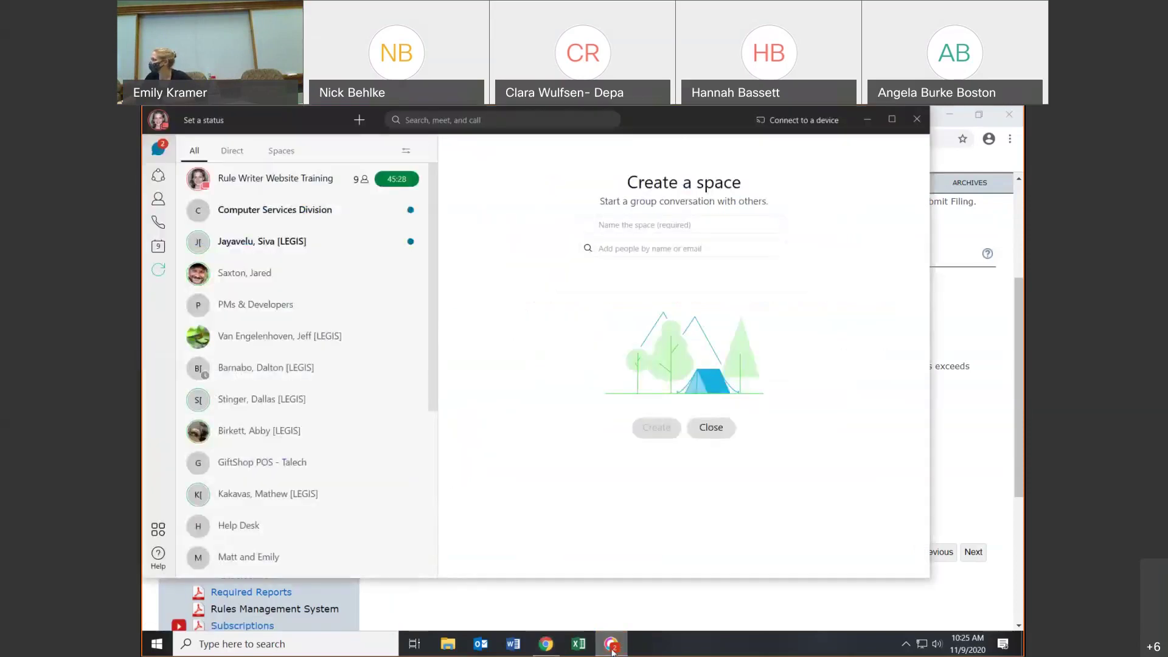
- Close Webex Teams, raise the system volume to 73, and return to the Committee Documents page
left_click(917, 119)
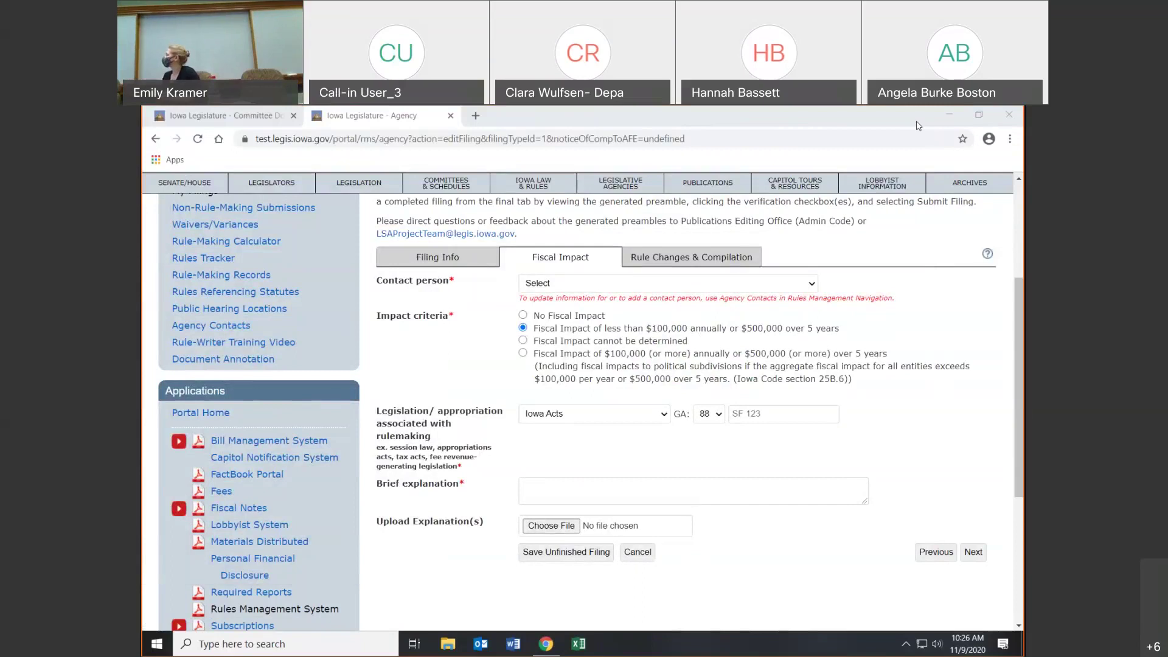
left_click(937, 648)
left_click(925, 611)
left_click(941, 611)
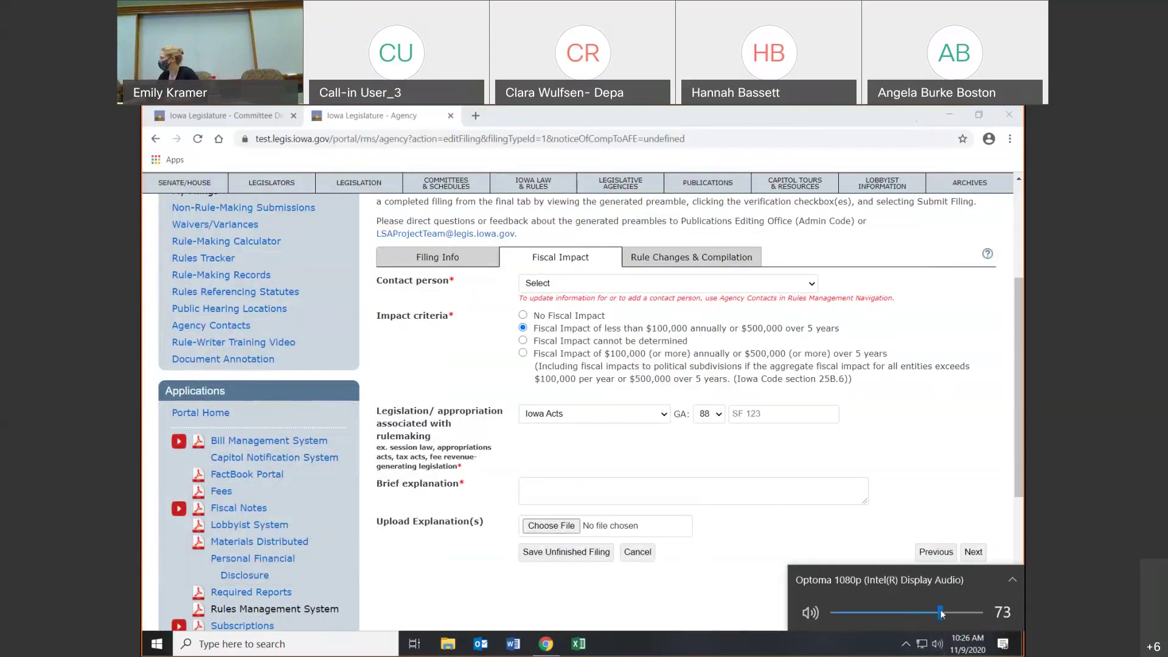
left_click(999, 487)
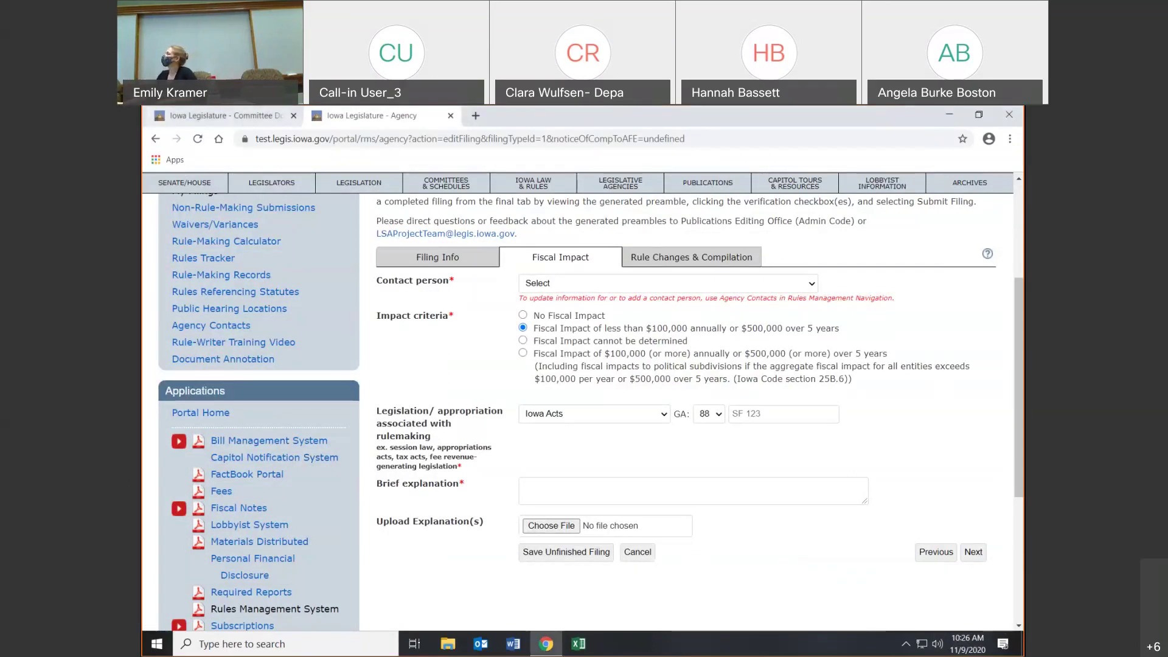
left_click(165, 121)
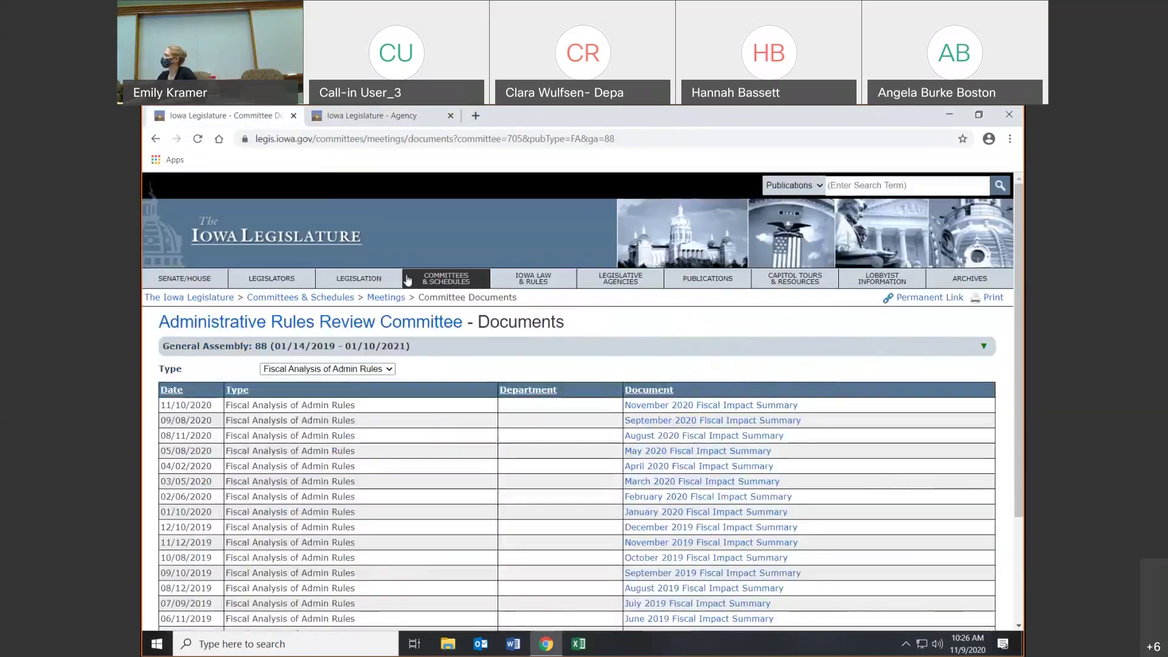
- Navigate through Iowa Law & Rules to the Iowa Administrative Rules page
left_click(531, 284)
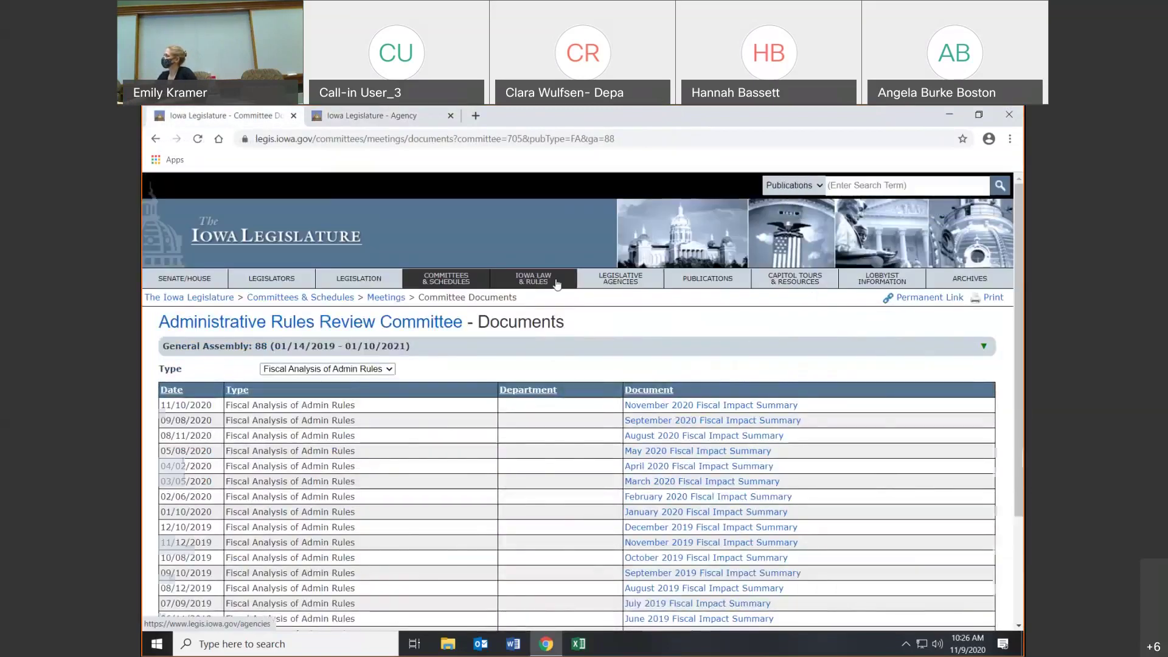
left_click(255, 442)
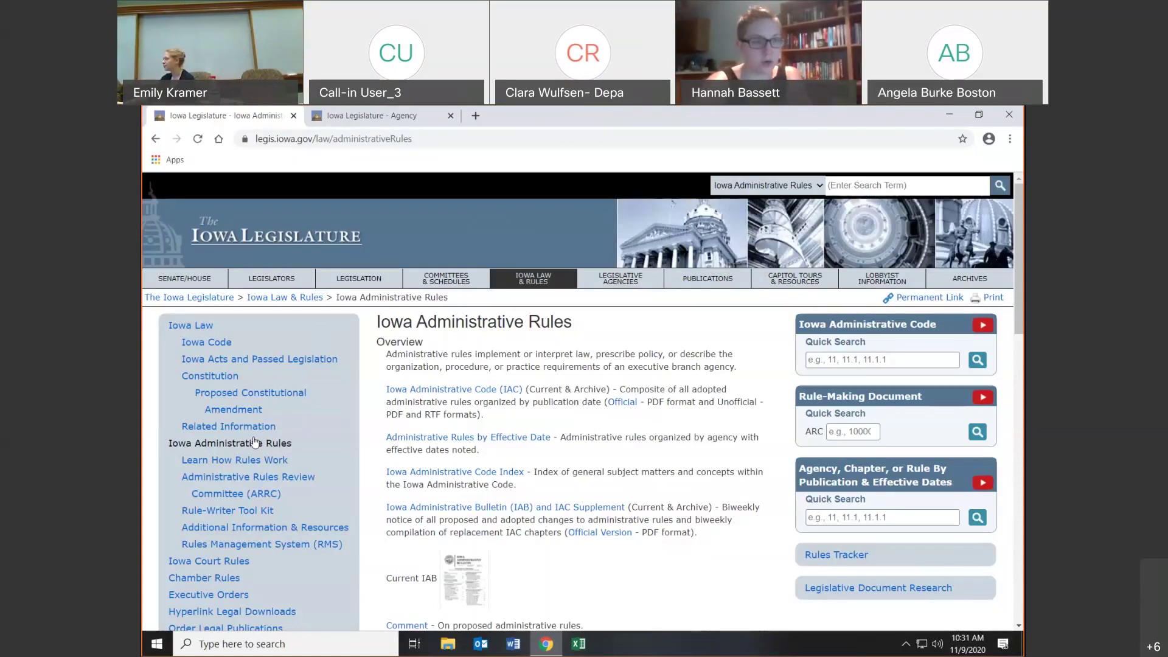
- Go through How Rules Work to the Rule-Writer Tool Kit and open the 2021 Schedule for Rule Making
left_click(235, 459)
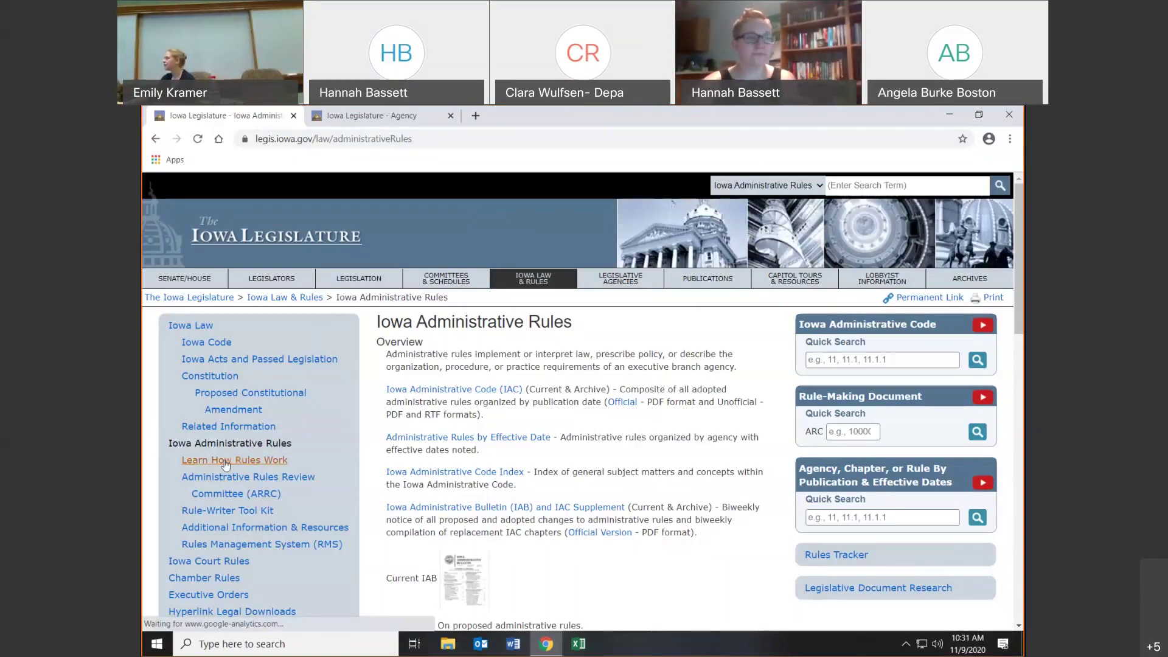
left_click(227, 511)
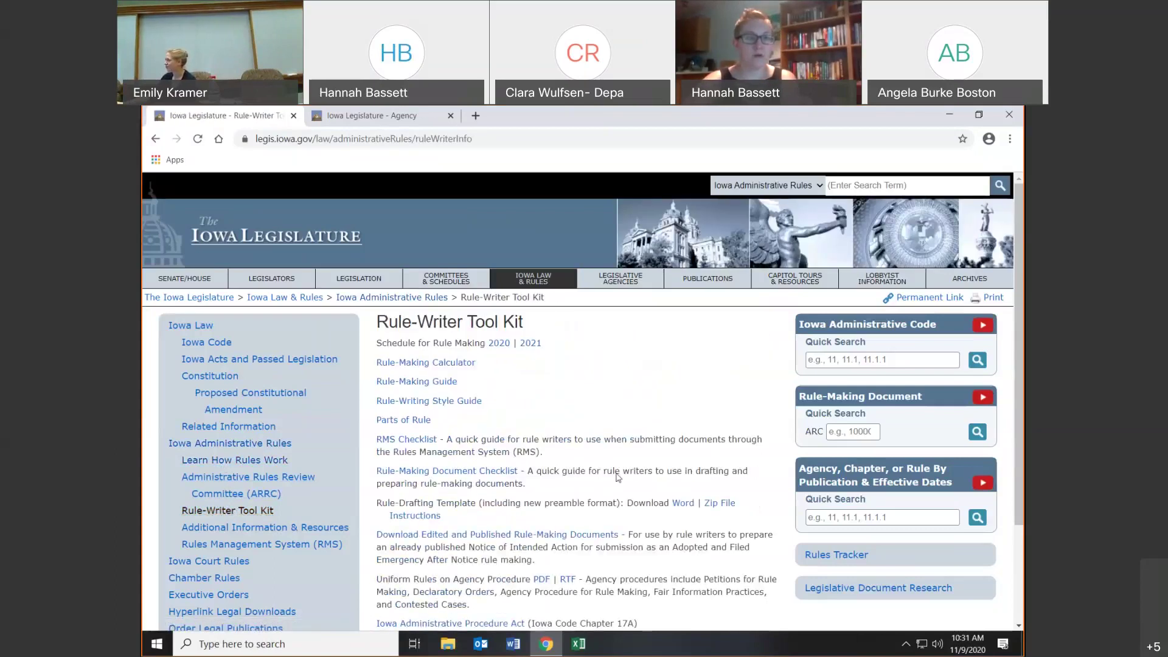
scroll(634, 436, "down", 3)
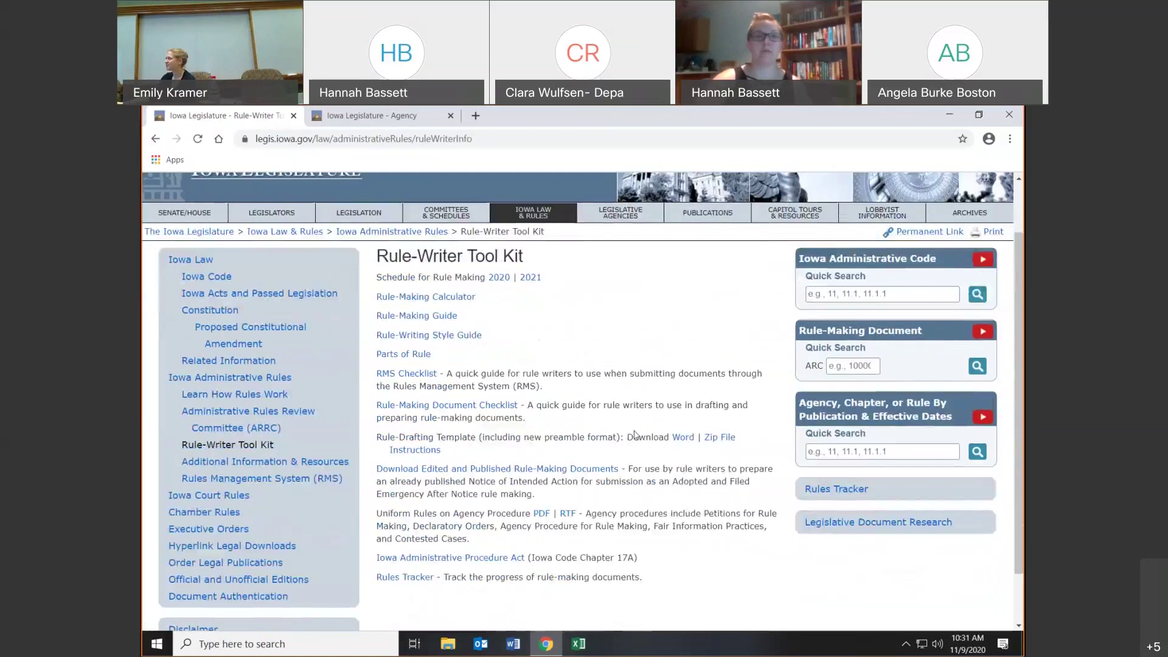
scroll(634, 436, "up", 3)
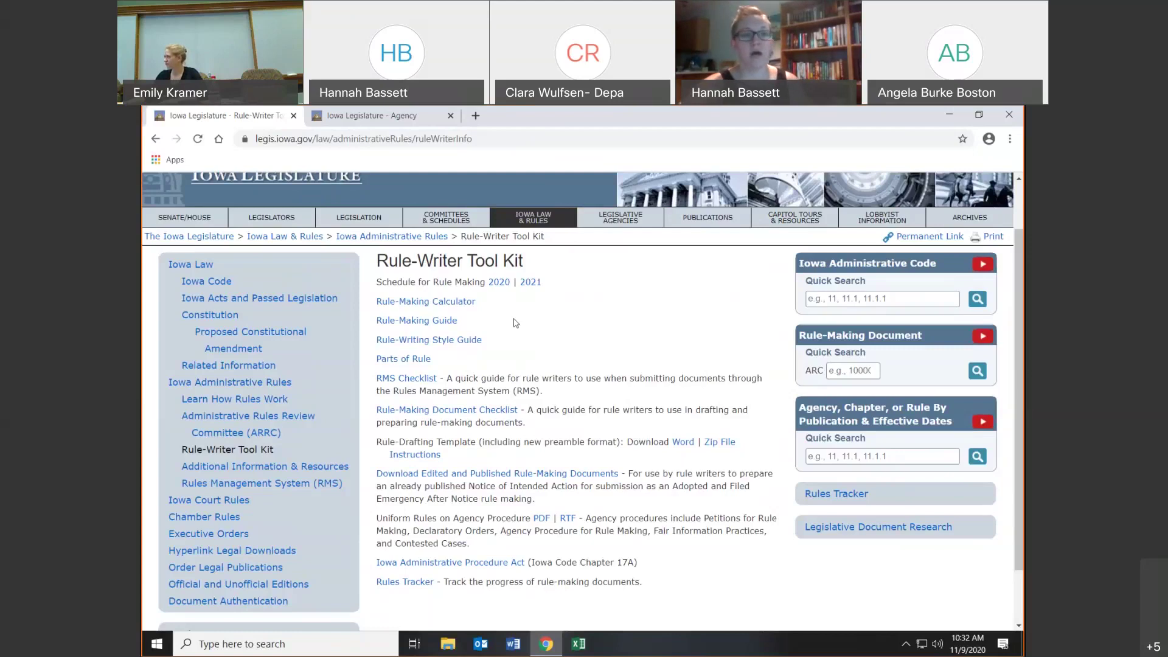
left_click(527, 283)
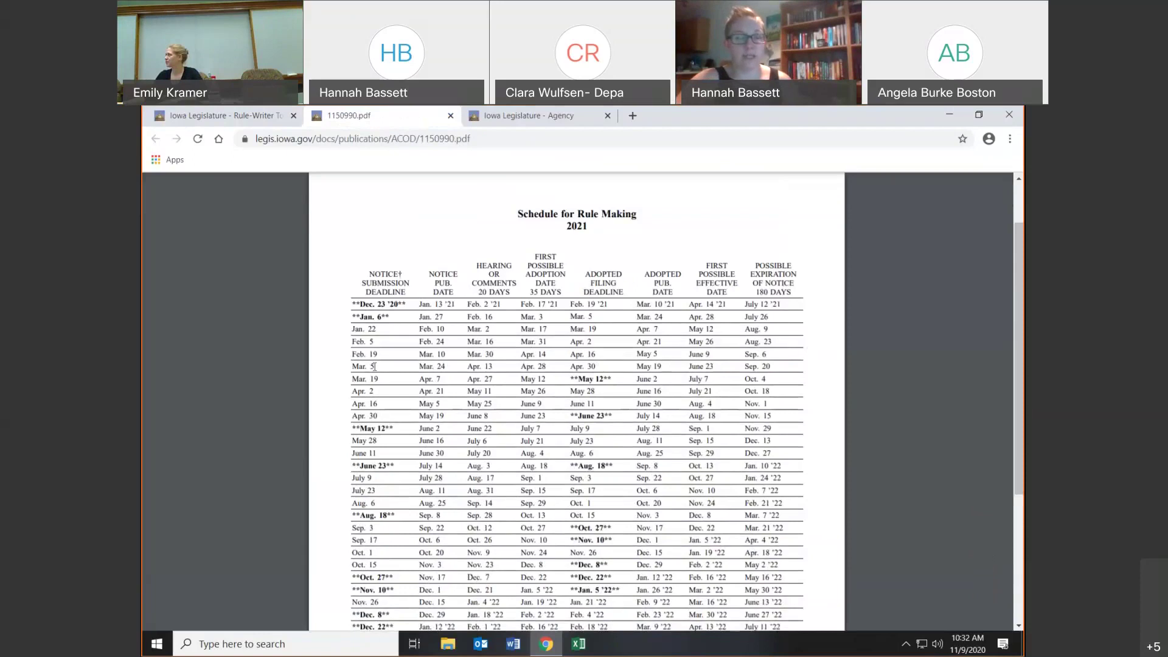
left_click_drag(349, 351, 800, 351)
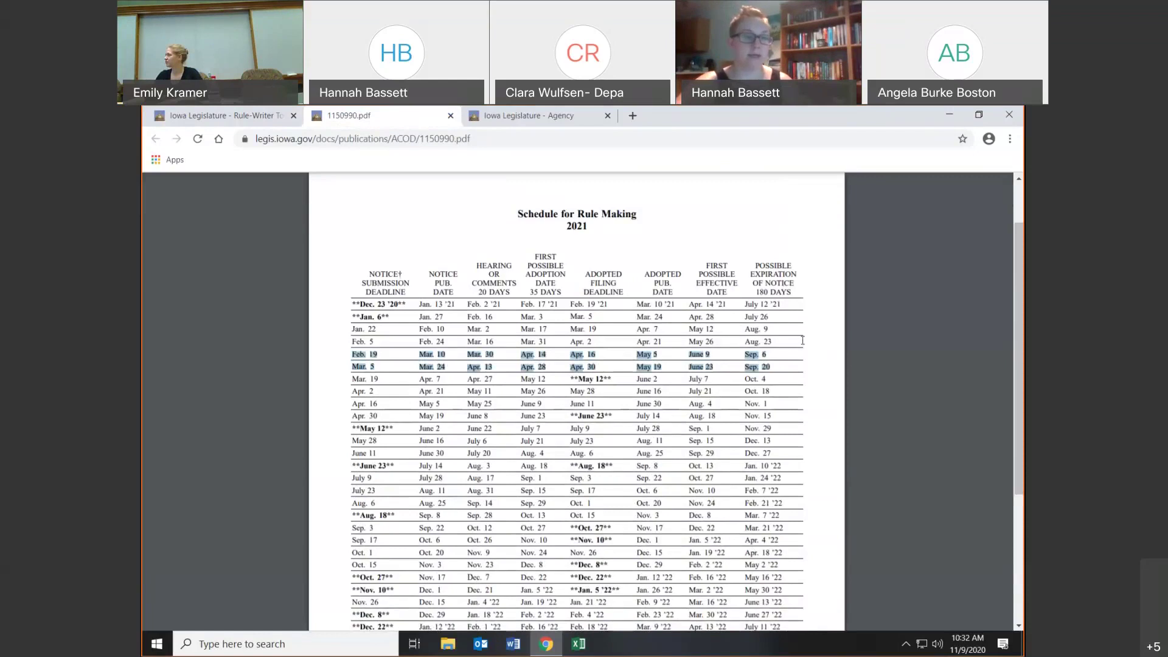
left_click(571, 380)
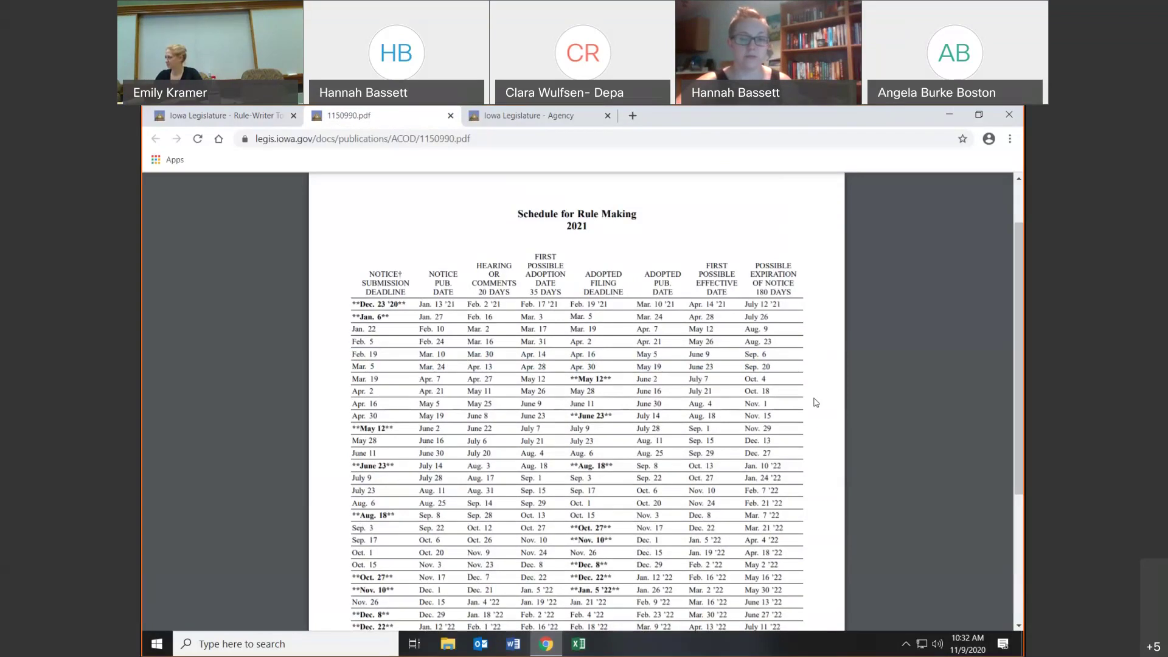
- Close the schedule PDF and run the Rule-Making Calculator for a 12/16/2020 notice publication date
left_click(451, 116)
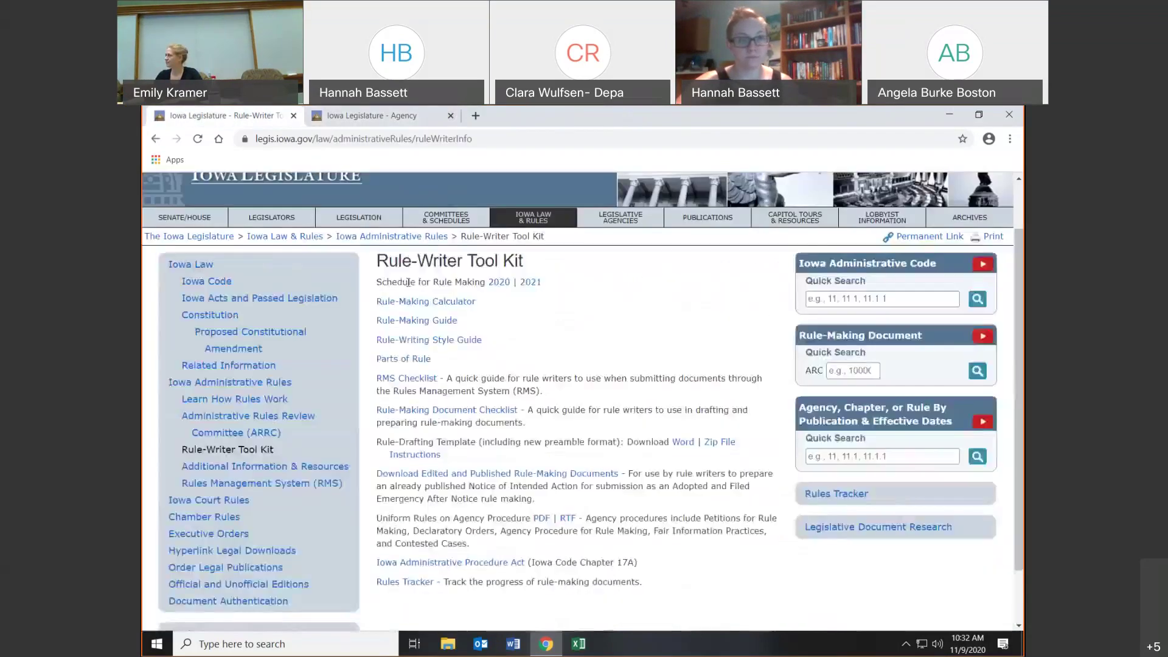
left_click(435, 303)
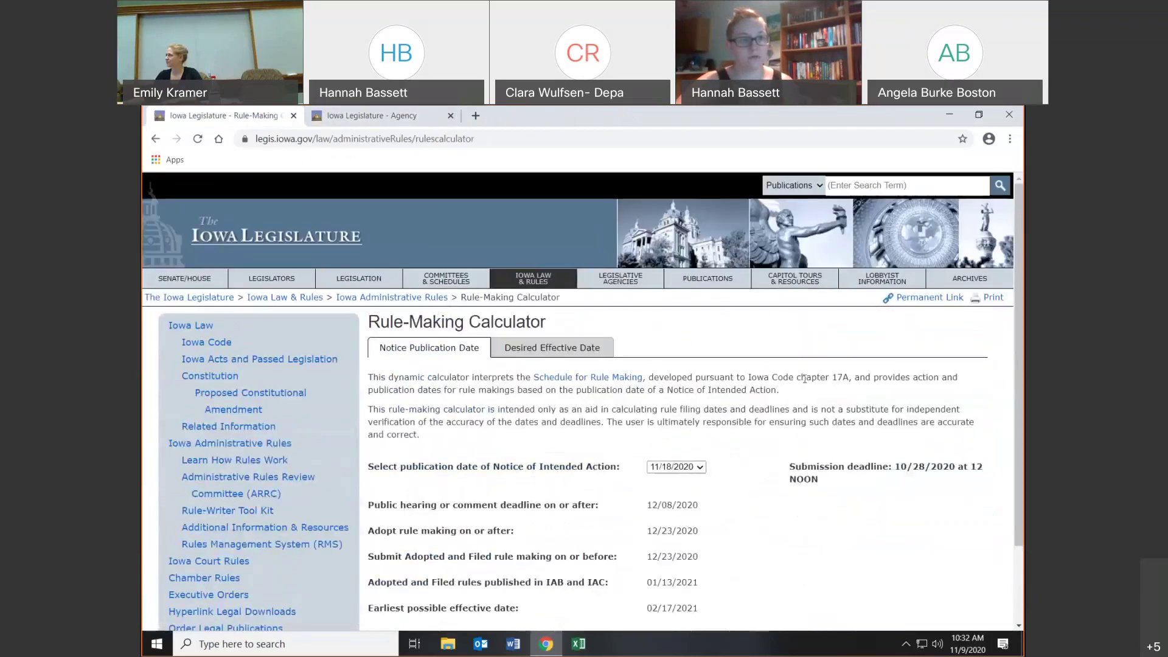
scroll(804, 378, "down", 1)
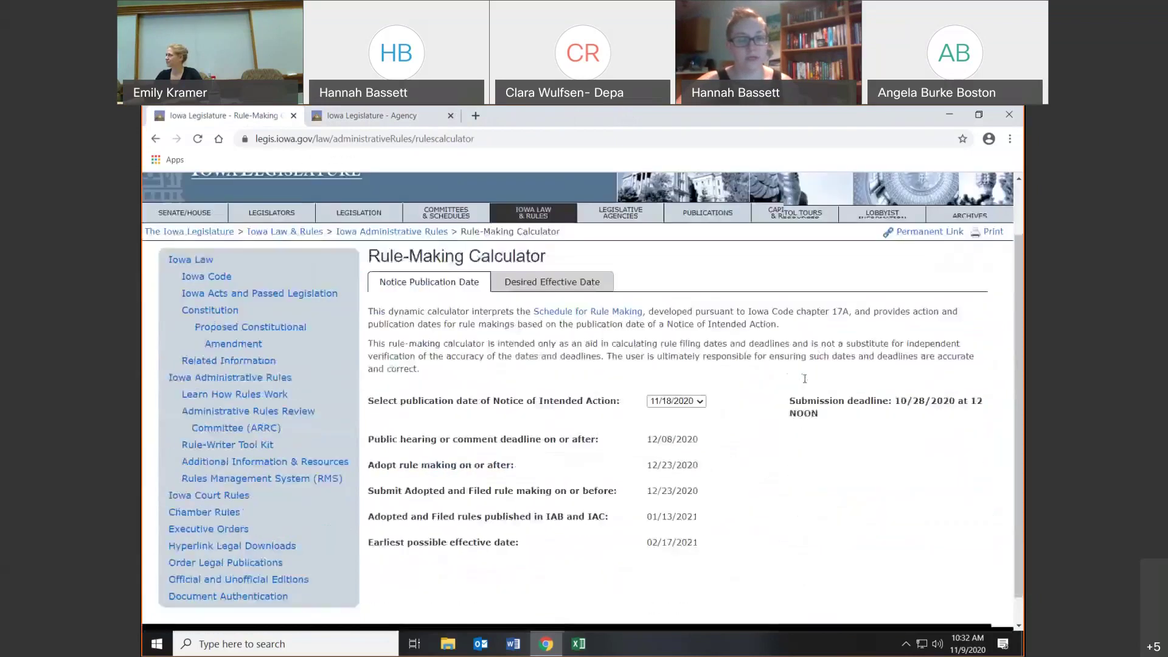
left_click(704, 404)
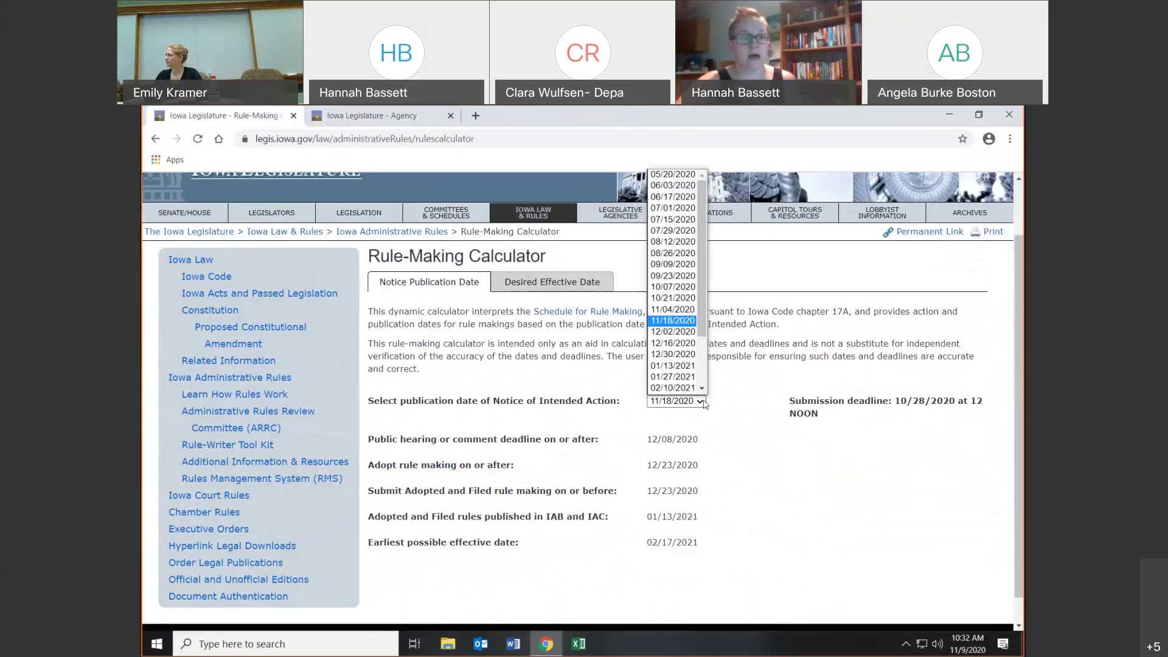
left_click(673, 343)
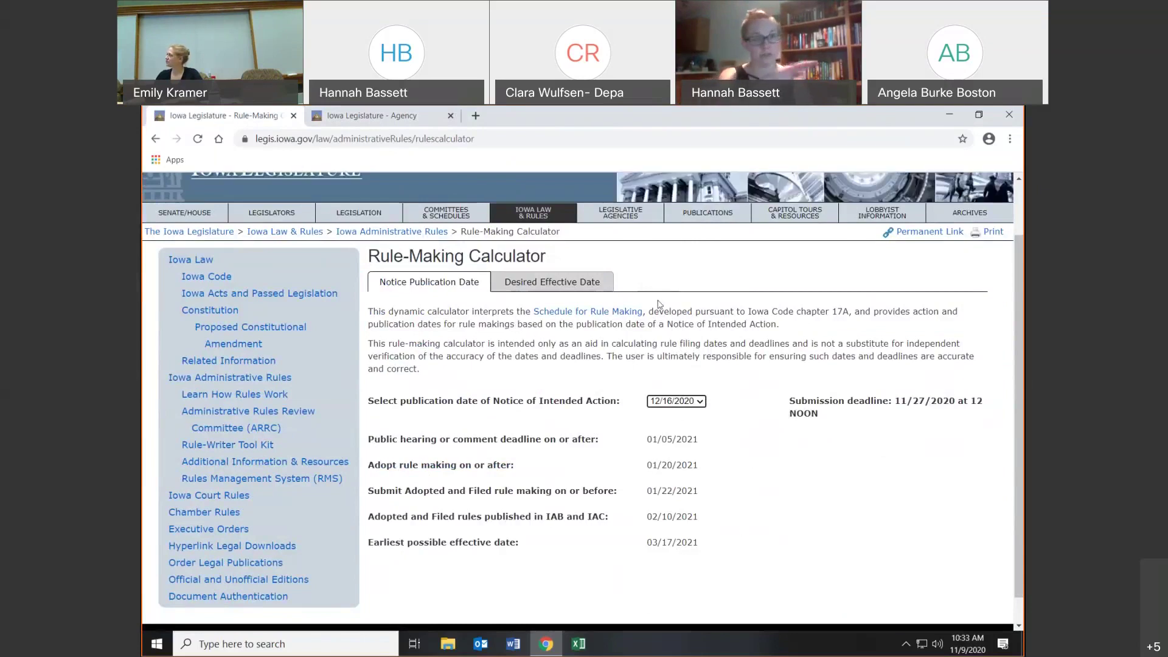
- Recalculate from a desired effective date of 11/30/2020, then return to the Rule-Writer Tool Kit
left_click(563, 292)
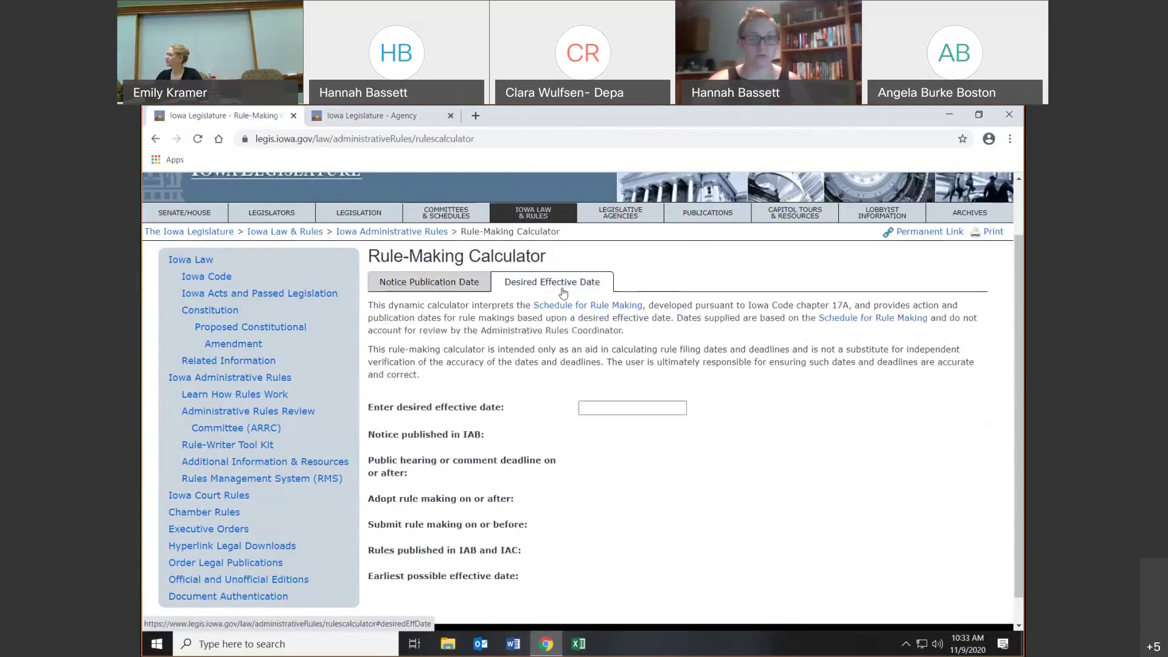
left_click(655, 413)
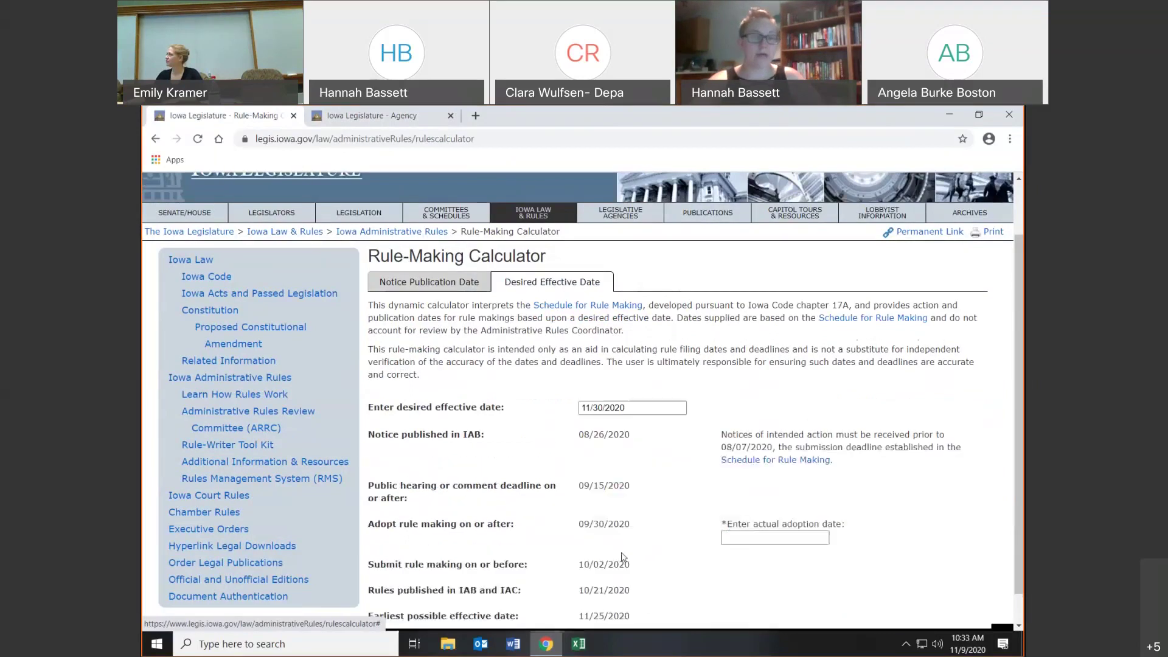
left_click(619, 547)
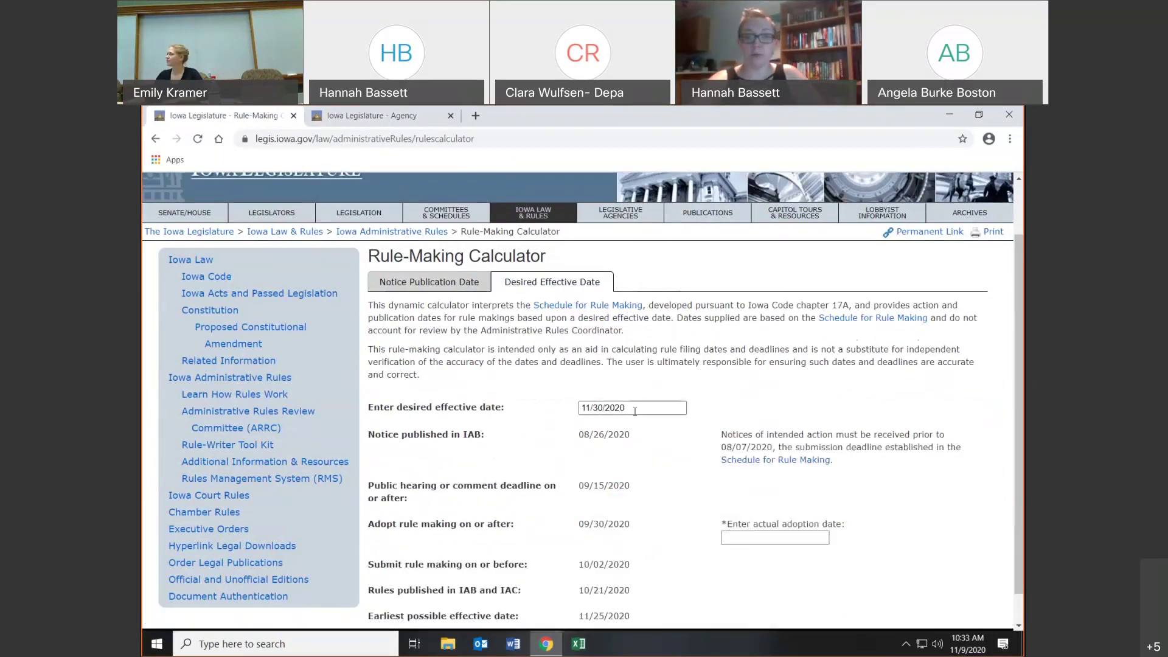
scroll(842, 438, "down", 1)
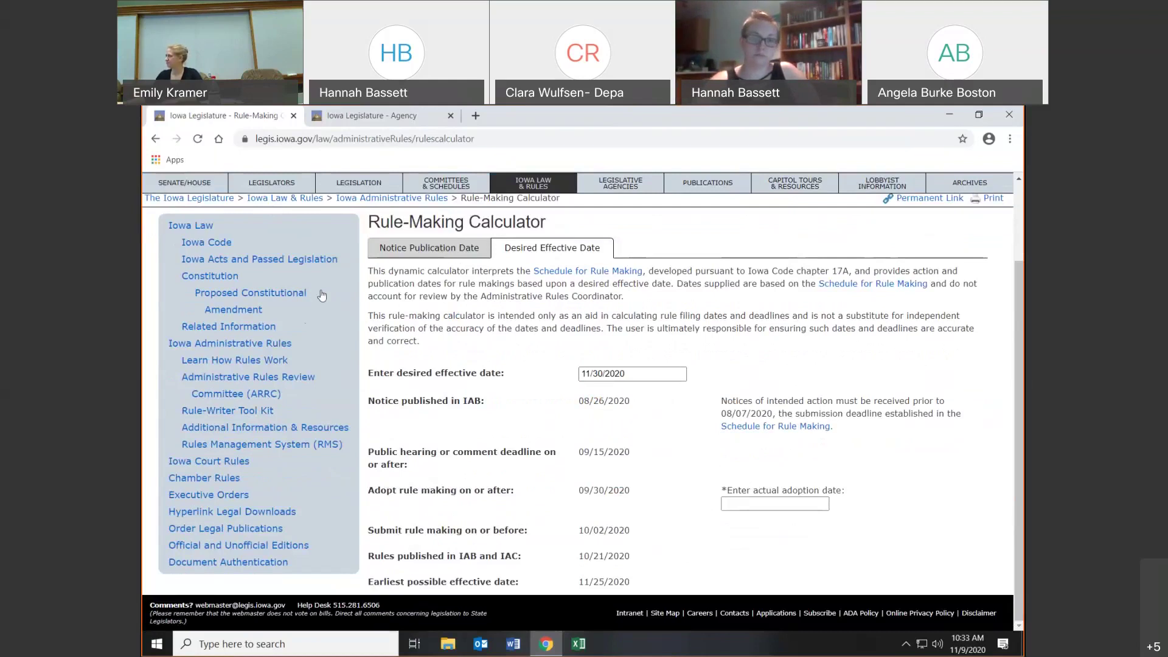
left_click(268, 414)
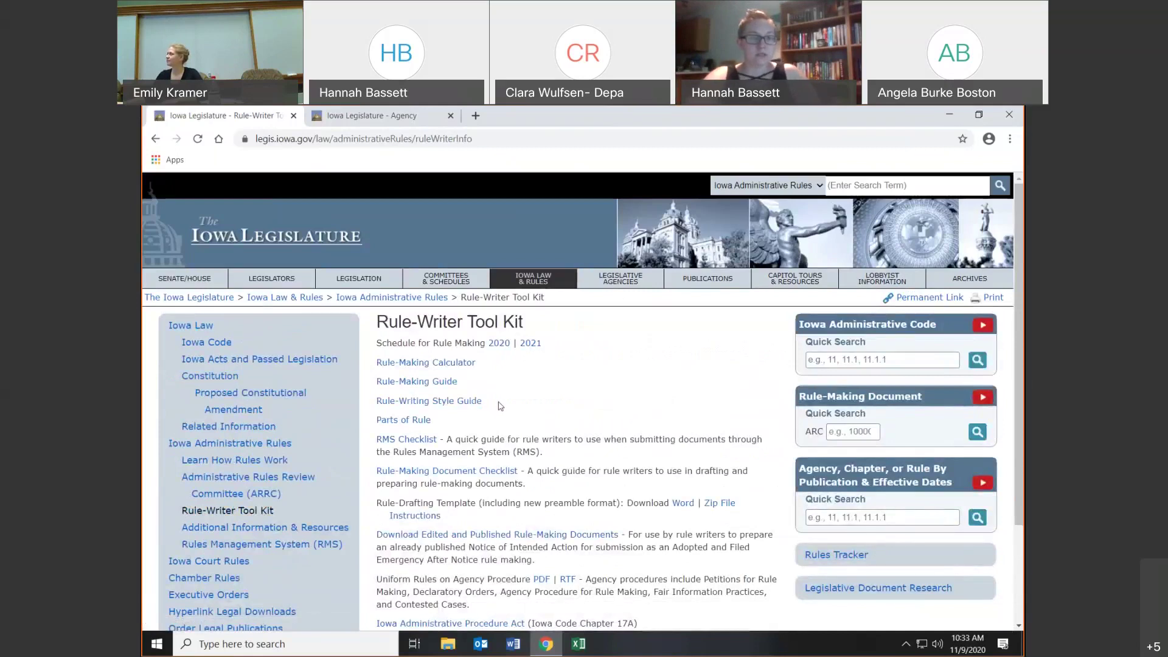
- View the Rule-Making Guide PDF, then go back to the Tool Kit page
left_click(447, 387)
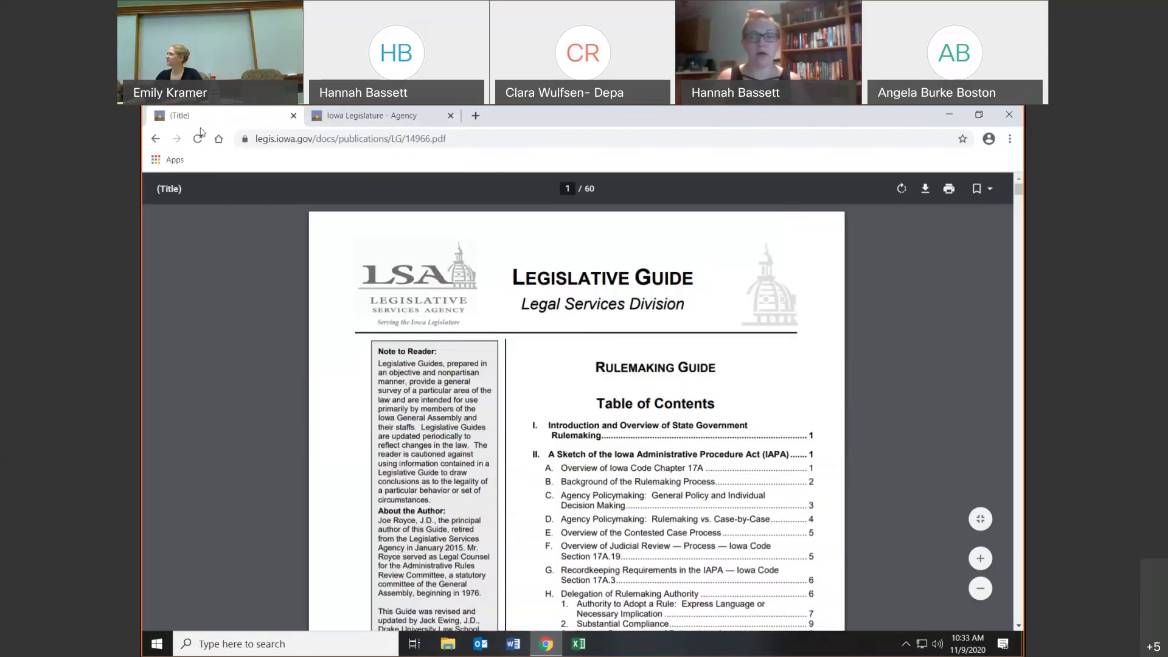
left_click(157, 140)
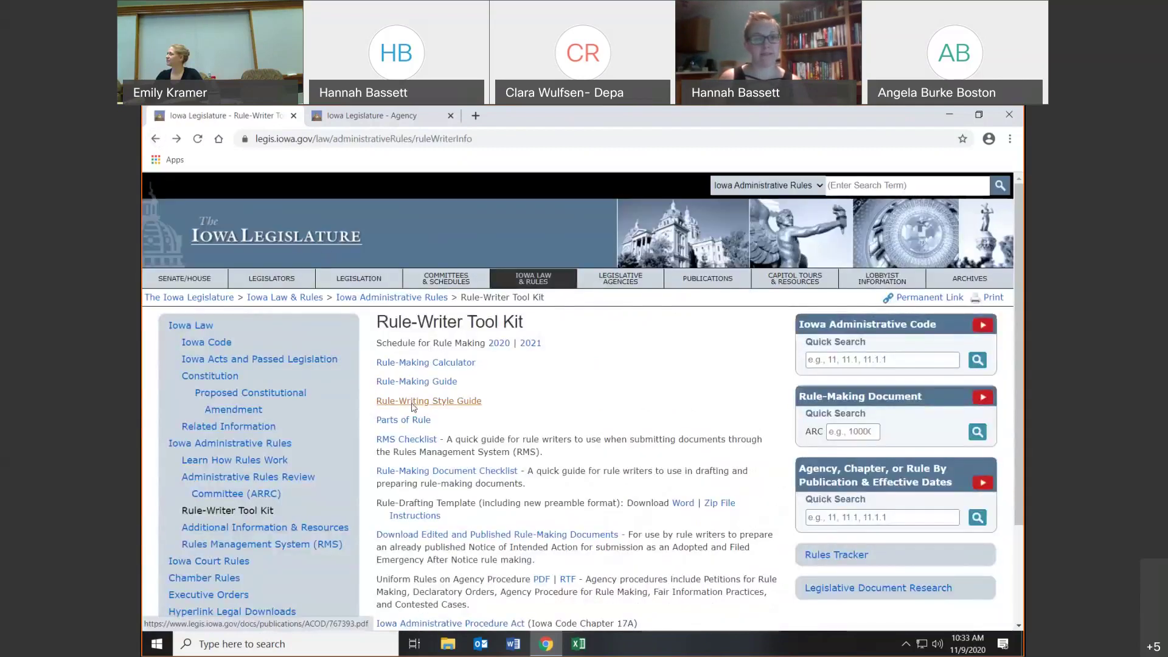
left_click(412, 404)
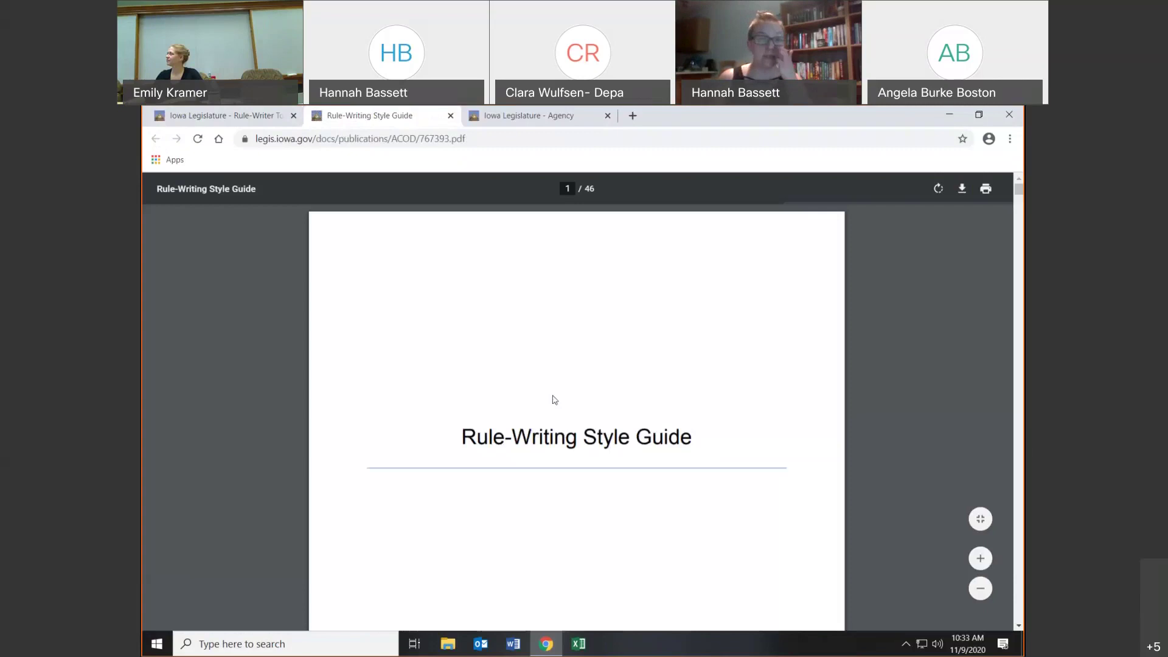
scroll(652, 404, "down", 8)
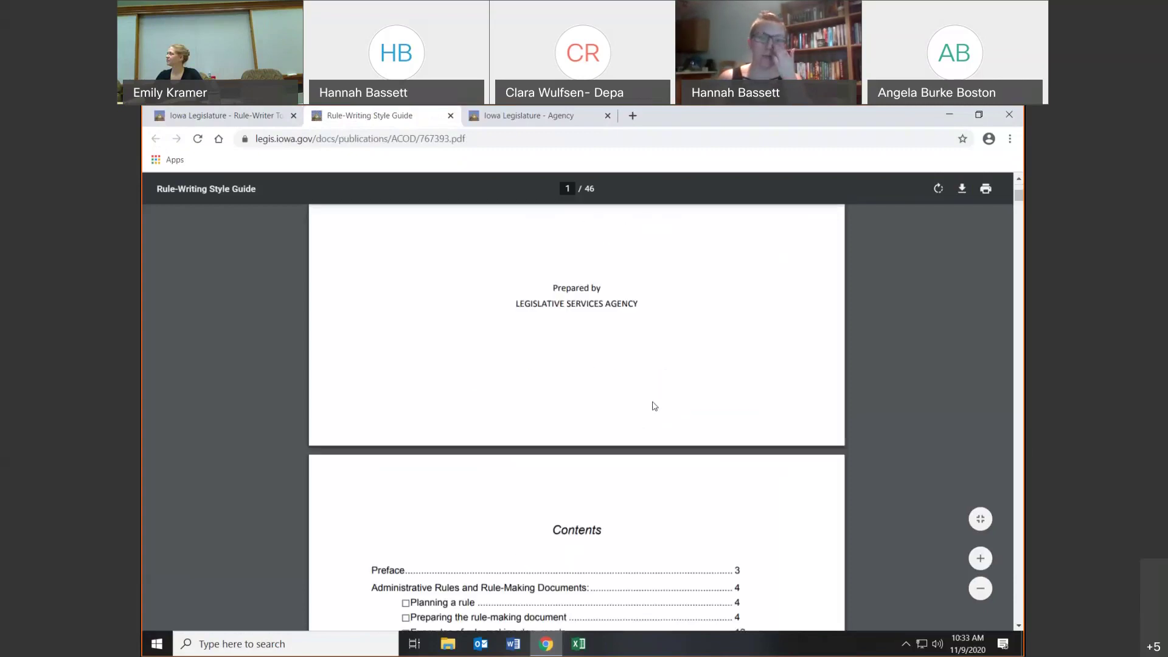
scroll(654, 406, "down", 10)
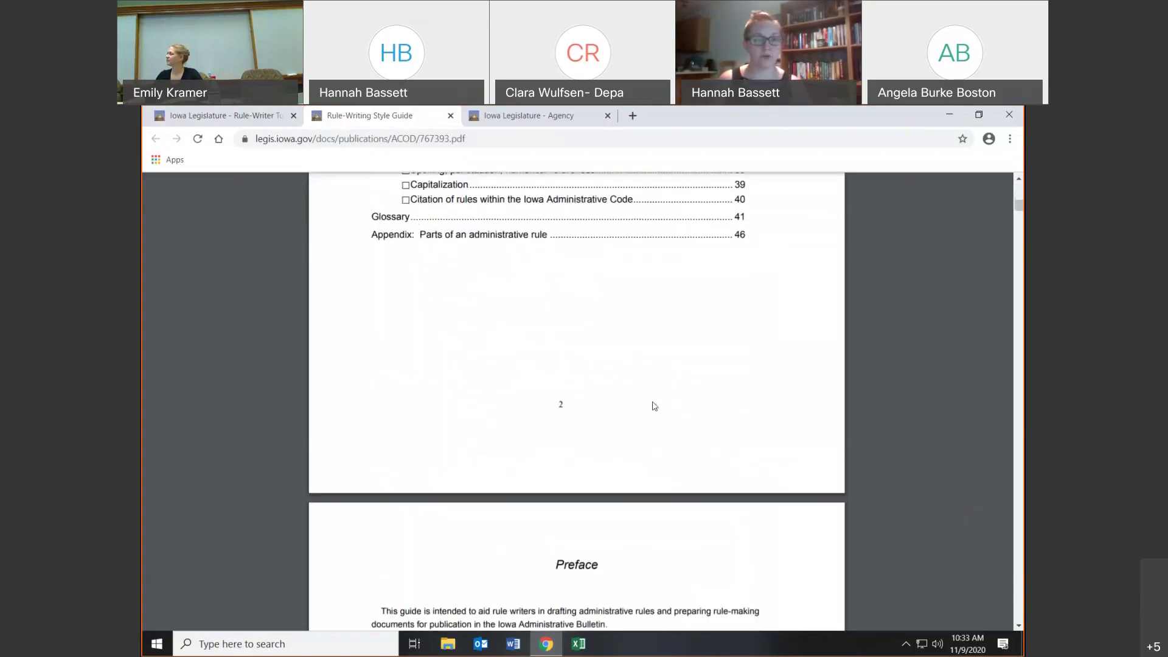
scroll(654, 406, "down", 7)
scroll(654, 406, "down", 6)
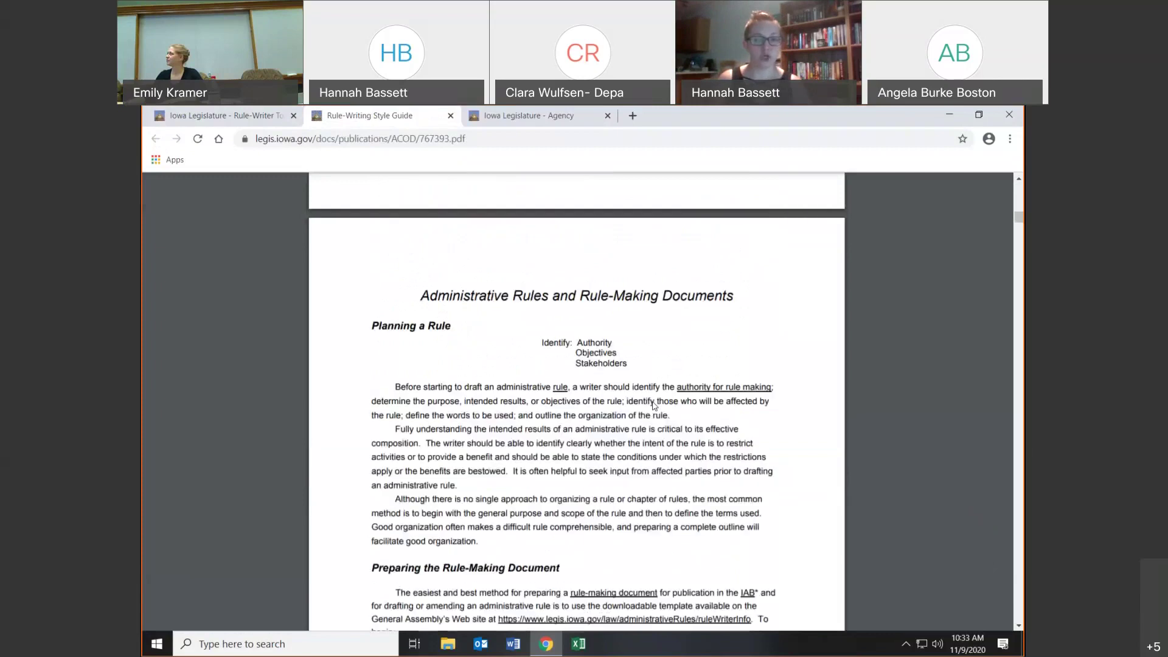
scroll(654, 406, "down", 3)
scroll(654, 406, "up", 1)
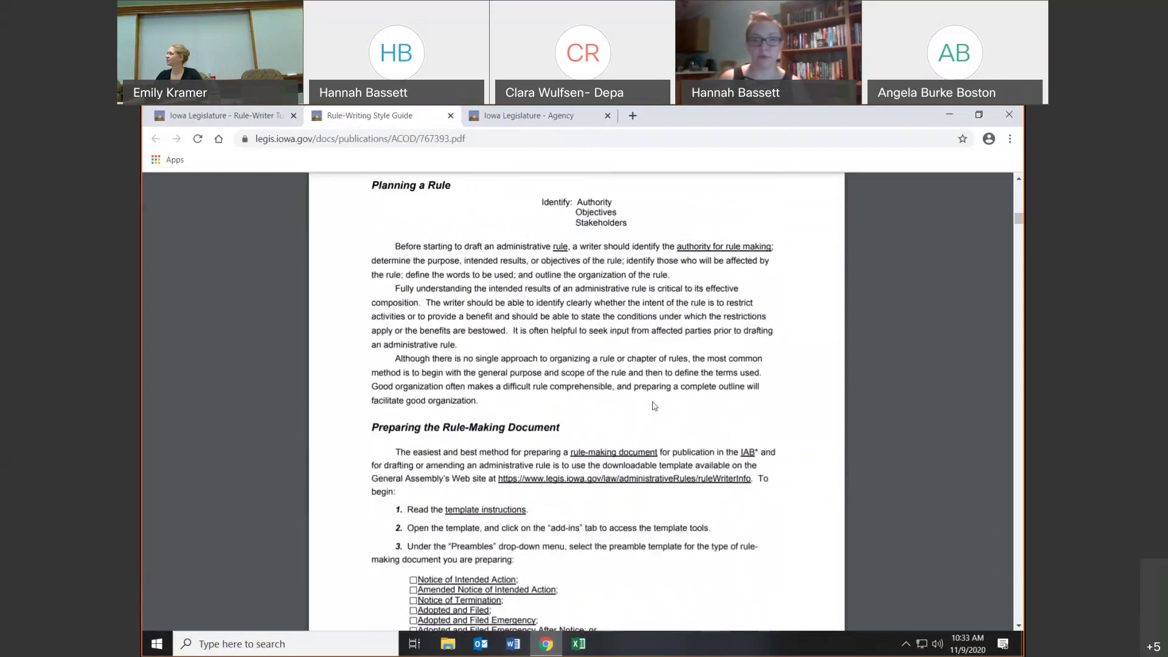
scroll(654, 406, "down", 12)
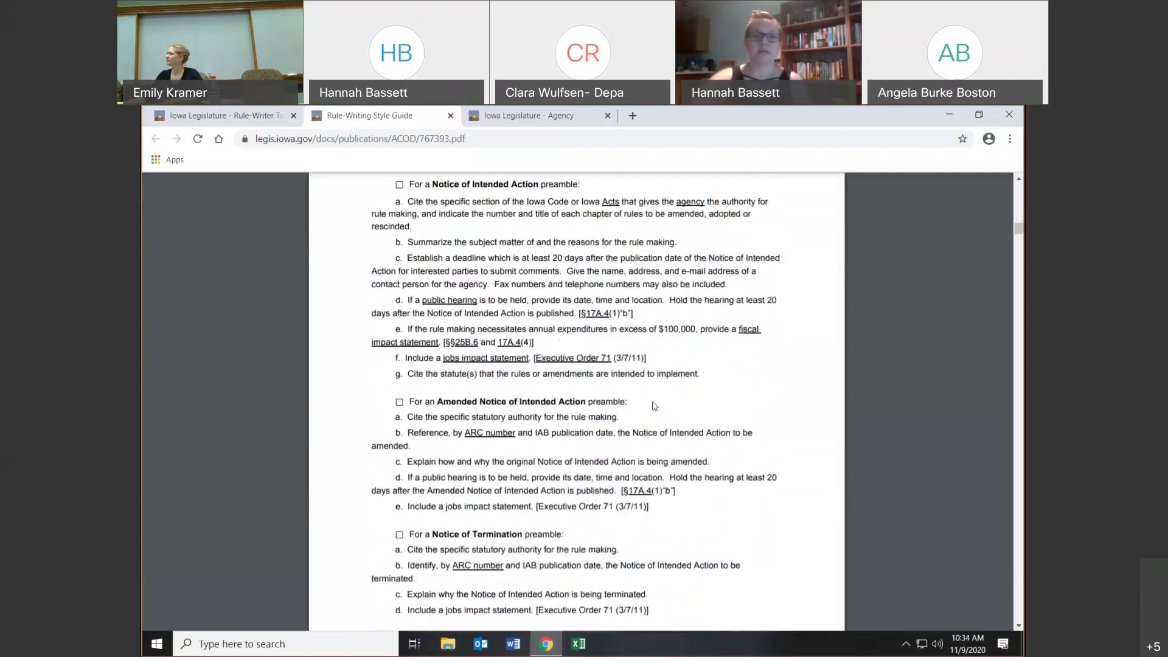
scroll(654, 406, "down", 10)
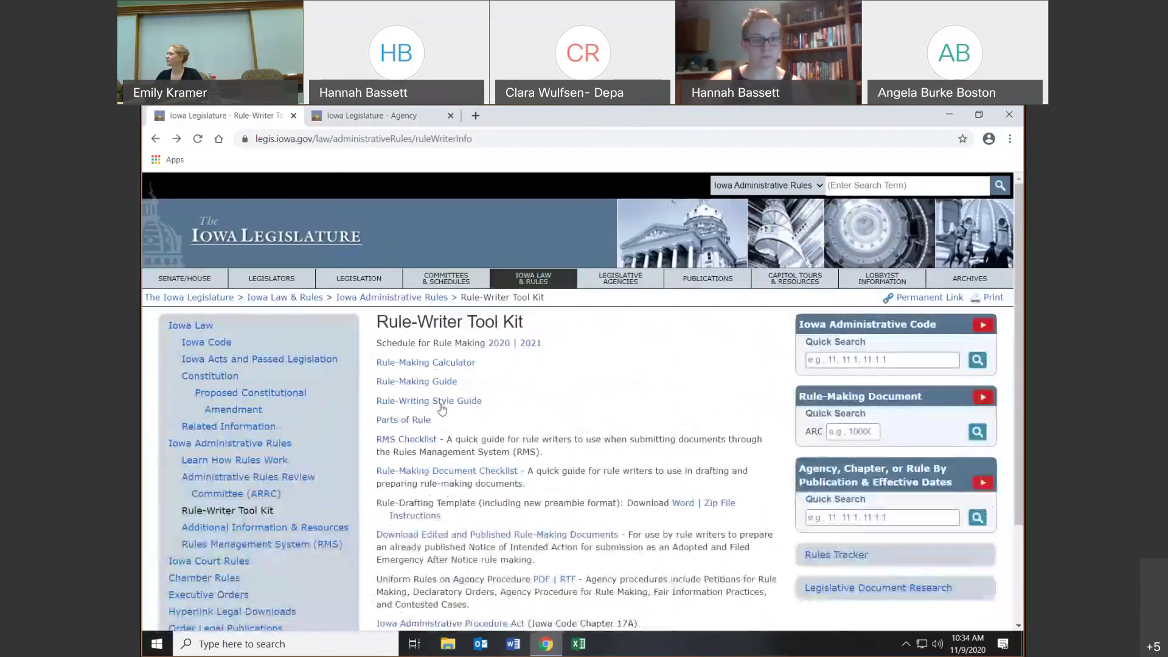
left_click(451, 116)
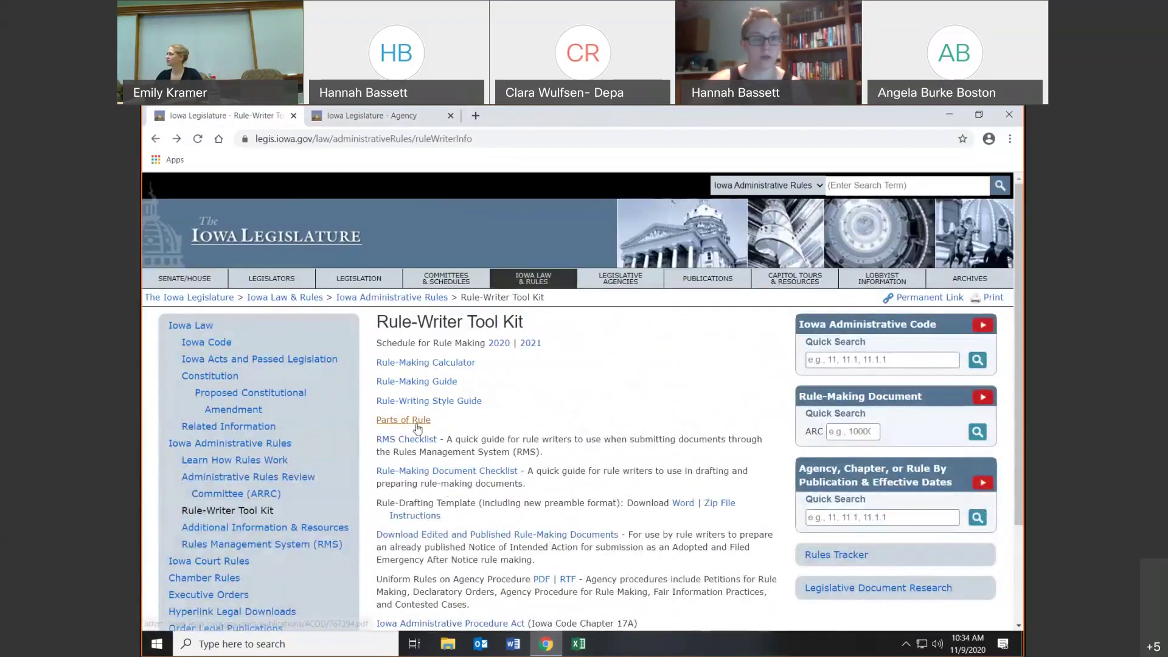
left_click(417, 424)
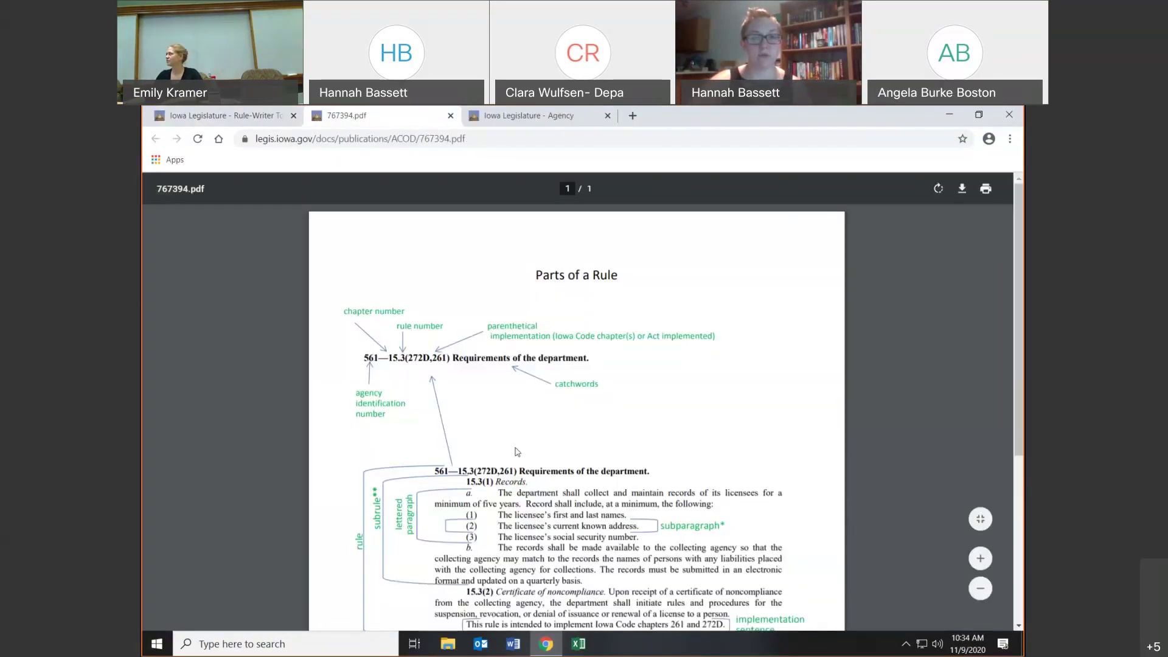
scroll(672, 456, "down", 1)
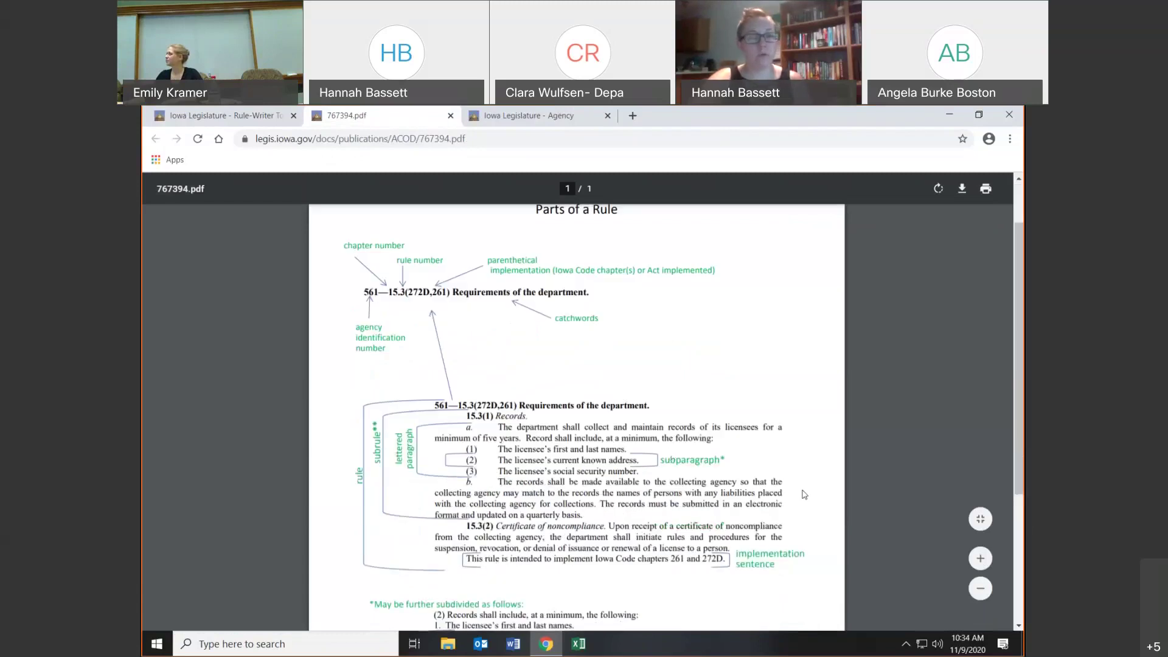
scroll(804, 495, "down", 1)
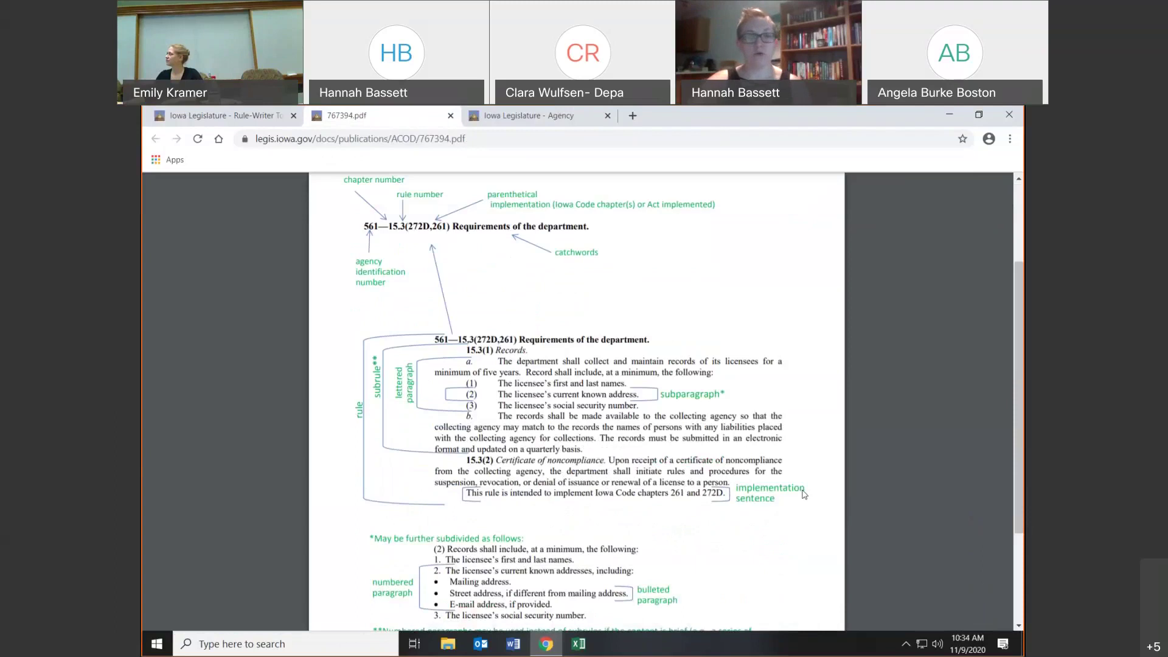
scroll(804, 495, "down", 1)
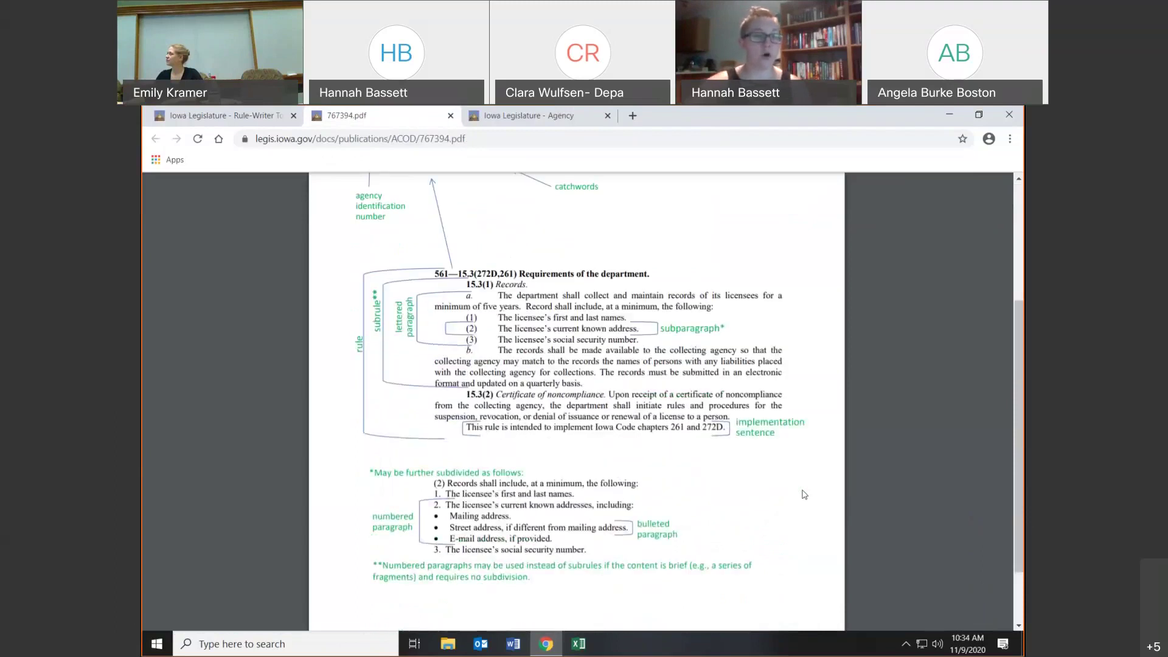
scroll(804, 494, "up", 1)
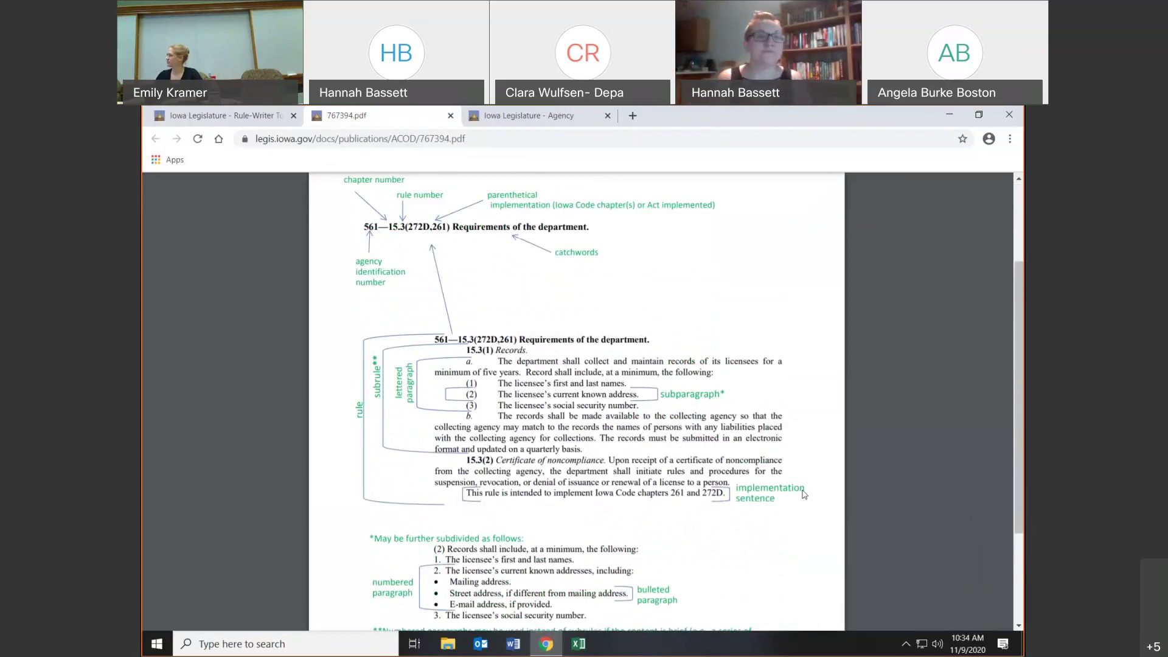
left_click(450, 115)
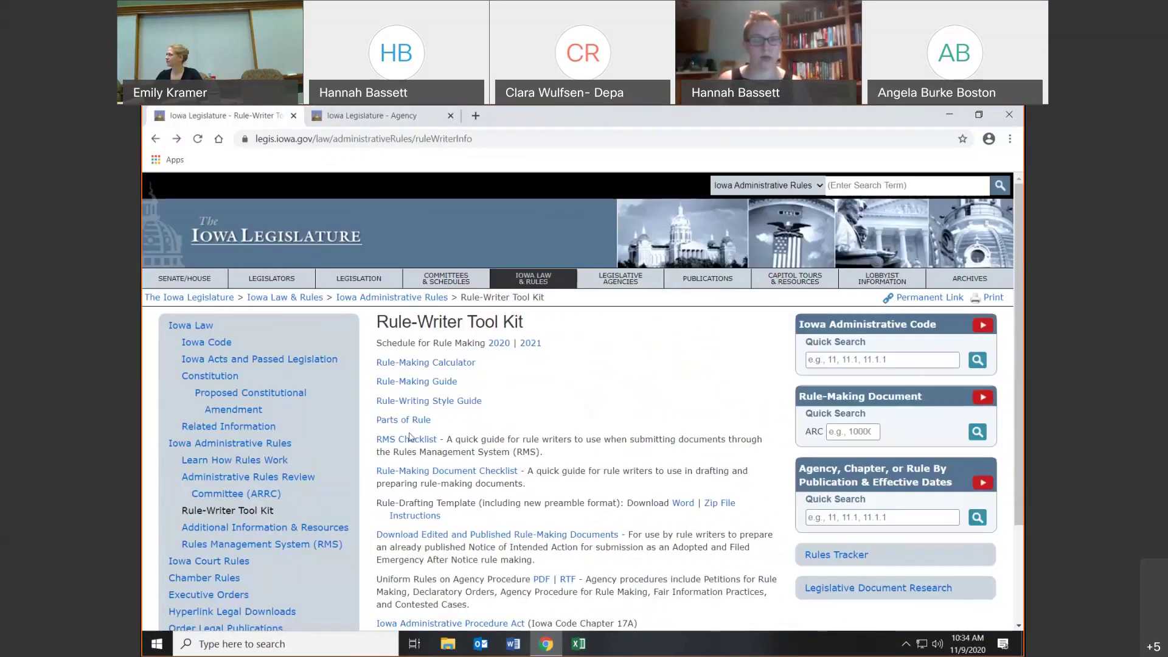
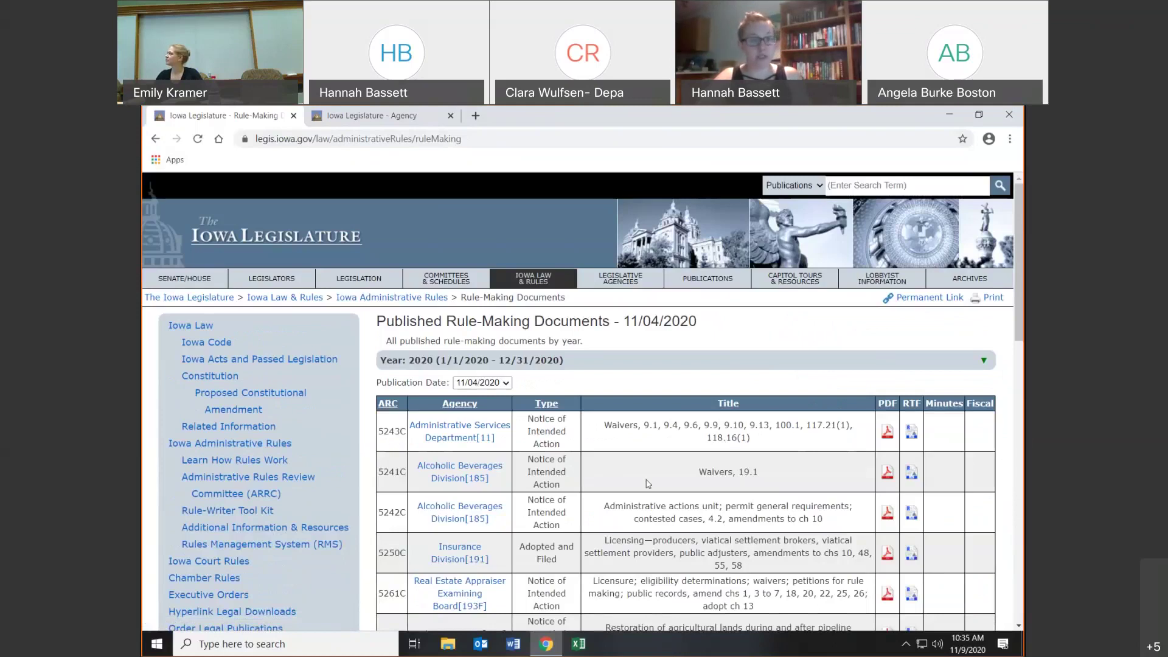
- Download ARC 5237C as RTF from the 10/21/2020 documents, open it in Word, then go back
left_click(508, 385)
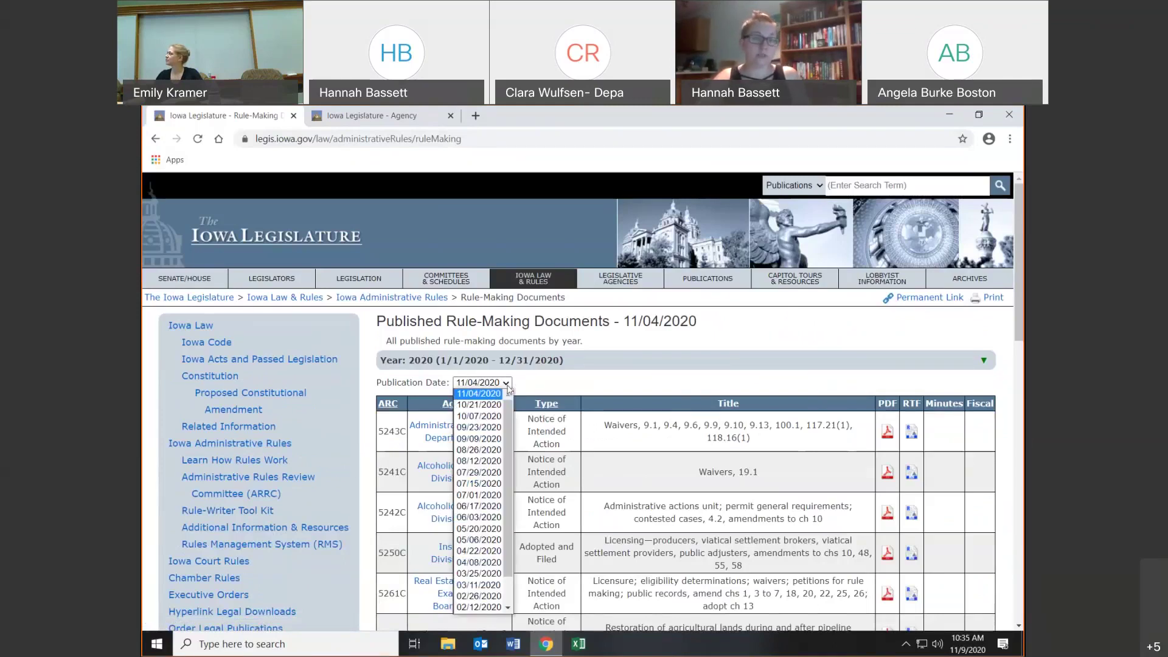
left_click(497, 404)
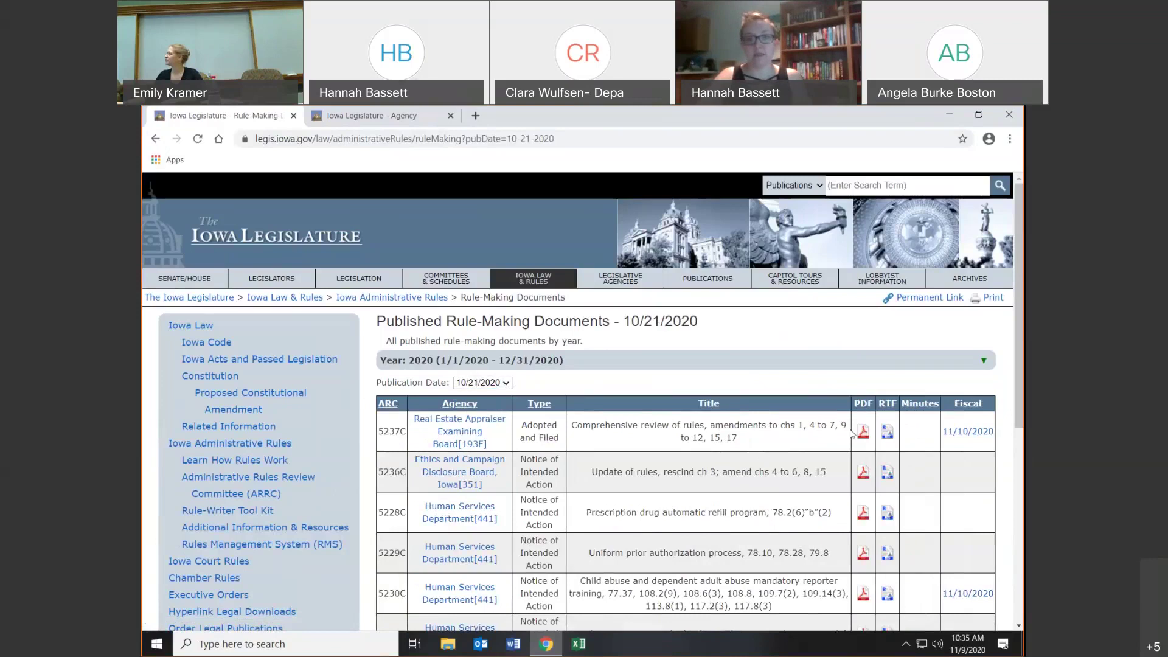
left_click(888, 436)
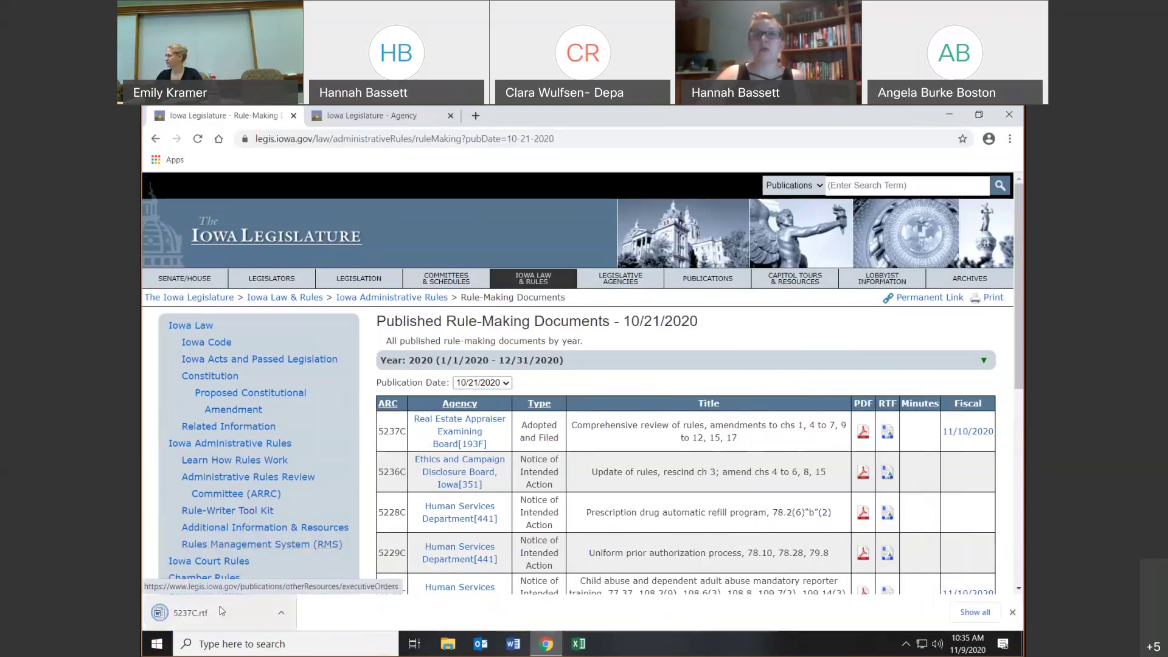
left_click(224, 611)
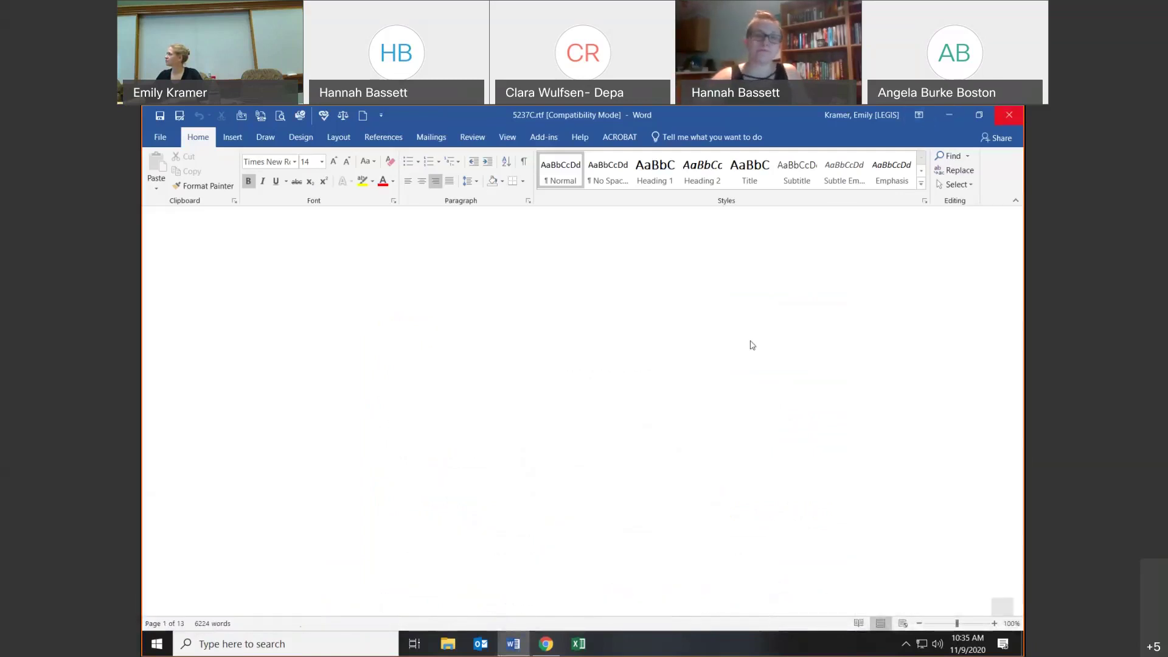
key("alt+Tab")
left_click(156, 141)
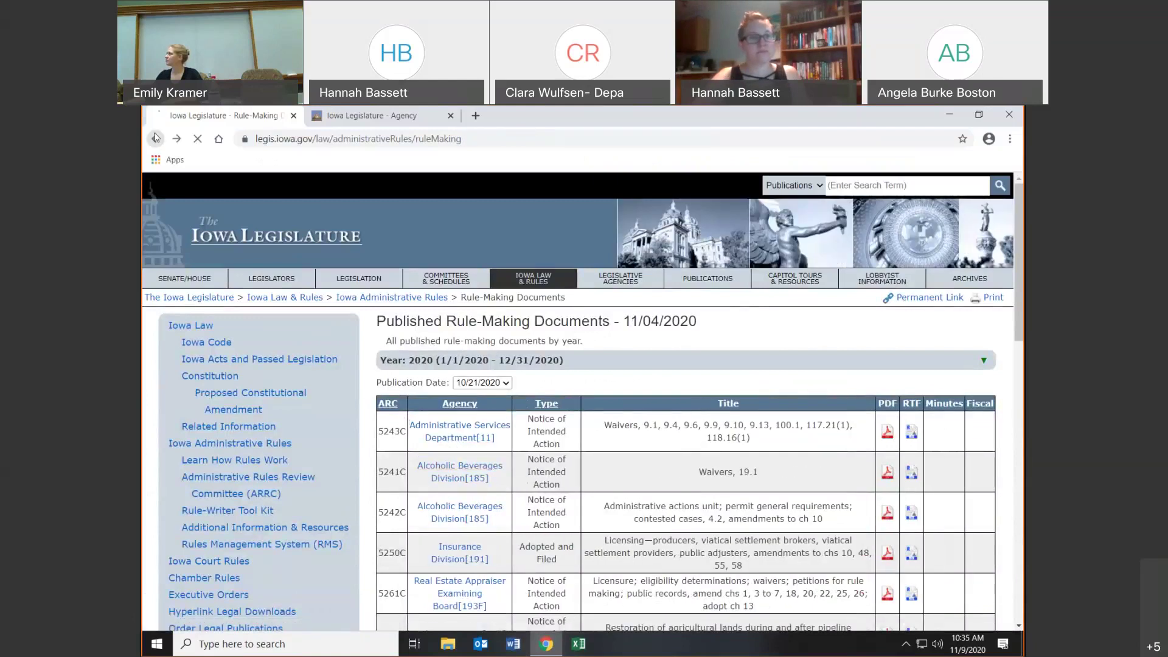
- Preview and close the Uniform Rules on Agency Procedure PDF and the Chapter 17A Administrative Procedure Act PDF
scroll(527, 466, "down", 1)
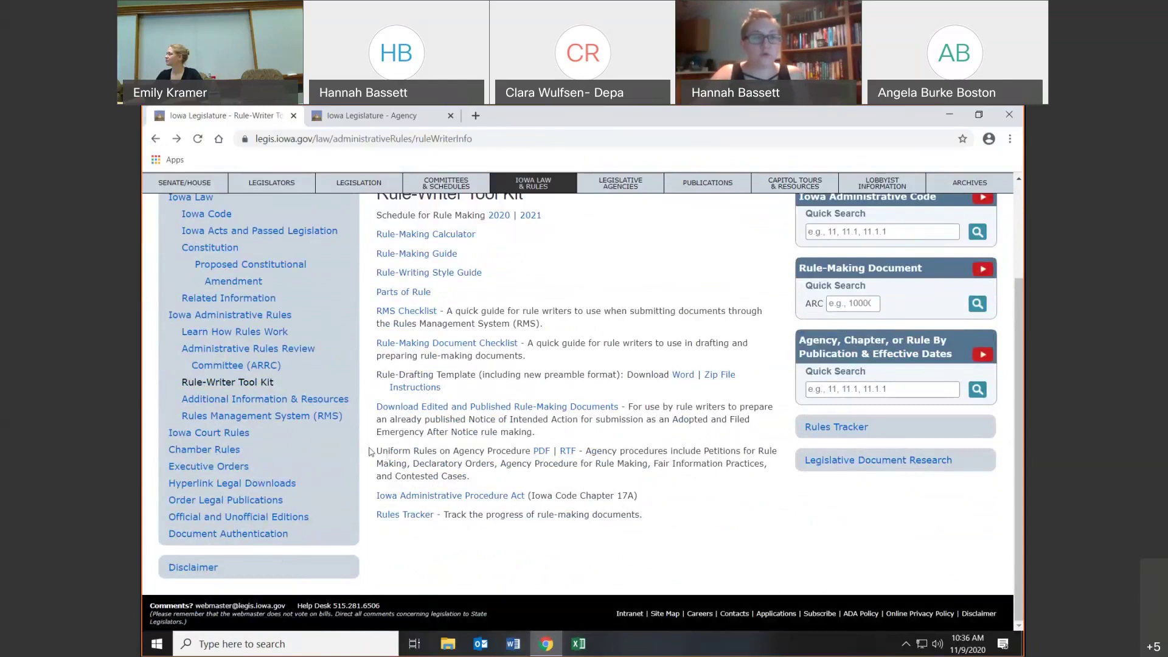
left_click_drag(368, 451, 435, 452)
left_click(435, 452)
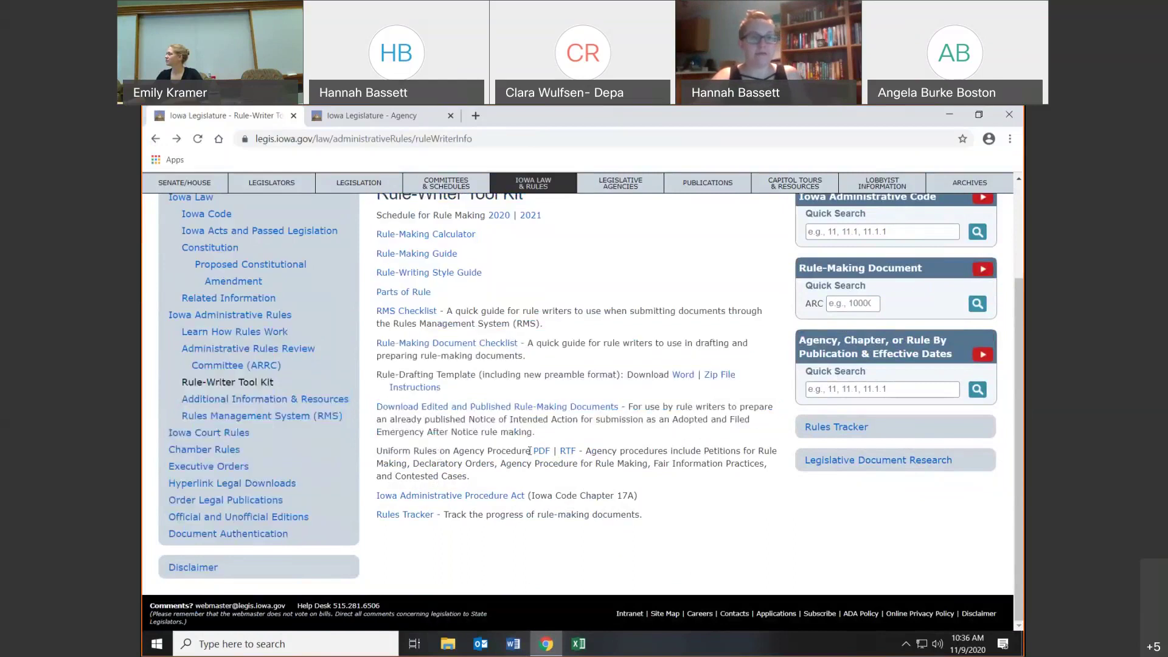
left_click_drag(533, 452, 376, 451)
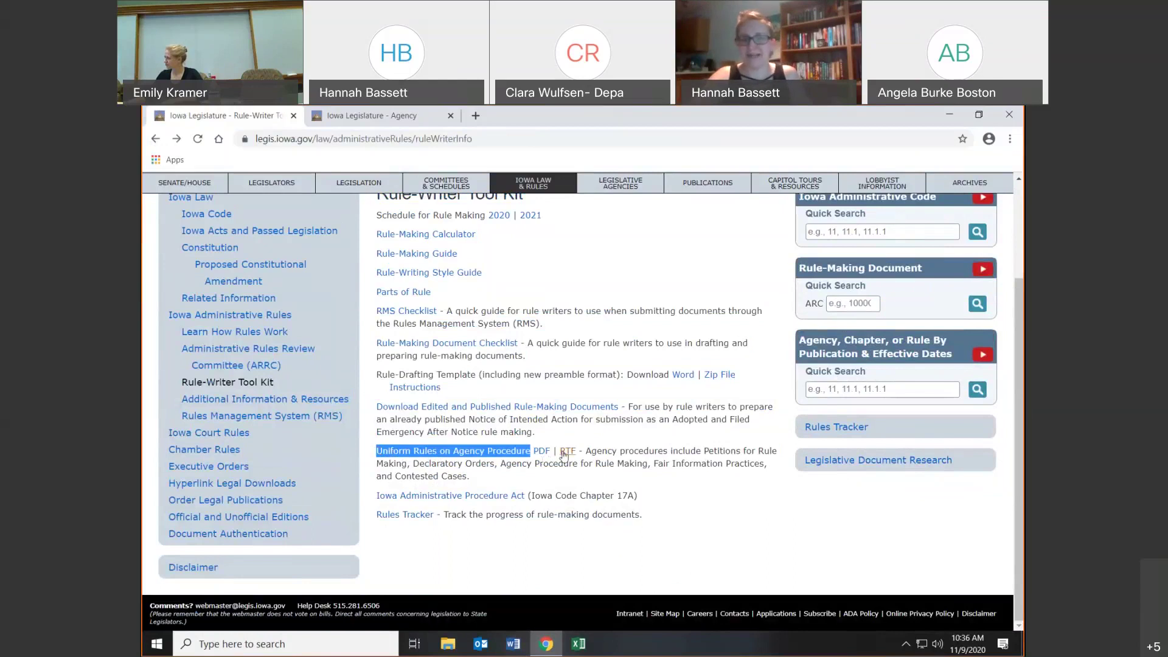
left_click(539, 451)
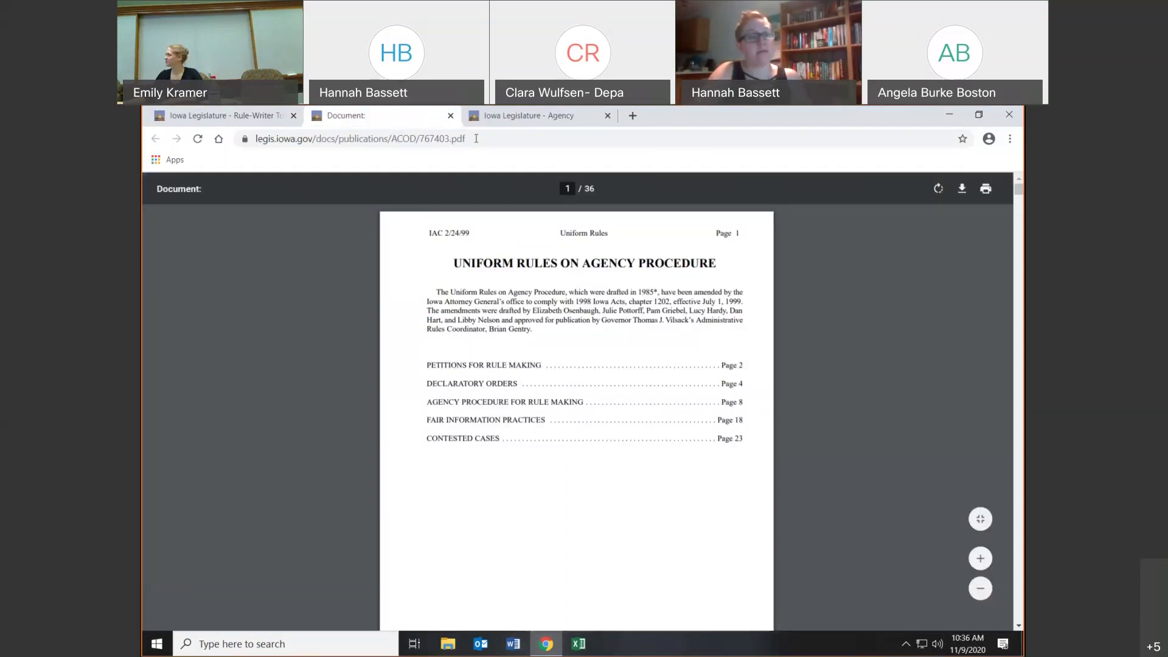
left_click(449, 115)
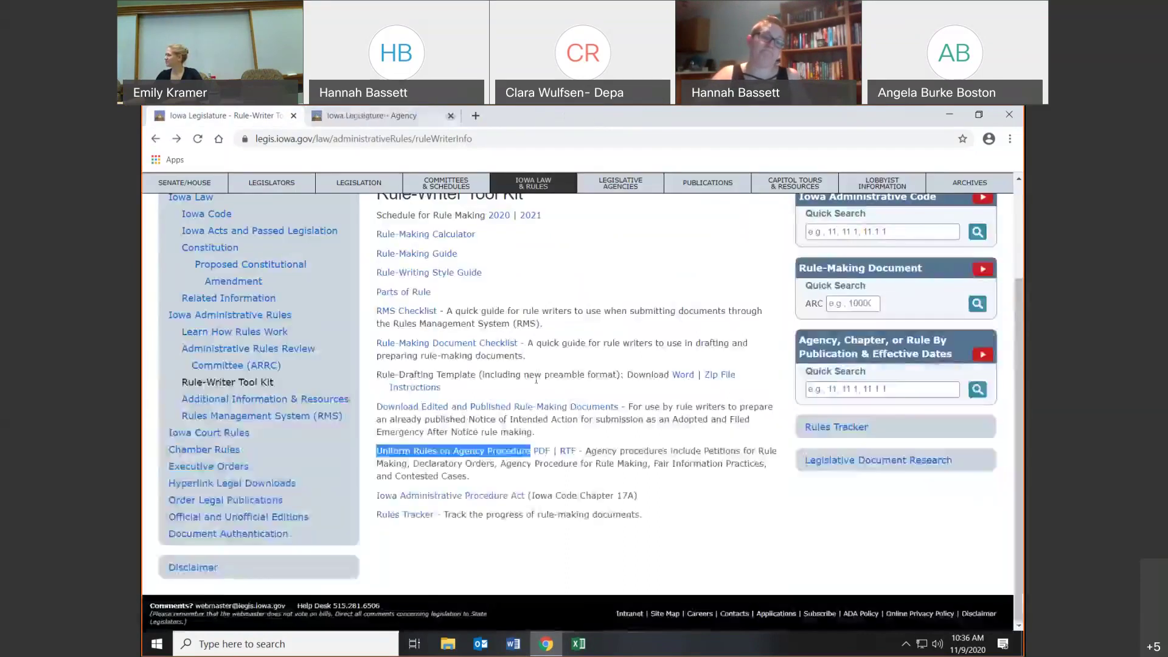
left_click(478, 500)
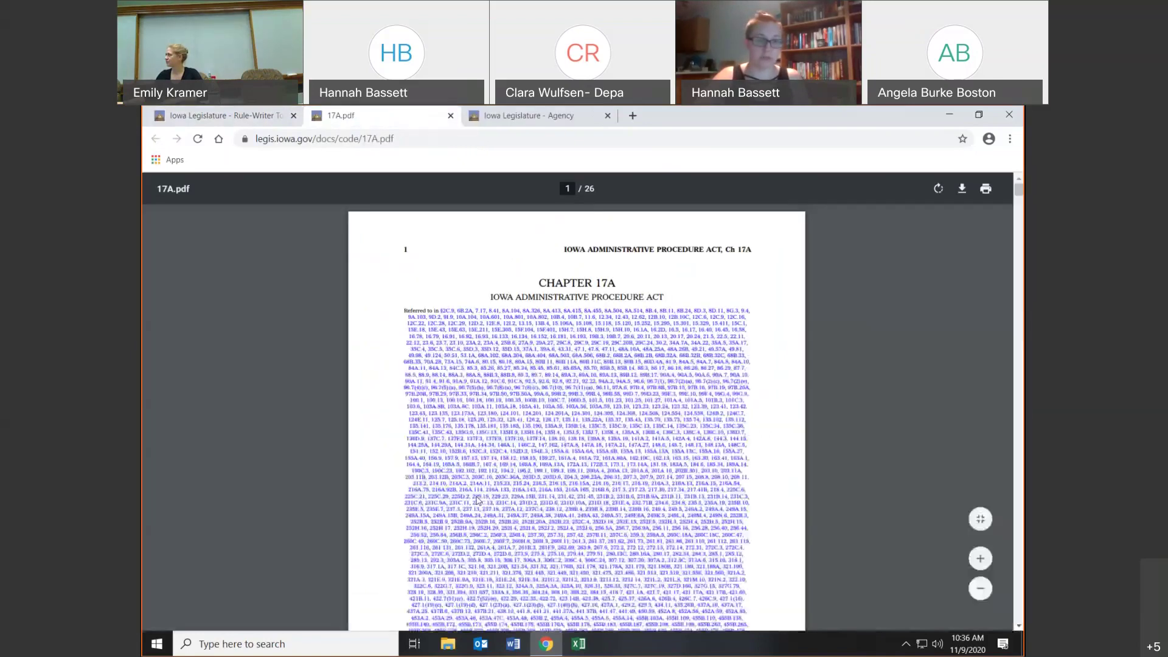
left_click(451, 115)
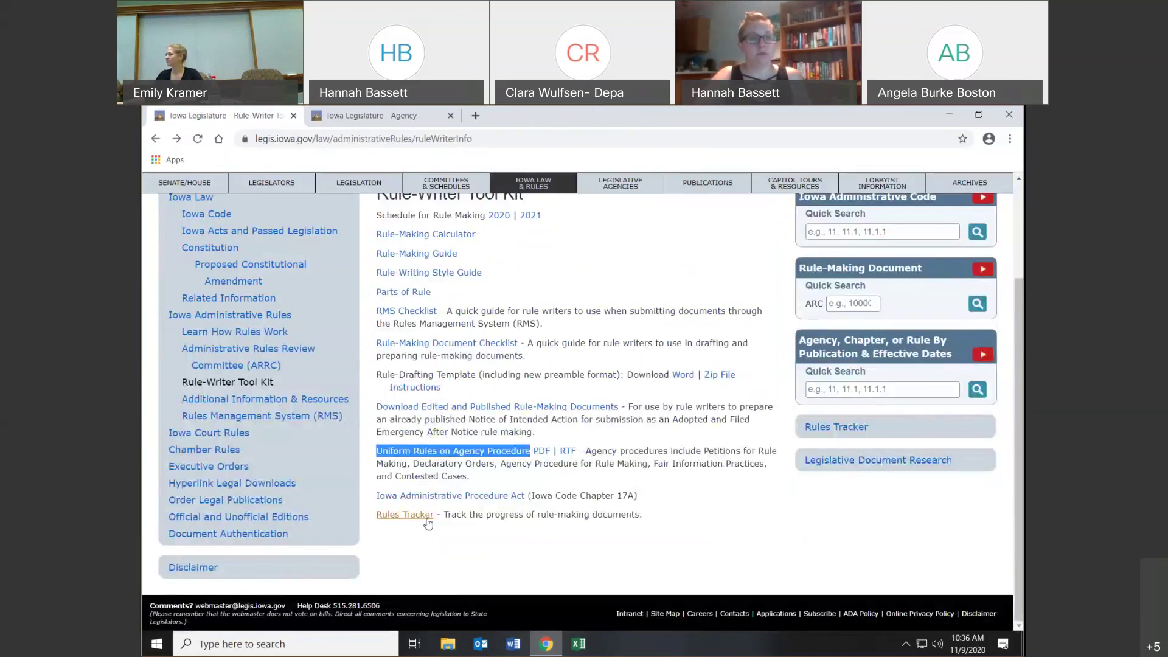
left_click(427, 516)
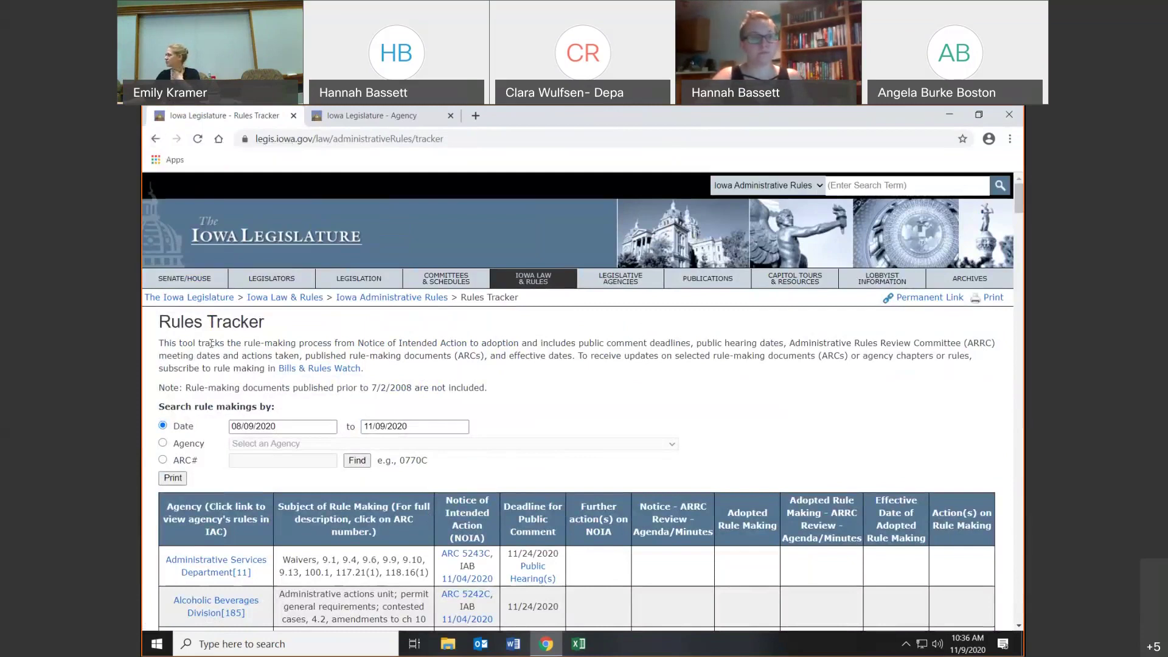
left_click_drag(160, 321, 266, 325)
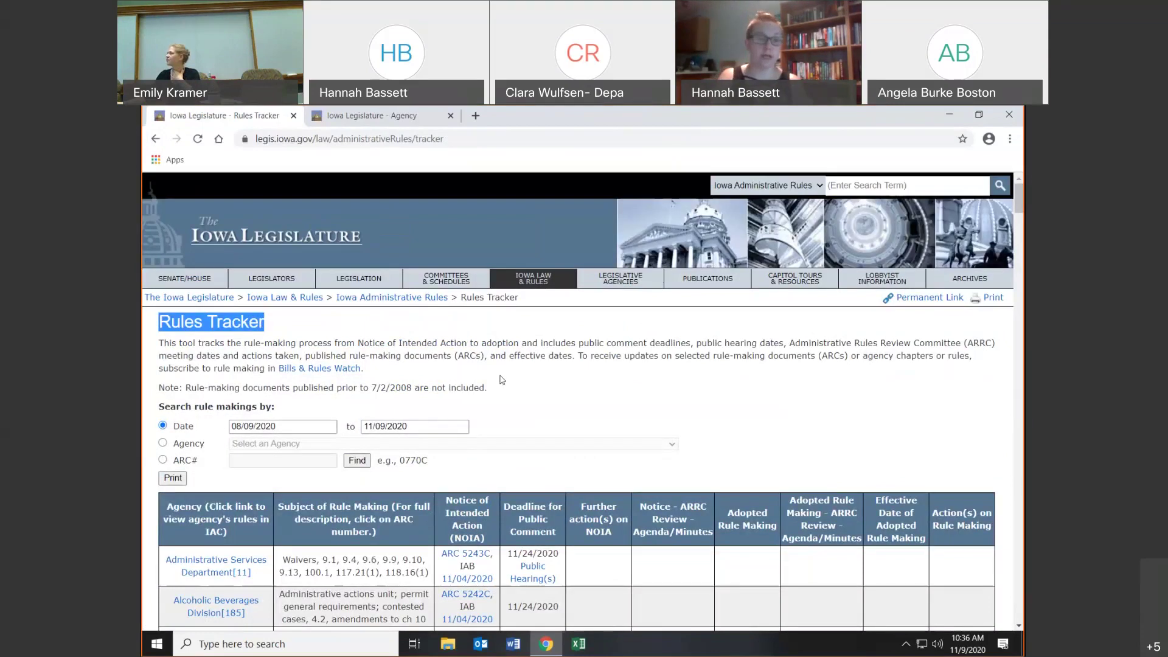
scroll(668, 413, "down", 3)
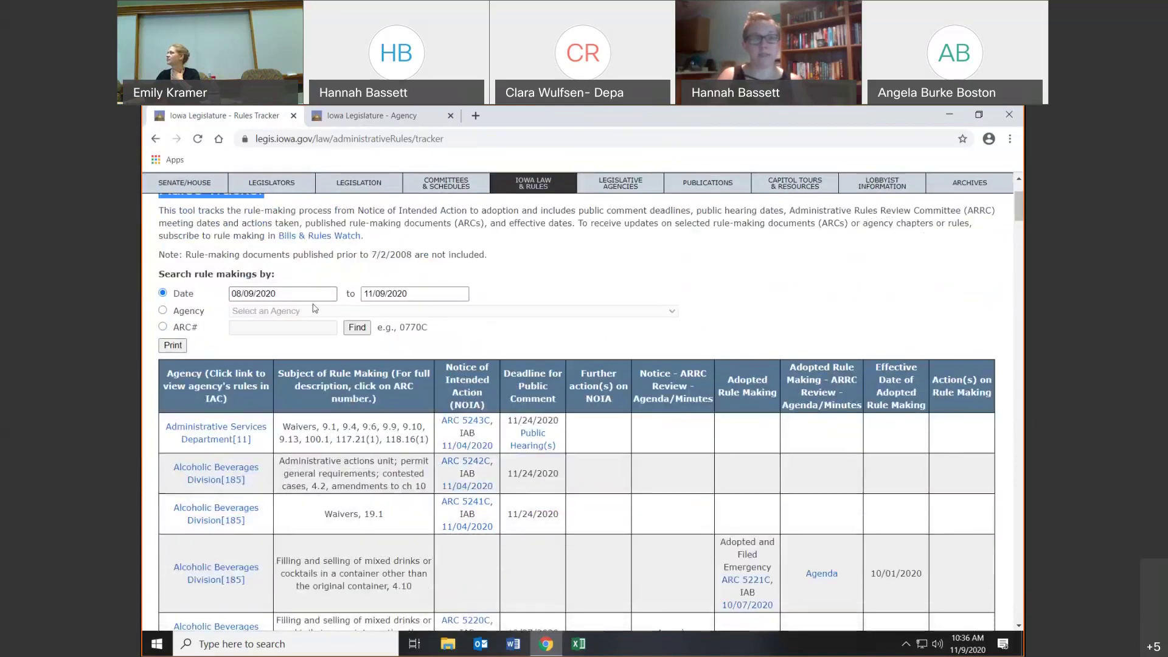
left_click(163, 310)
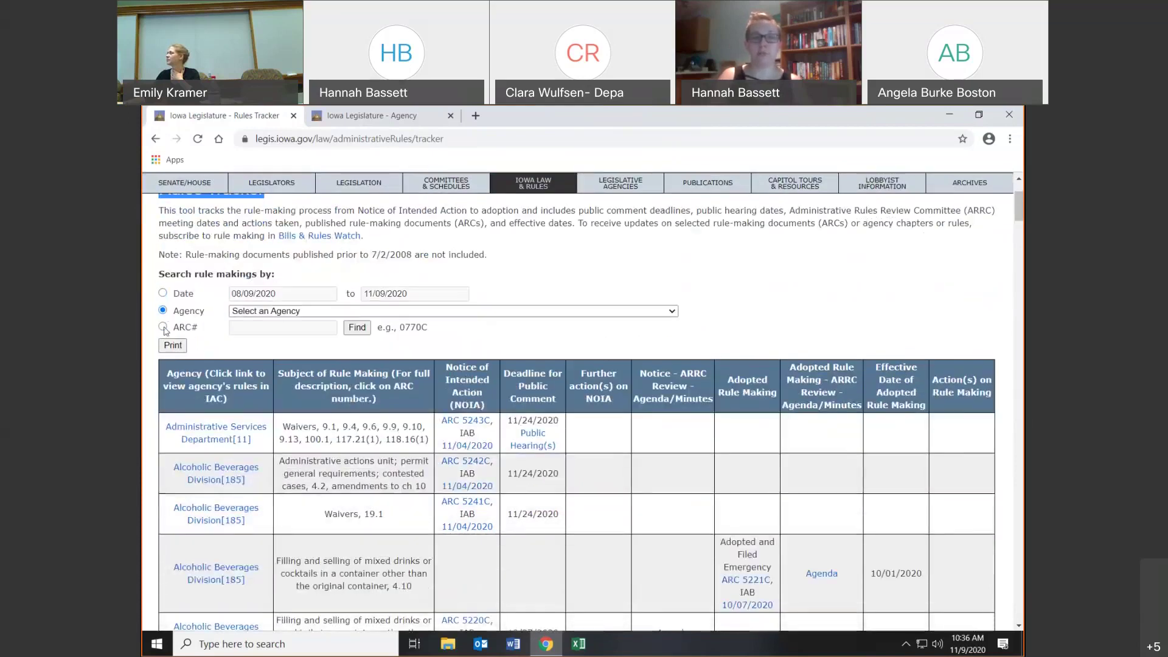
left_click(263, 312)
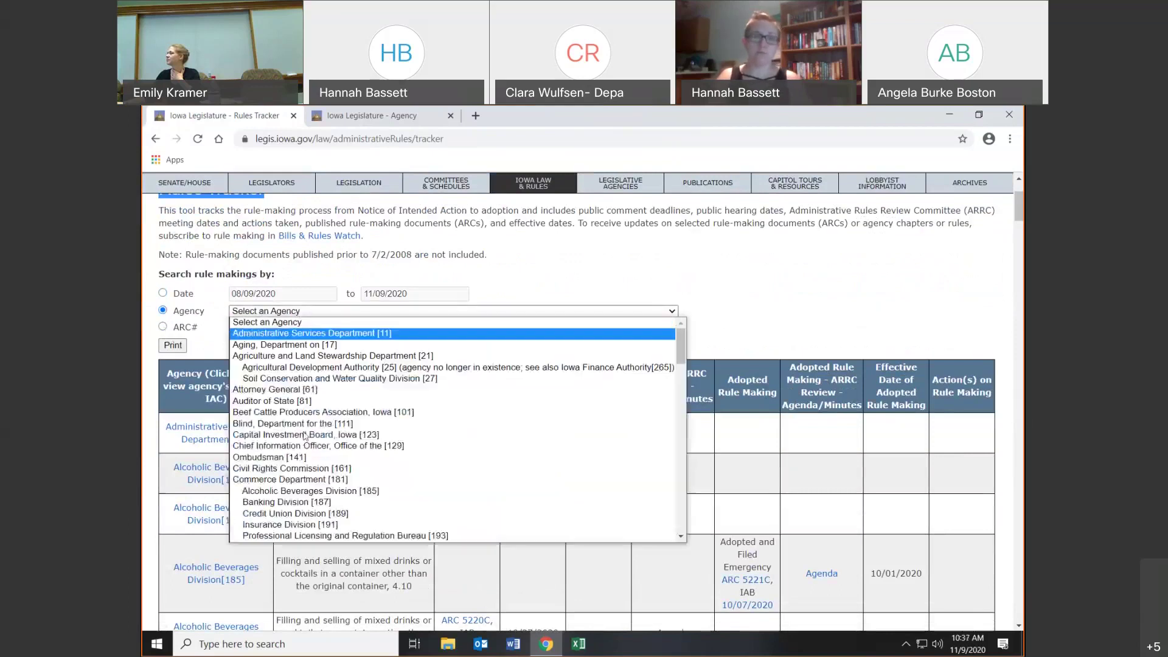
left_click(310, 480)
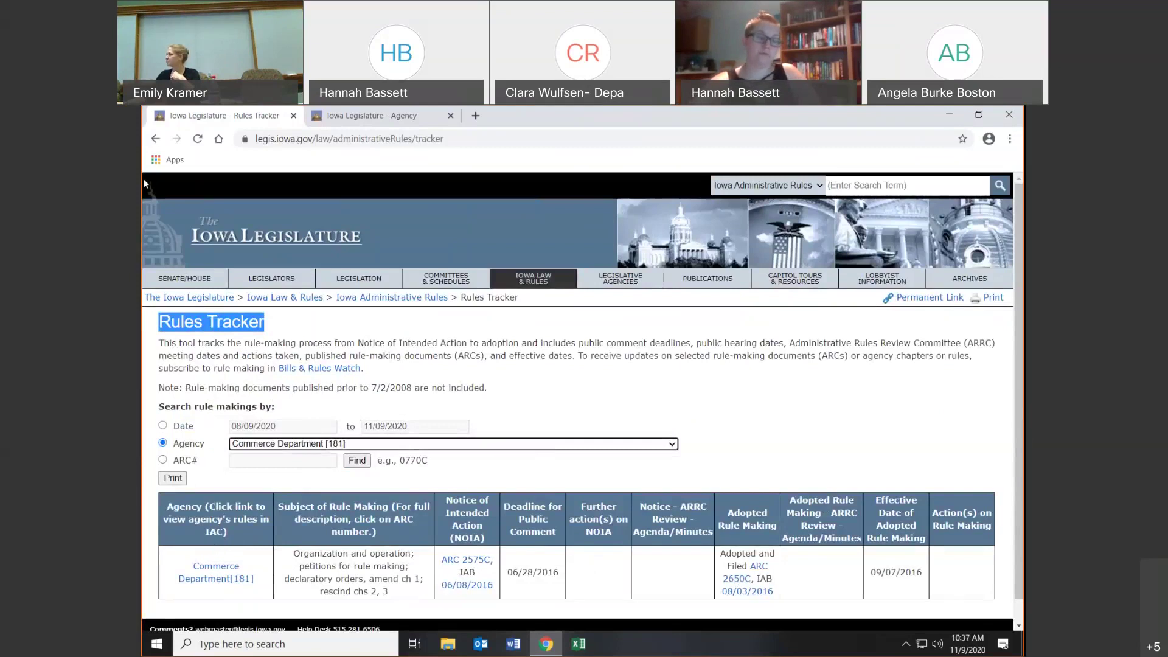
left_click(155, 139)
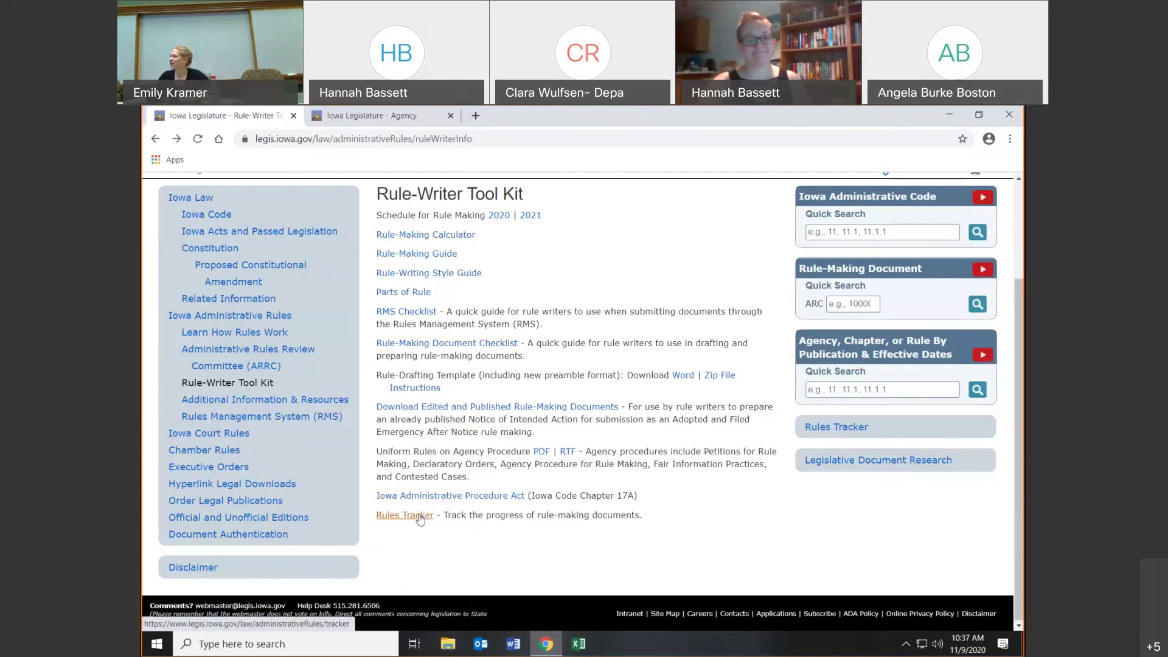
- Reach the Iowa Administrative Rules overview via the home page and the Iowa Law & Rules tab
left_click(248, 322)
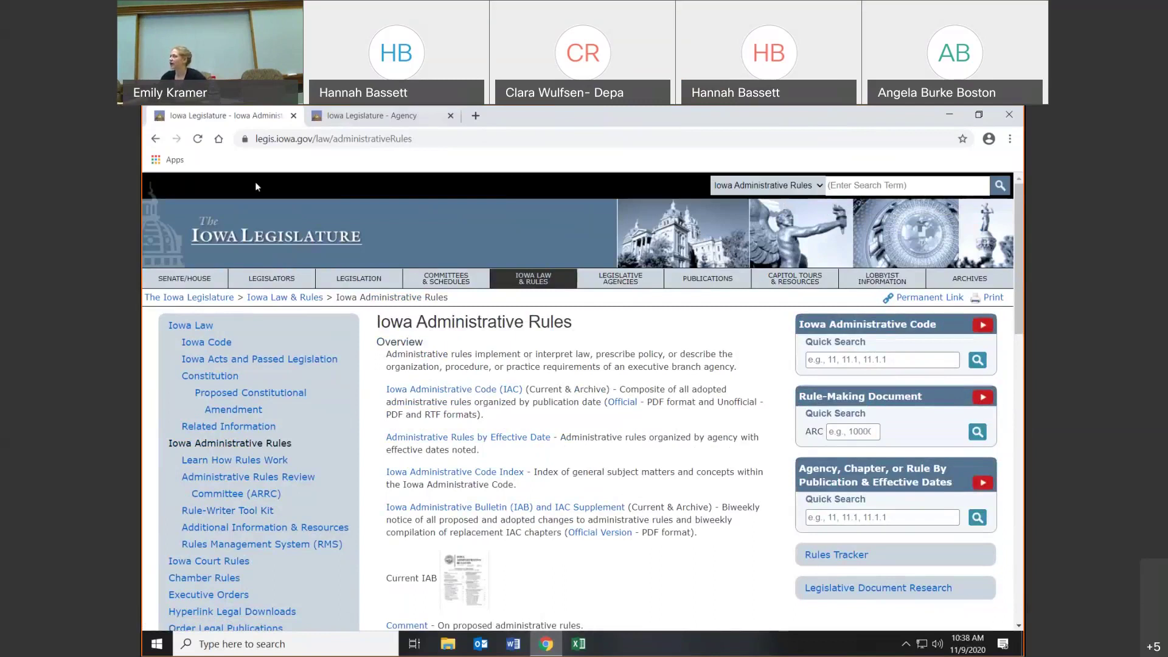
left_click(163, 238)
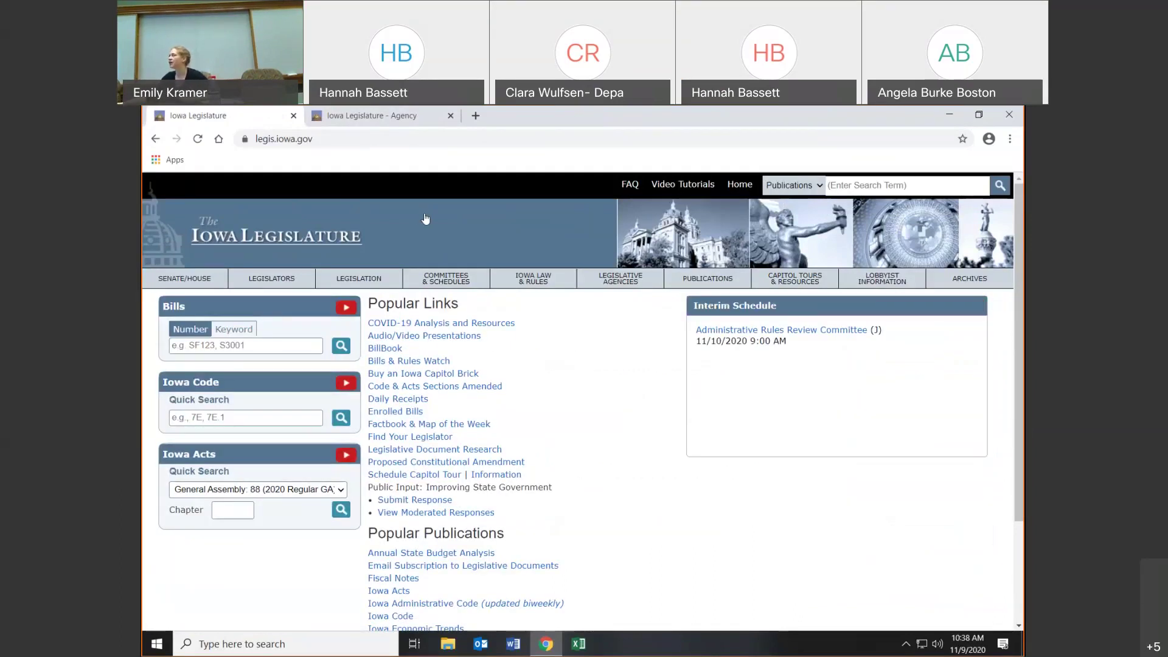
left_click(514, 286)
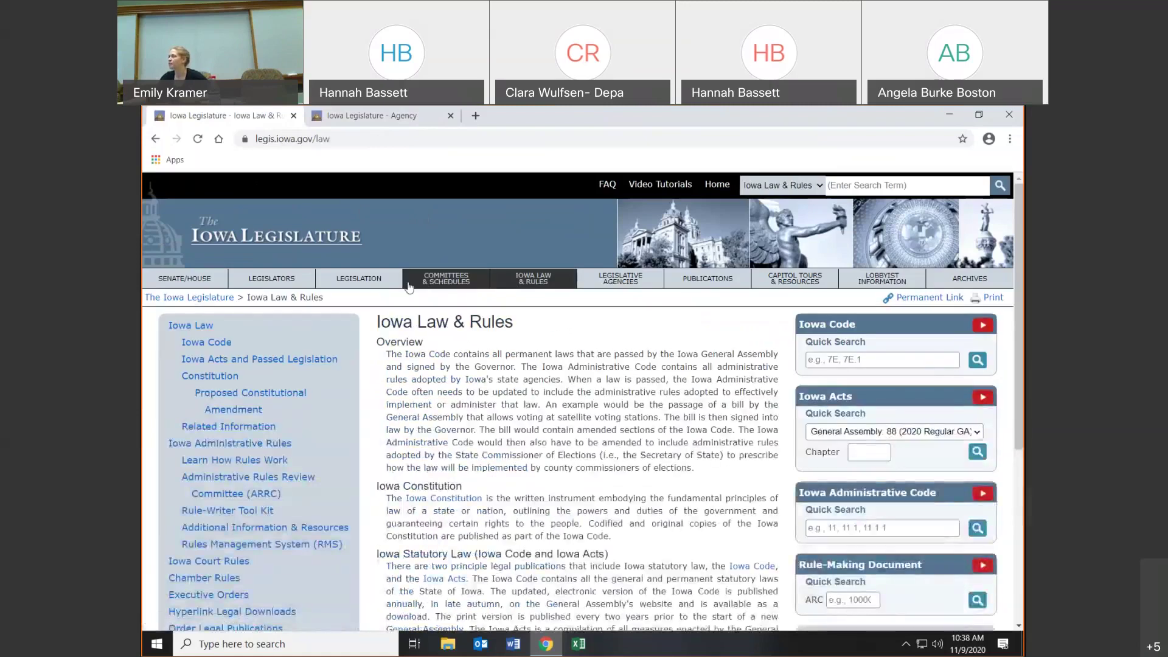
left_click(198, 449)
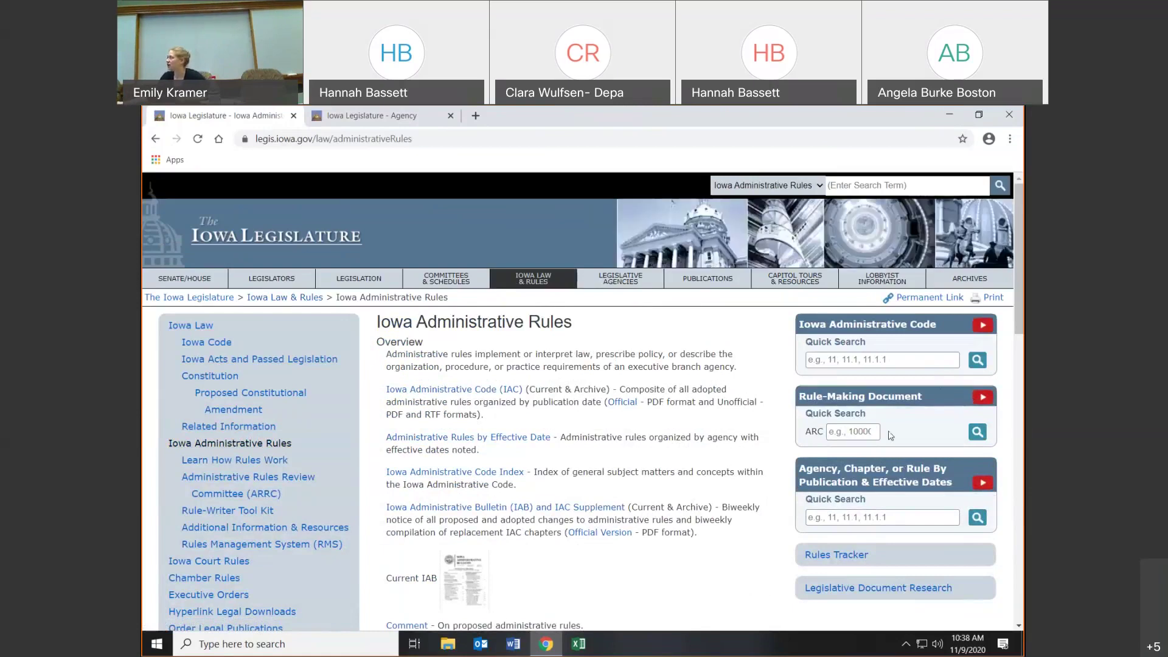
left_click(893, 362)
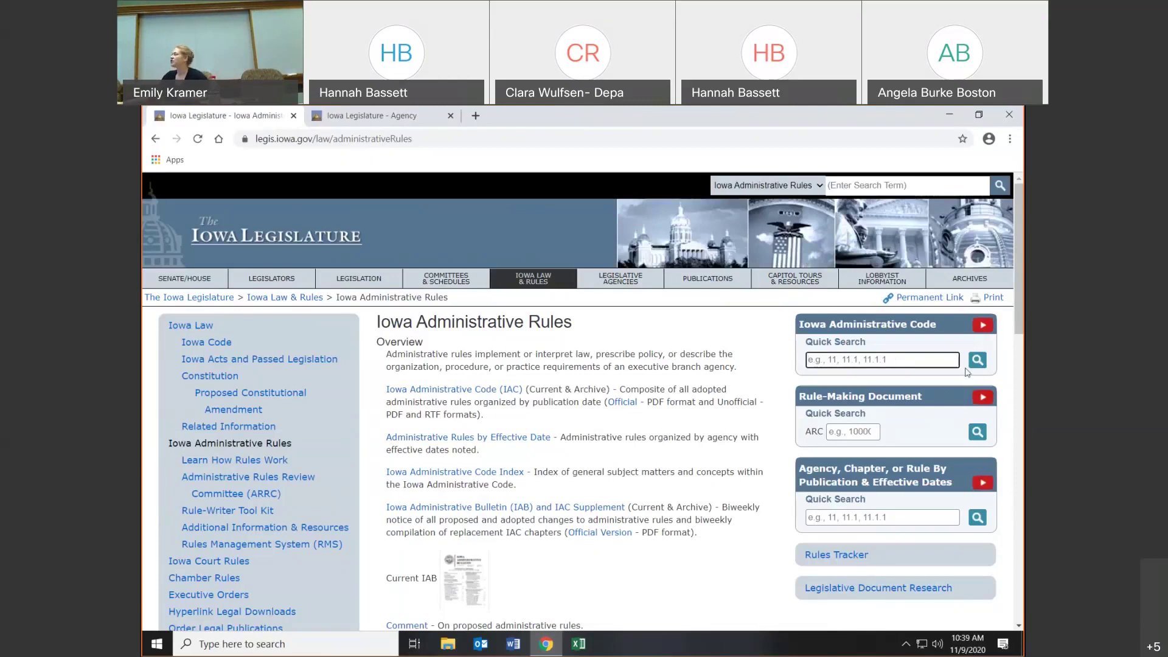
type("11.1.1")
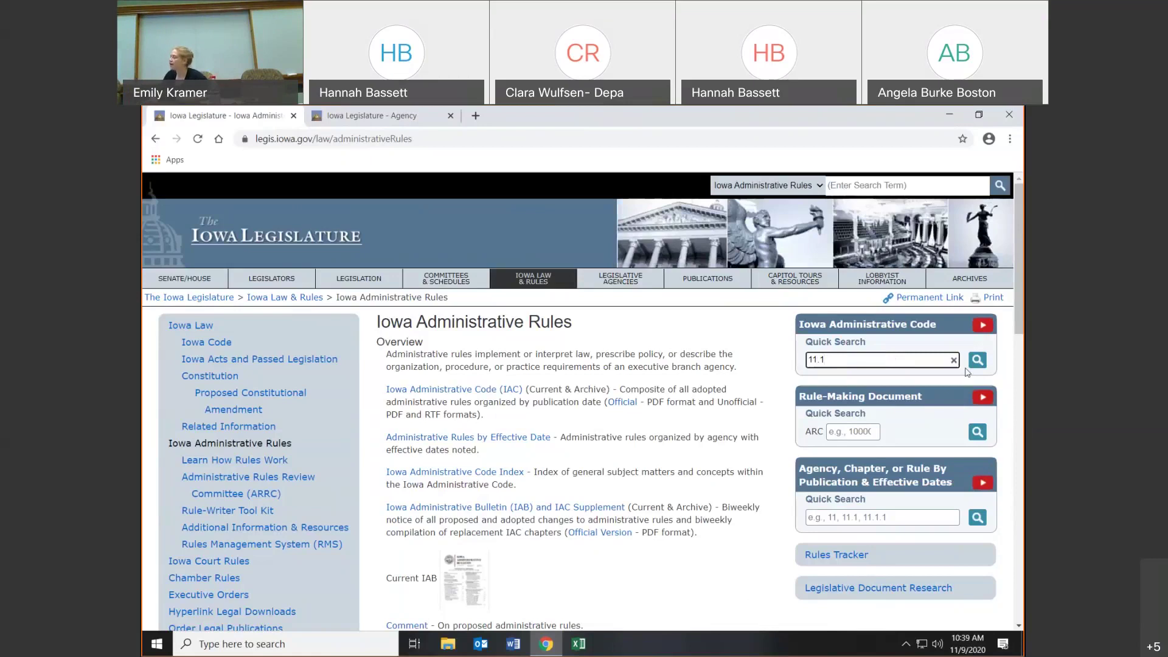
key("Return")
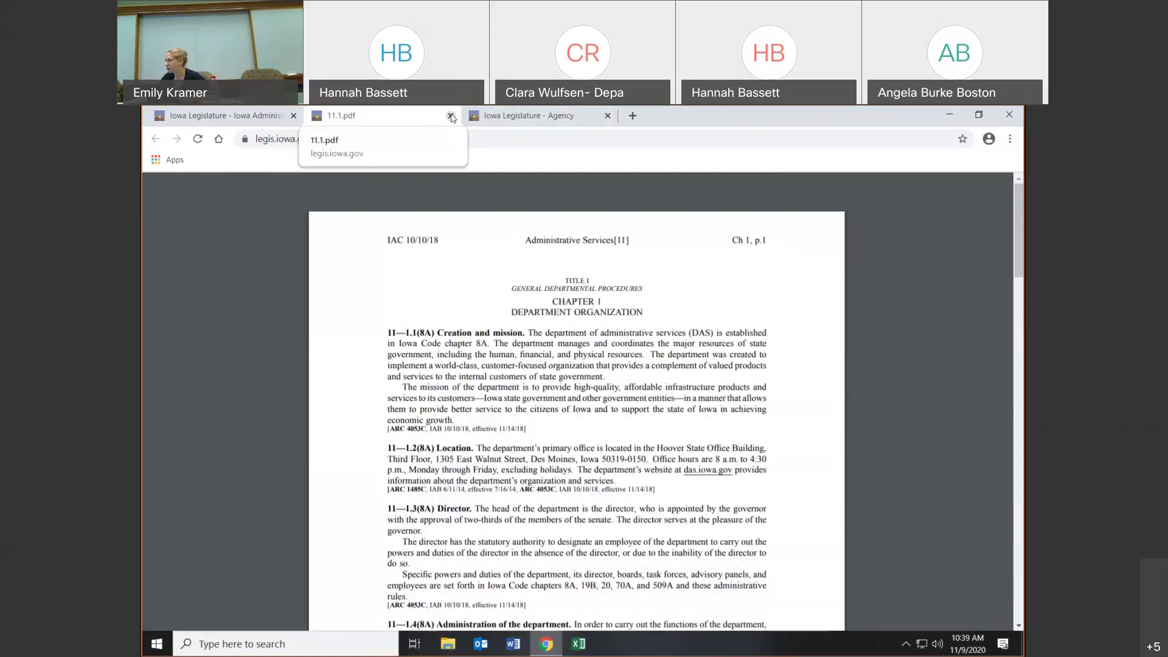
left_click(451, 116)
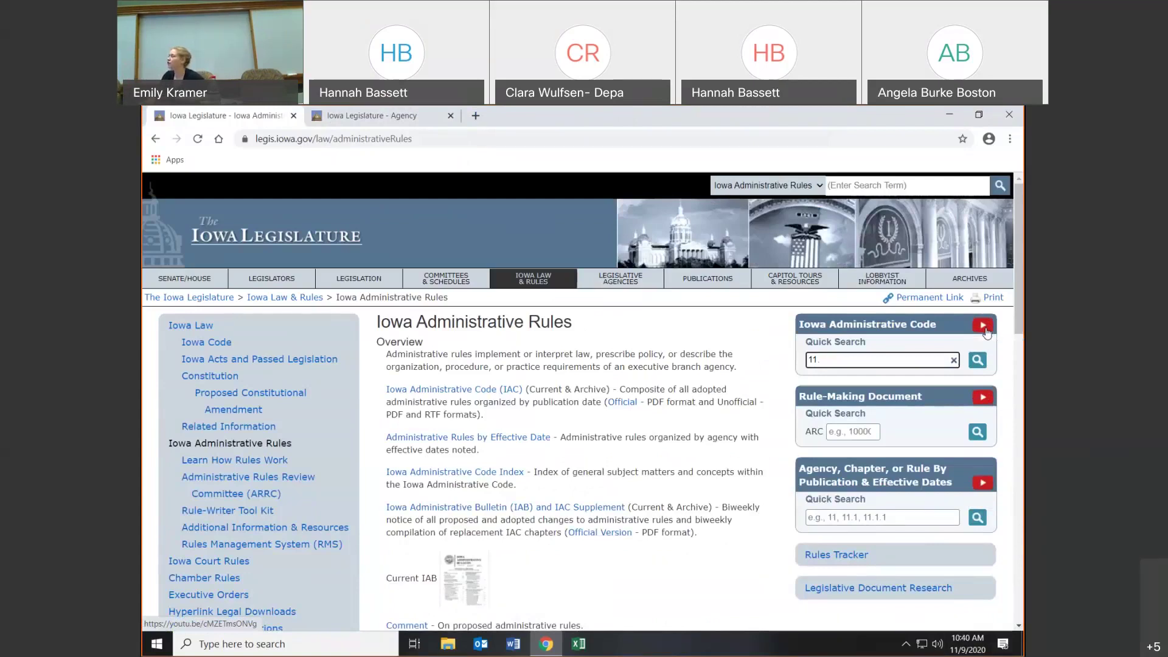
key("BackSpace")
key("BackSpace")
key("BackSpace")
key("BackSpace")
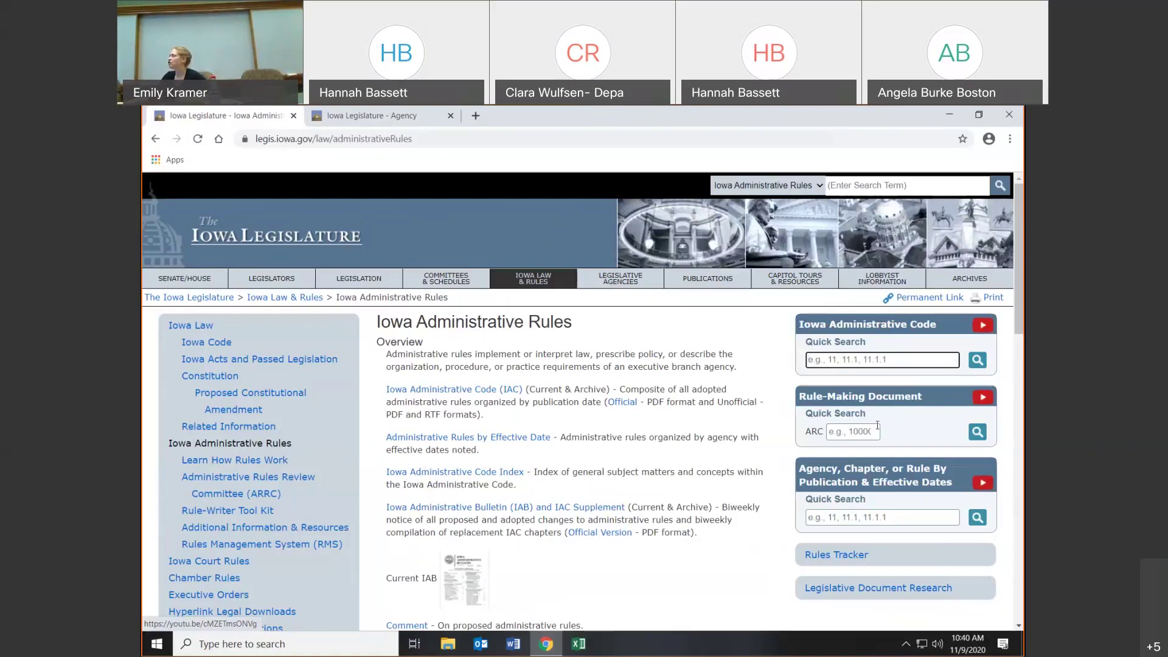
left_click(852, 430)
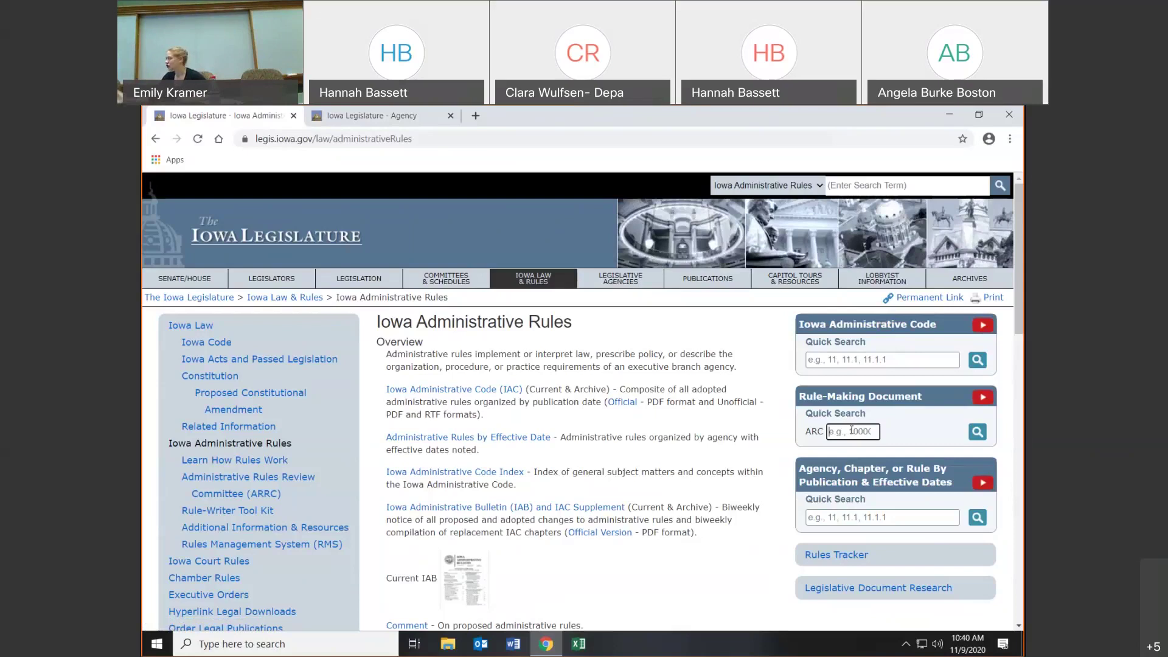
type("1000")
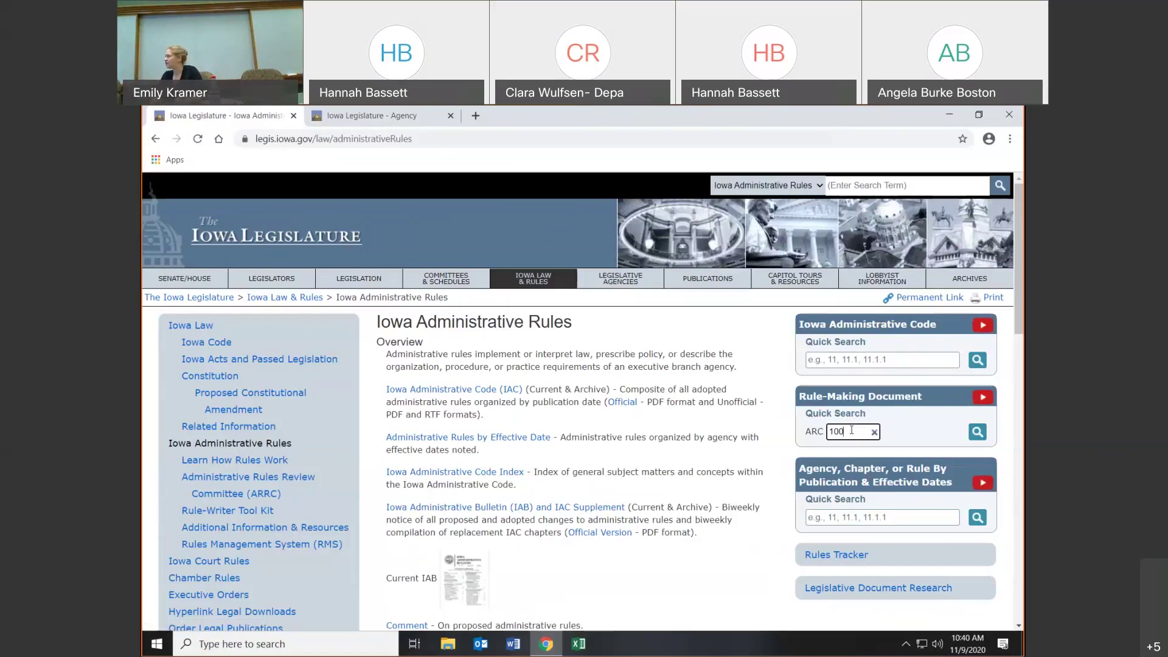
type("0C")
key("Return")
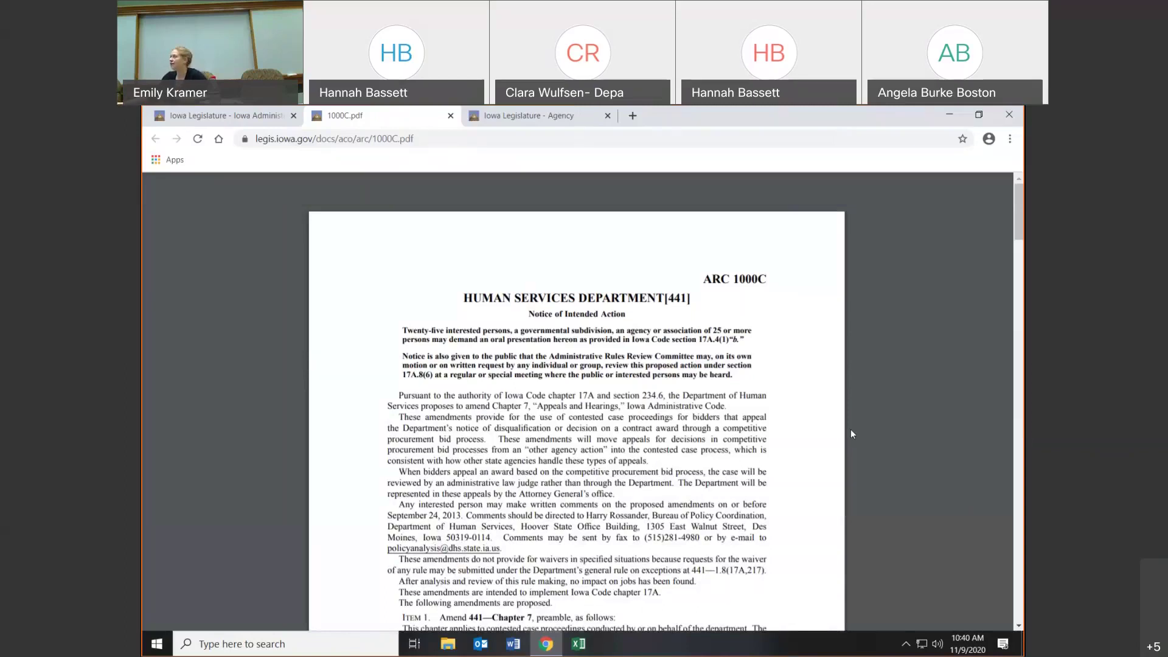
left_click(450, 116)
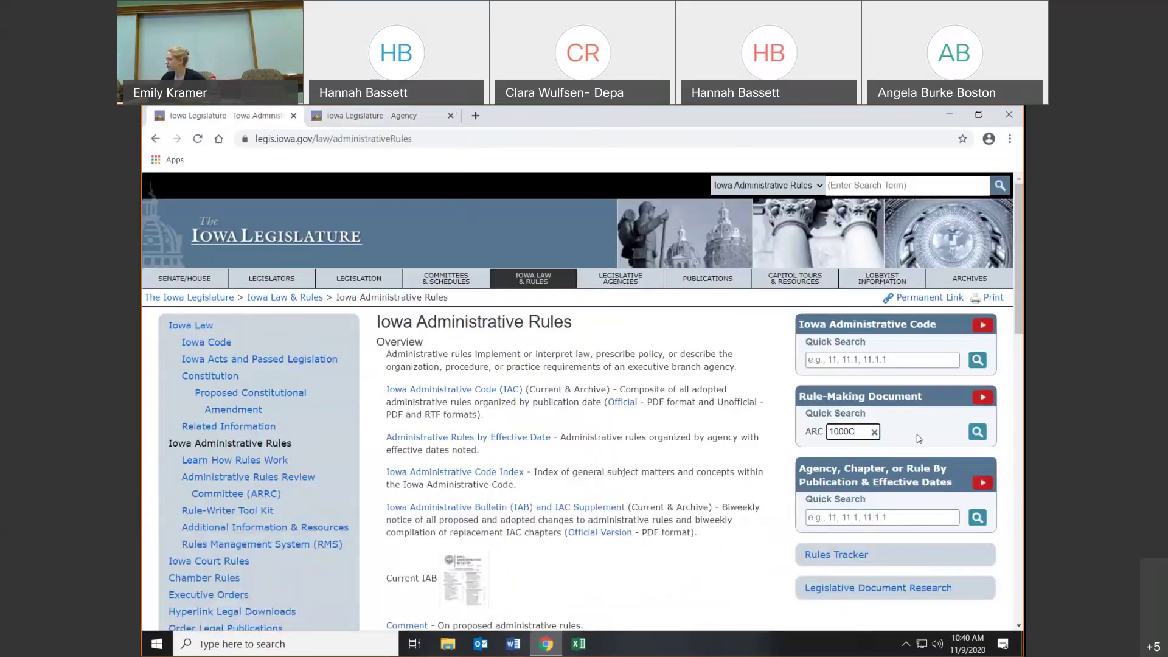
- Quick Search for rule 11.1.1 and review its effective-date results
left_click(865, 517)
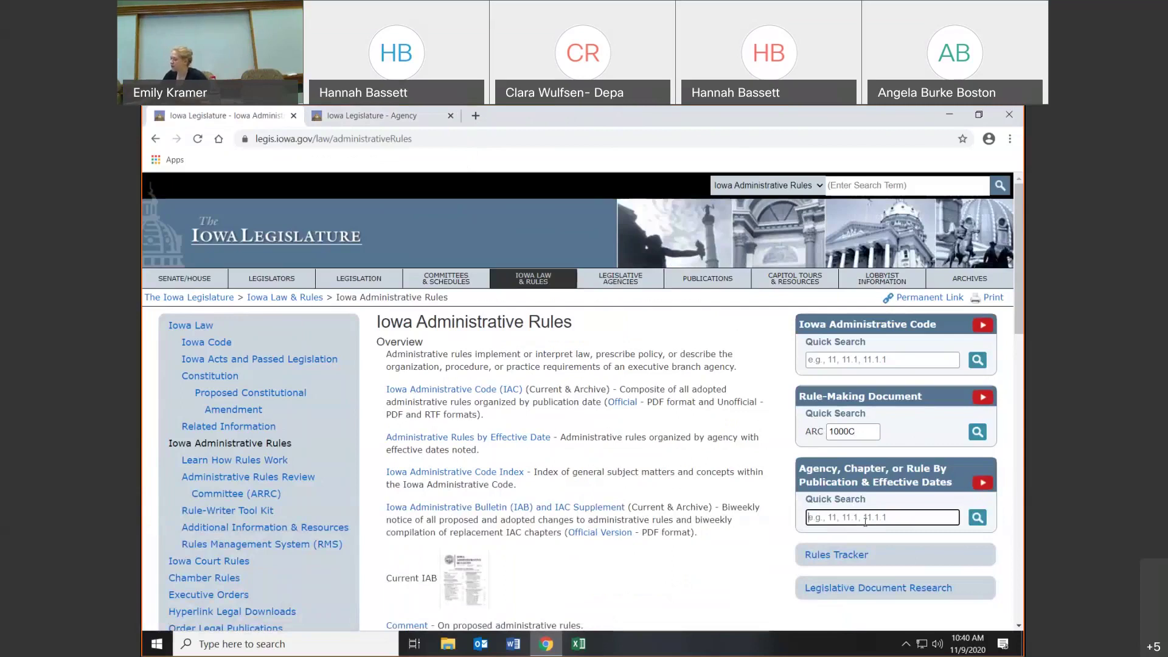
type("11.1.1")
key("Return")
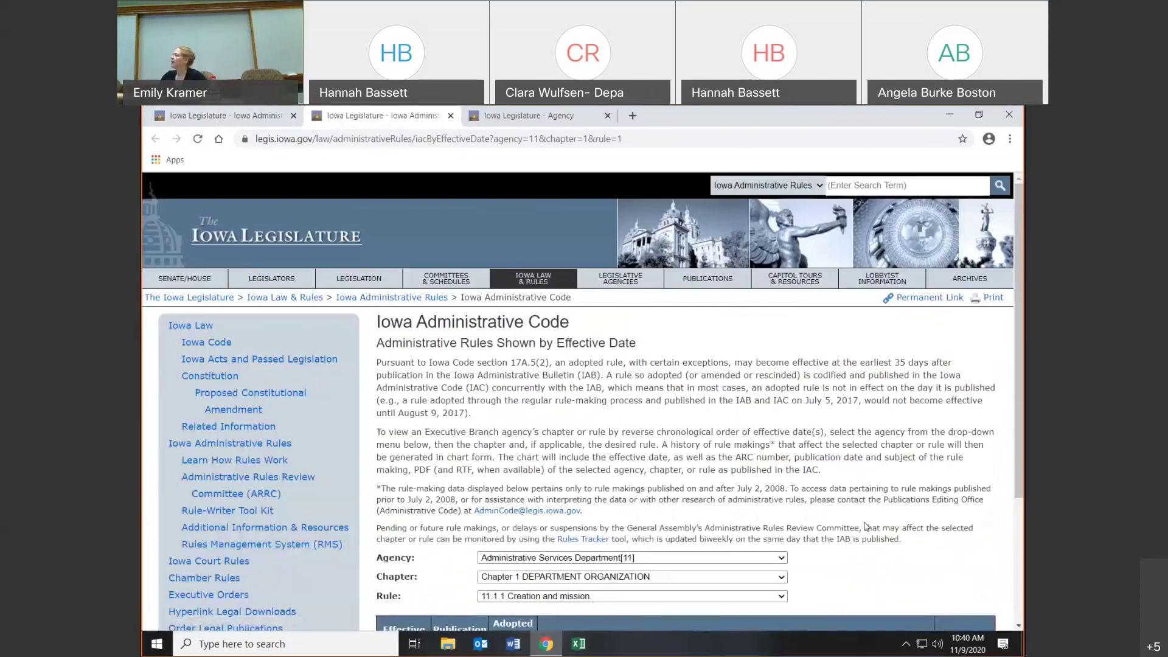
scroll(992, 558, "down", 1)
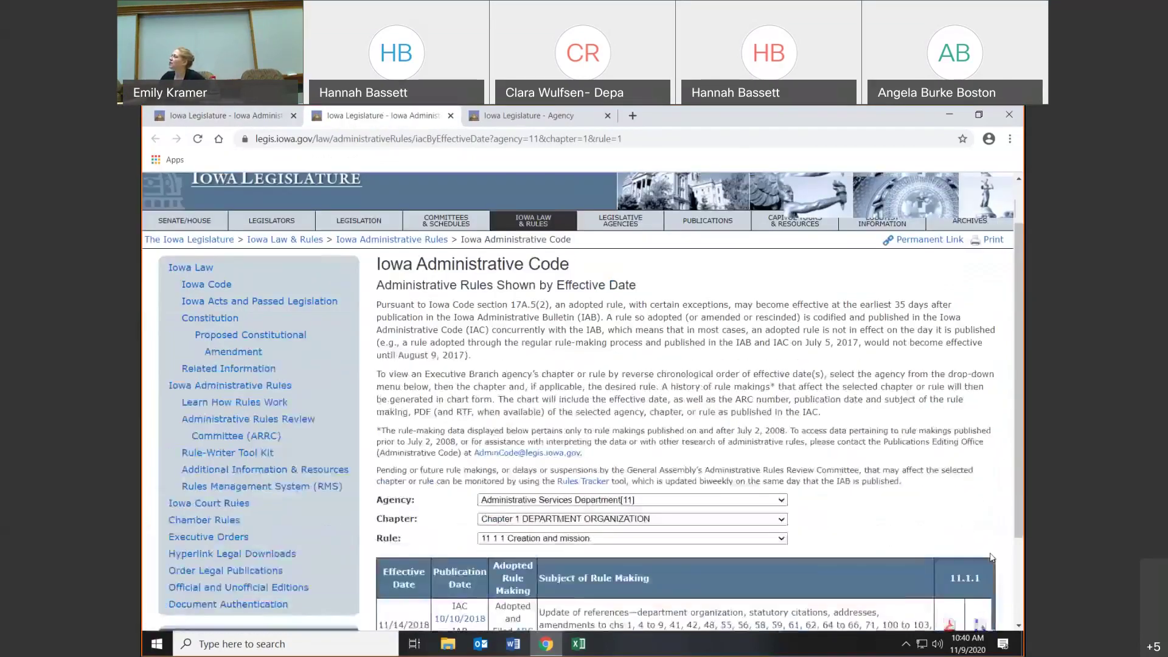
scroll(992, 557, "down", 1)
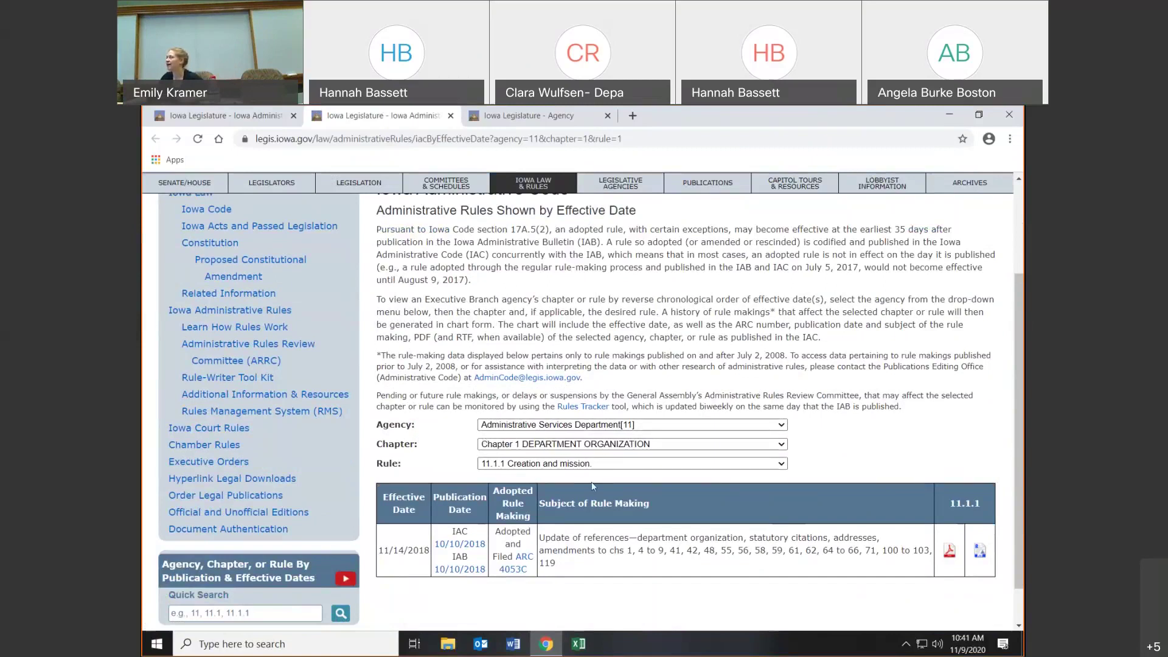
- Choose Chief Information Officer [129] in the Agency dropdown
left_click(256, 618)
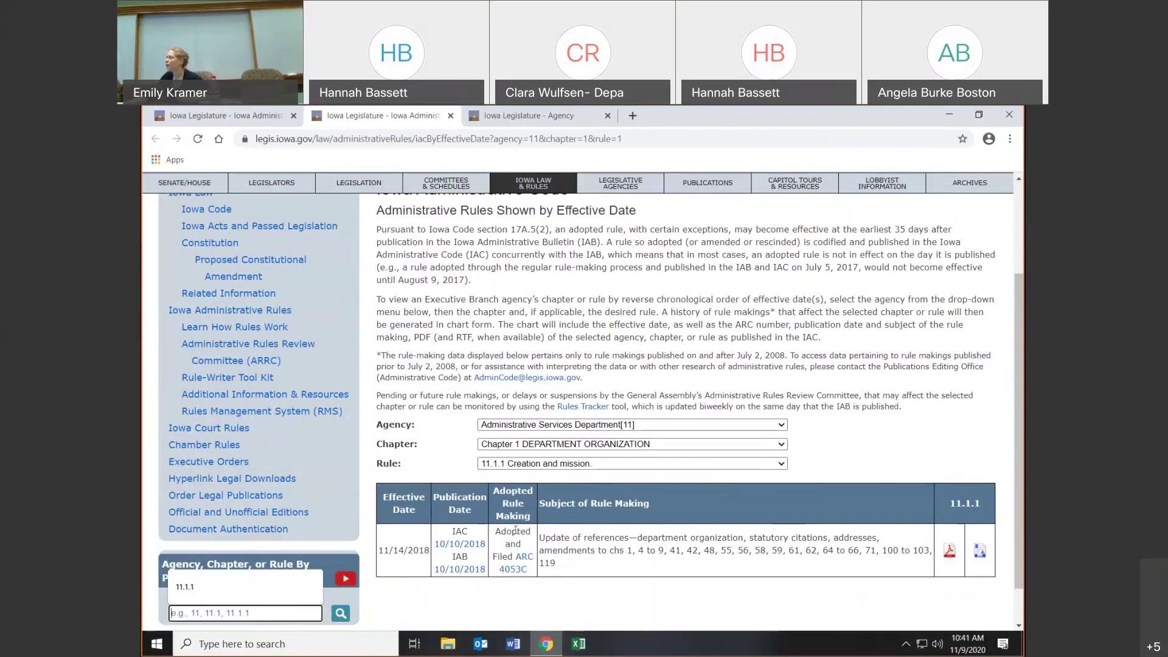
left_click(867, 474)
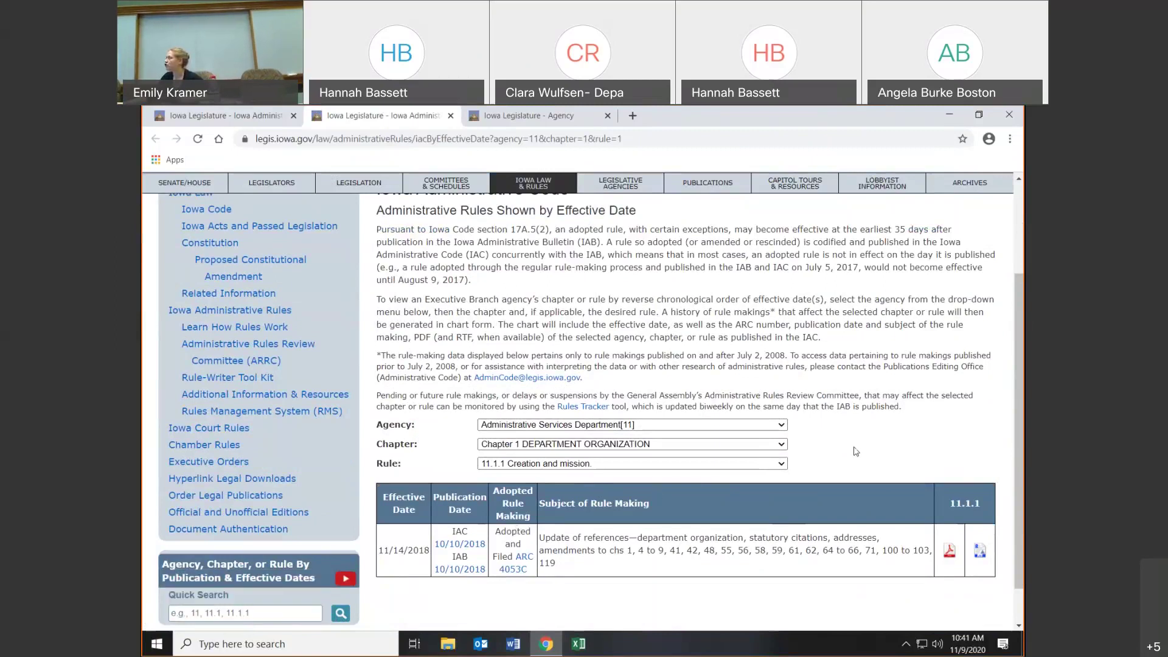
left_click(779, 429)
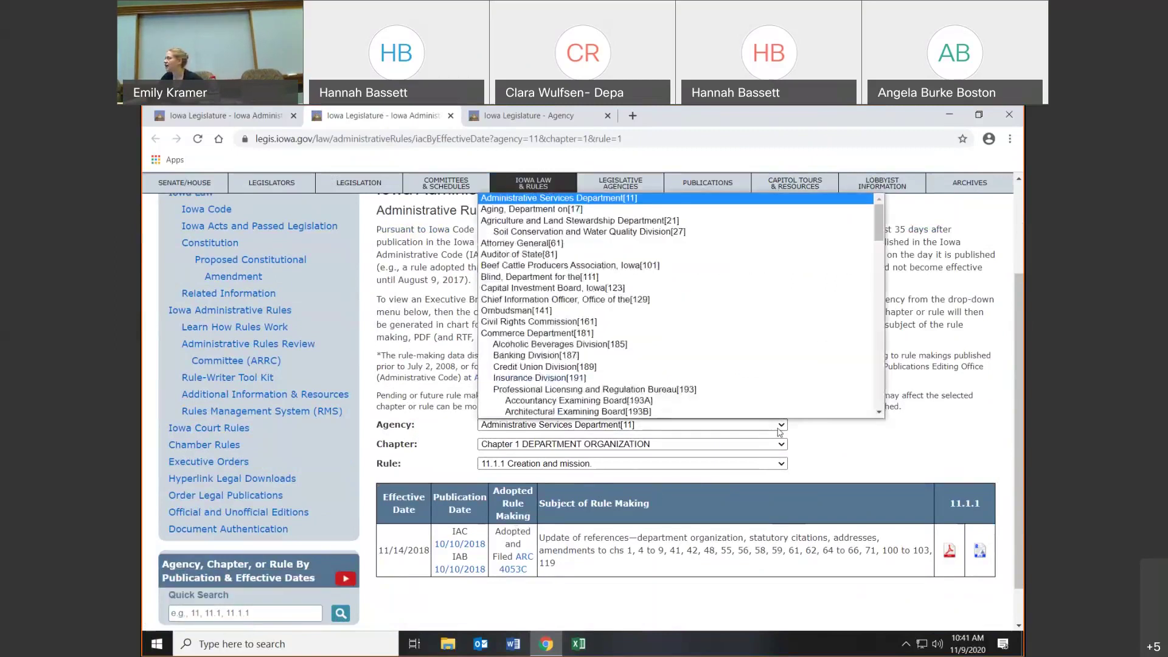
left_click(652, 300)
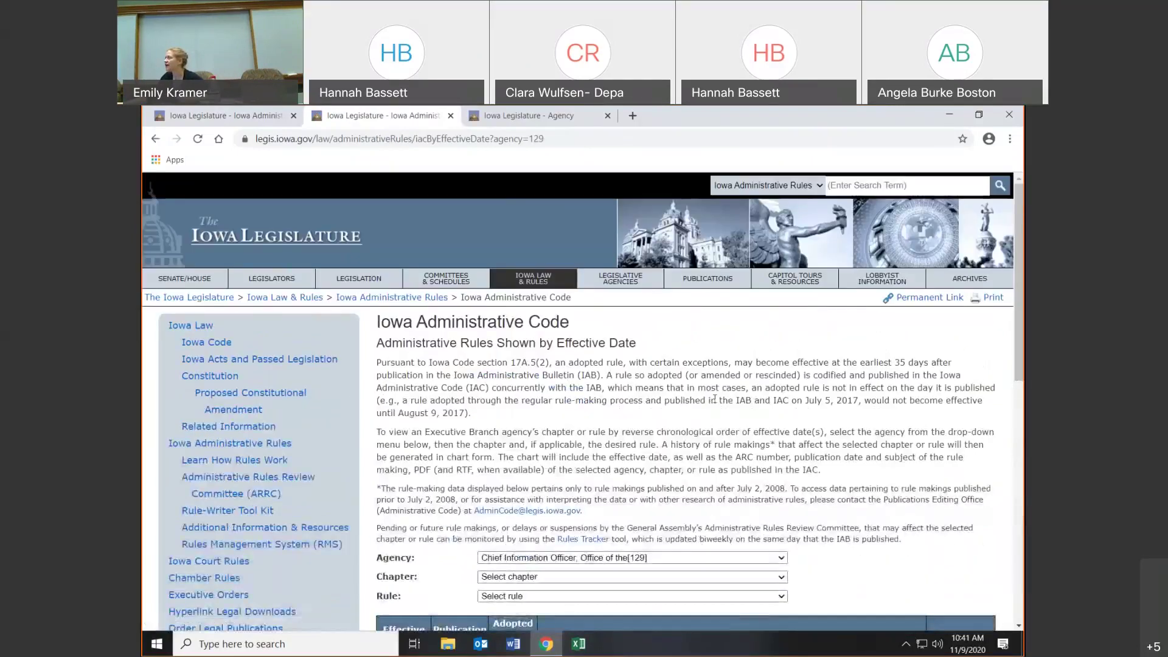
scroll(803, 413, "down", 3)
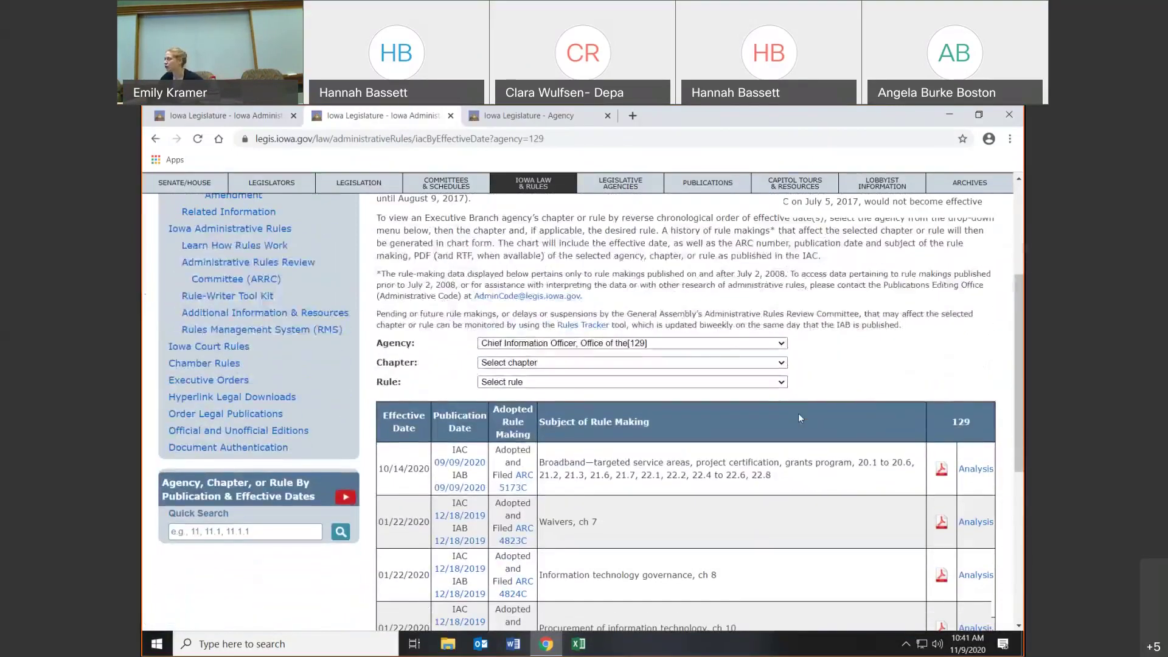
scroll(800, 418, "up", 2)
- Quick Search chapter 129.1 to list Office Organization's rule making ARC 2542C, effective 06/29/2016
left_click(215, 551)
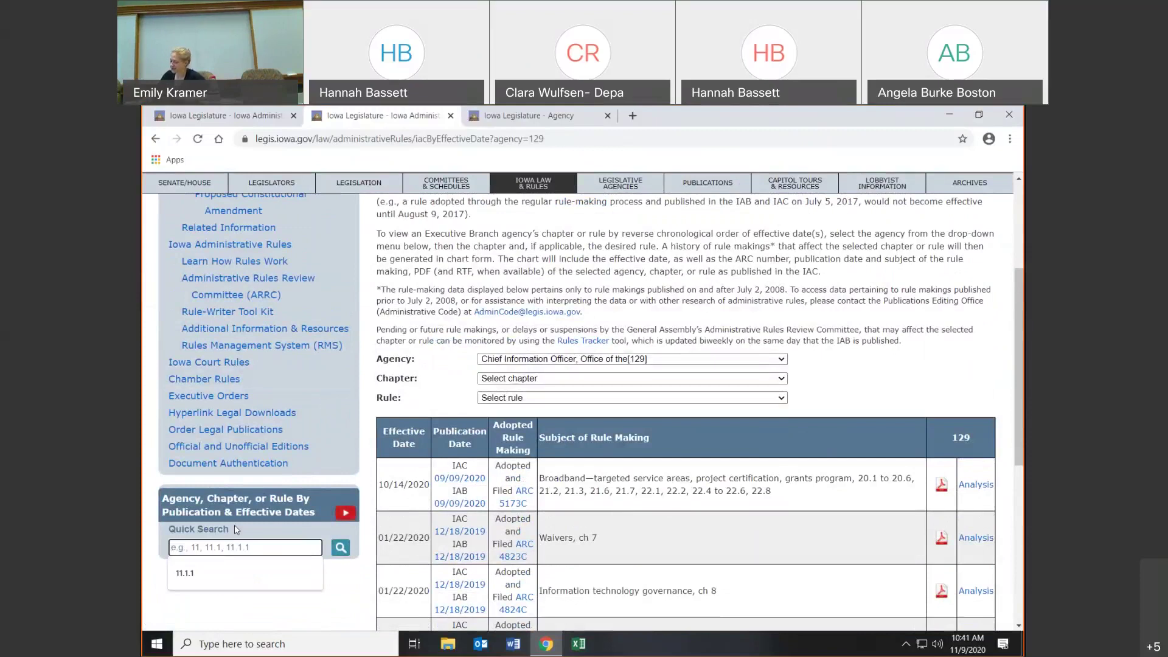
type("1.1")
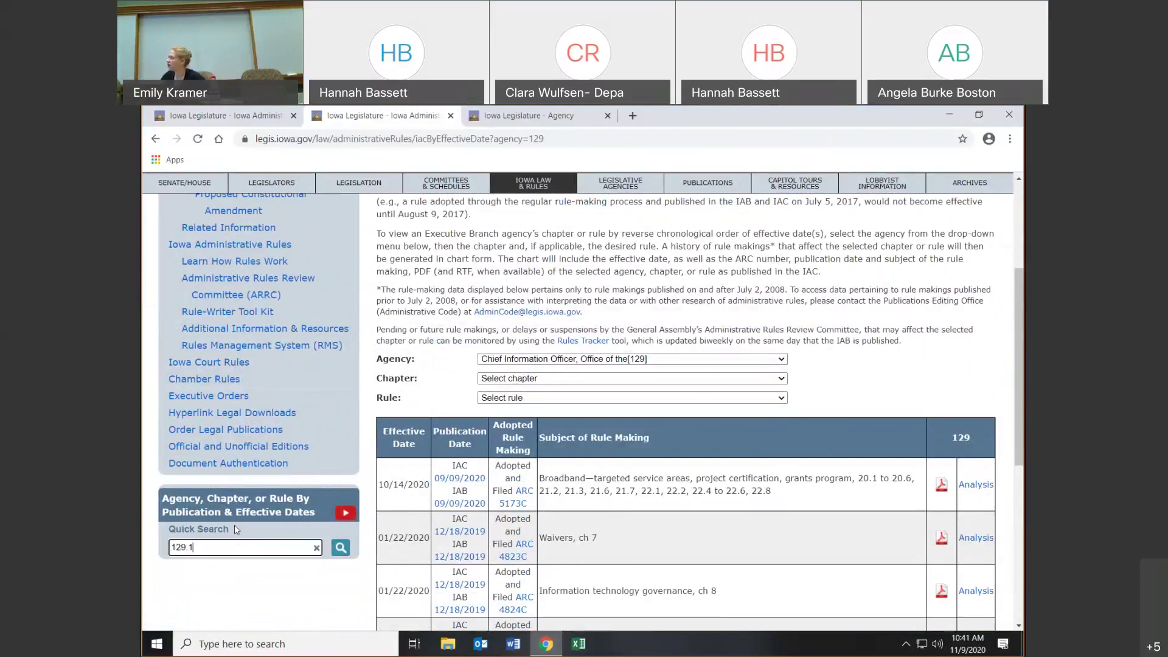
key("Return")
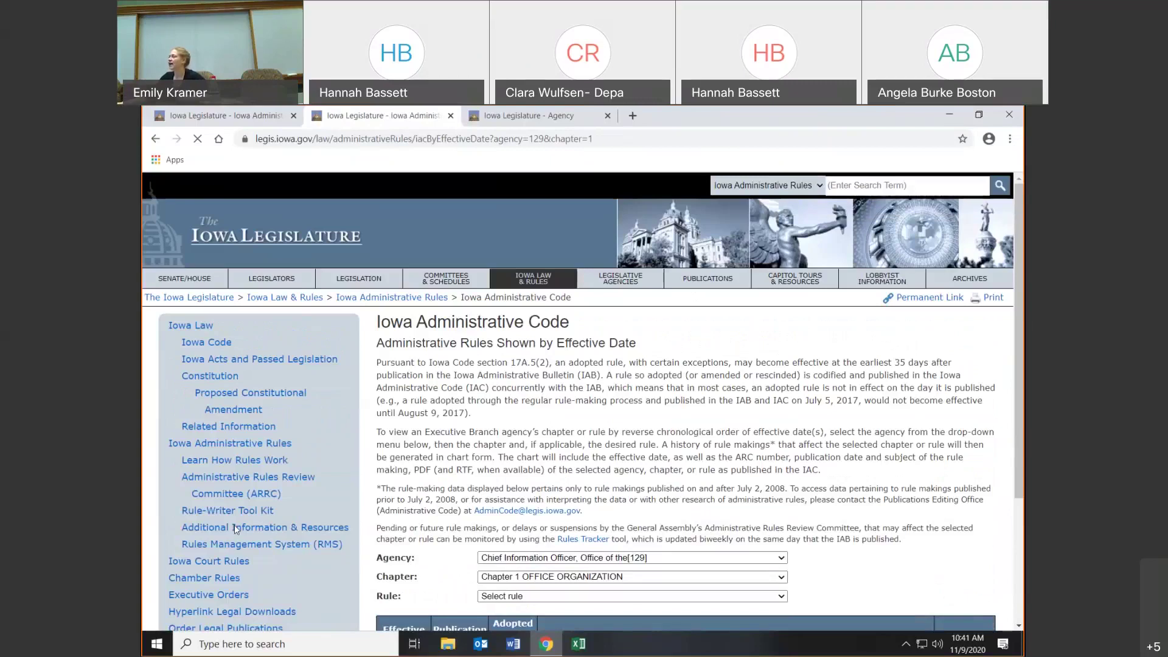
scroll(704, 460, "down", 2)
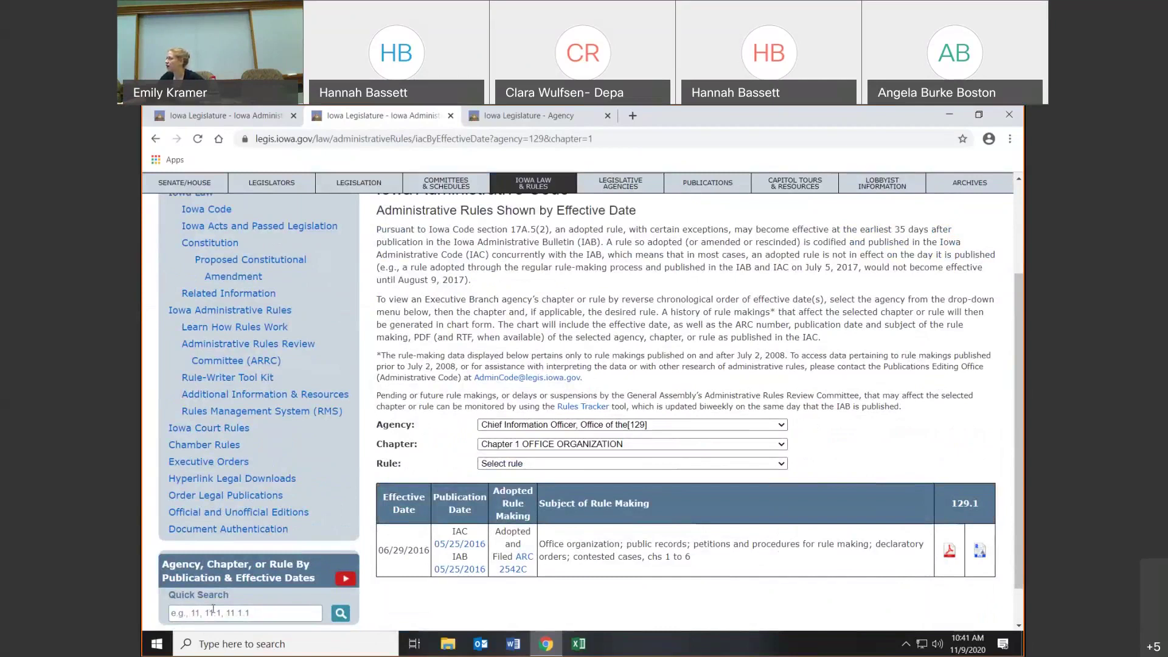
scroll(213, 610, "up", 1)
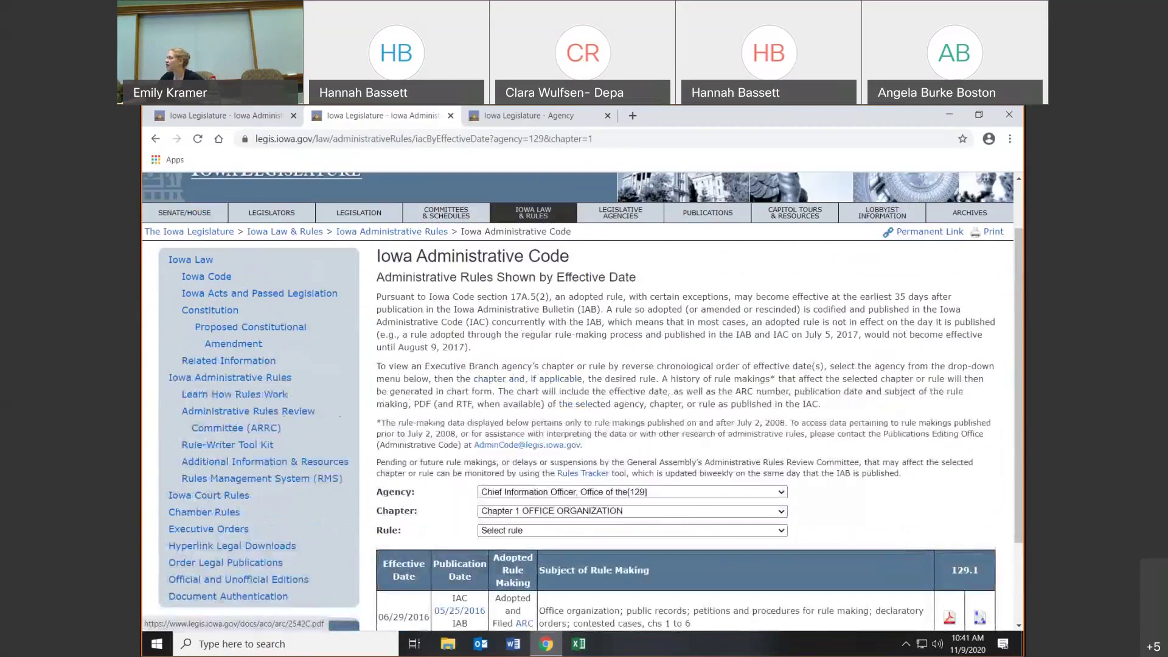
scroll(421, 497, "down", 2)
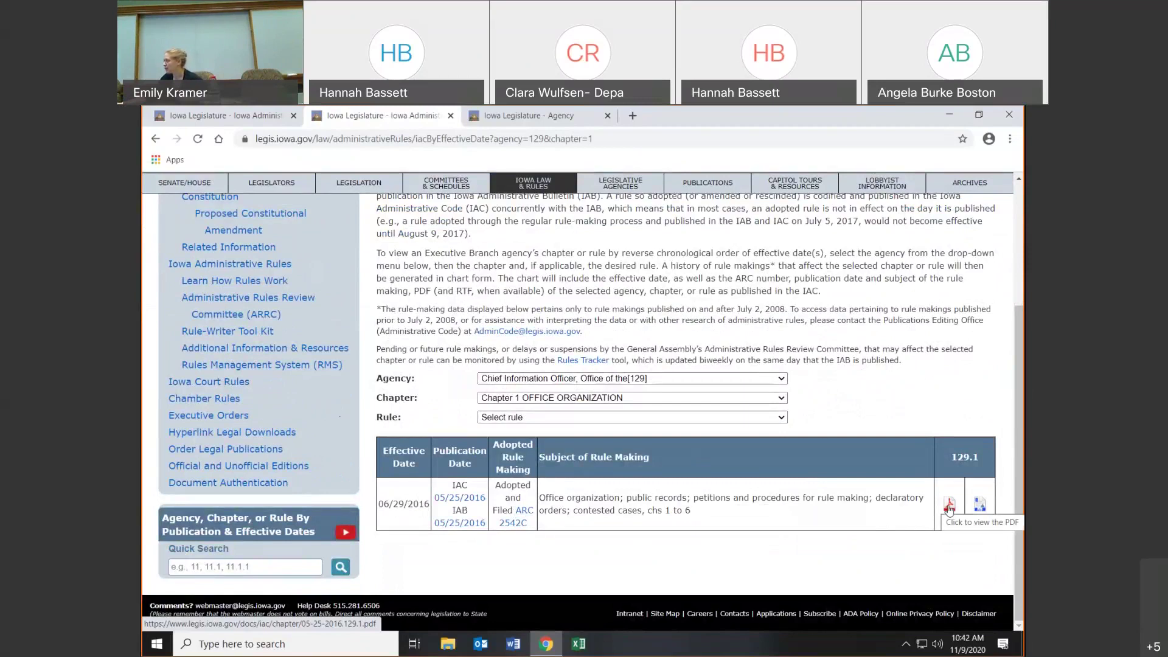
- Download the chapter 129.1 Office Organization RTF, review it in Word, and close it
left_click(981, 508)
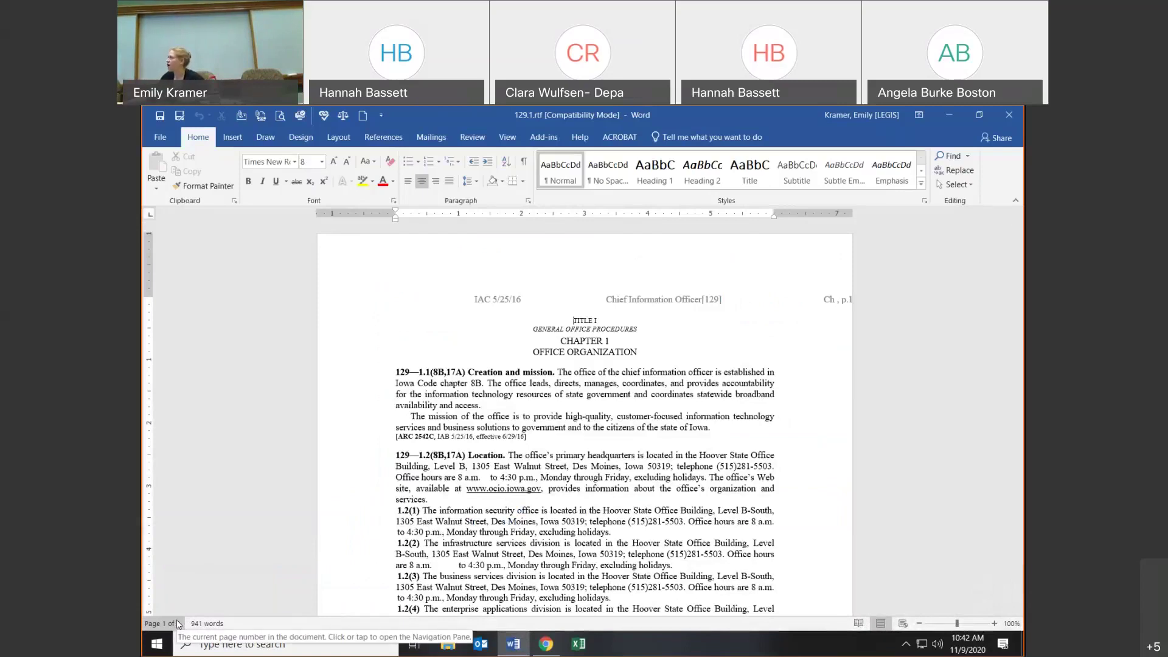
left_click(1005, 118)
- Use the Iowa Administrative Rules breadcrumb link to return to the overview page
scroll(413, 266, "up", 5)
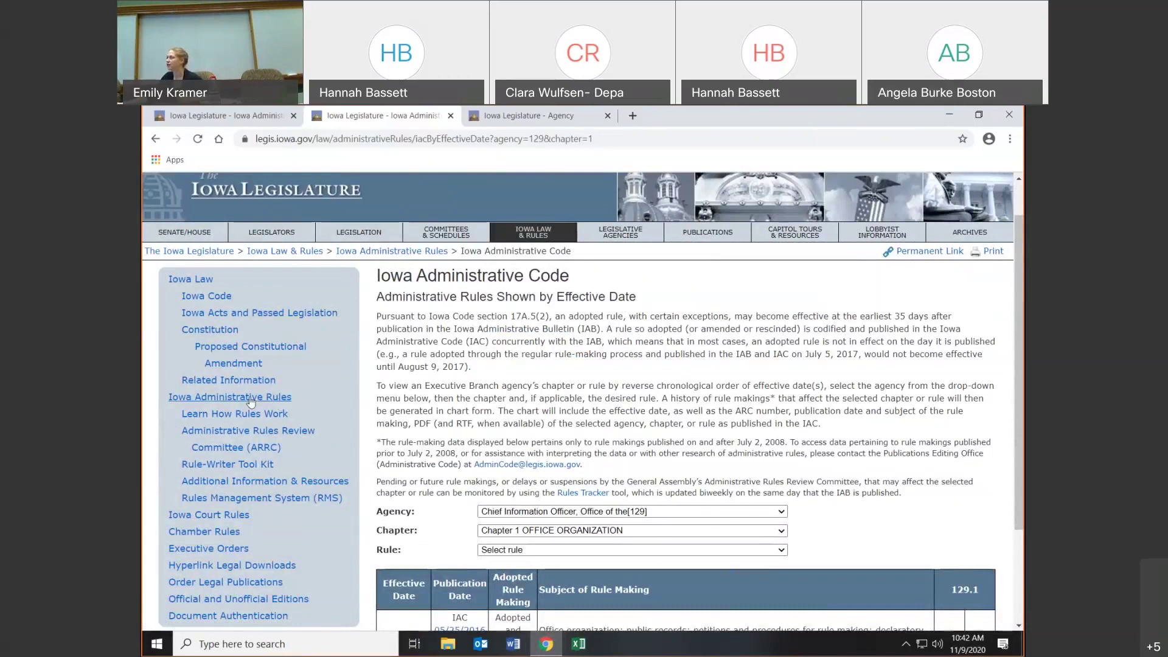
left_click(384, 252)
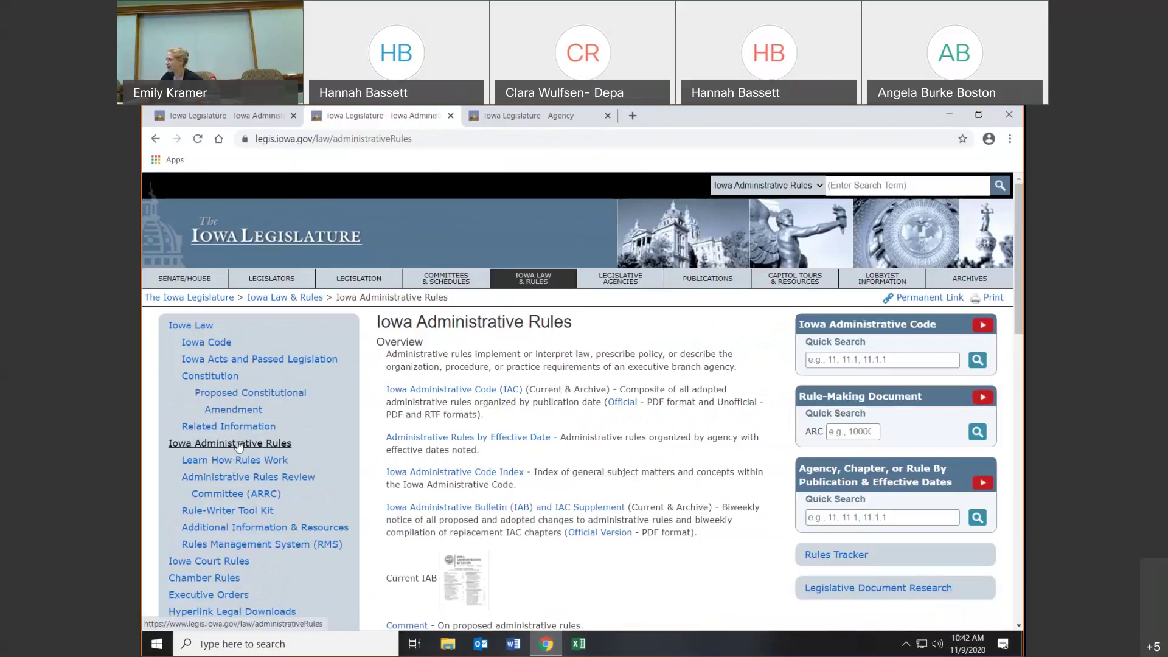
- Open the Rules Tracker and set the From date to 05/11/2020
left_click(858, 556)
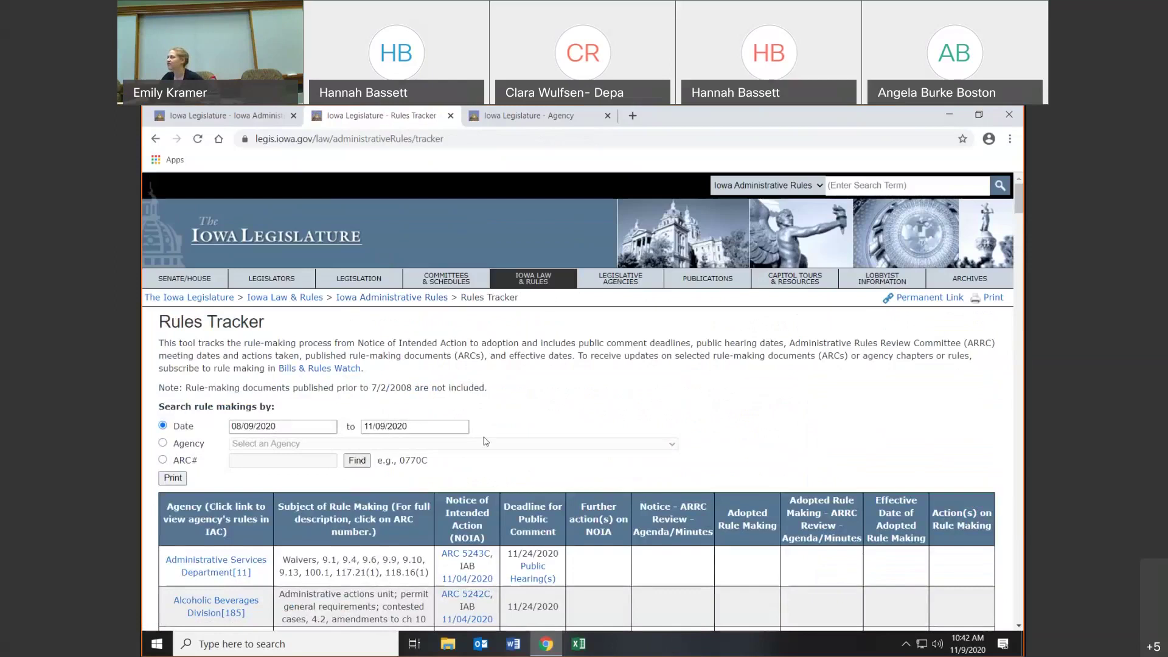
scroll(624, 428, "down", 1)
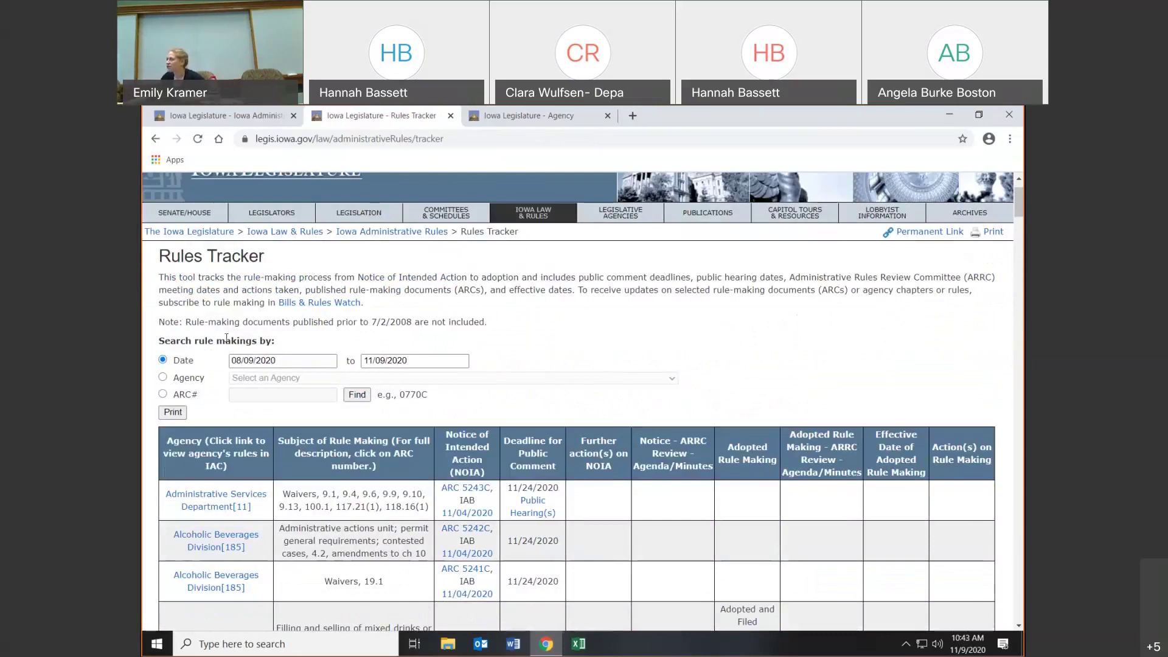
left_click(297, 361)
left_click(241, 382)
left_click(242, 382)
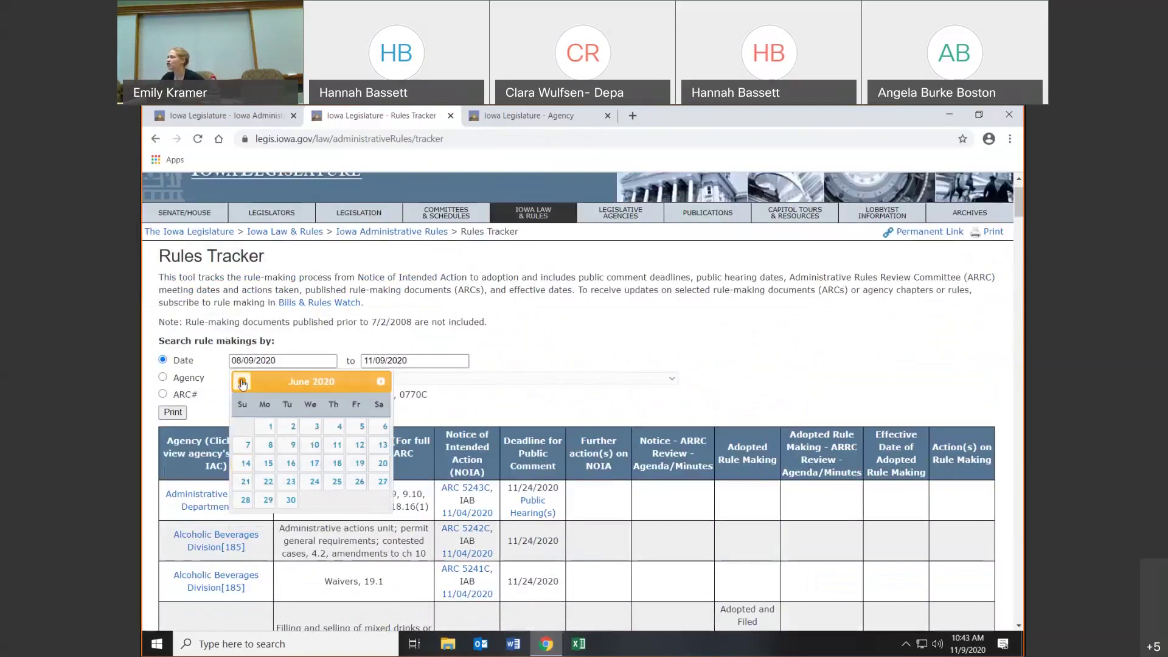
left_click(241, 381)
left_click(268, 464)
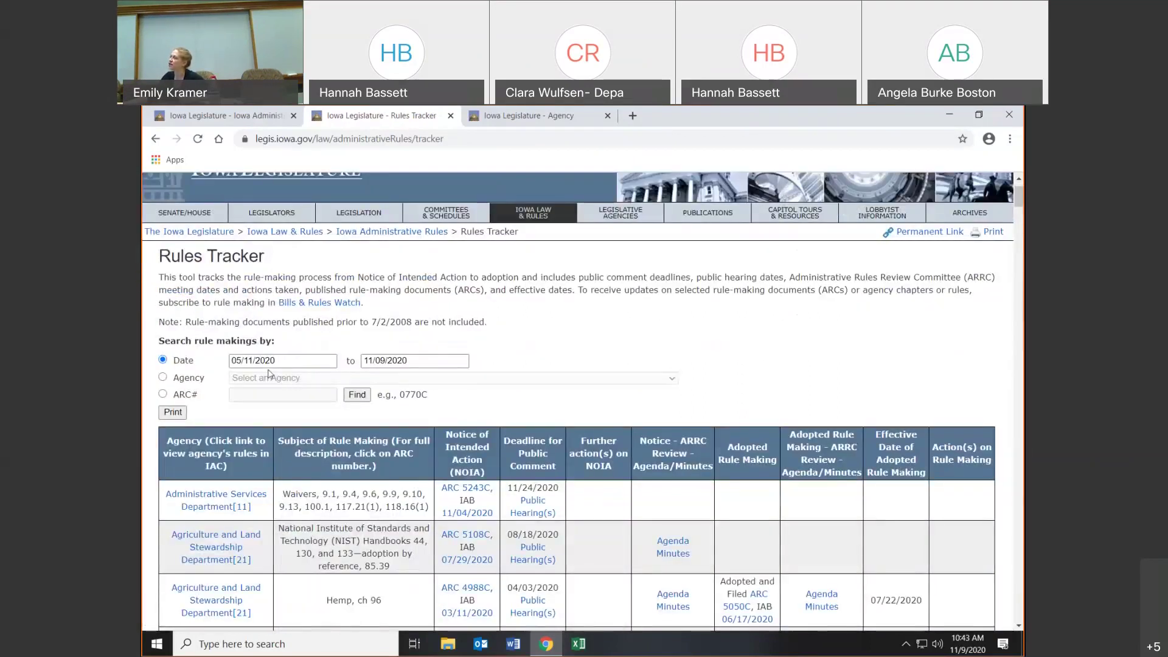
- Set the Rules Tracker To date to 07/14/2020
left_click(363, 360)
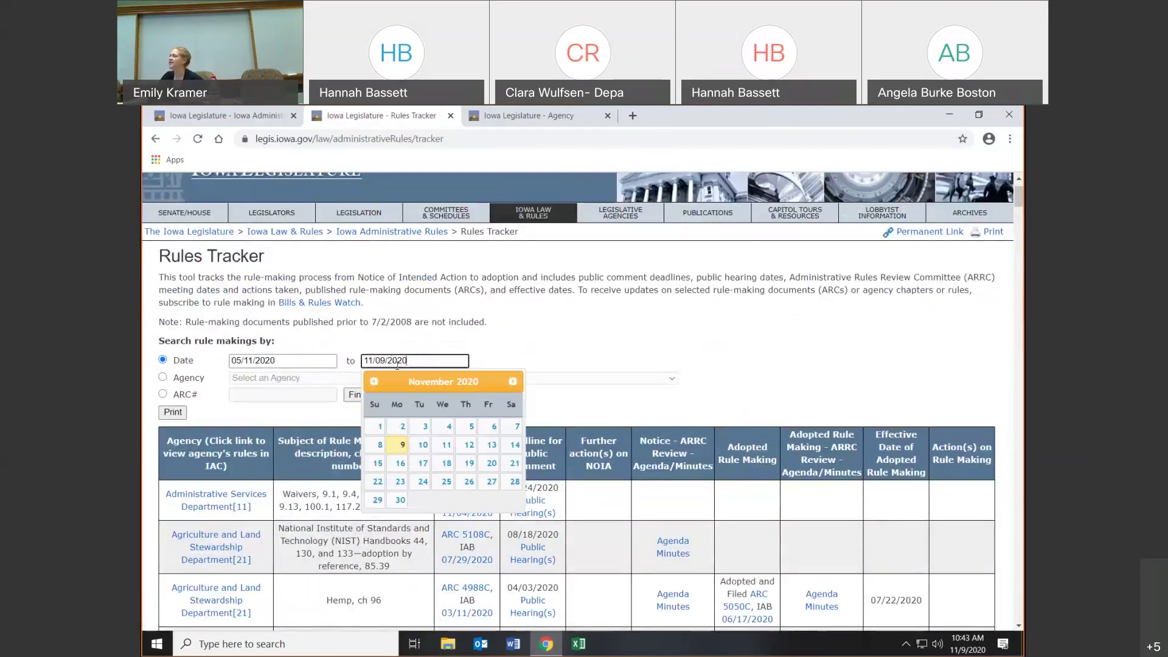
left_click(376, 383)
left_click(376, 383)
left_click(376, 384)
left_click(376, 383)
left_click(421, 463)
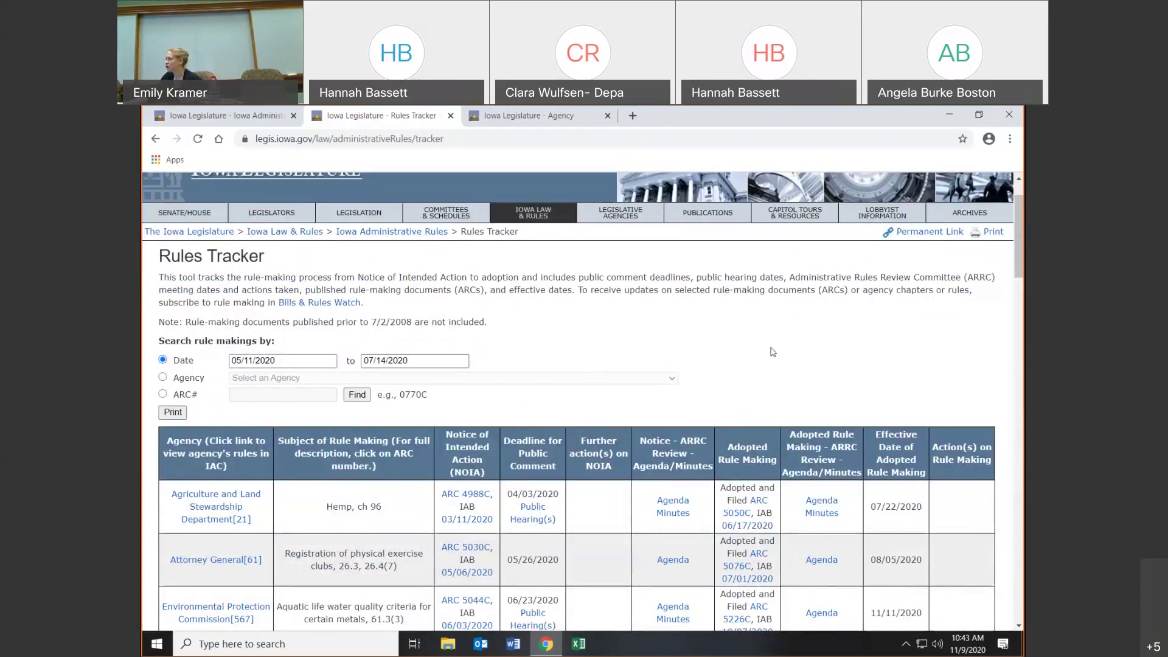
scroll(773, 352, "down", 1)
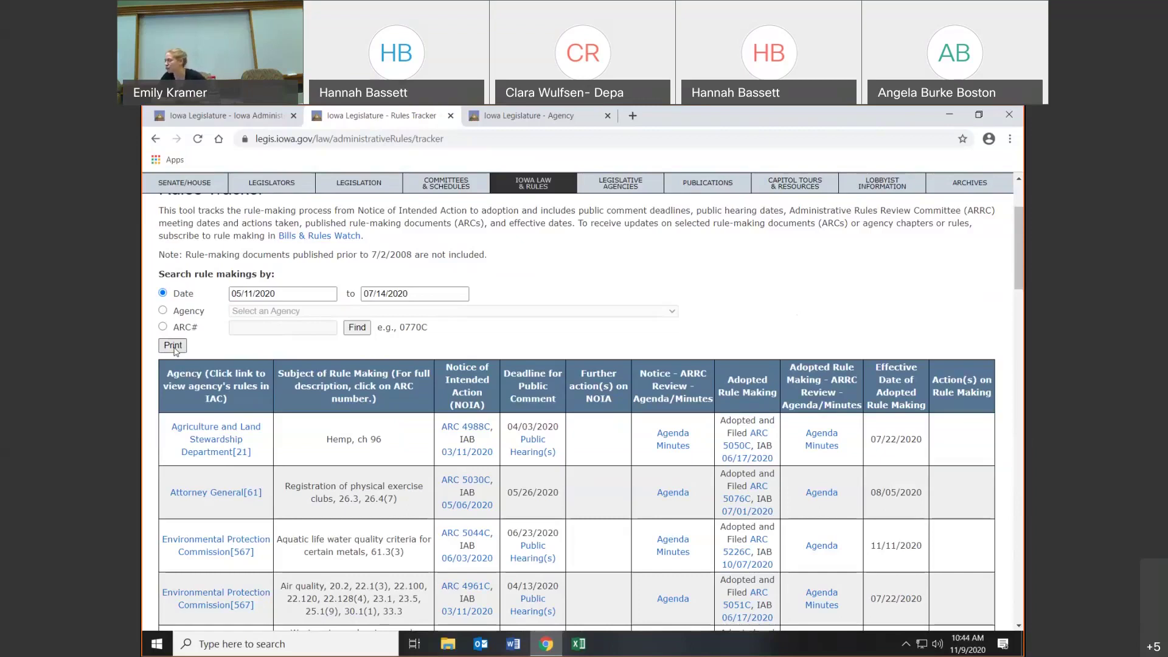
scroll(280, 403, "up", 2)
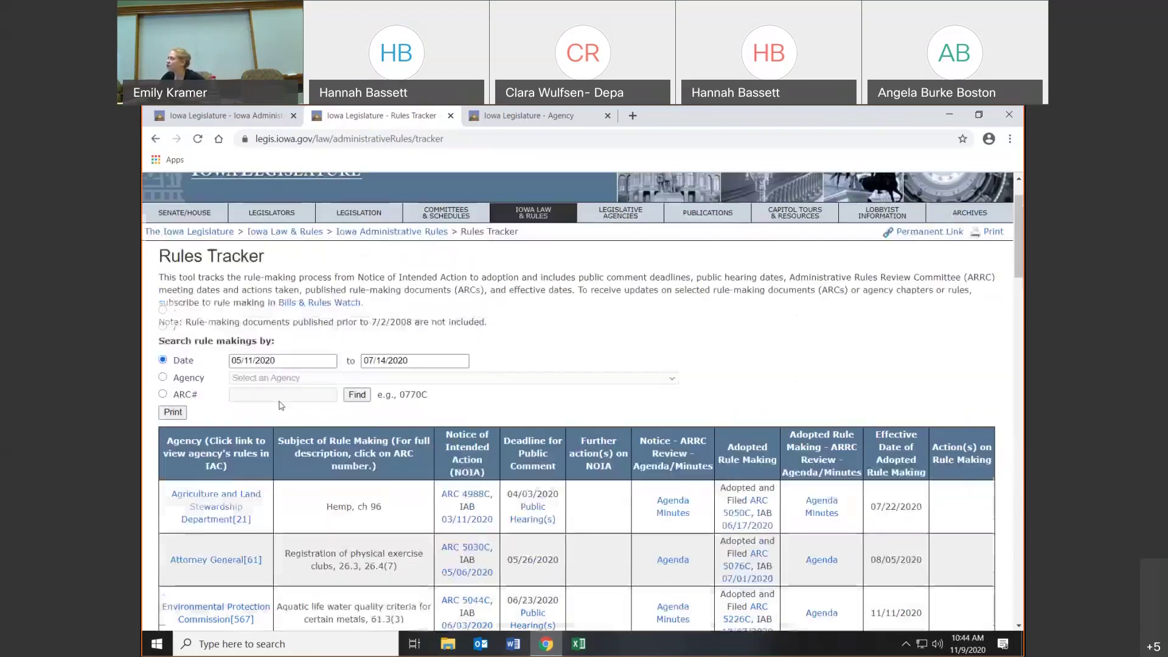
scroll(281, 403, "up", 1)
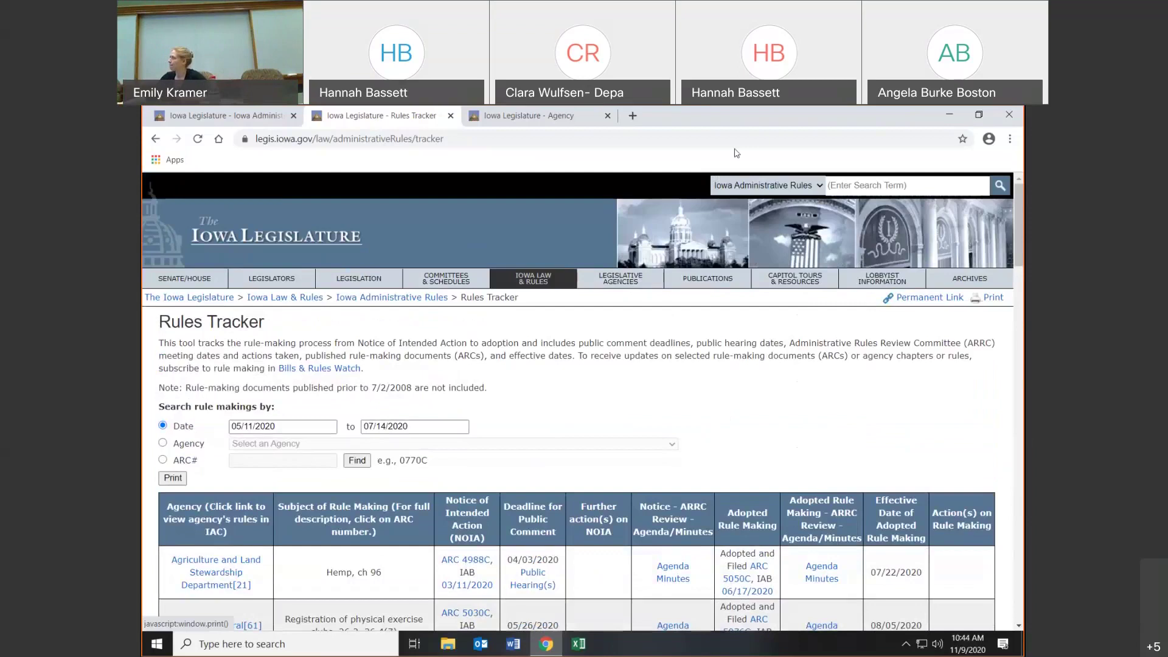
- Navigate Iowa Law & Rules, then Iowa Administrative Rules, to Legislative Document Research
left_click(523, 278)
scroll(523, 278, "down", 4)
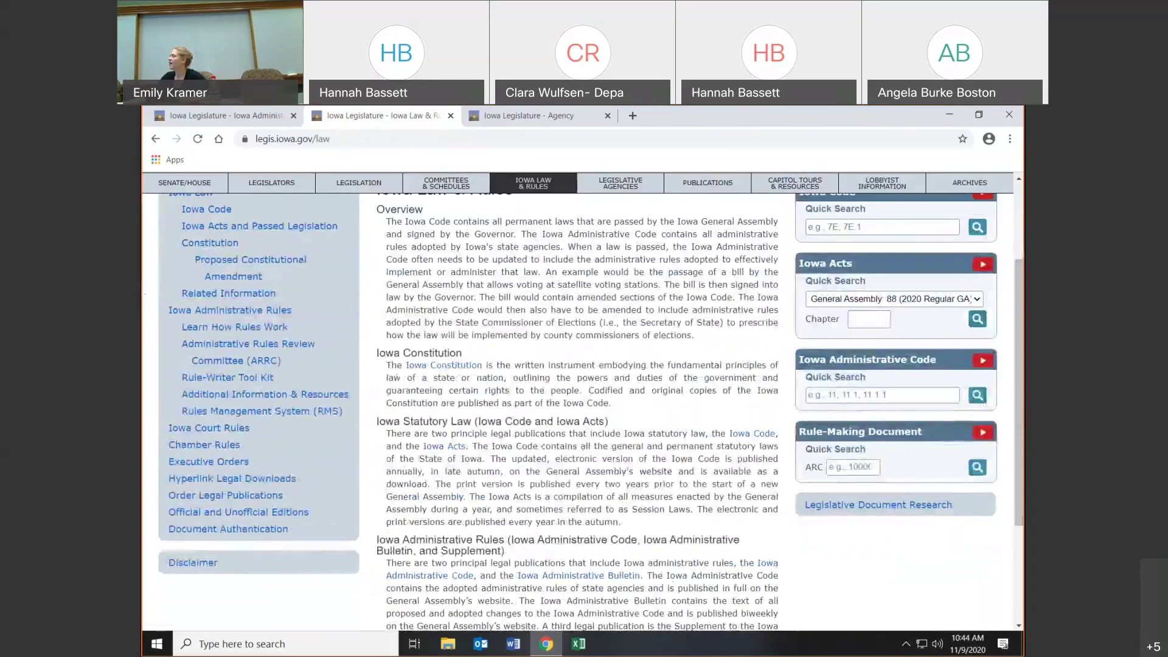
left_click(829, 508)
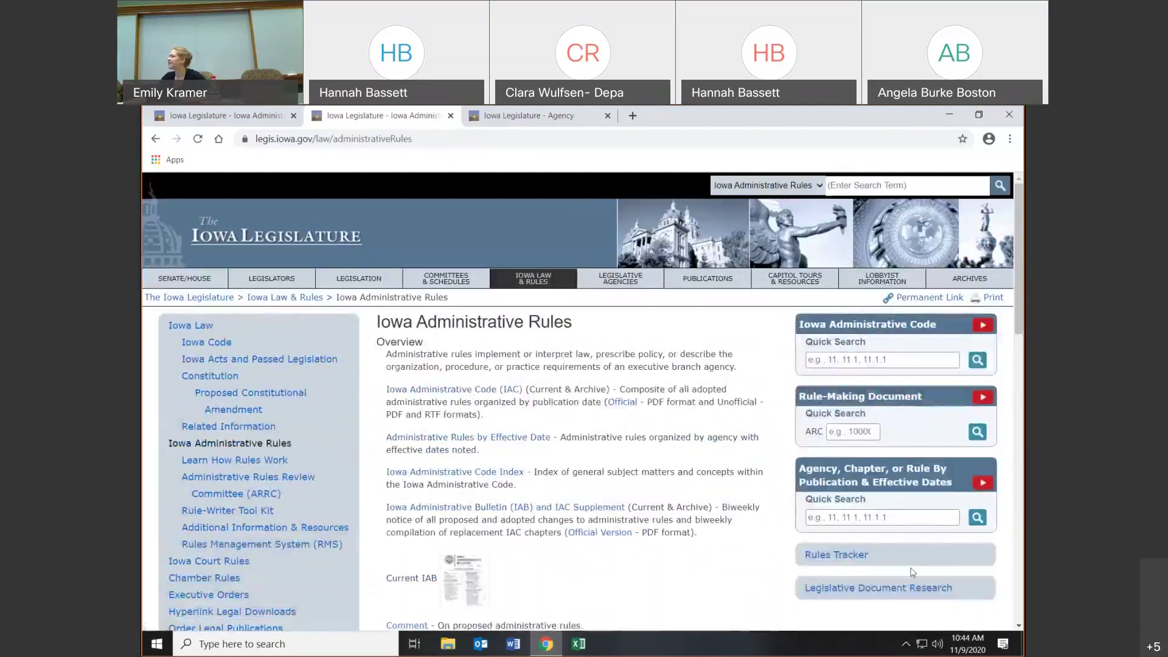
left_click(888, 589)
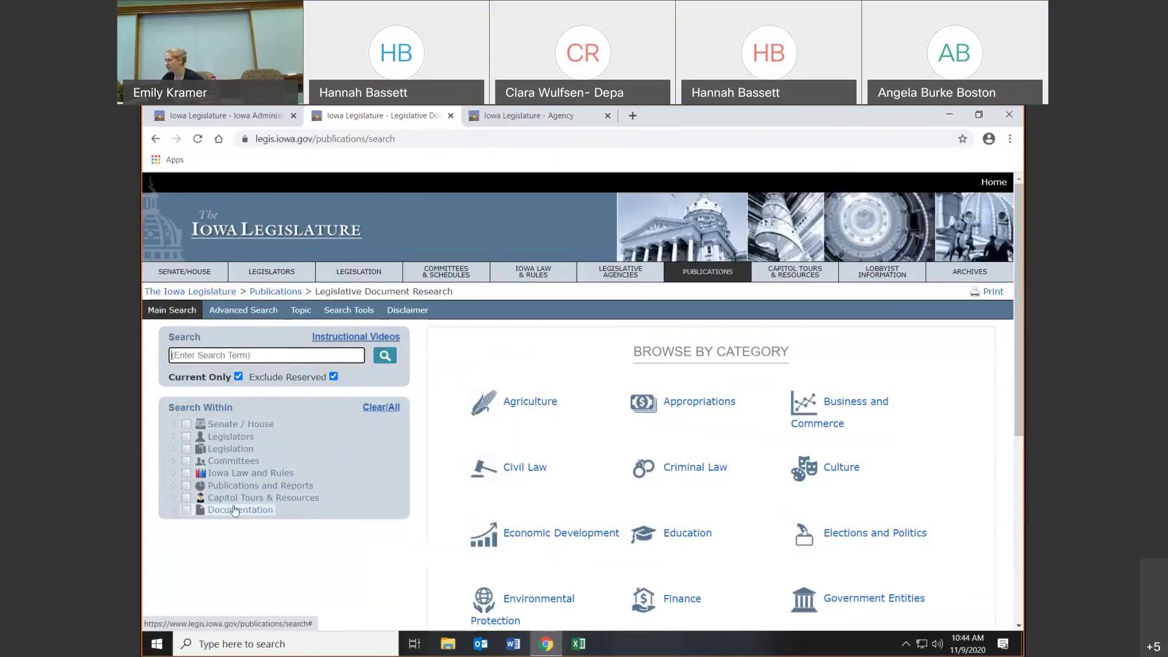
- Glance at the instructional videos, enter 'safety' as the search term, and expand Iowa Law and Rules
left_click(382, 338)
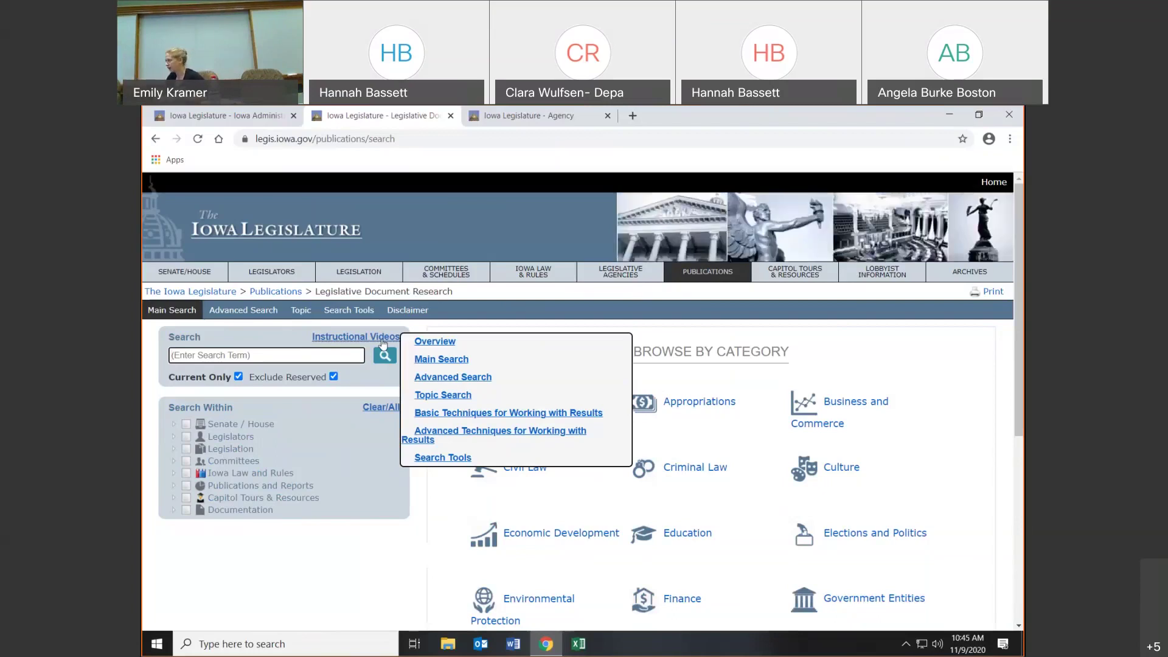
left_click(382, 344)
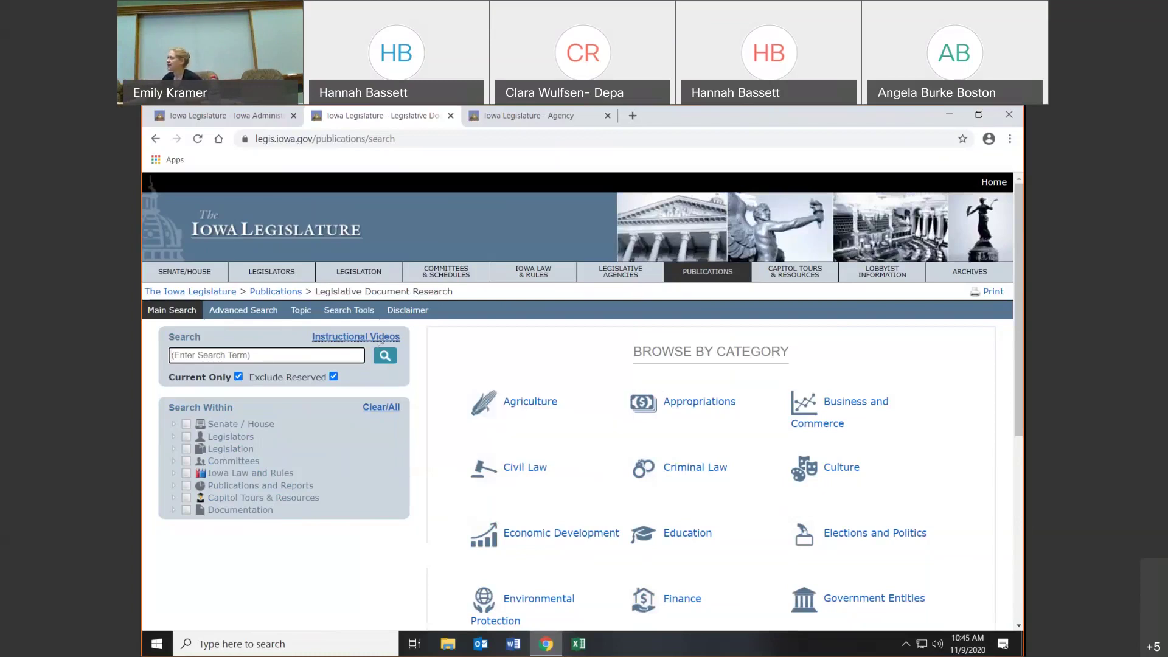
left_click(260, 355)
type("safety")
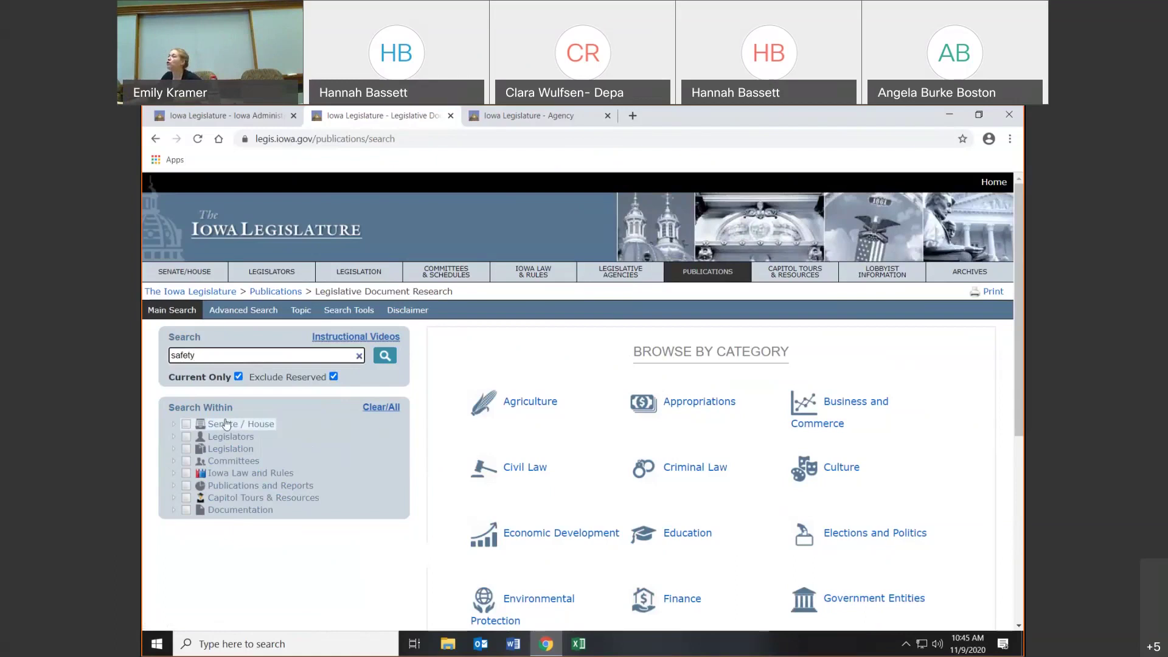
left_click(174, 472)
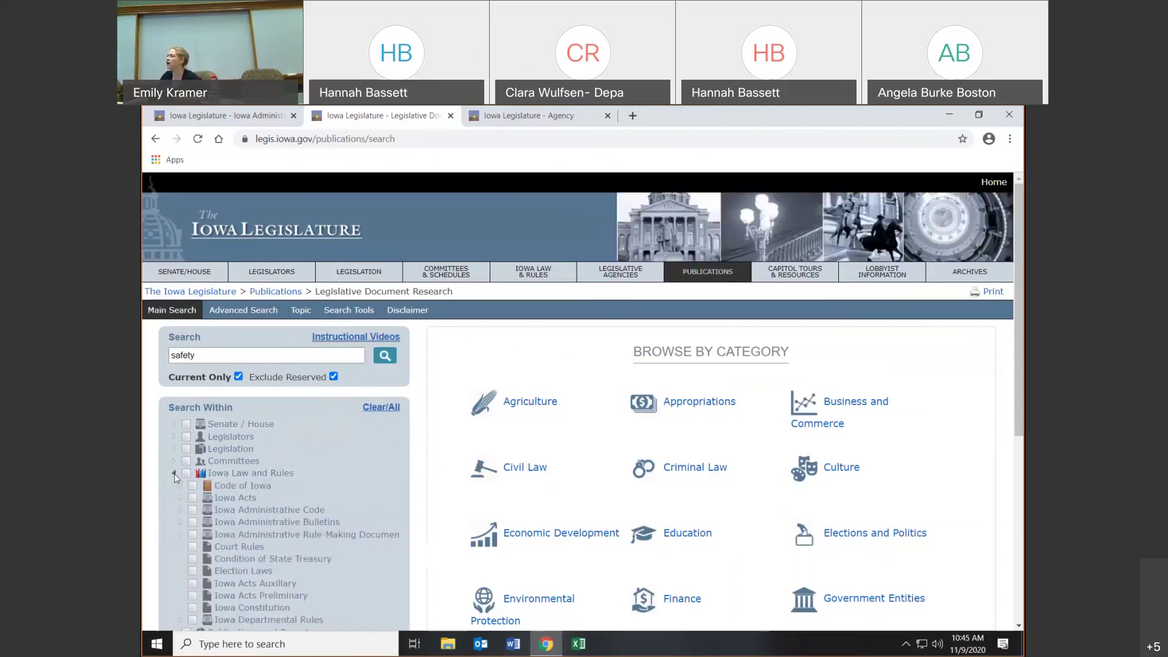
- Check Iowa Administrative Code in Search Within, giving 2653 results, and expand it to list agencies
left_click(193, 510)
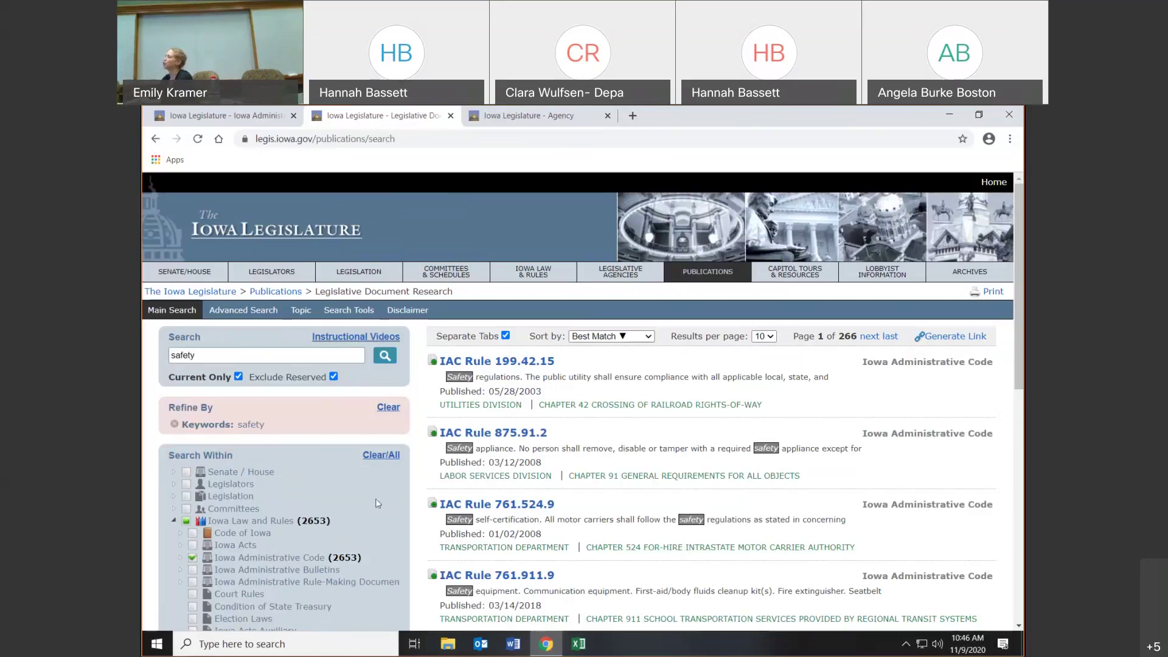
scroll(243, 508, "down", 1)
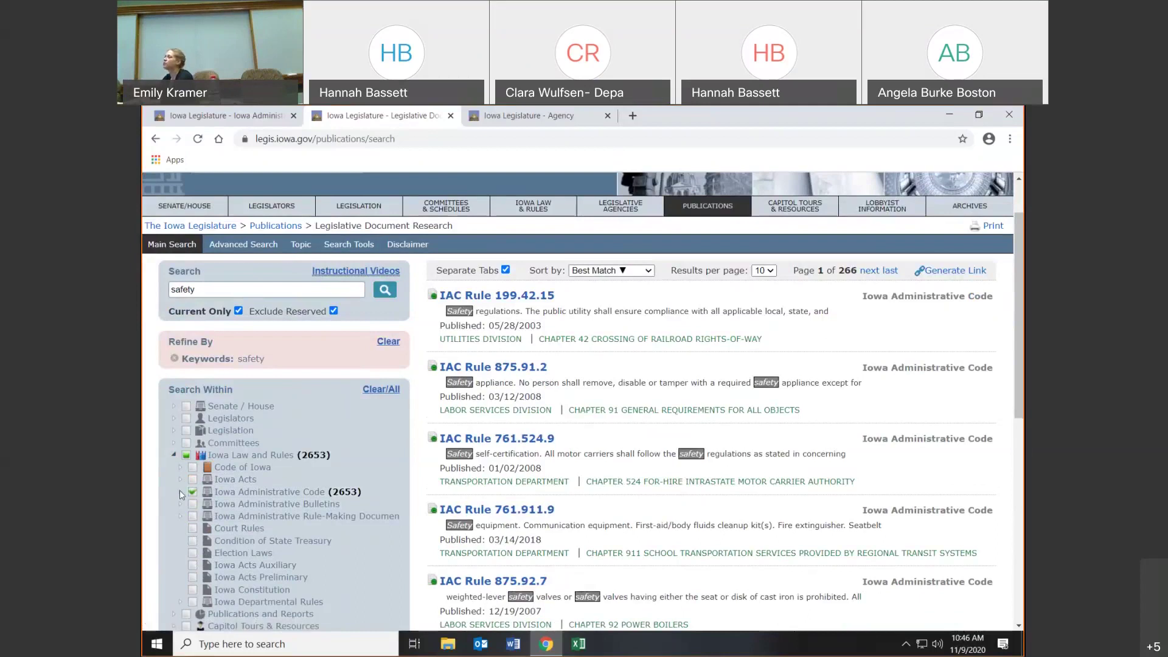
left_click(181, 492)
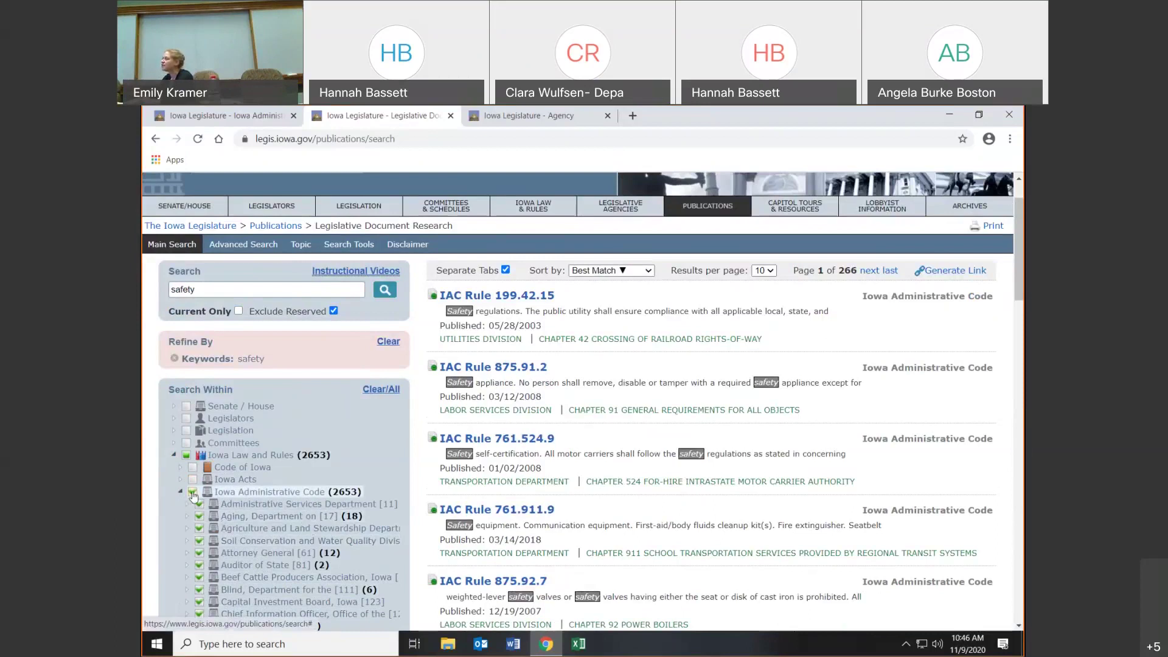
- Swap the Administrative Code filter for Attorney General [61] and adjust the filter panel width
left_click(200, 529)
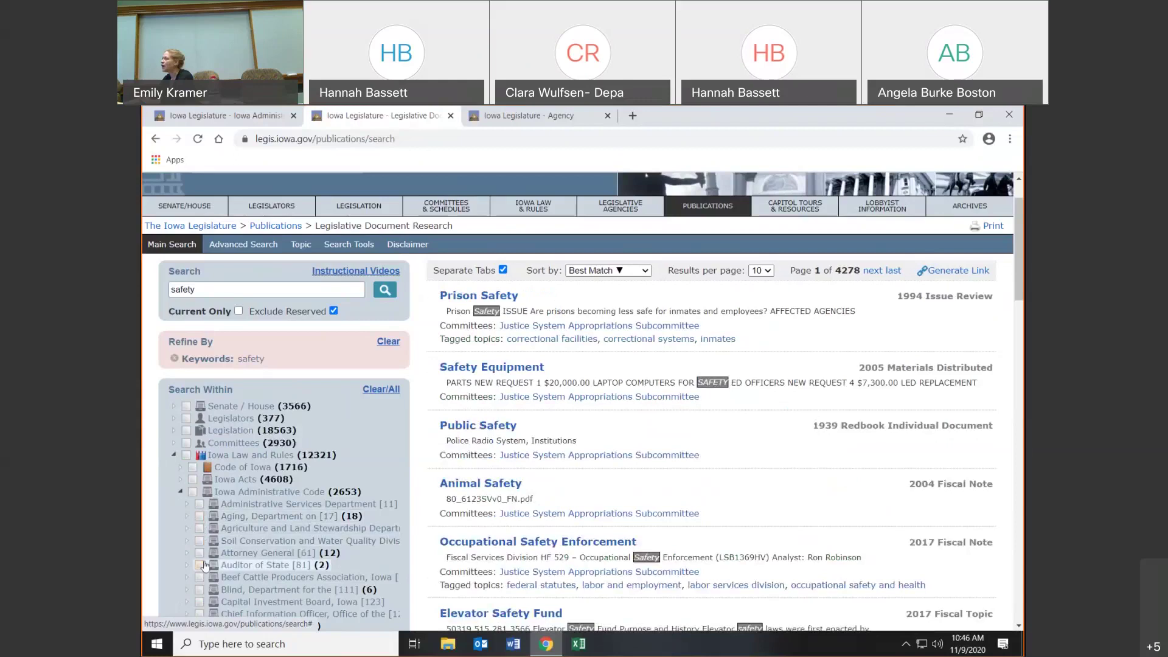
left_click(200, 554)
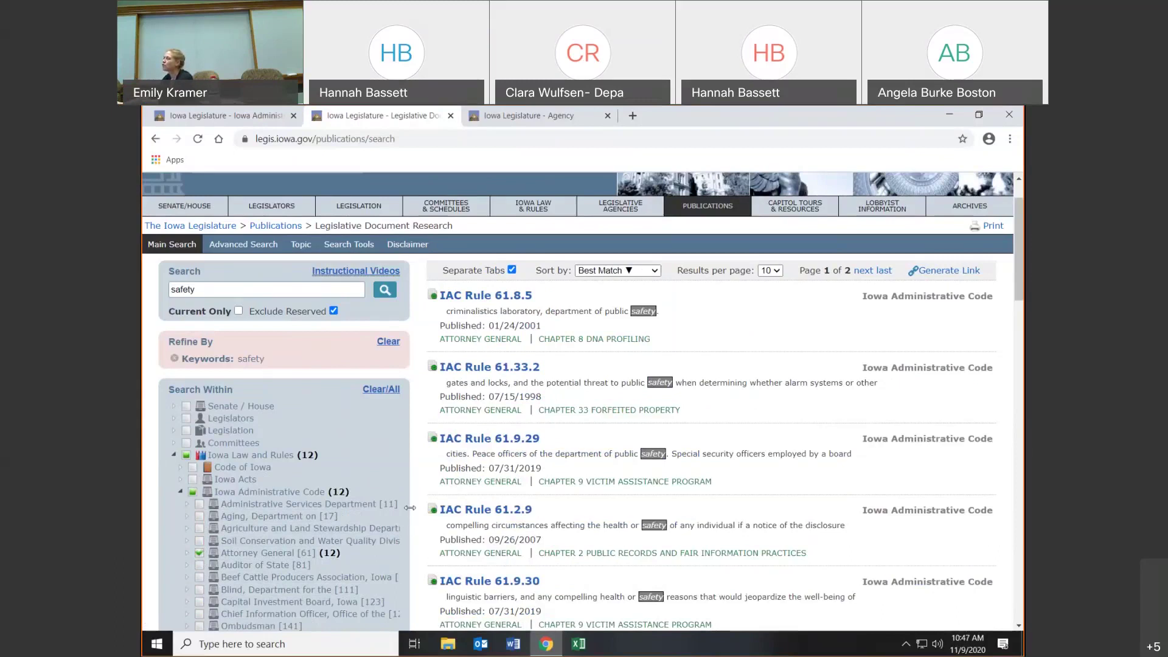
left_click_drag(410, 507, 504, 518)
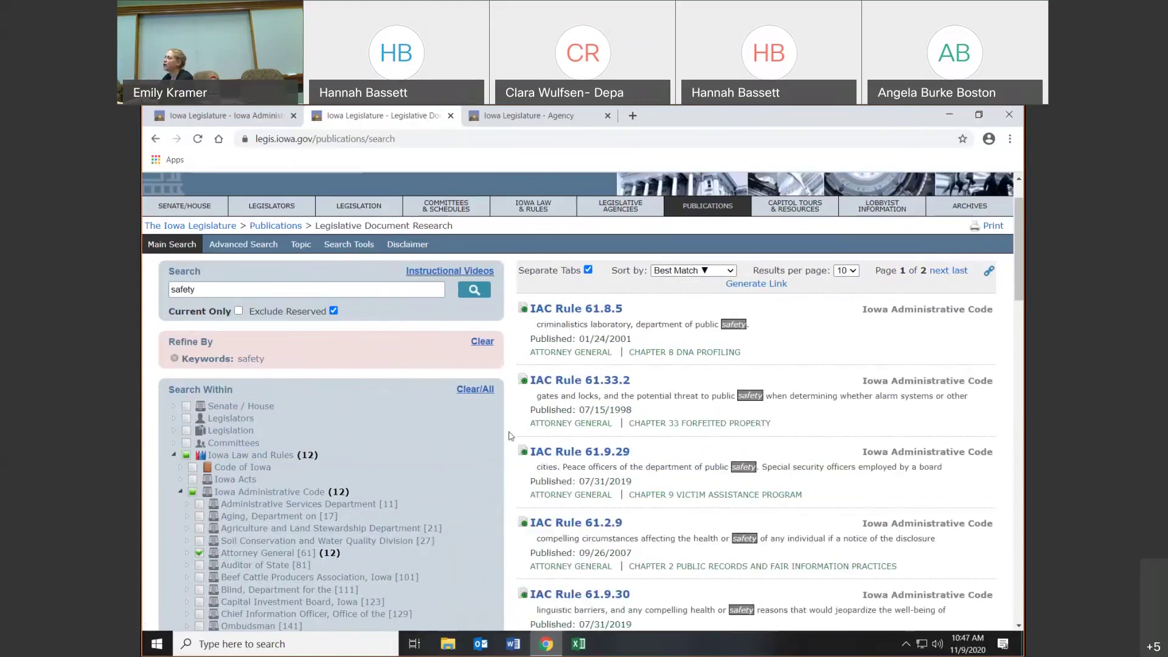
left_click_drag(504, 491, 461, 482)
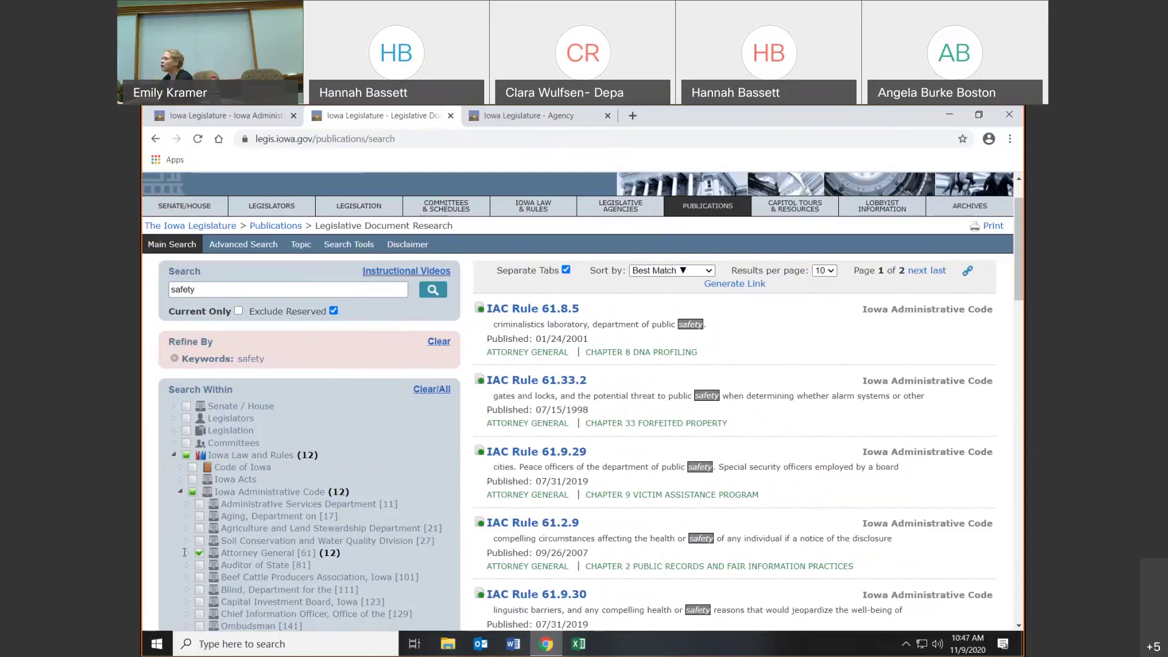
- Expand Attorney General and its Chapter 9, toggling the 9.1 Definitions filter off and on
left_click(187, 553)
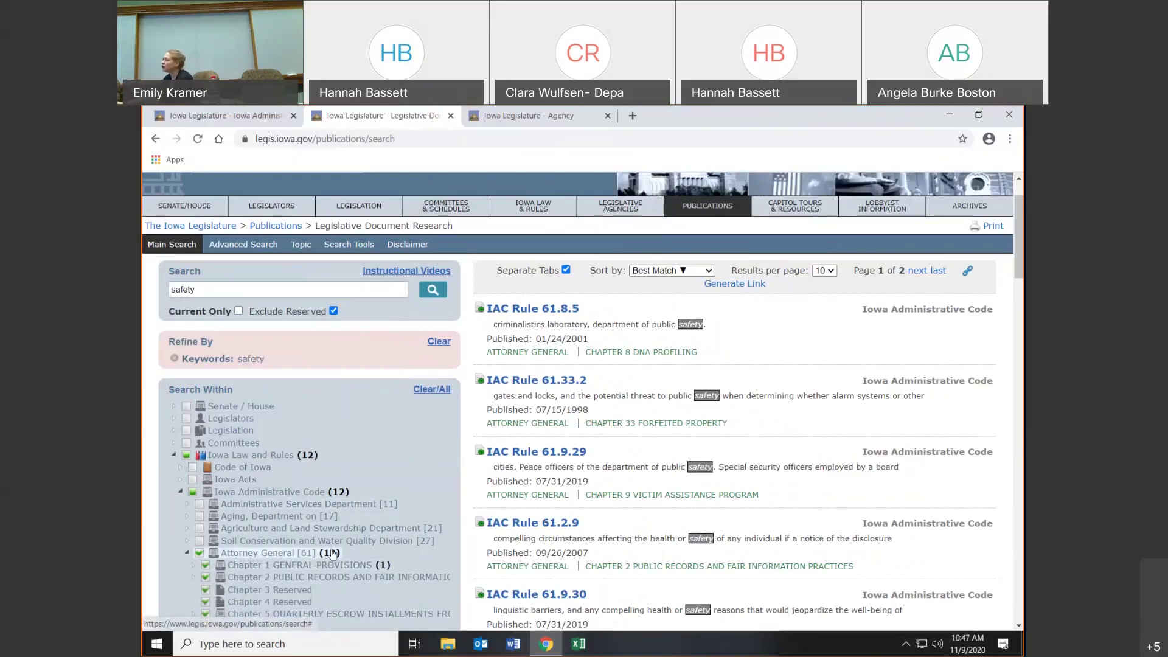
scroll(318, 533, "down", 1)
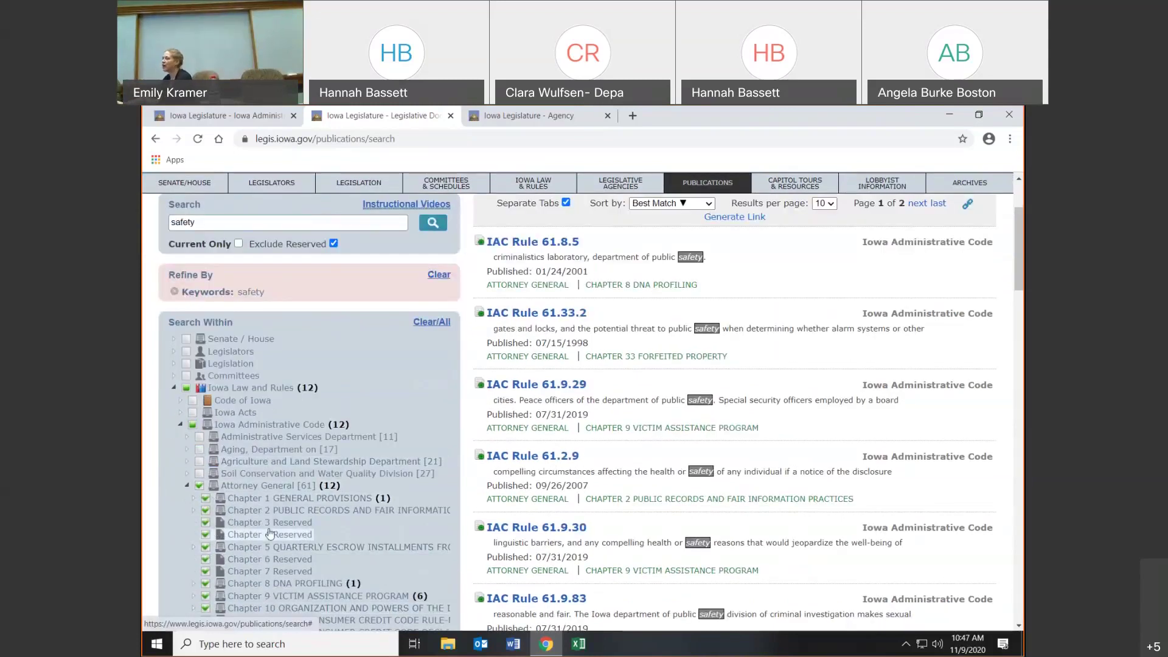
left_click(194, 596)
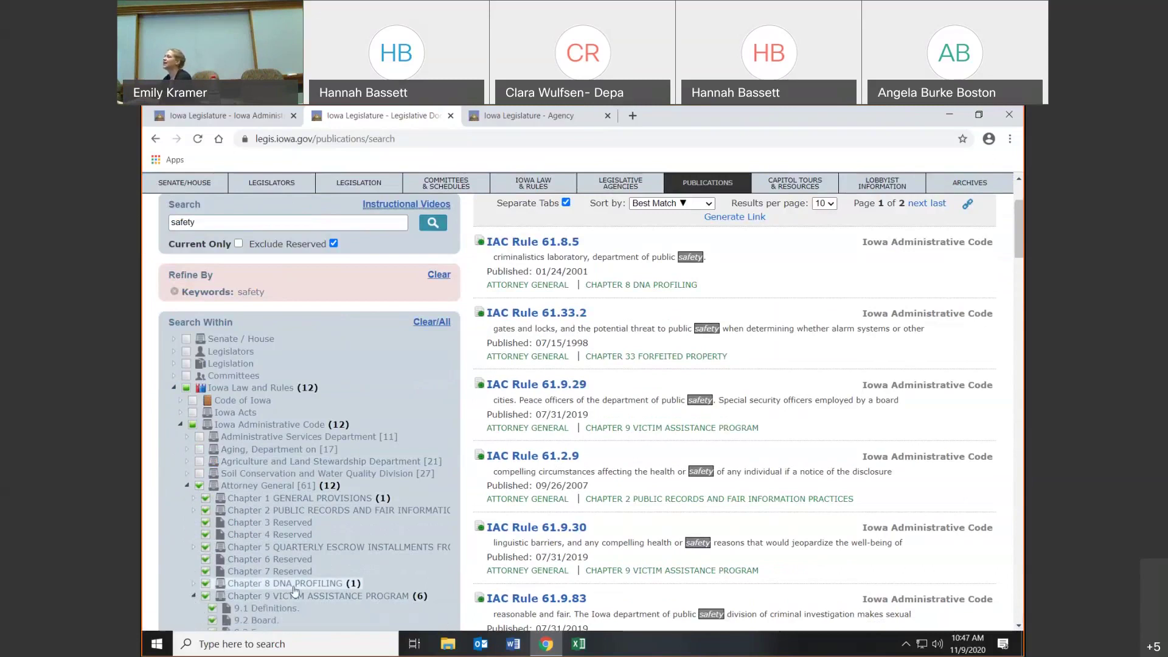
scroll(292, 587, "down", 2)
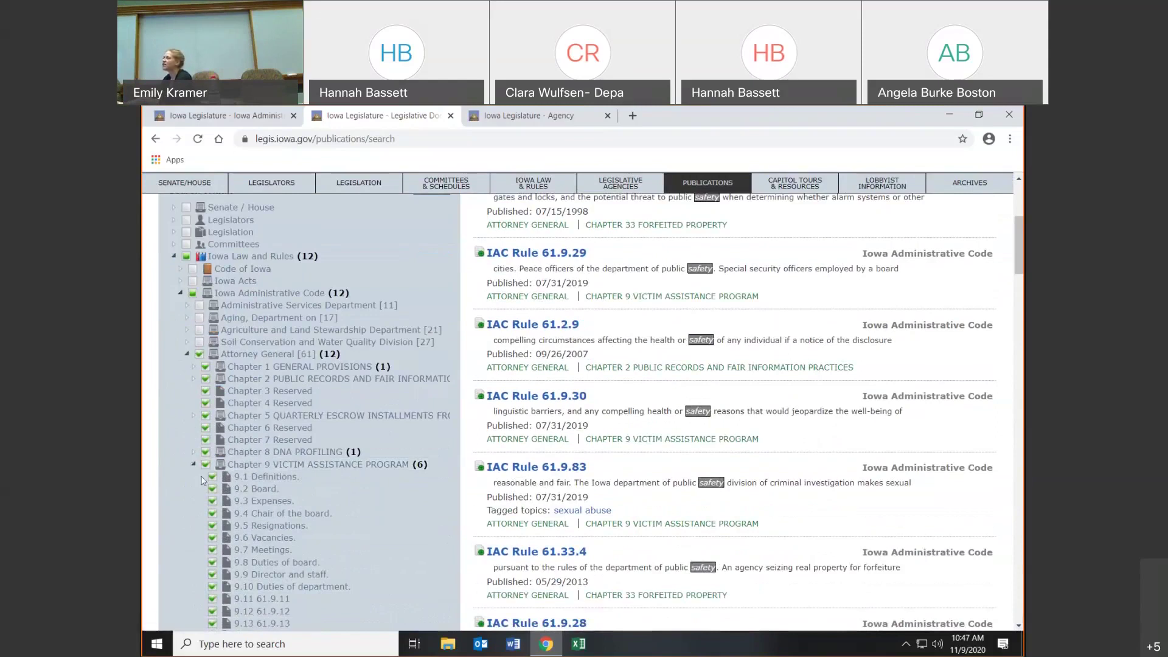
left_click(213, 479)
left_click(213, 481)
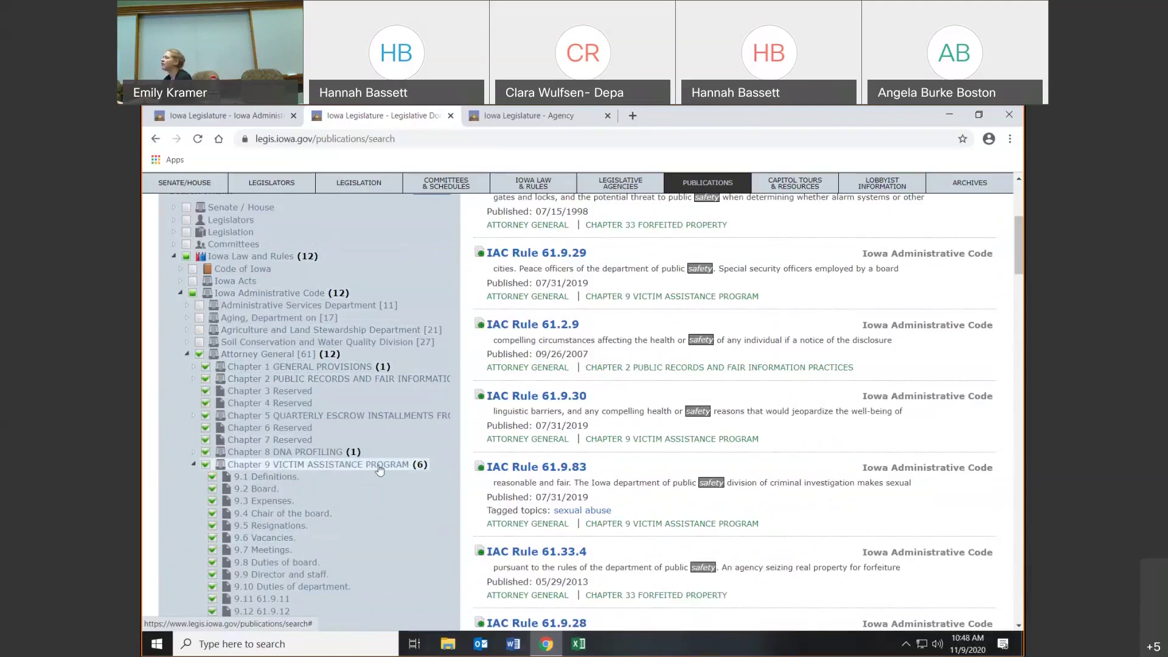
- Filter to rule 9.8, then Chapter 1 GENERAL PROVISIONS, and open IAC Rule 61.1.3 in a new tab
left_click(242, 565)
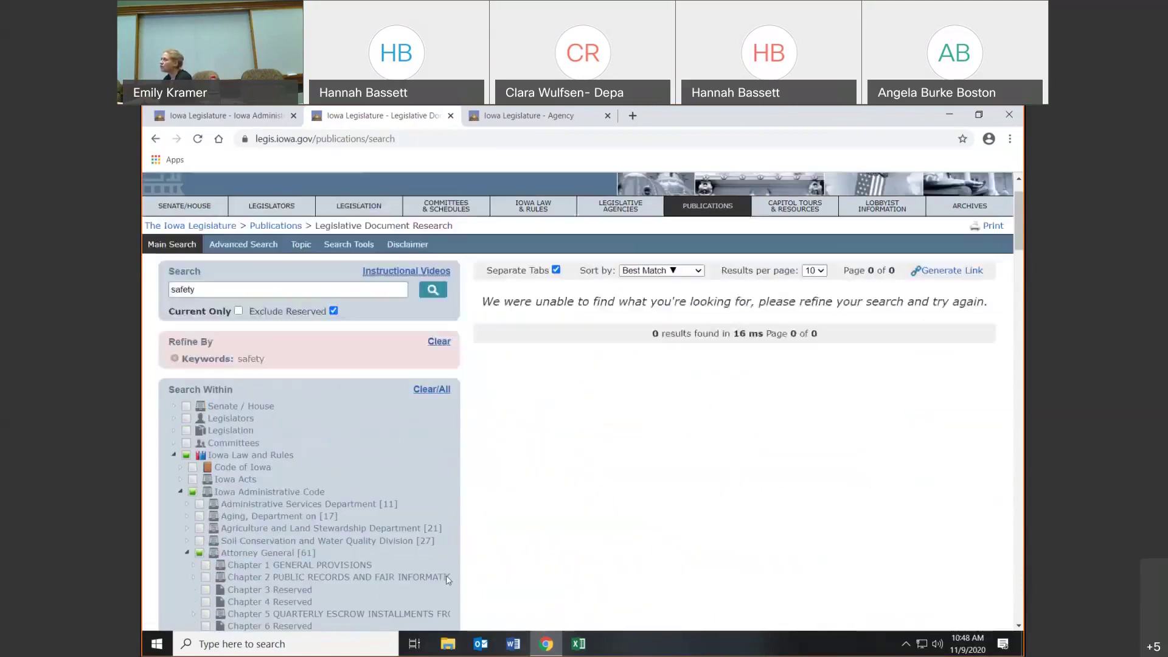
scroll(360, 557, "down", 2)
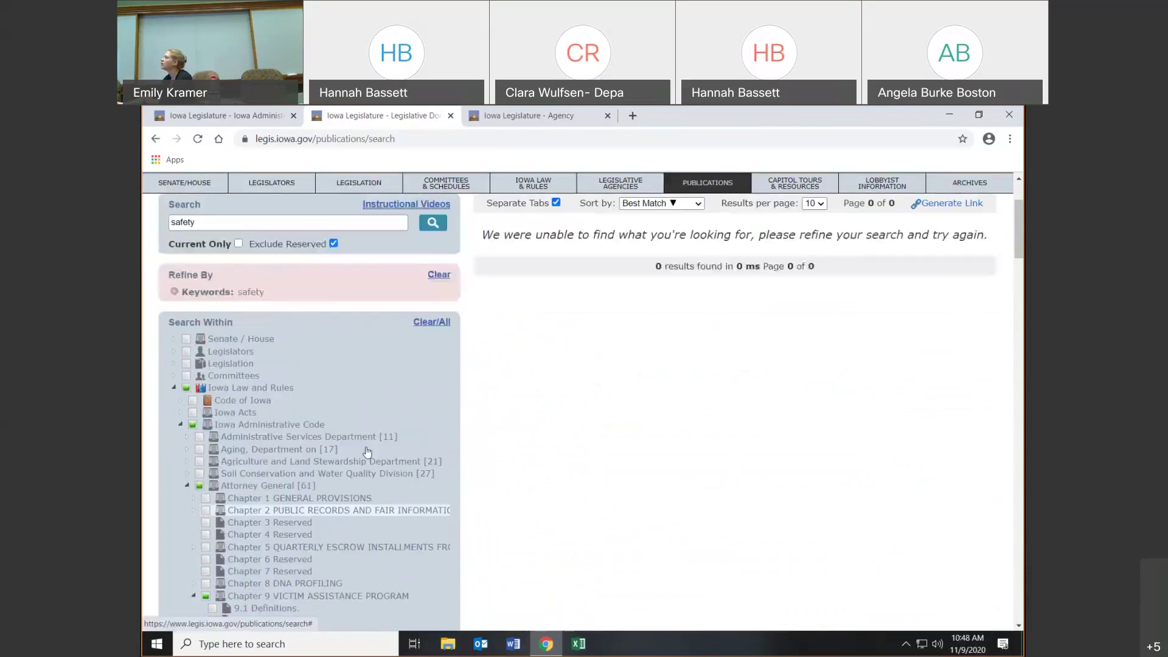
left_click(258, 499)
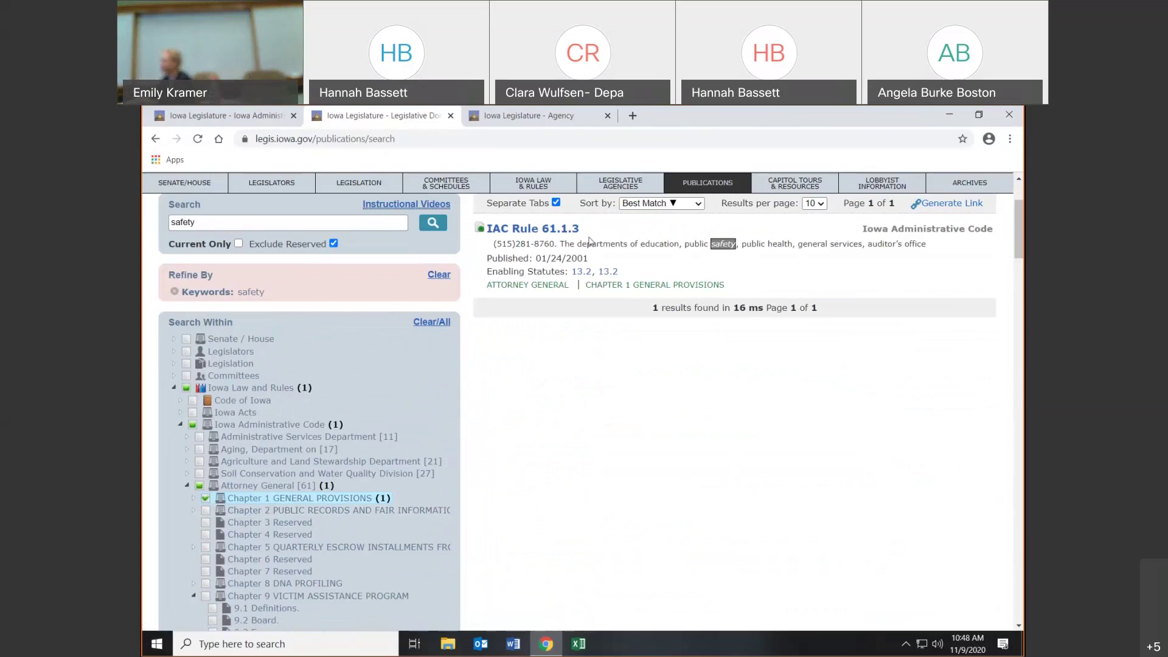
left_click(571, 235)
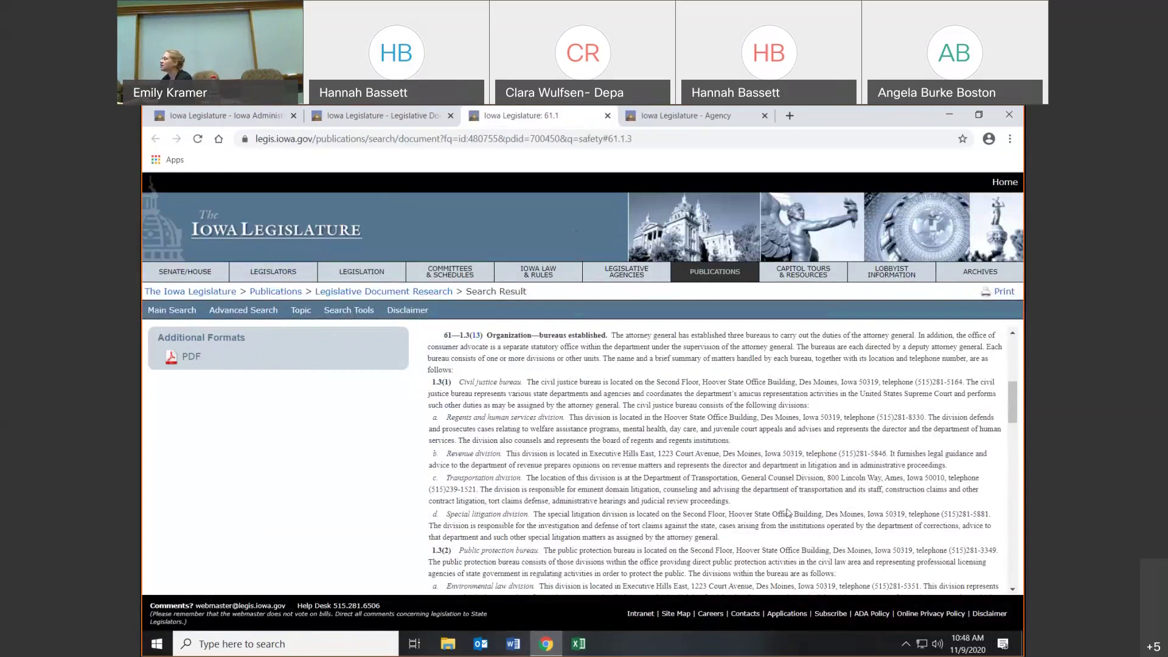
- Open the chapter 61.1 PDF, then move through the browser tabs back to the safety results
left_click(171, 359)
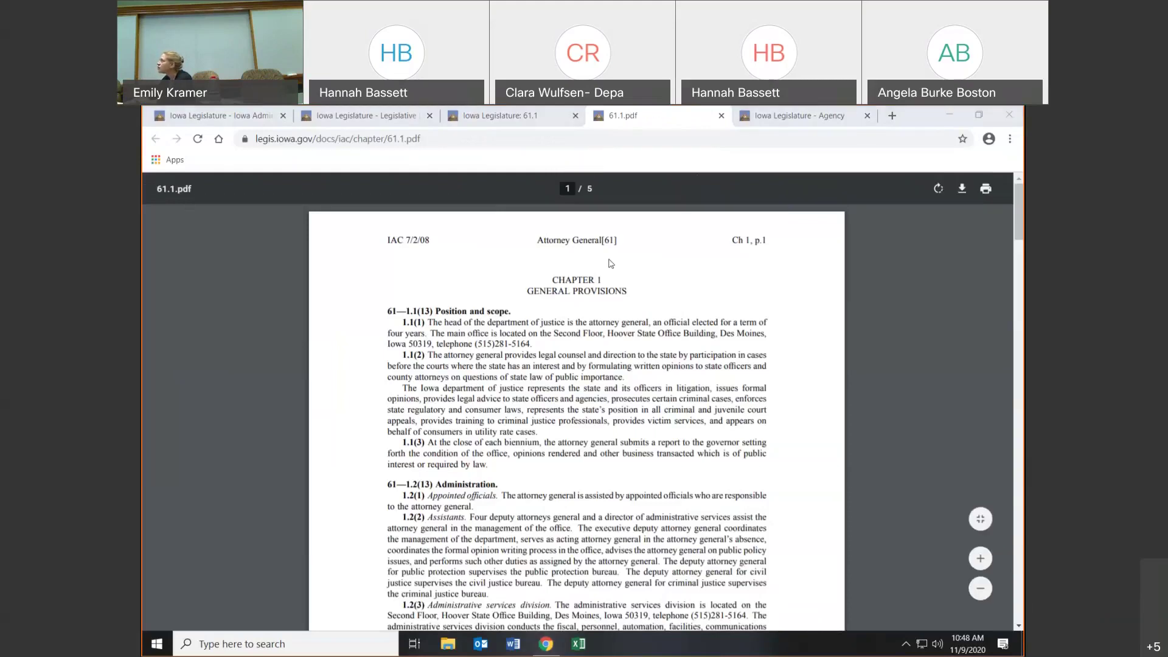
left_click(288, 224)
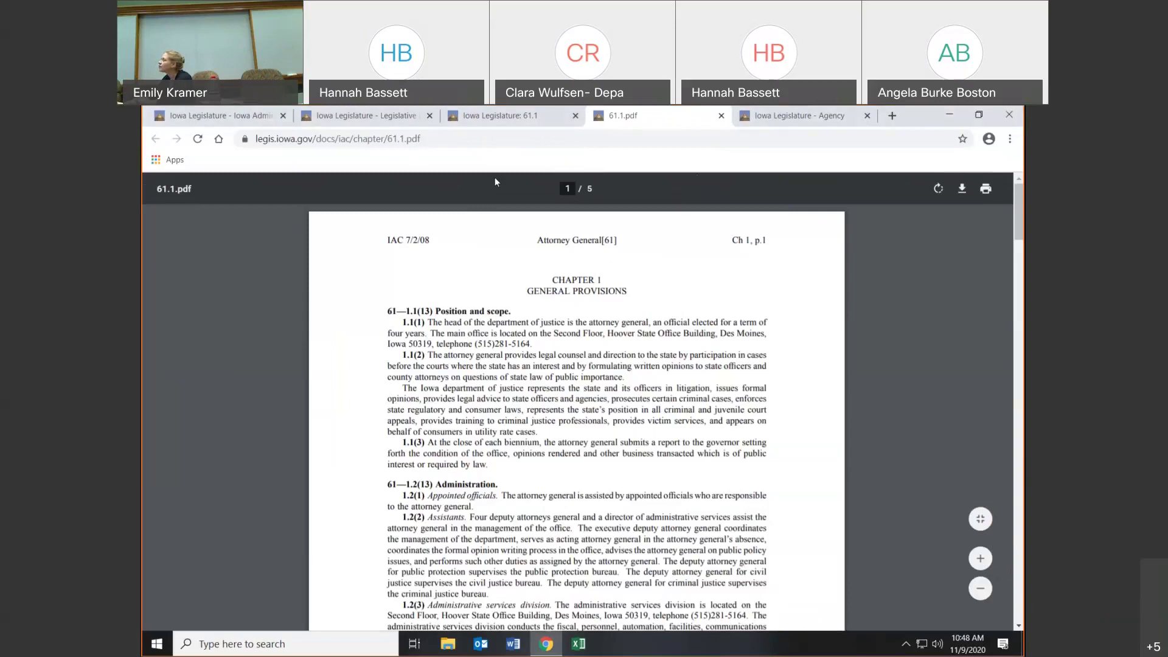
left_click(290, 119)
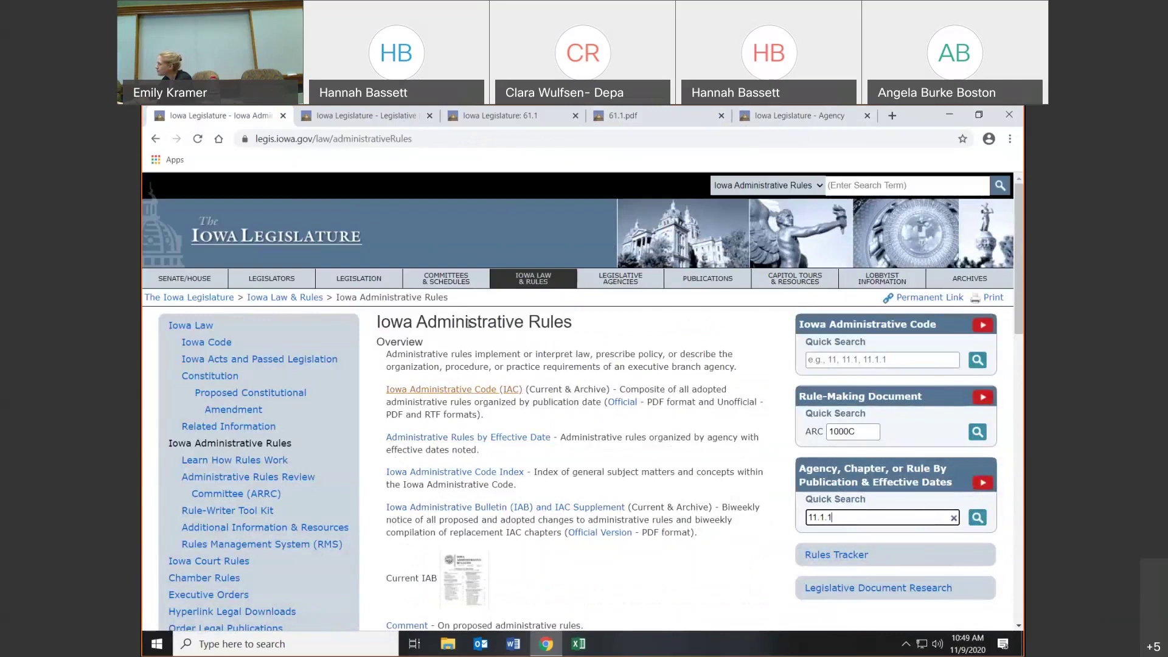
left_click(486, 119)
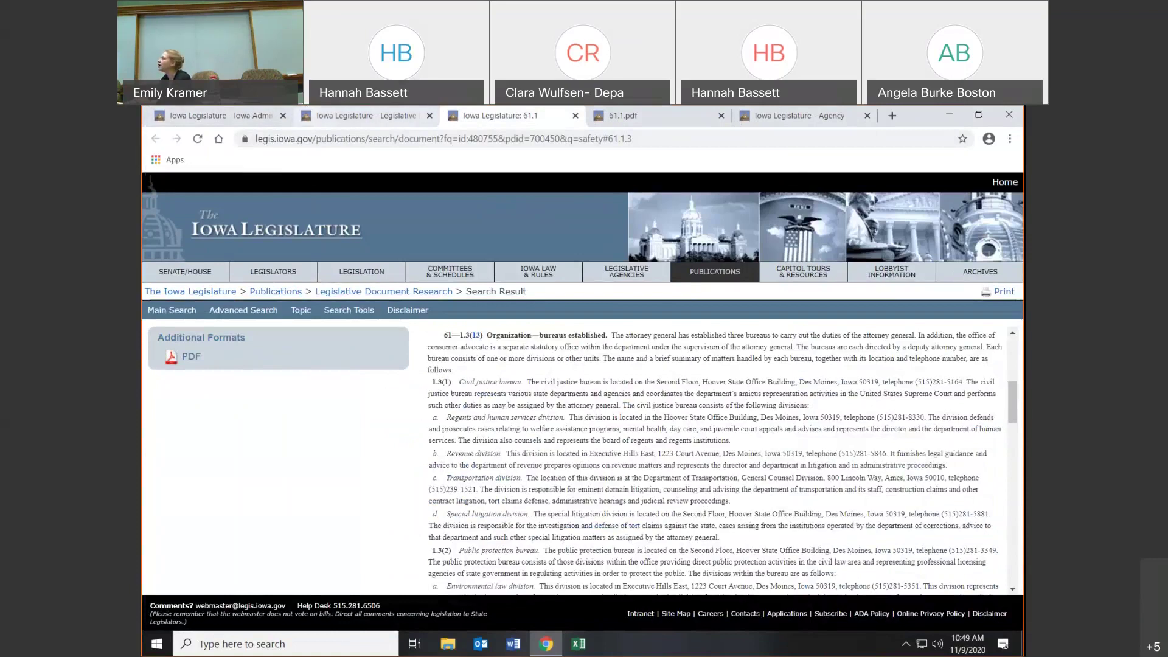
left_click(313, 115)
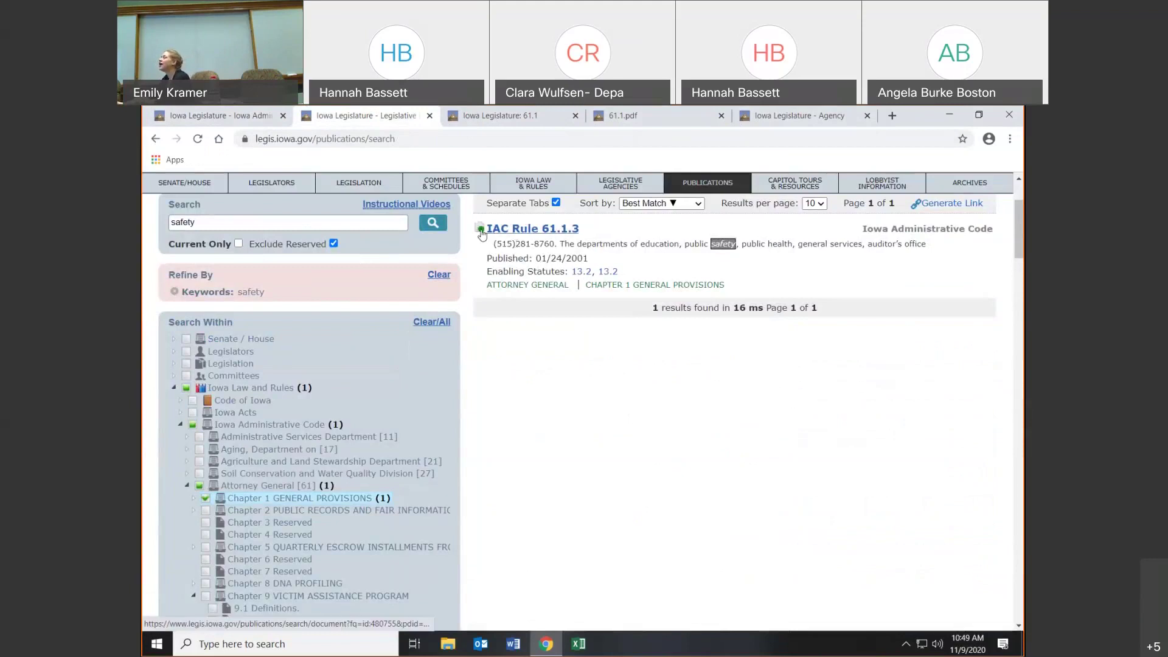
- Review the Sort by options, keeping Best Match, view the Results per page options, then select Iowa Law and Rules
mouse_move(481, 231)
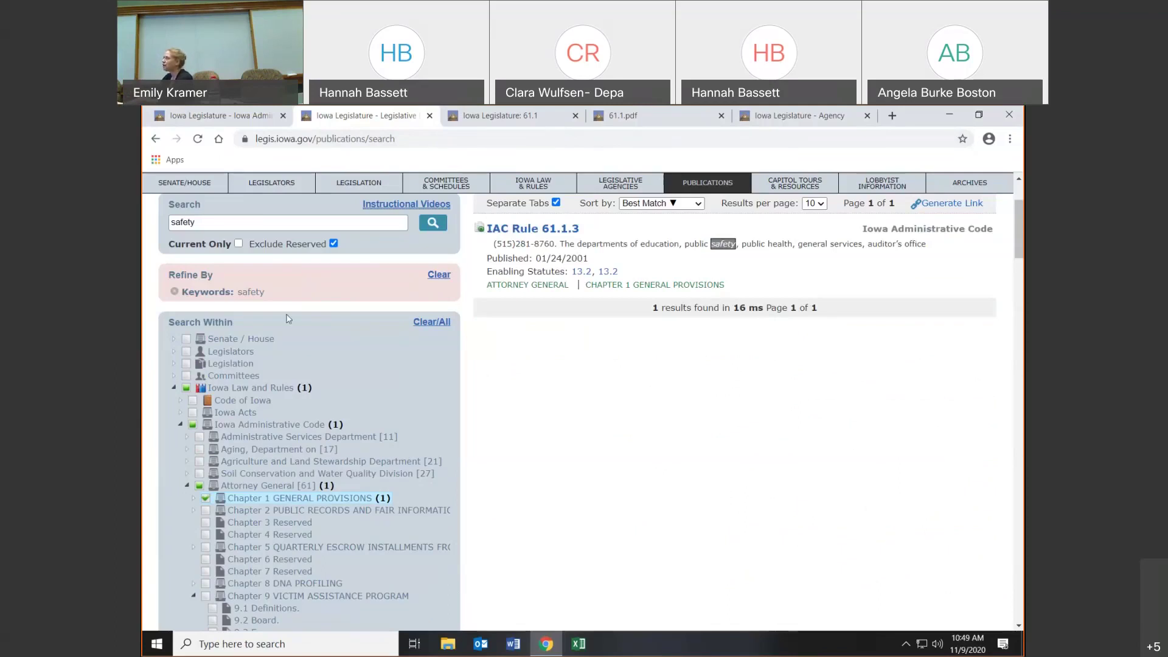
scroll(299, 309, "up", 1)
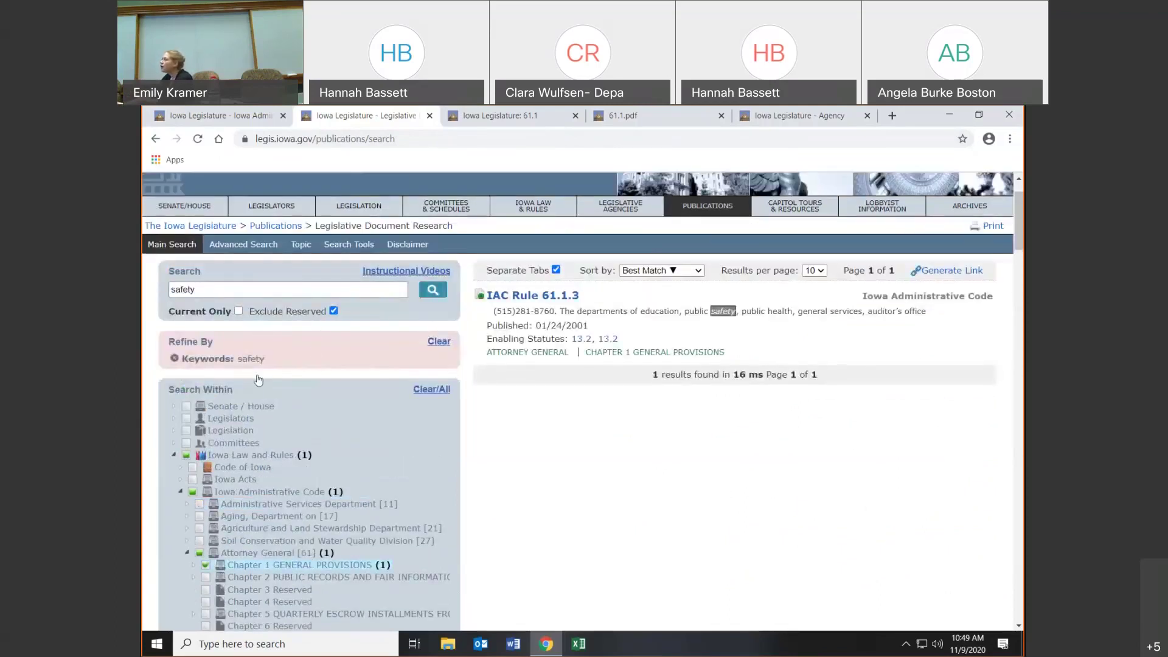
scroll(315, 353, "down", 15)
scroll(315, 352, "up", 15)
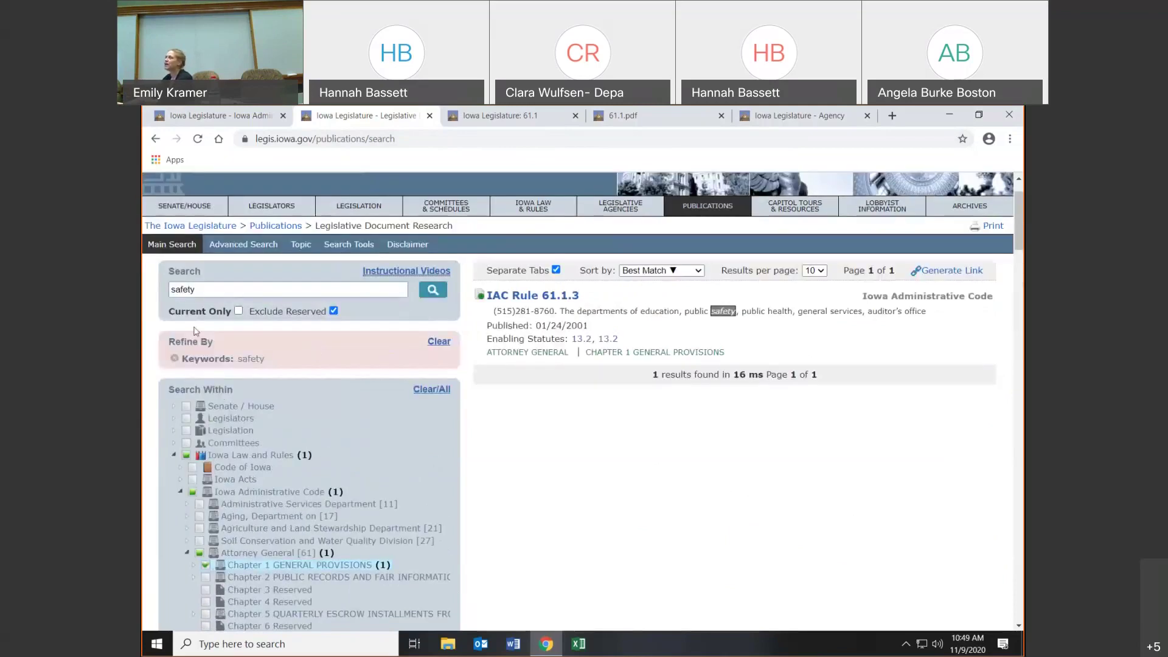
mouse_move(212, 295)
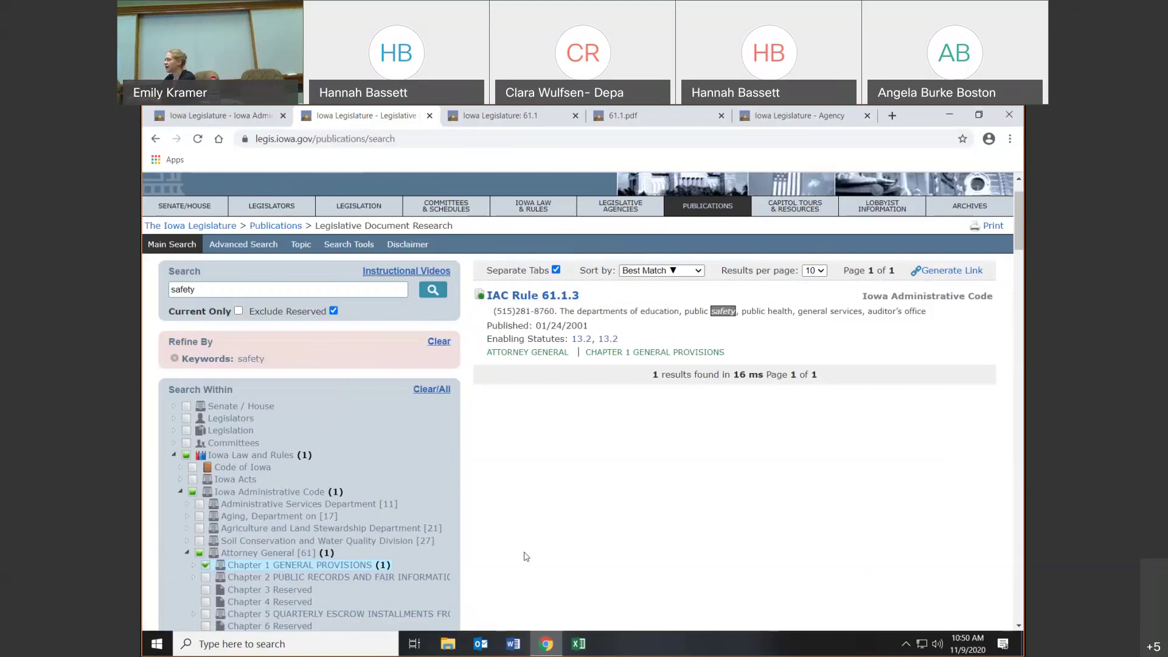
left_click(698, 272)
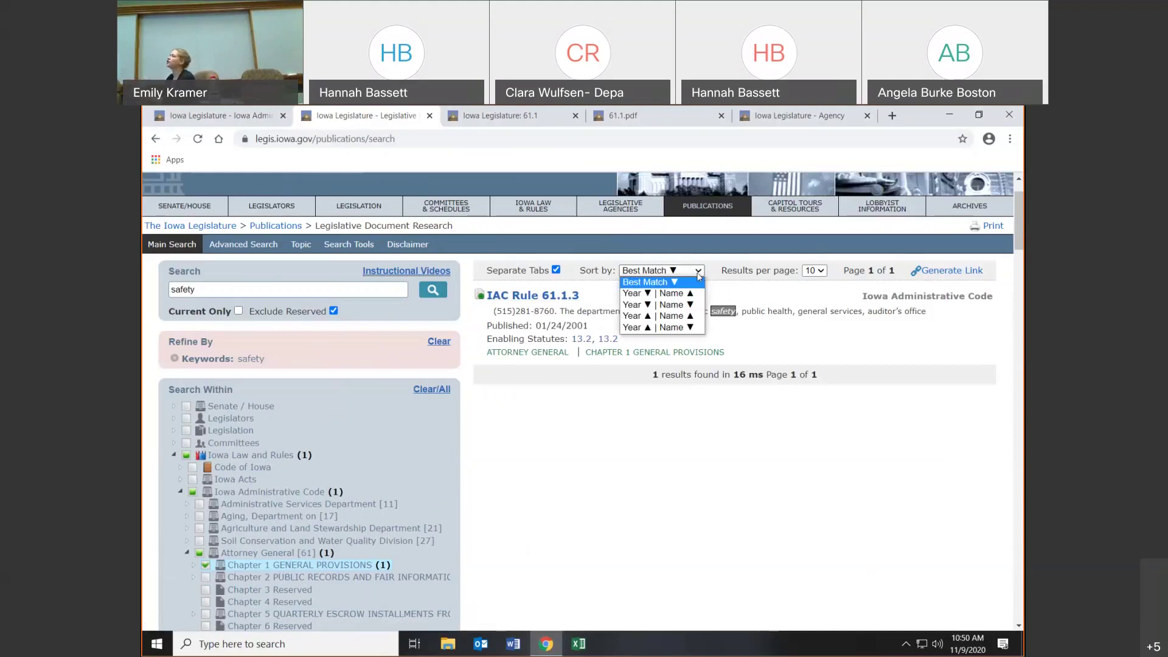
left_click(698, 274)
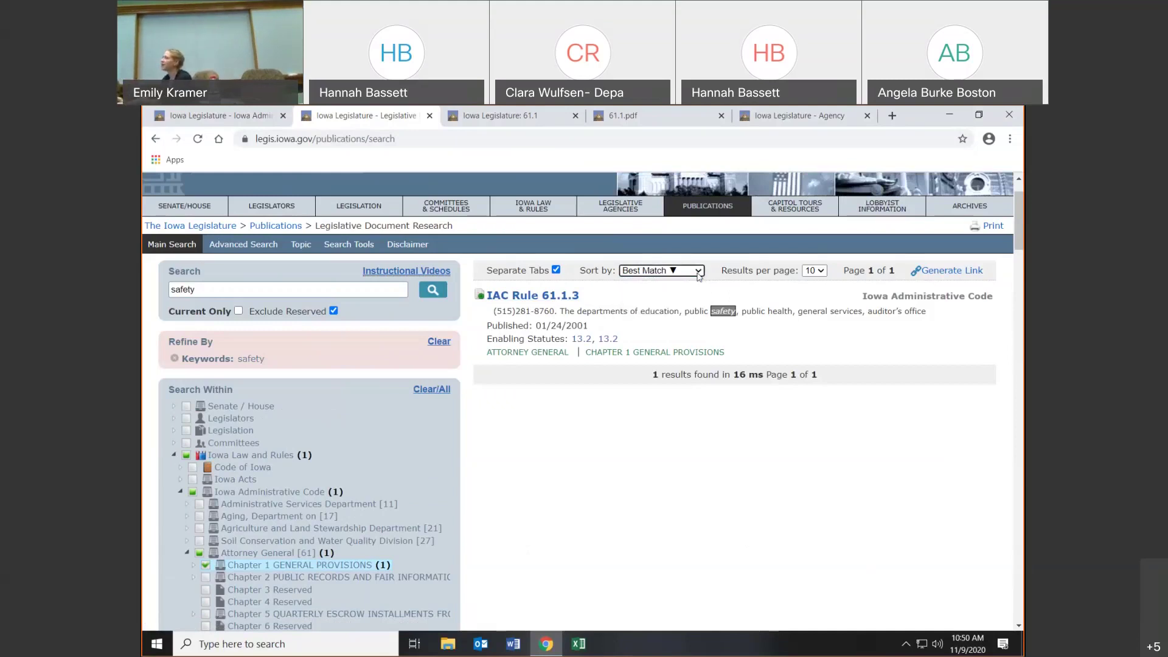
left_click(820, 273)
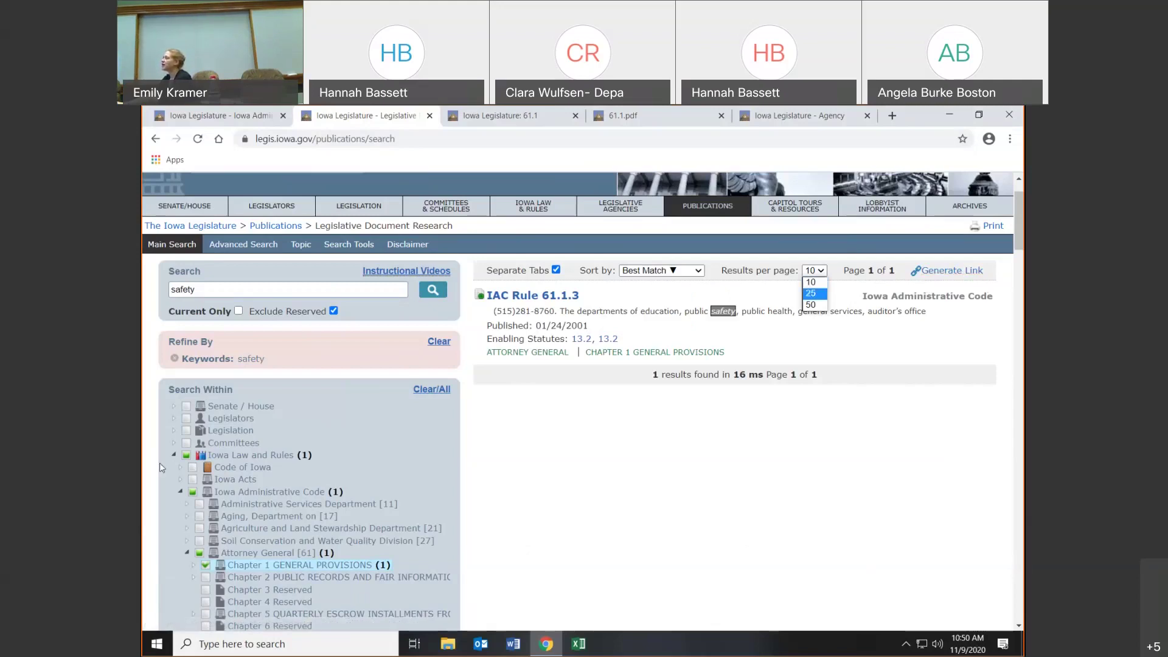
left_click(174, 455)
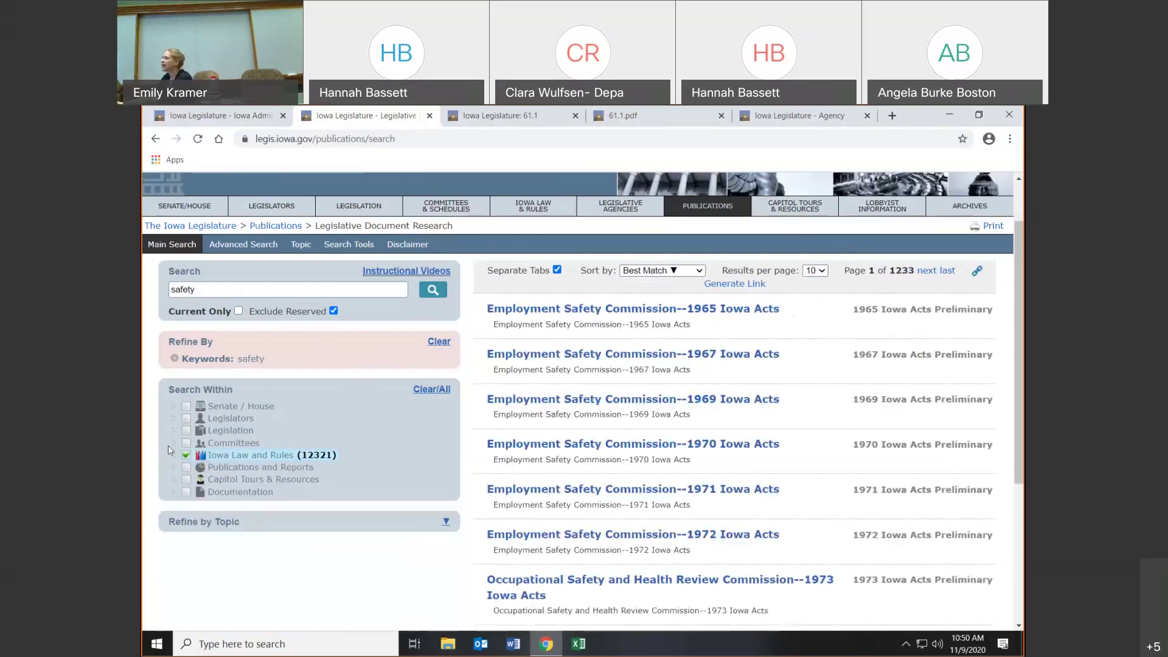
- Restrict Search Within to only the Iowa Administrative Code and generate the shareable results link
left_click(170, 455)
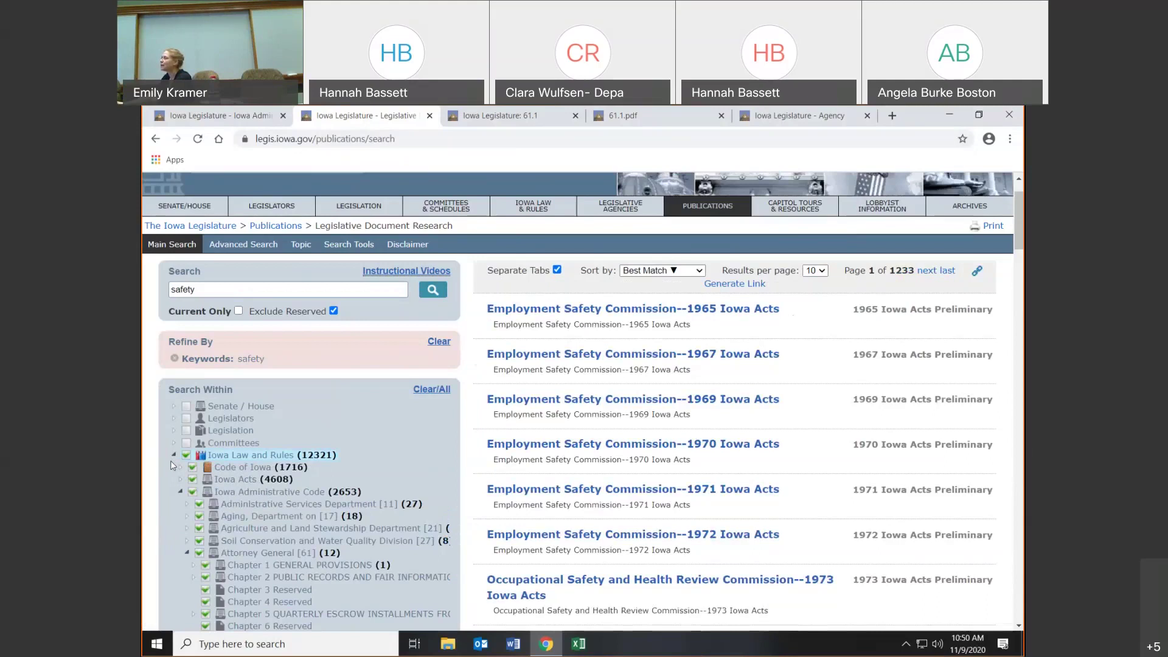
left_click(193, 492)
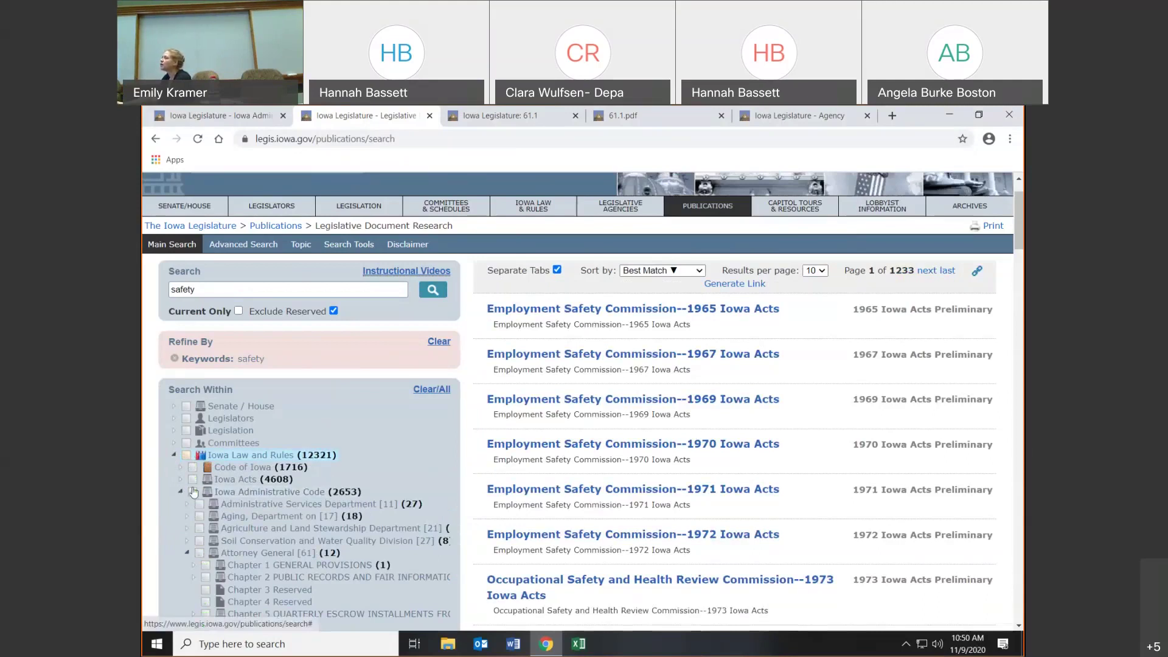
left_click(193, 492)
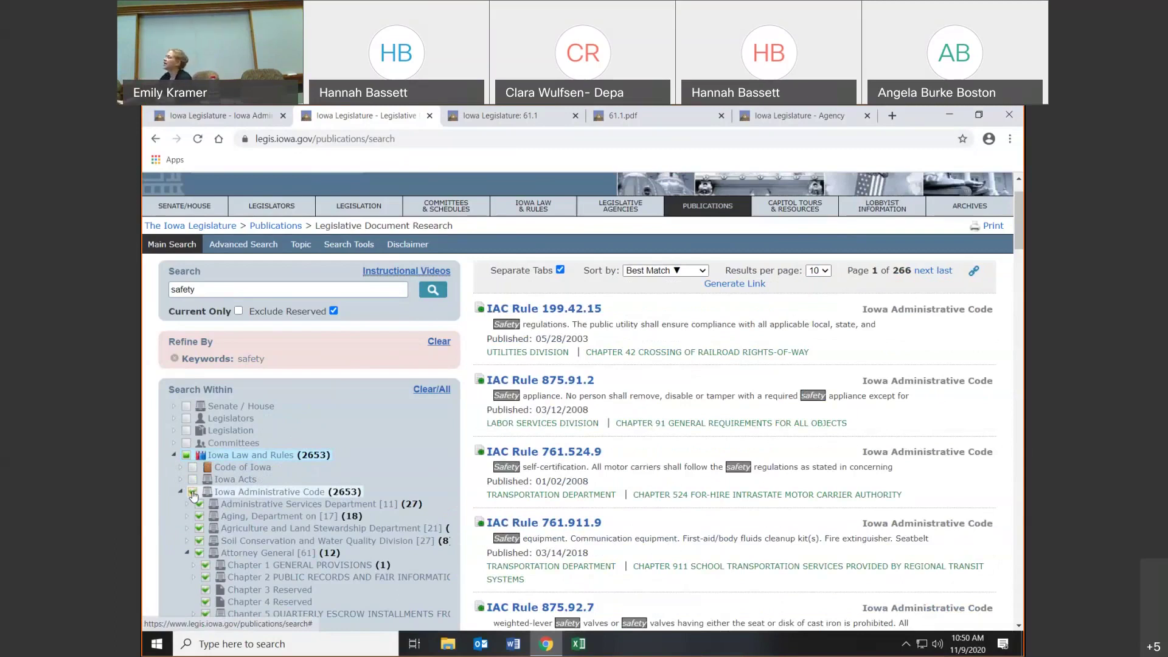
left_click(738, 284)
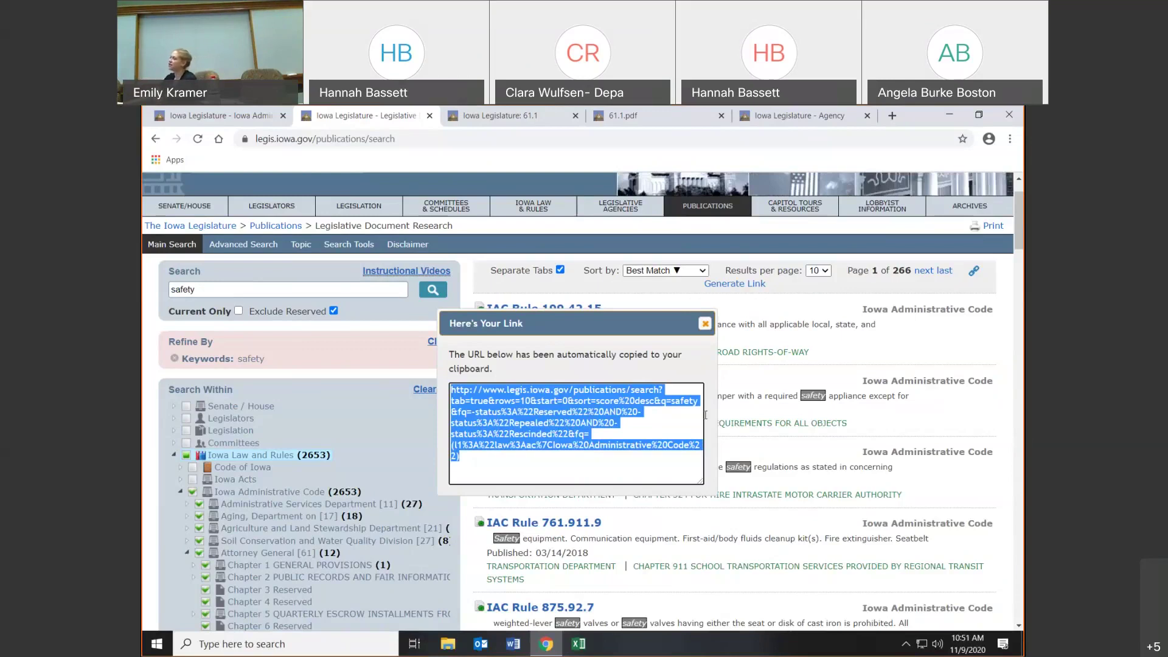
left_click(704, 323)
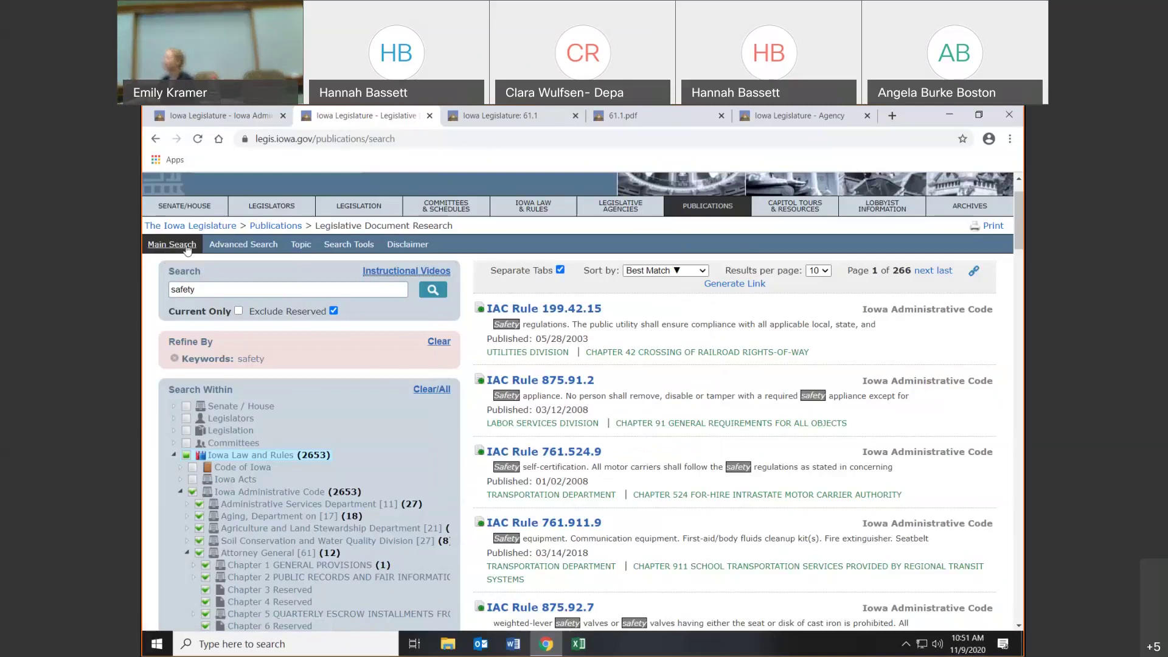
- Run an Advanced Search by the topic Absentee voting
left_click(230, 245)
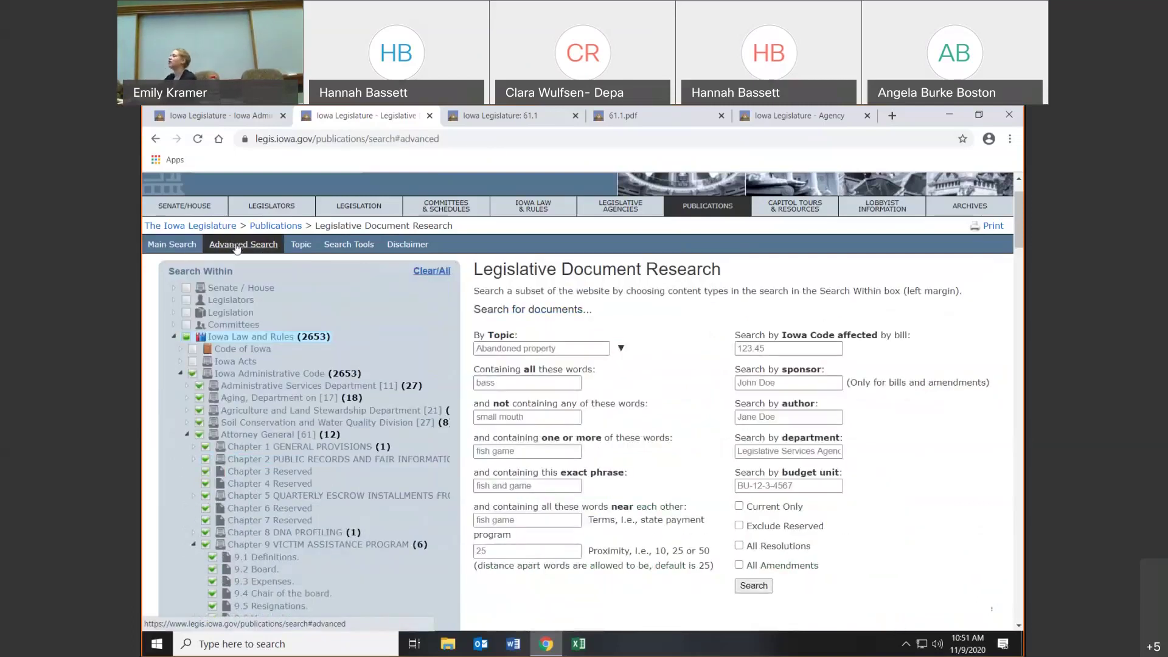
left_click(174, 337)
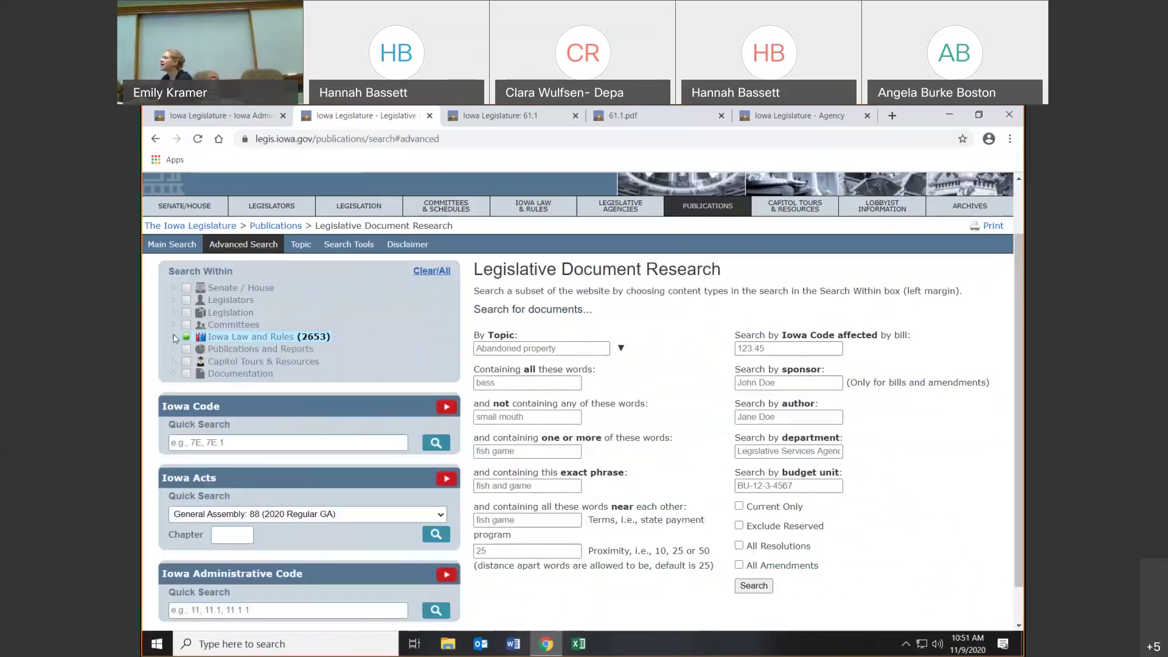
left_click(518, 348)
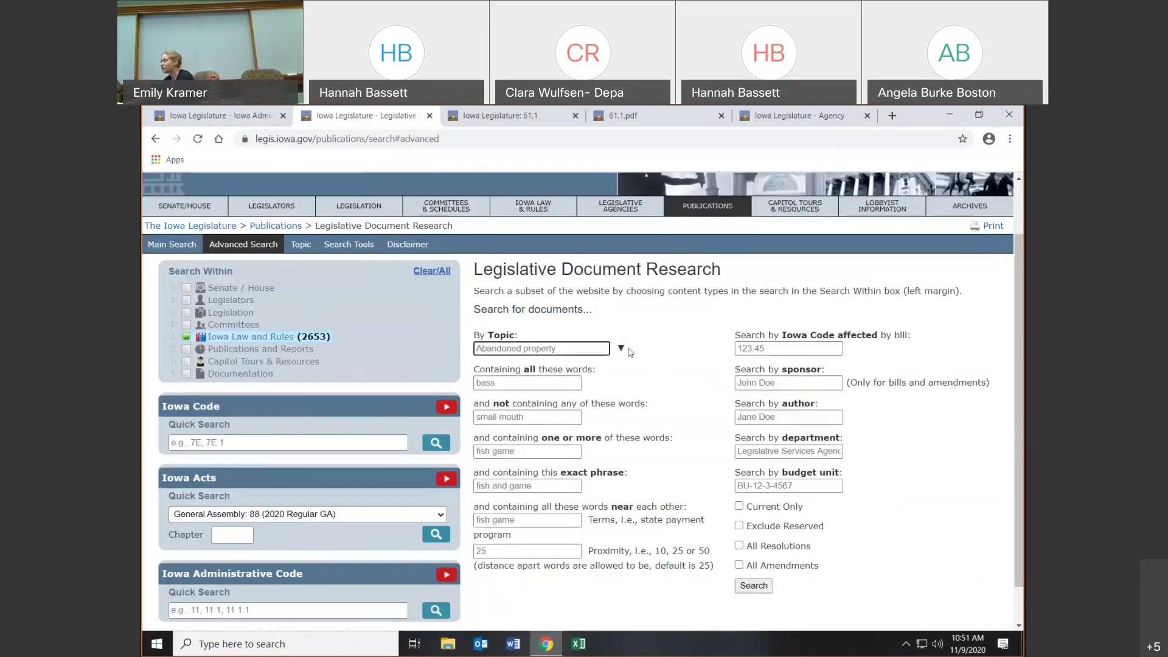
left_click(621, 349)
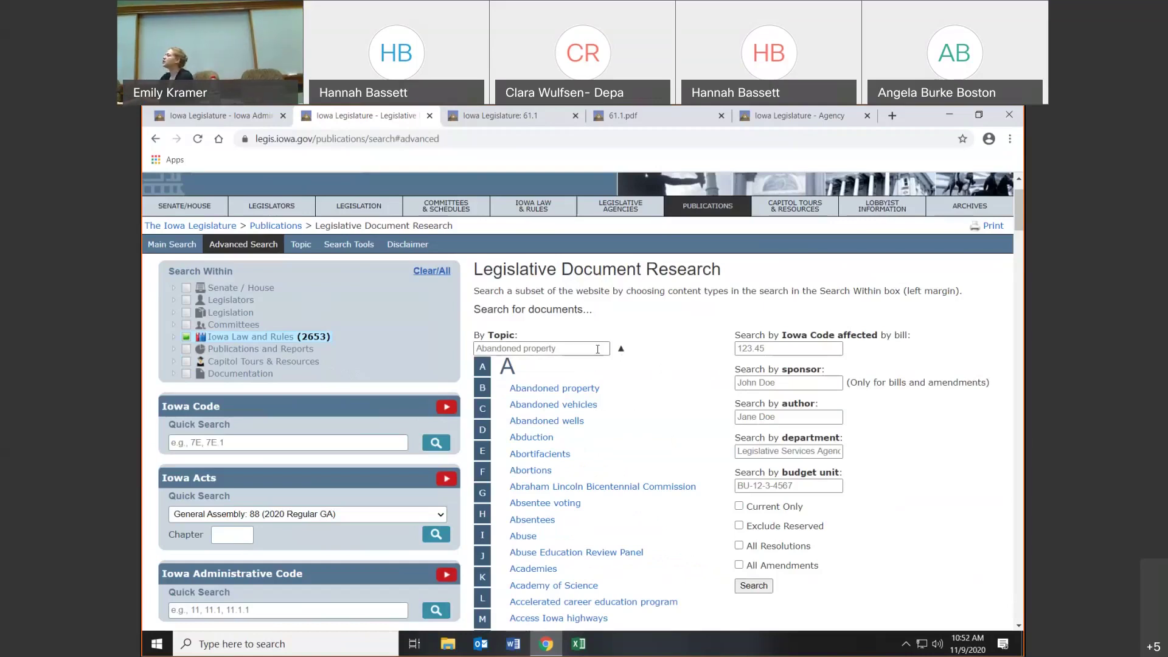
left_click(563, 509)
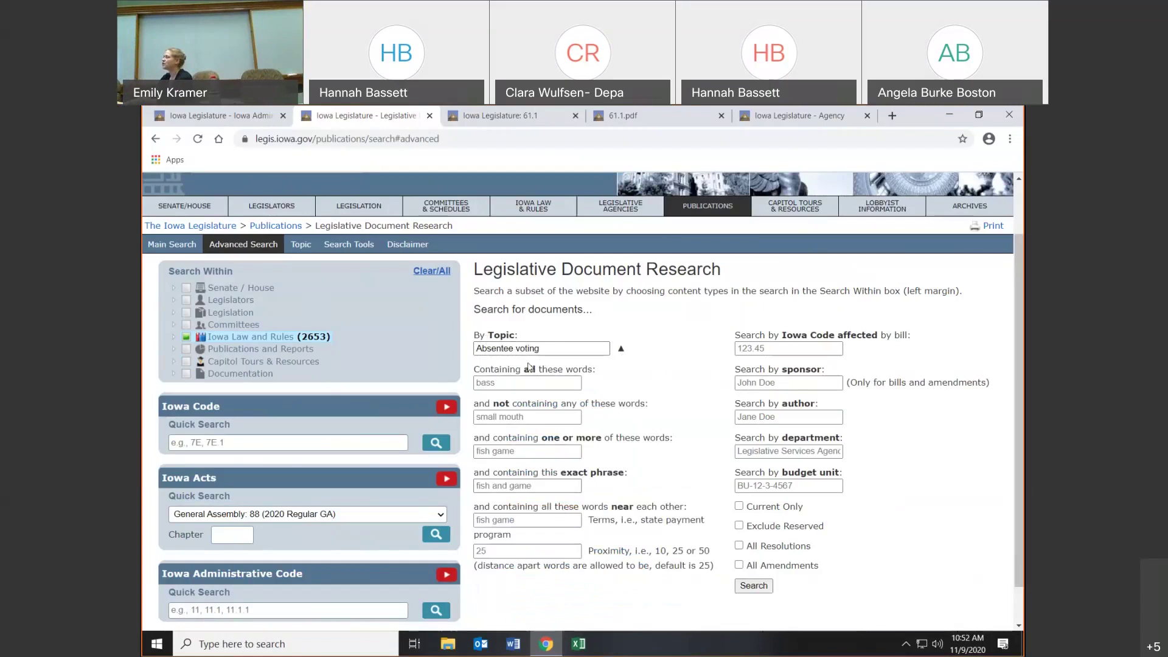
left_click(753, 586)
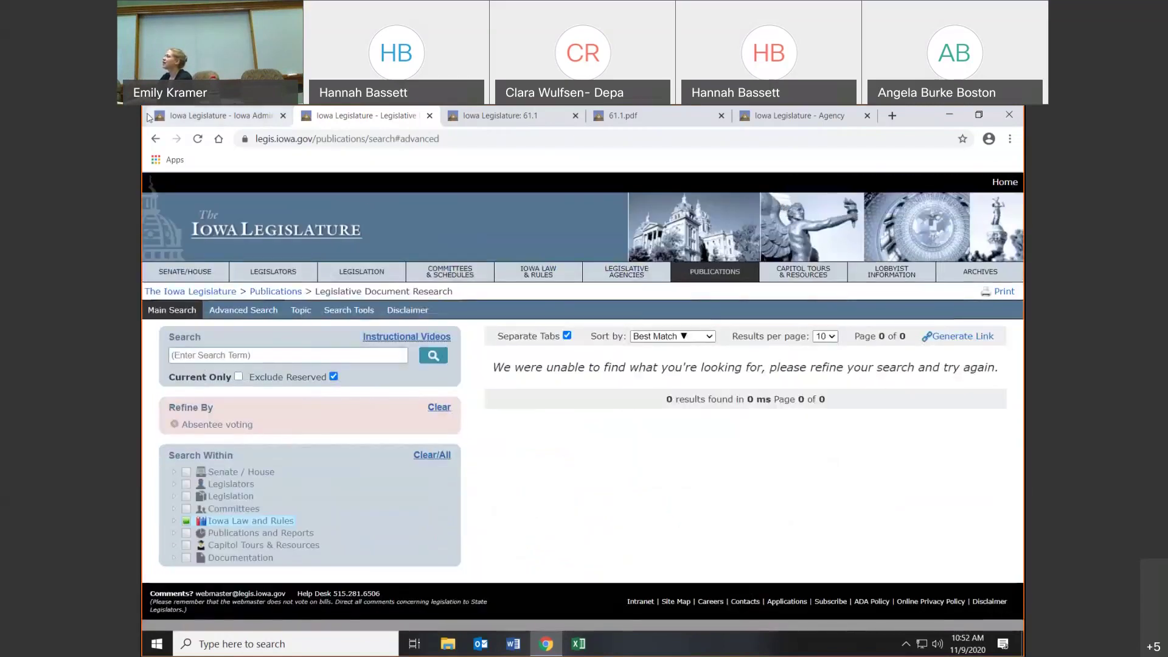
- Go back two pages and reopen the Legislative Document Research page
left_click(156, 140)
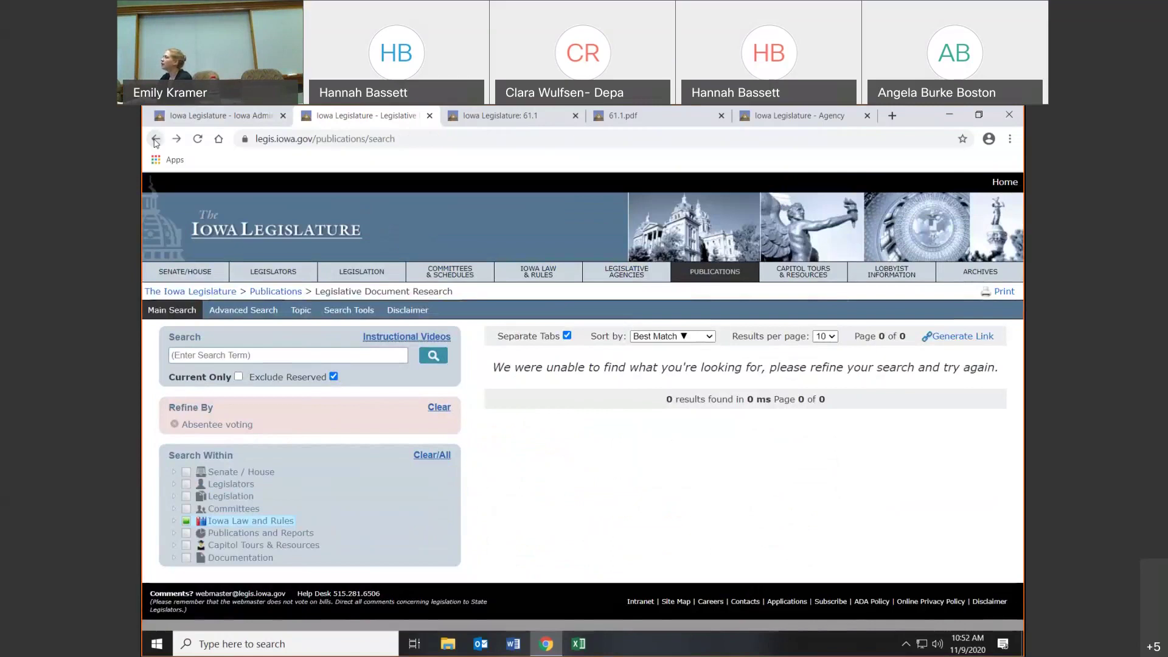
left_click(156, 140)
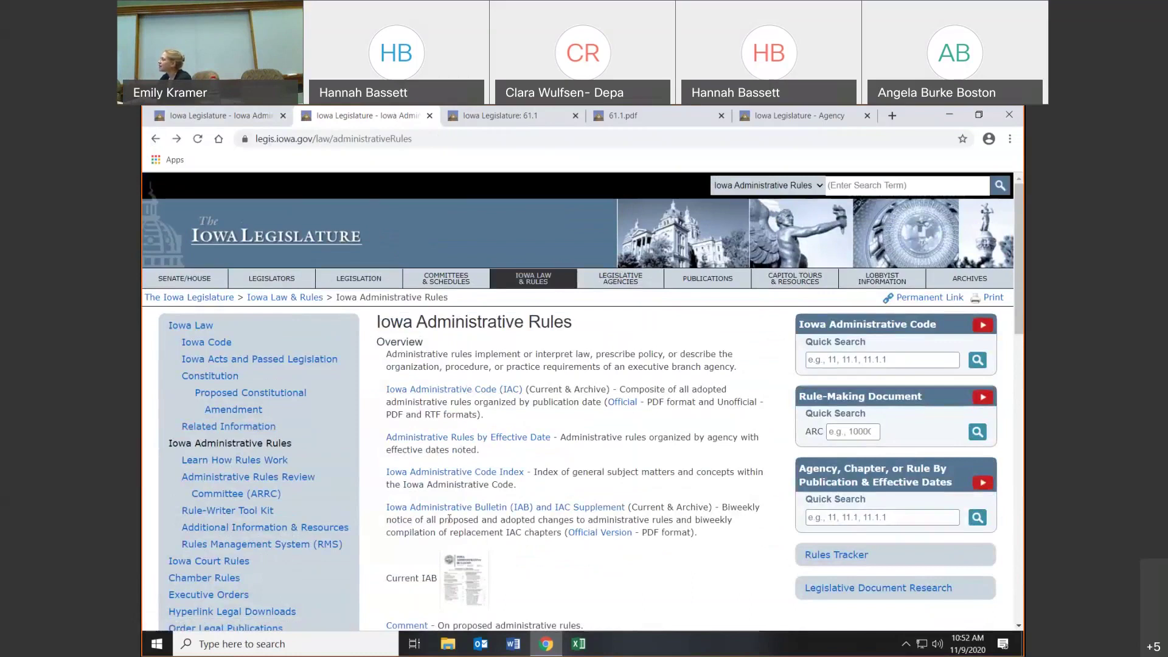
left_click(817, 588)
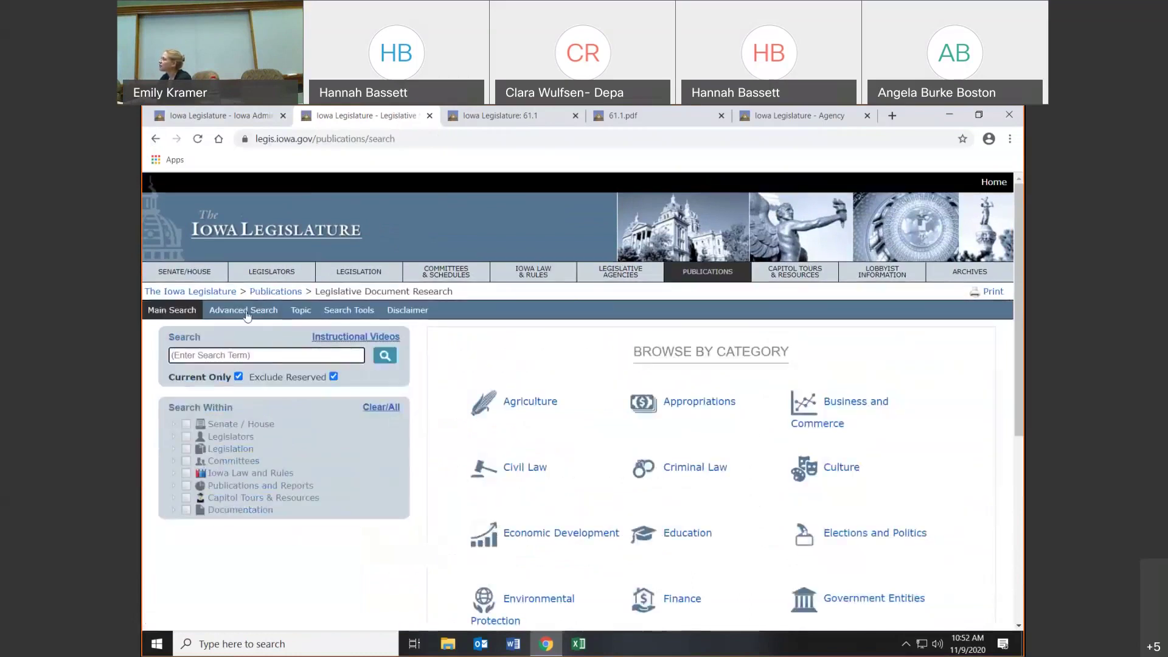
- Browse by topic and open the Abandoned property documents
left_click(298, 311)
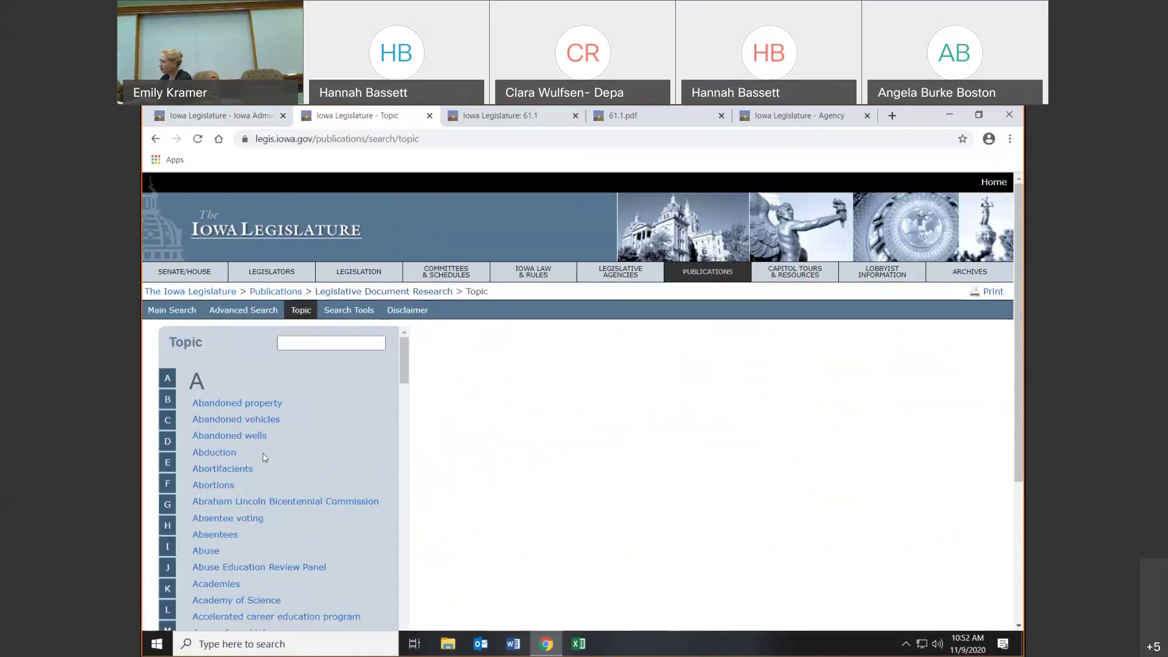
left_click(203, 406)
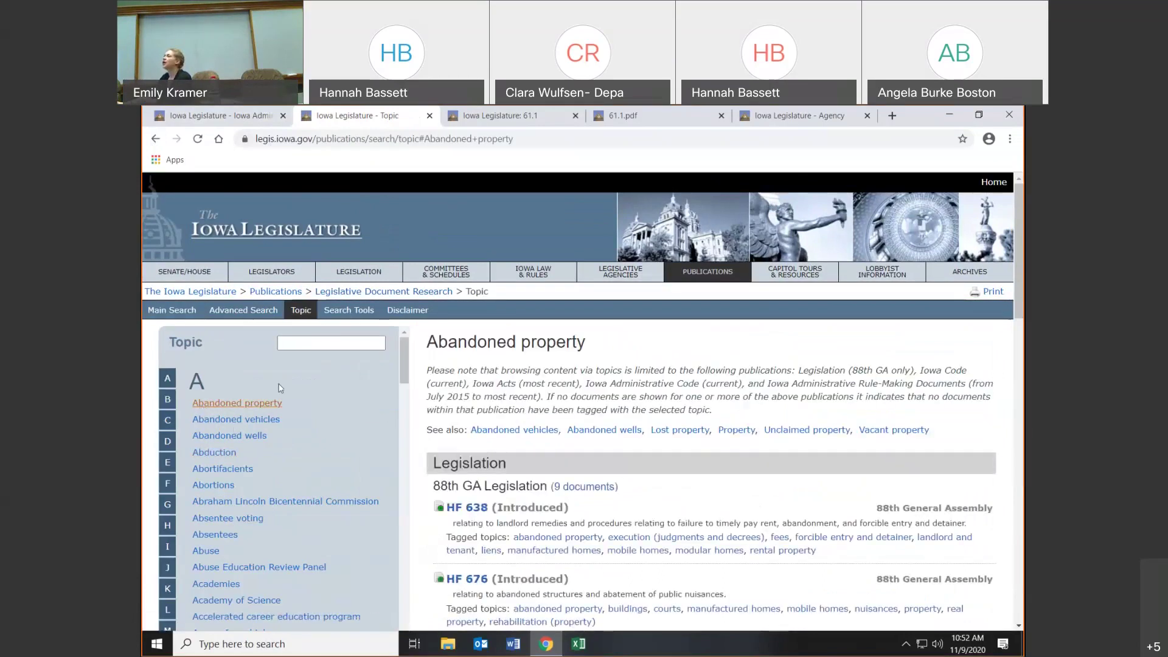
left_click(255, 313)
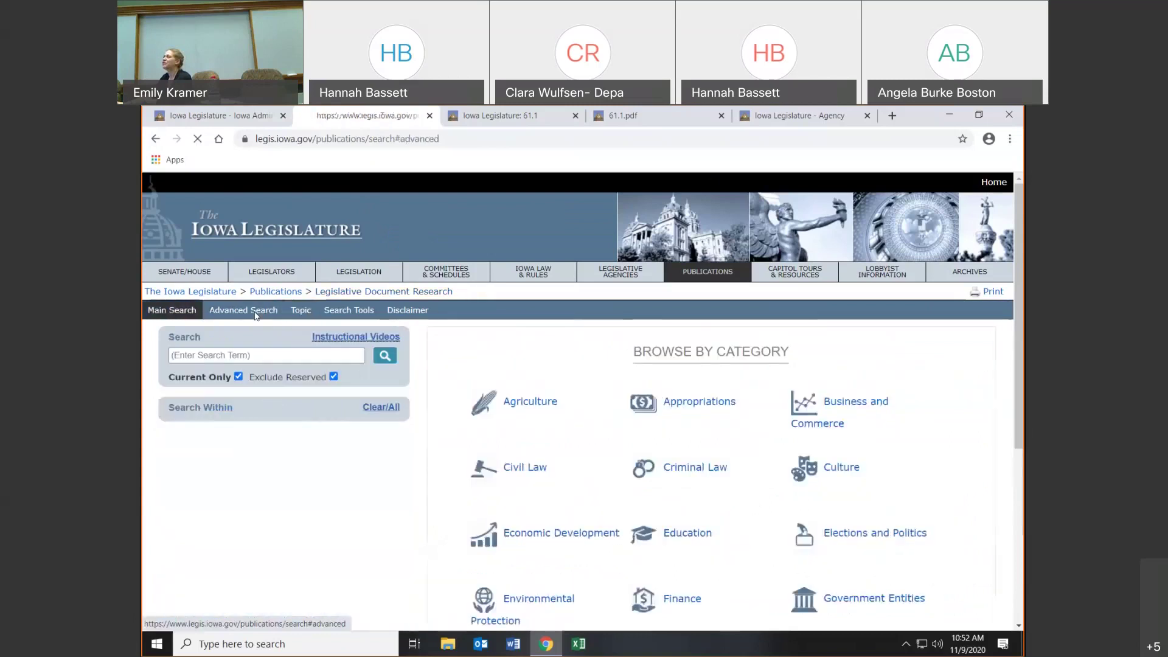
left_click(301, 311)
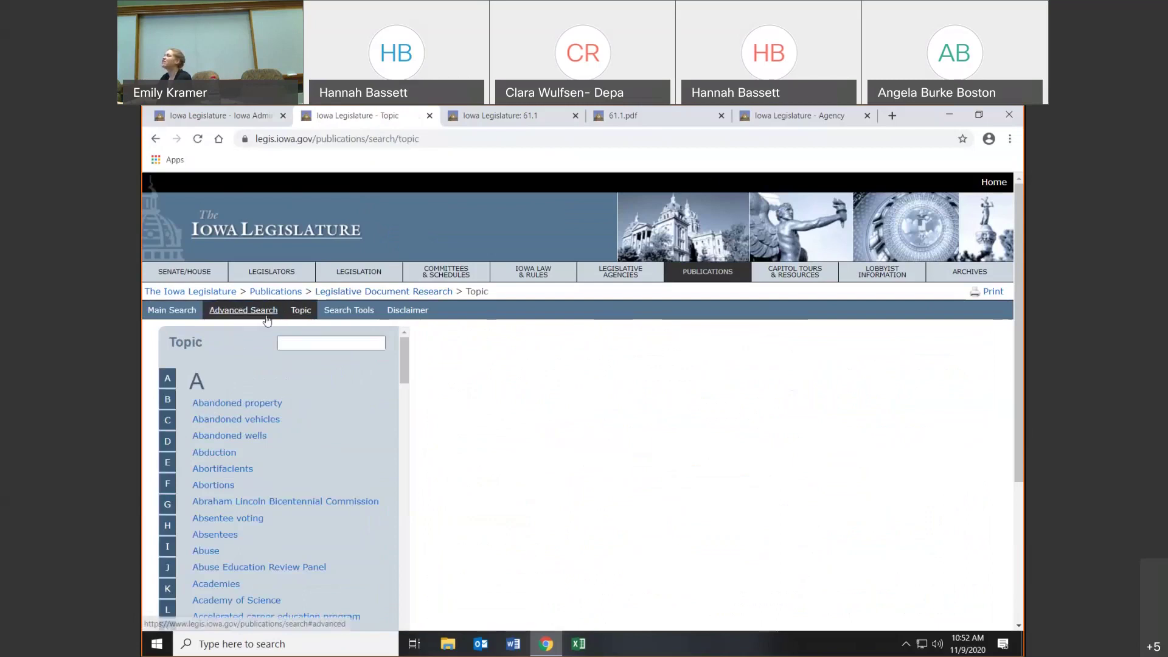
left_click(220, 406)
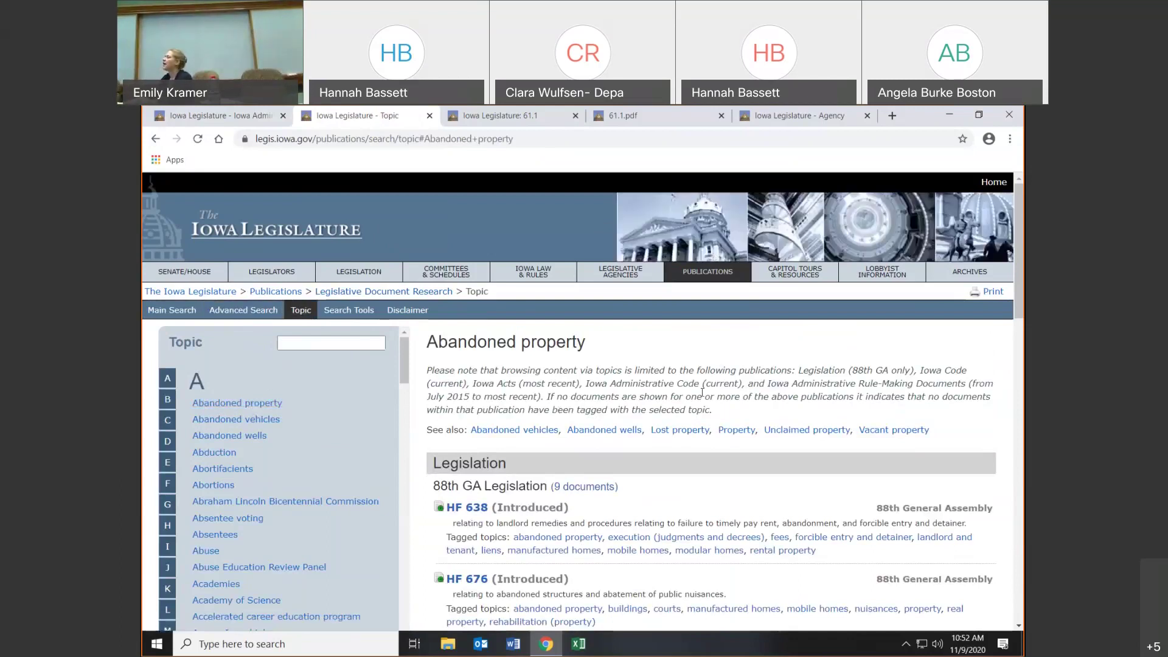
- Scroll through the Abandoned property results, then list the topics starting with K
scroll(703, 393, "down", 2)
scroll(703, 393, "down", 2)
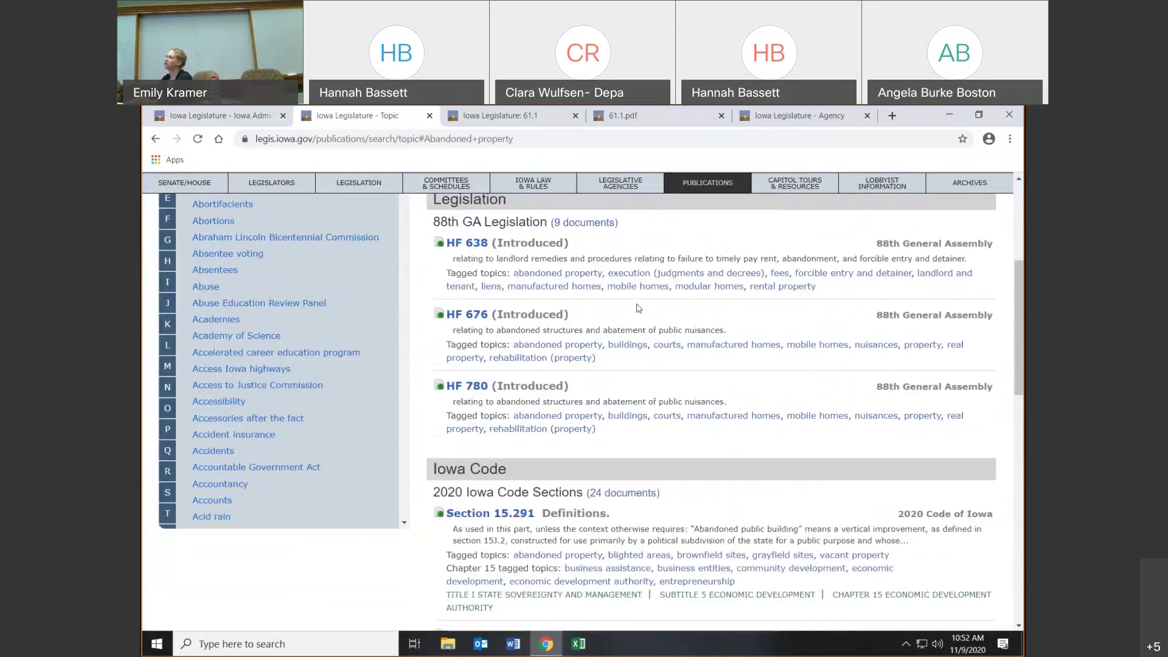
scroll(639, 308, "down", 1)
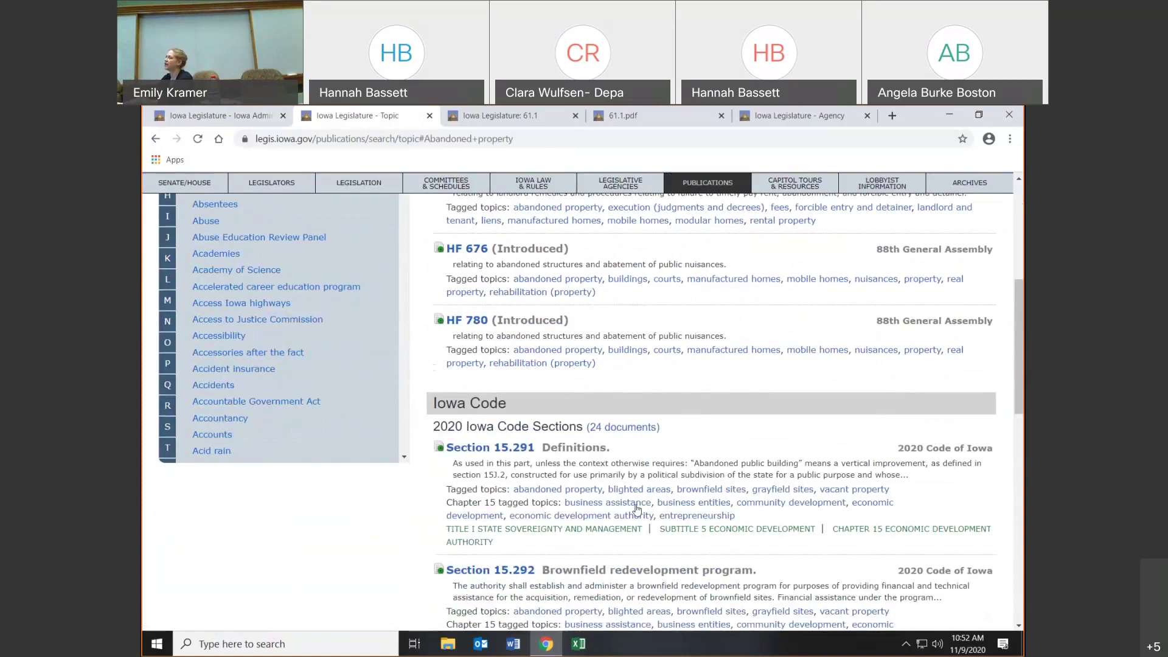
scroll(637, 509, "down", 8)
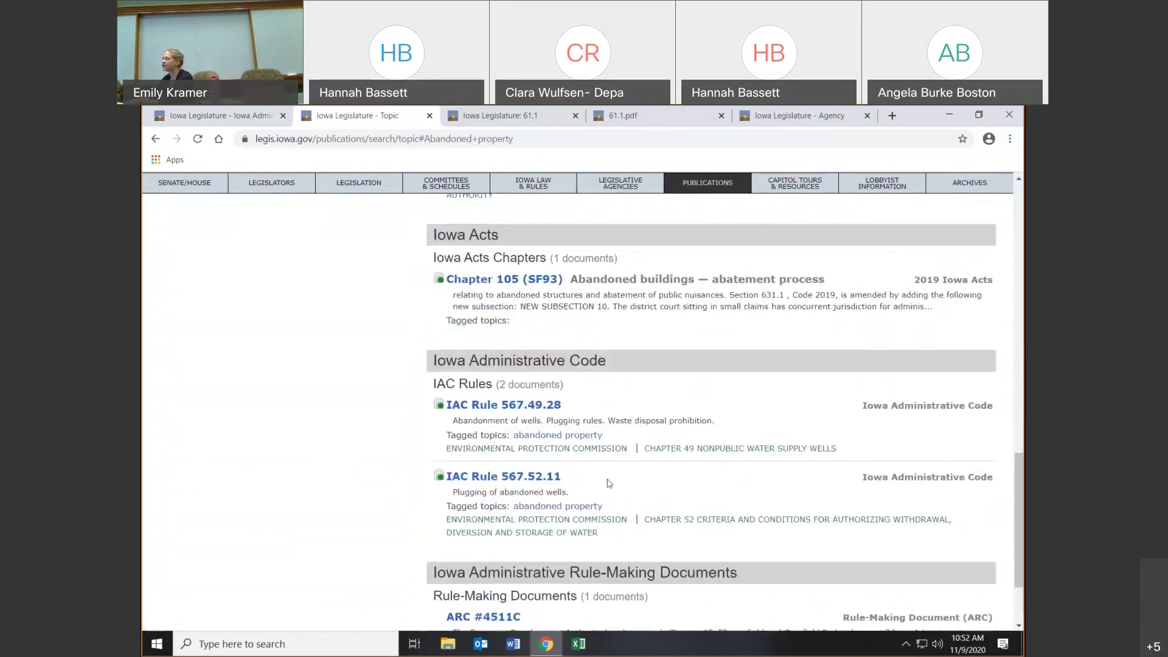
scroll(609, 483, "down", 2)
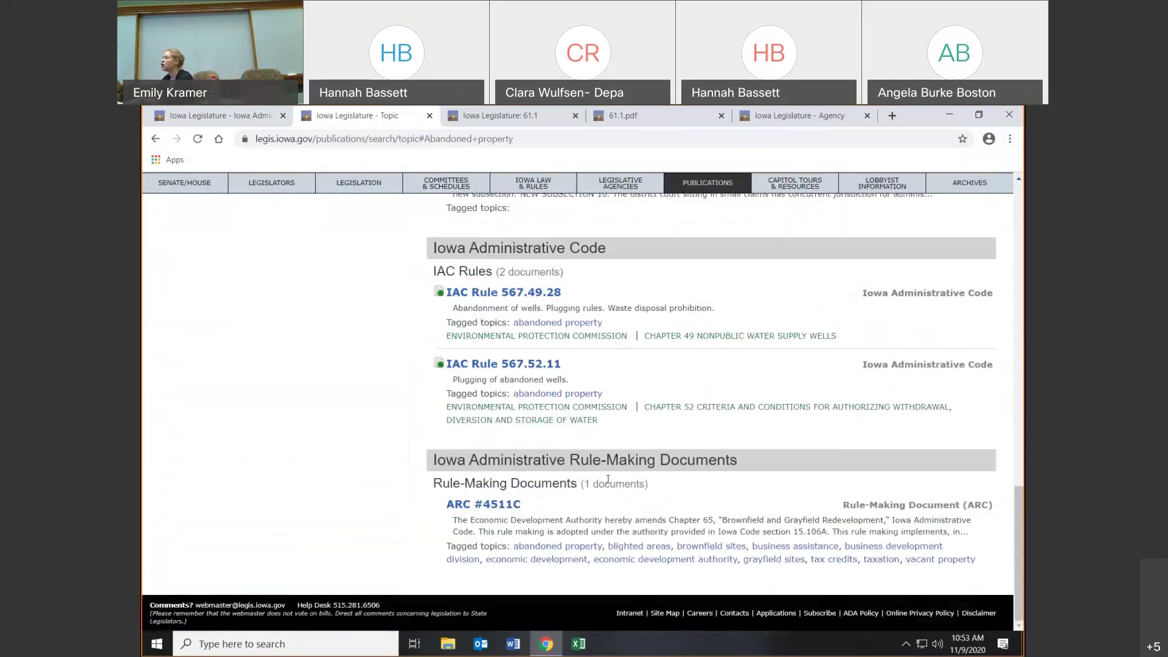
scroll(607, 480, "up", 15)
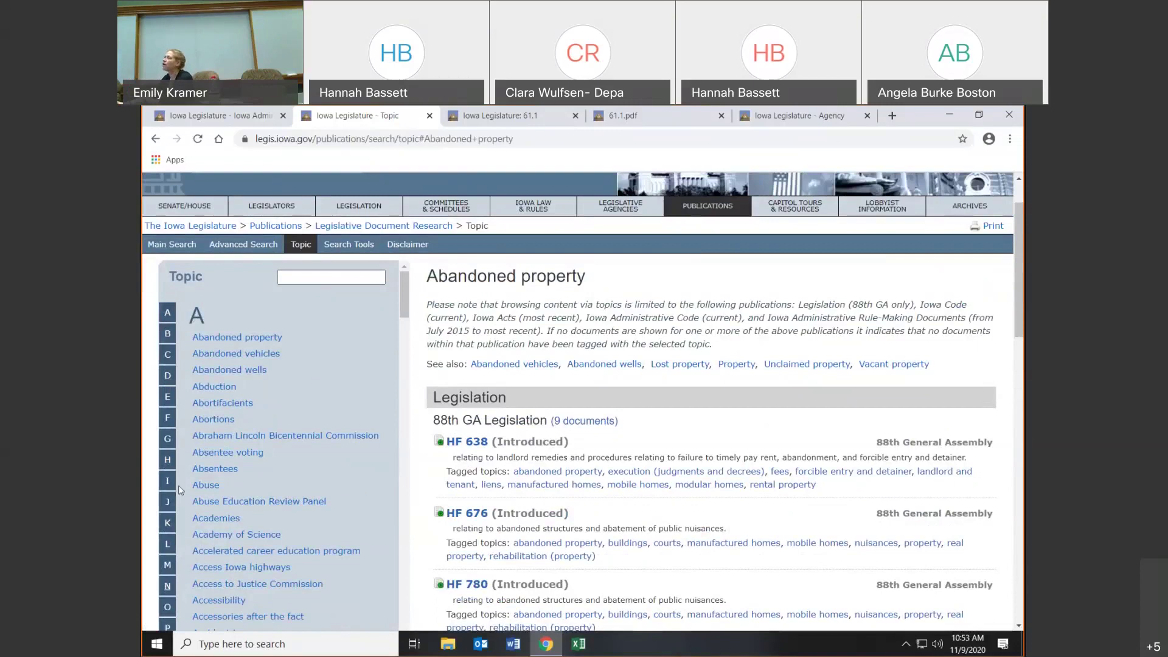
left_click(170, 524)
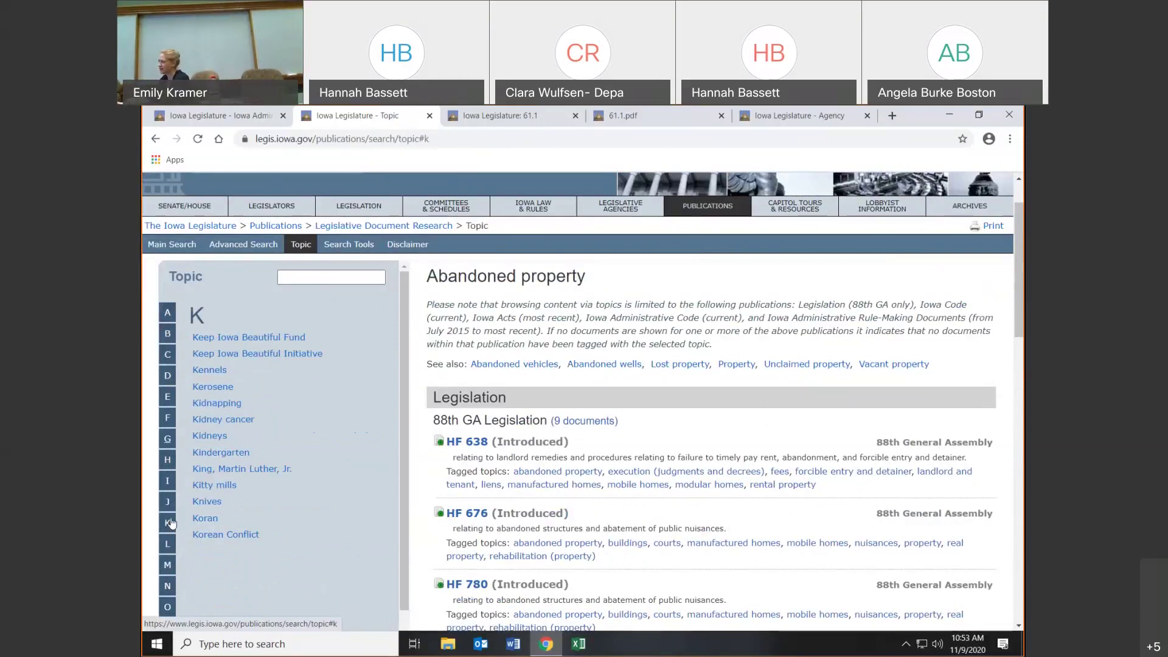
- Look up 'edu' in the Topic box and open the Education topic
left_click(328, 278)
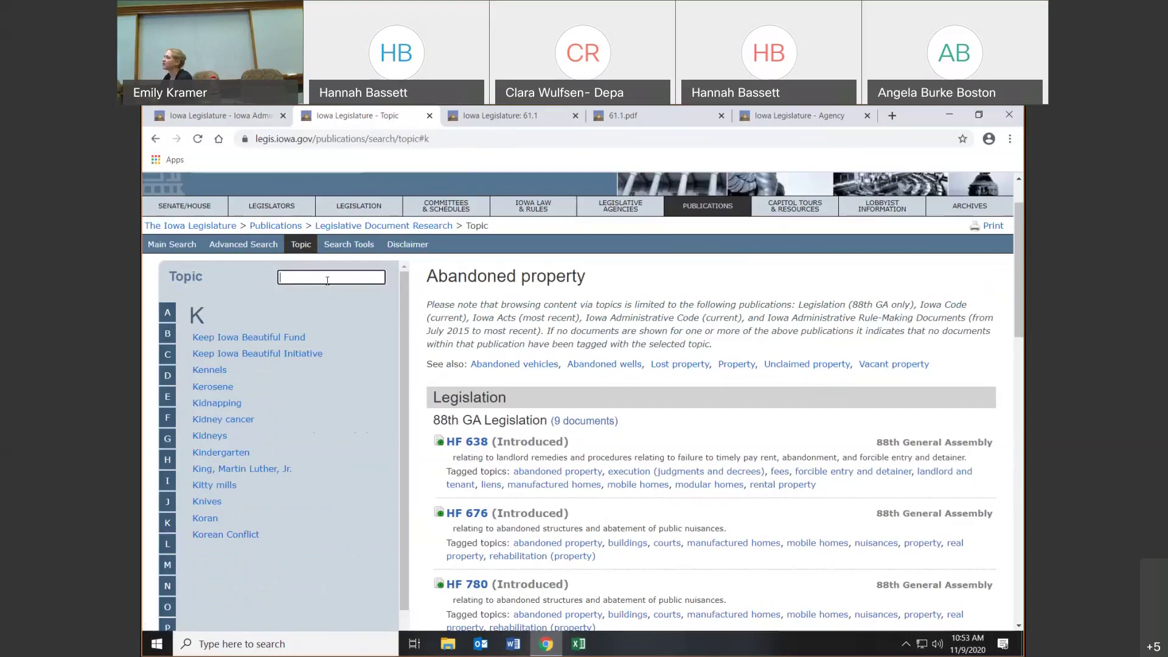
type("edu")
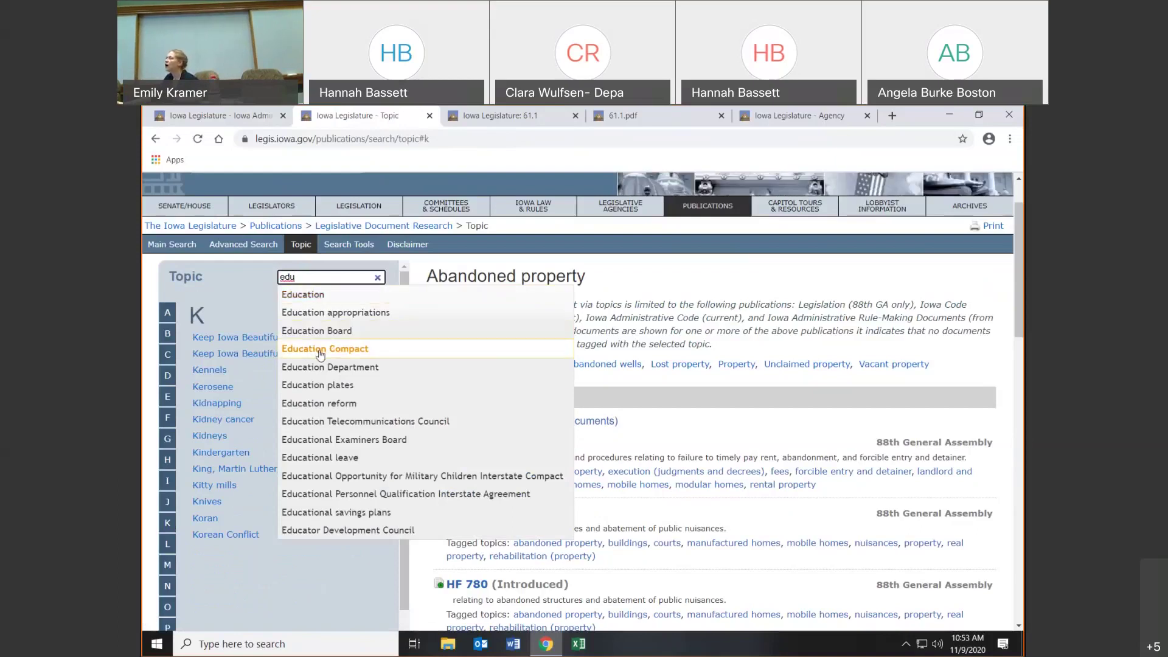
left_click(358, 295)
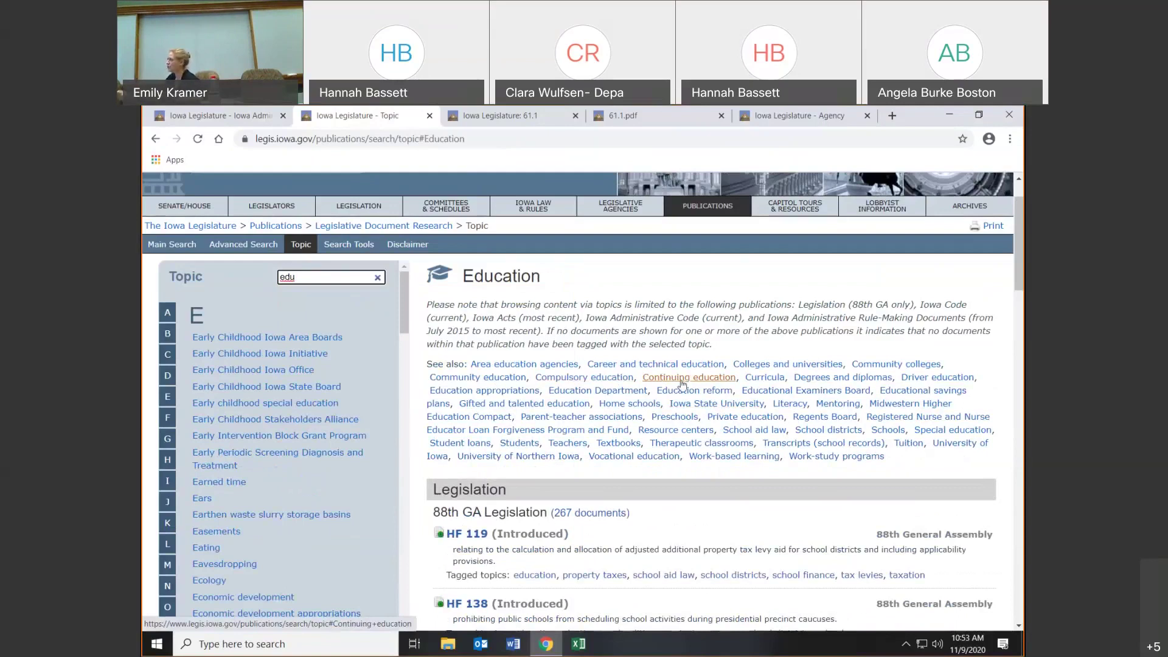
scroll(682, 383, "down", 3)
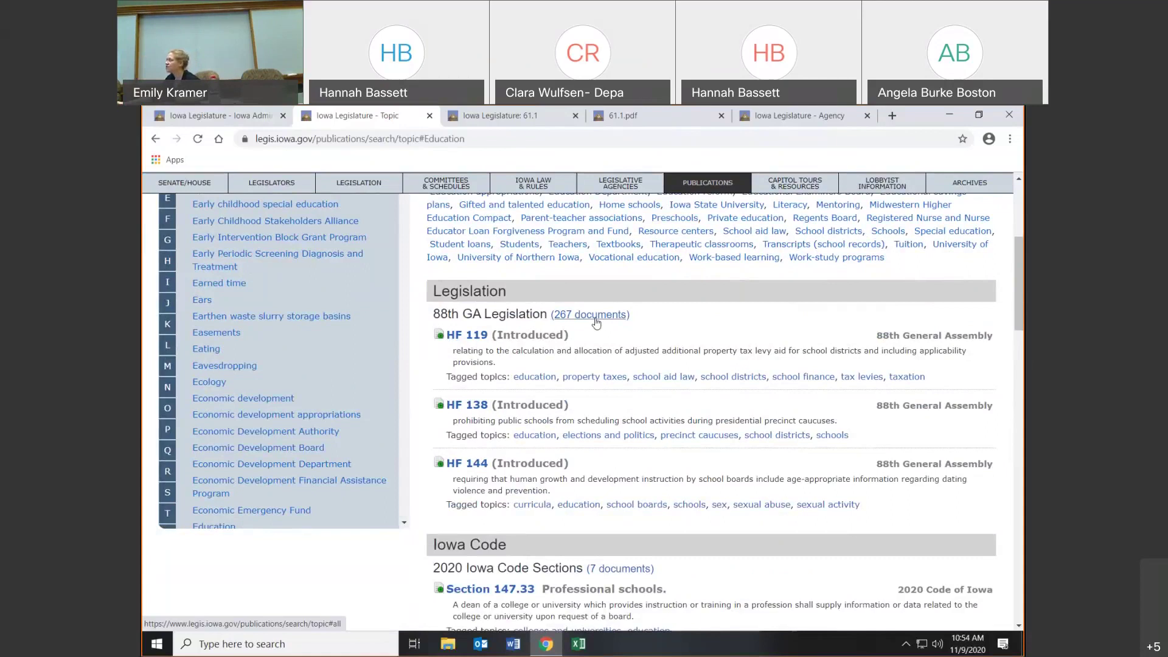
- Expand all 267 Education legislation documents and scroll back to the top
left_click(596, 319)
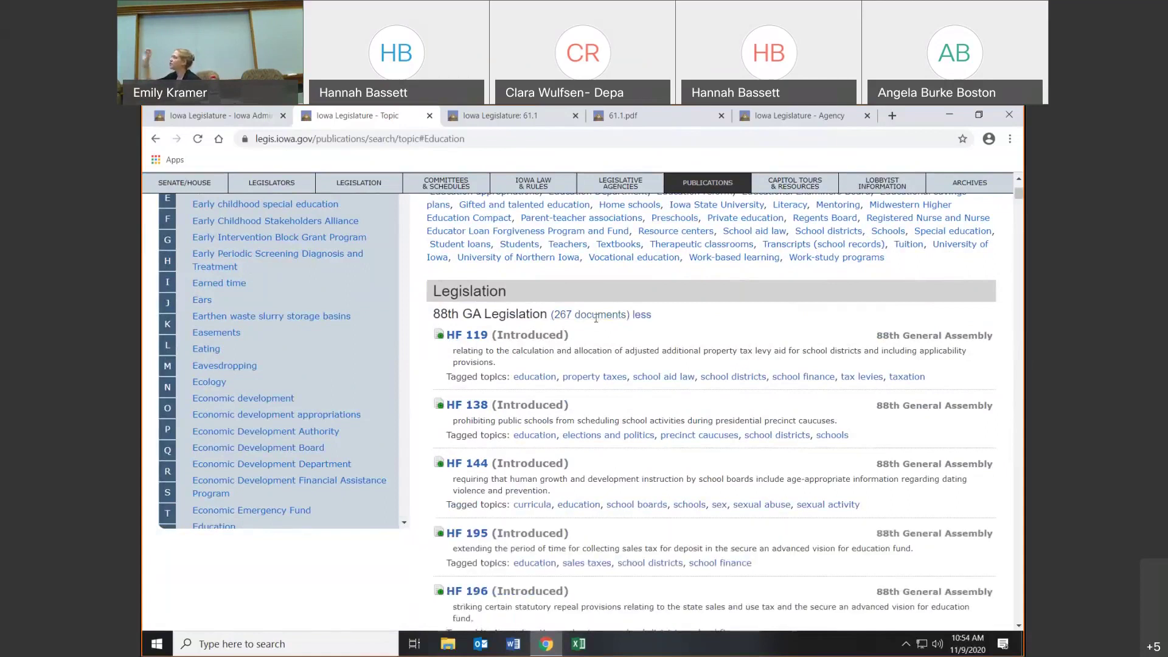
scroll(602, 327, "down", 14)
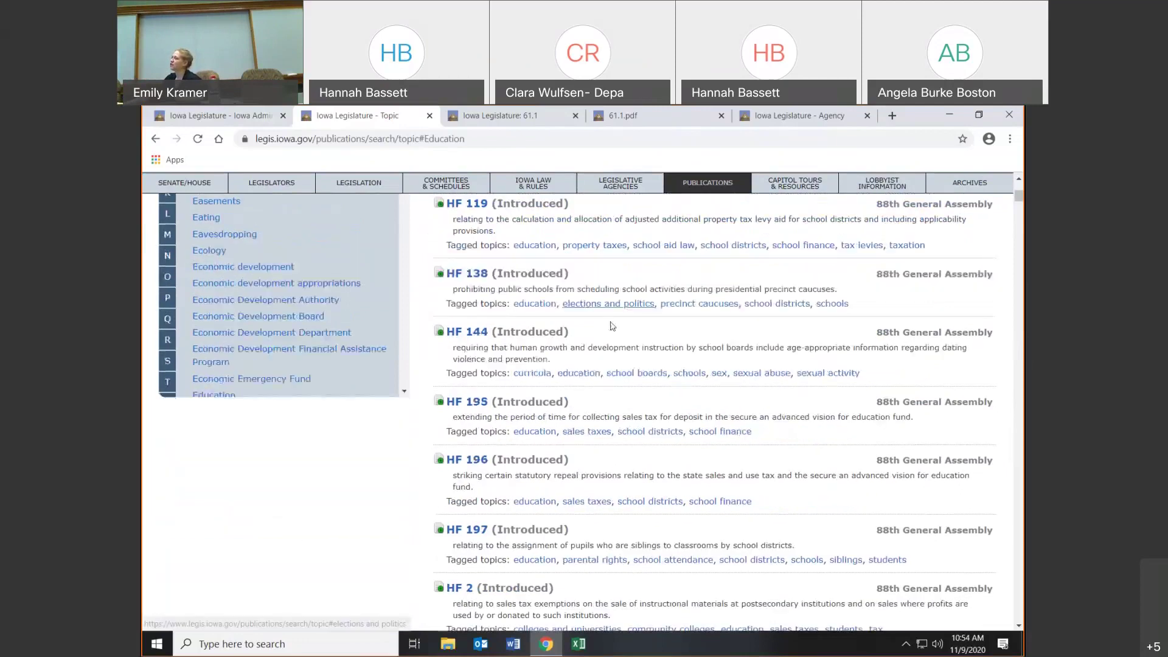
scroll(611, 327, "down", 2)
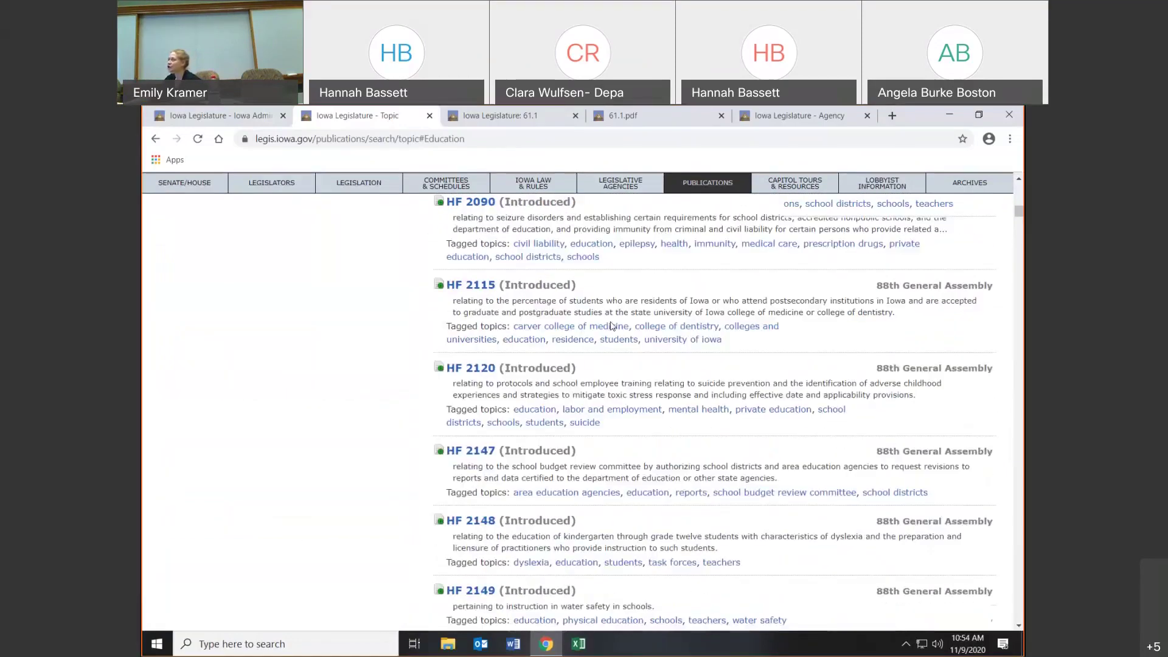
scroll(612, 327, "up", 8)
scroll(611, 326, "up", 15)
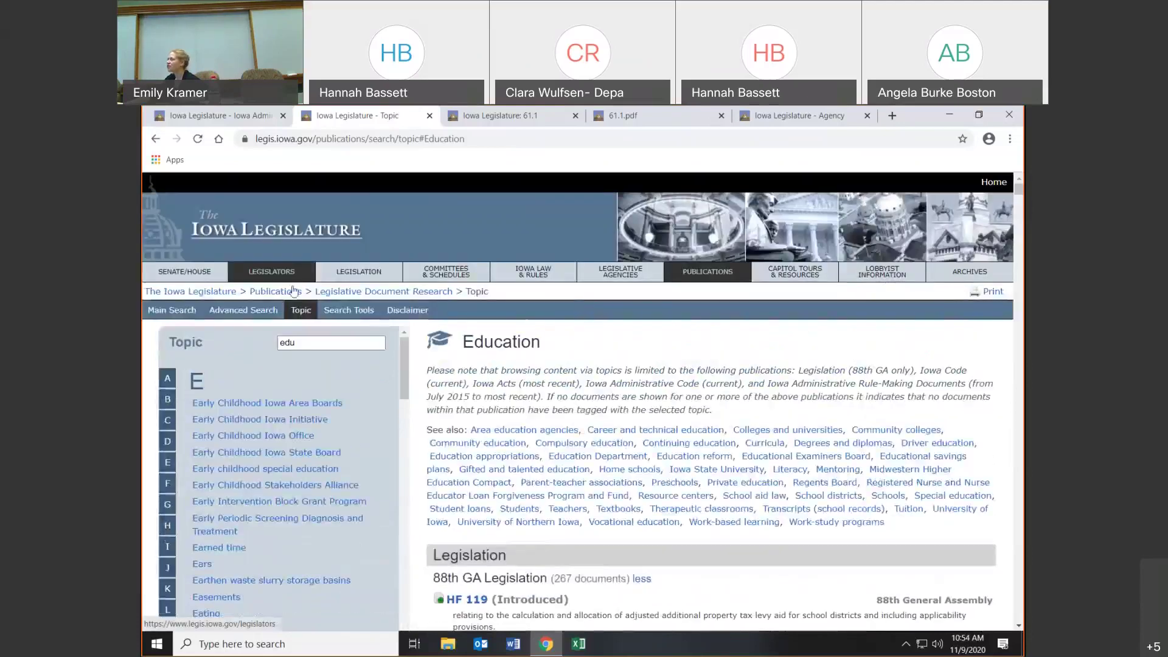
- Open Advanced Search and point out the exact phrase, Iowa Code affected, sponsor, author and department fields
left_click(272, 312)
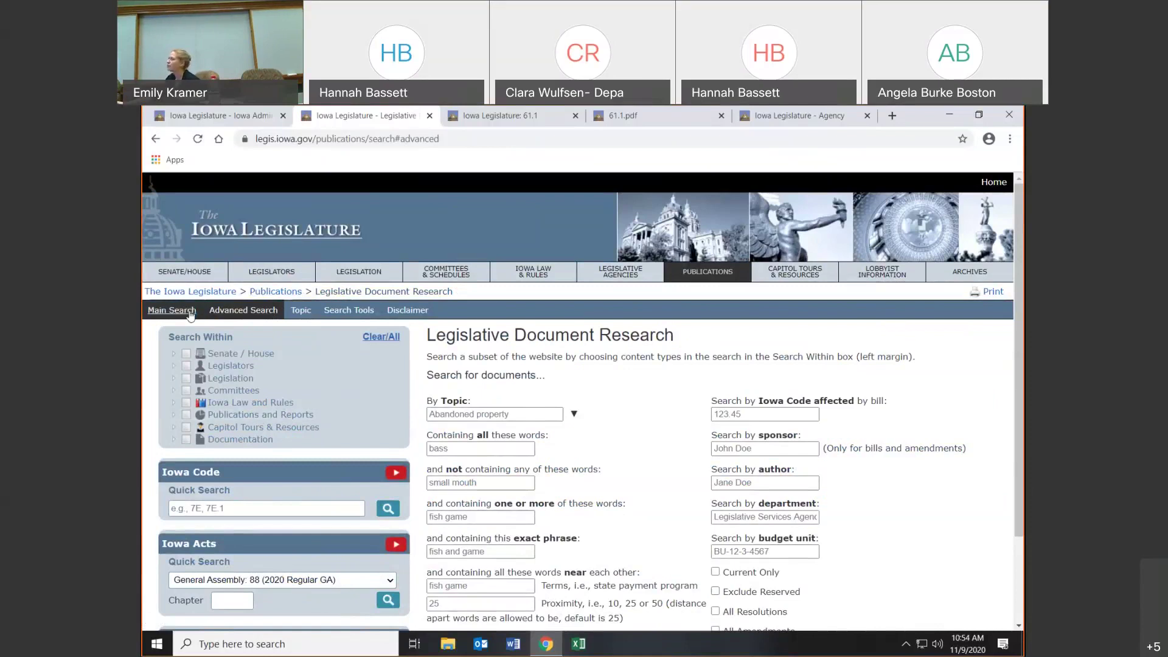
left_click(481, 551)
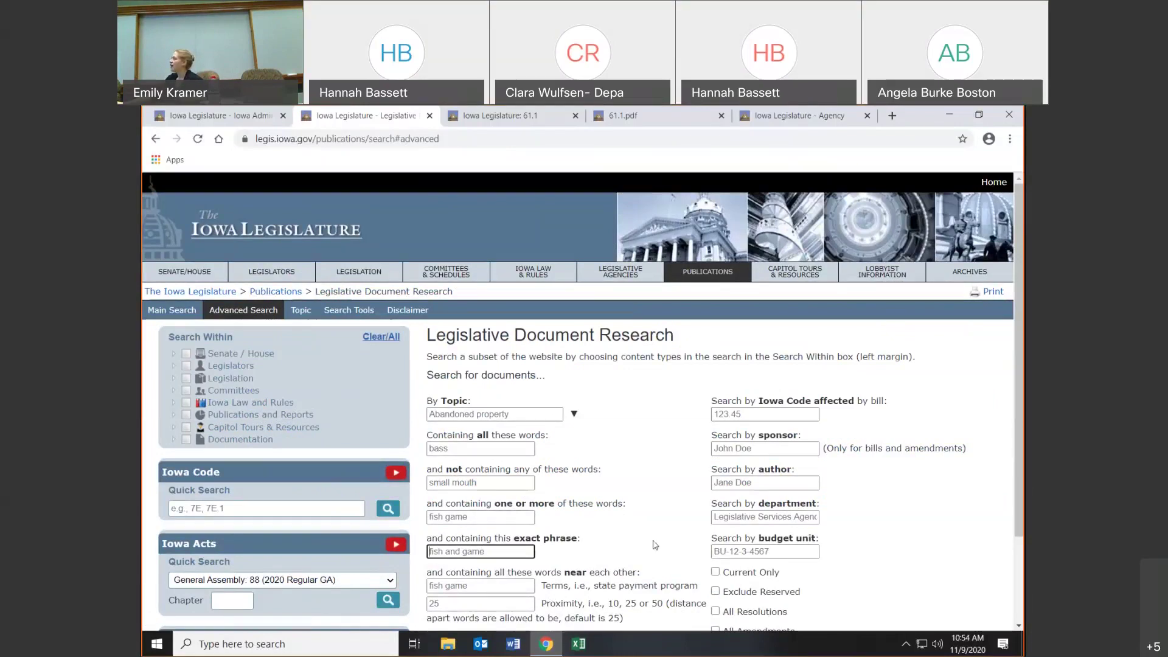
scroll(830, 543, "down", 1)
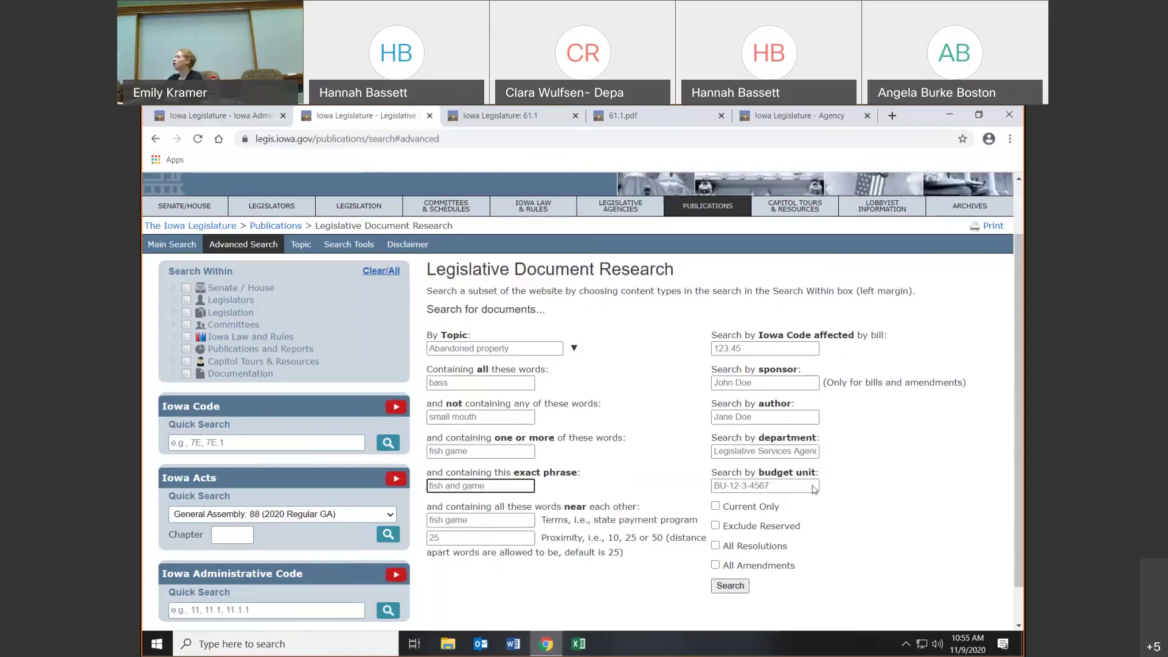
left_click(783, 346)
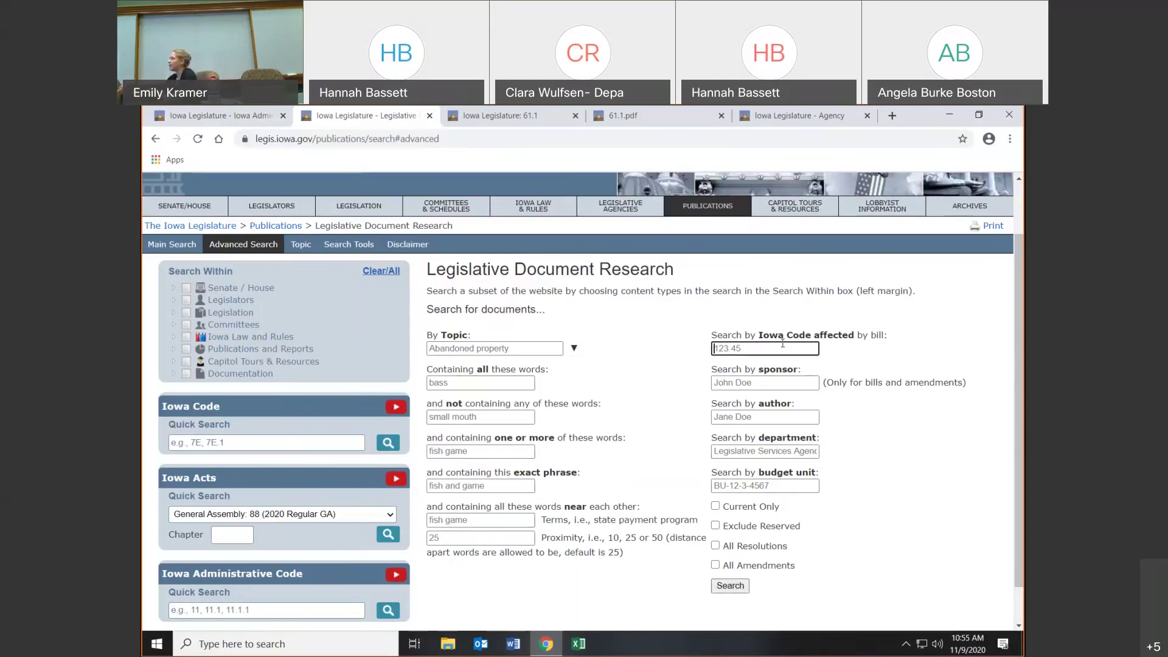
left_click(773, 380)
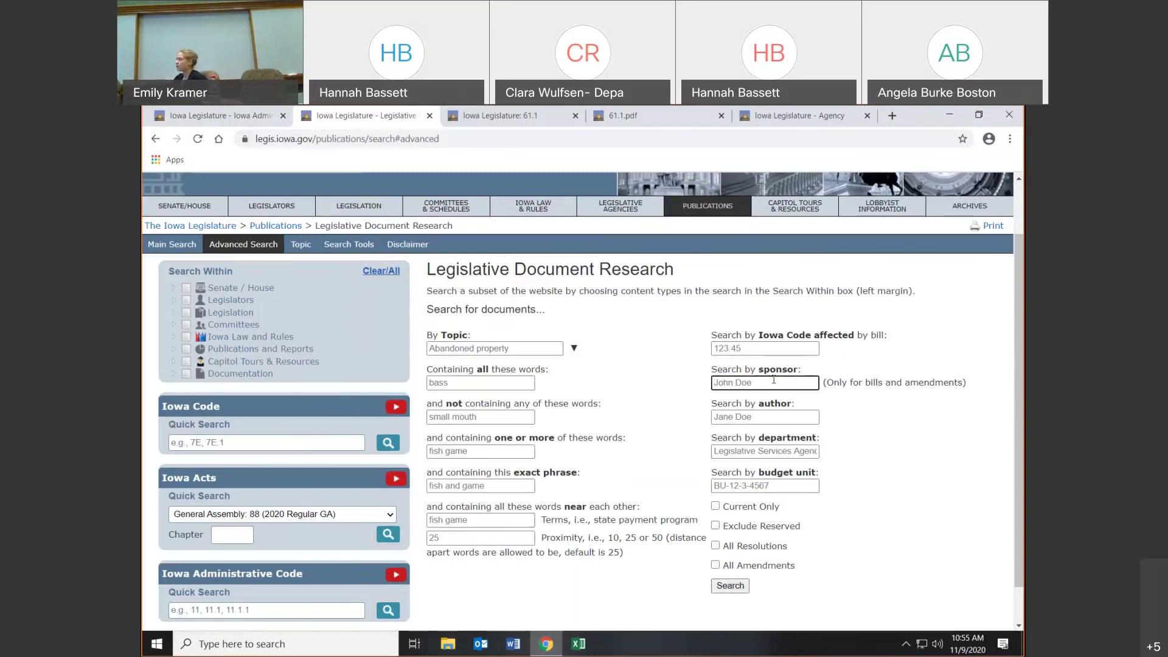
left_click(777, 415)
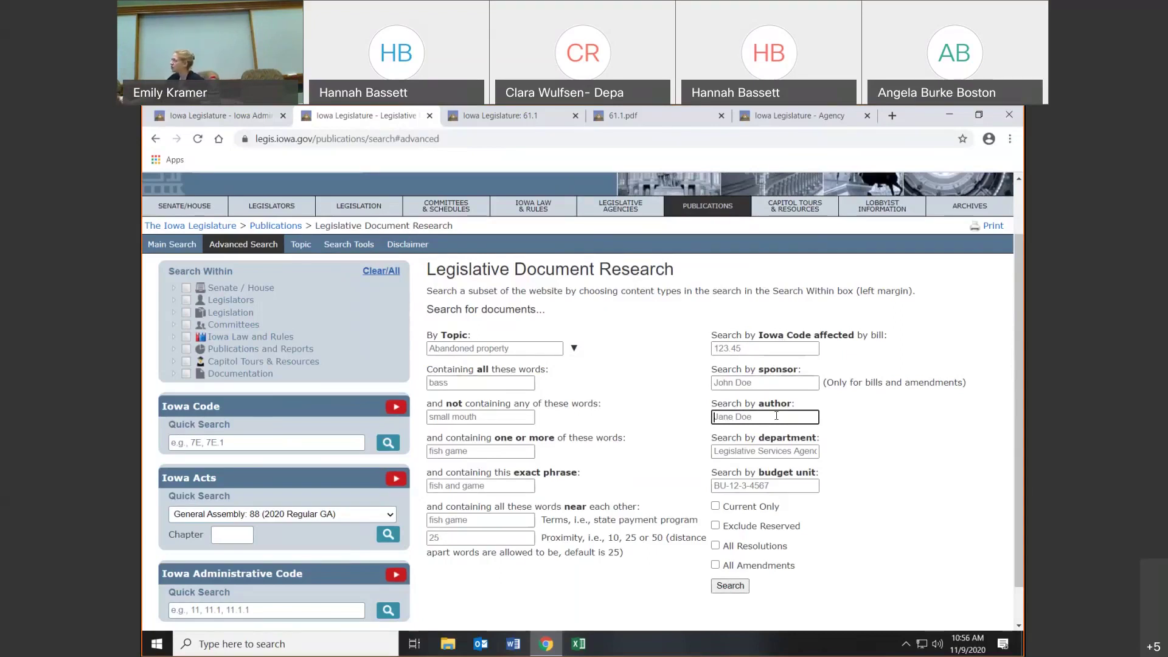
left_click(775, 451)
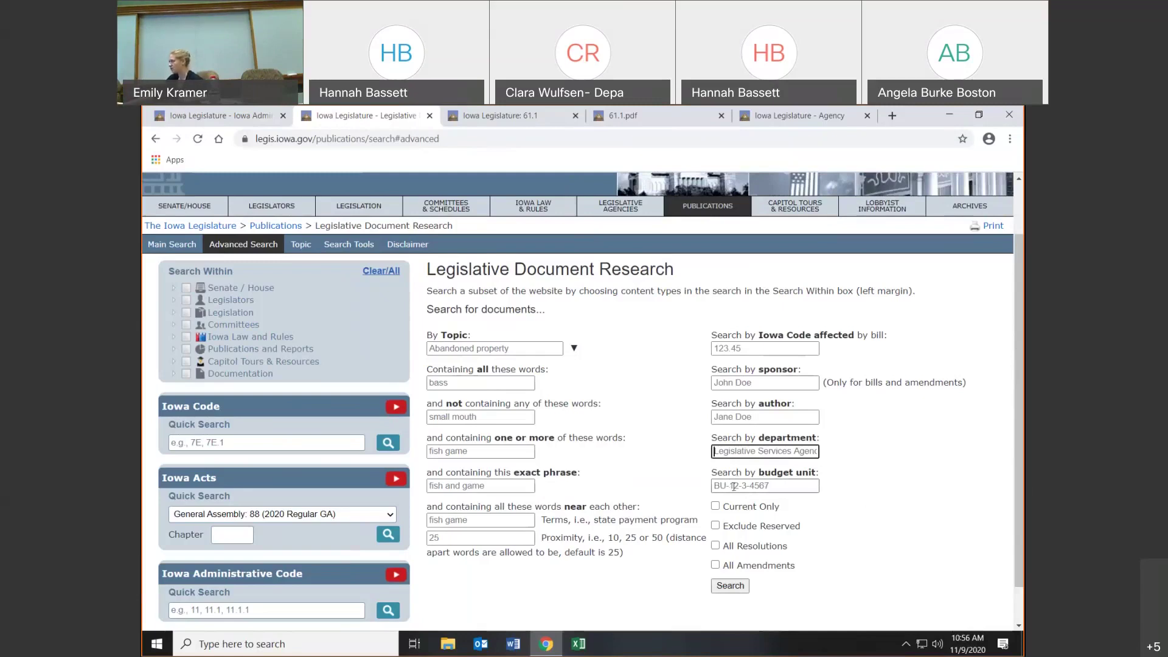
- Search current, non-reserved Iowa Administrative Code documents on Absentee voting, then open the query help guide
left_click(573, 351)
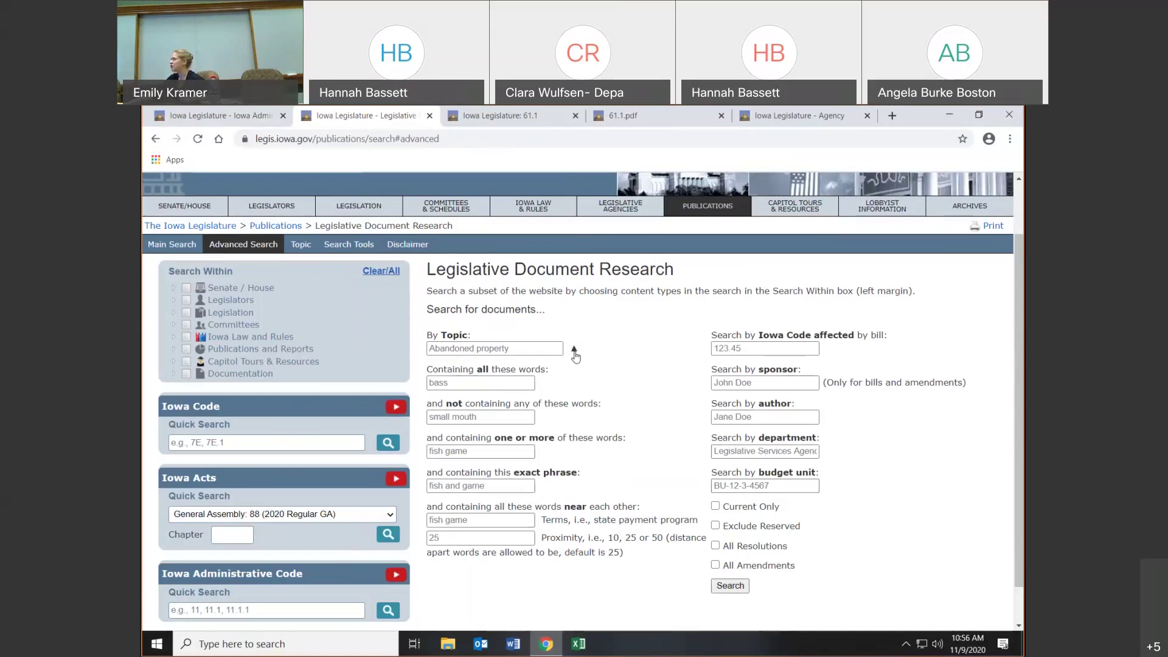
left_click(482, 504)
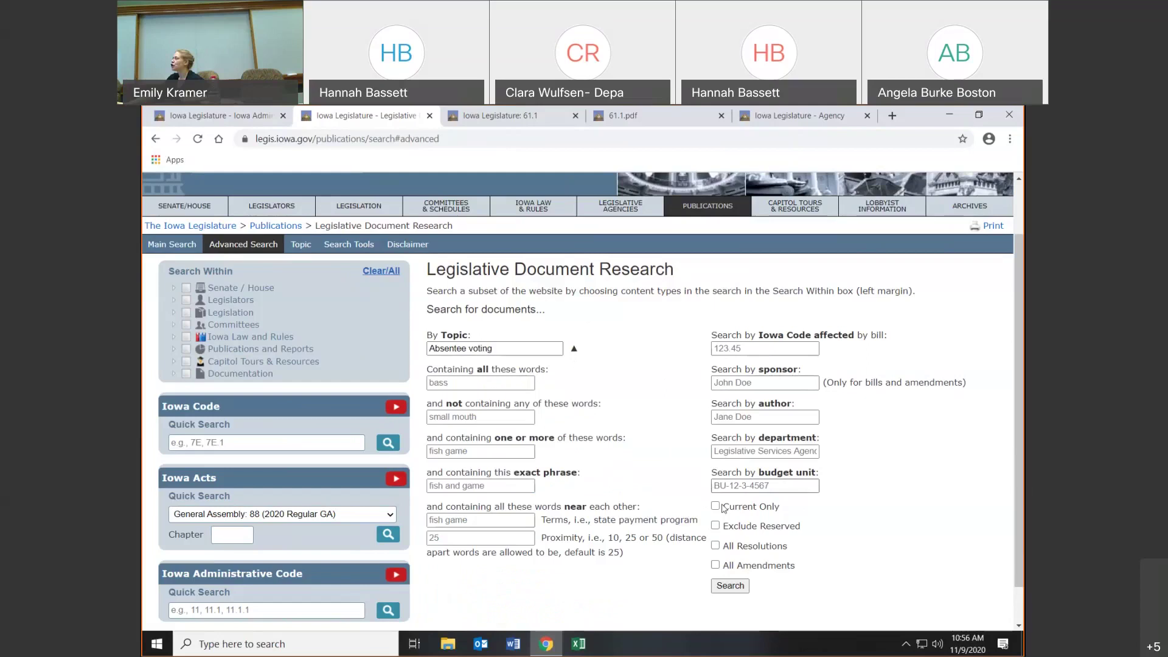
left_click(715, 506)
left_click(715, 524)
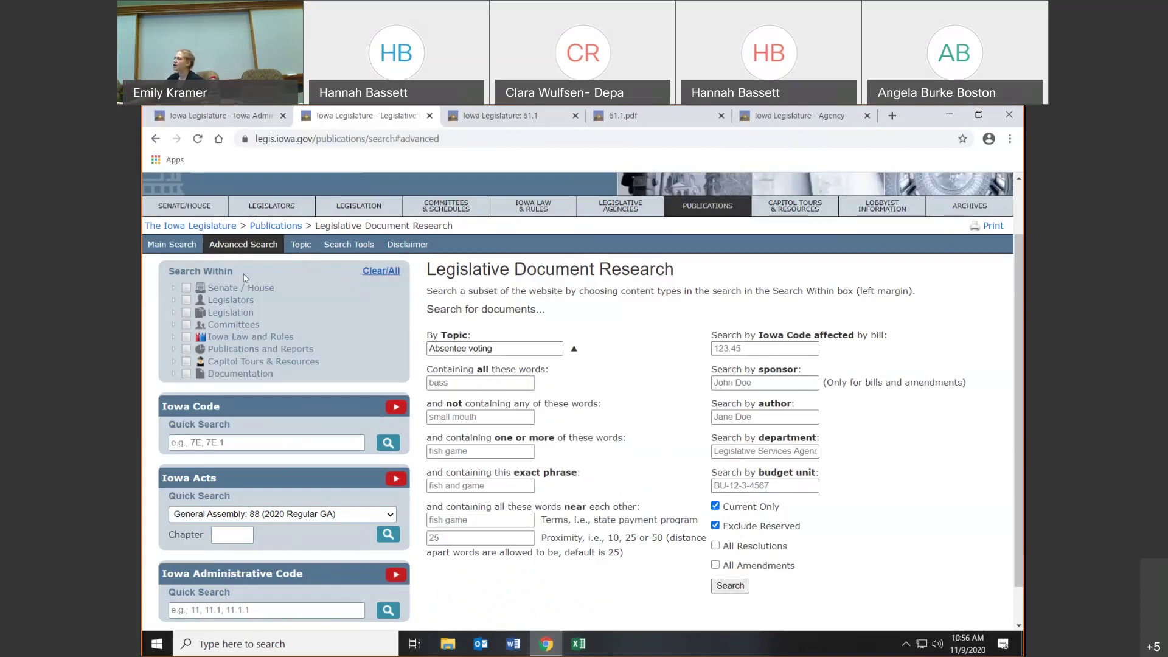
left_click(173, 337)
left_click(192, 374)
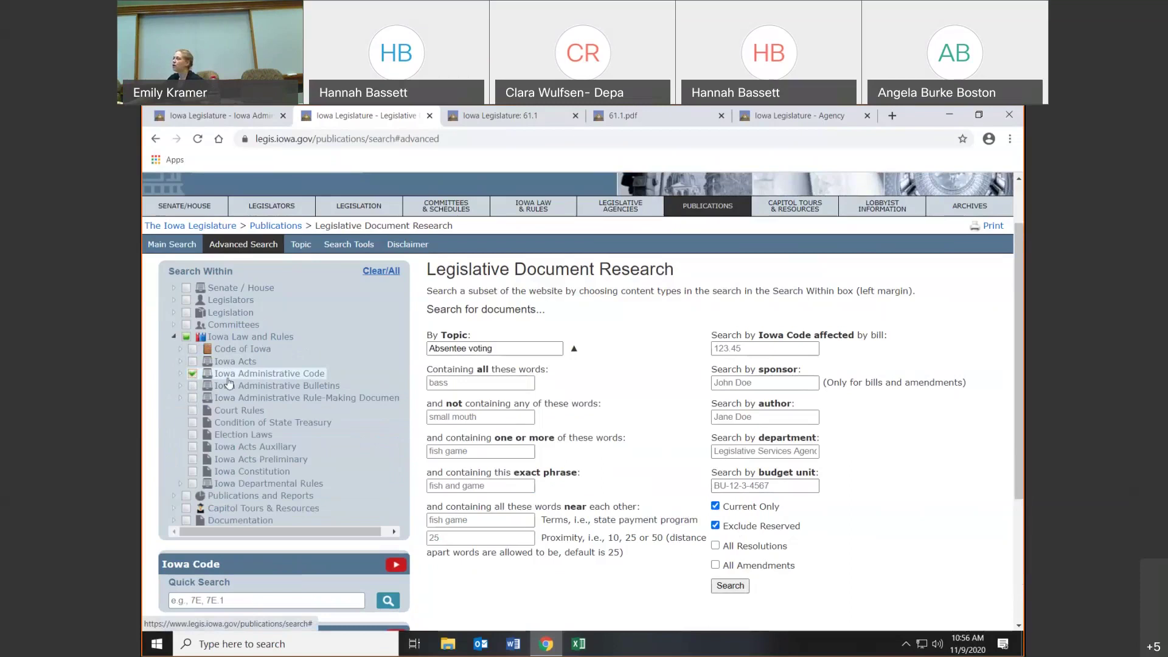
left_click(732, 587)
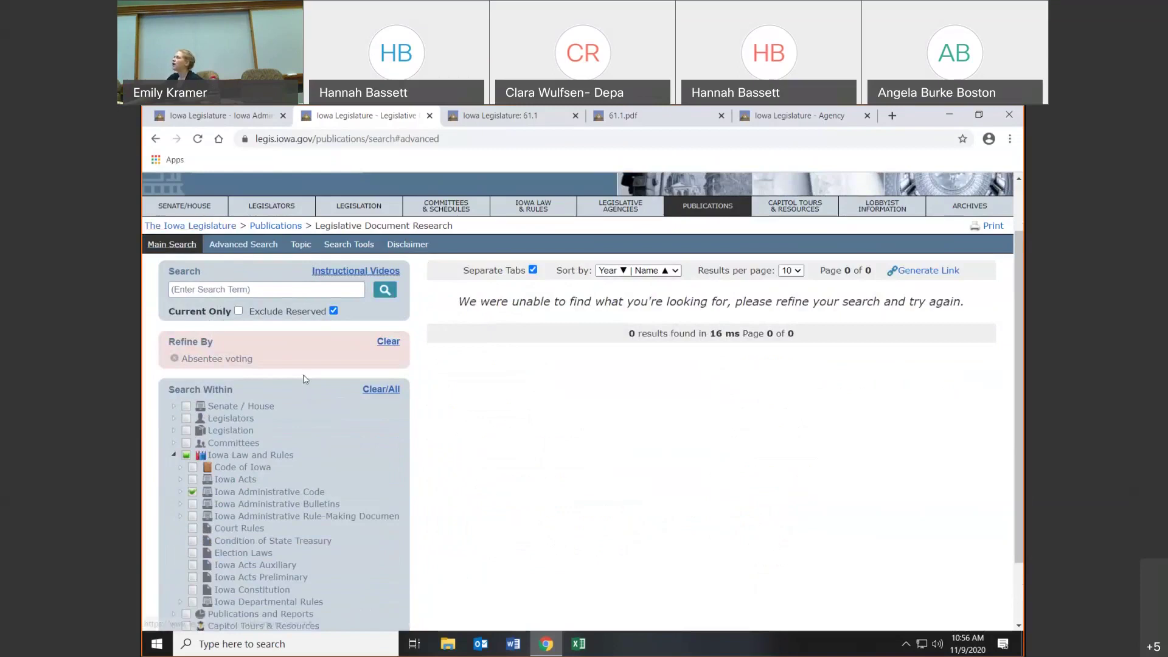
left_click(363, 246)
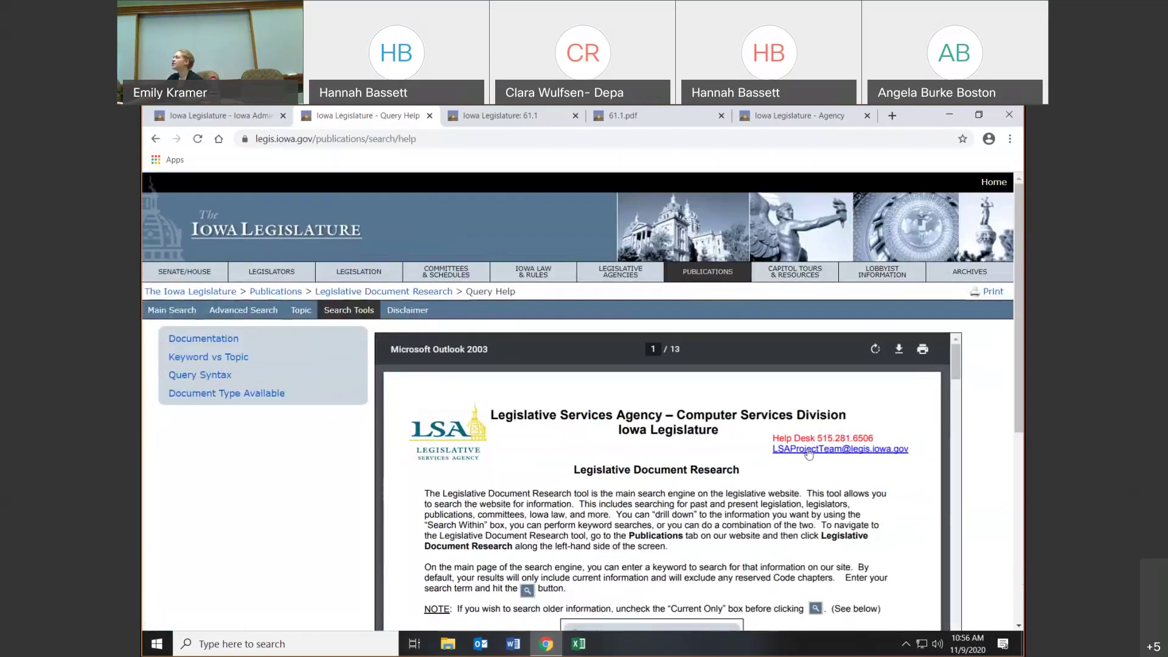
- Look through the Query Help guide and read the Formats for SOLR Documents HTML-versus-PDF sheet
scroll(740, 481, "down", 3)
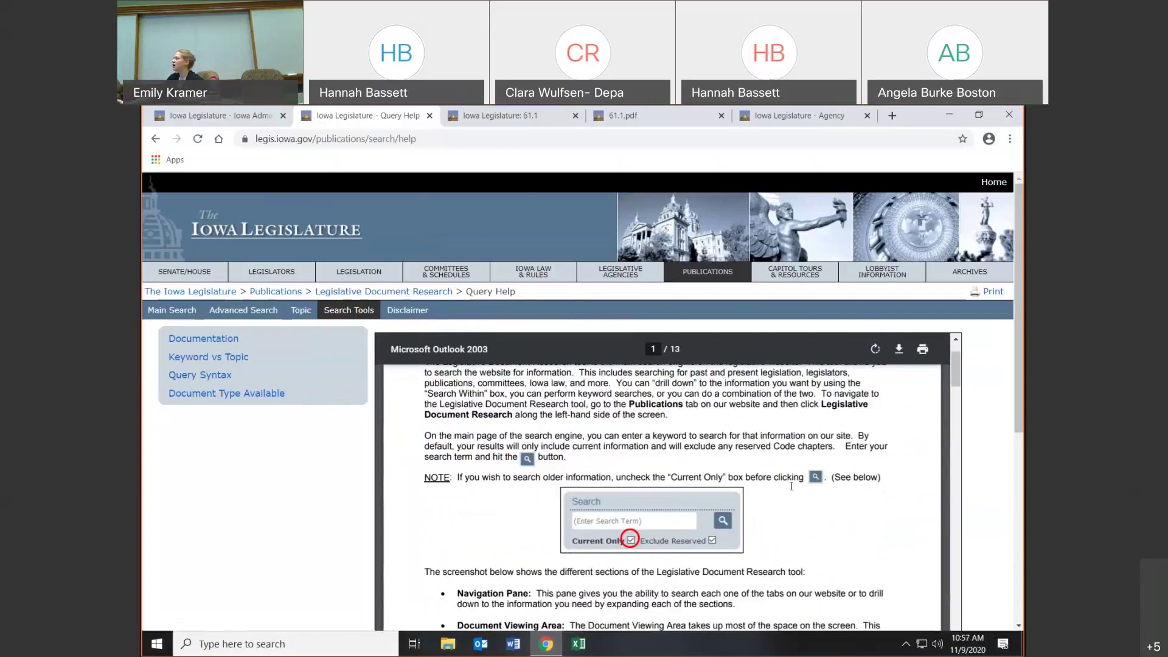
scroll(792, 486, "down", 10)
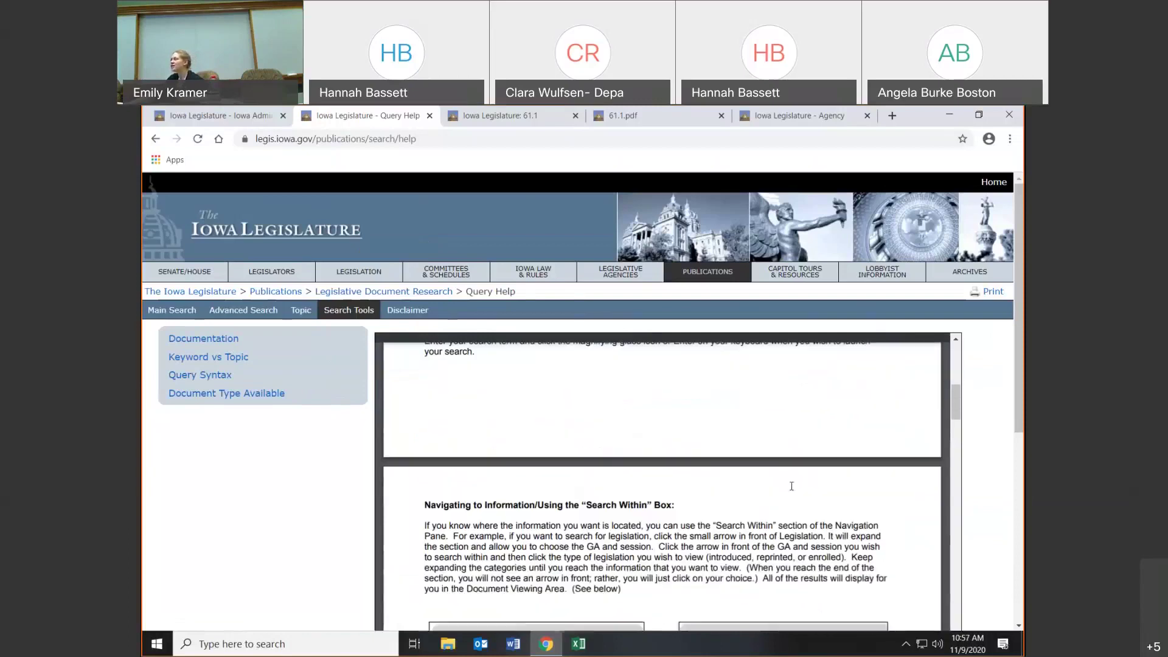
scroll(791, 486, "down", 8)
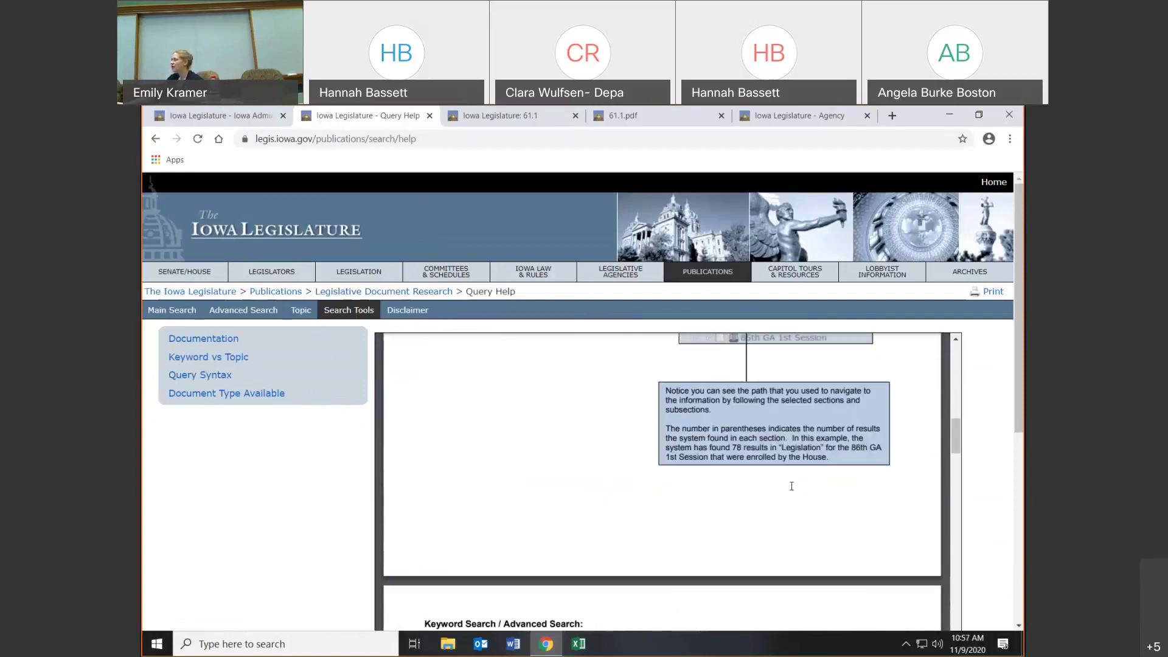
scroll(792, 486, "up", 5)
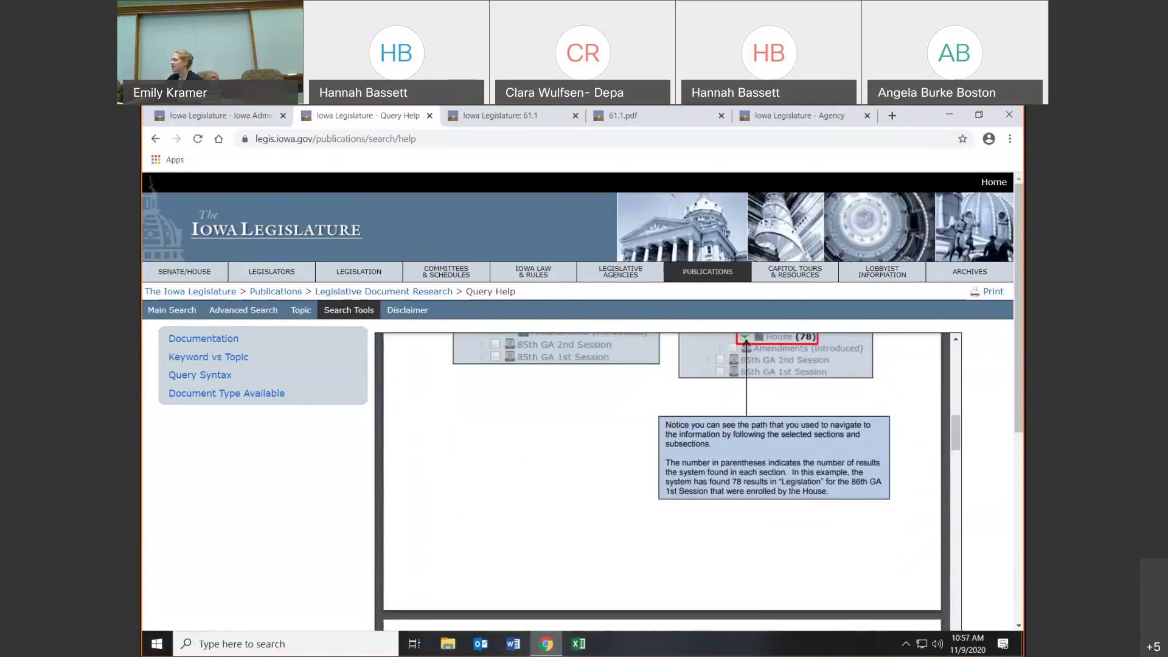
scroll(791, 486, "up", 15)
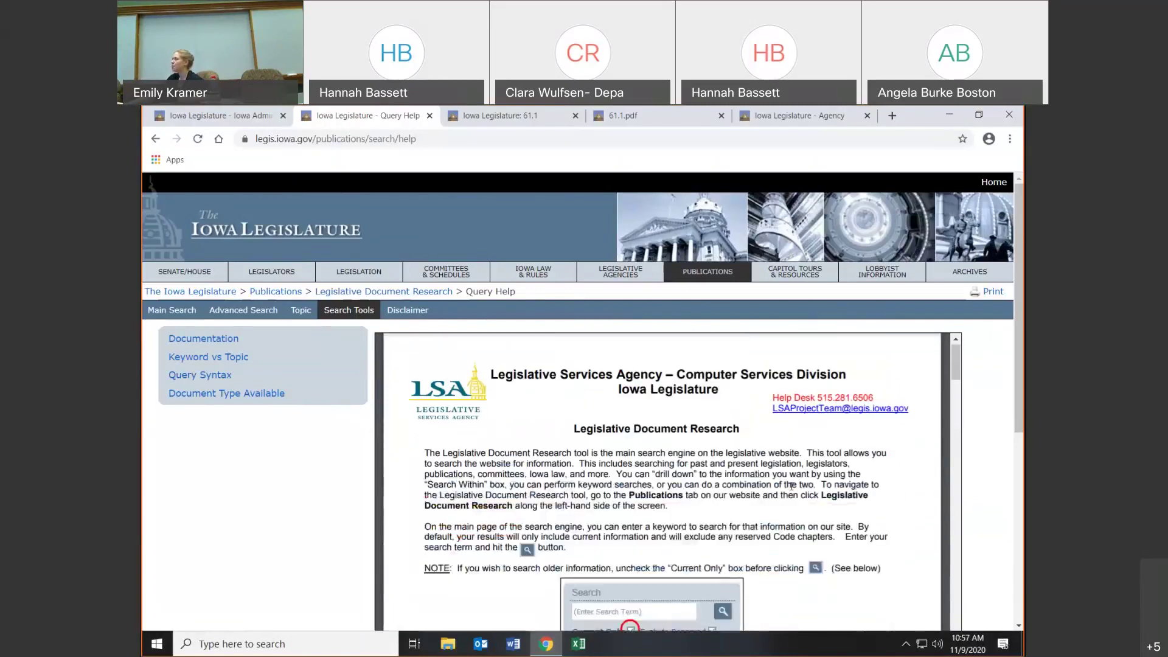
left_click(244, 394)
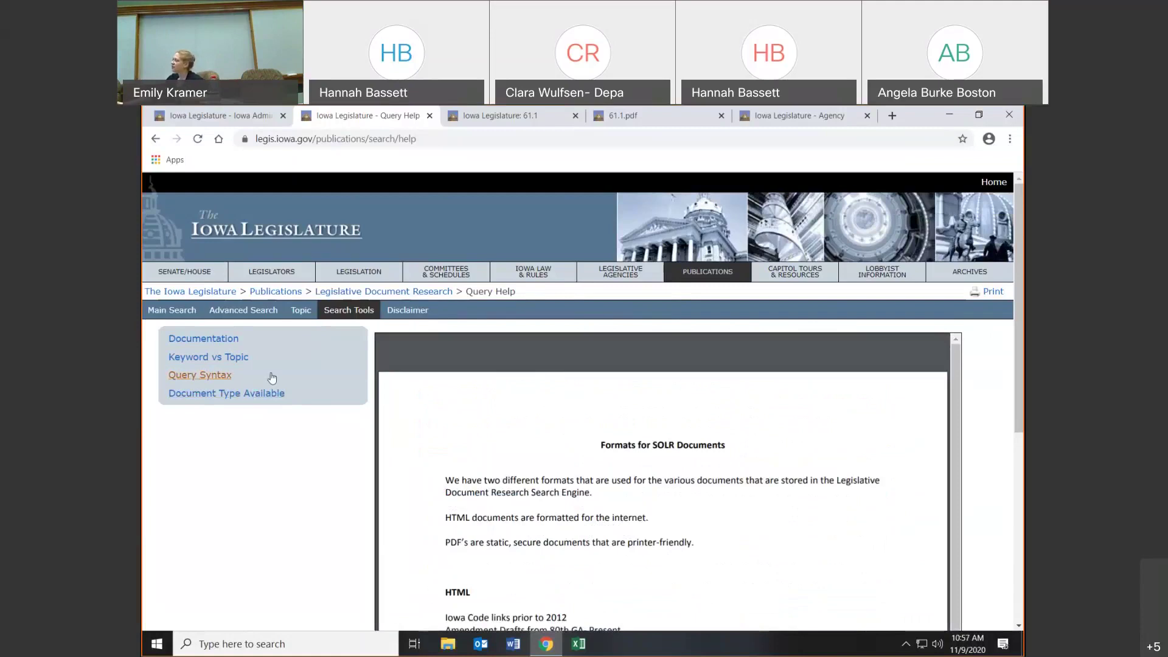
scroll(659, 405, "down", 3)
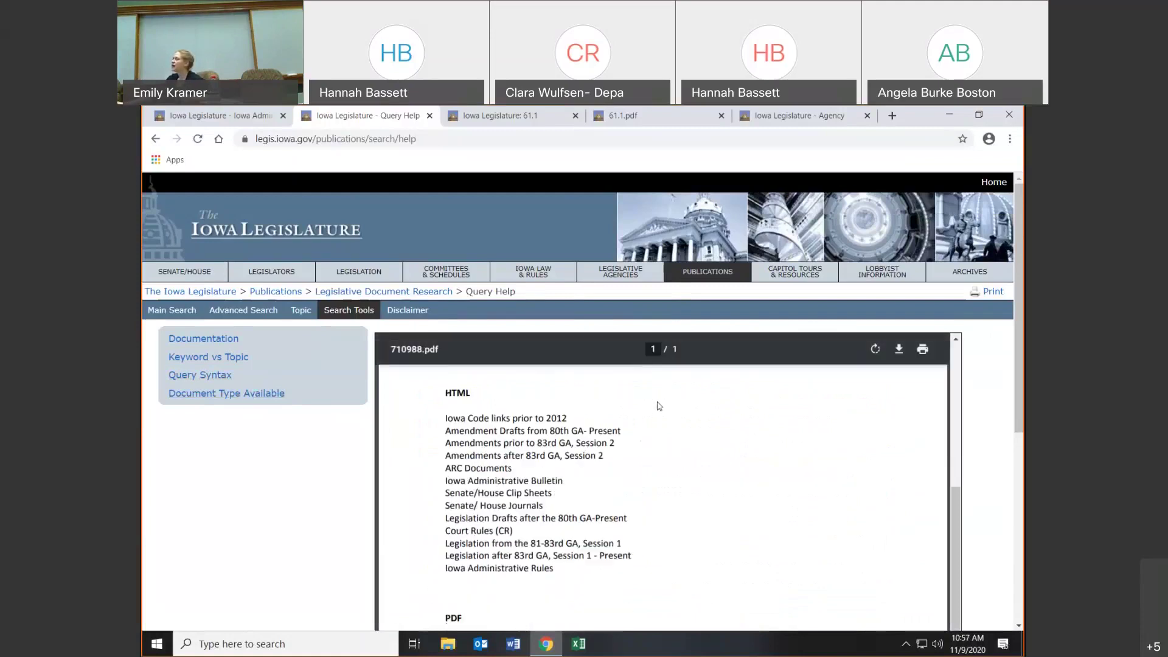
scroll(659, 406, "down", 2)
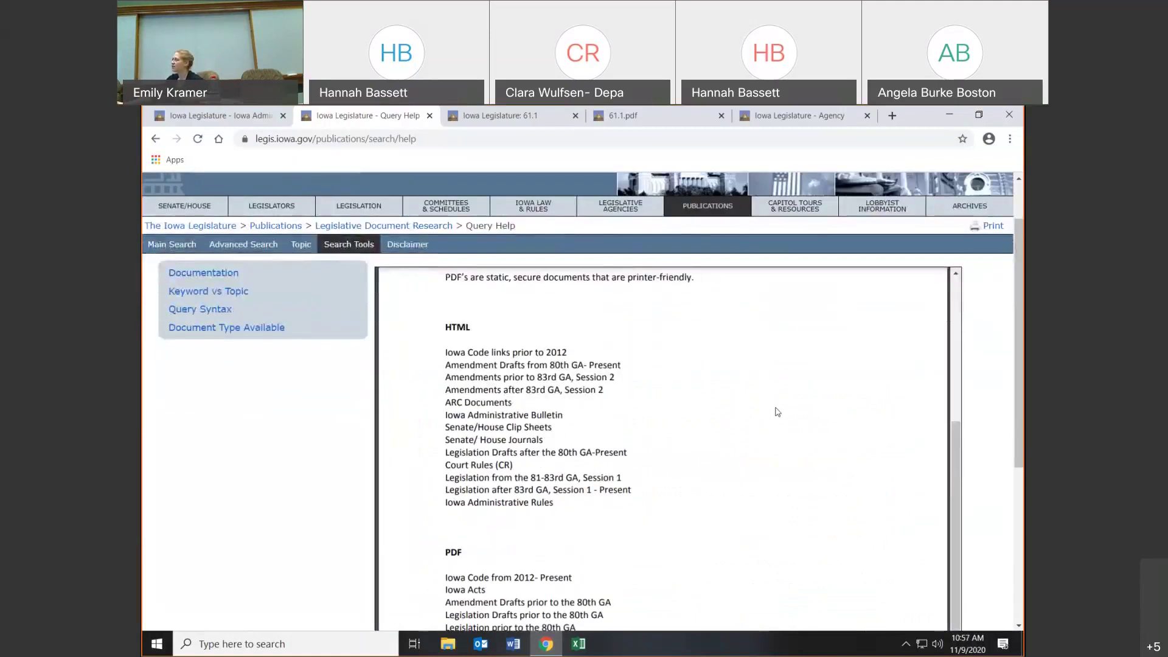
scroll(797, 452, "down", 3)
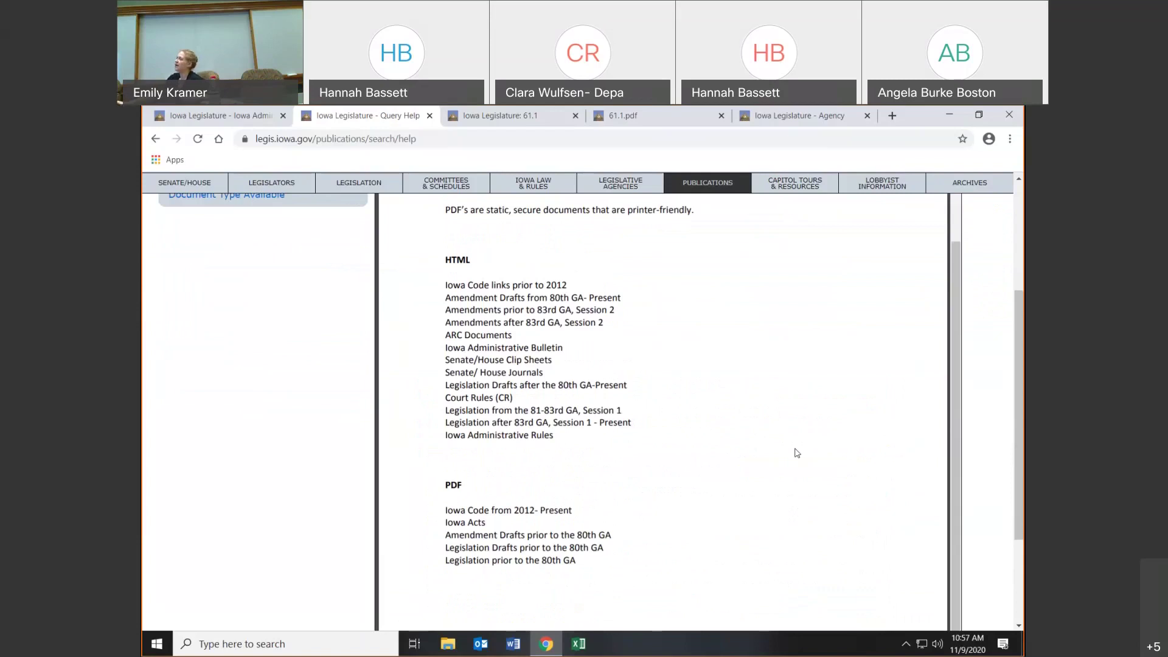
scroll(797, 453, "up", 2)
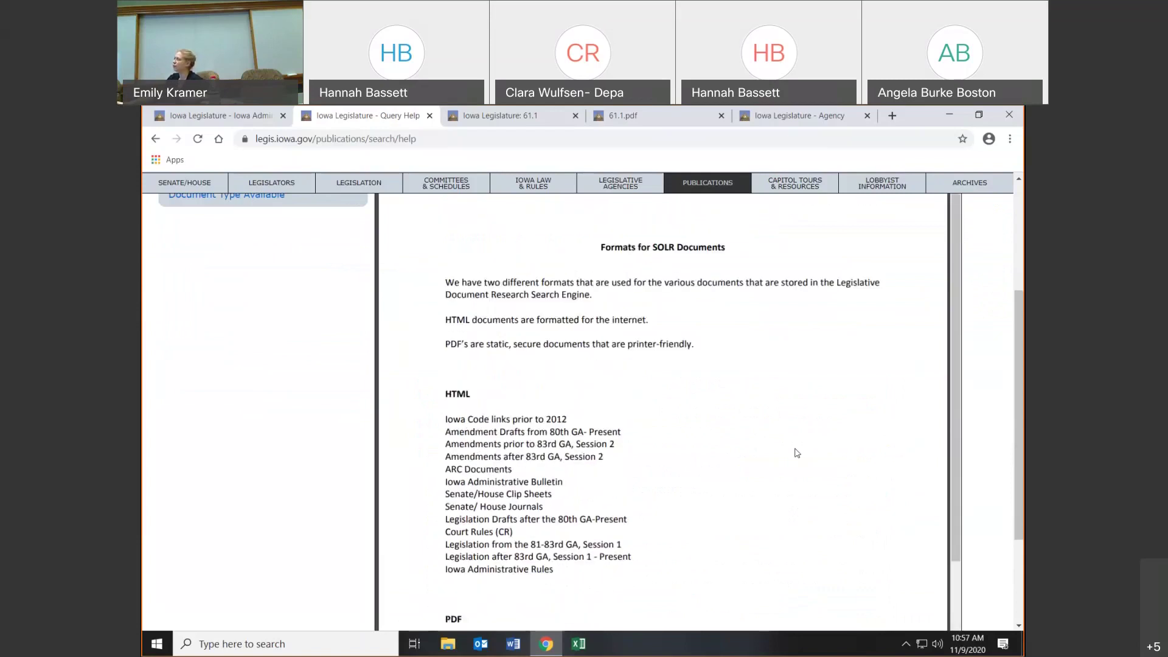
scroll(797, 453, "up", 3)
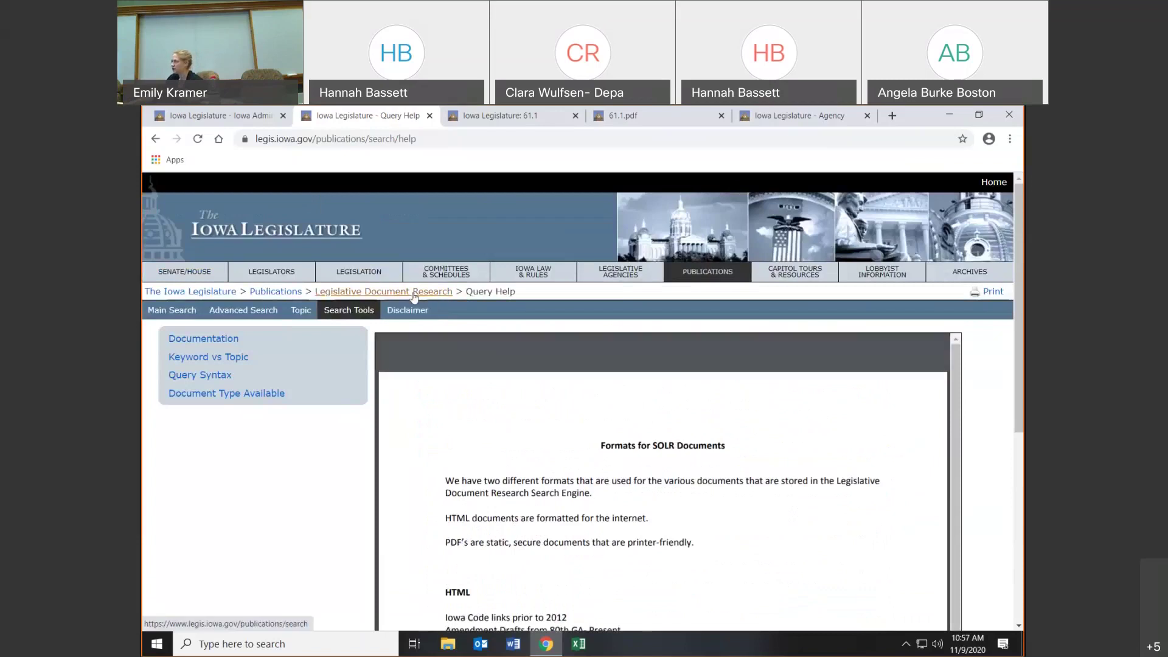
- Filter document research to the Education category and expand the Committees and Standings & Joint Approps groups
left_click(414, 292)
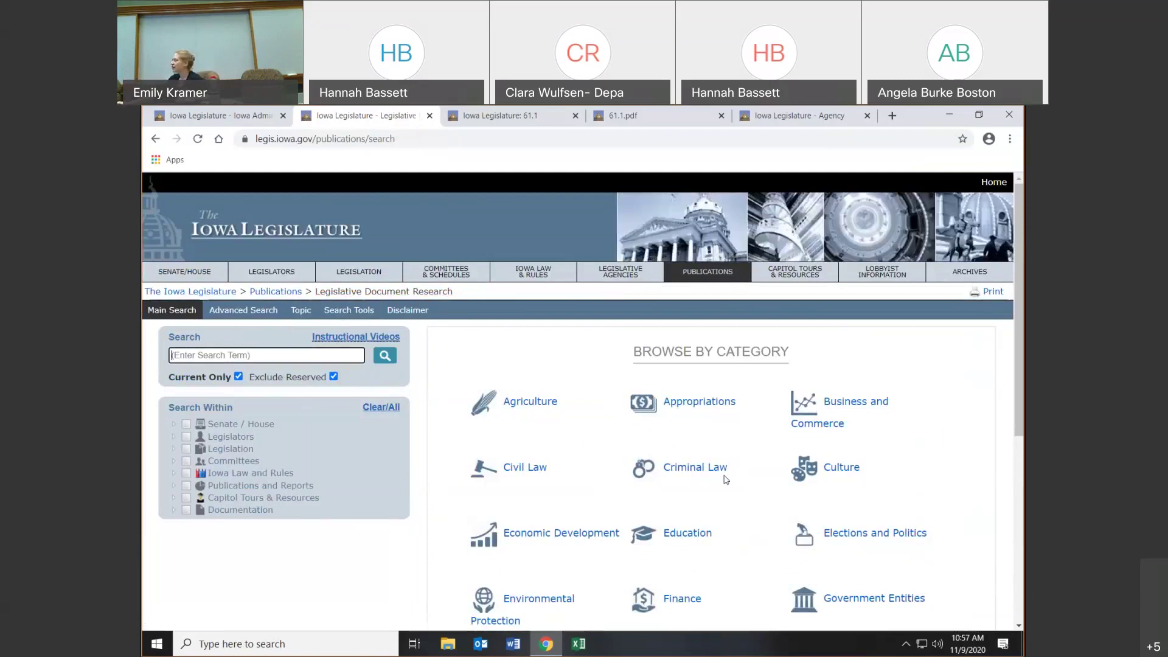
left_click(686, 533)
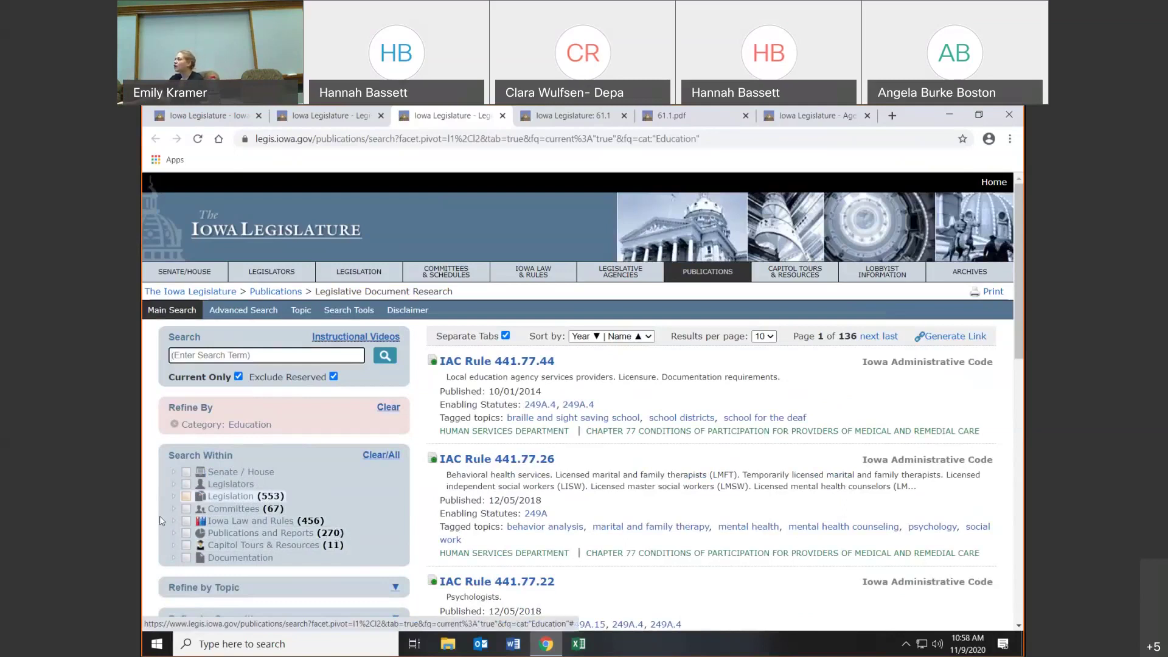
left_click(174, 509)
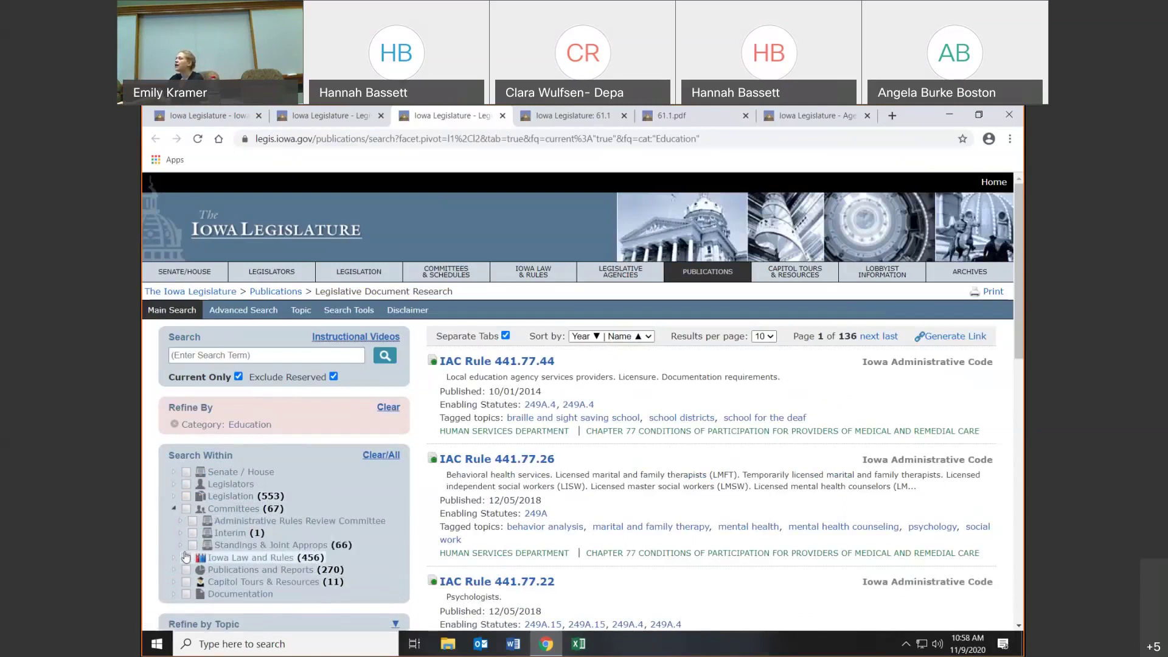
left_click(180, 545)
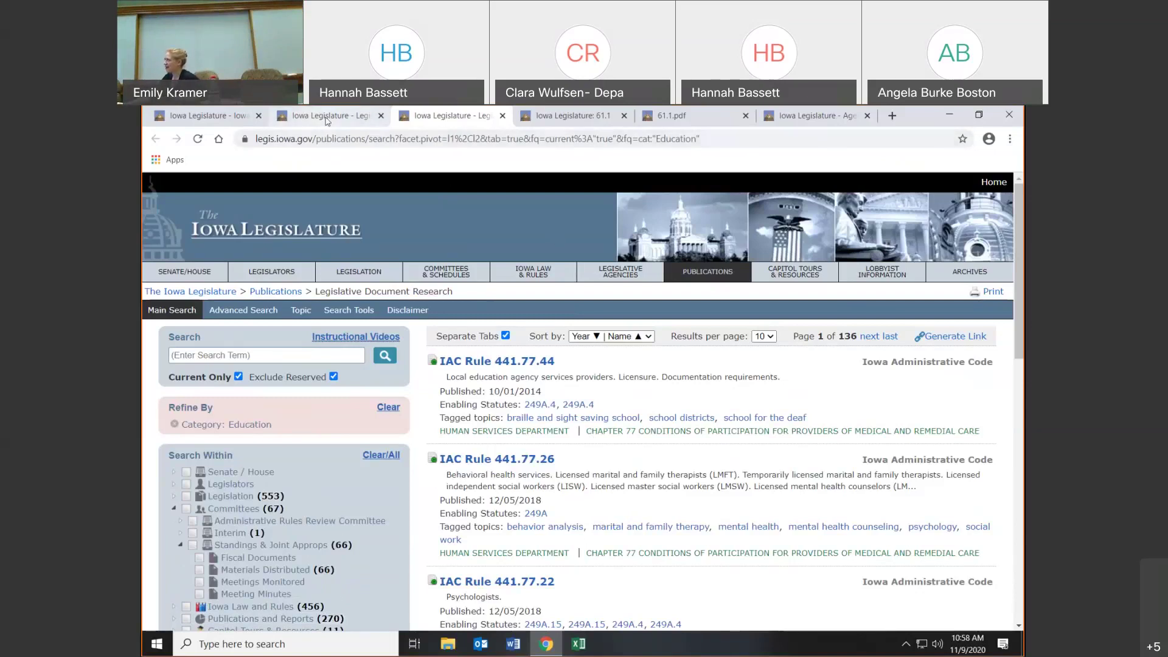
- Close both document research tabs and the rule 61.1 page and PDF, returning to Iowa Administrative Rules
left_click(383, 120)
left_click(383, 120)
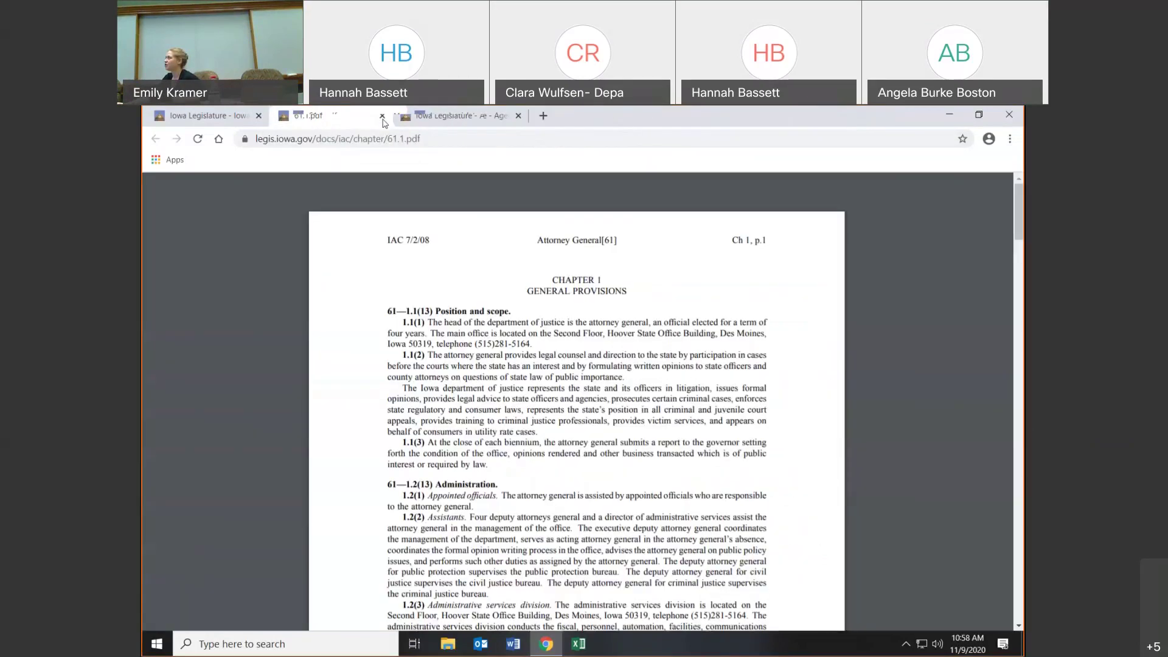
left_click(381, 117)
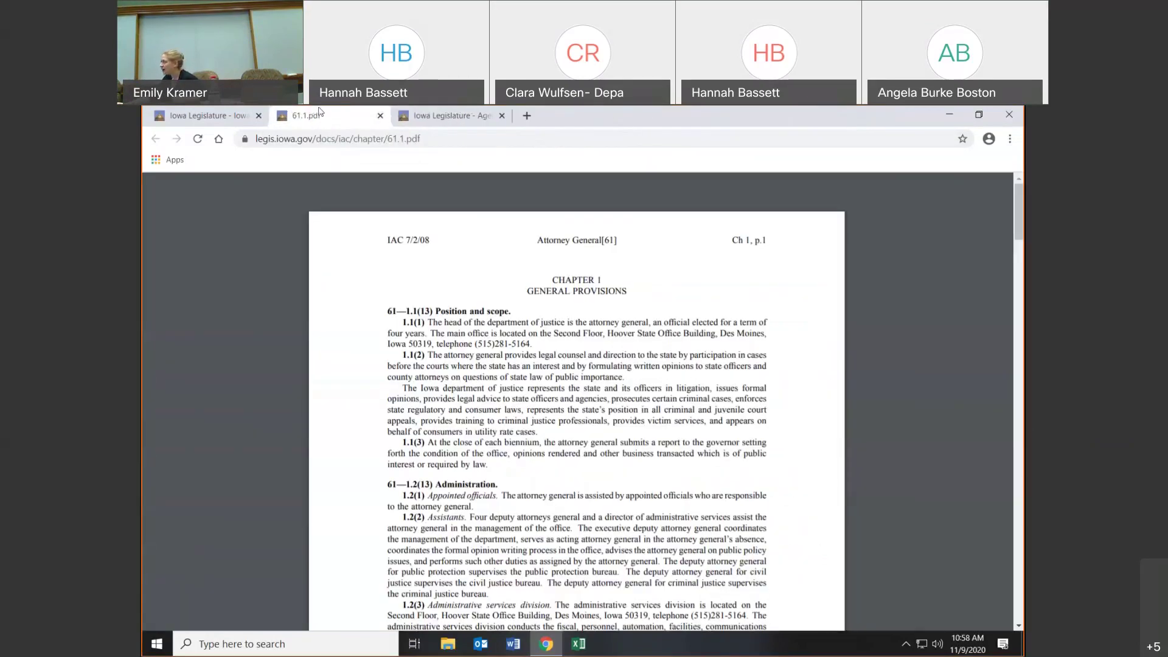
left_click(381, 116)
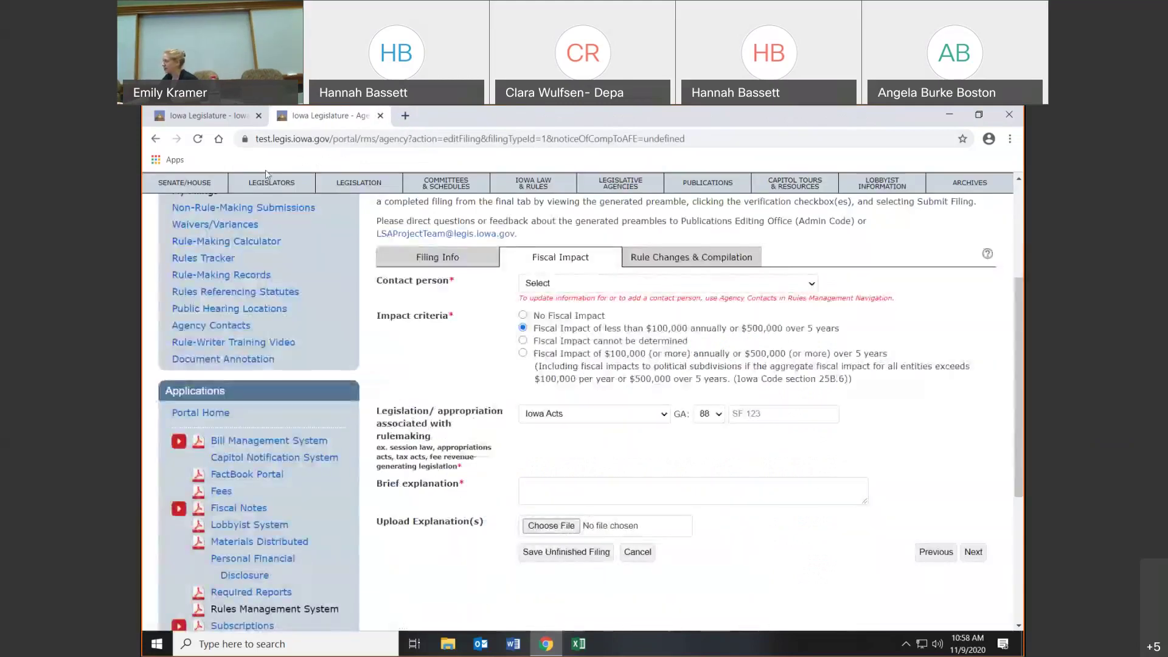
key("ctrl+Tab")
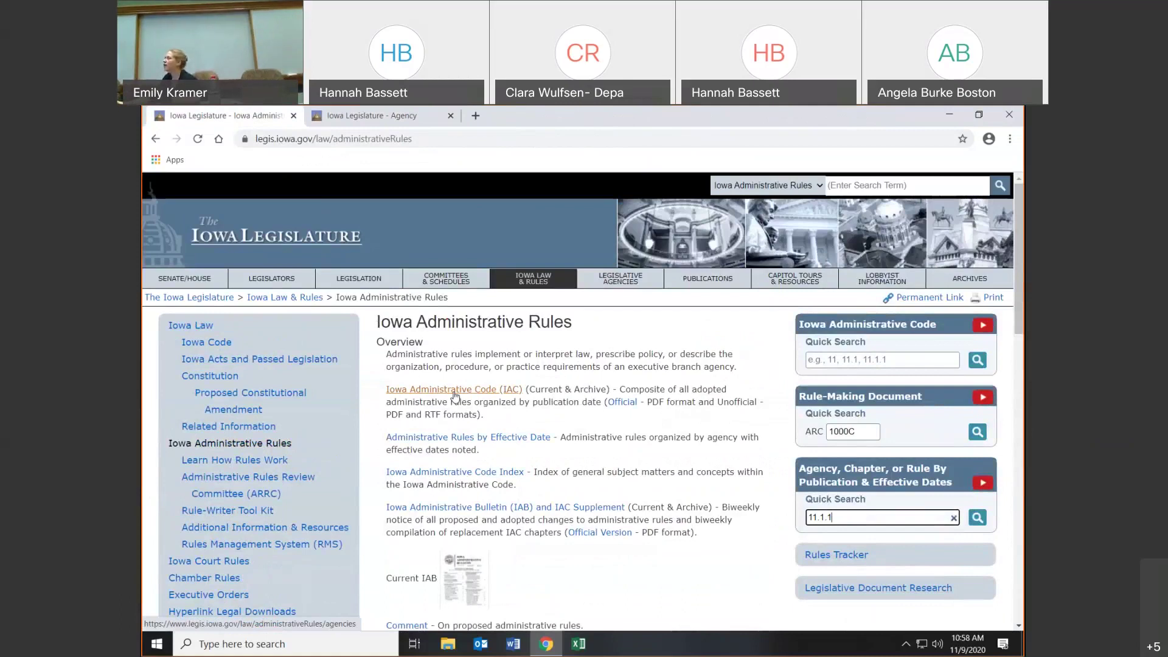
- Open the 11/04/2020 Iowa Administrative Code agency list and expand its year selector
left_click(454, 392)
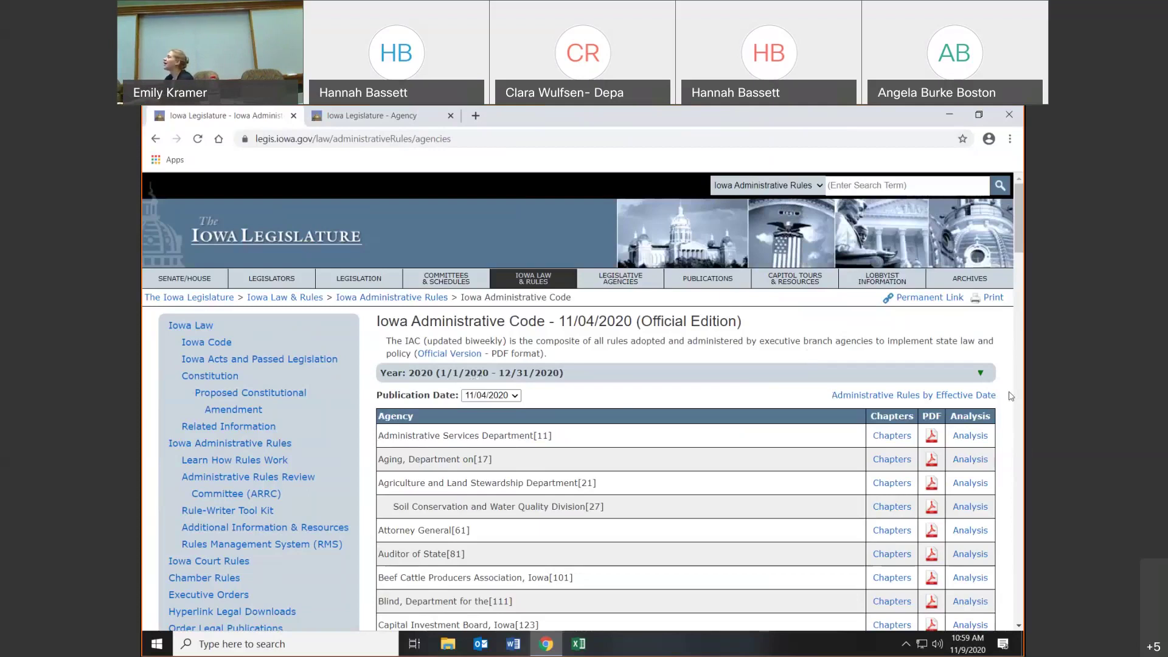
left_click(980, 375)
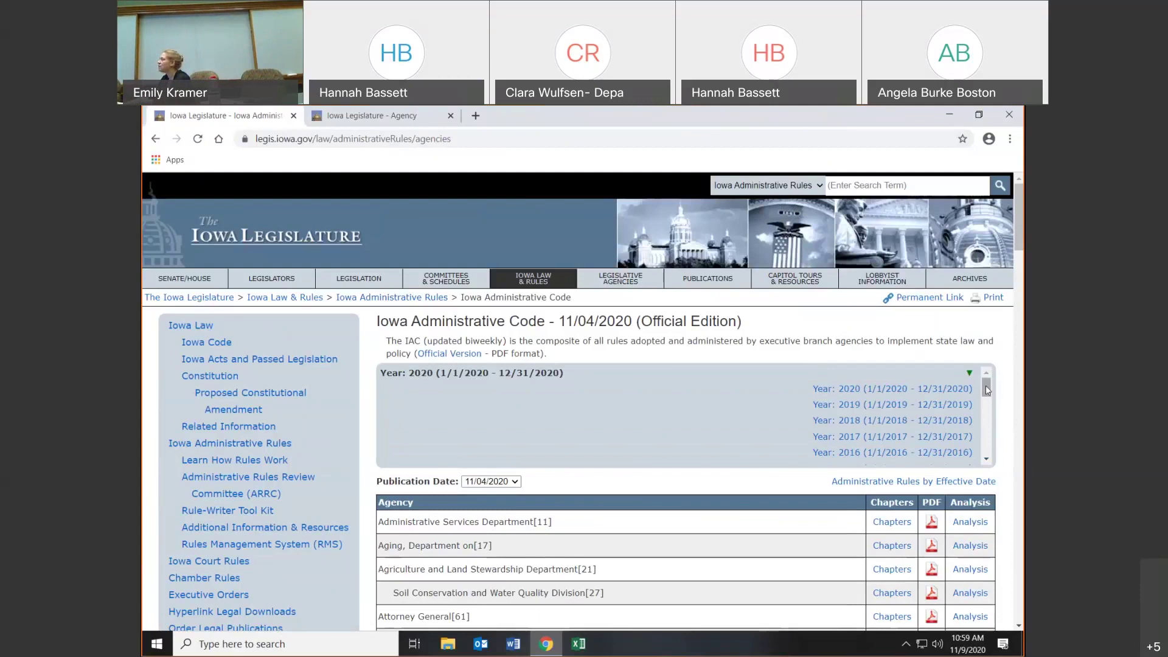
- Switch the Administrative Code to the 2007 archive, view the 12/19/2007 agency PDF, then close it
left_click_drag(987, 389, 989, 414)
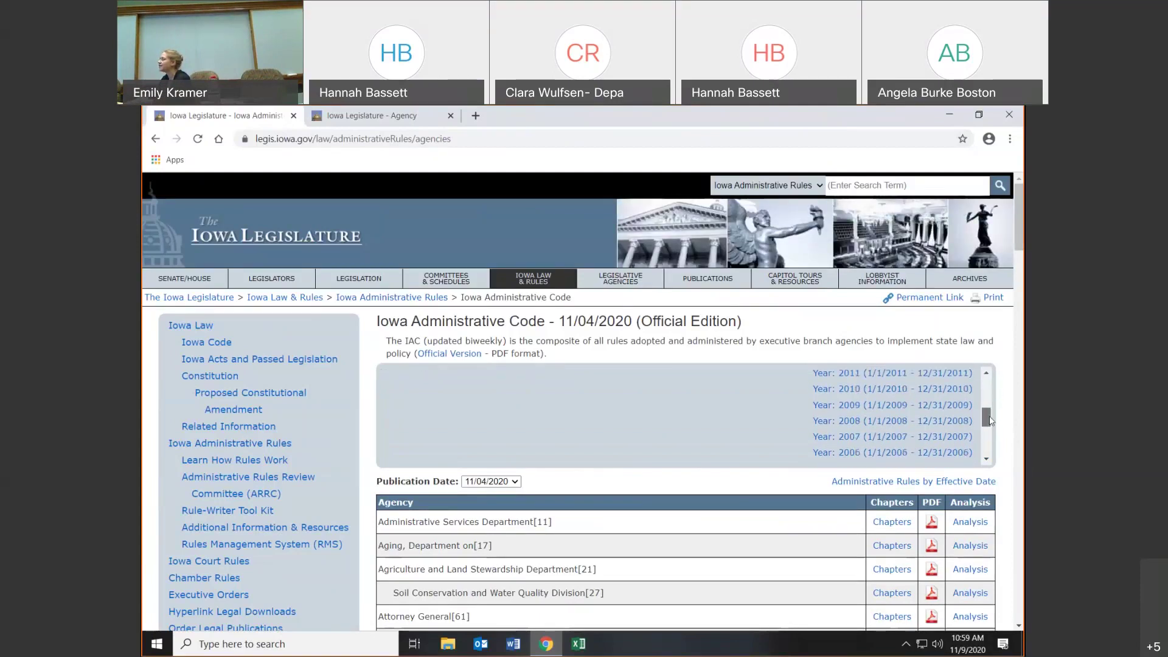
left_click(886, 437)
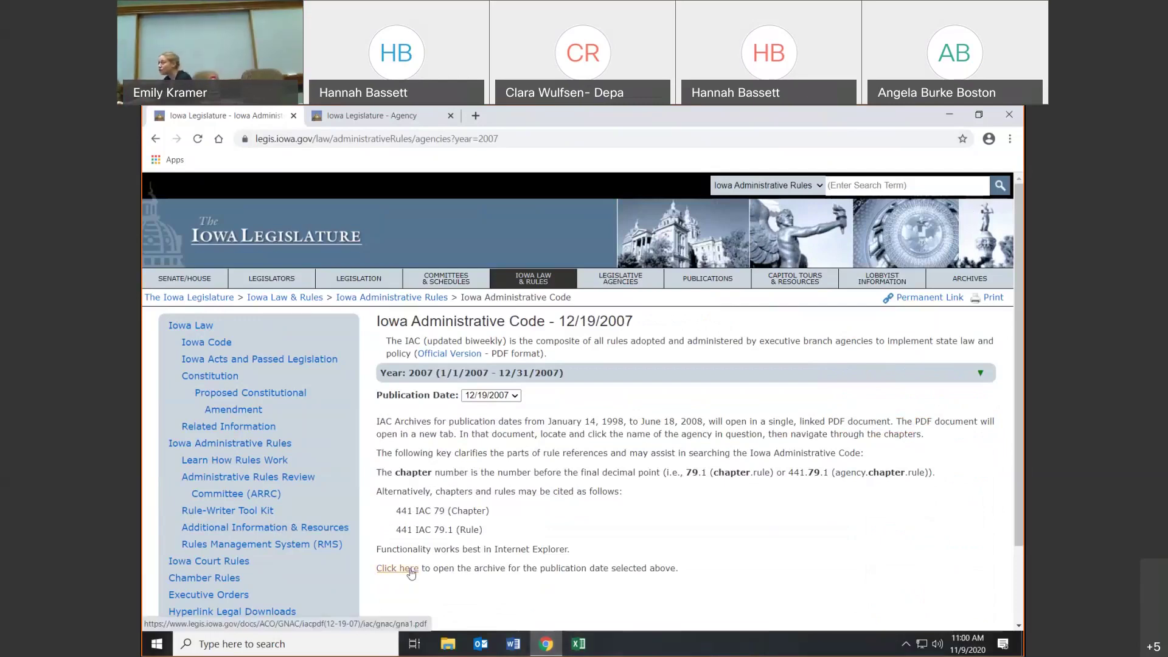
left_click(410, 571)
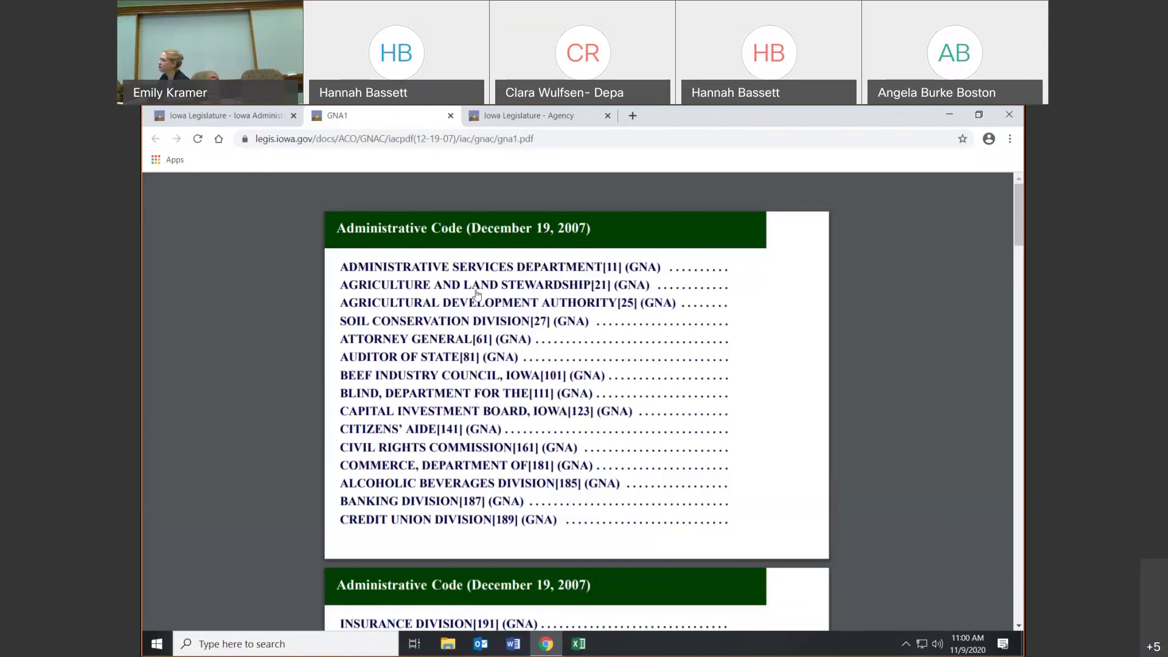
left_click(451, 116)
left_click(539, 374)
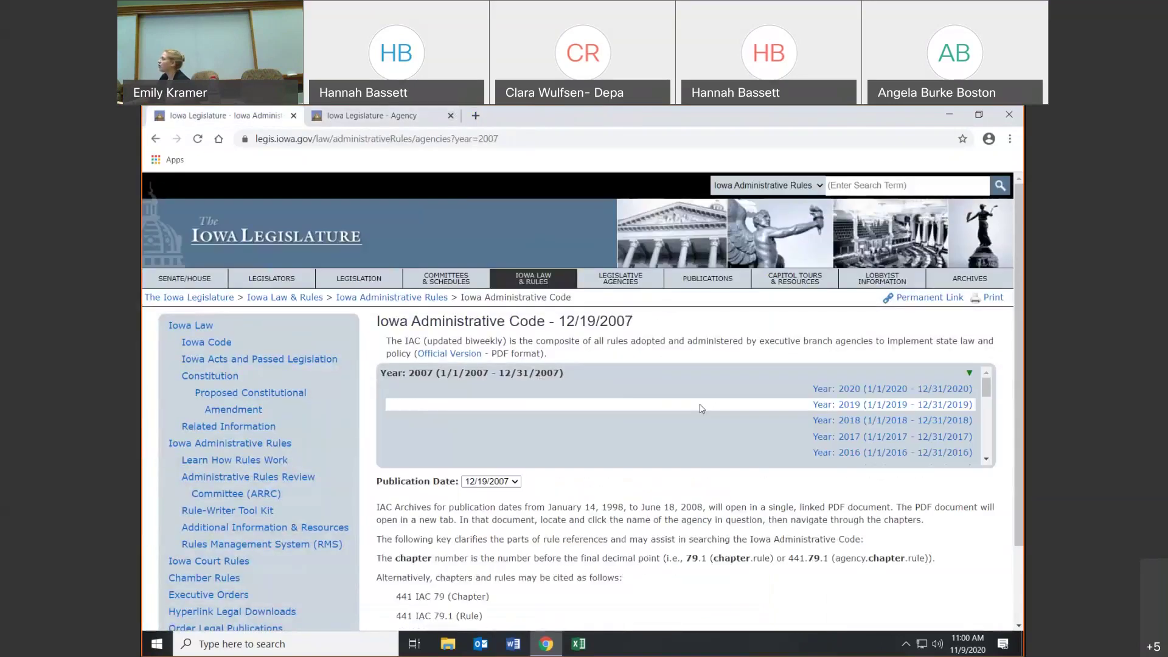
- Load the 09/23/2020 Administrative Code edition and open its rules listed by effective date
left_click(803, 388)
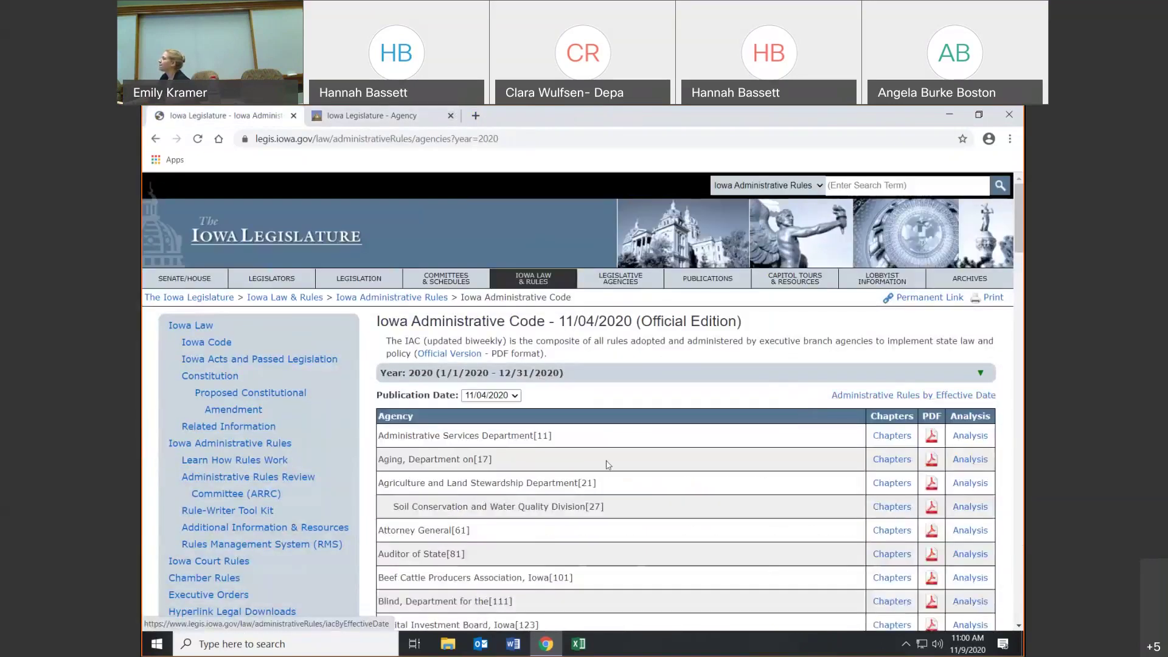
left_click(515, 397)
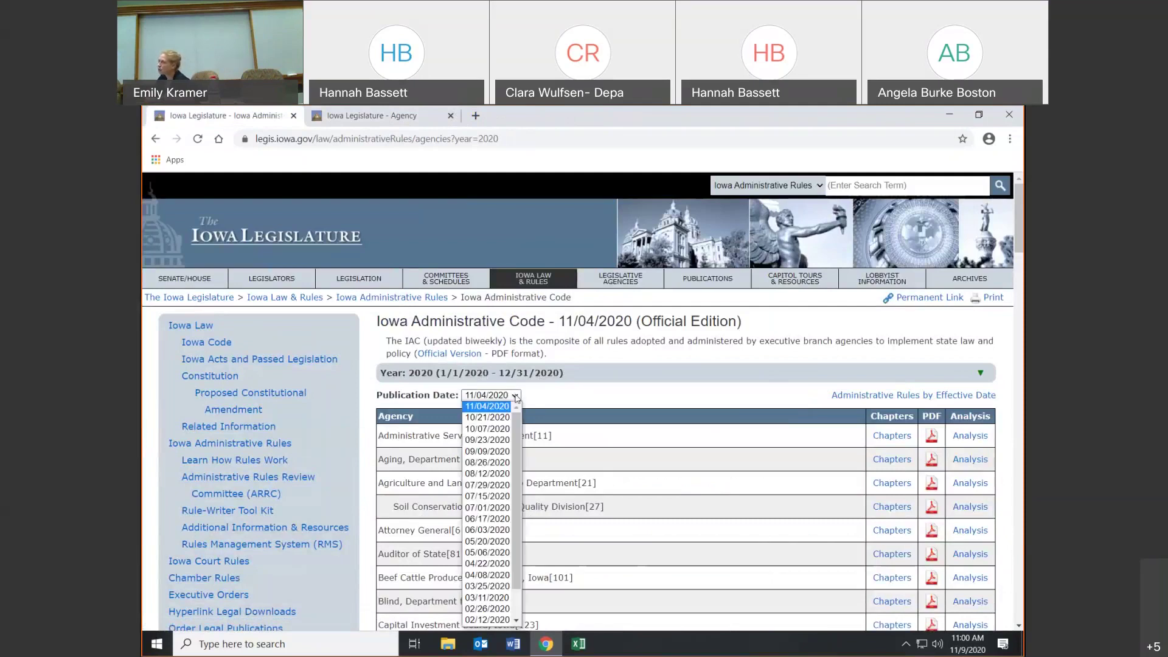
left_click(489, 446)
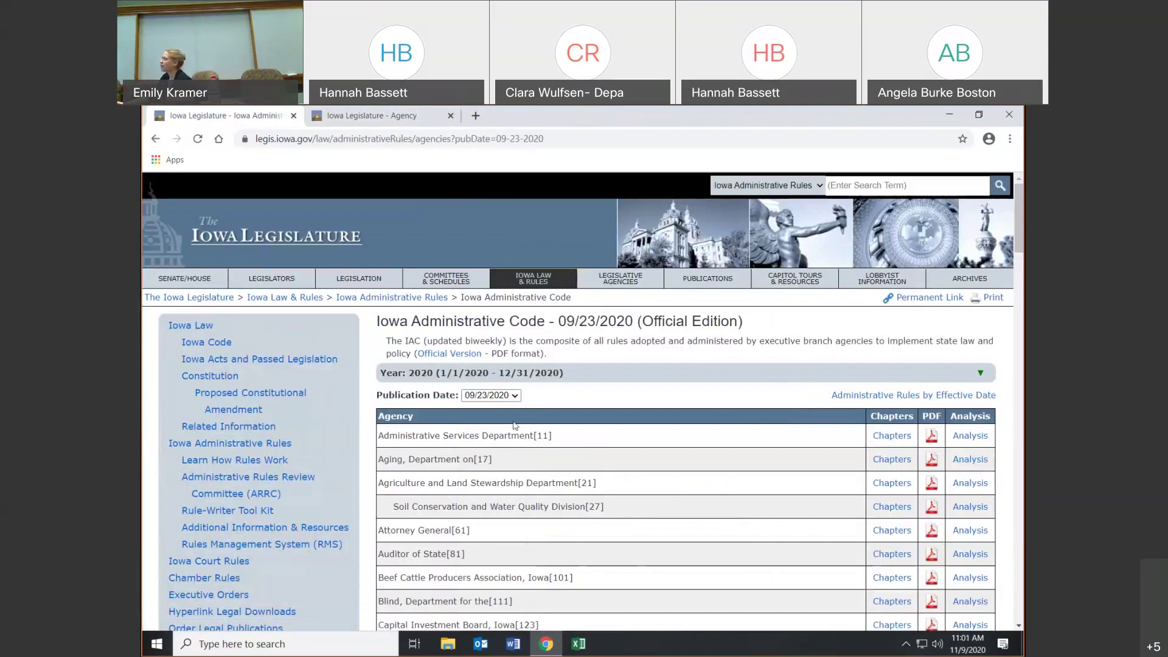
left_click(951, 402)
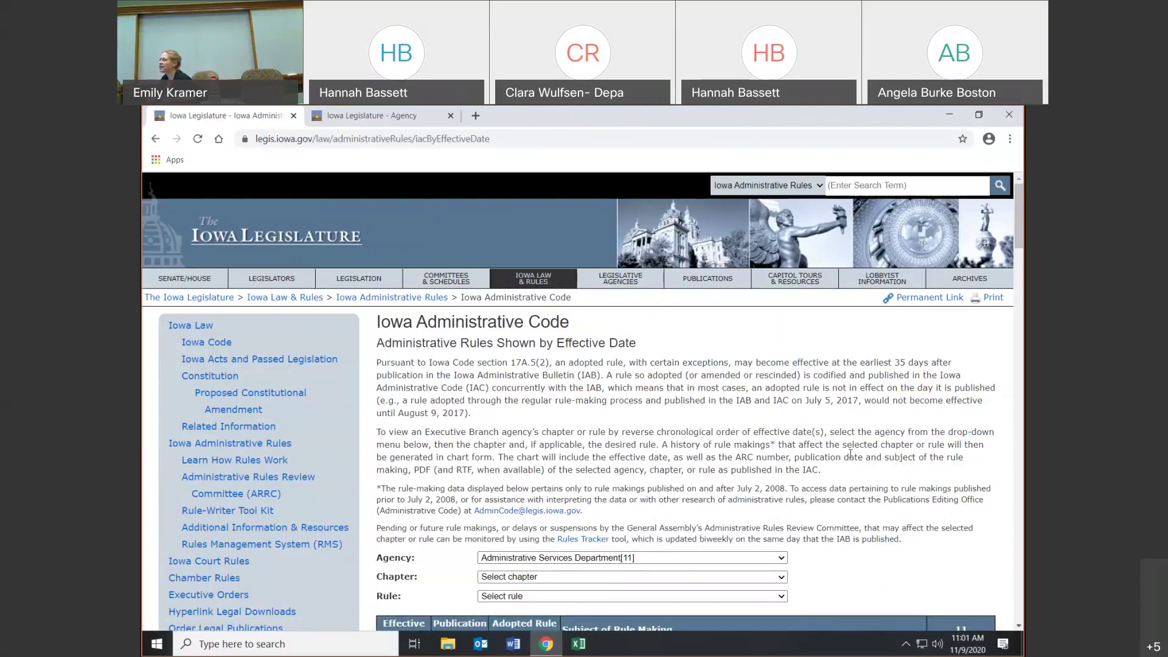
- Return from the effective-date listing to the 09/23/2020 Administrative Code agency list
scroll(850, 454, "down", 3)
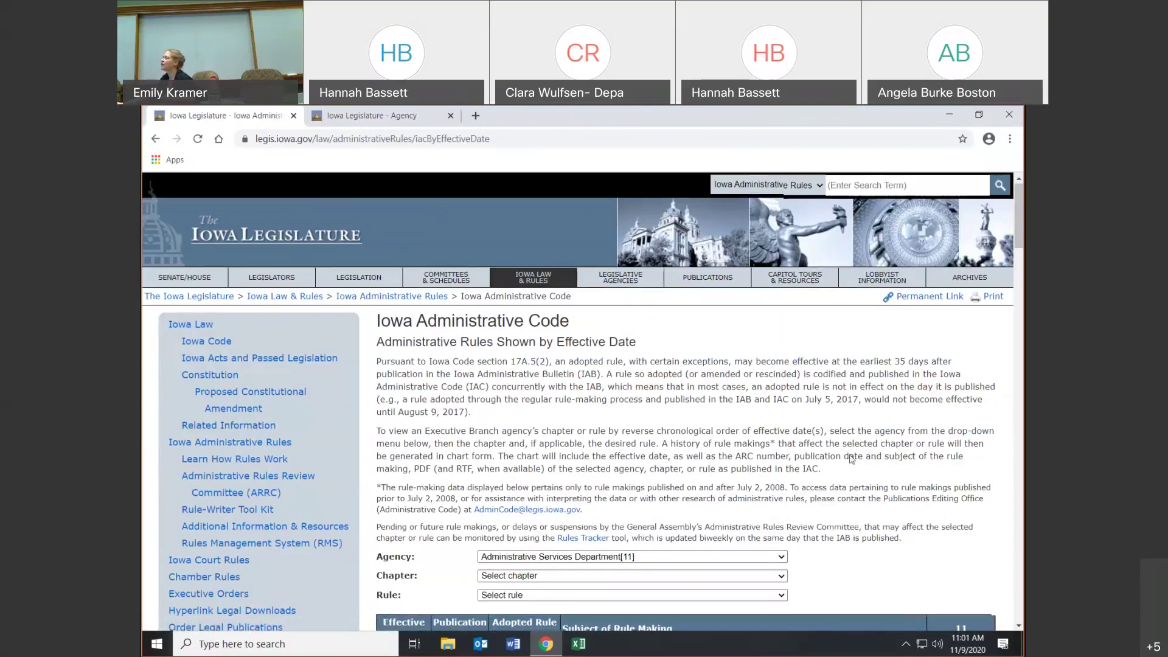
scroll(936, 467, "down", 1)
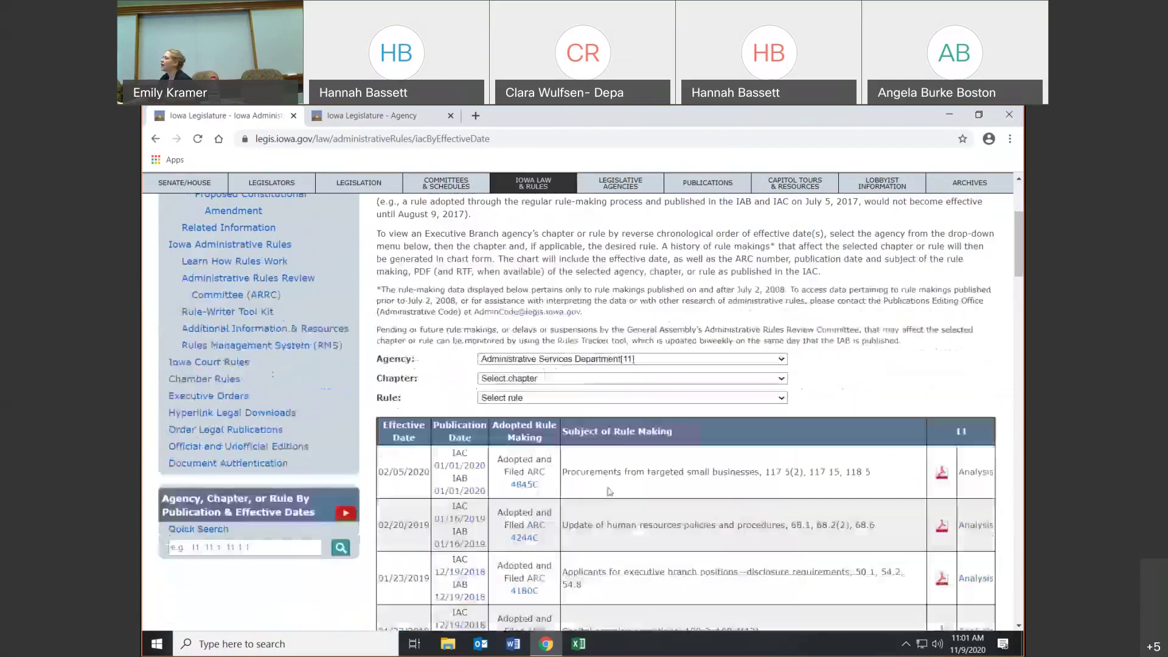
scroll(882, 420, "up", 3)
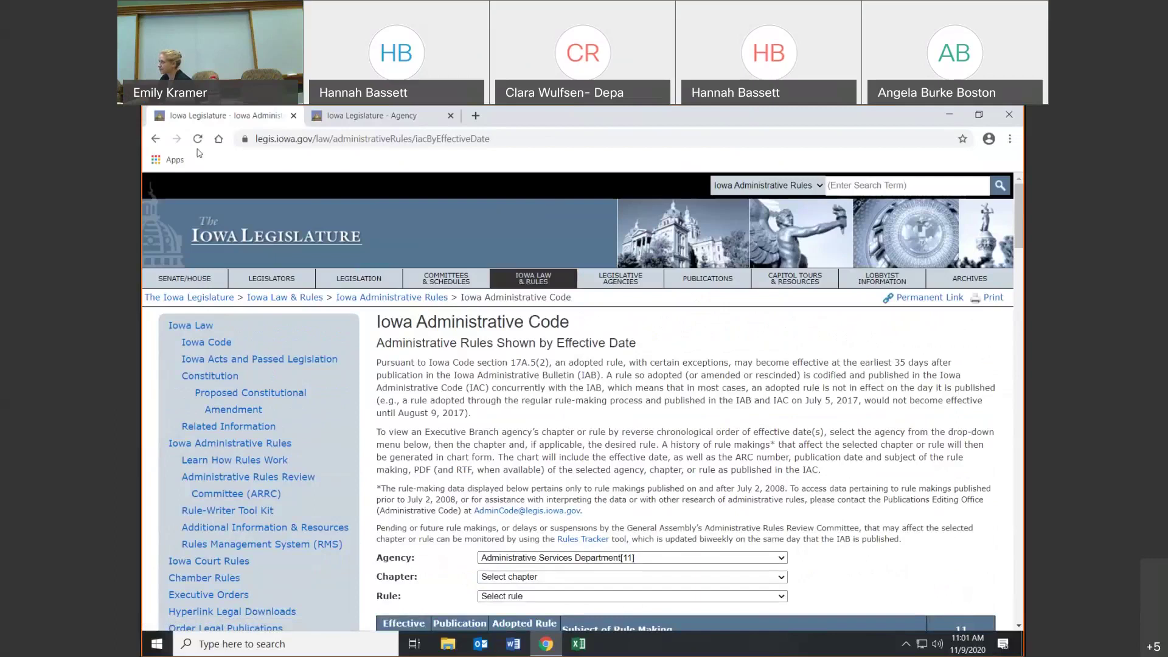
left_click(155, 138)
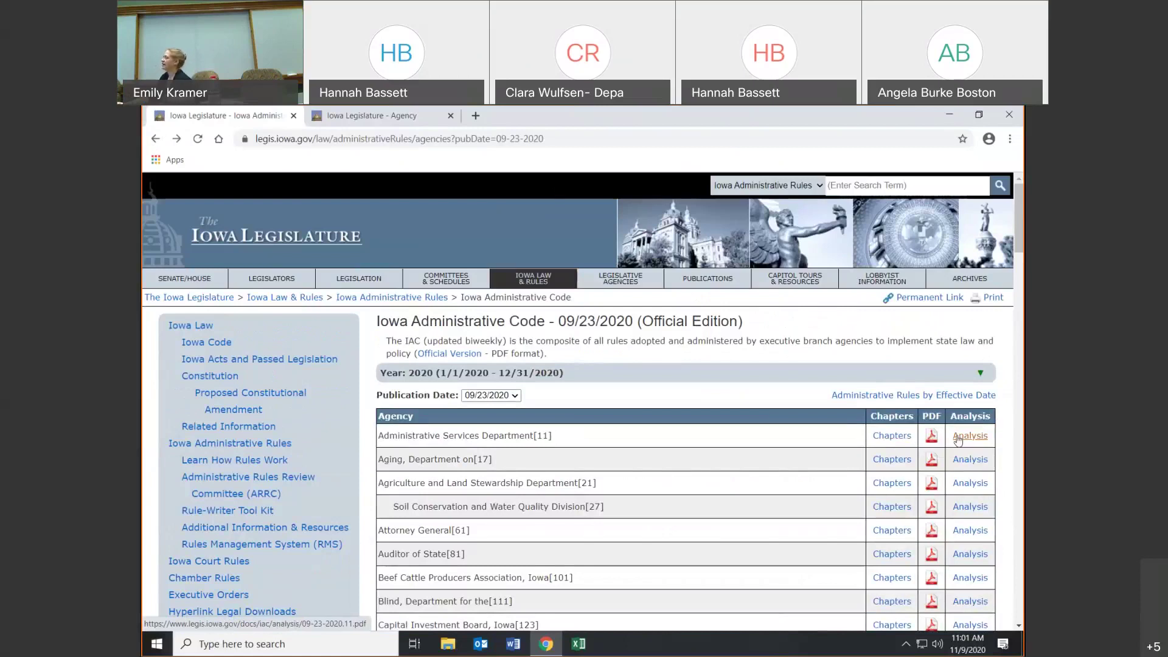
- Check the Administrative Services Department's chapter list and the waivers granted under chapter 40
left_click(894, 435)
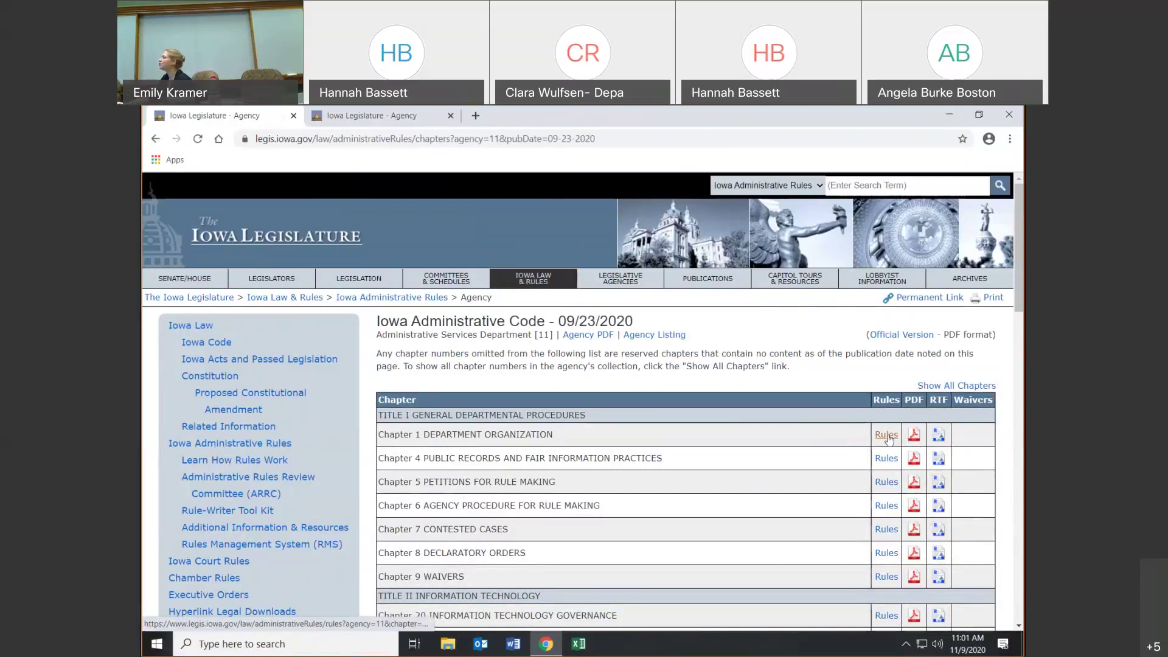
scroll(955, 481, "down", 3)
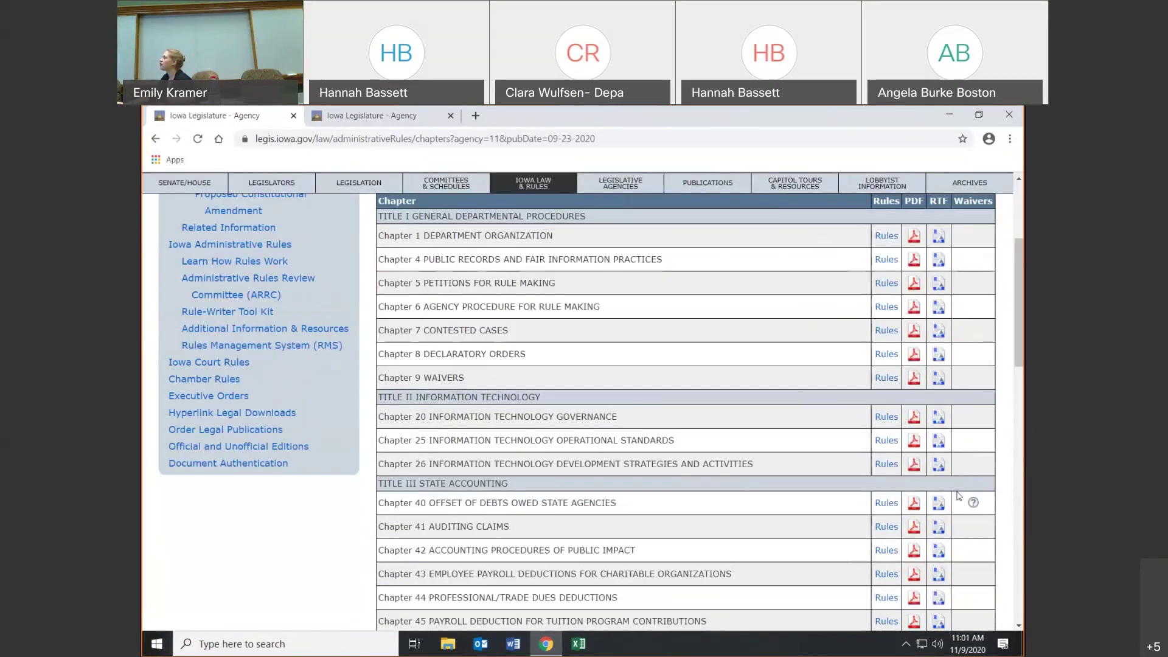
left_click(973, 502)
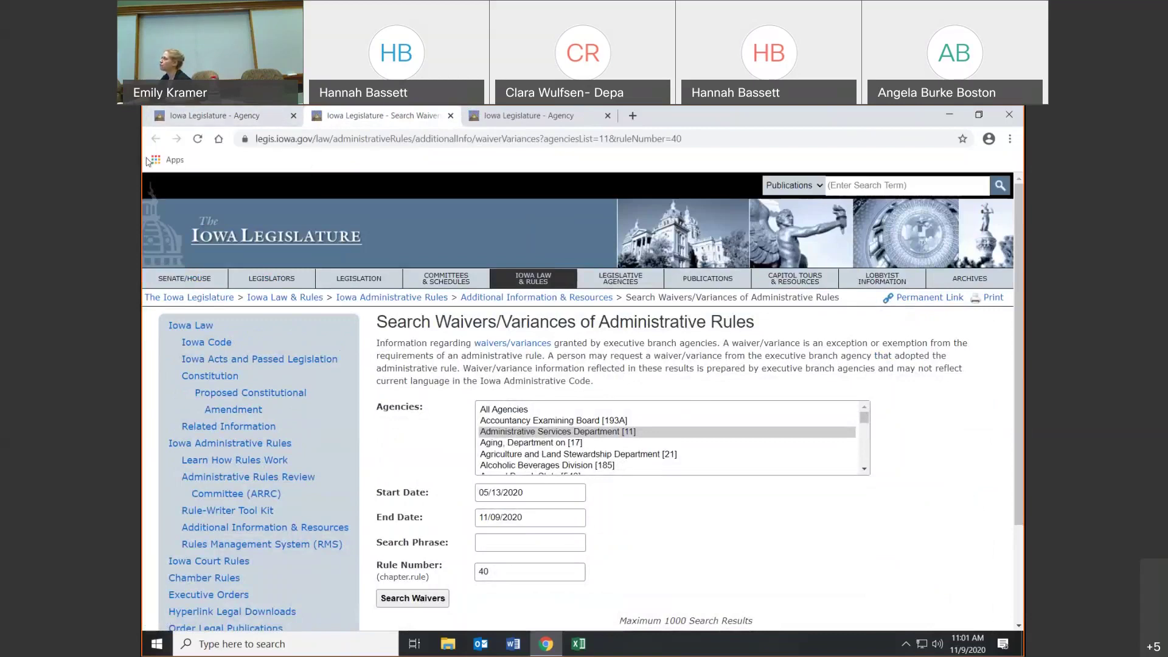
left_click(282, 121)
scroll(973, 469, "up", 3)
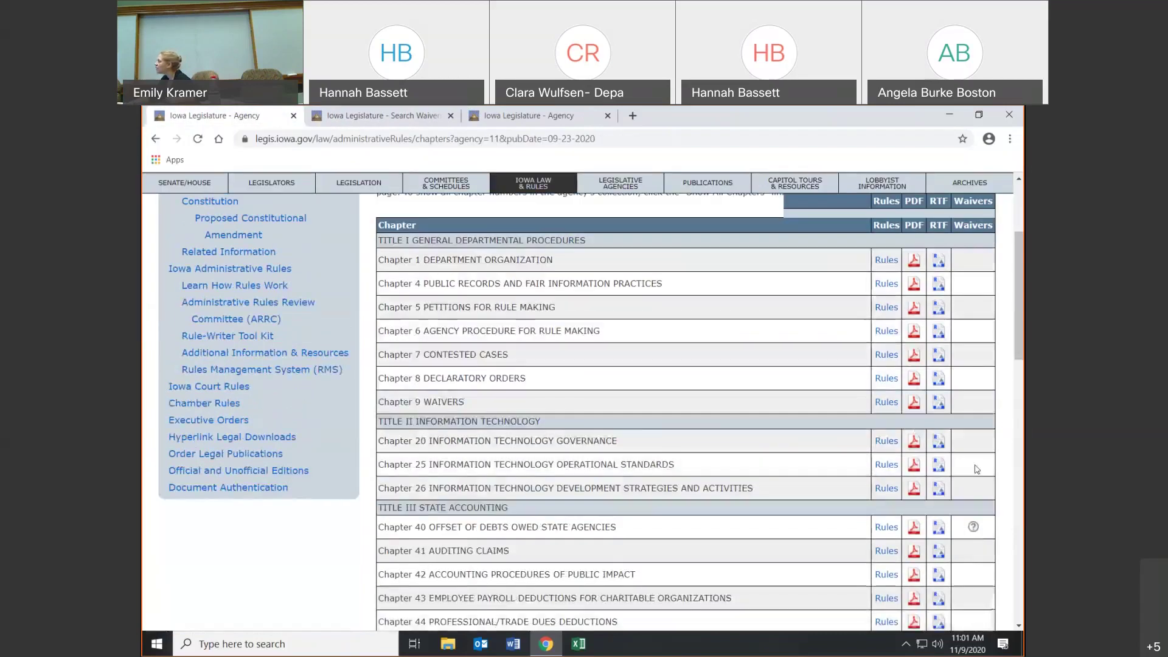
scroll(976, 469, "up", 3)
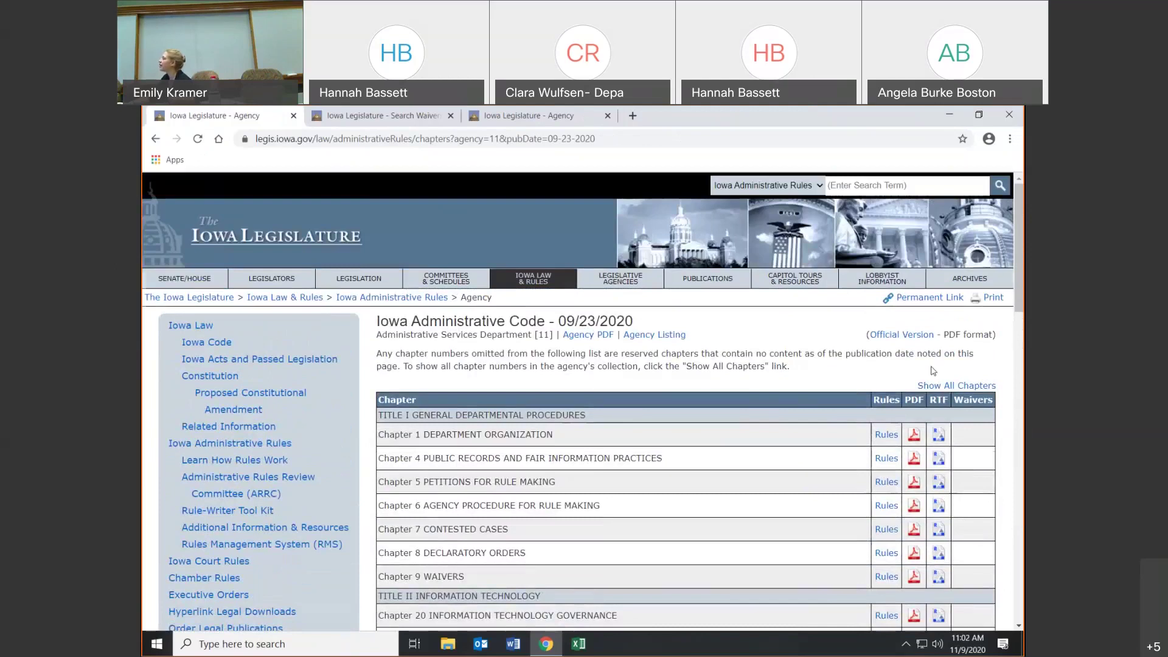
scroll(933, 371, "down", 1)
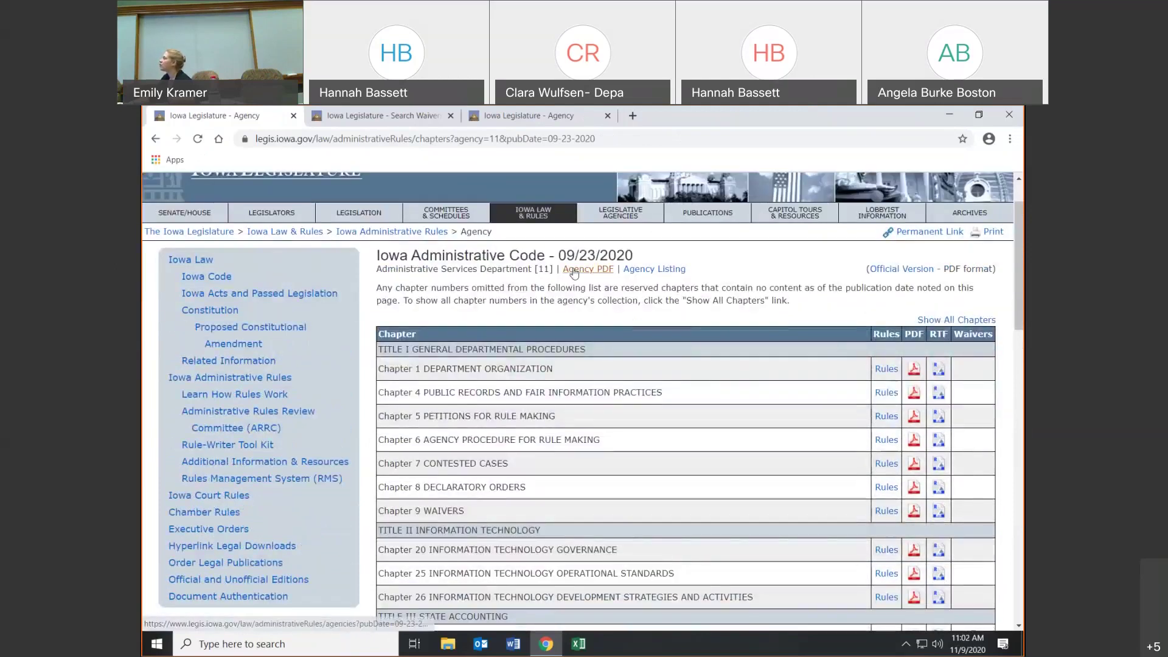
- Go back through browsing history to the Iowa Administrative Rules overview page
left_click(156, 138)
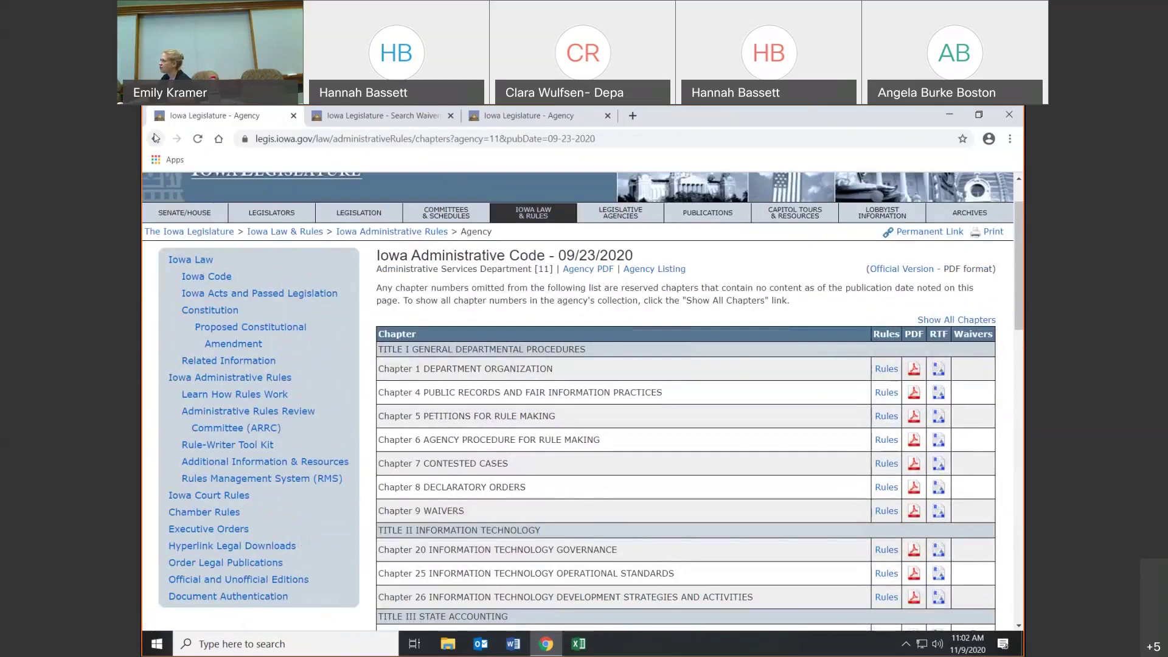
left_click(155, 139)
left_click(155, 138)
left_click(155, 138)
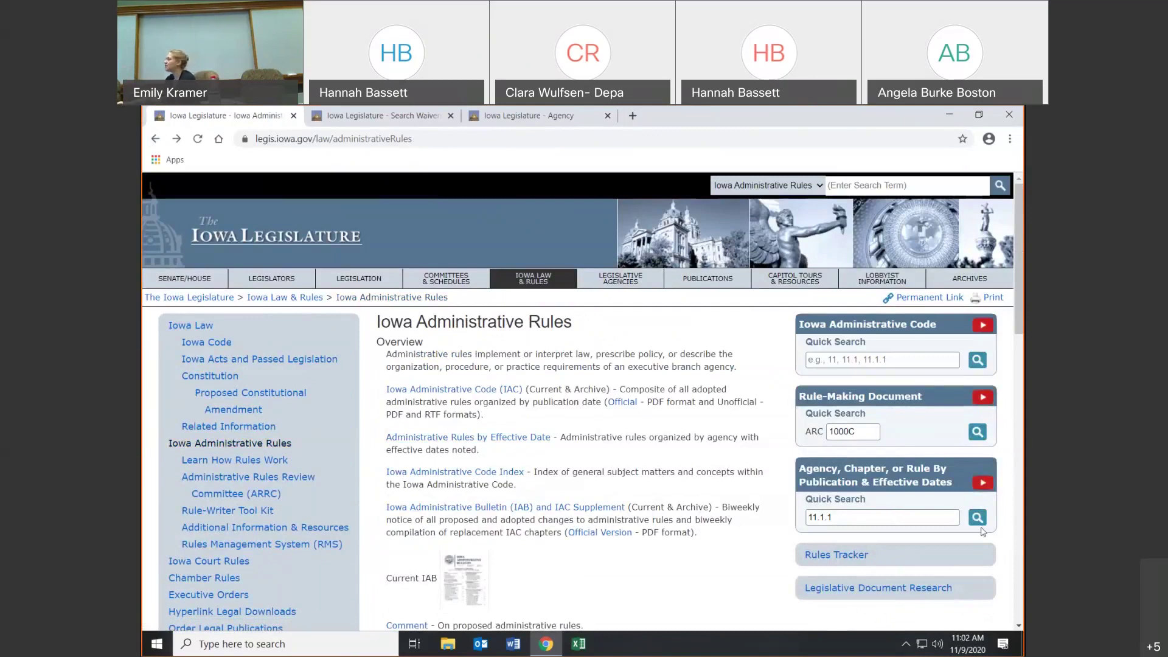
left_click(523, 437)
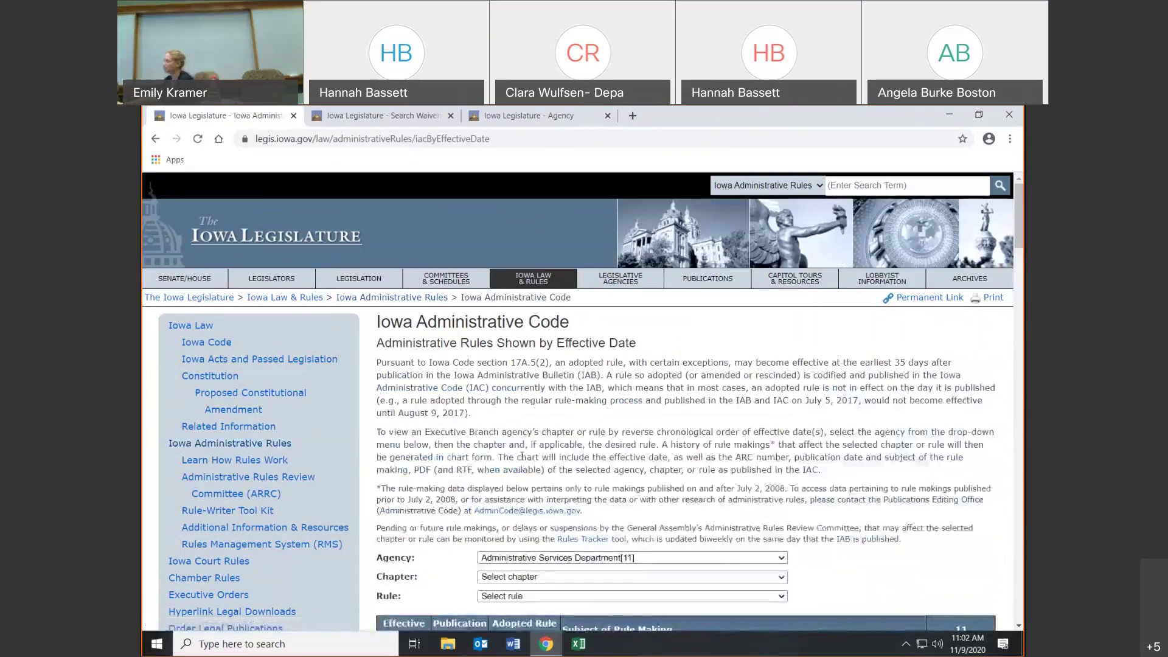
left_click(155, 138)
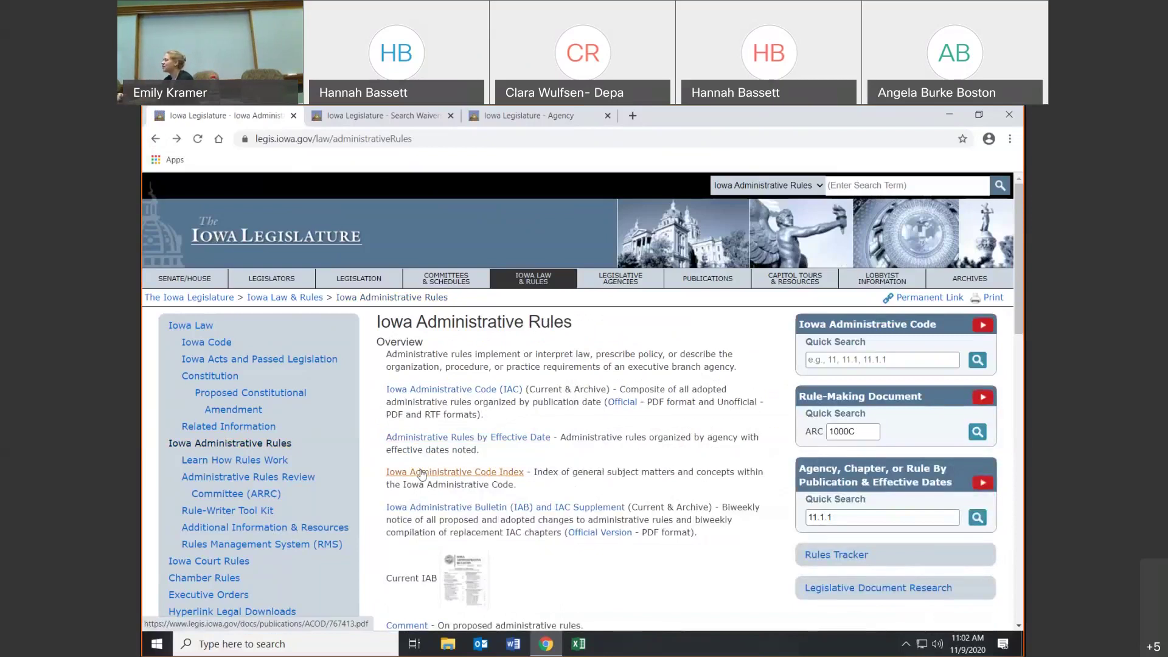
left_click(421, 472)
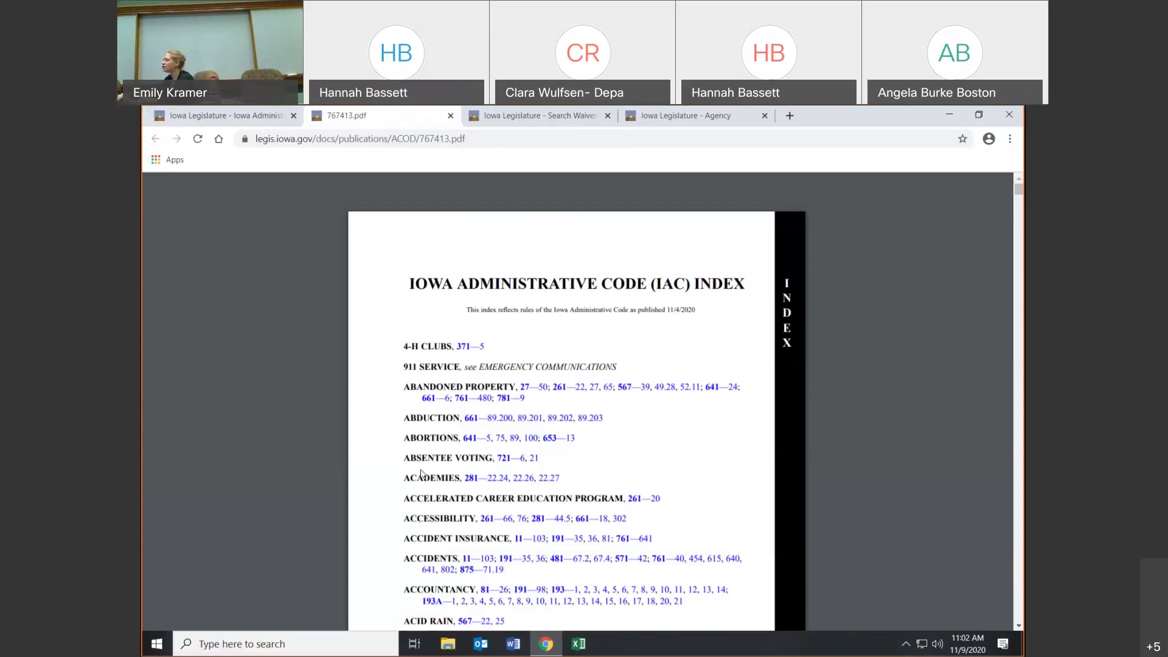
left_click(461, 349)
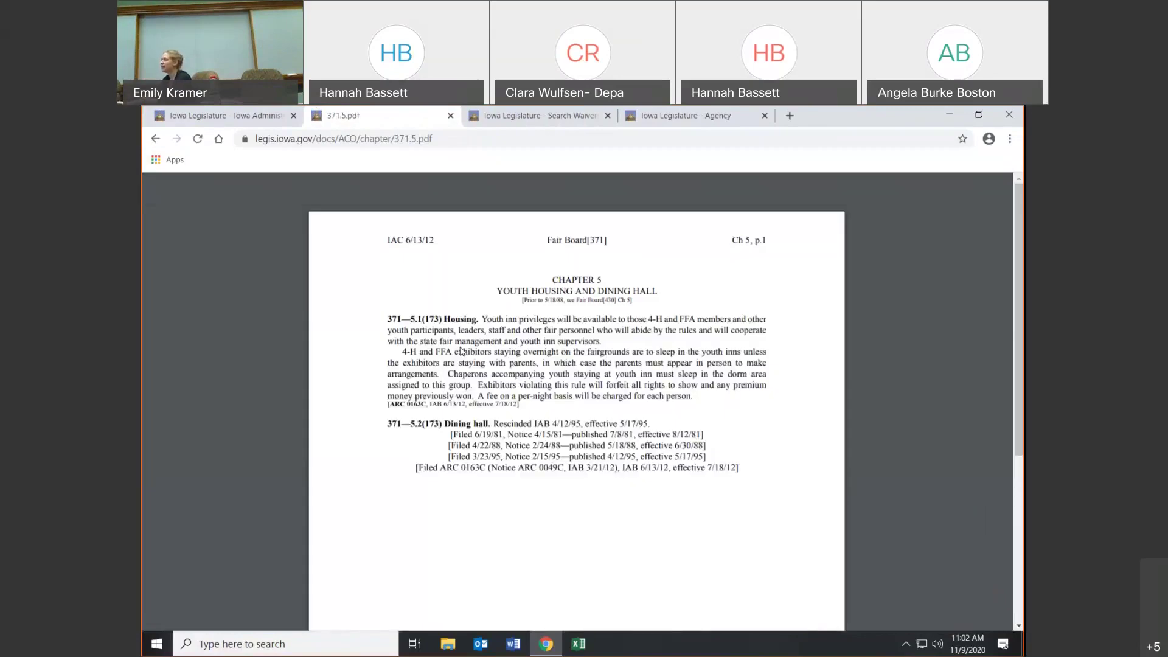
left_click(450, 115)
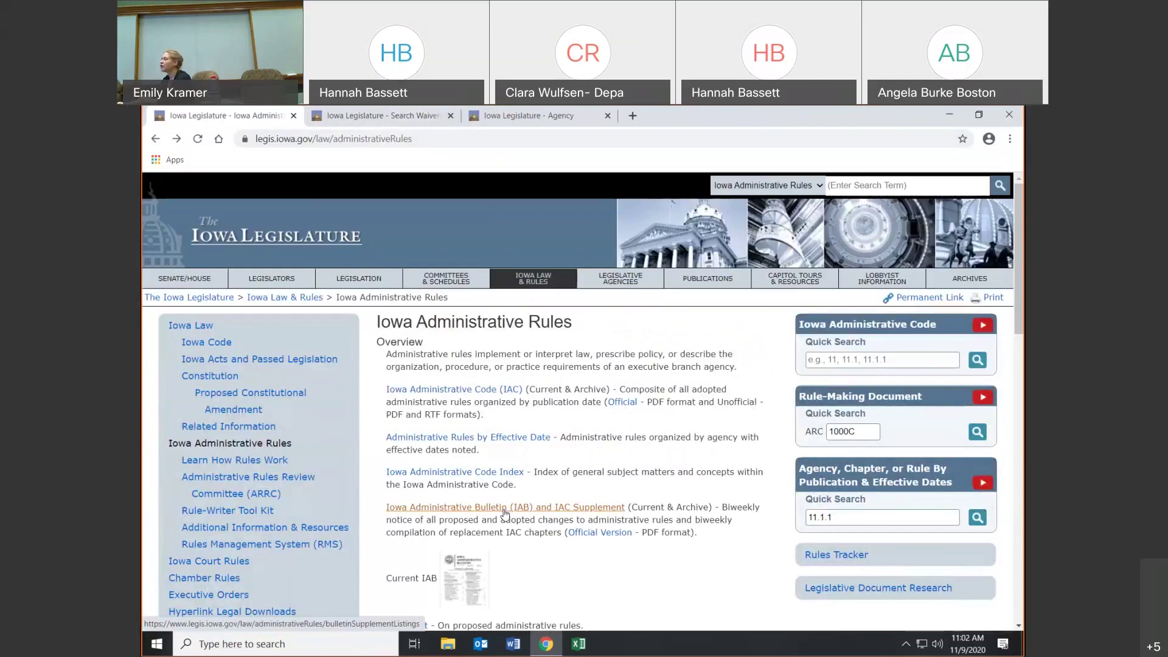
left_click(504, 513)
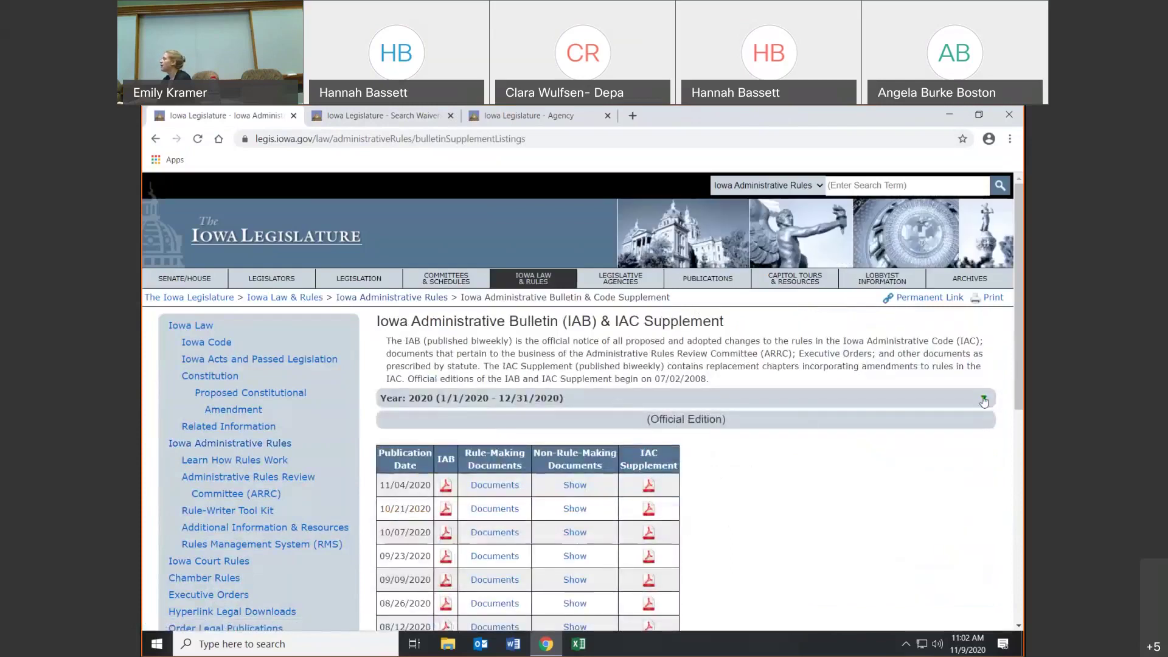
left_click(984, 399)
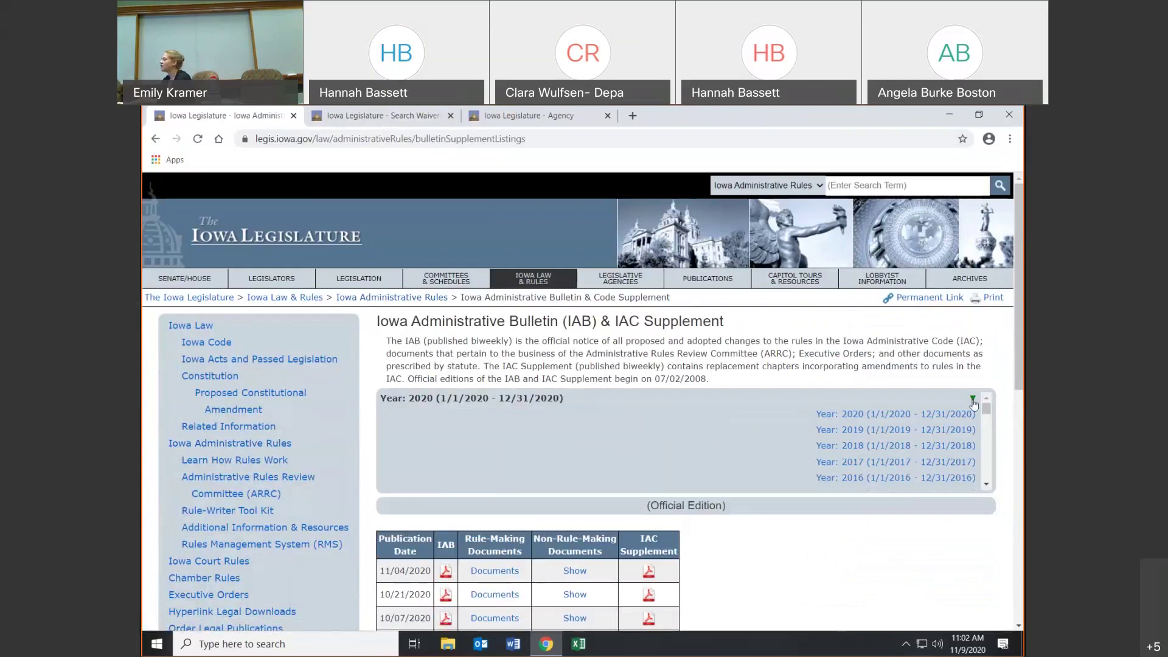
left_click(975, 404)
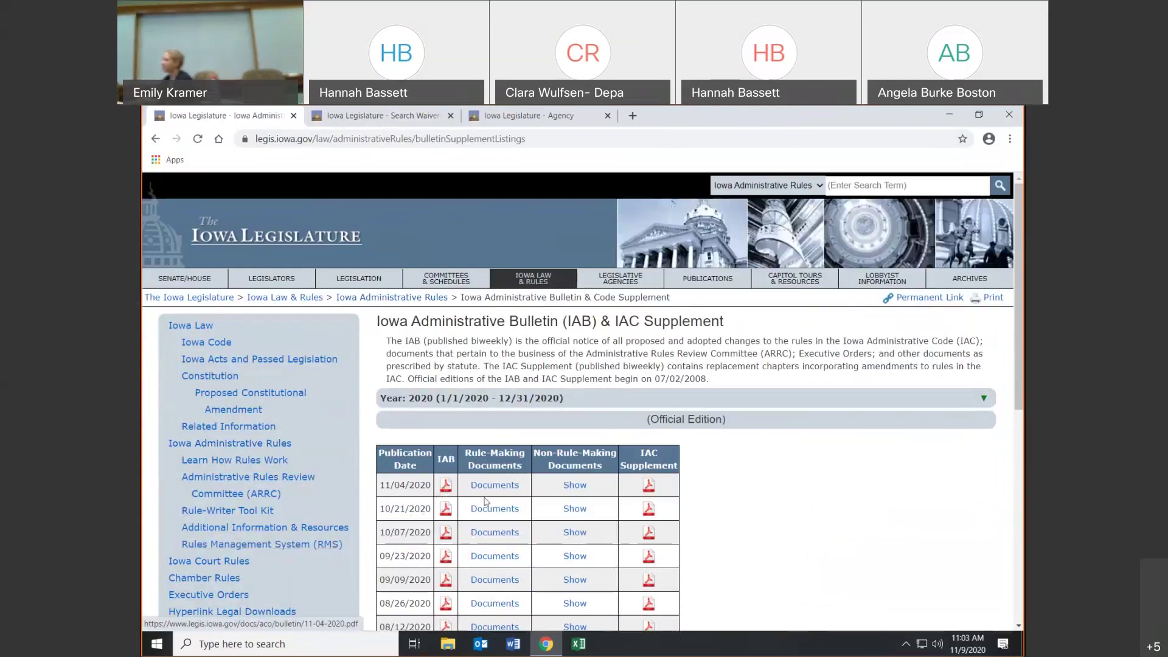
left_click(580, 490)
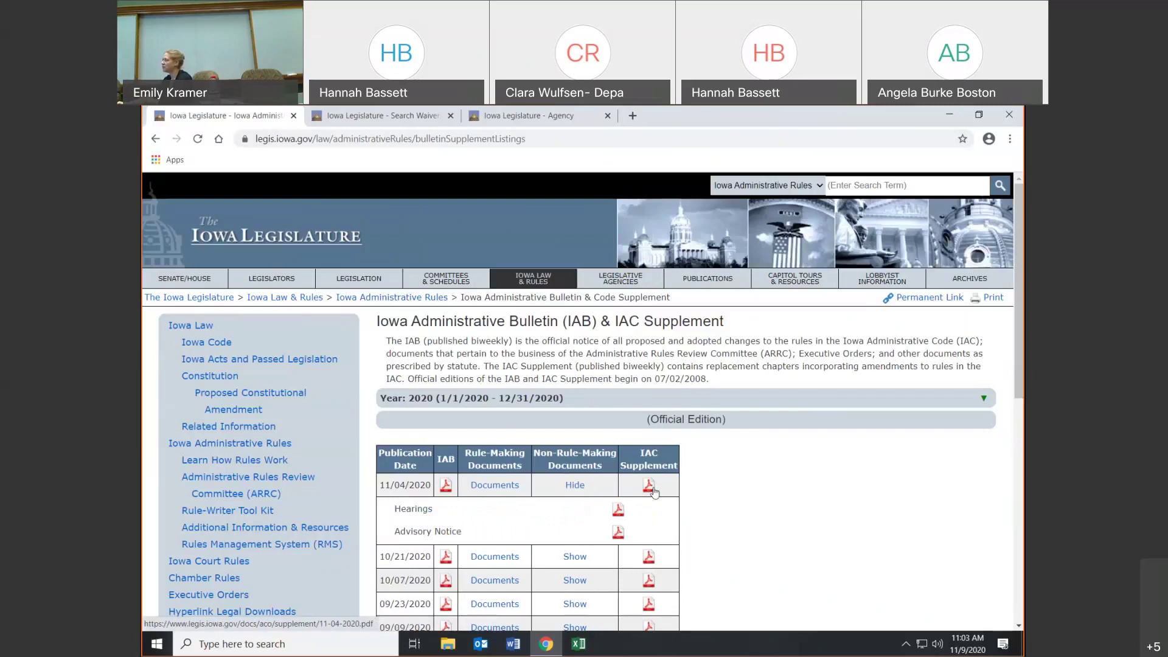
scroll(654, 480, "down", 2)
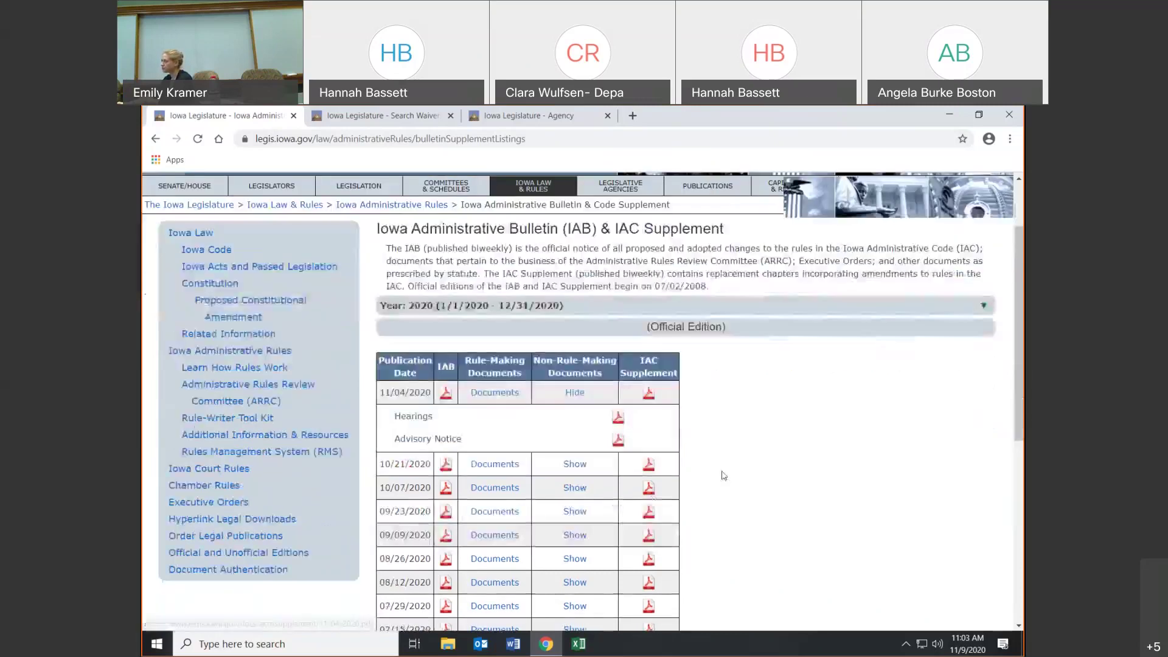
left_click(150, 139)
scroll(606, 522, "down", 1)
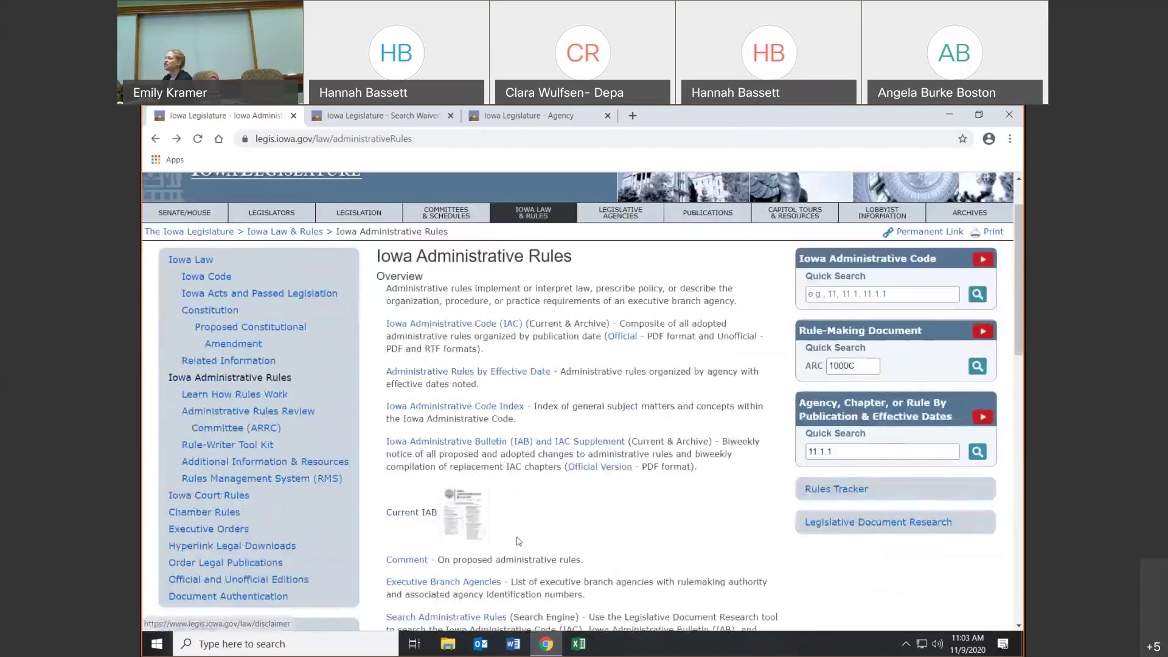
left_click(457, 522)
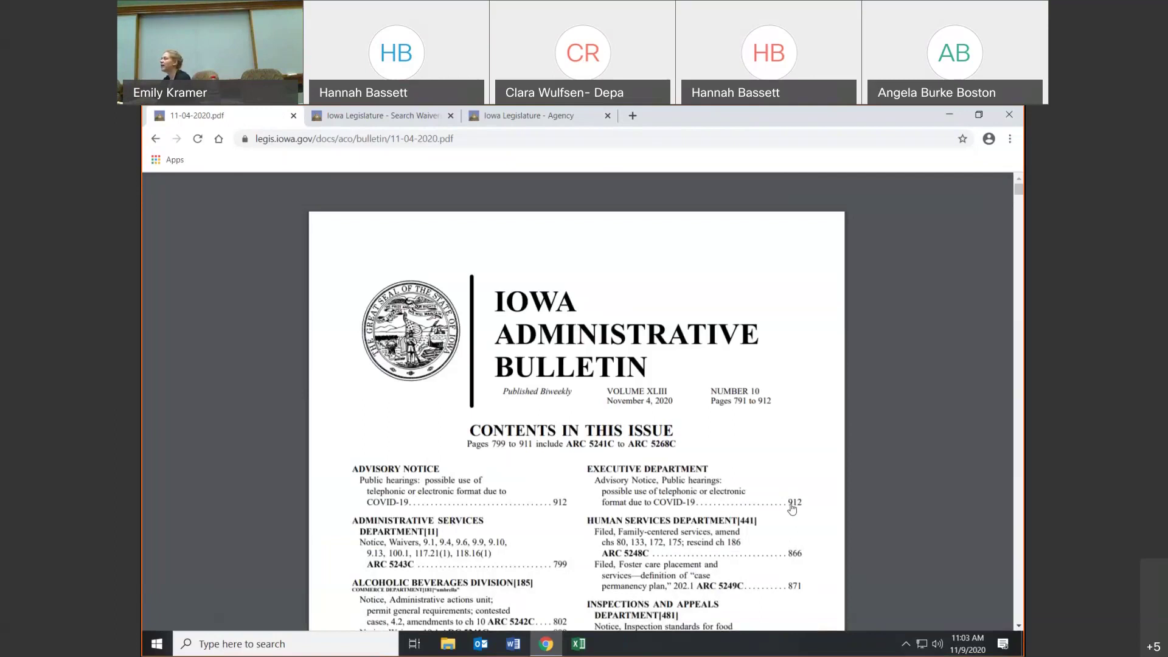
left_click(792, 506)
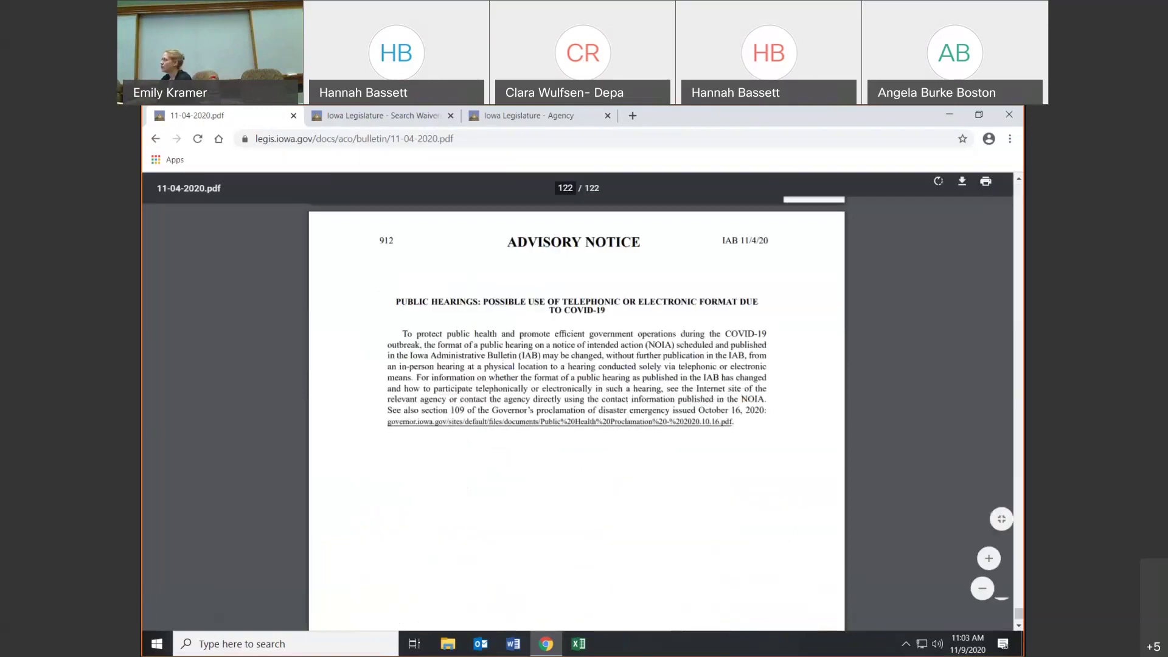
left_click(154, 141)
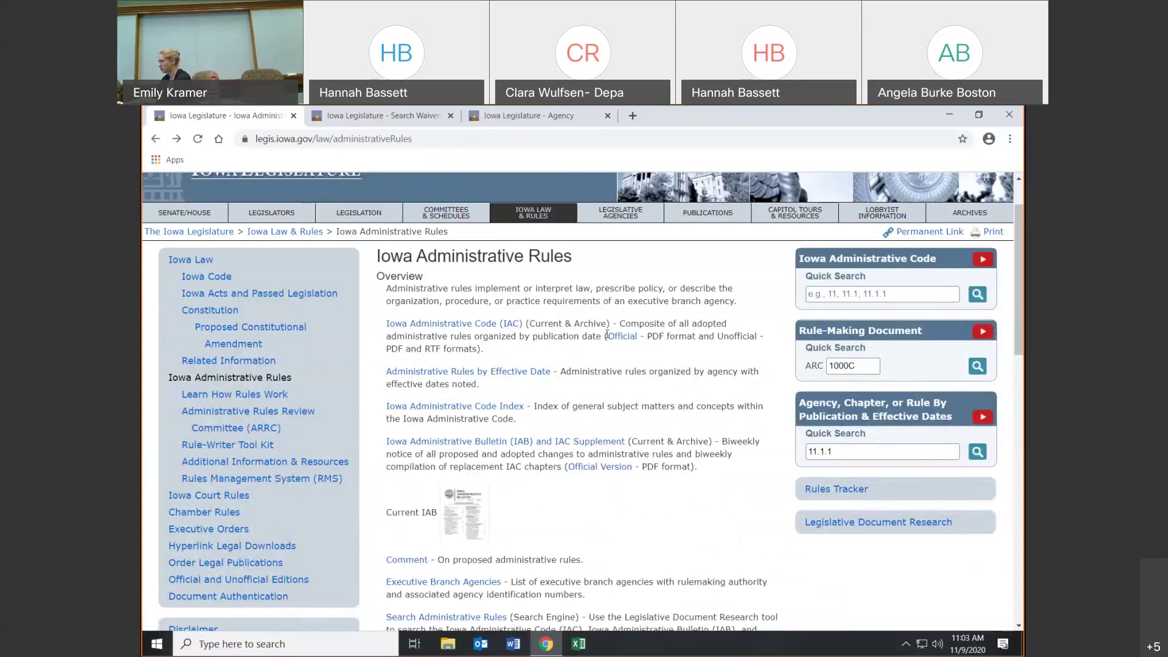
scroll(618, 360, "down", 2)
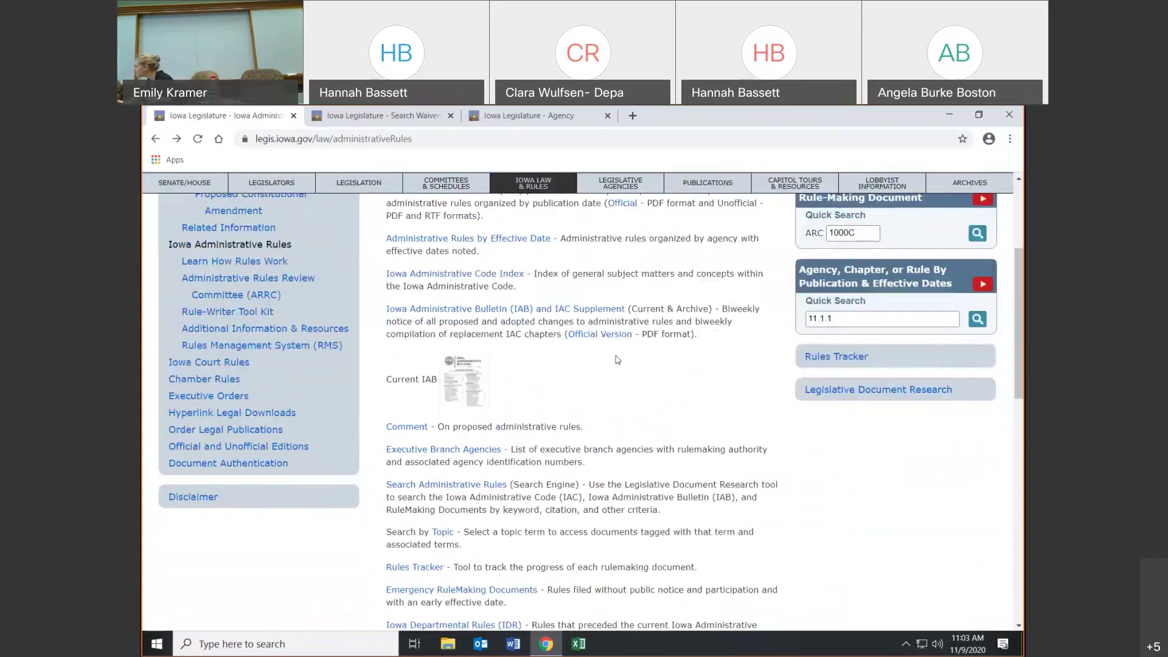
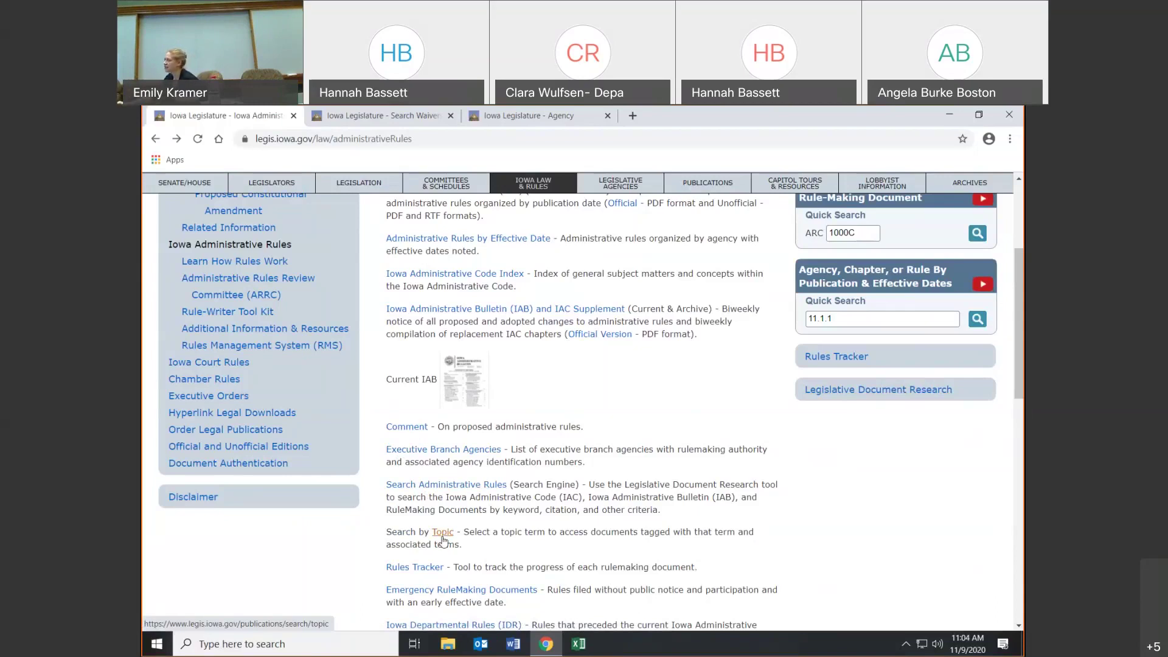
- Look through the Emergency Rule-Making Documents list, then return to the administrative rules overview
scroll(442, 540, "down", 2)
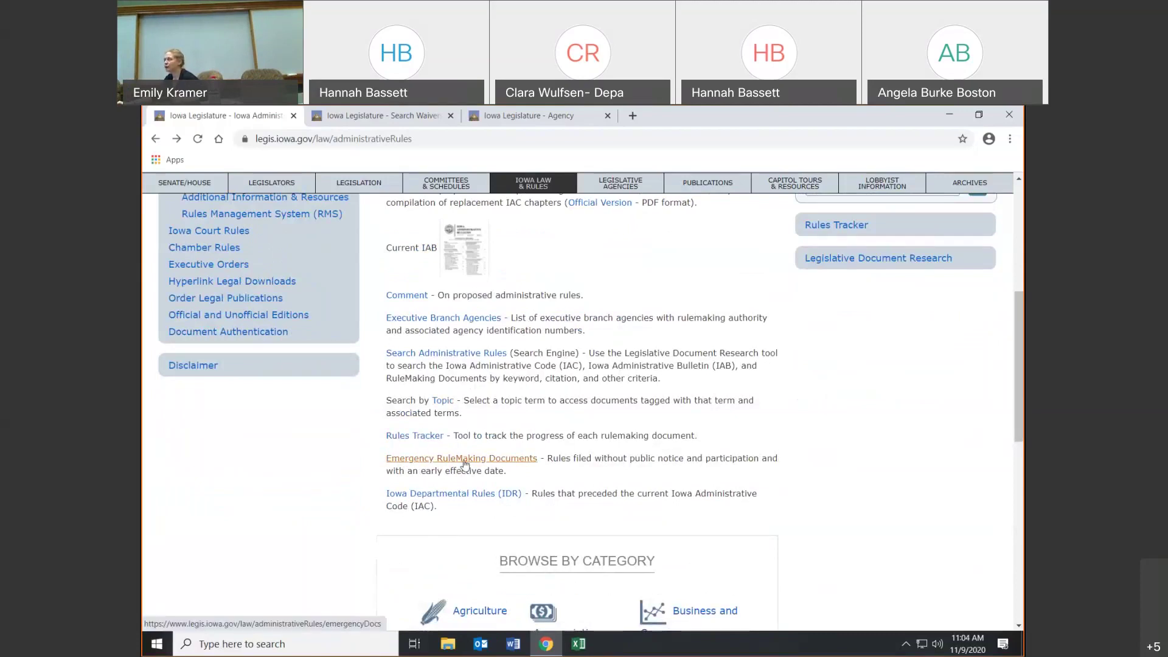
left_click(462, 458)
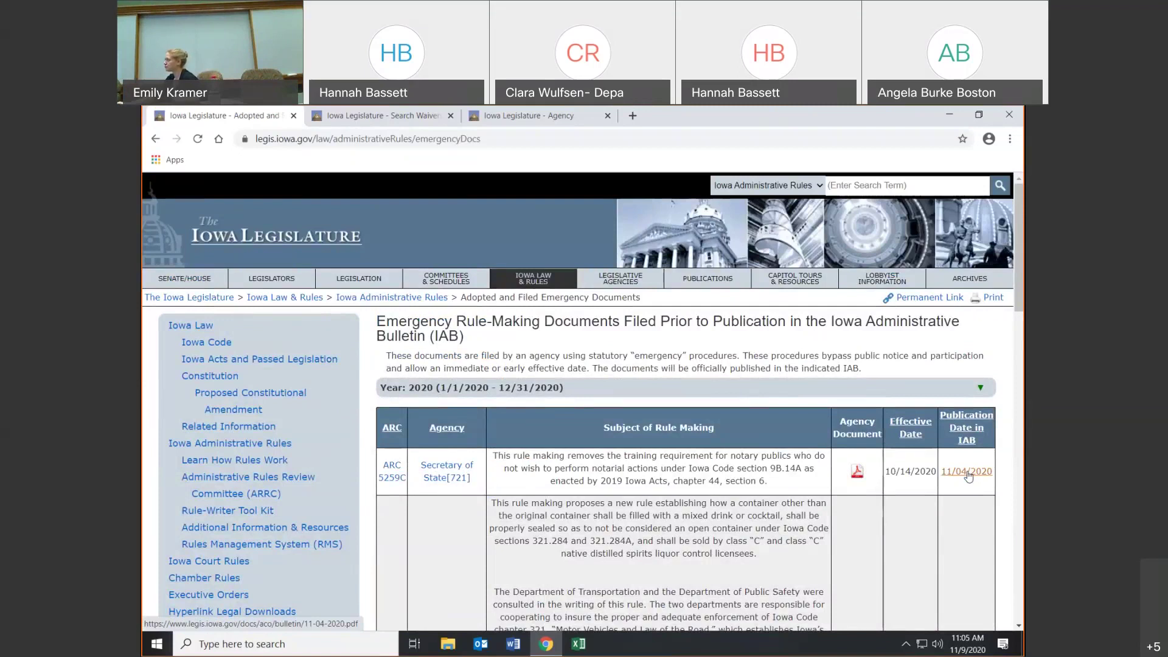
scroll(968, 476, "down", 8)
scroll(966, 470, "up", 5)
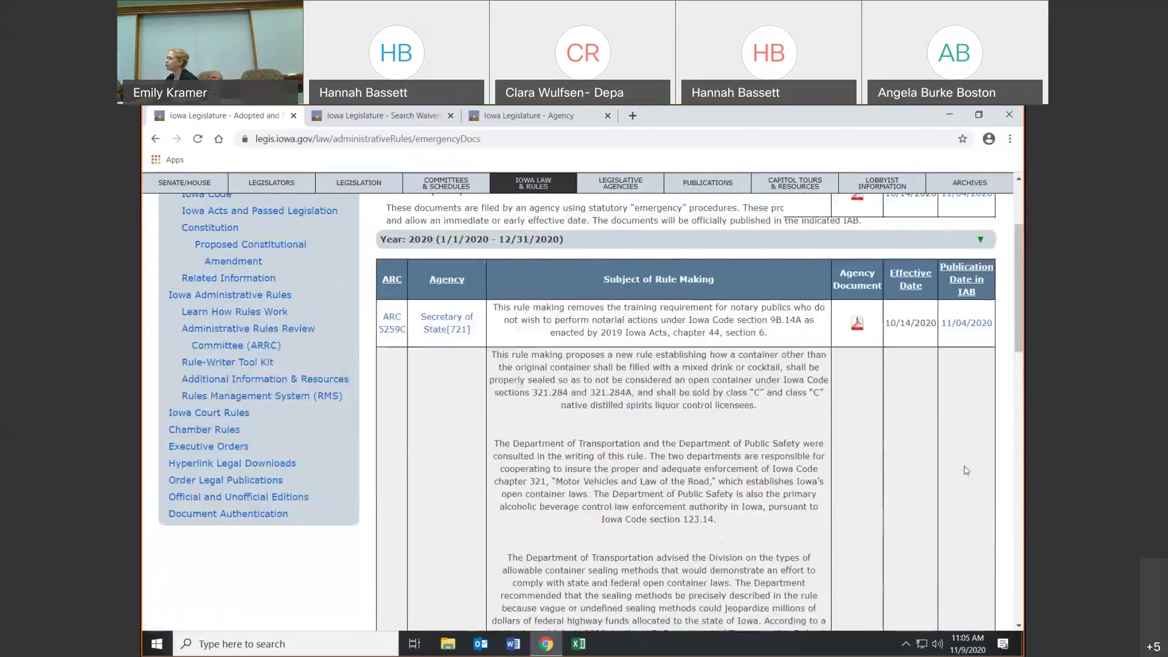
left_click(155, 139)
left_click(156, 139)
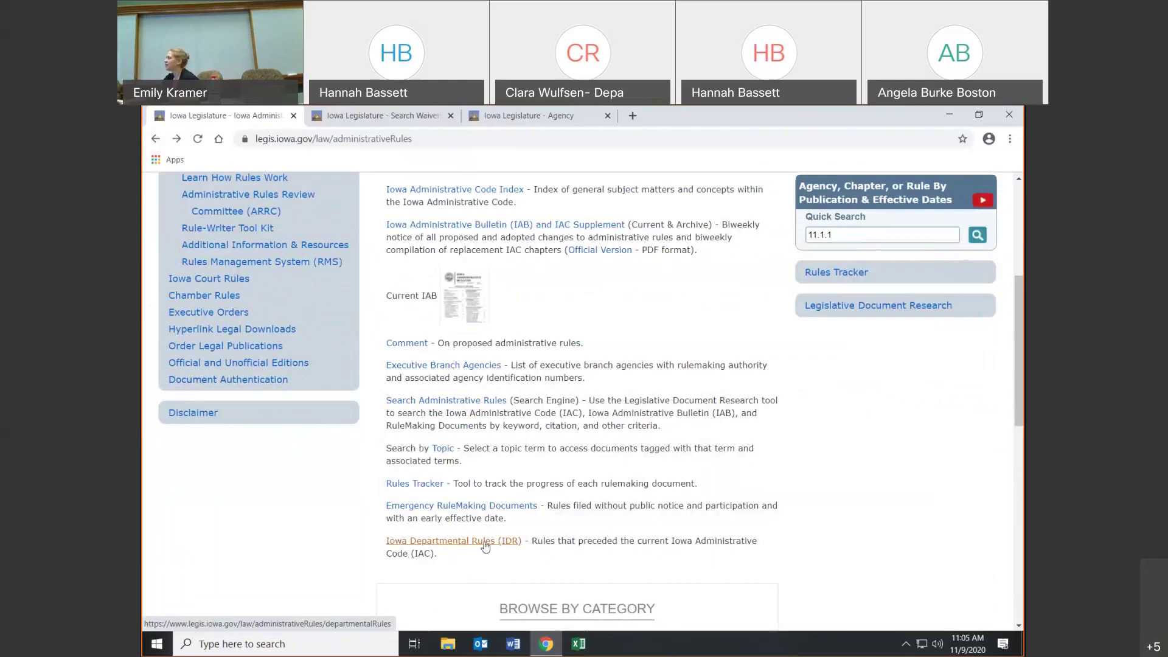
- Go through the Learn How Rules Work page to the Administrative Rules Review Committee page
scroll(481, 551, "down", 2)
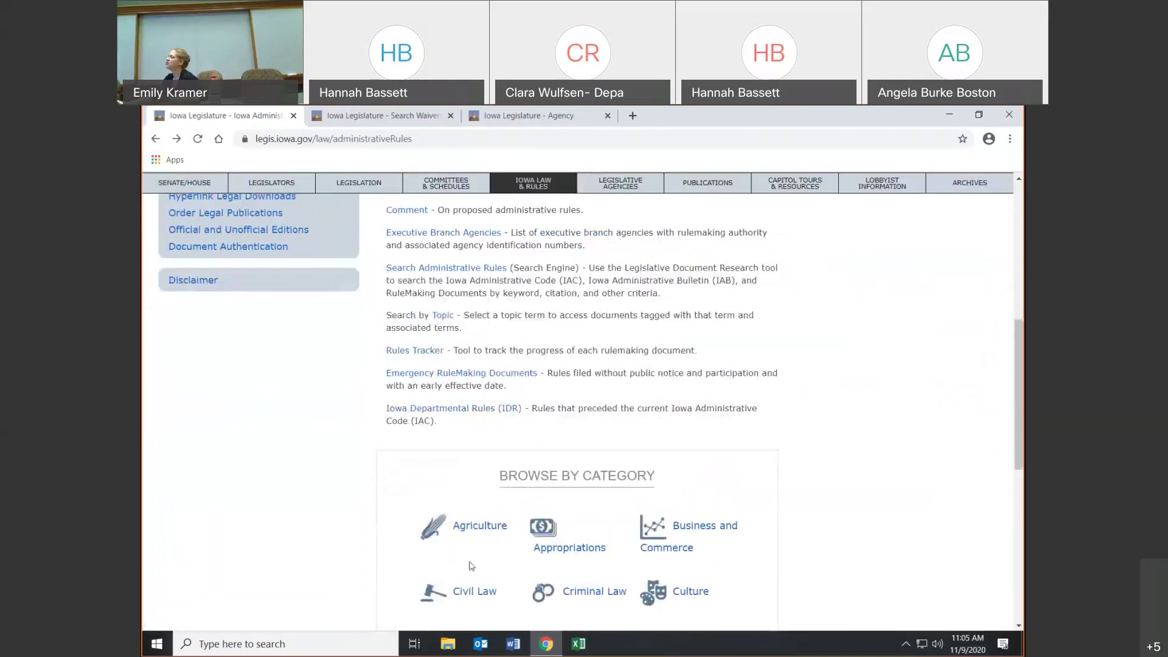
scroll(578, 522, "down", 2)
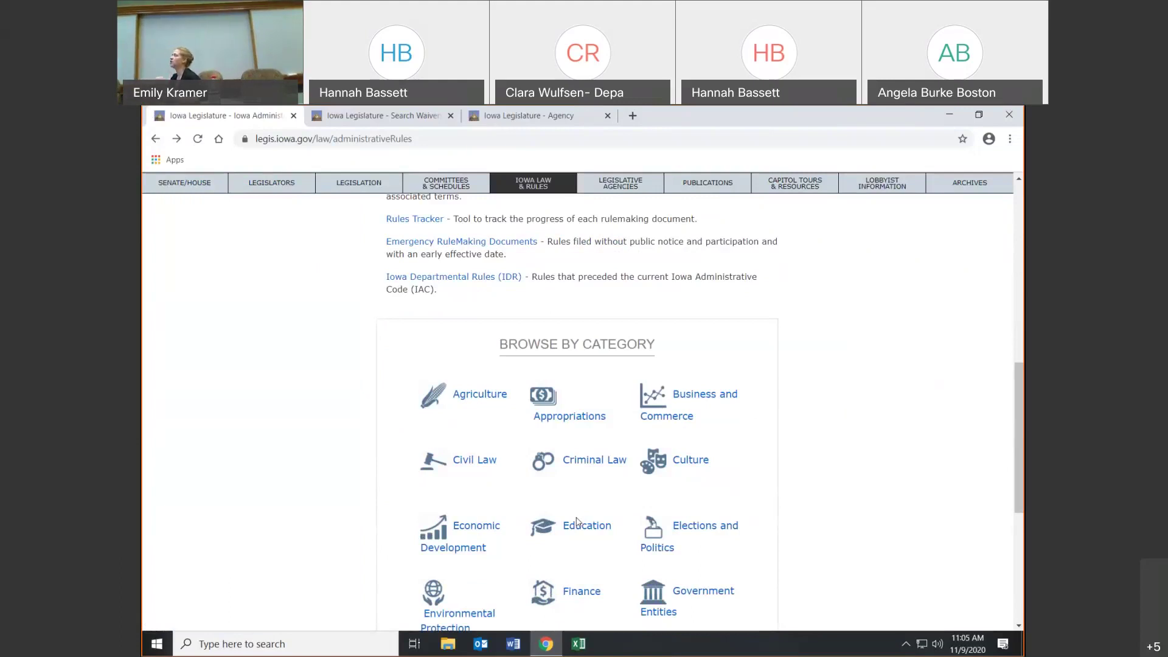
scroll(578, 529, "up", 8)
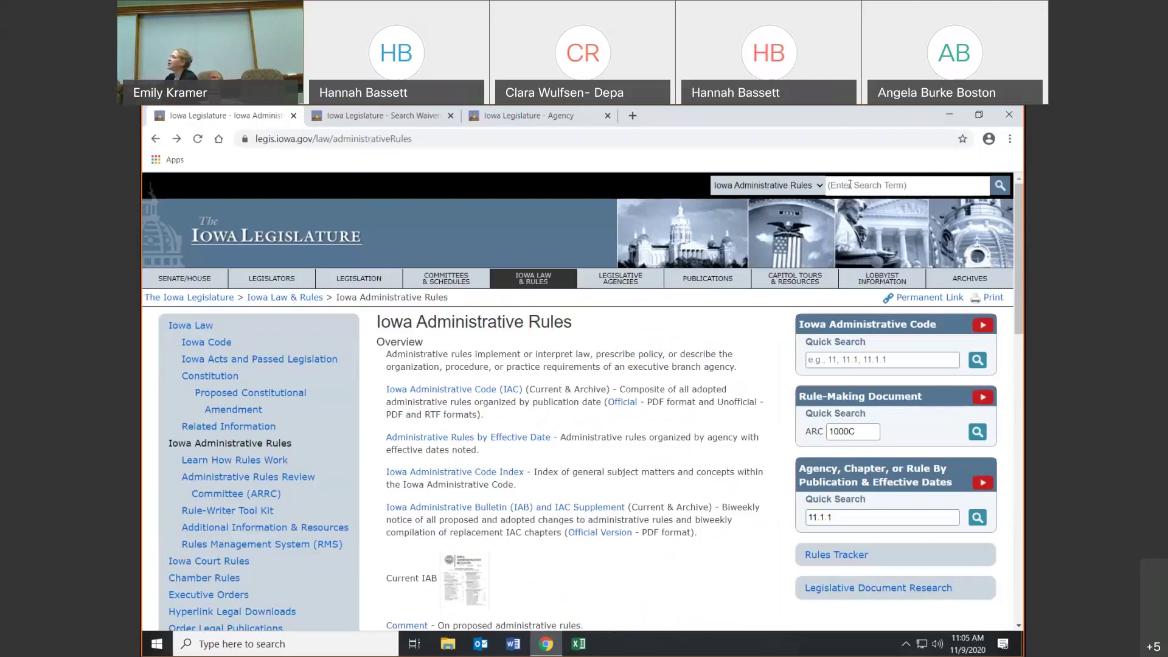
left_click(850, 185)
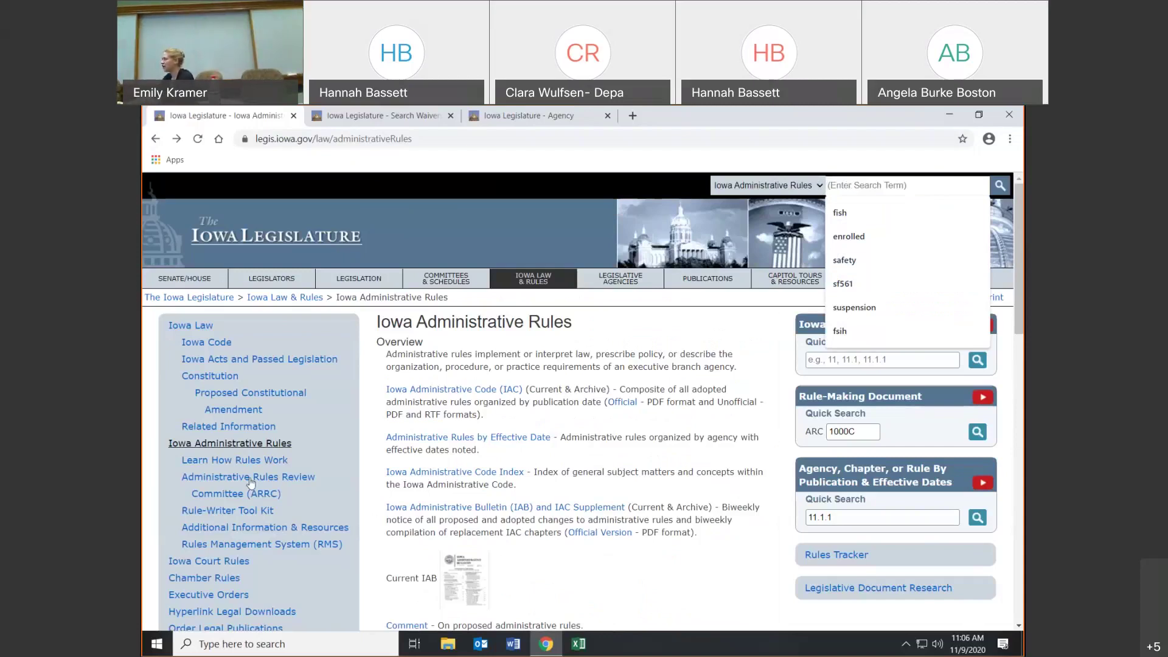
left_click(244, 461)
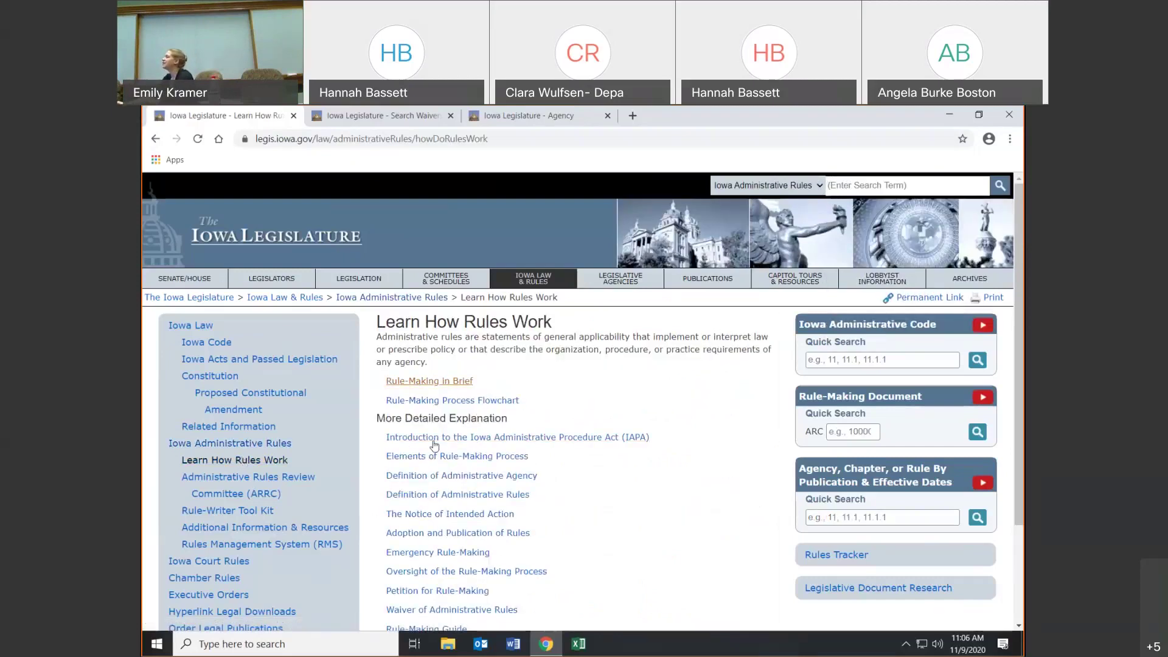
scroll(644, 401, "down", 1)
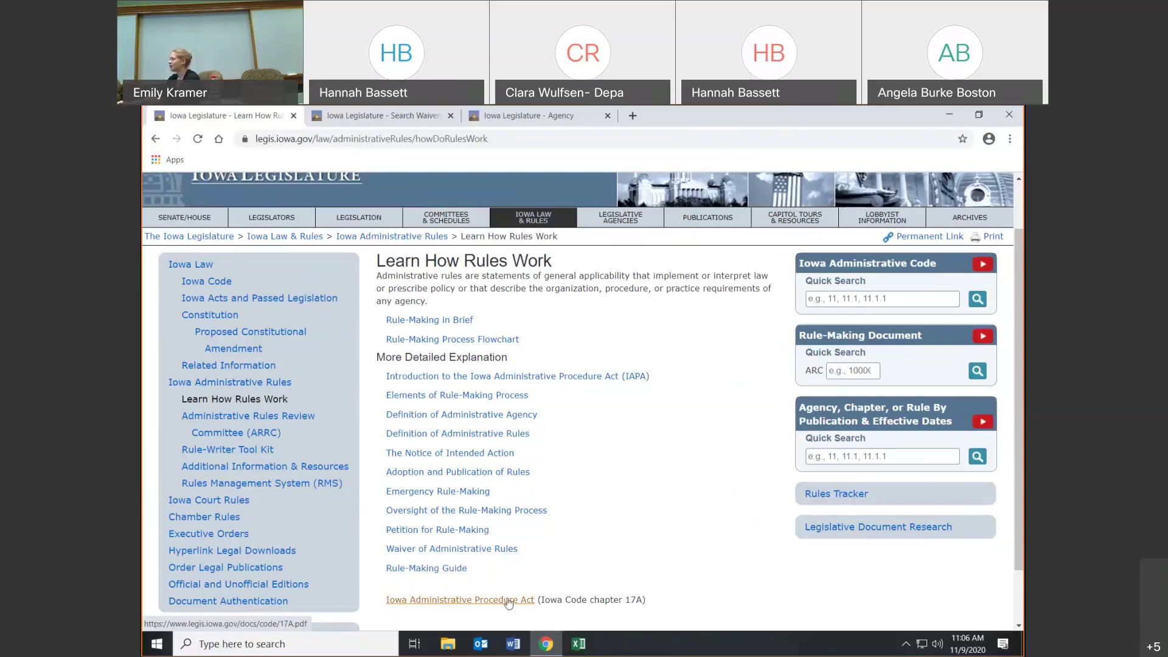
left_click(249, 434)
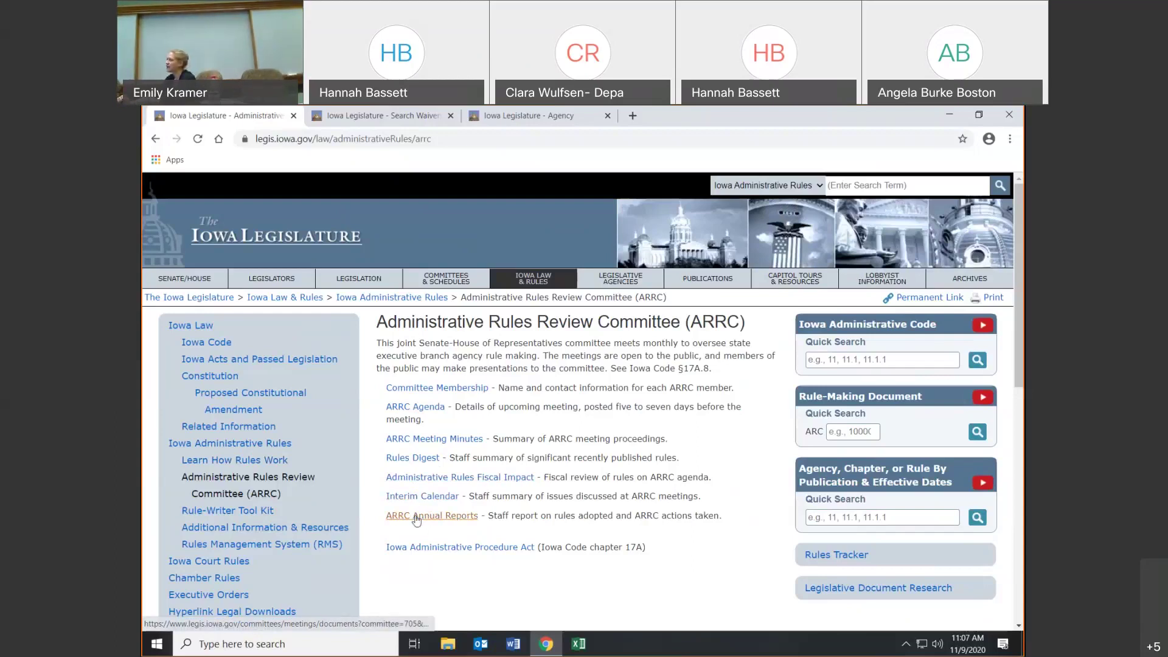
- Look over the Rule-Writer Tool Kit page, then go on to Additional Information & Resources
left_click(256, 516)
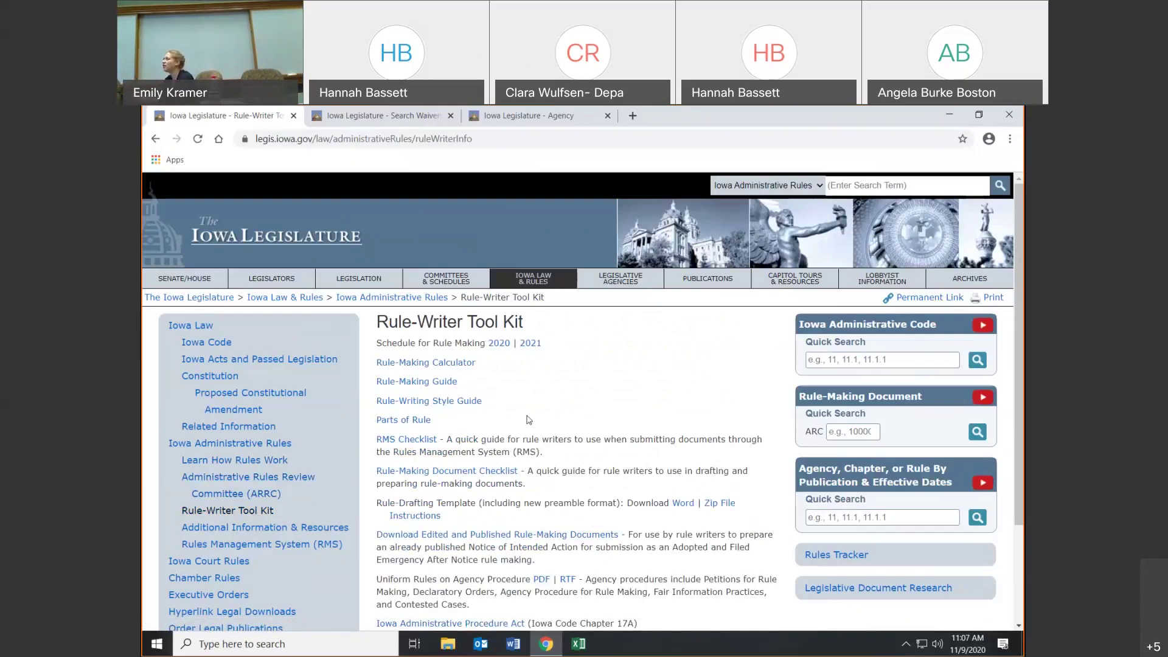
scroll(550, 427, "down", 2)
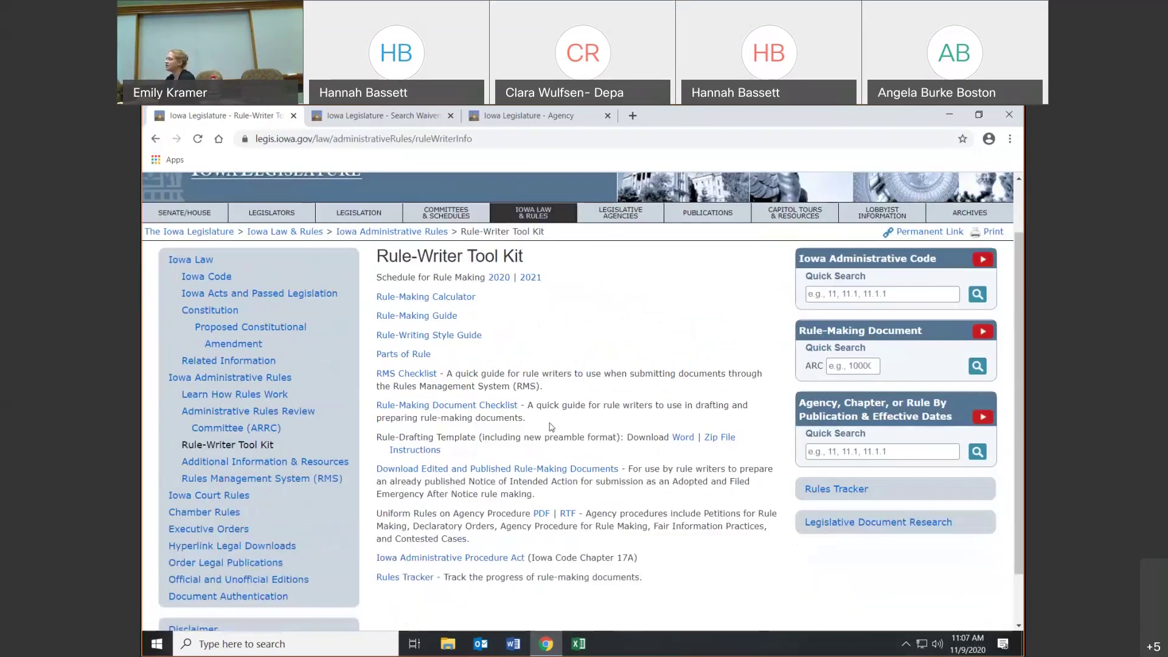
scroll(551, 427, "down", 2)
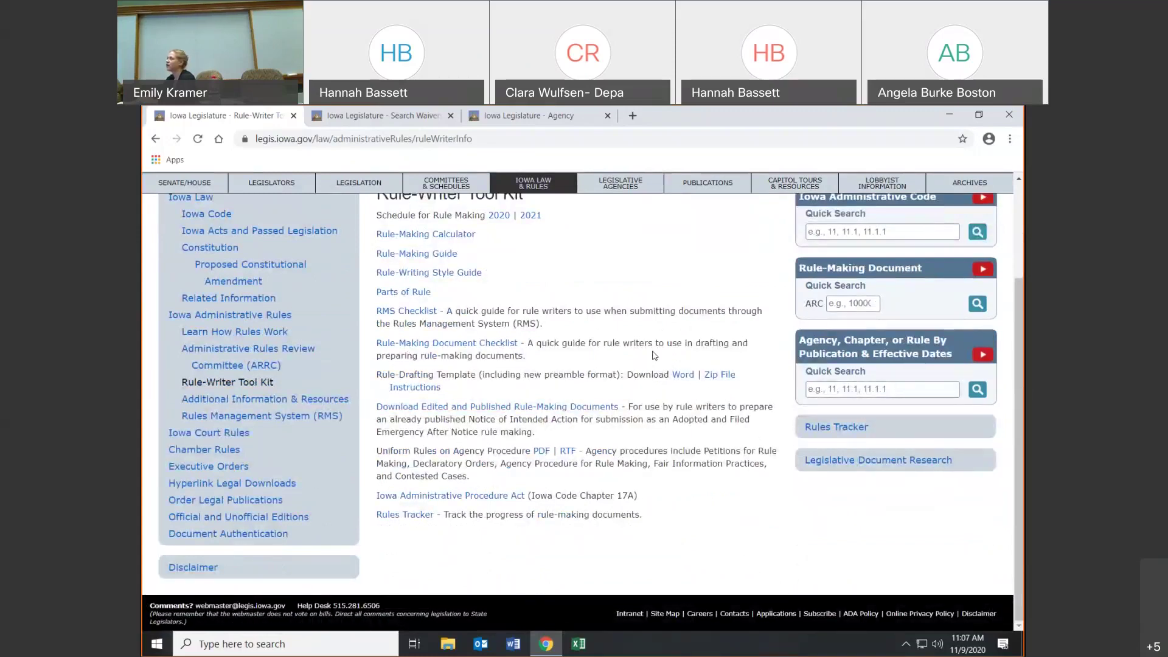
left_click(315, 406)
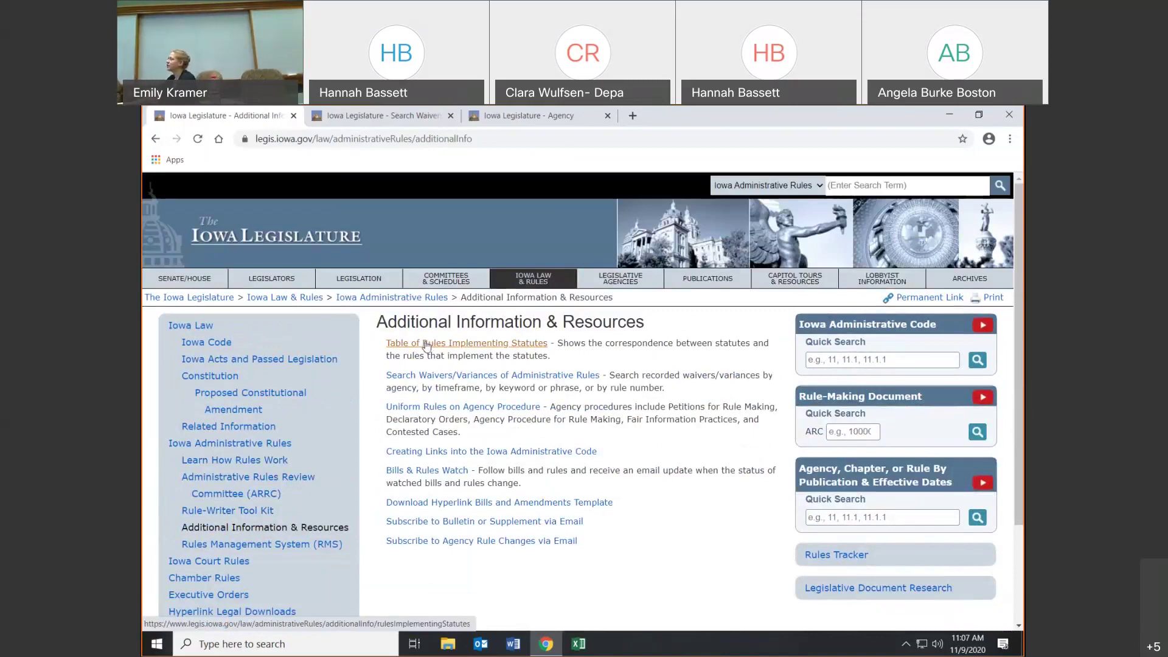
left_click(426, 343)
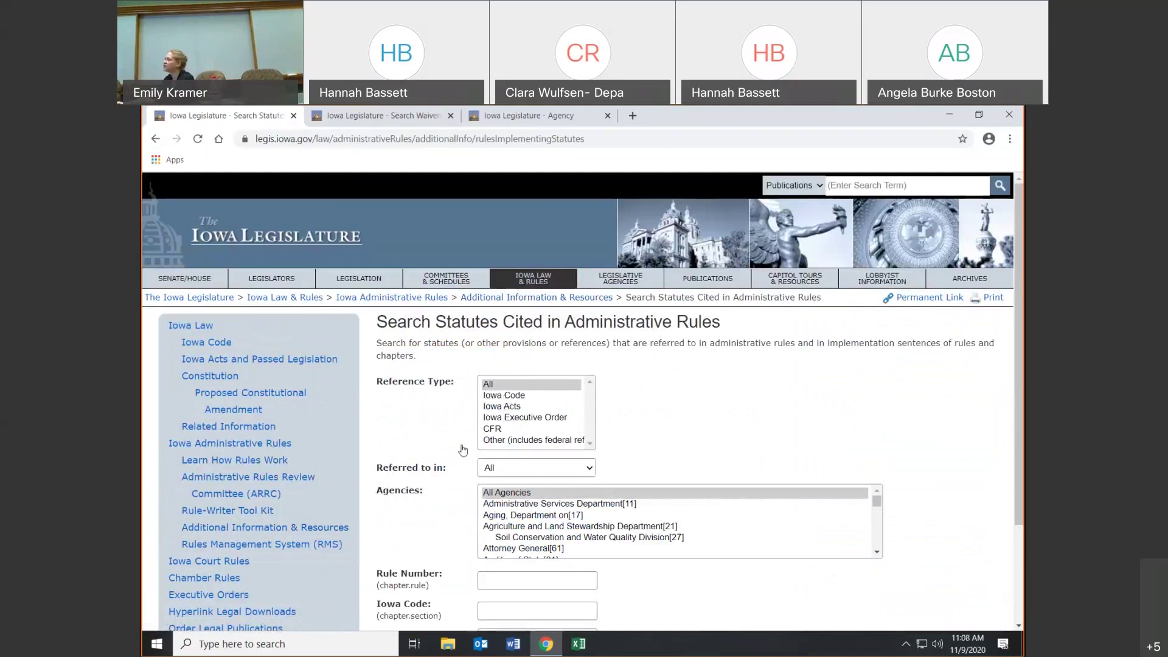
key("Down")
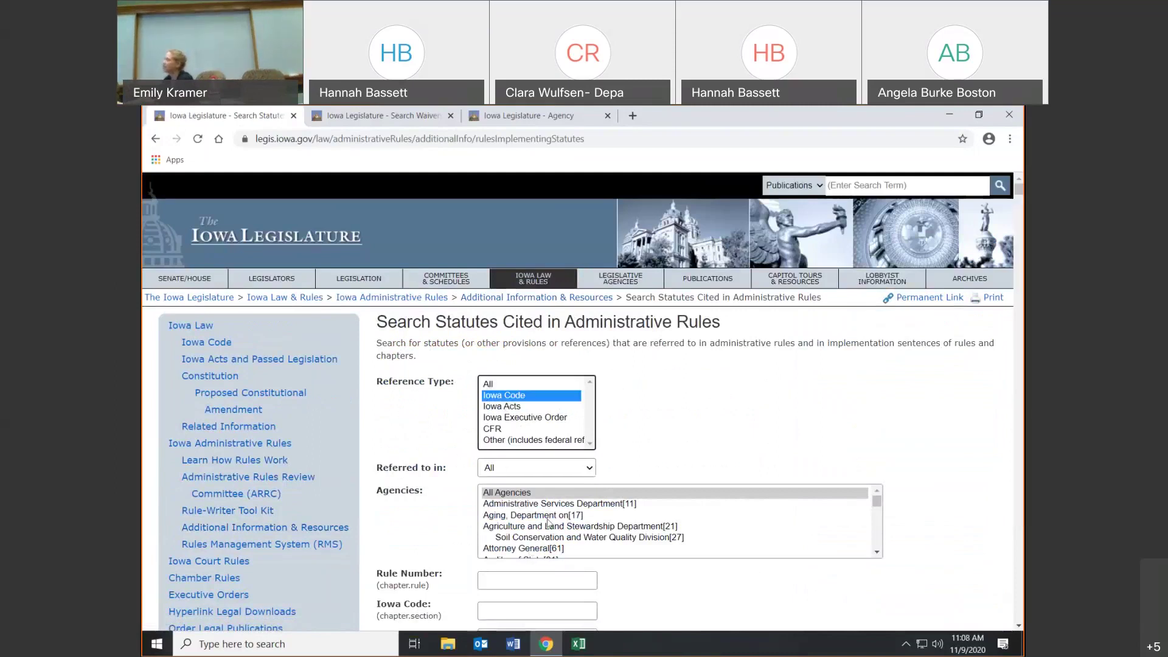
scroll(549, 523, "down", 2)
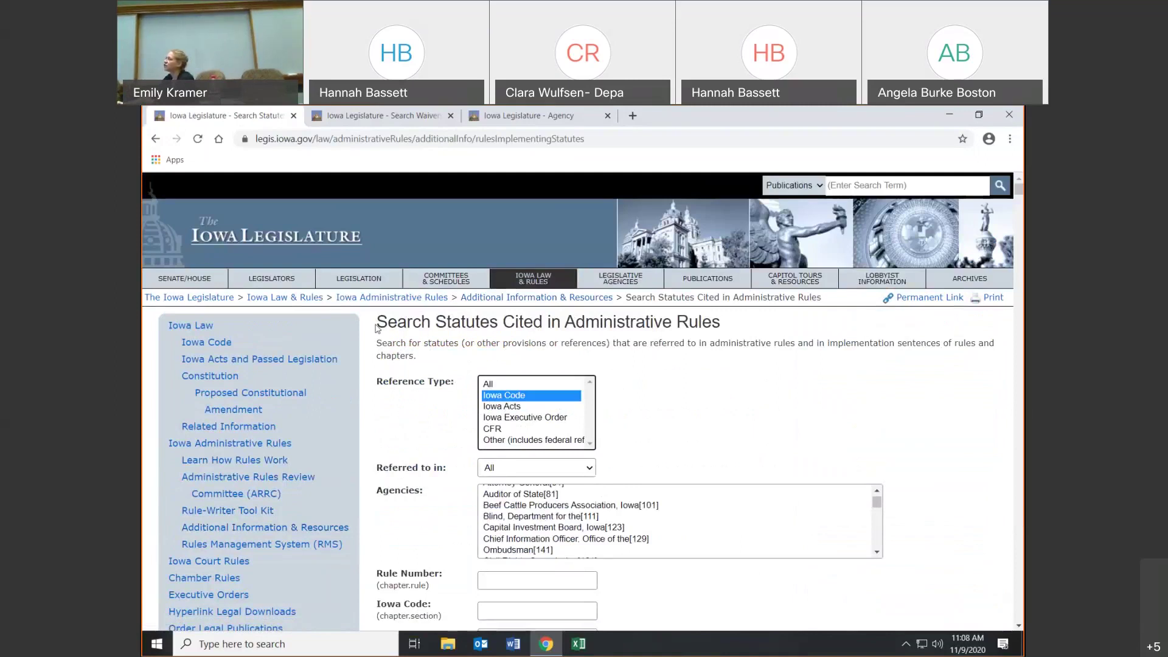
left_click_drag(377, 329, 740, 342)
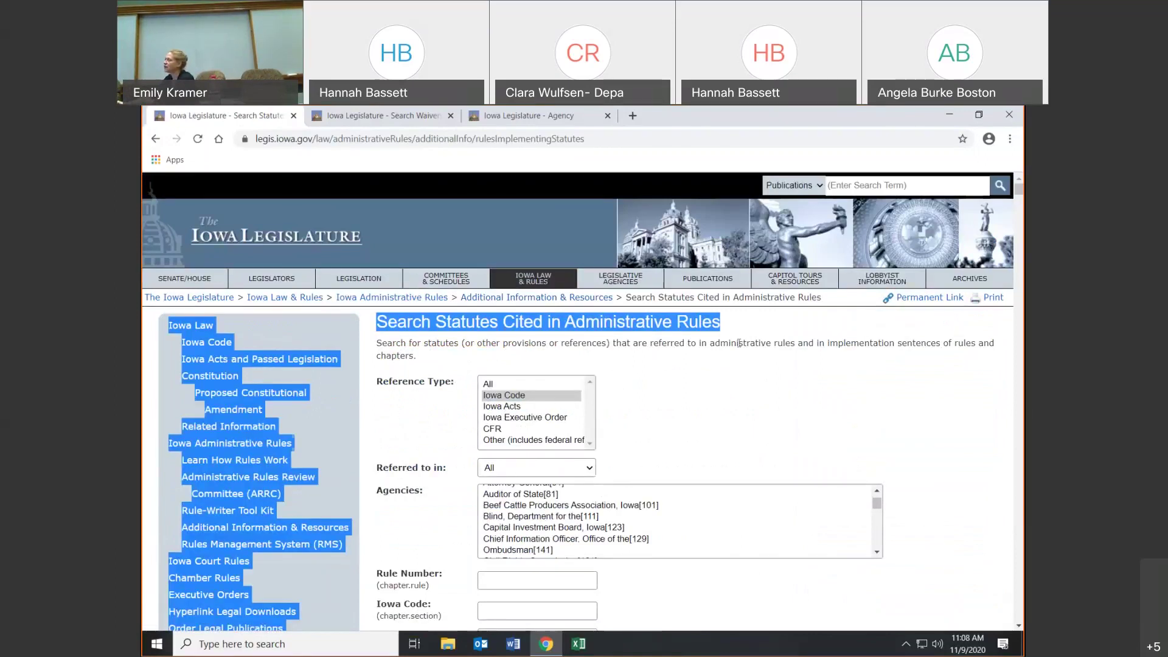
left_click(779, 412)
scroll(779, 411, "down", 1)
scroll(778, 412, "down", 1)
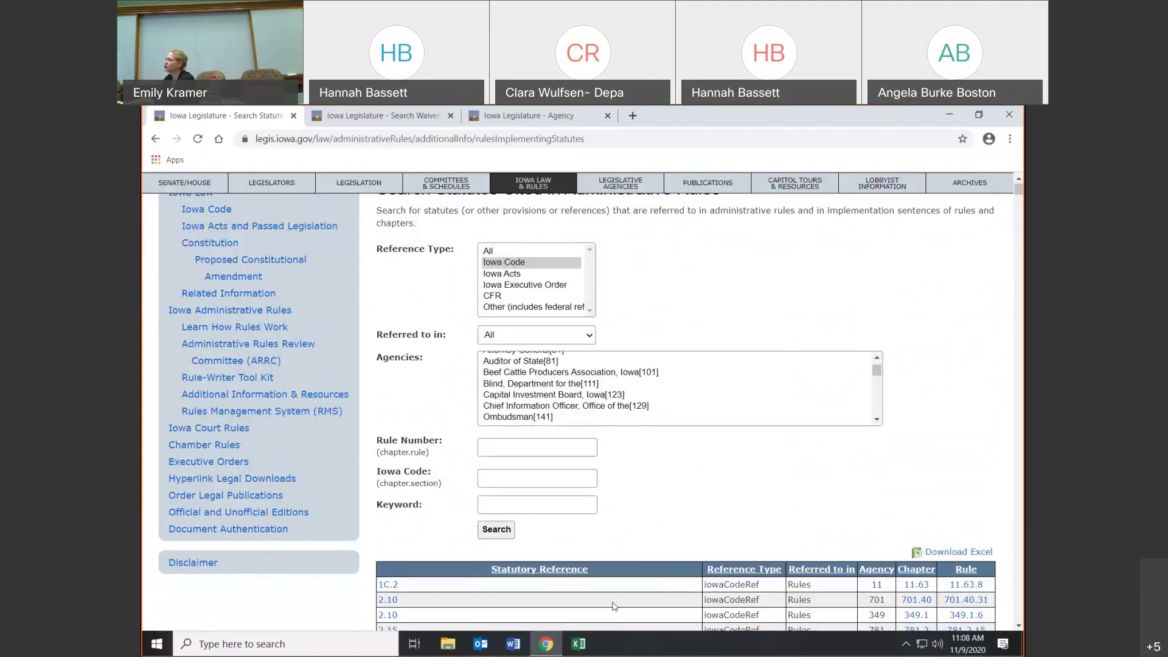
scroll(715, 340, "down", 3)
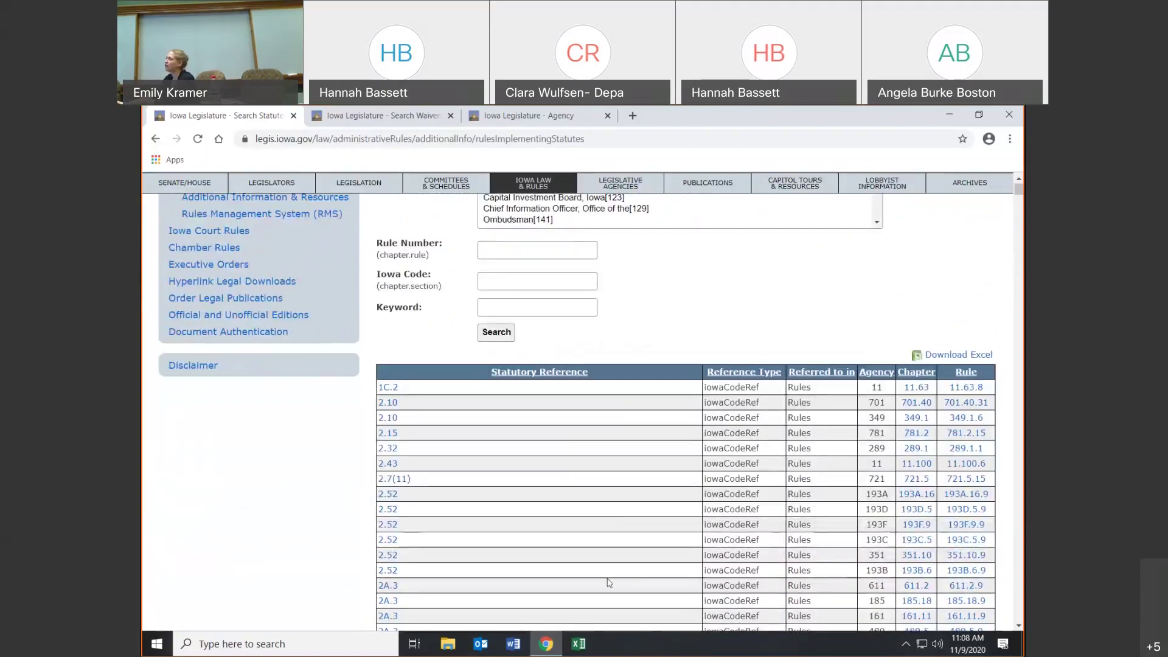
left_click(384, 390)
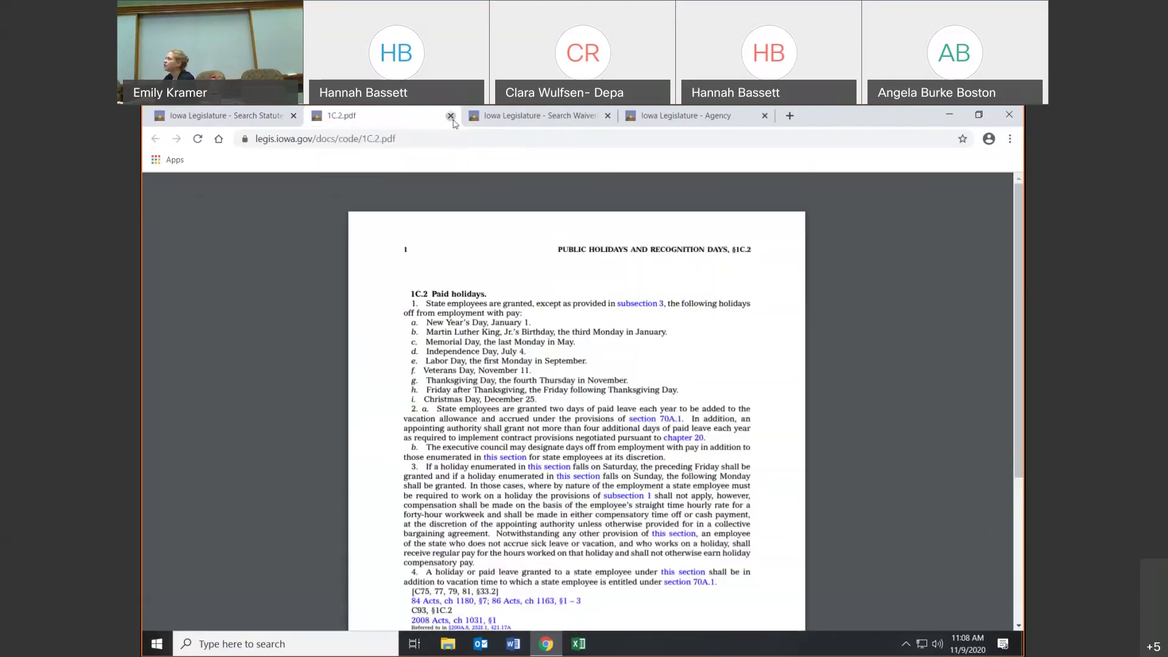
left_click(451, 117)
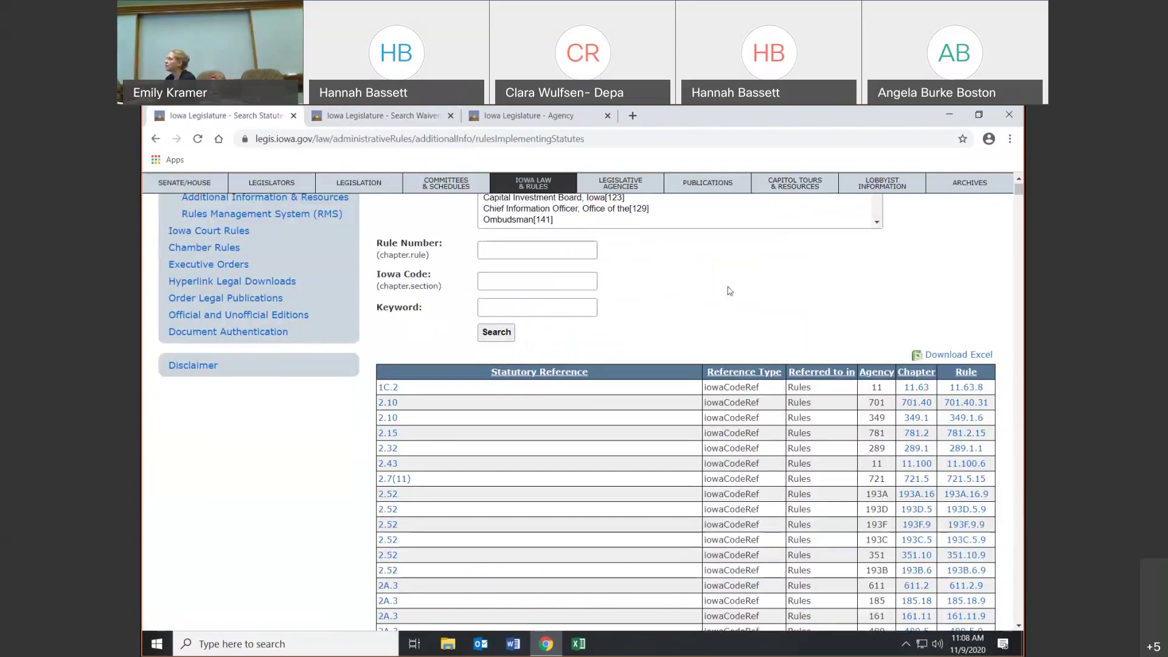
scroll(730, 291, "up", 5)
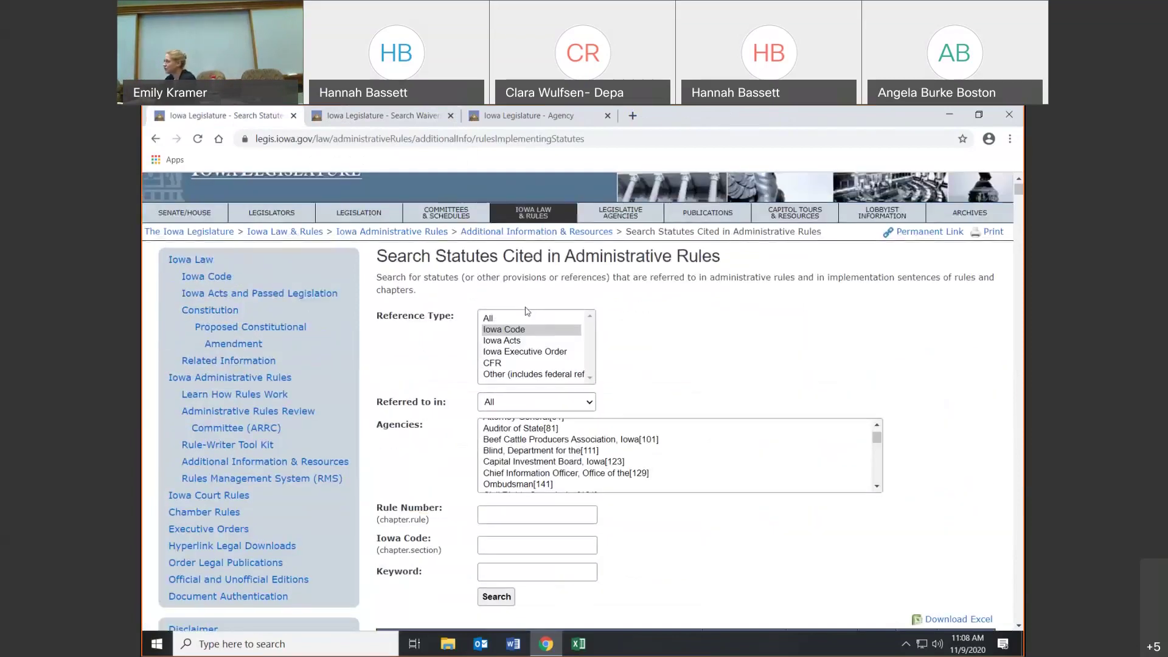
left_click(154, 139)
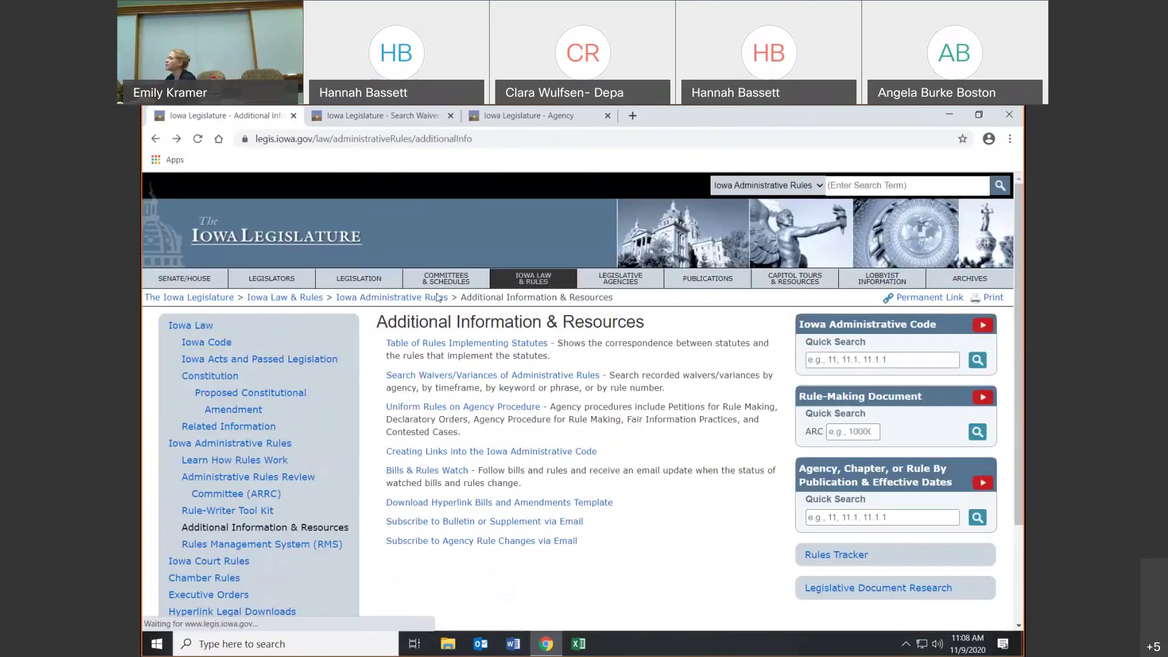
- Open the waivers/variances search and search waivers for the Accountancy Examining Board
left_click(450, 378)
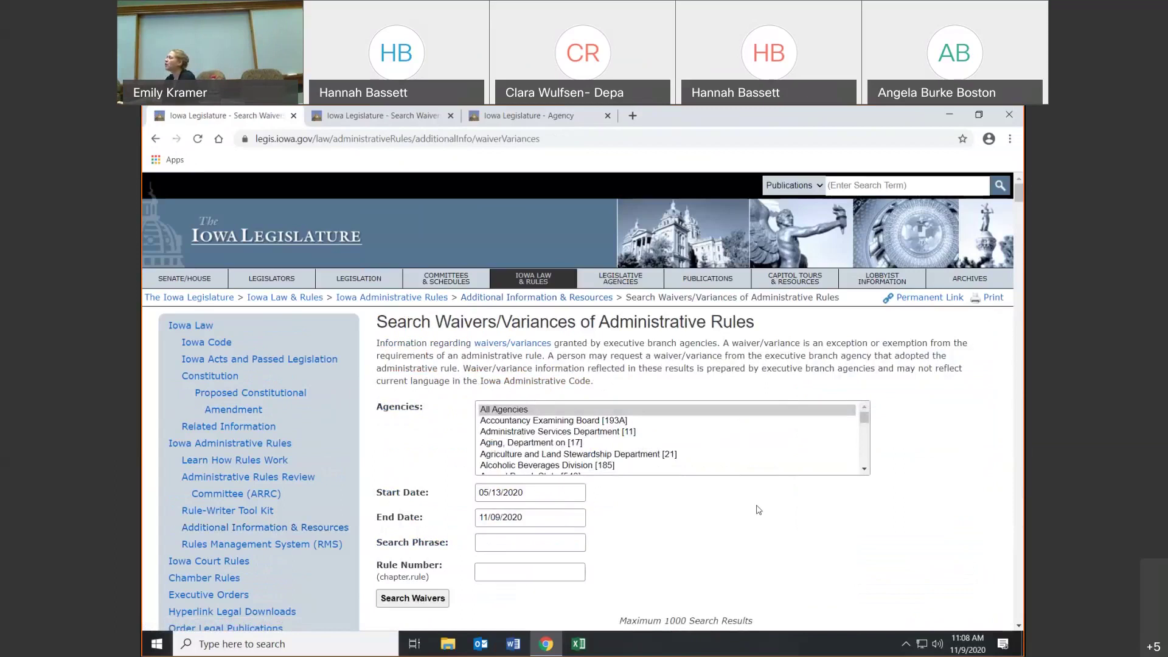
scroll(609, 449, "down", 3)
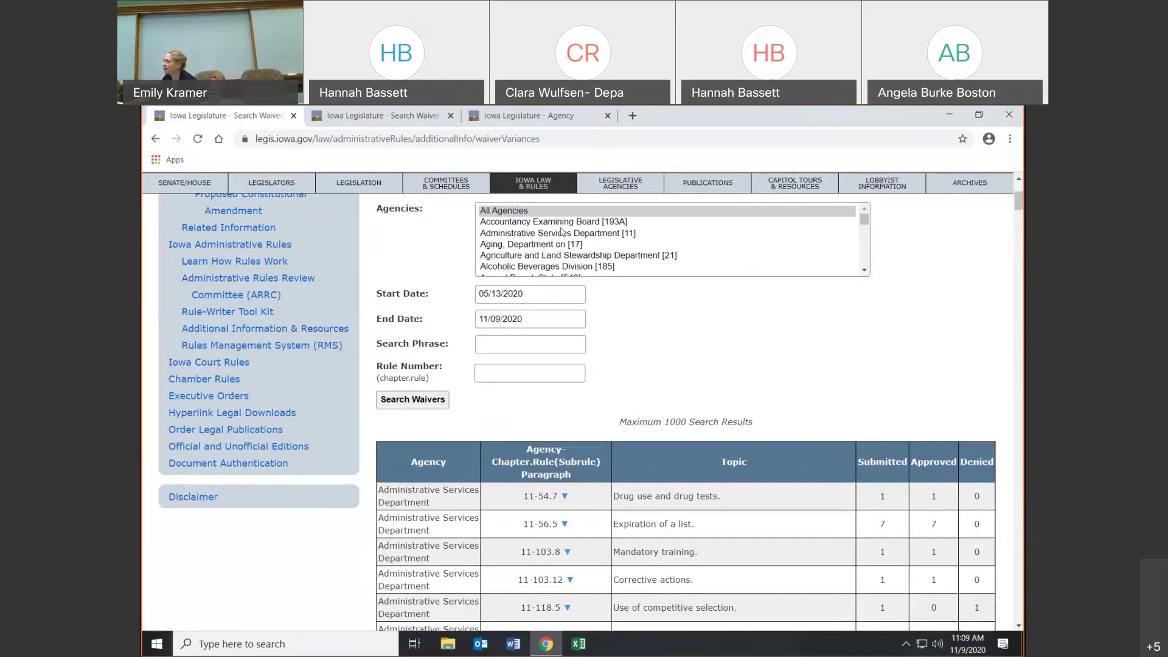
left_click(562, 226)
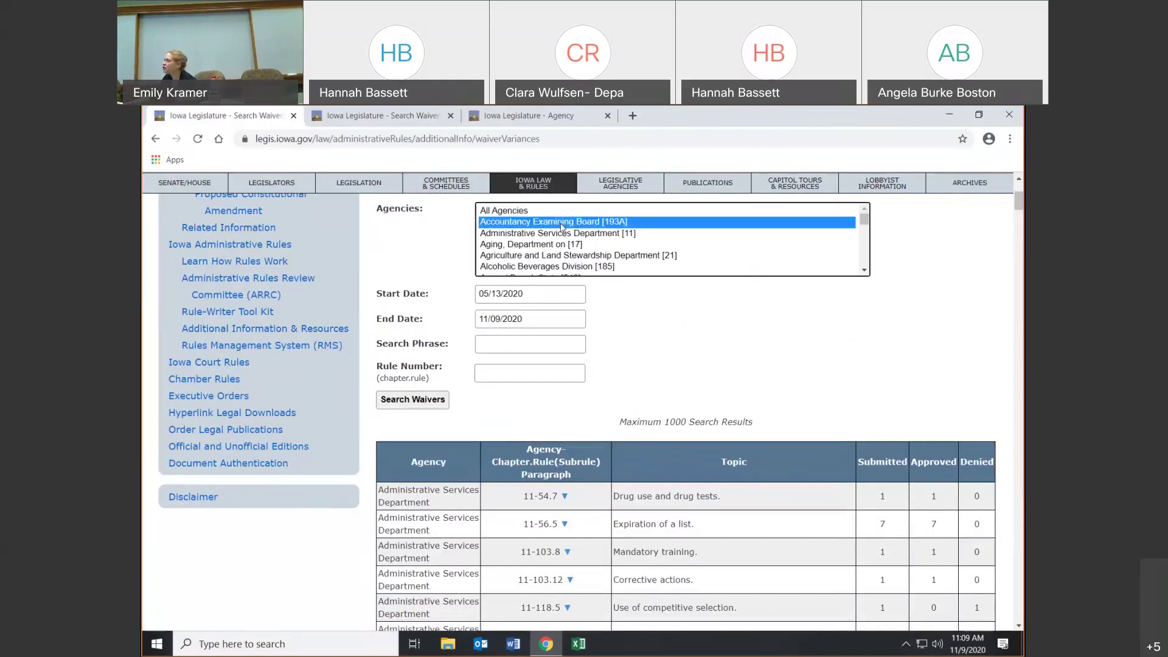
left_click(428, 405)
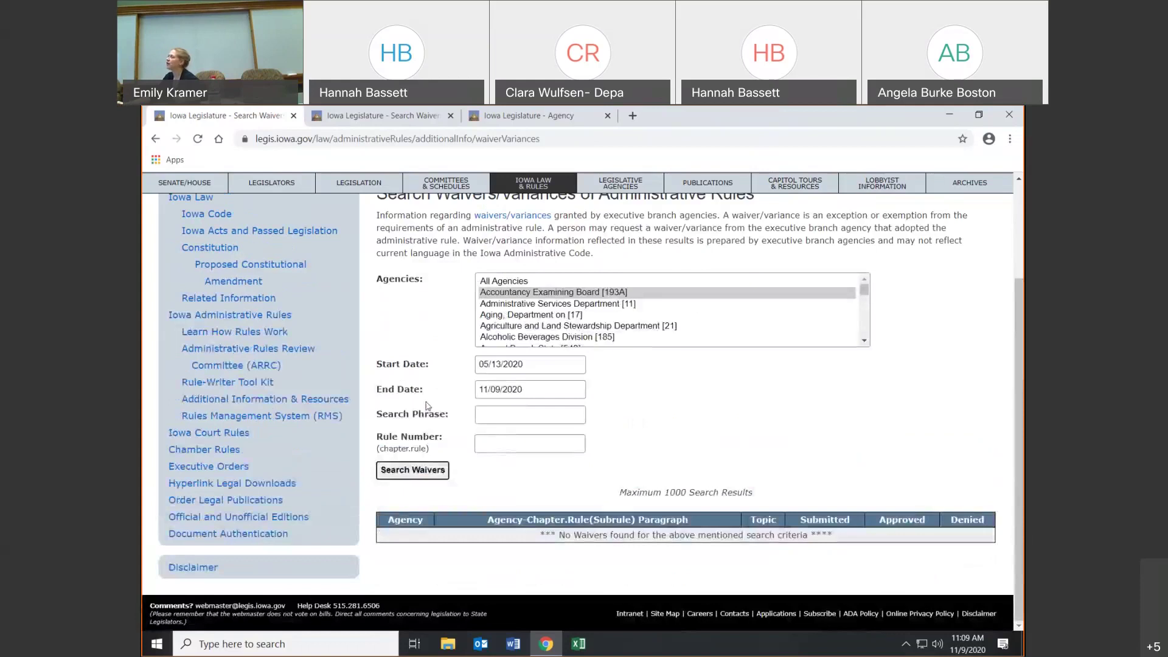
- Search waivers for the Aging Department, then the Alcoholic Beverages Division, and go back
left_click(517, 315)
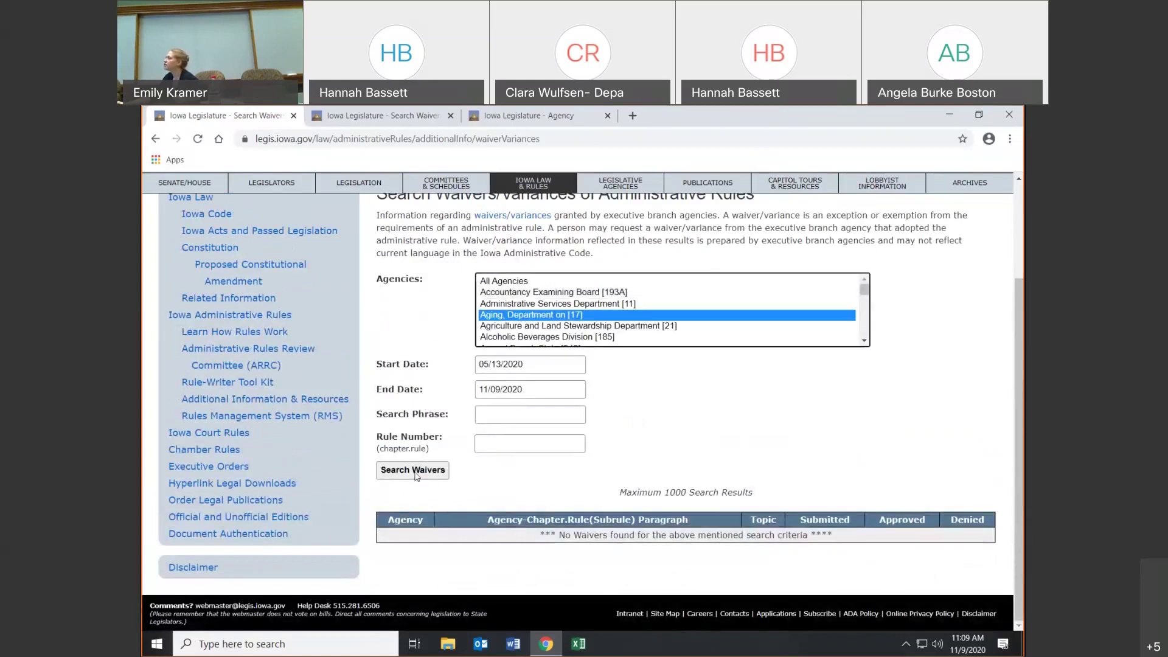
left_click(425, 476)
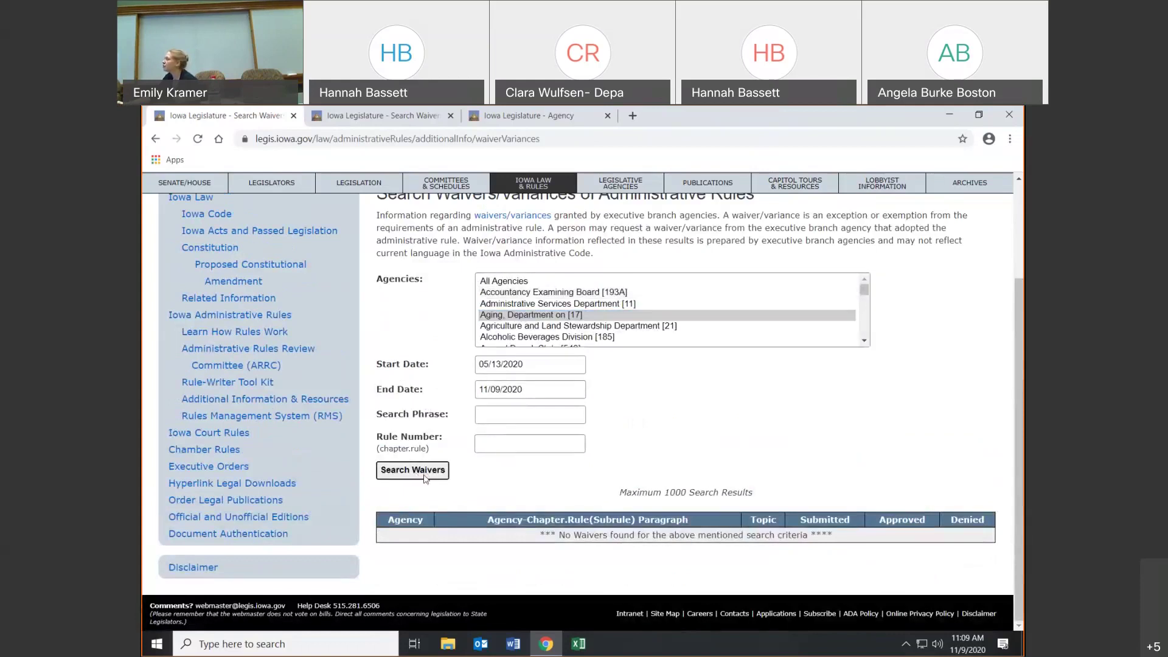
left_click(517, 337)
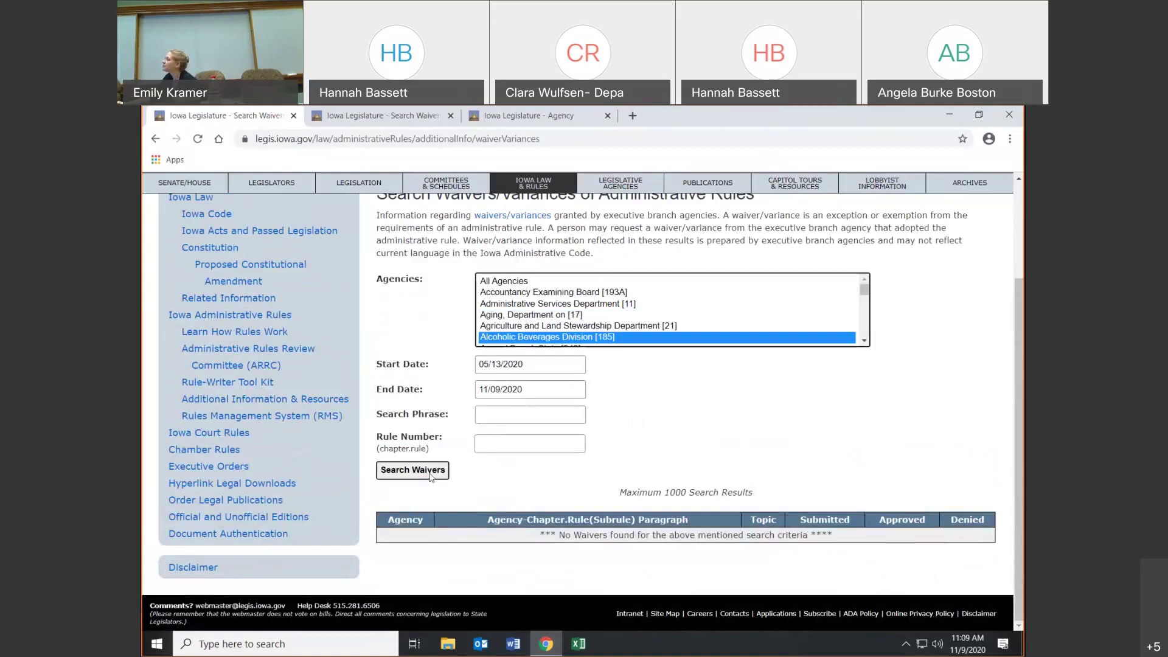
left_click(428, 473)
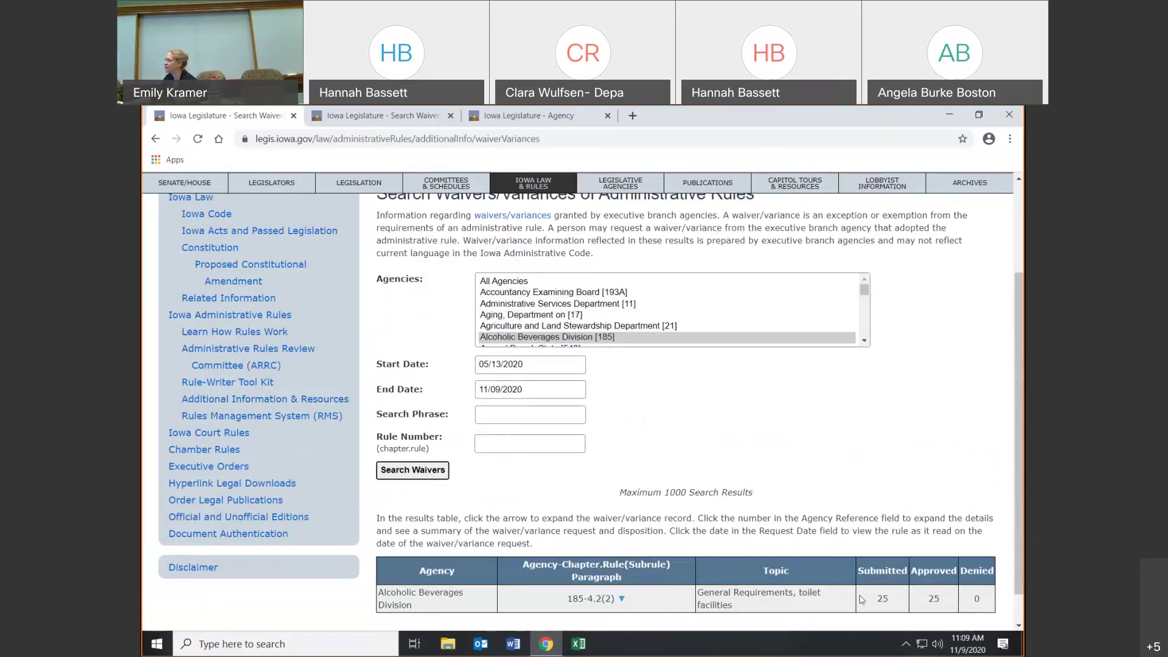
left_click(156, 140)
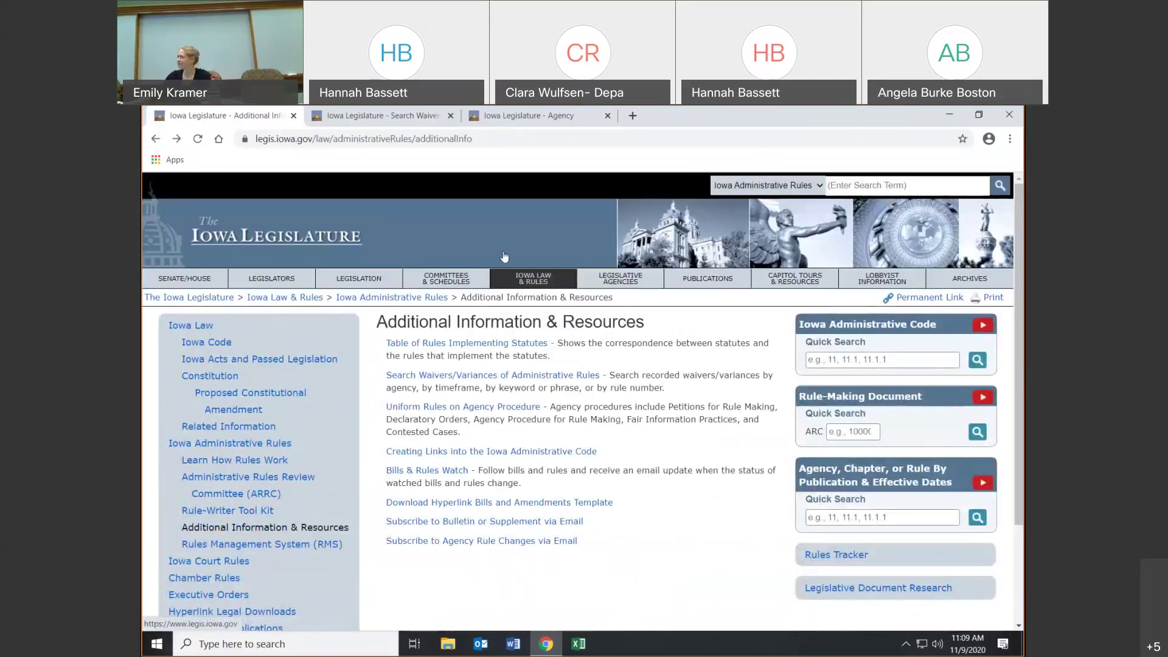
- Revisit the waiver search, then preview and close the Uniform Rules on Agency Procedure PDF
left_click(518, 376)
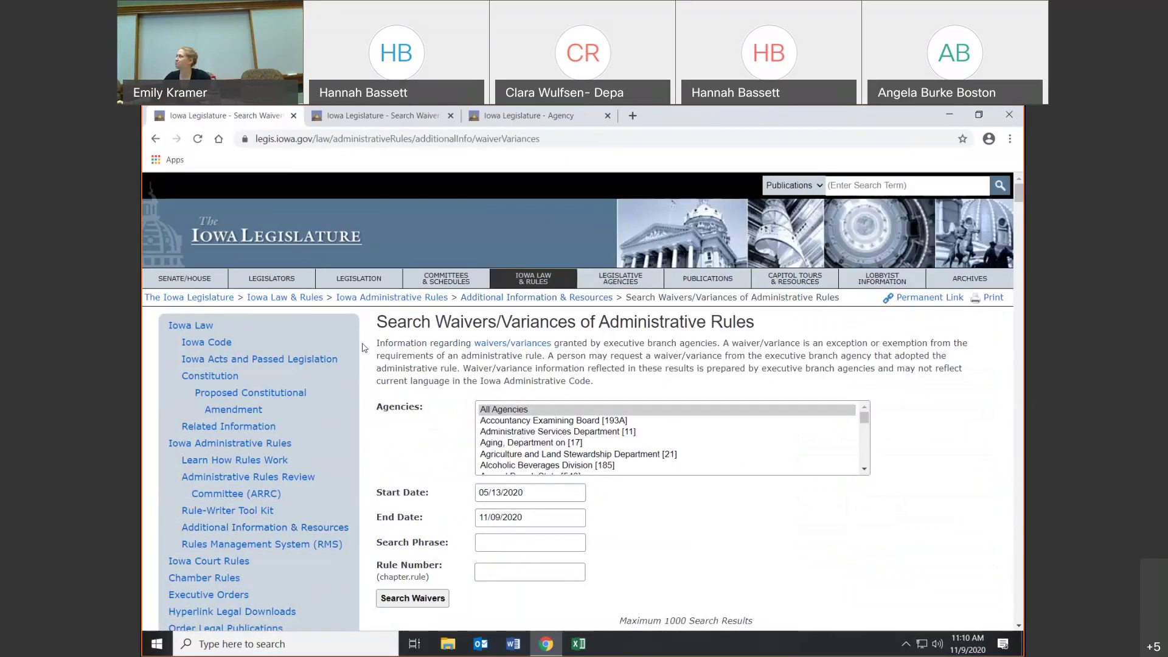
left_click(155, 140)
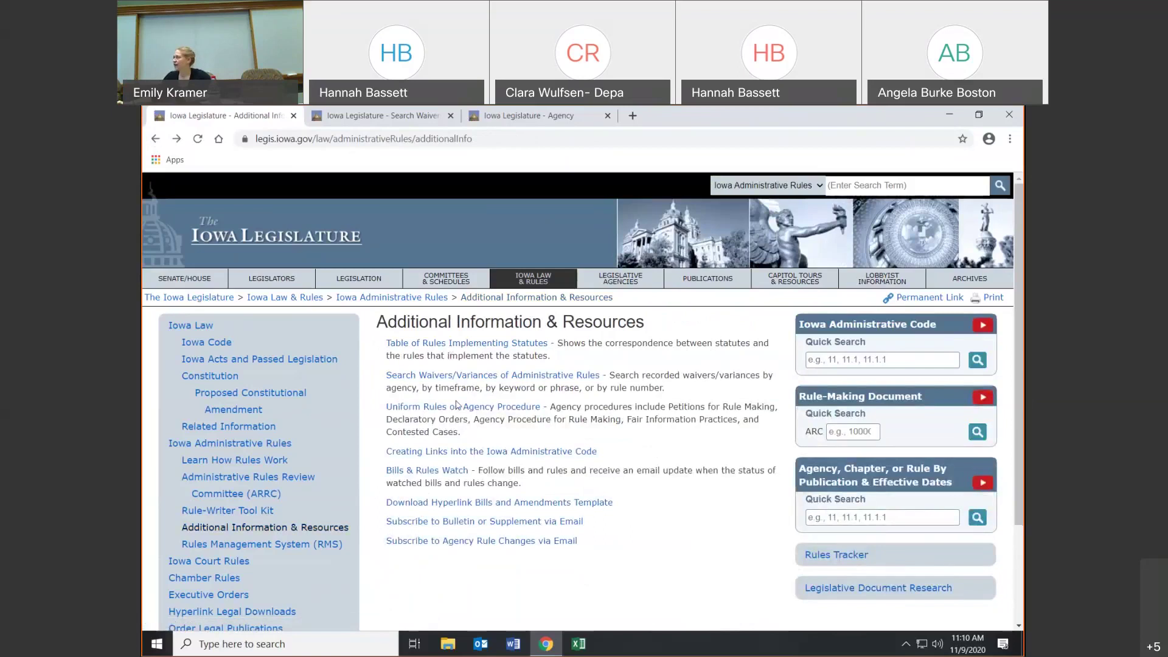
left_click(457, 406)
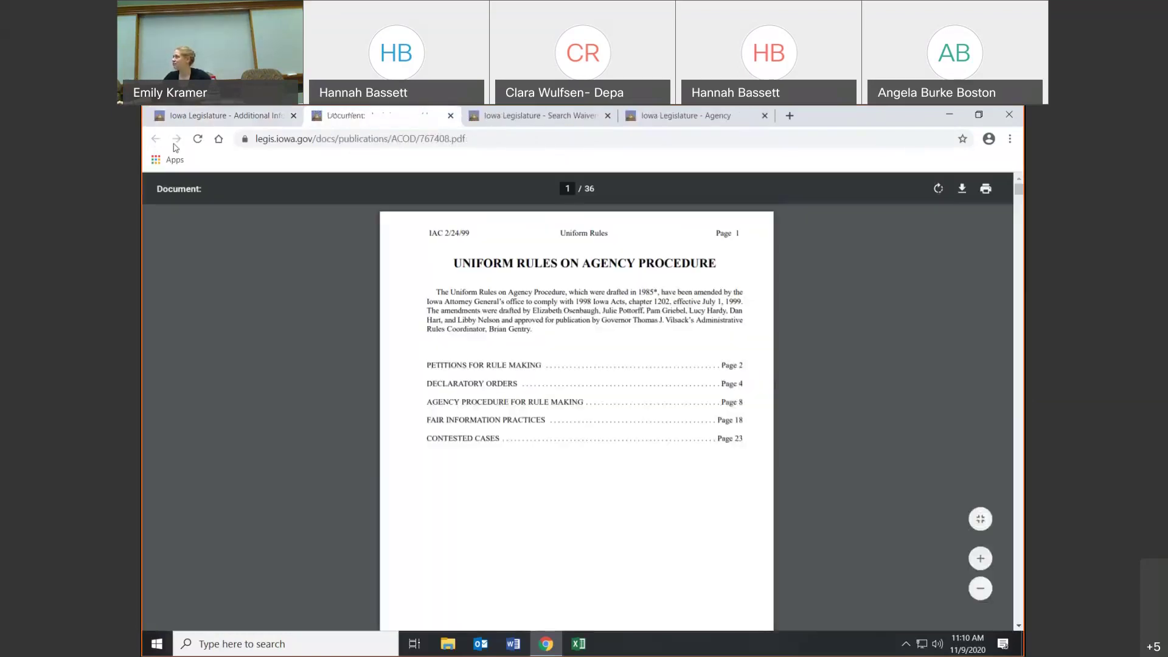
left_click(450, 116)
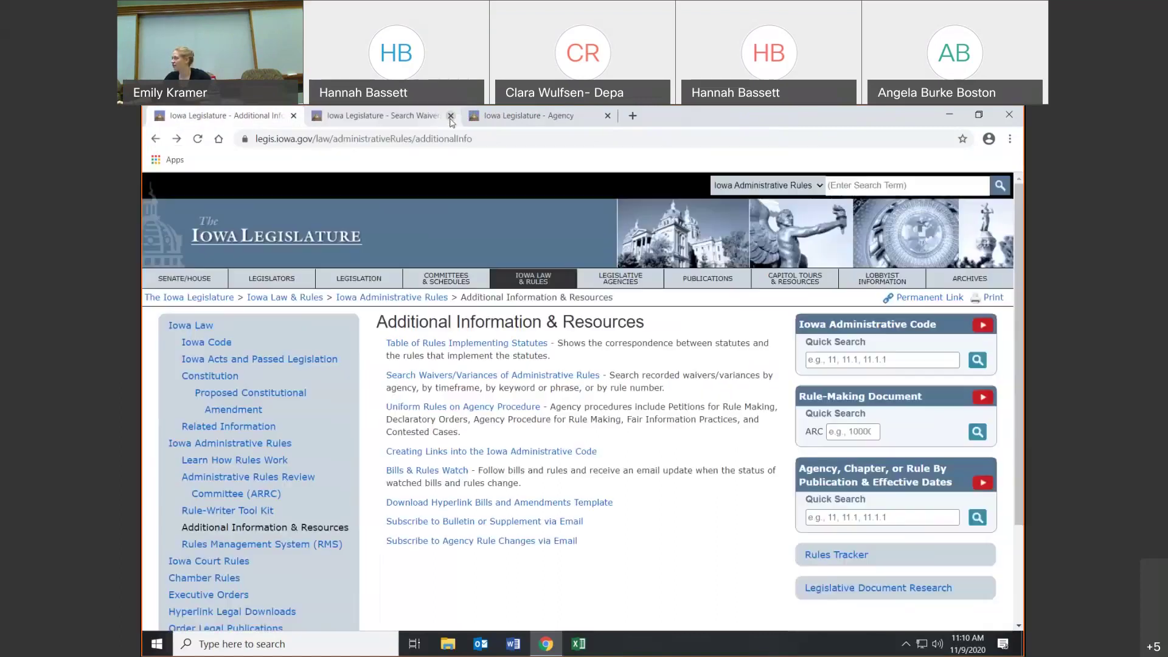
- Preview the Creating Administrative Code Links guide twice, then open the Bills & Rules Watch subscriptions
left_click(491, 451)
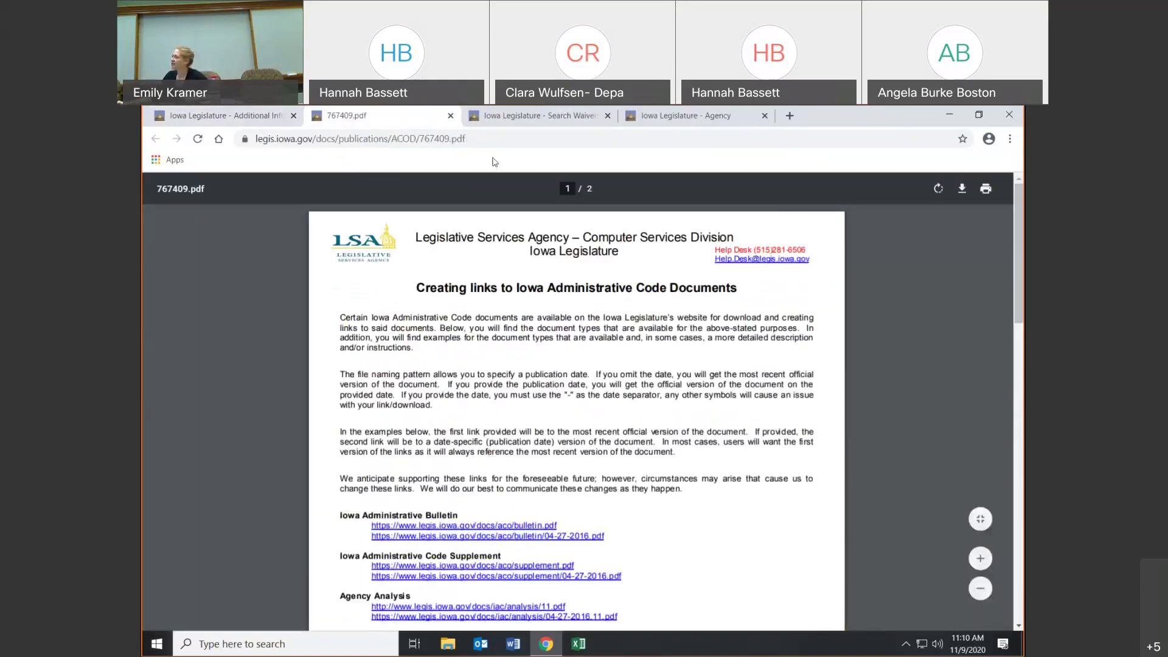
left_click(451, 115)
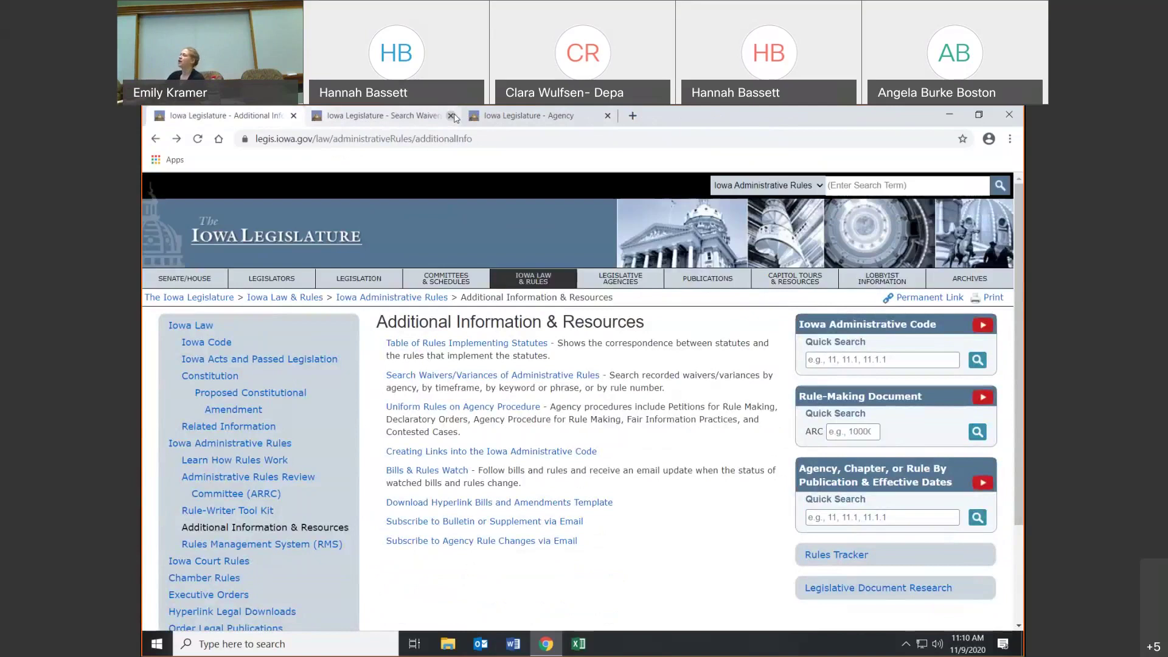
left_click(582, 453)
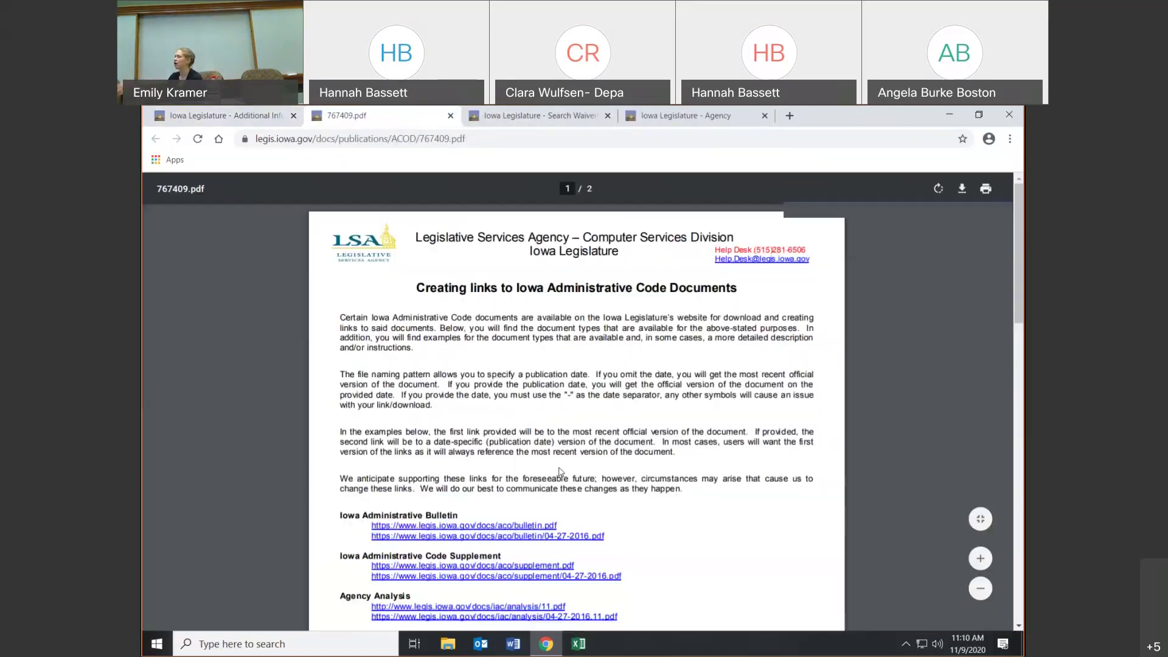
scroll(561, 472, "down", 2)
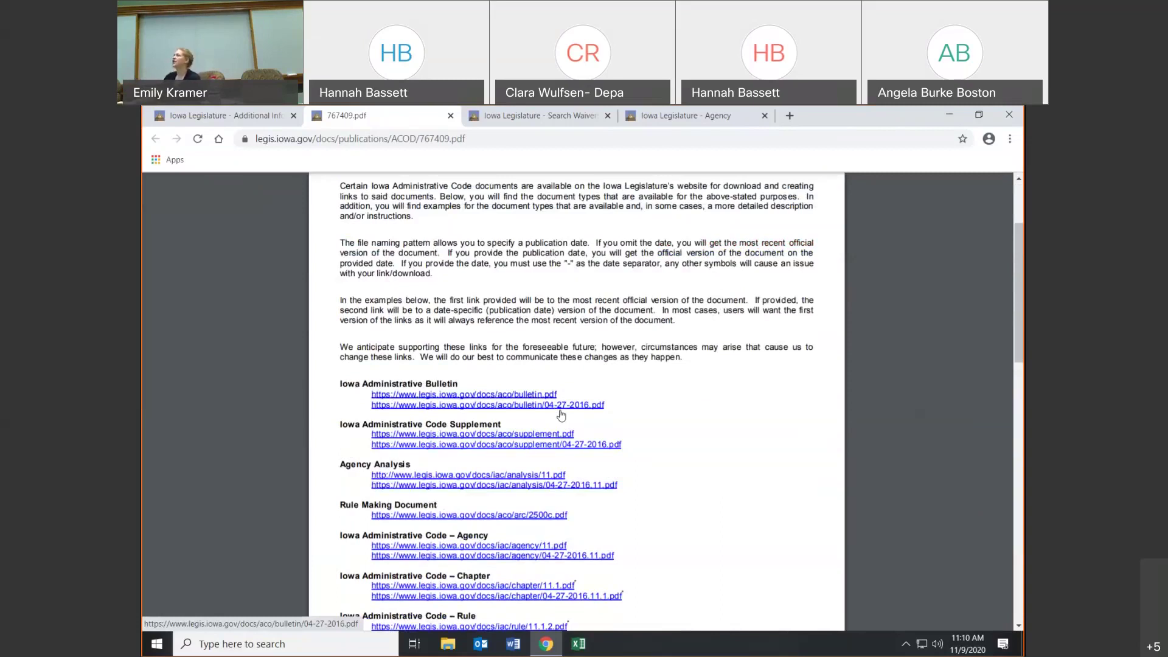
left_click(451, 115)
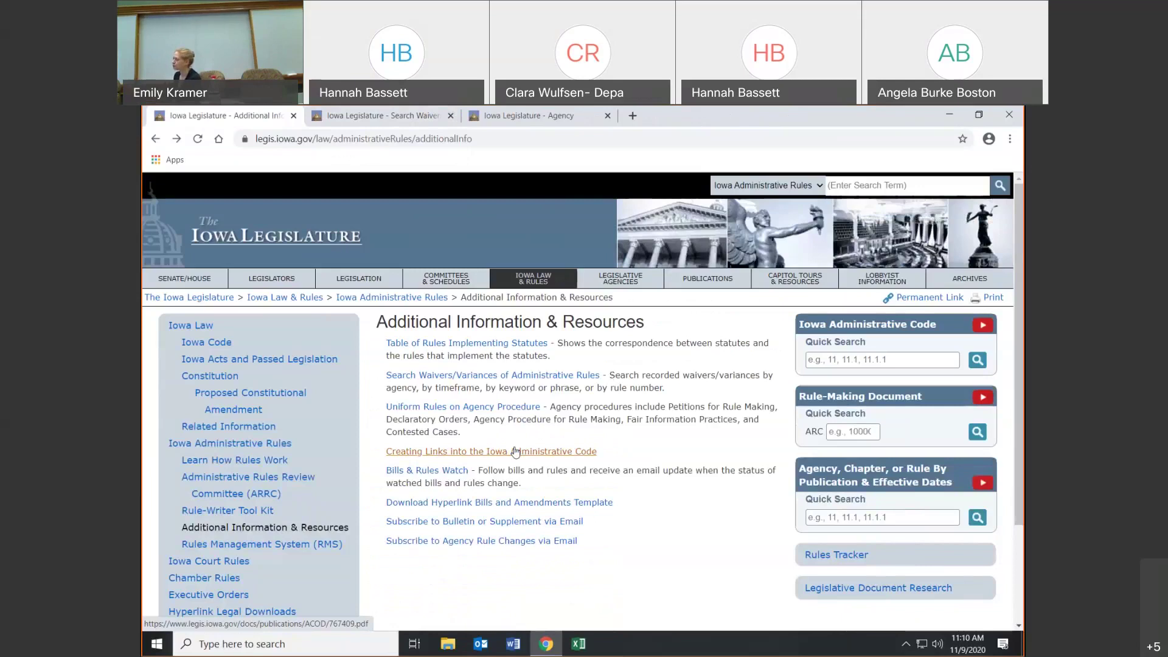
left_click(450, 471)
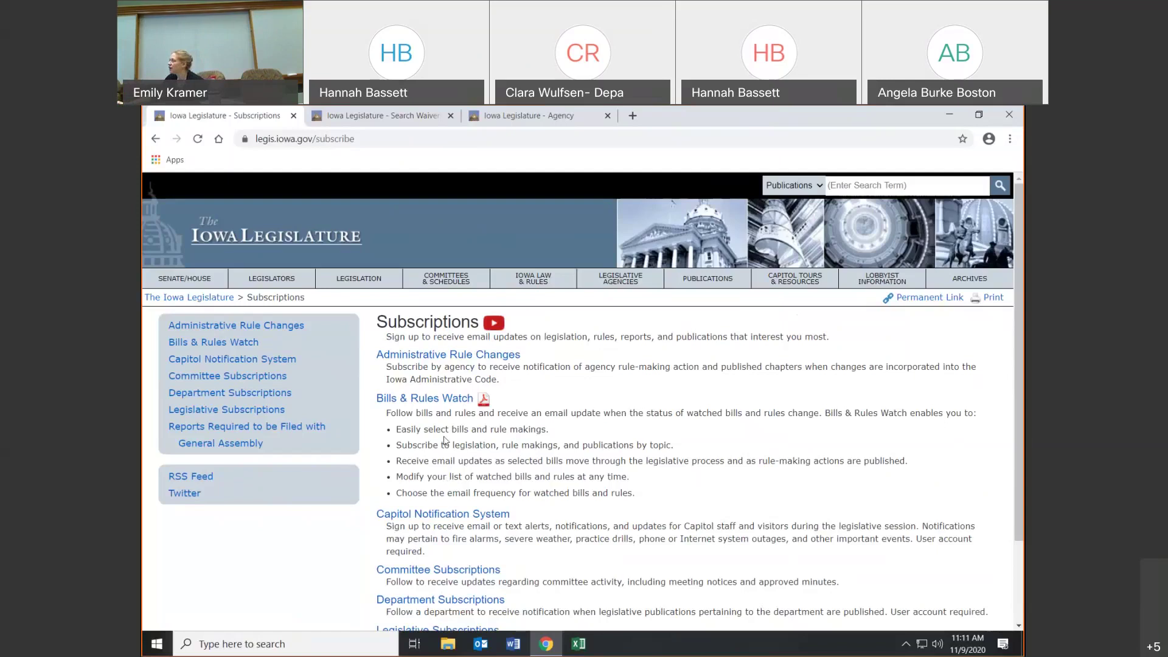
left_click(487, 404)
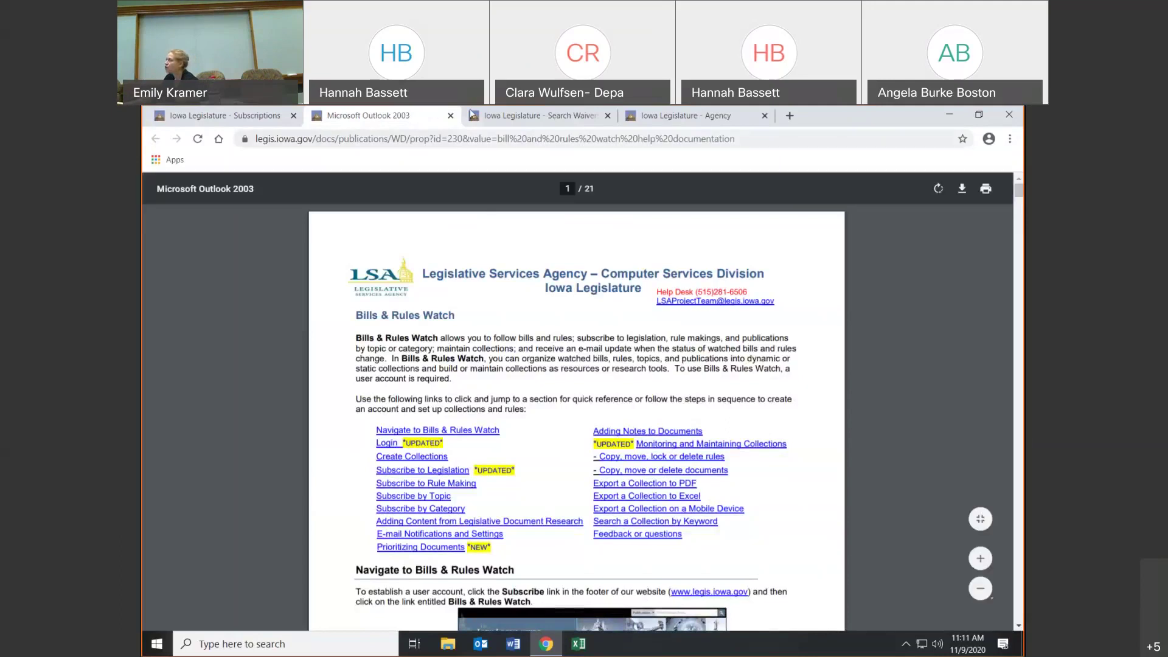
left_click(451, 116)
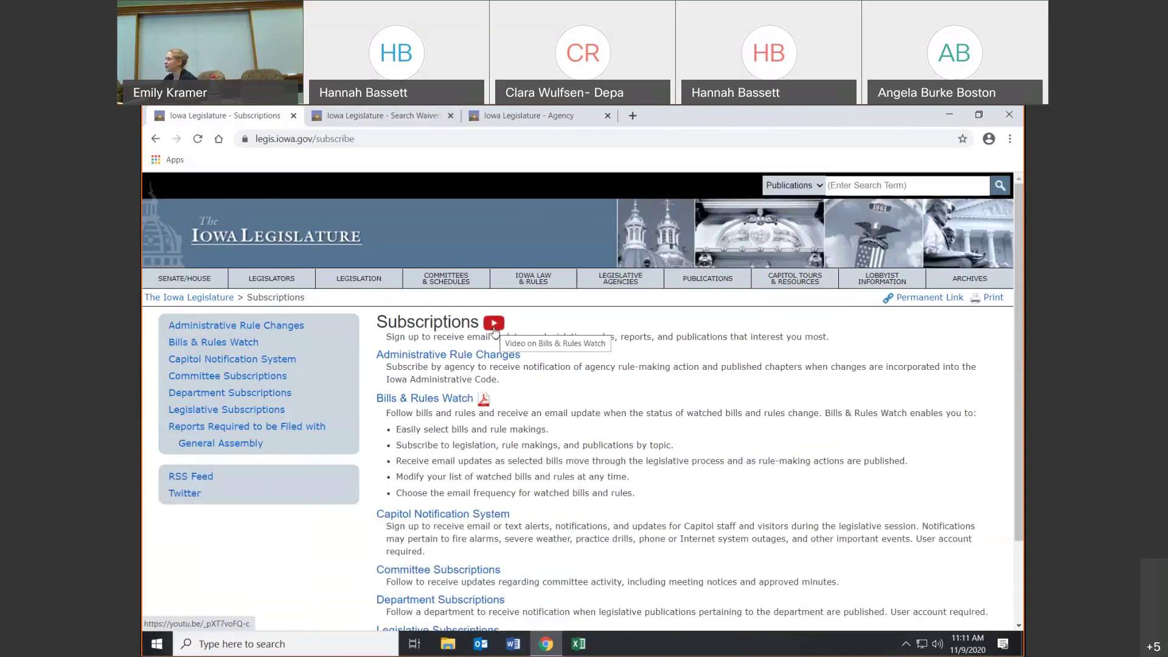
scroll(620, 368, "down", 1)
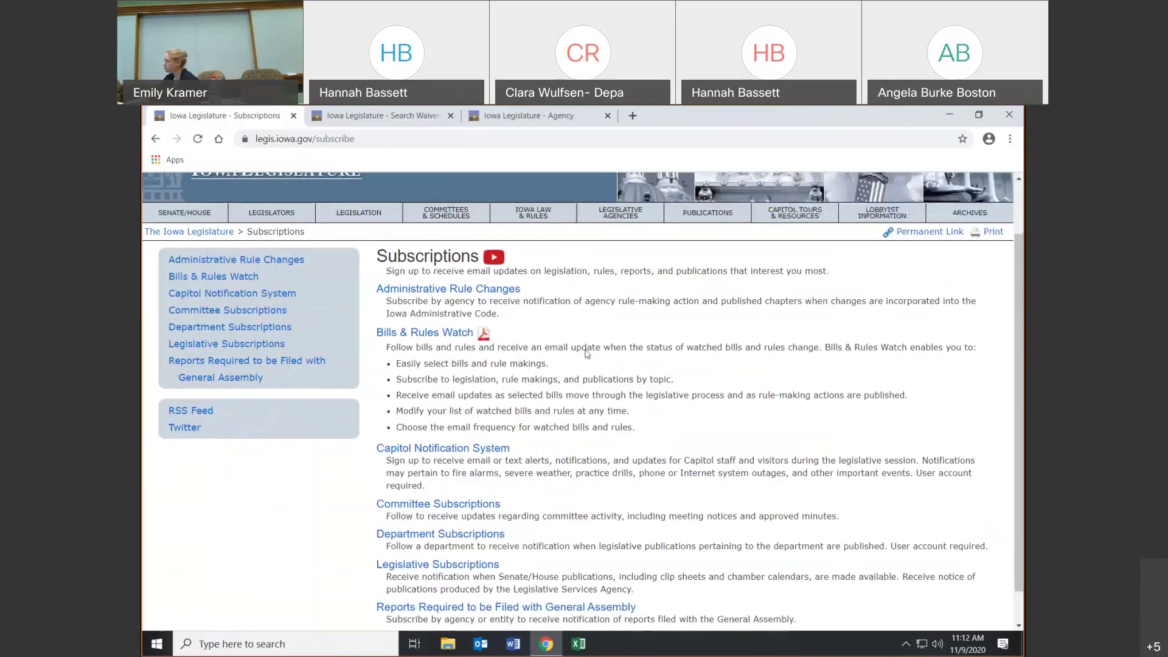
- Check Transportation Department and Treasurer of State on the Administrative Rule Changes subscription form
left_click(483, 293)
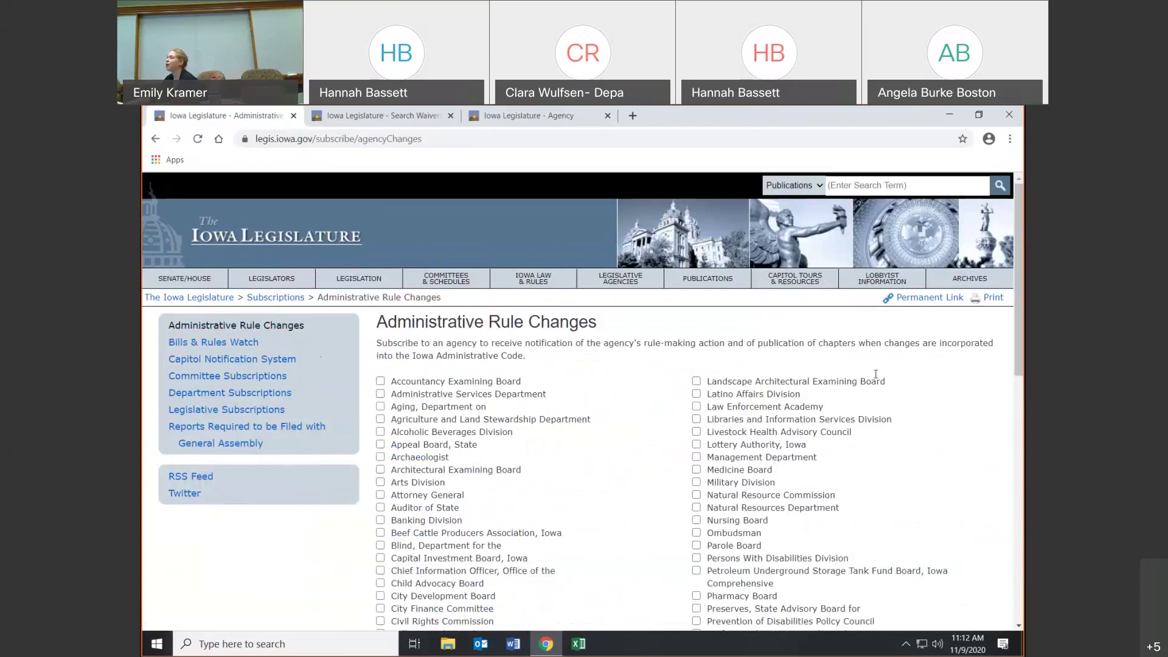
scroll(876, 374, "down", 2)
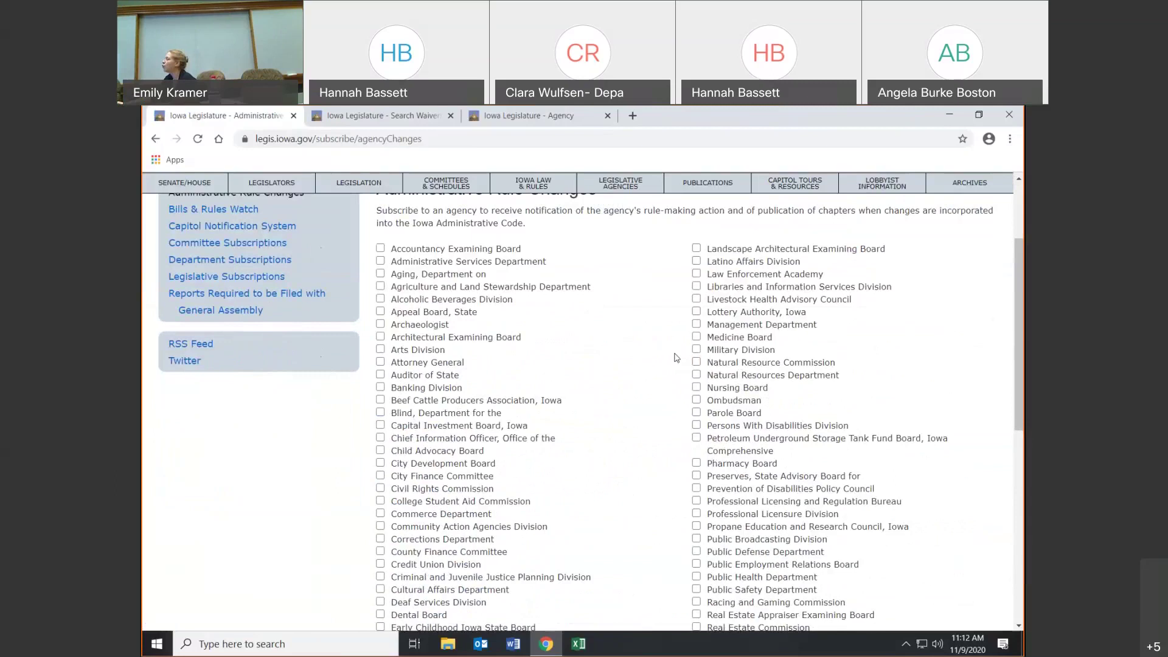
scroll(756, 340, "down", 4)
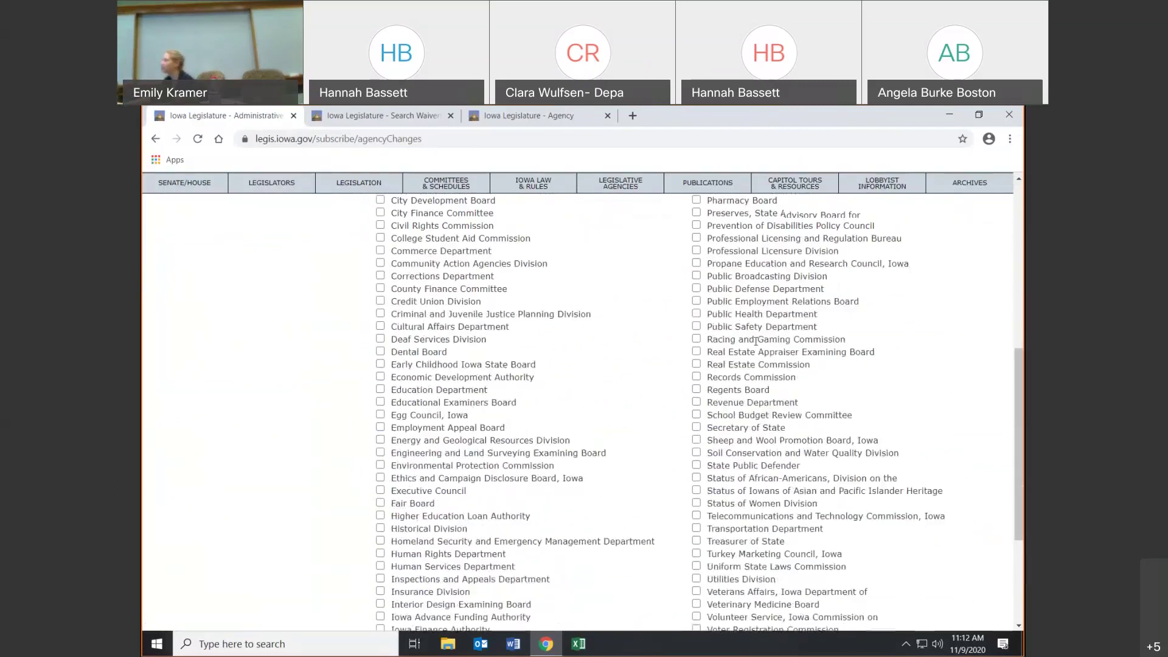
scroll(756, 342, "down", 1)
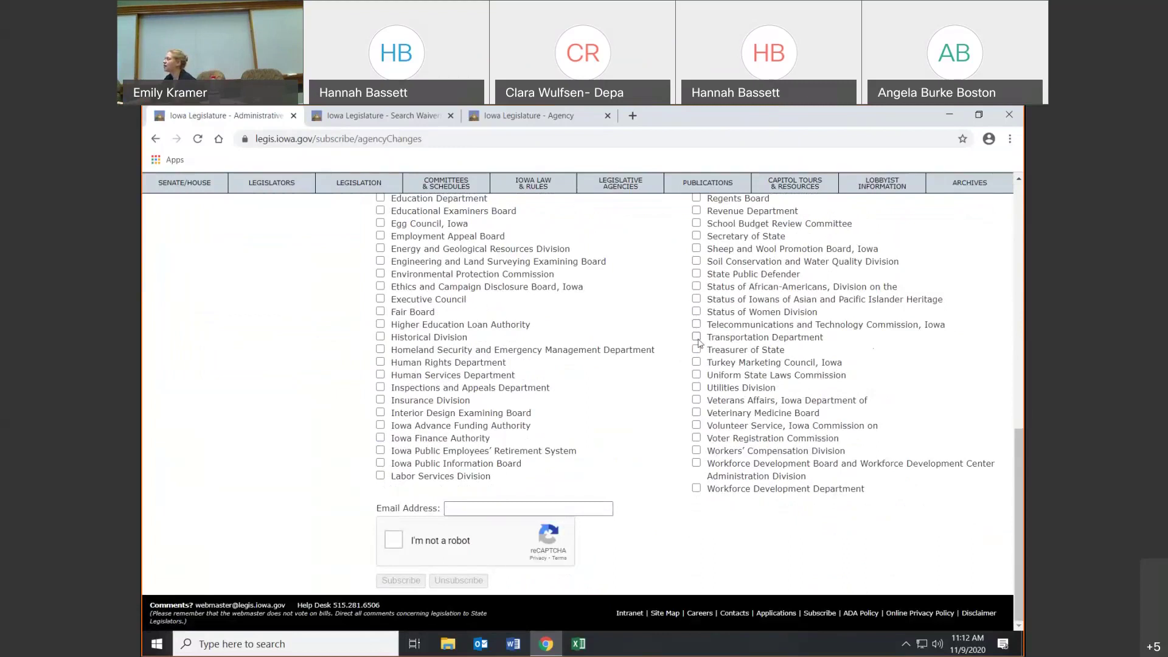
left_click(697, 337)
left_click(696, 349)
- Go to the email address field and the reCAPTCHA box, dismissing the image challenge
left_click(469, 507)
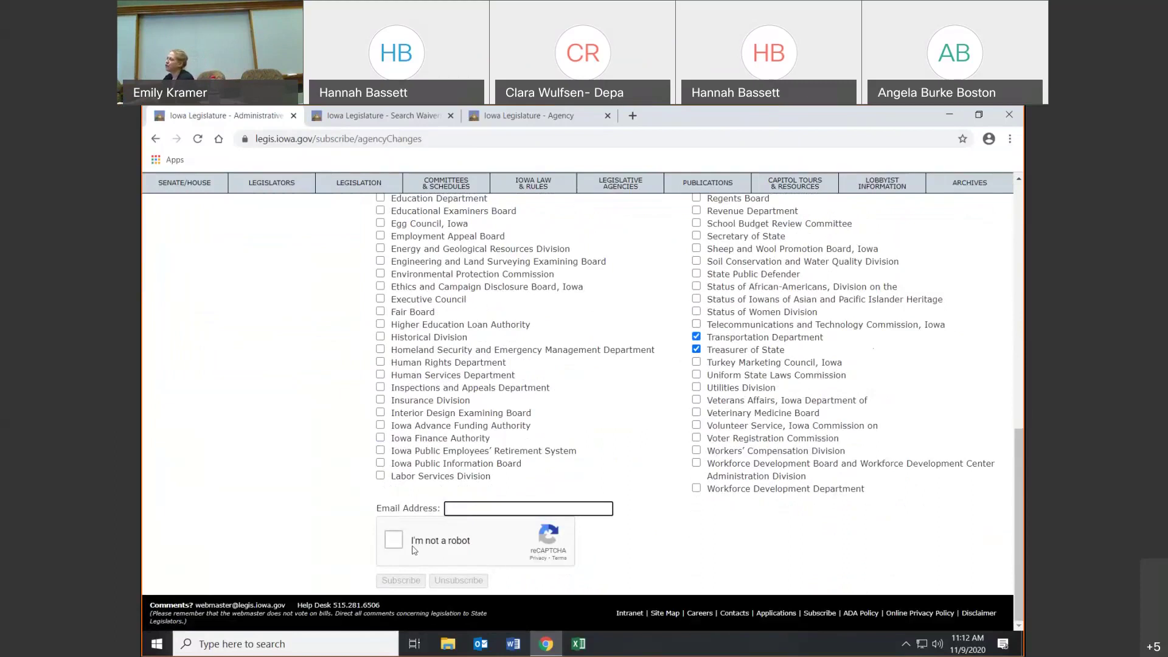
left_click(393, 540)
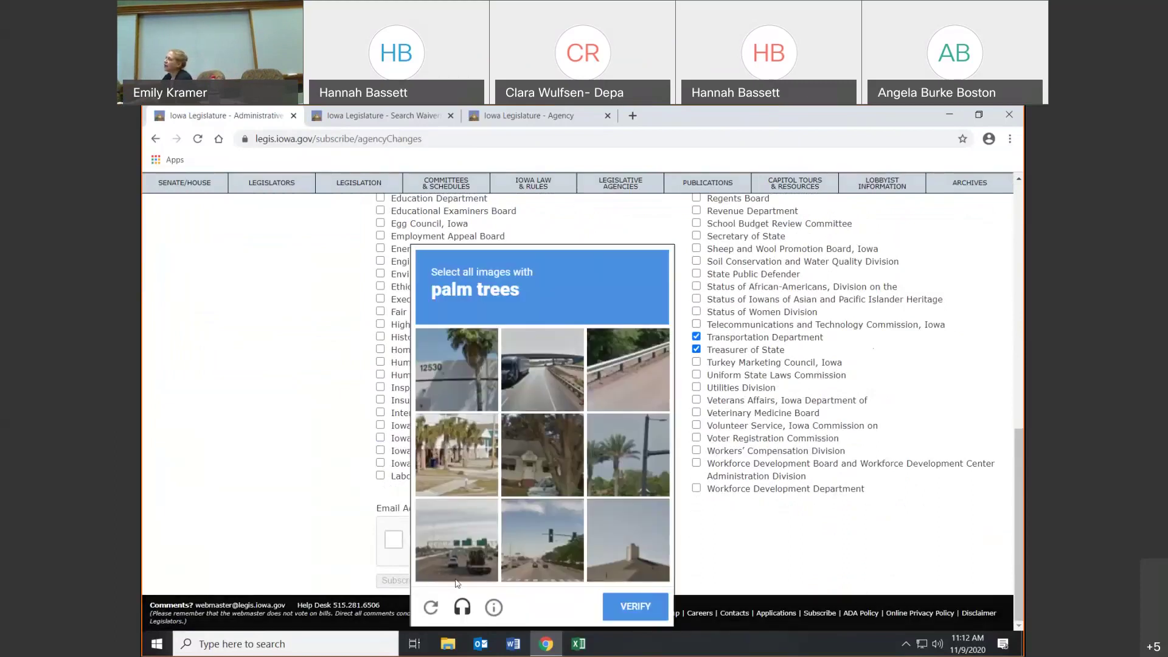
left_click(743, 564)
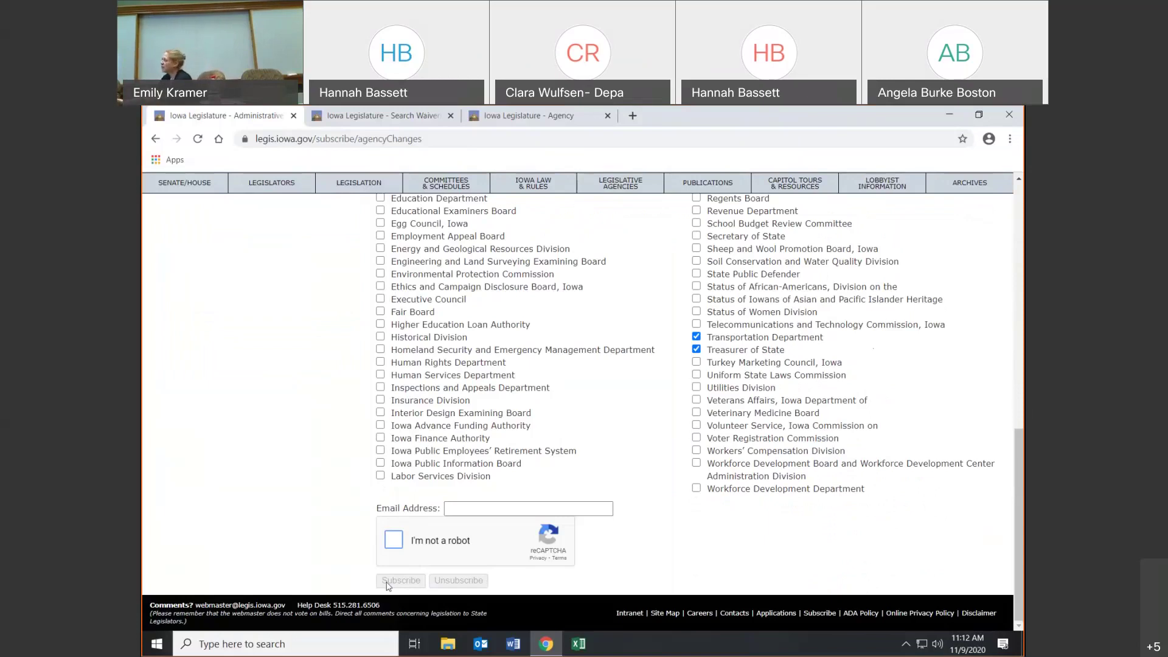
left_click(480, 511)
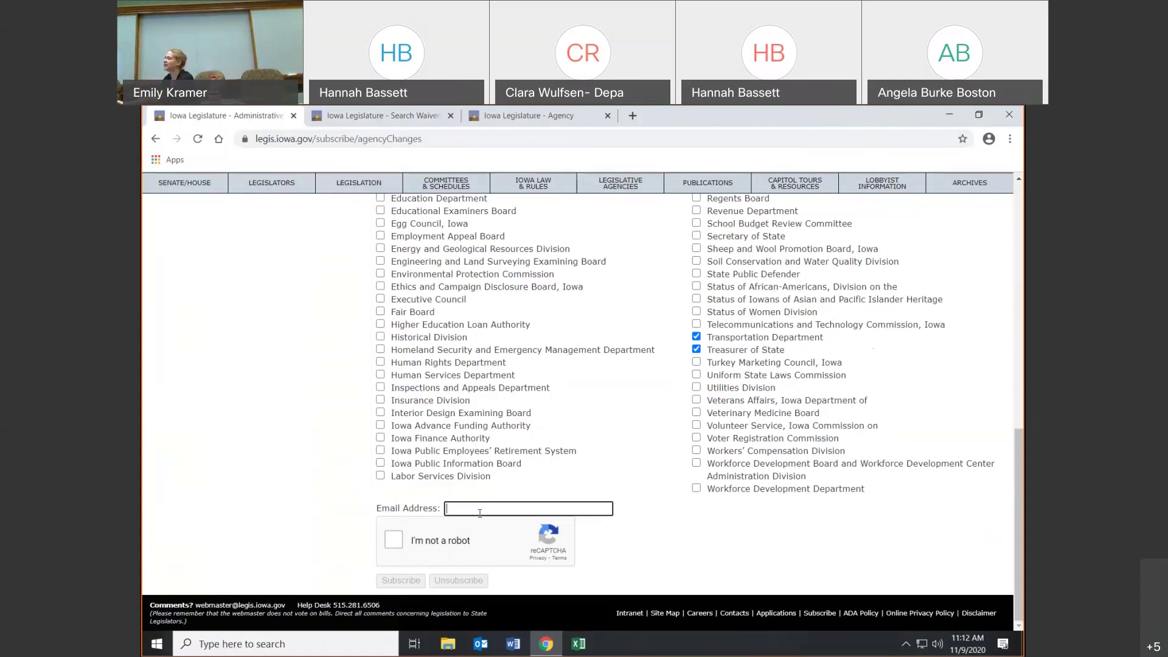
scroll(480, 513, "up", 10)
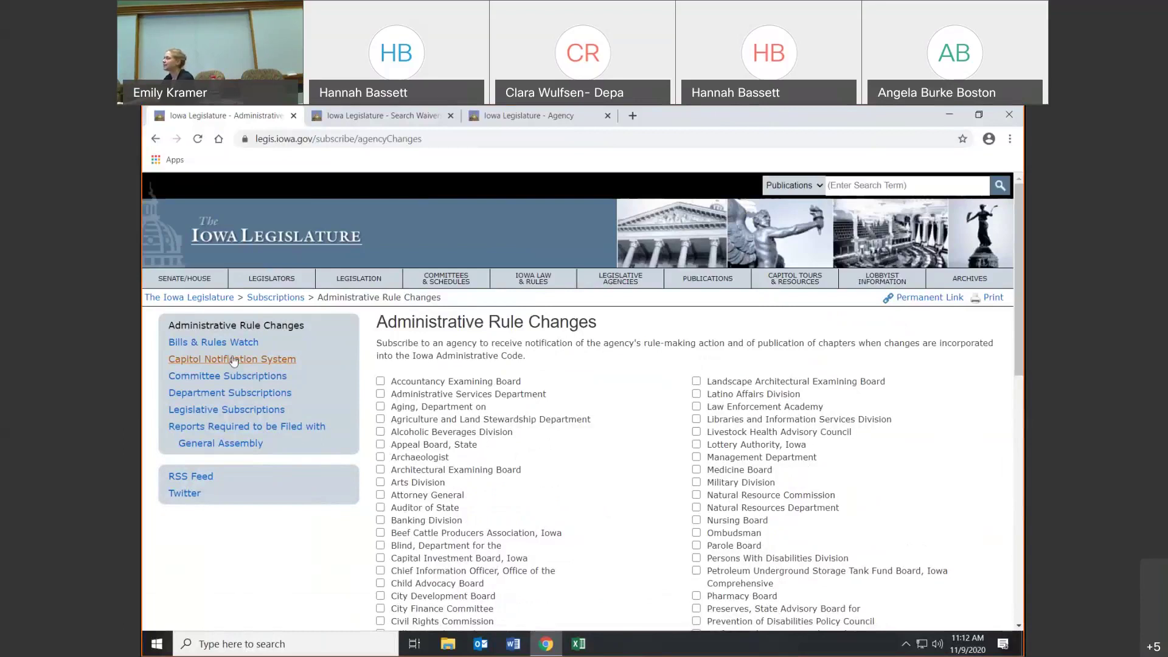
- On Legislative Subscriptions, check Administrative Bulletin, Administrative Code Supplement and Court Rules announcements
left_click(215, 410)
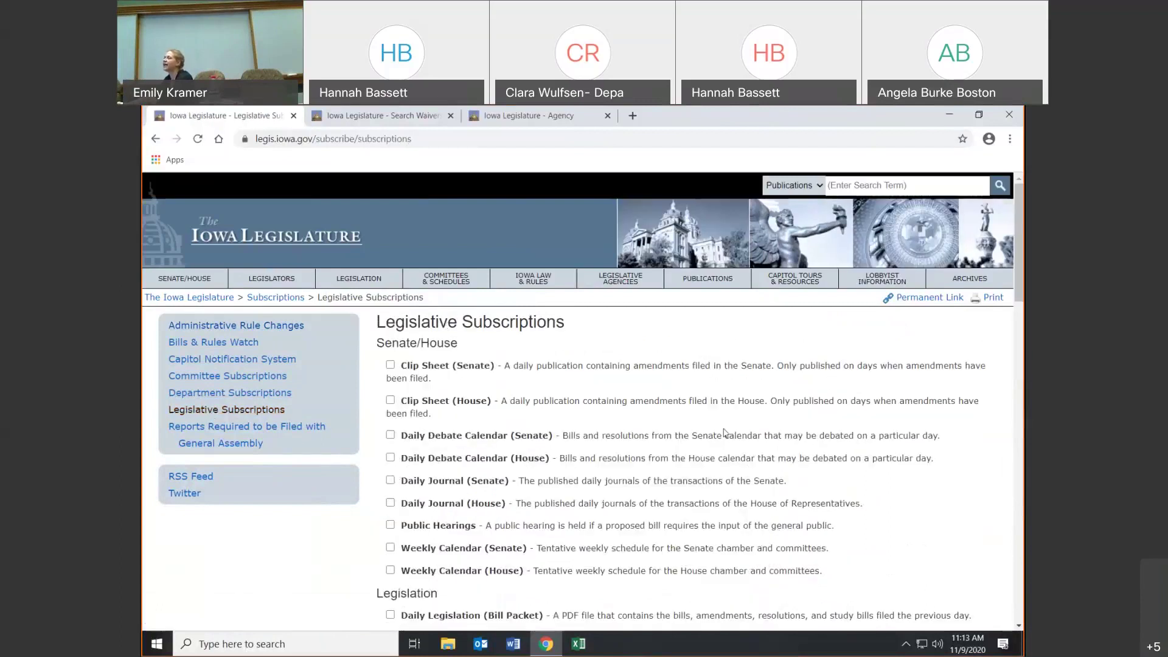
scroll(725, 433, "down", 3)
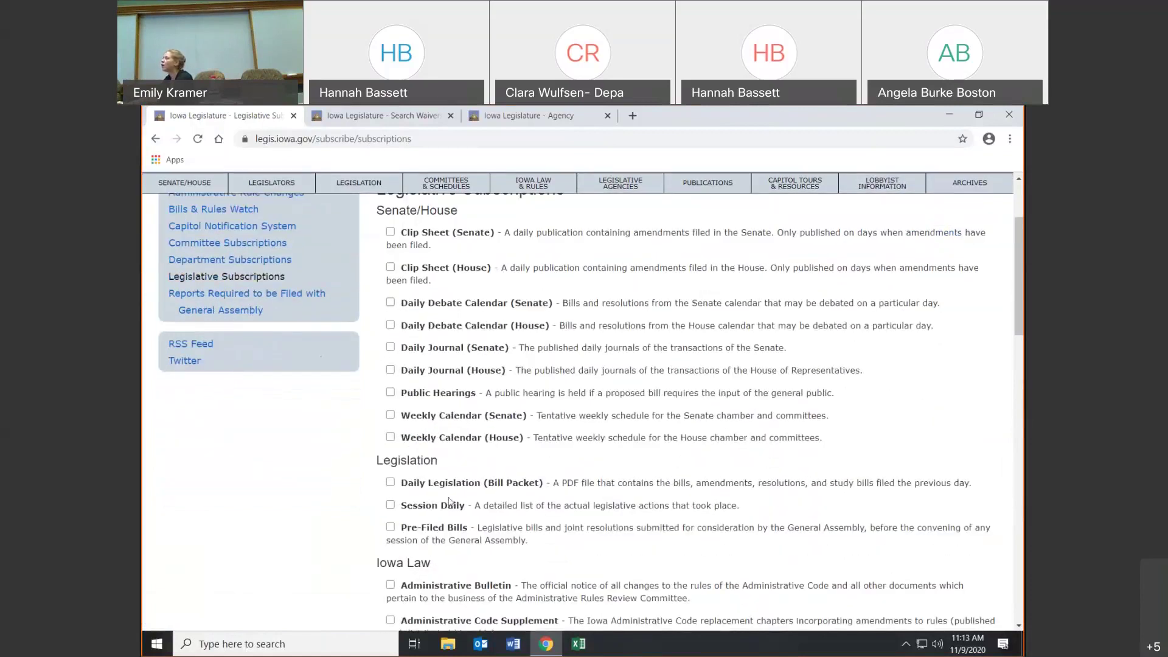
scroll(447, 502, "down", 1)
left_click(390, 519)
left_click(390, 555)
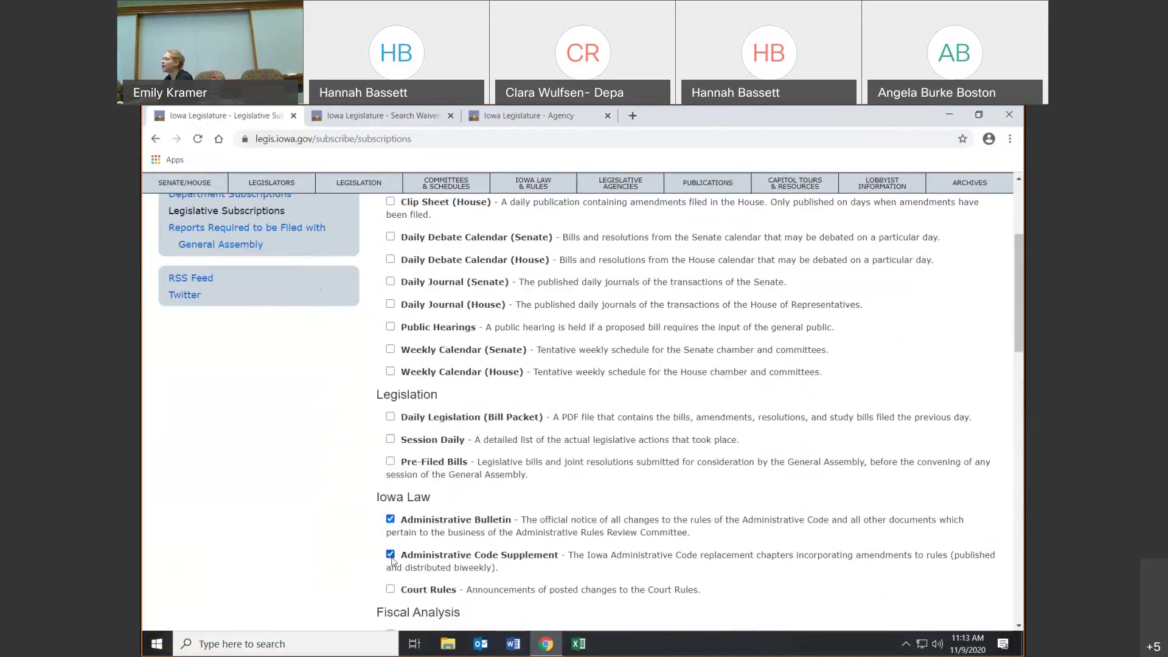
left_click(390, 590)
- Scroll back to the top and return to the Administrative Rule Changes page
scroll(569, 528, "down", 4)
scroll(569, 529, "down", 18)
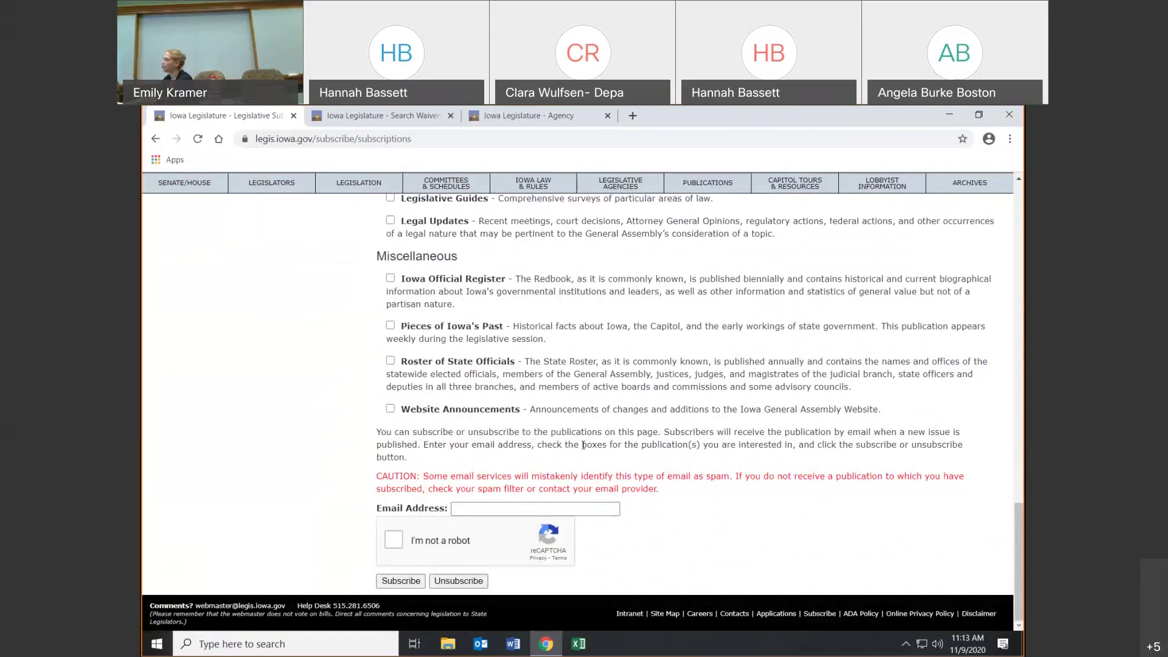
scroll(583, 449, "up", 15)
scroll(583, 449, "up", 3)
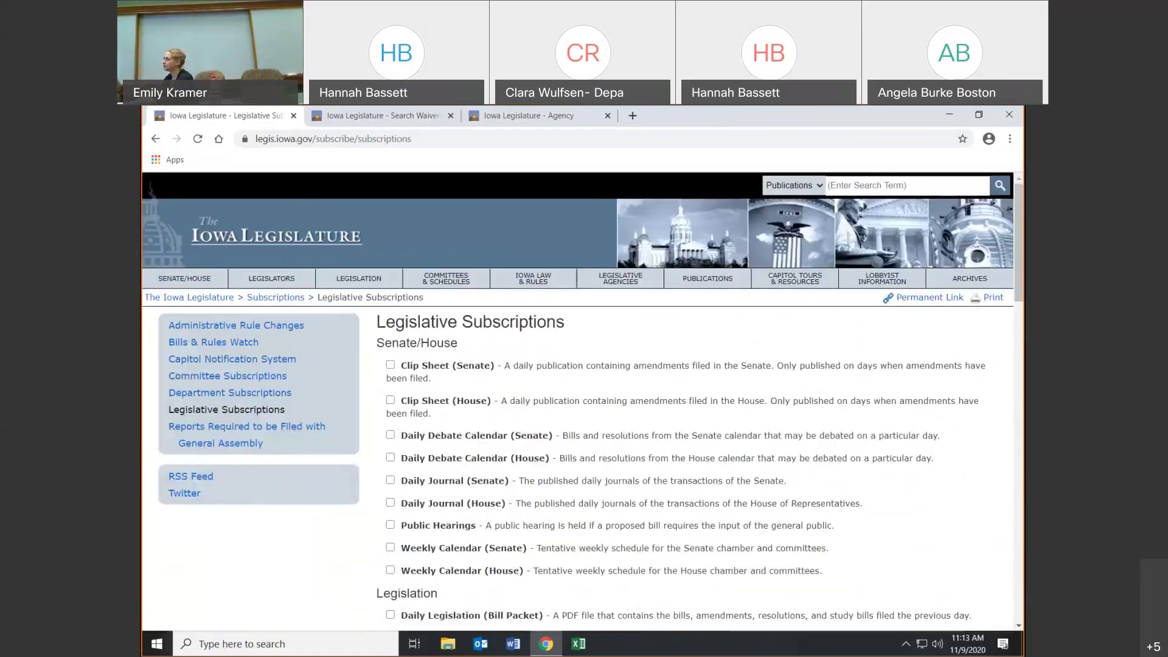
left_click(155, 139)
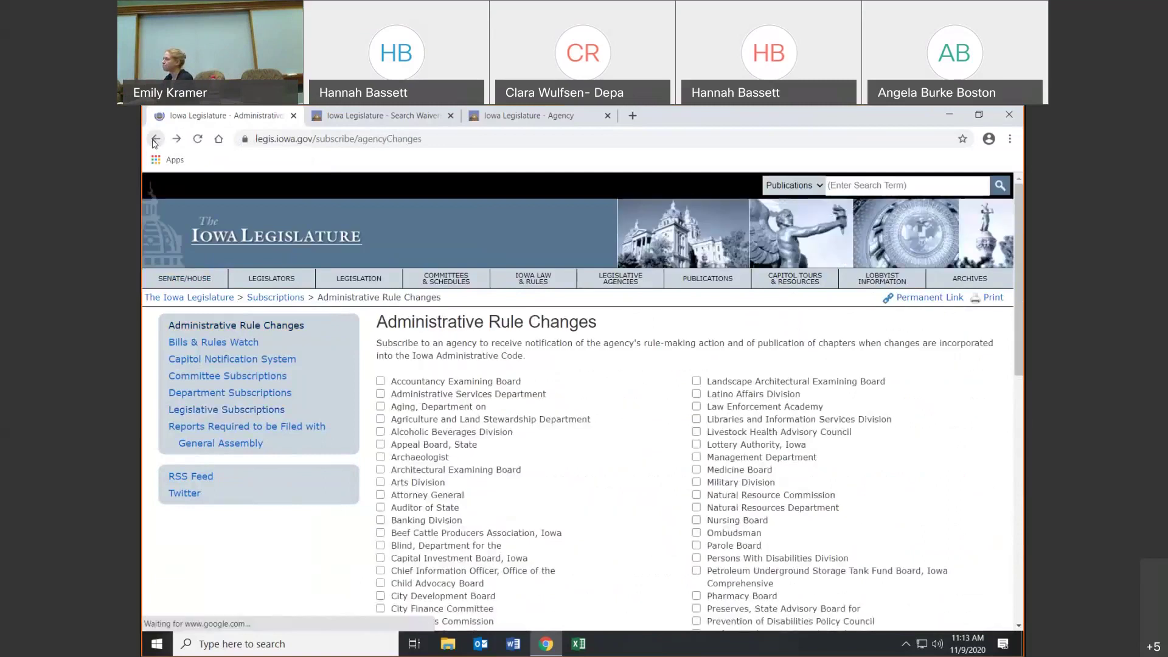
- Back out to Additional Information & Resources and preview the bulletin/supplement email subscriptions page
left_click(155, 139)
left_click(155, 140)
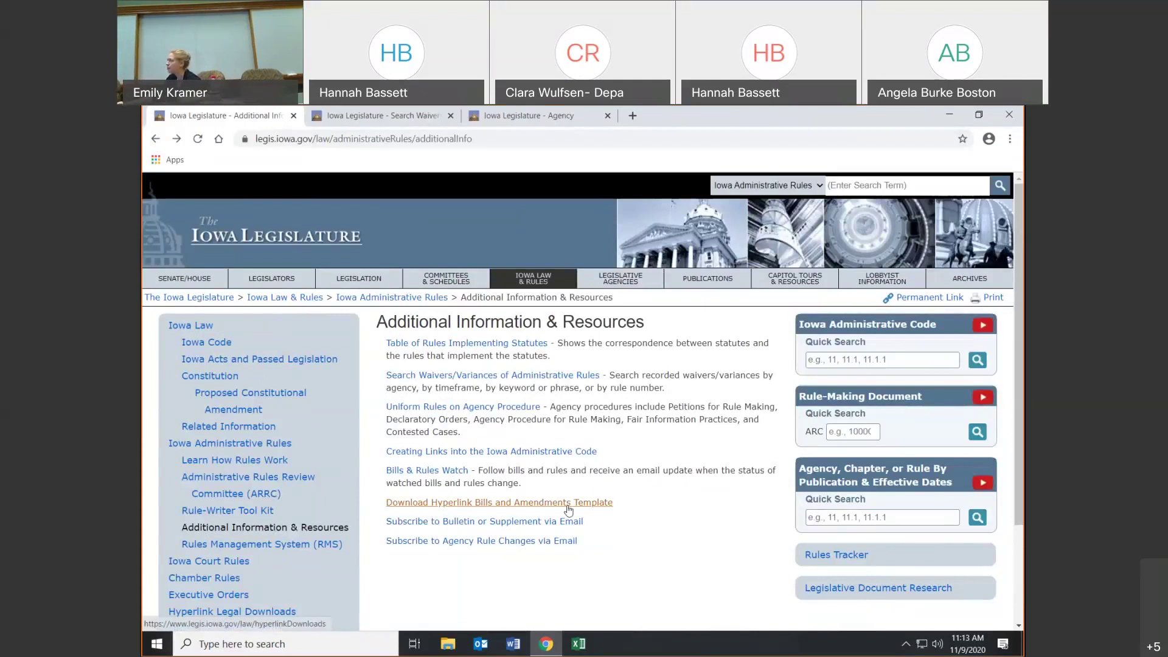
left_click(510, 522)
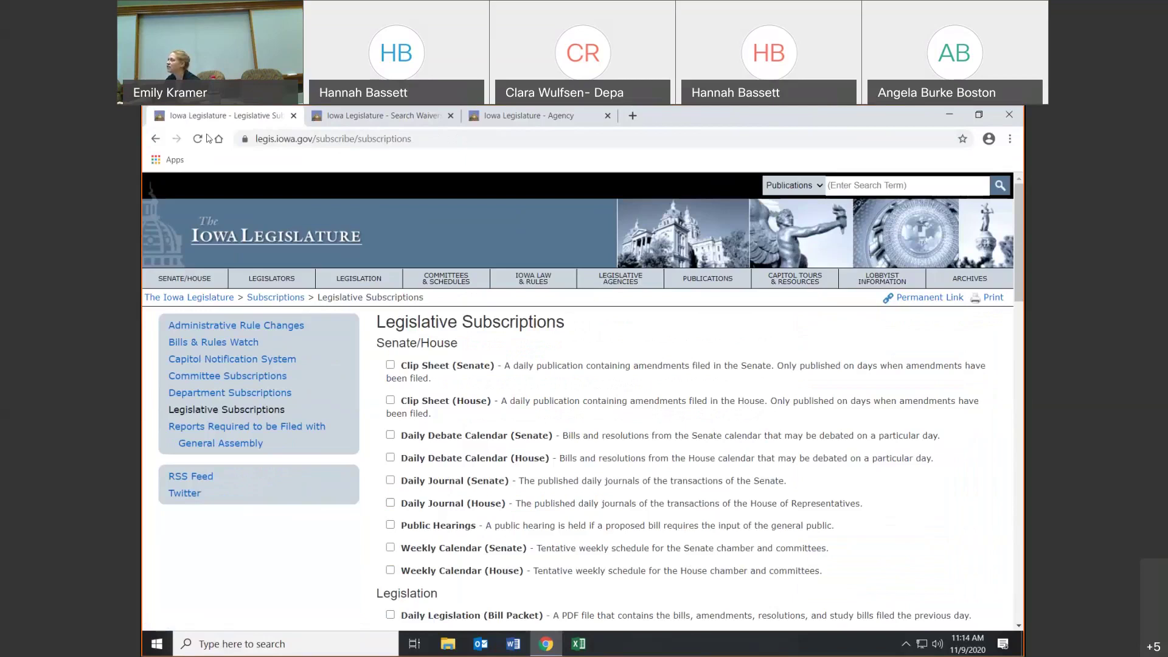
left_click(155, 139)
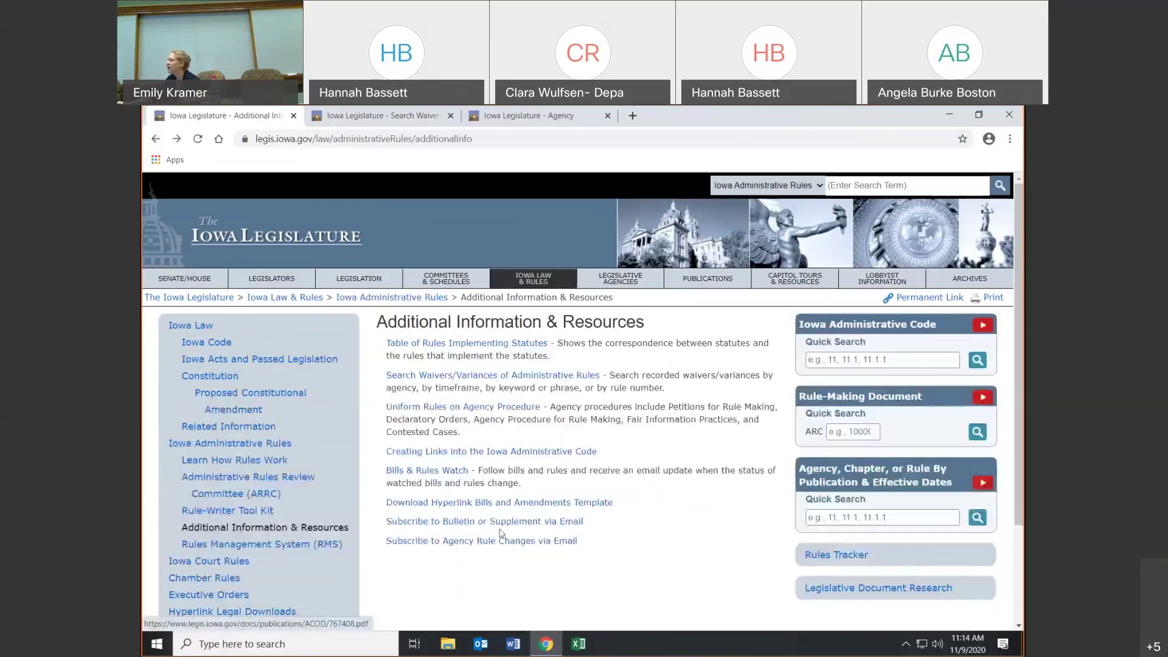
- Preview the agency rule-change email subscriptions page and return to Additional Information & Resources
left_click(503, 541)
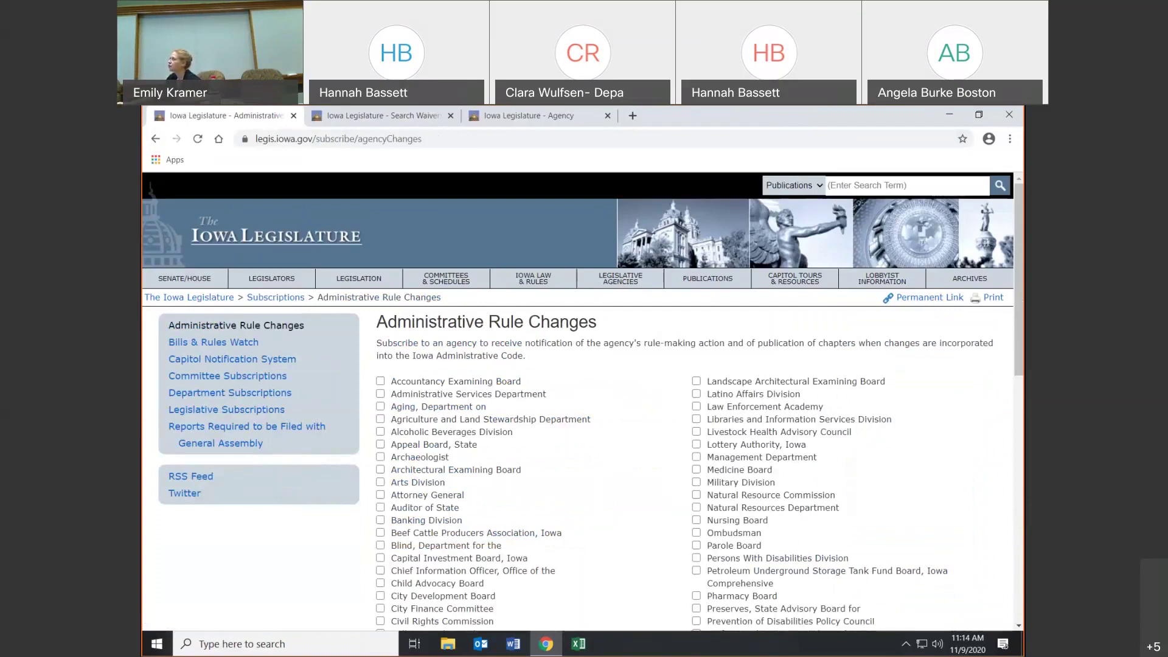
left_click(155, 139)
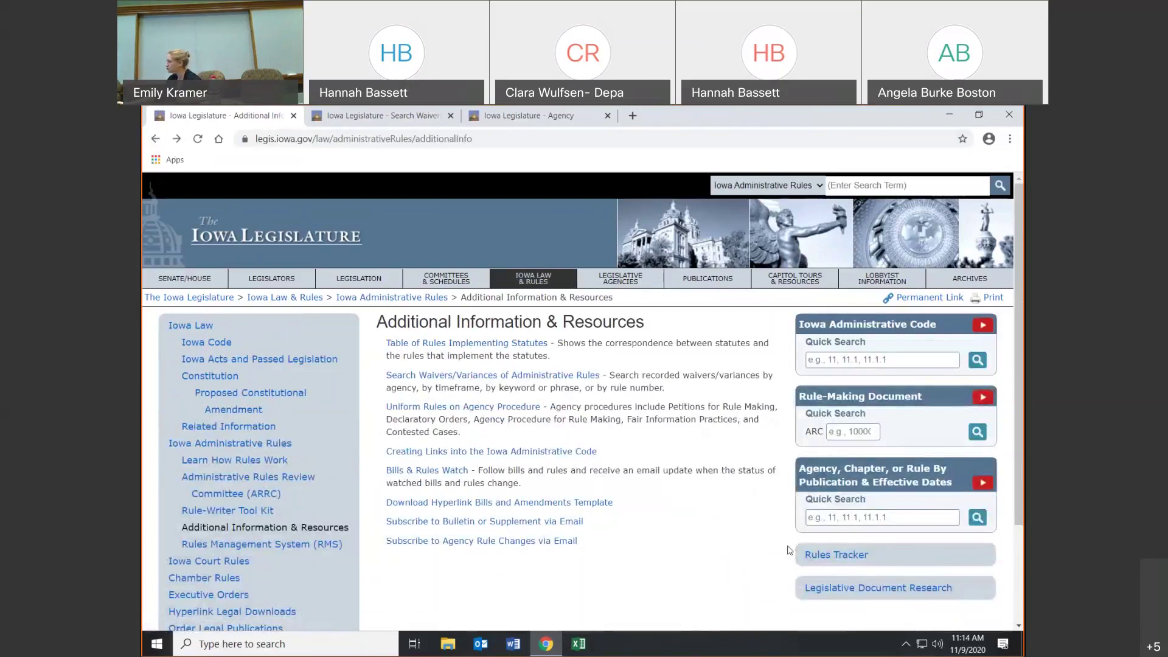
scroll(790, 550, "down", 1)
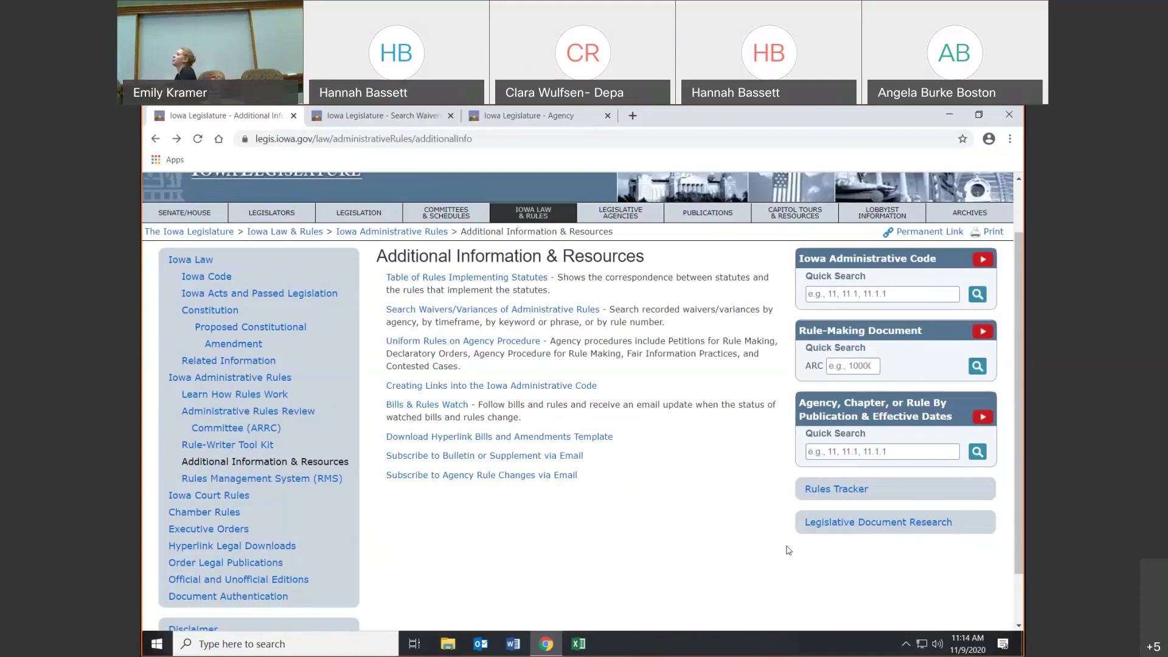
- On the RMS page, skim and close the User Guide PDF, then open the RMS FAQ
left_click(252, 479)
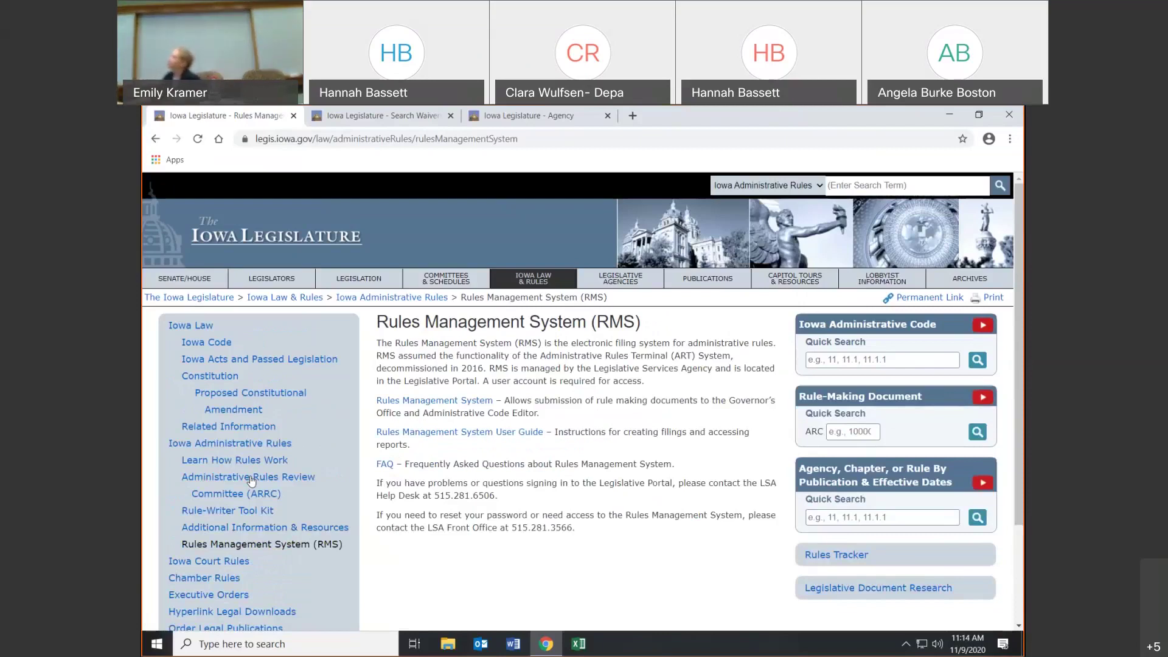
left_click(405, 404)
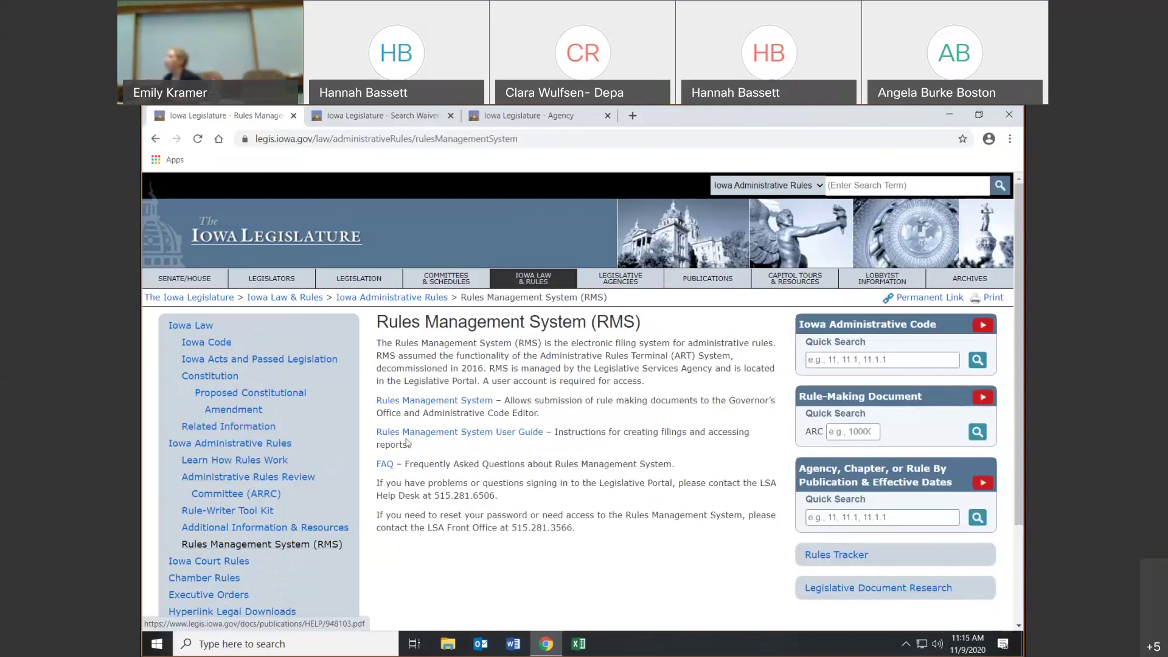
left_click(409, 434)
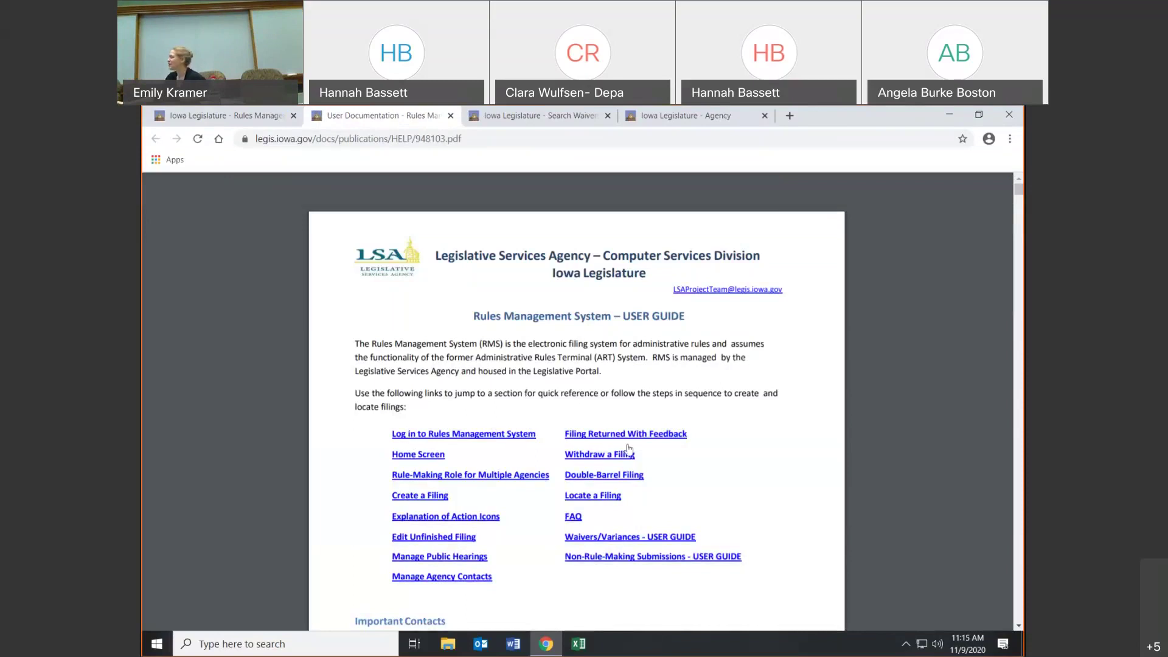
scroll(649, 449, "down", 4)
scroll(649, 449, "down", 3)
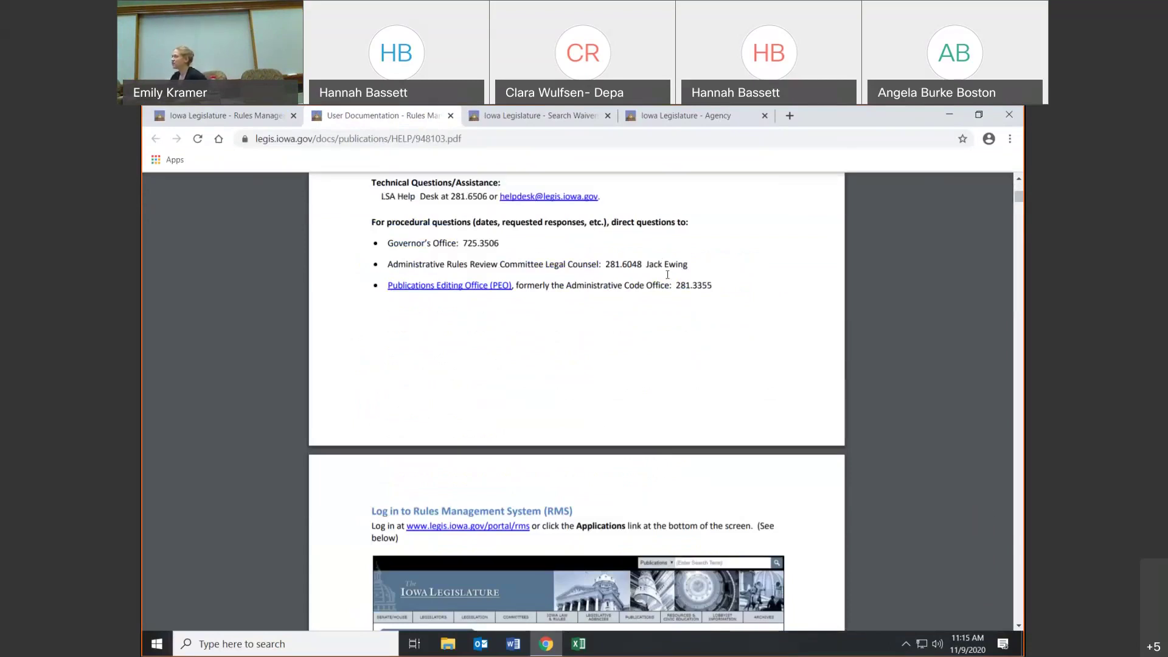
left_click(451, 116)
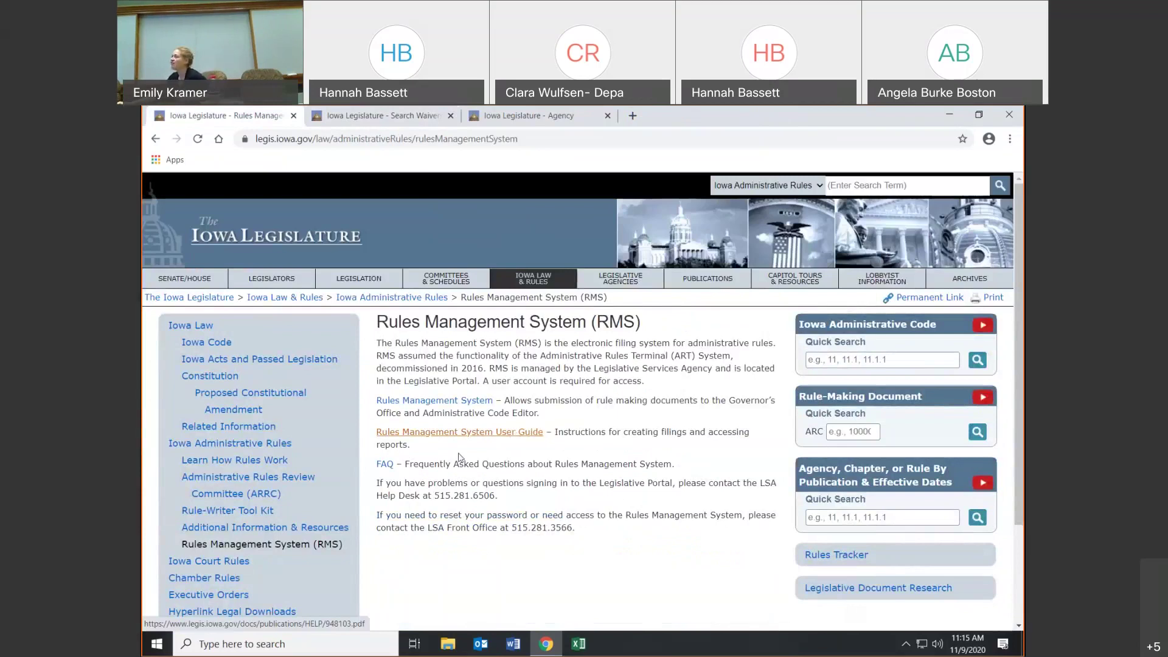
left_click(383, 464)
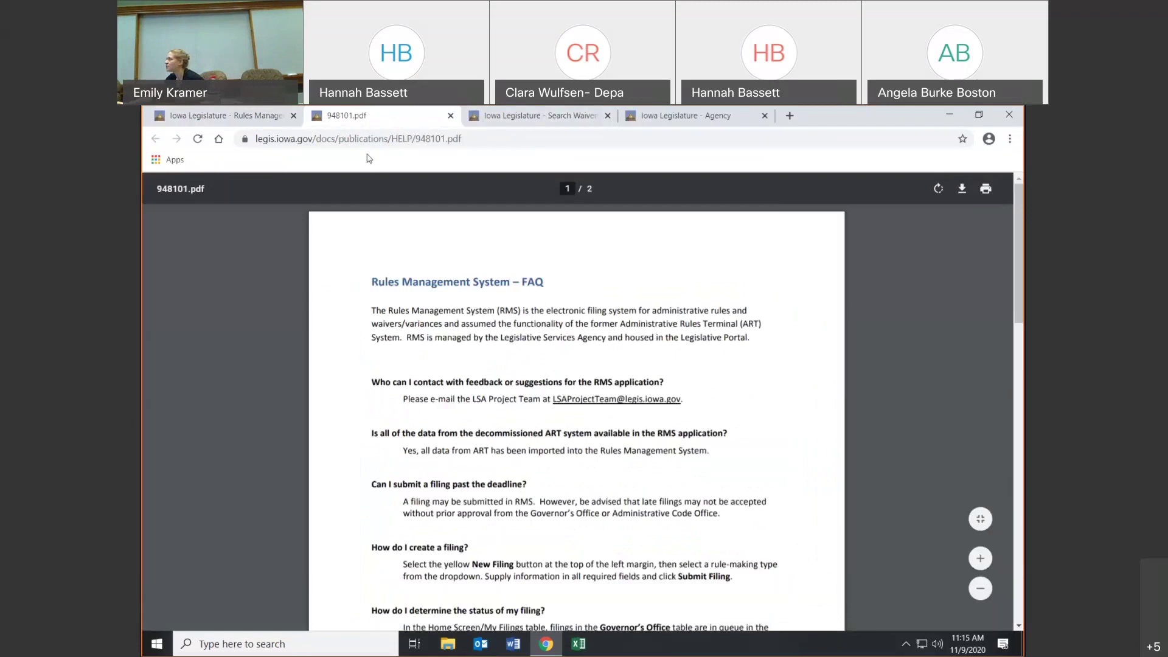
- Back on the RMS page, highlight the LSA Help Desk phone number
left_click(256, 118)
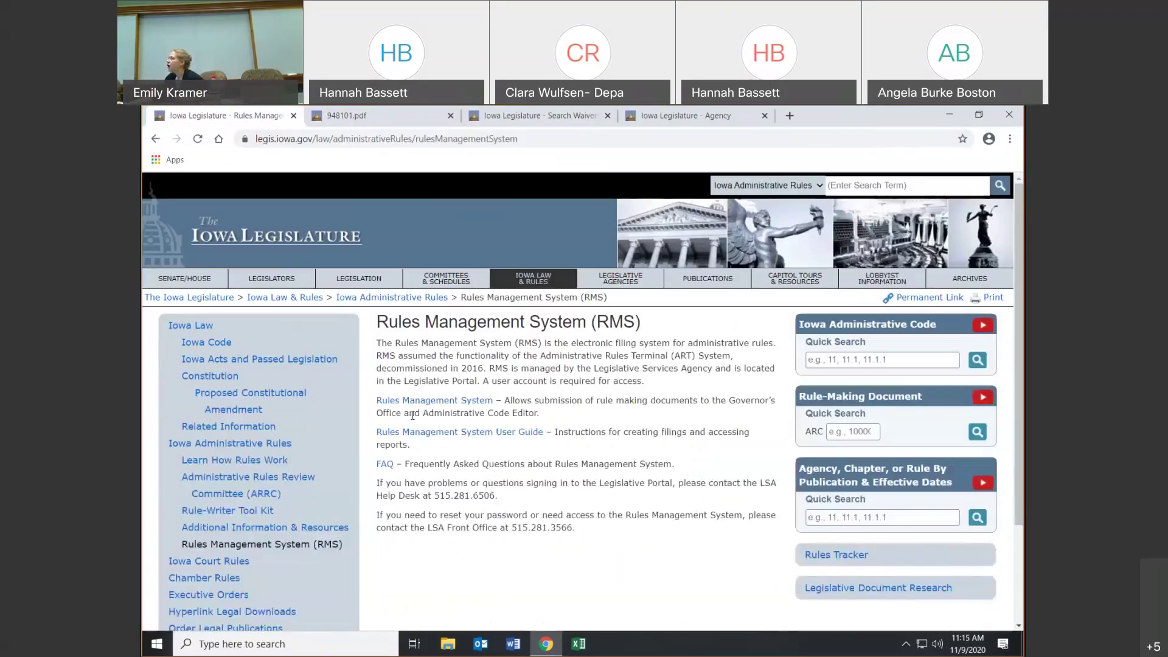
left_click_drag(376, 483, 528, 505)
left_click(529, 510)
left_click_drag(430, 495, 511, 498)
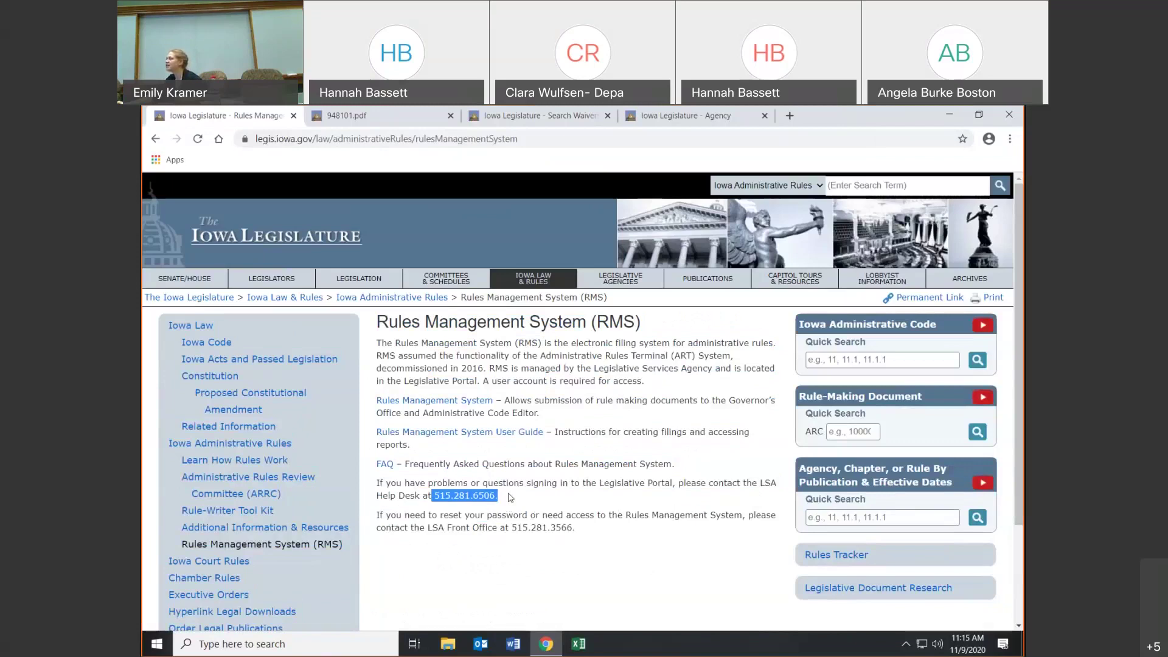
left_click(488, 516)
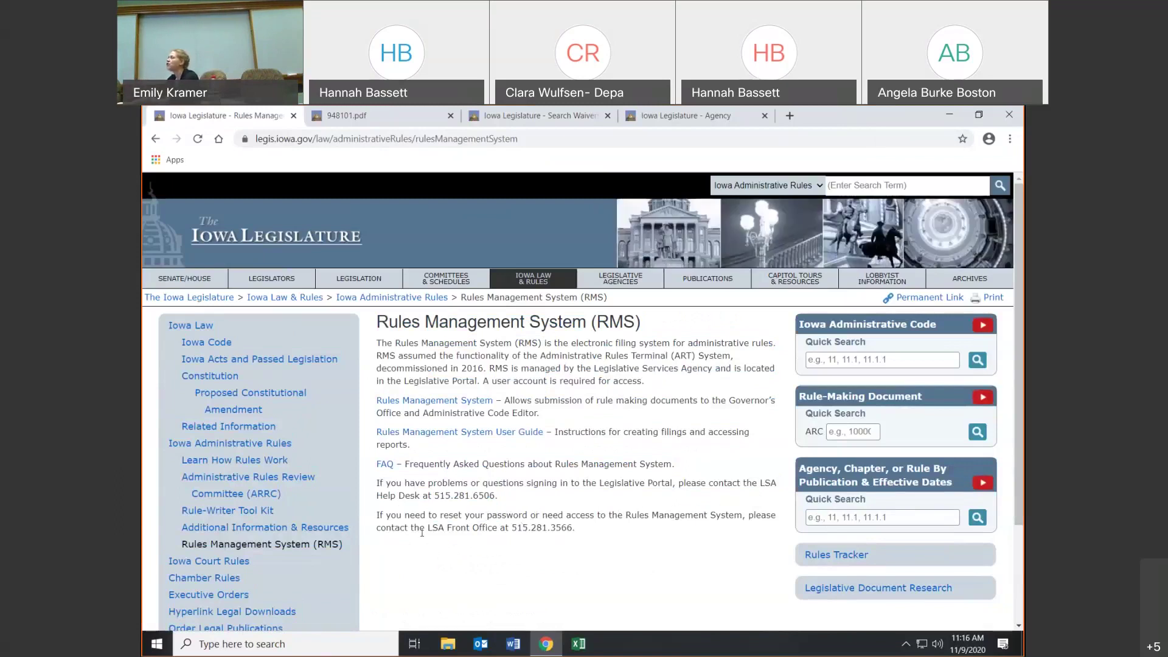
- Highlight the LSA Front Office phone number and try the Rules Management System application link
left_click_drag(426, 531, 573, 539)
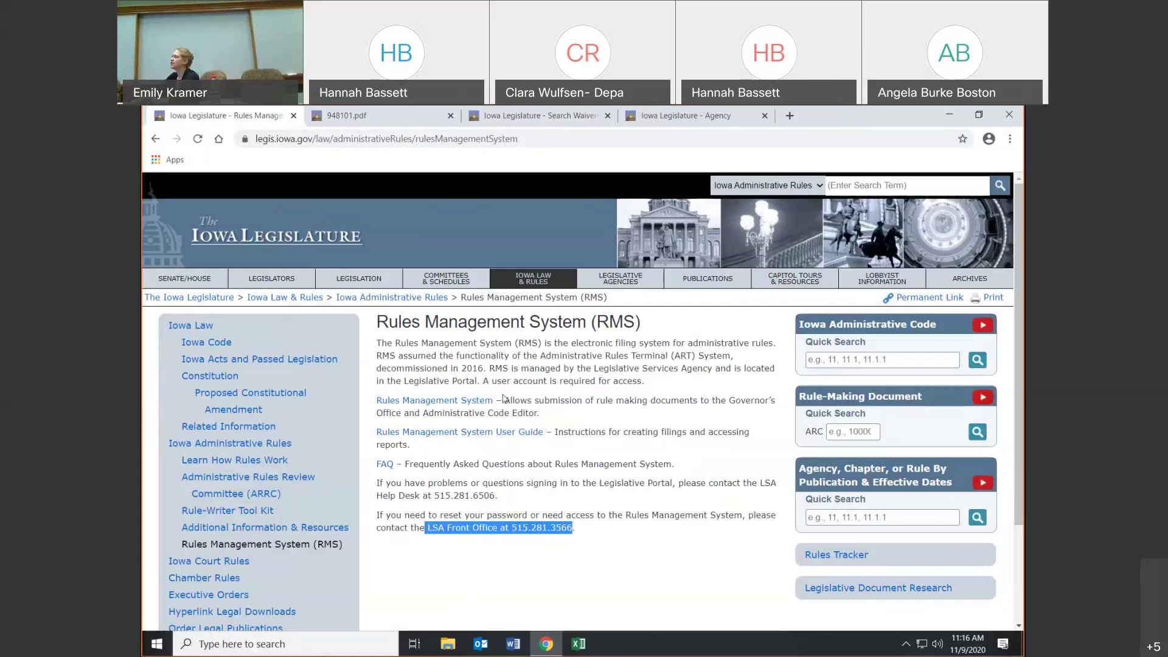
left_click(482, 403)
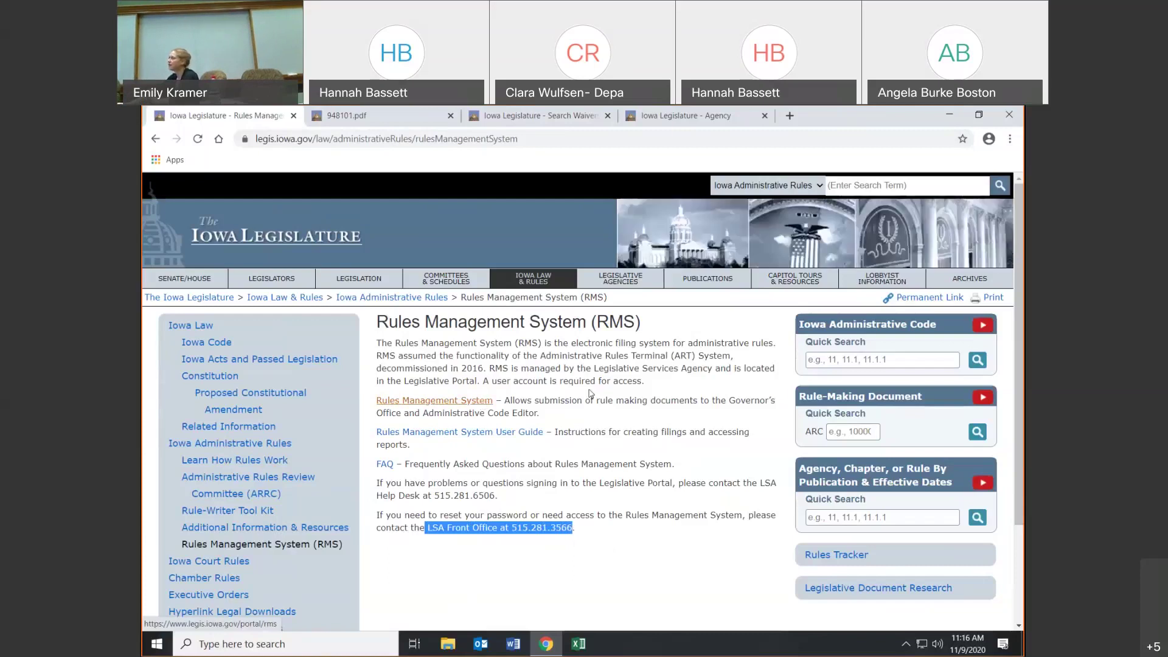
scroll(590, 393, "down", 2)
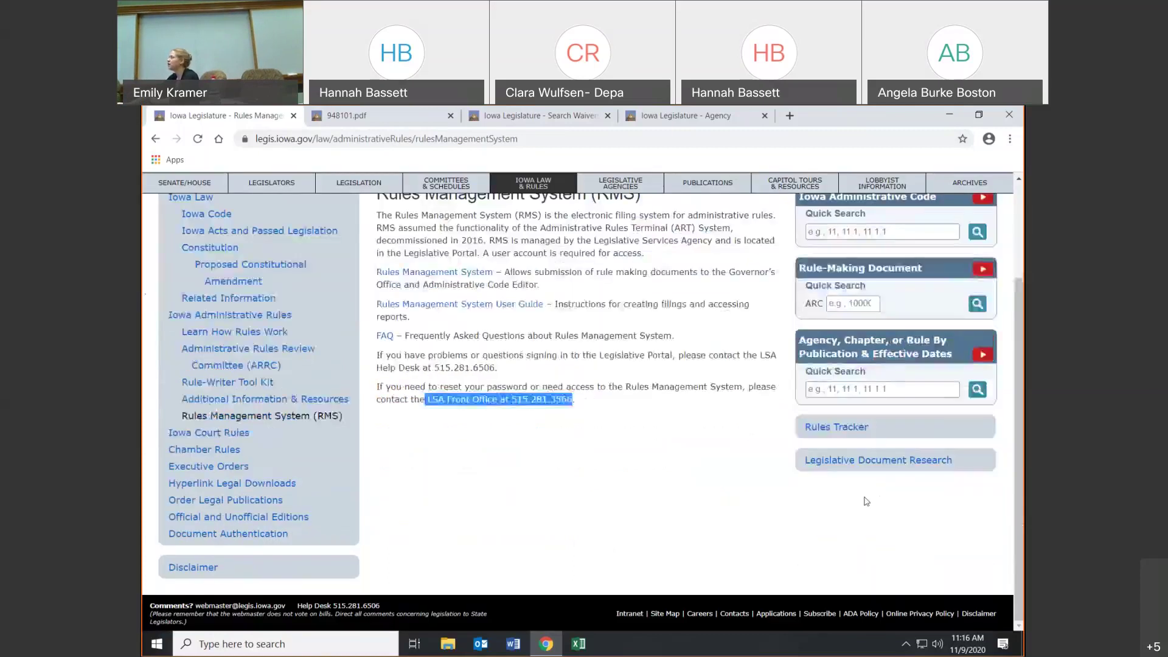
- Open the Legislative Applications login, close the FAQ PDF and waiver-search tabs, reaching Fiscal Impact
left_click(774, 615)
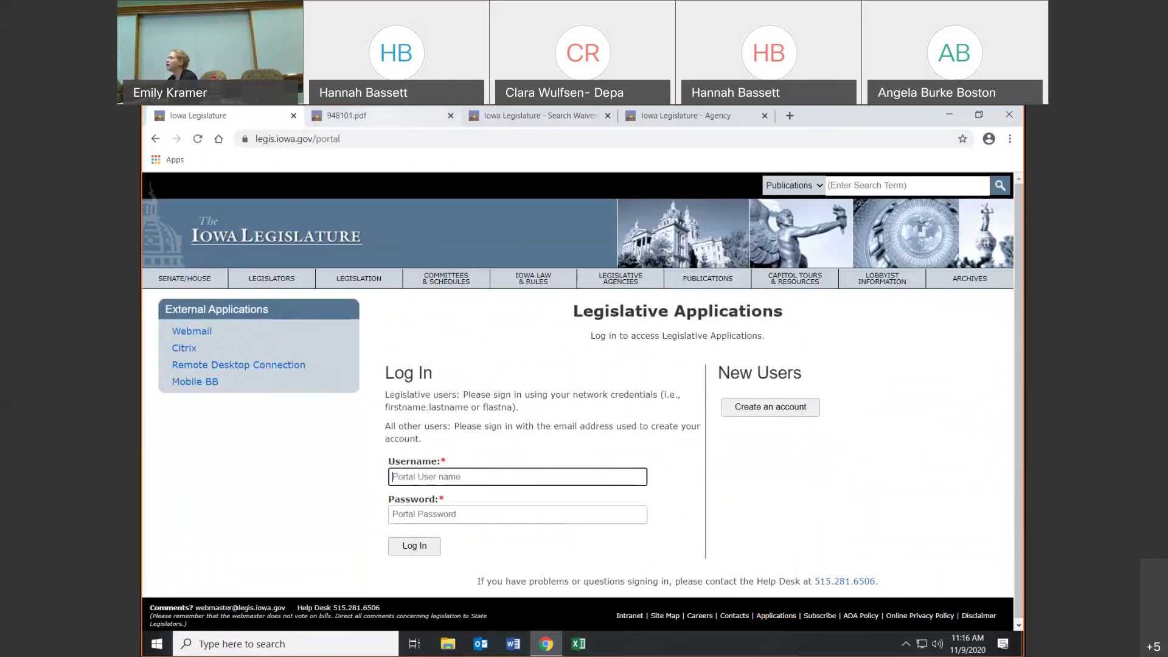
left_click(457, 112)
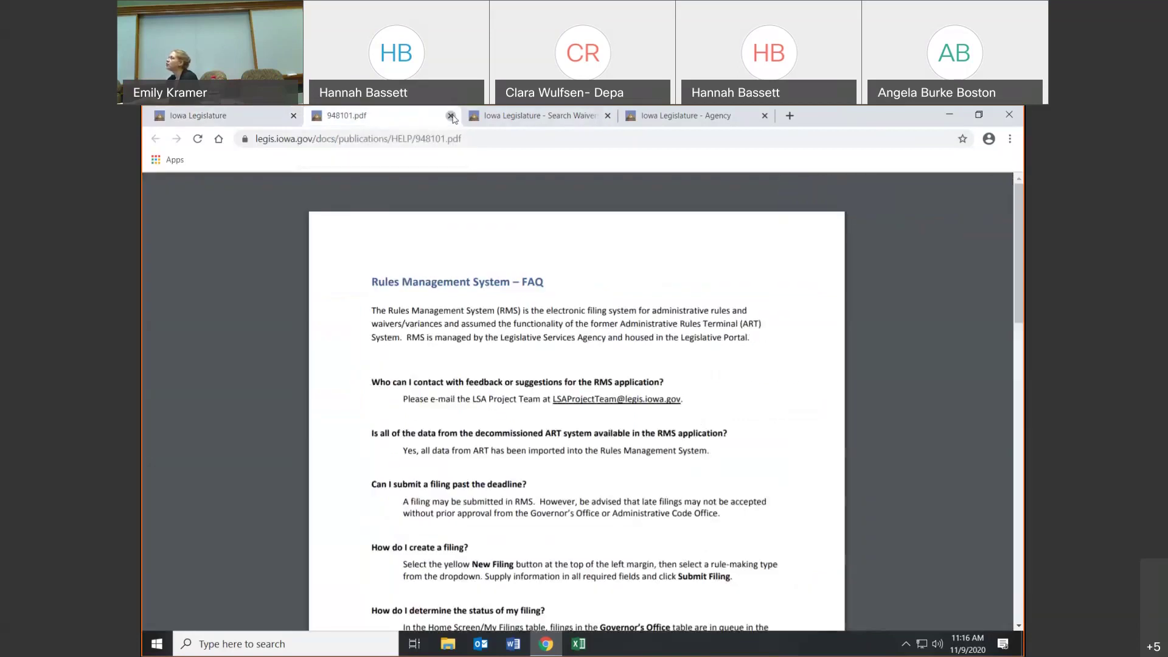
left_click(451, 116)
left_click(451, 116)
left_click(389, 115)
scroll(755, 426, "up", 3)
scroll(755, 569, "down", 2)
scroll(755, 568, "down", 4)
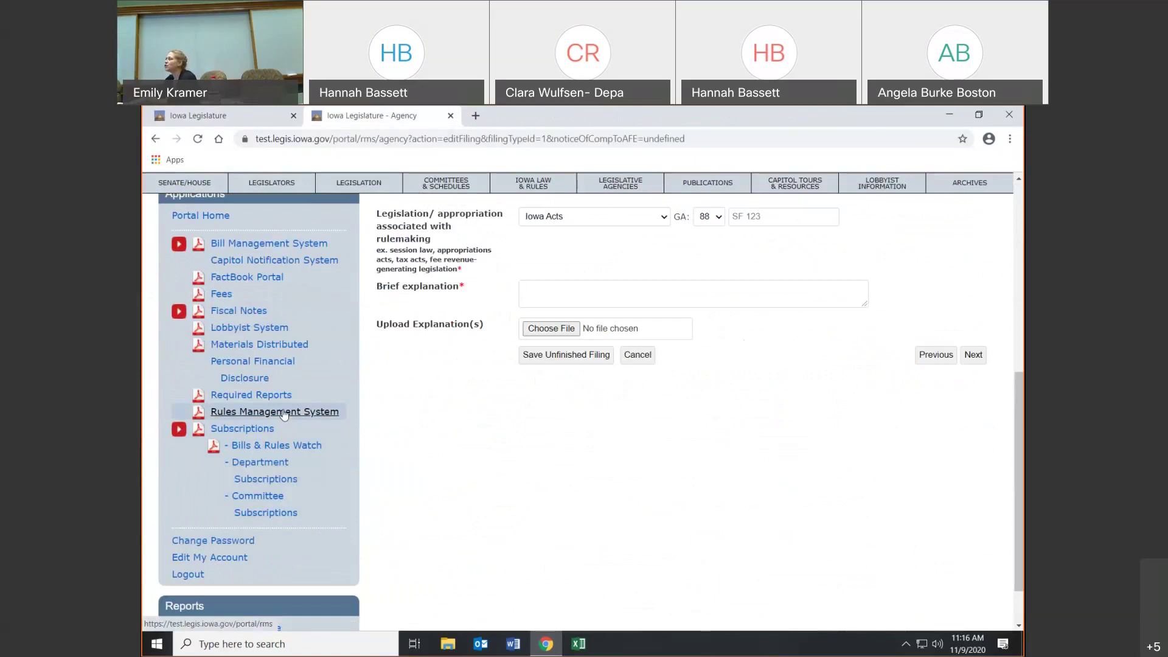
- Open the agency's Rules Management filings list, then the Rules Management System user guide PDF
left_click(283, 412)
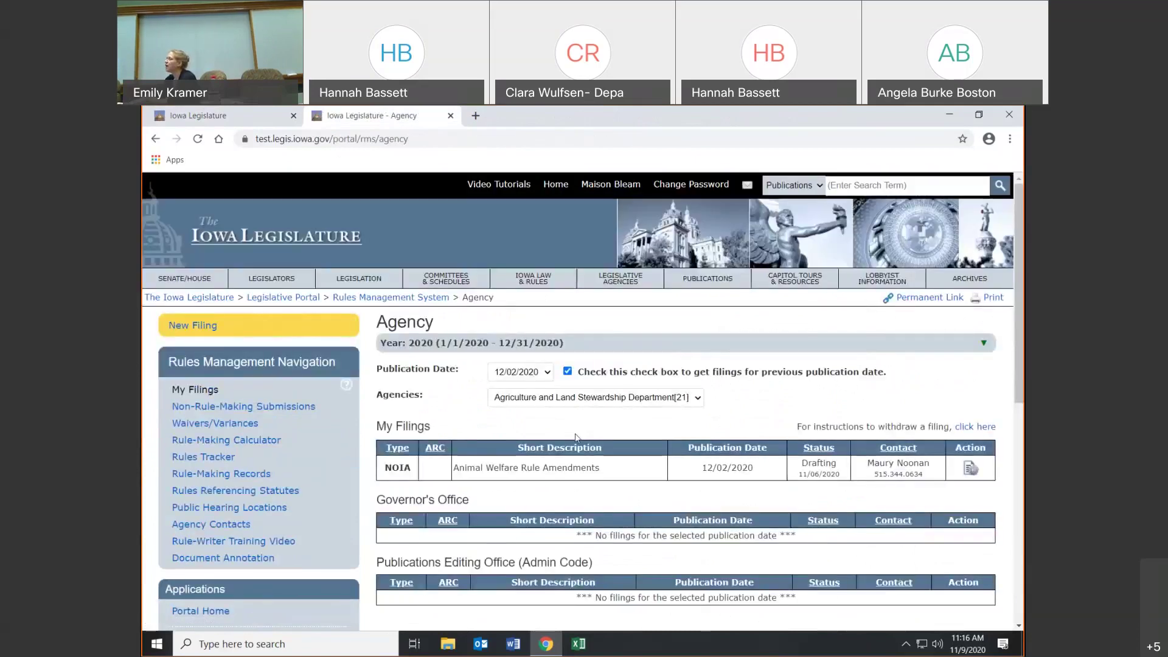
scroll(576, 437, "down", 2)
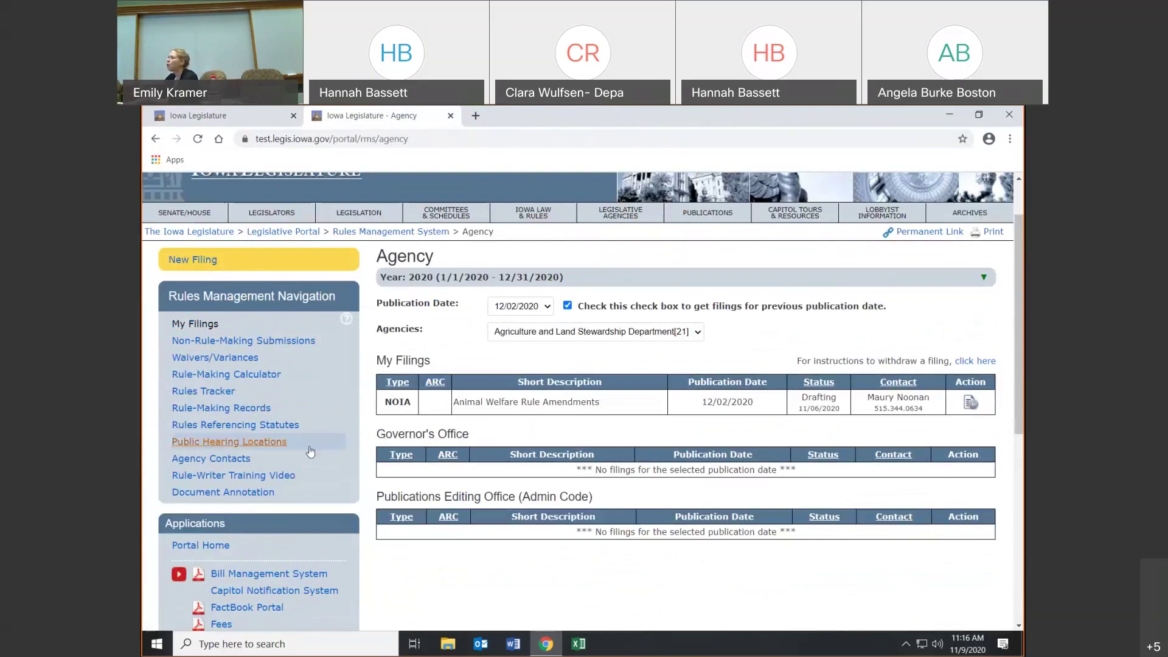
scroll(312, 449, "down", 4)
scroll(310, 450, "down", 1)
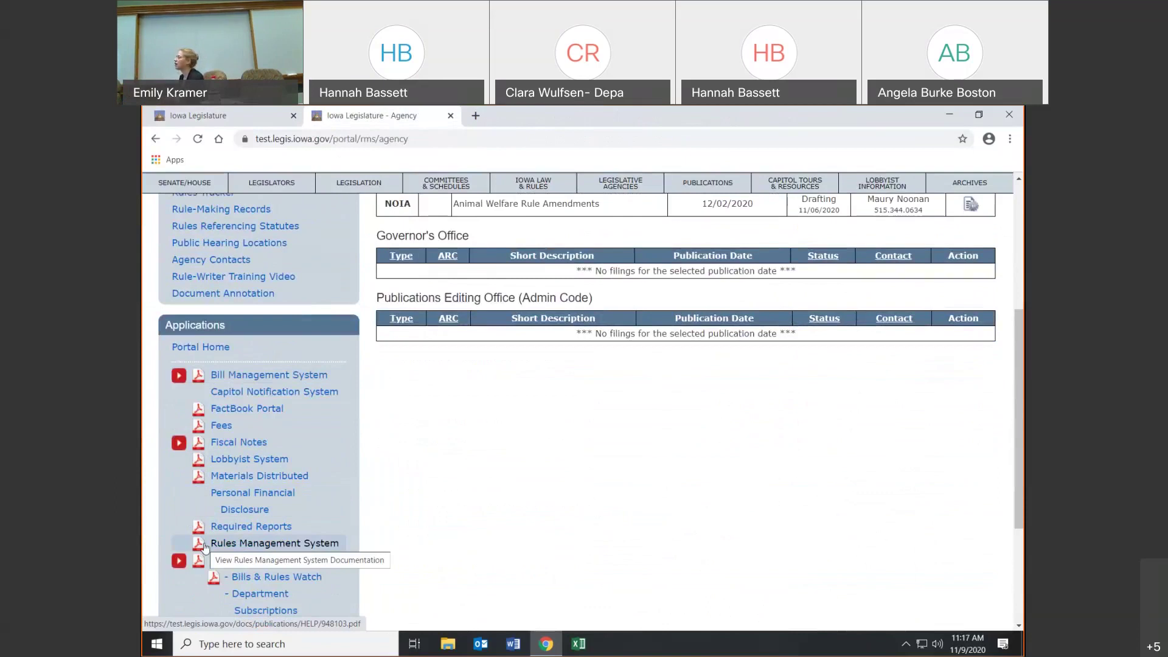
left_click(204, 547)
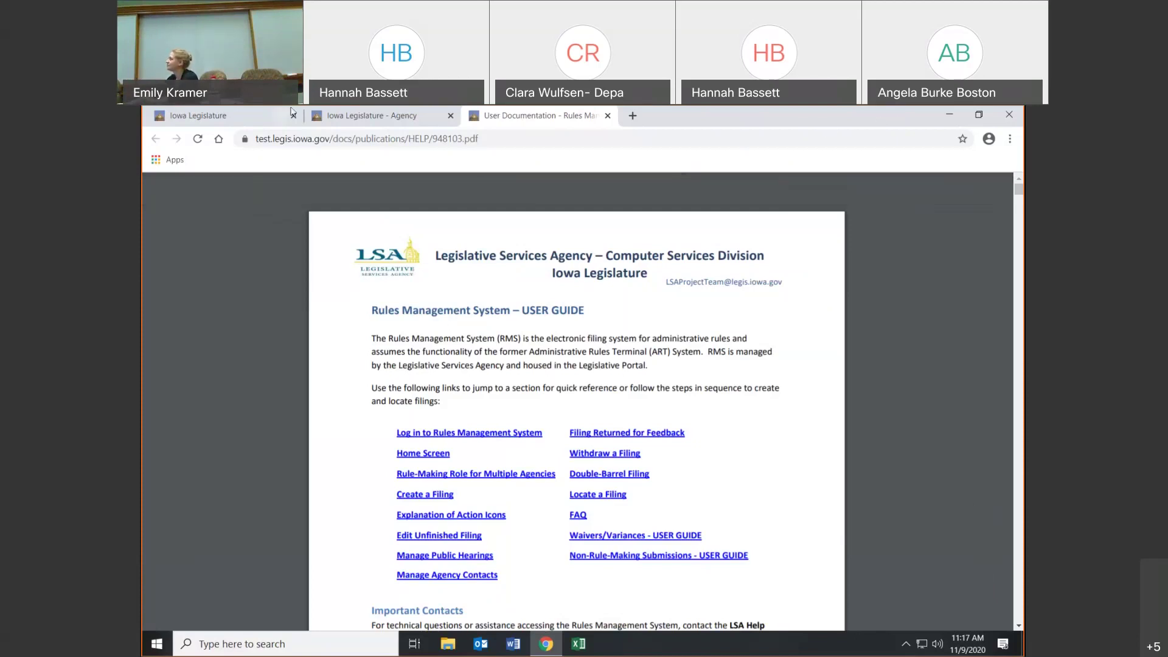
- Switch to the first Iowa Legislature tab with the Legislative Applications login page
left_click(268, 117)
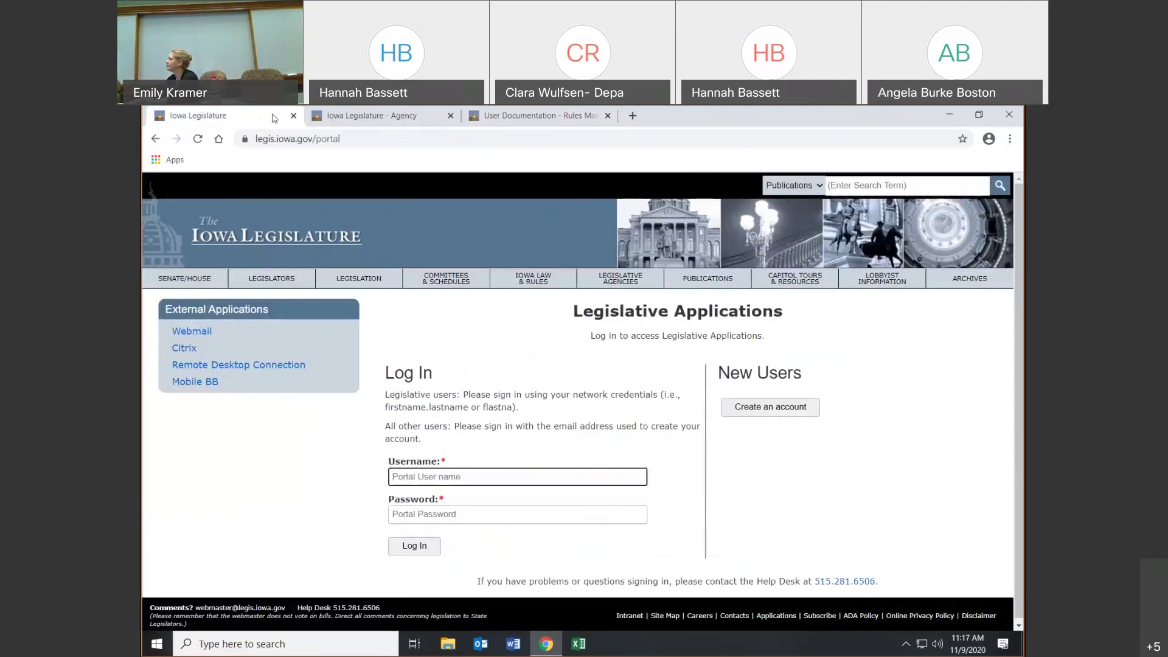
- Close the agency and user guide tabs and load the test.legis.iowa.gov site
left_click(357, 124)
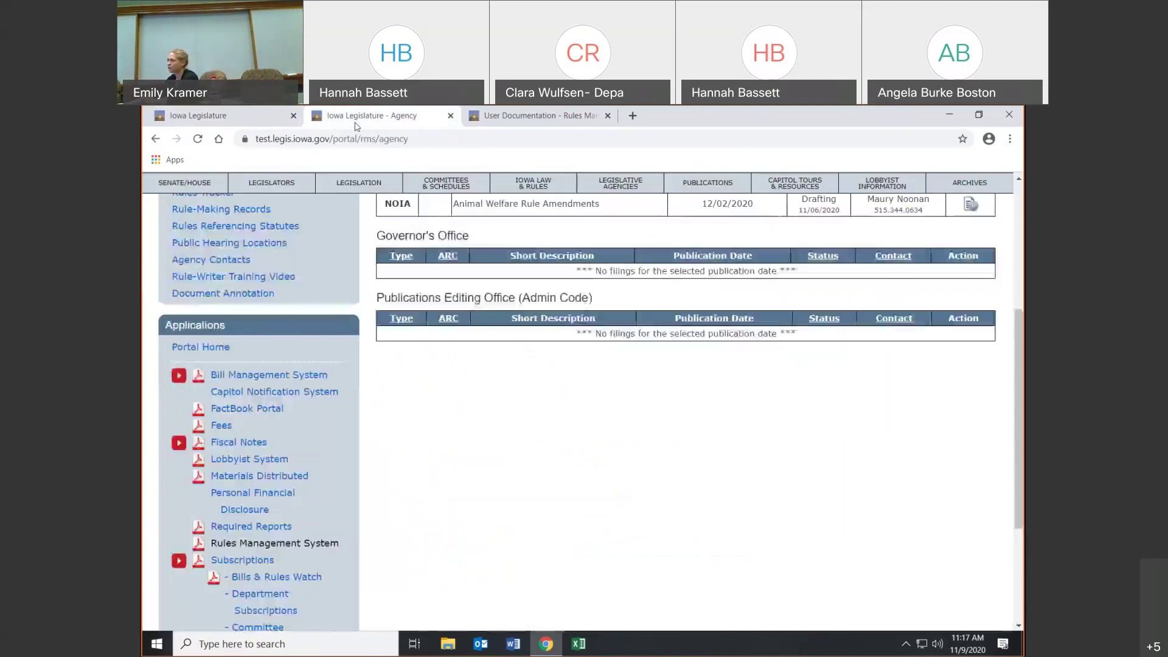
left_click(450, 116)
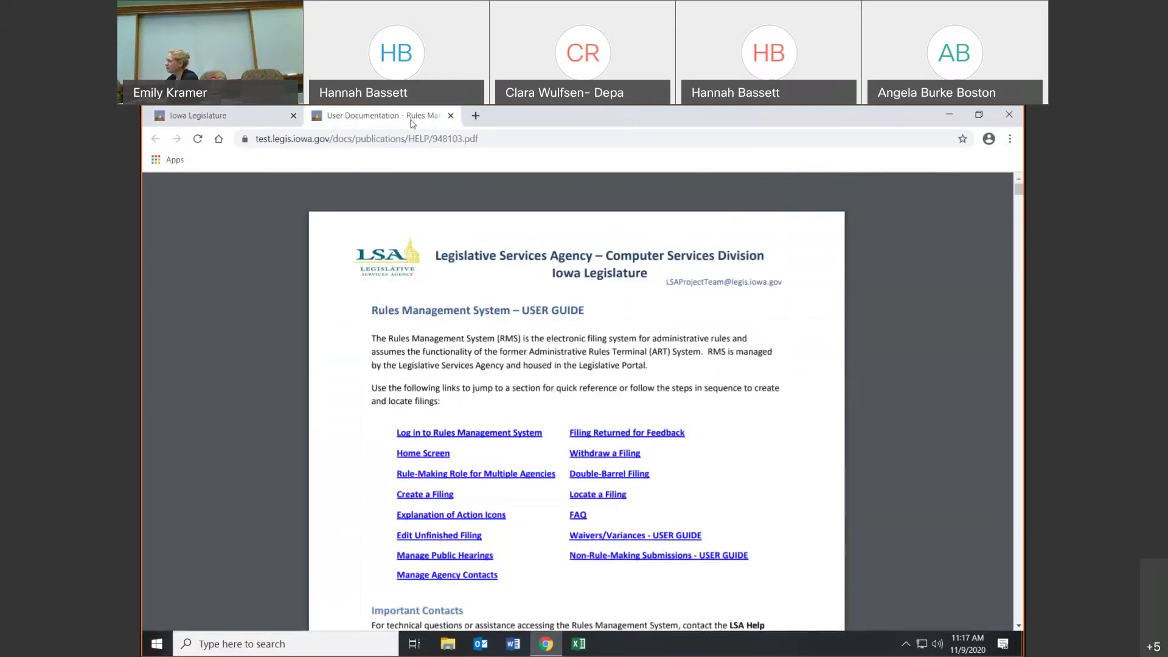
left_click(451, 115)
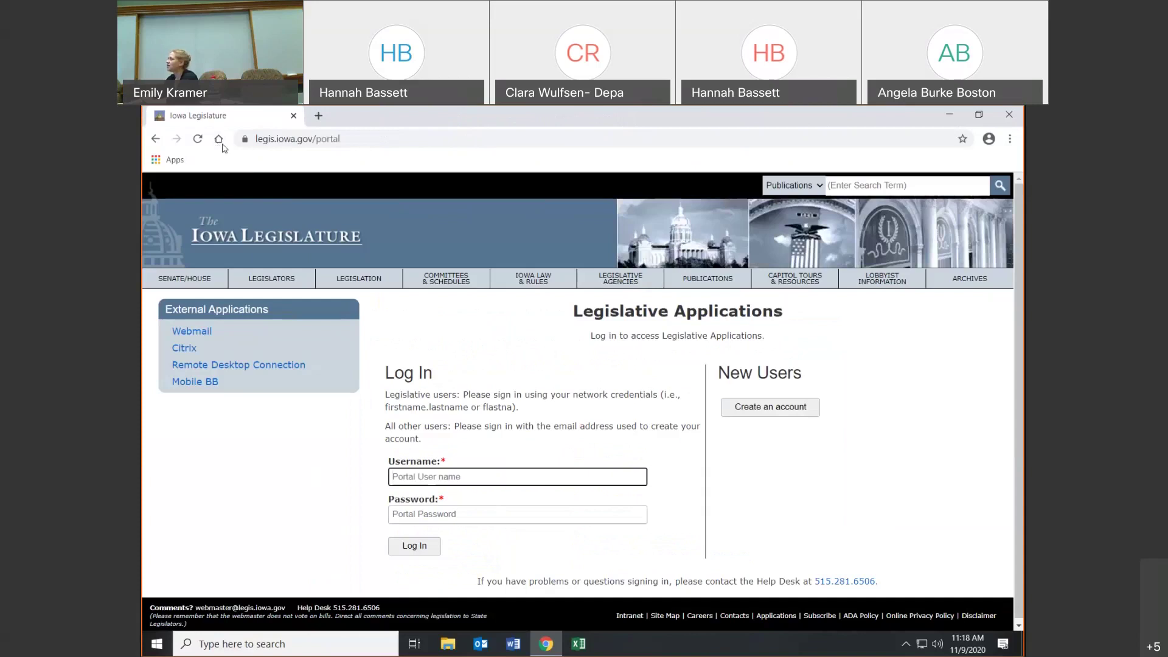
left_click(281, 145)
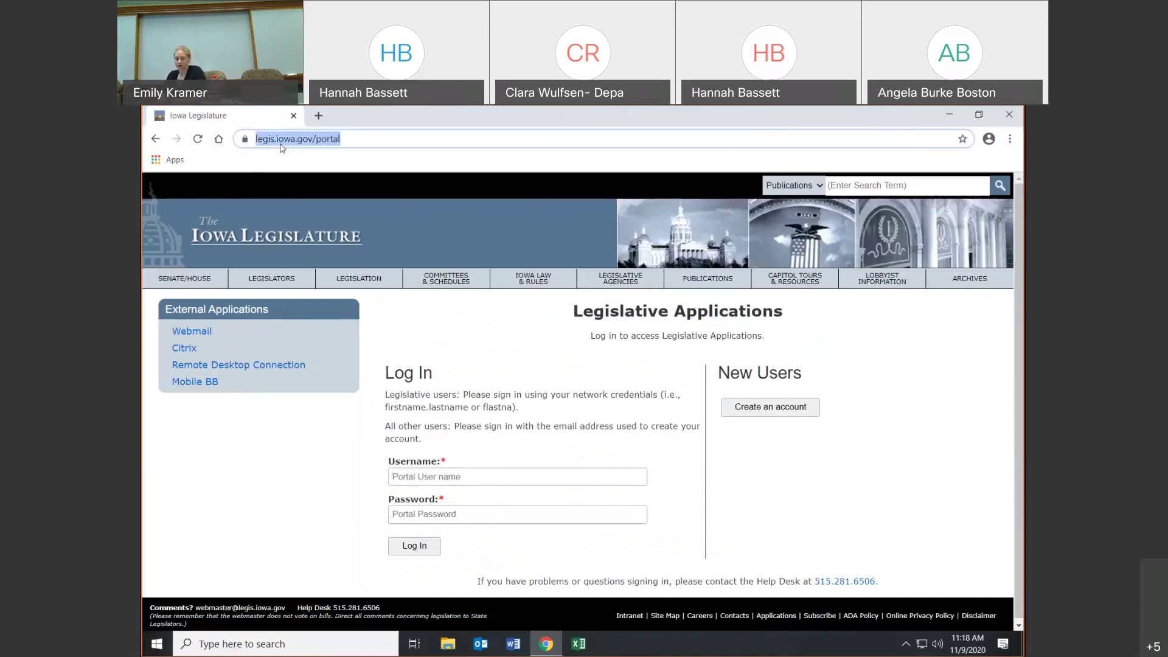
type("test")
key("Return")
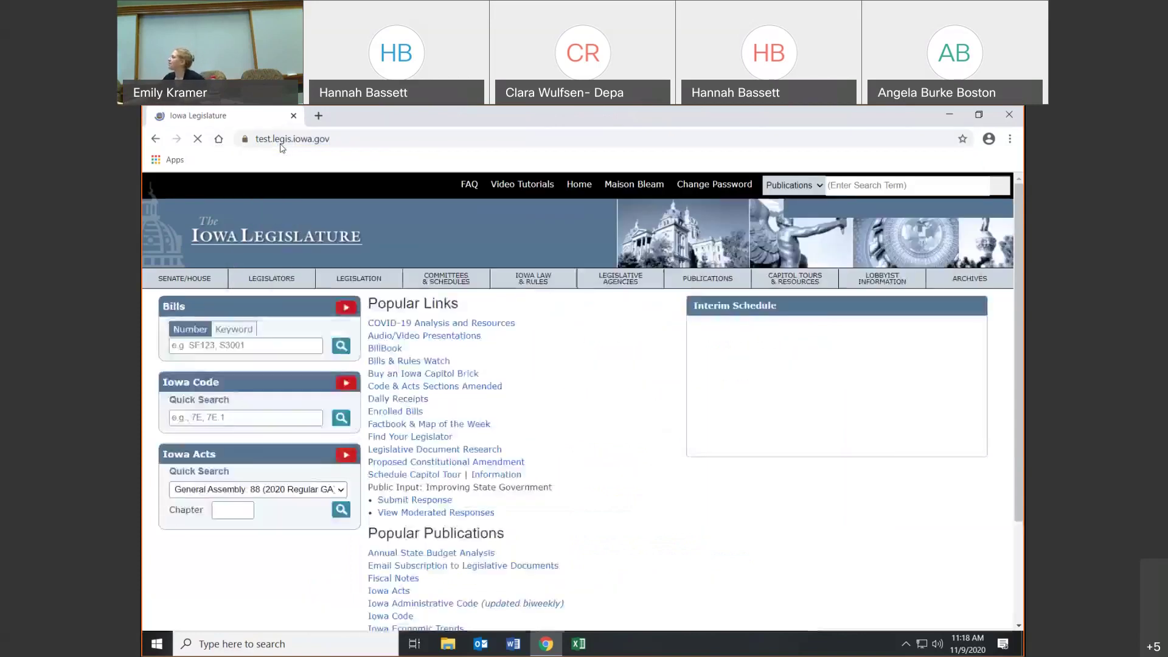
- Go from the footer's Applications link to the Rules Management System agency page
scroll(688, 300, "down", 2)
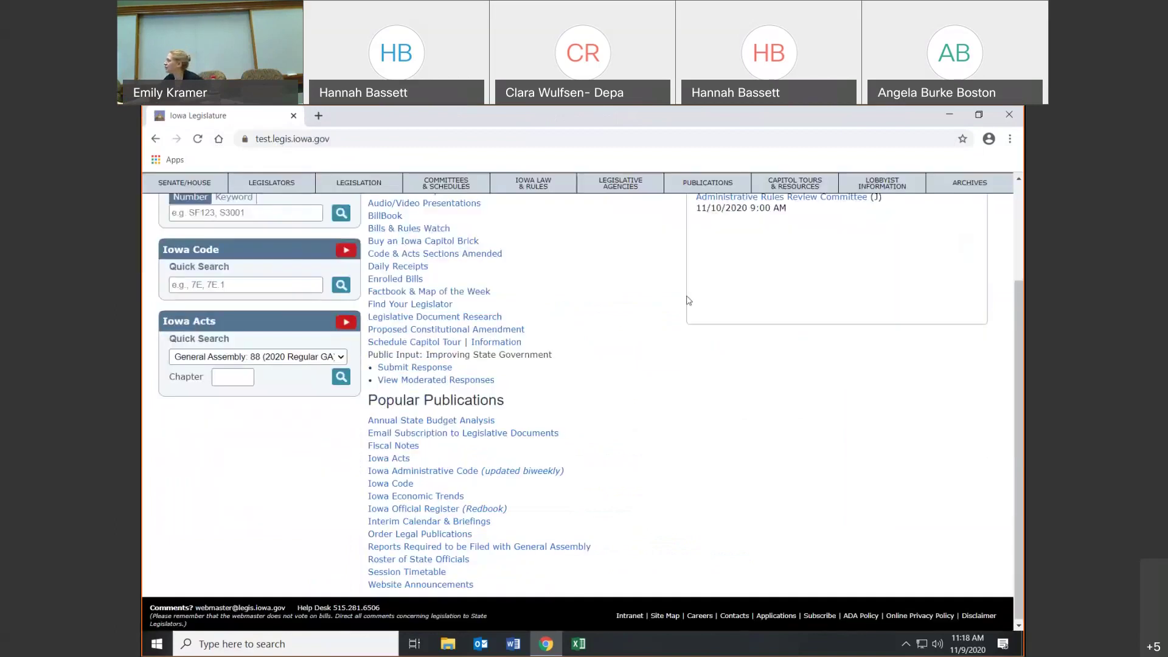
scroll(688, 300, "up", 3)
scroll(675, 356, "down", 3)
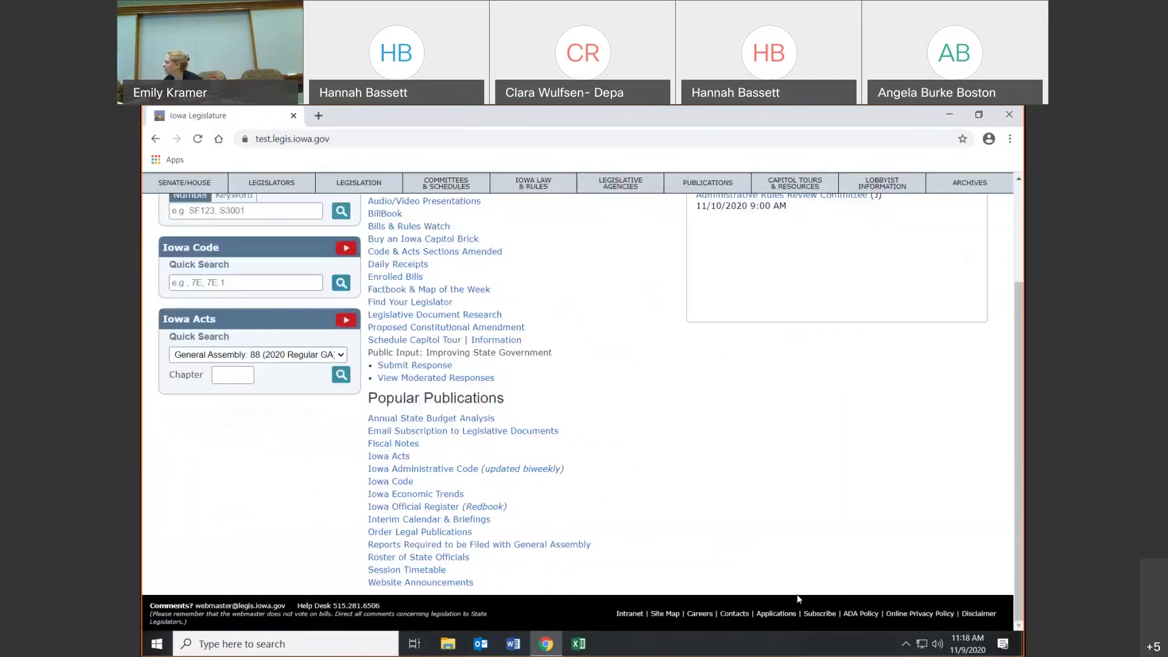
left_click(777, 613)
scroll(179, 462, "down", 1)
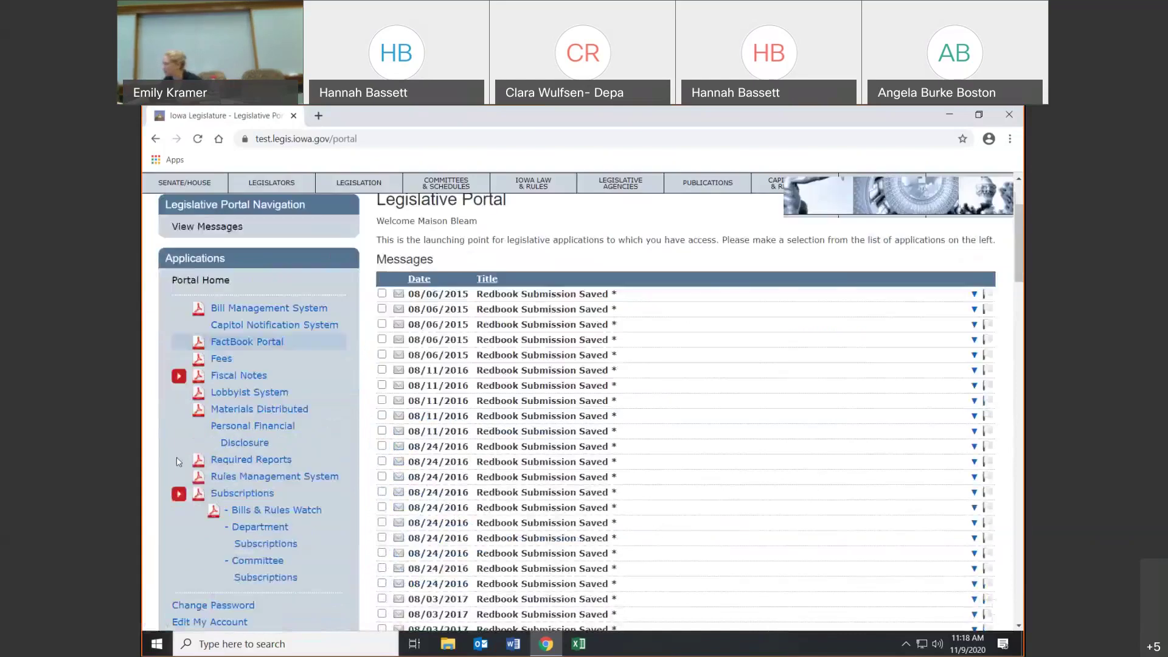
scroll(178, 462, "down", 2)
left_click(242, 400)
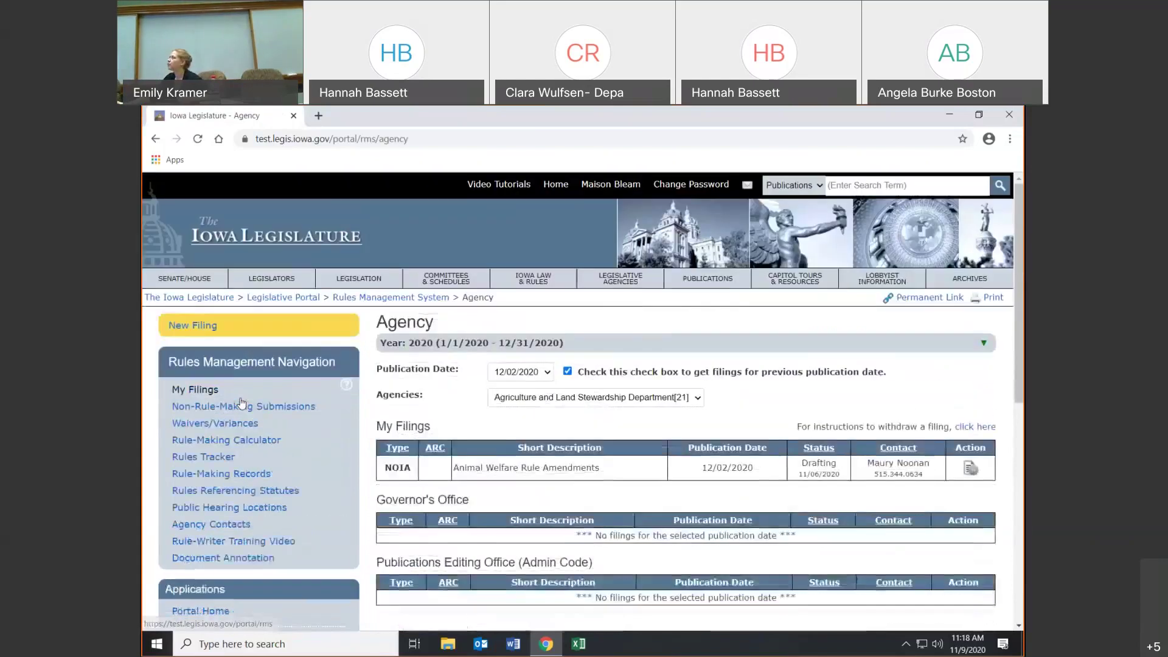
scroll(241, 401, "down", 1)
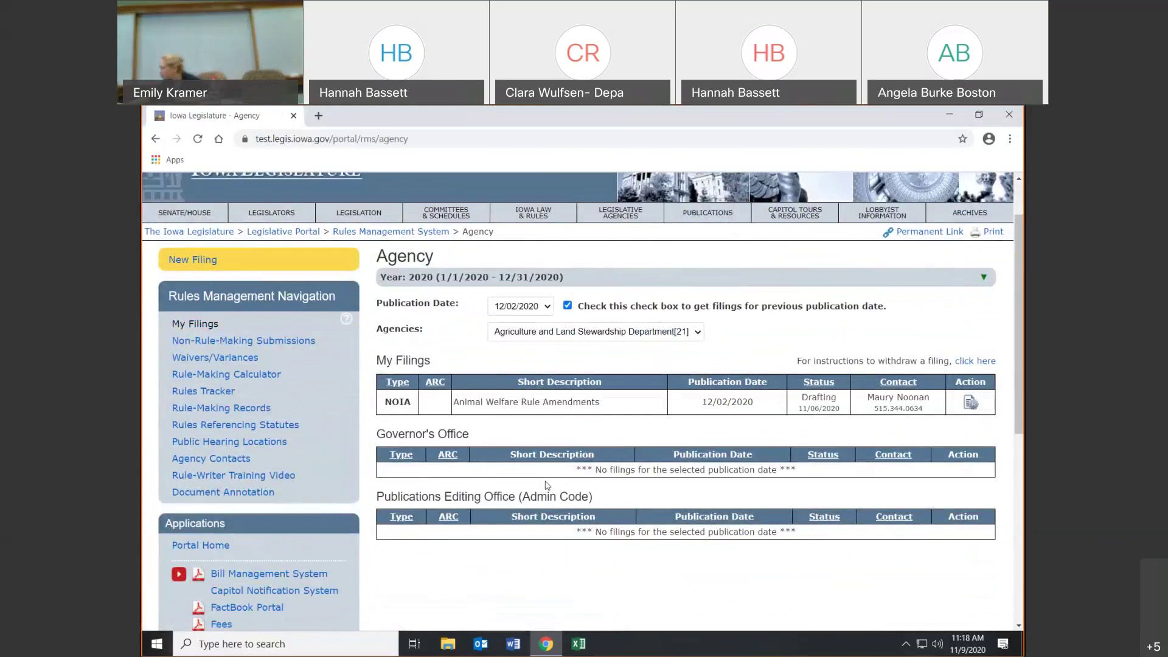
left_click_drag(576, 469, 806, 477)
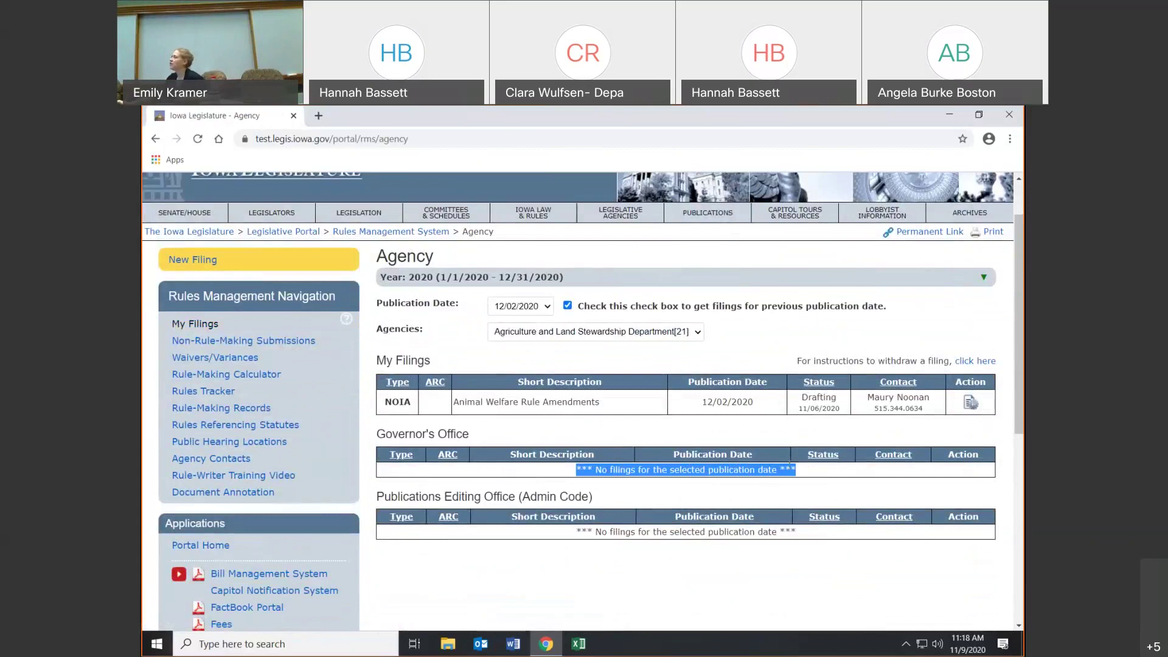
left_click(547, 308)
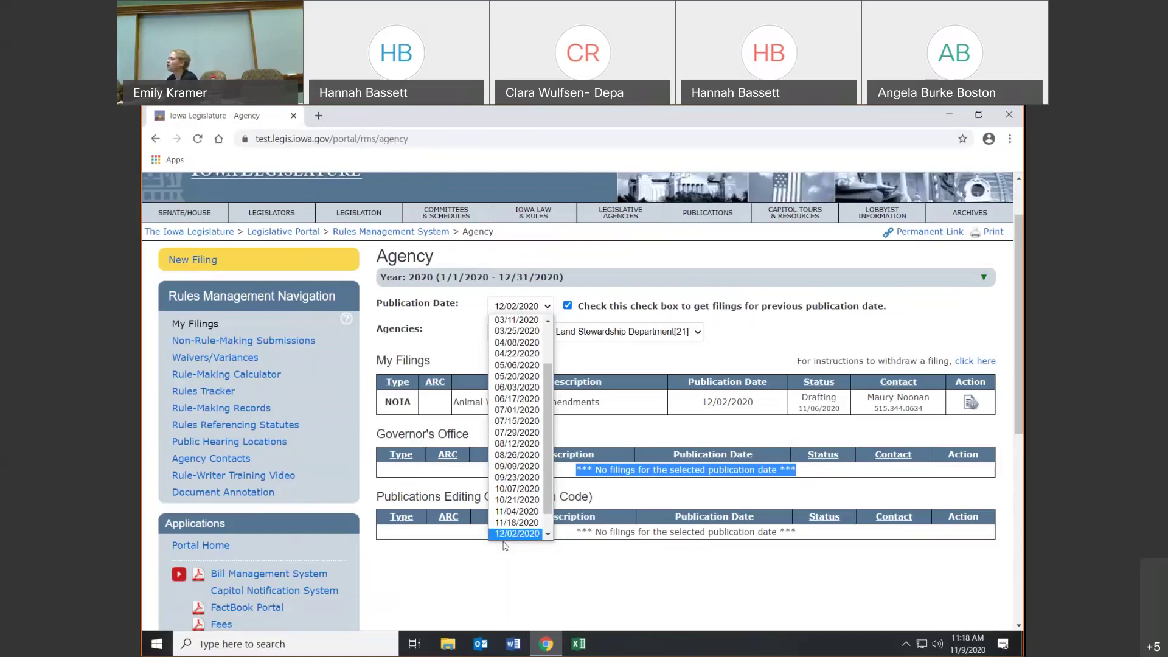
left_click(508, 534)
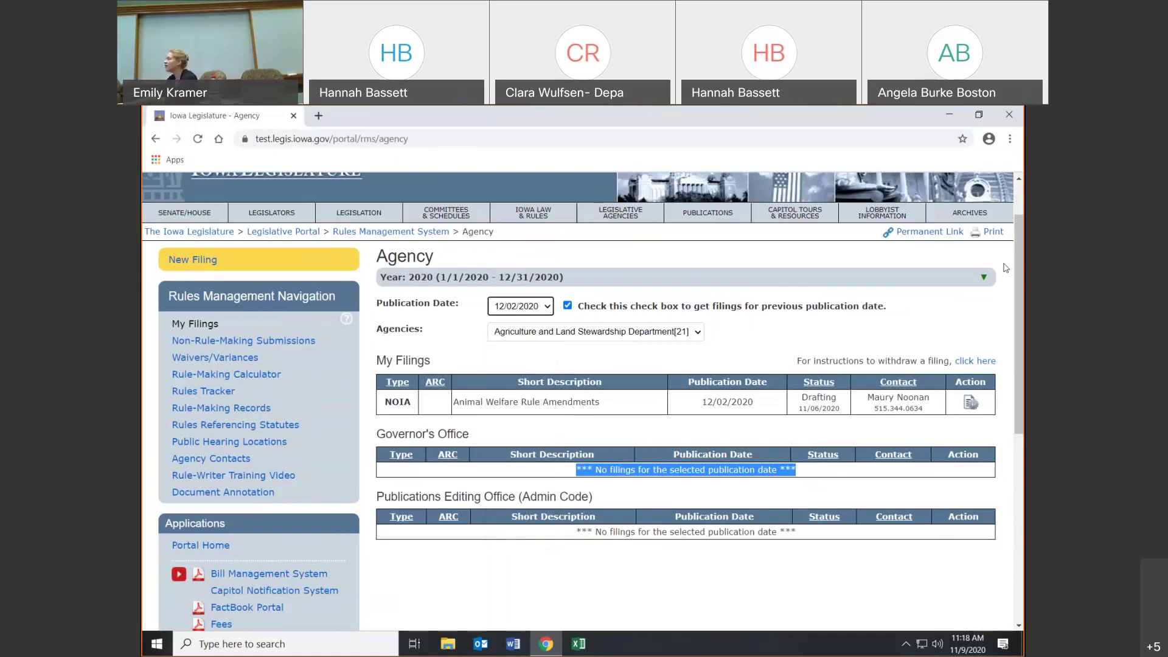
left_click(985, 280)
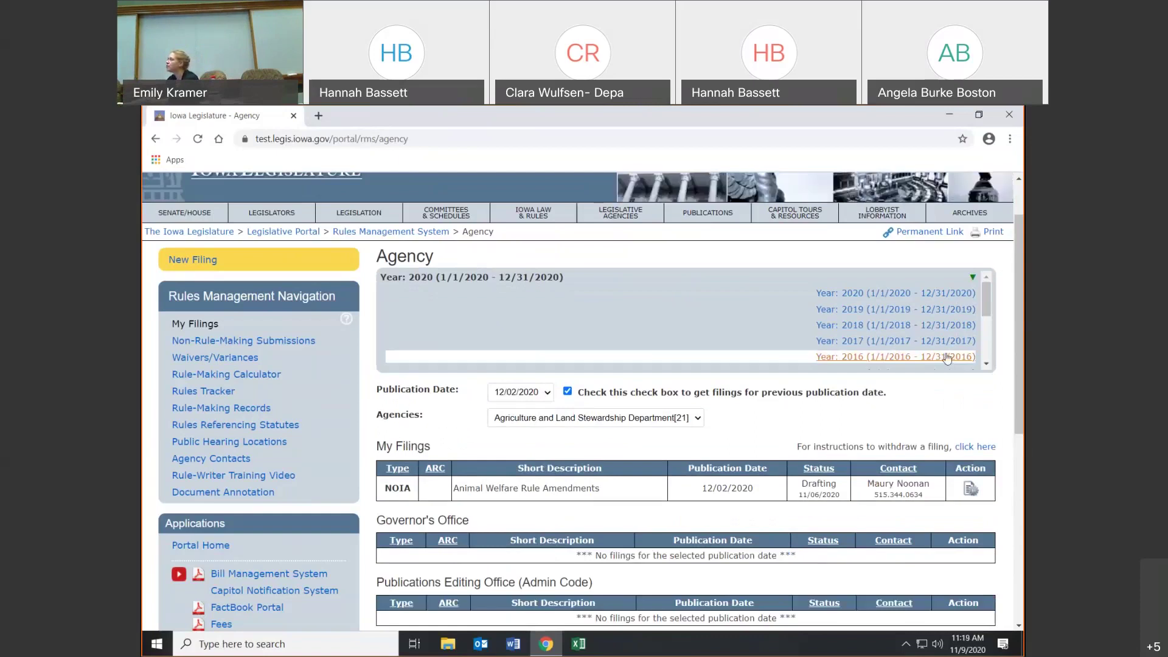
left_click(925, 294)
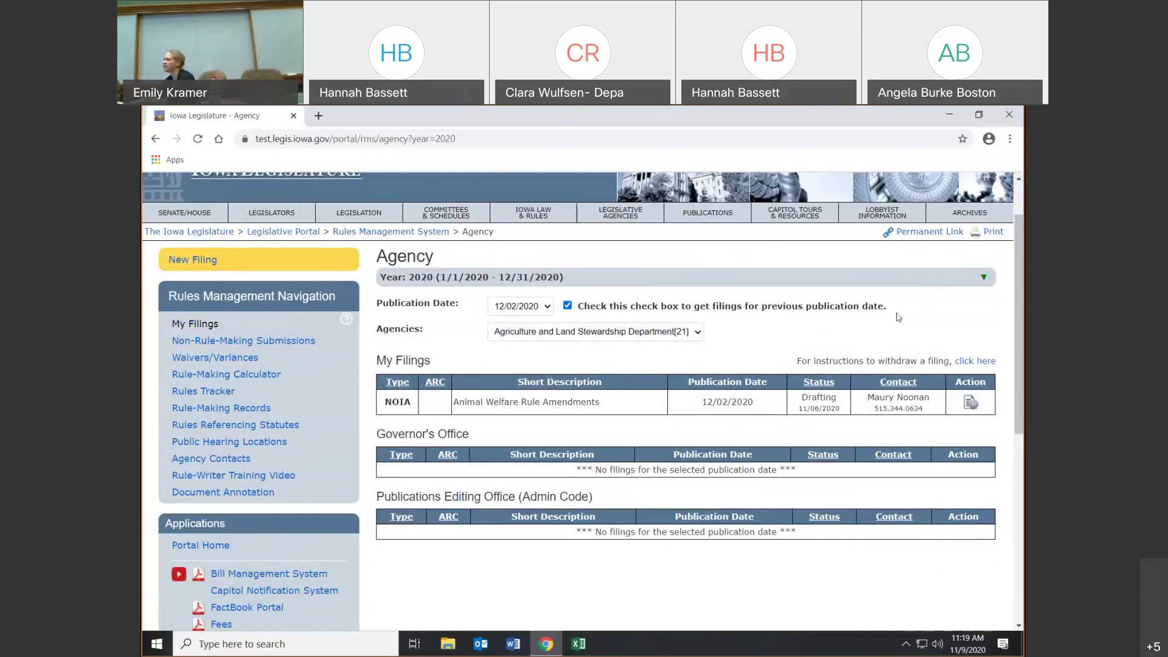
left_click(567, 306)
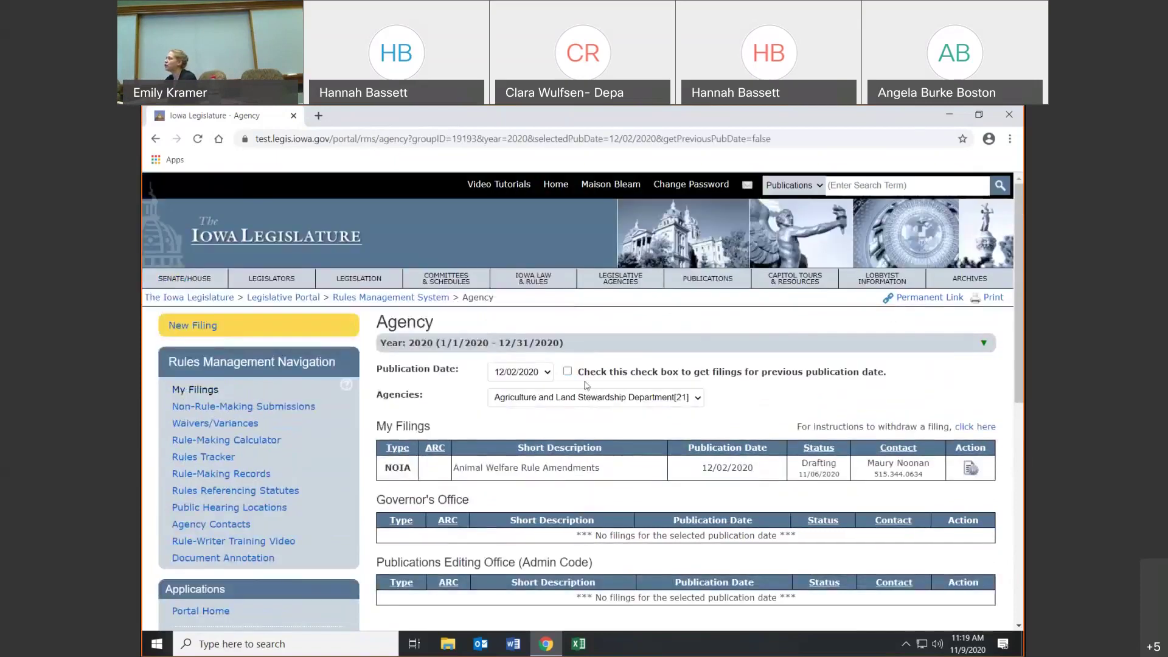
left_click(568, 373)
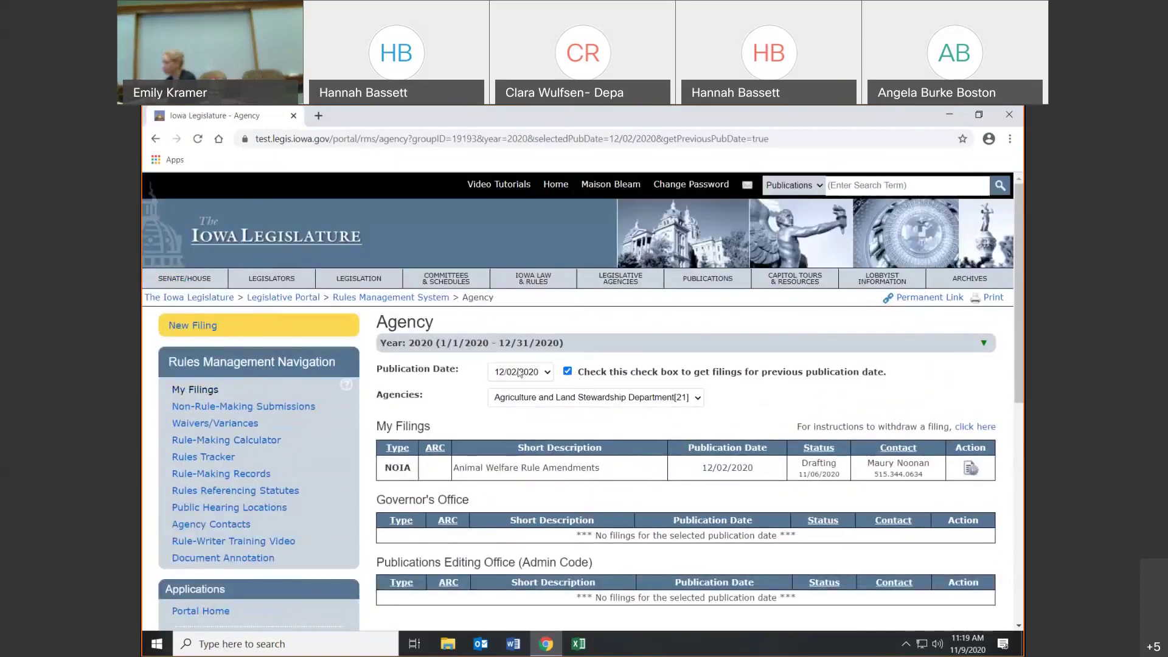
scroll(595, 382, "down", 2)
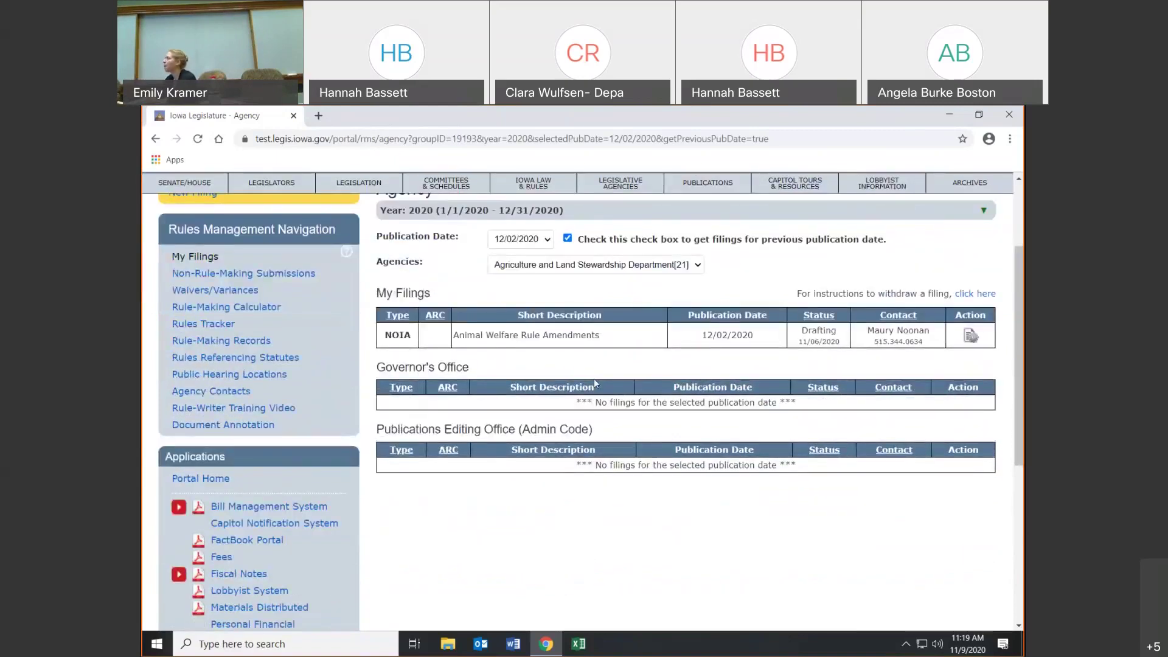
left_click(588, 272)
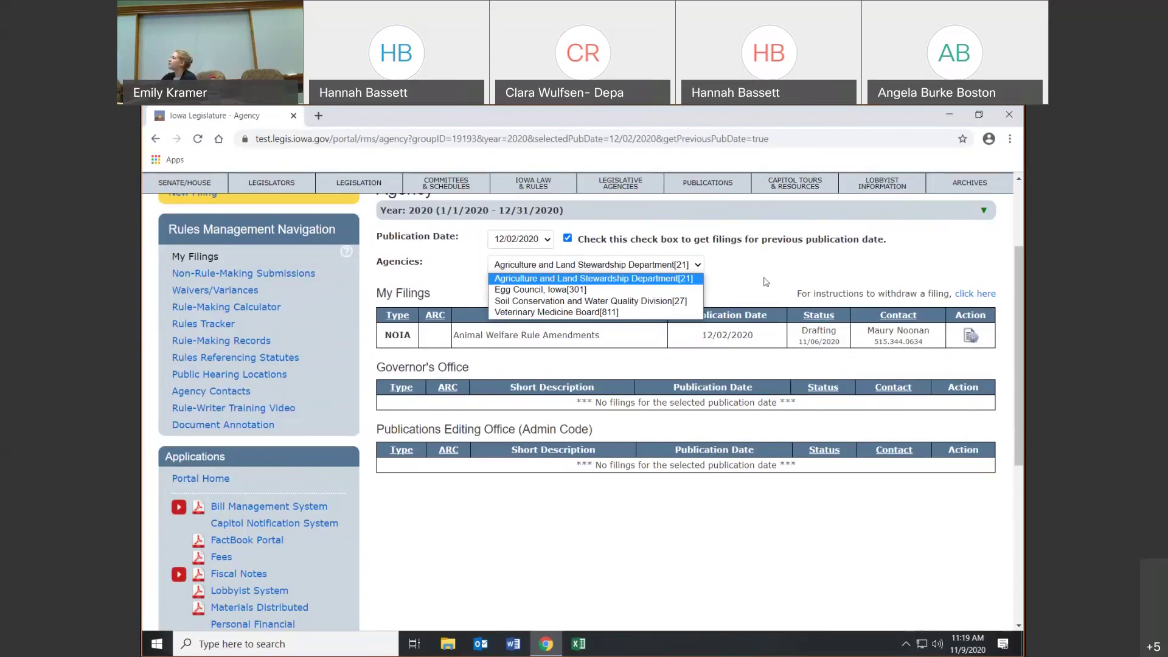
left_click(766, 281)
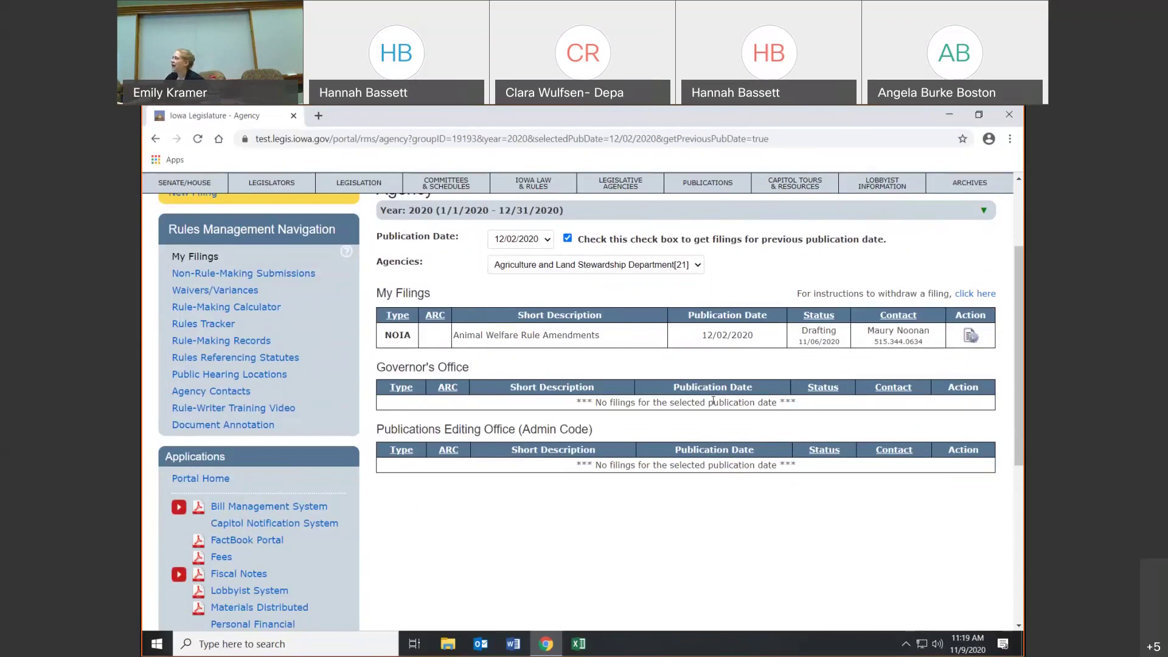
scroll(714, 408, "up", 1)
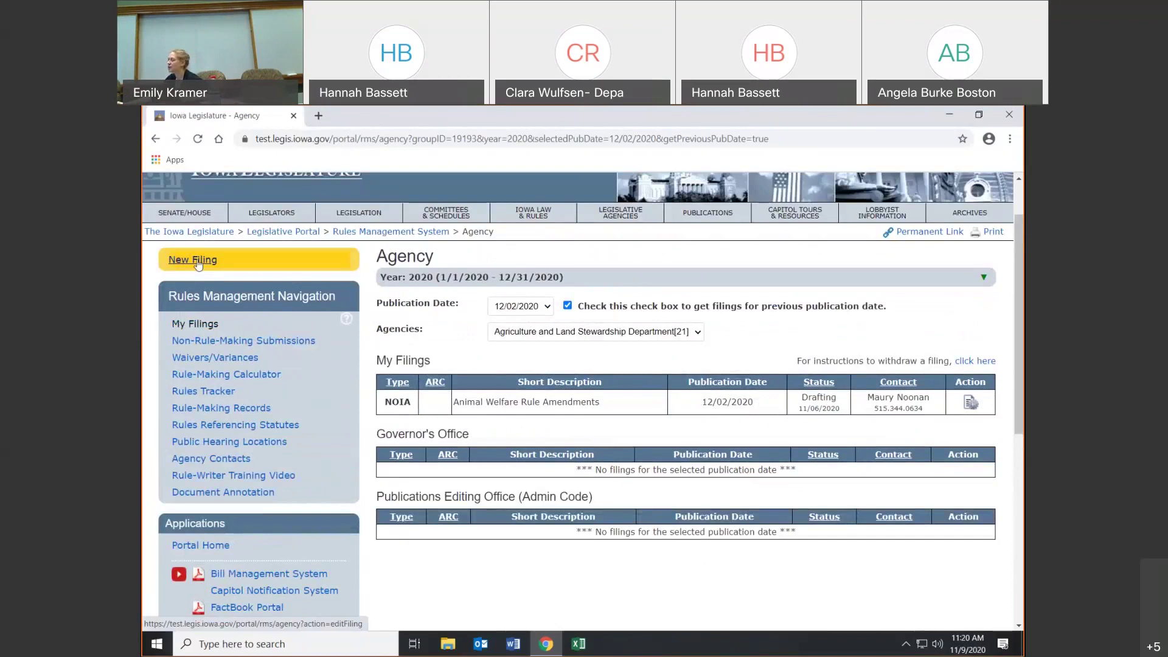
left_click(198, 262)
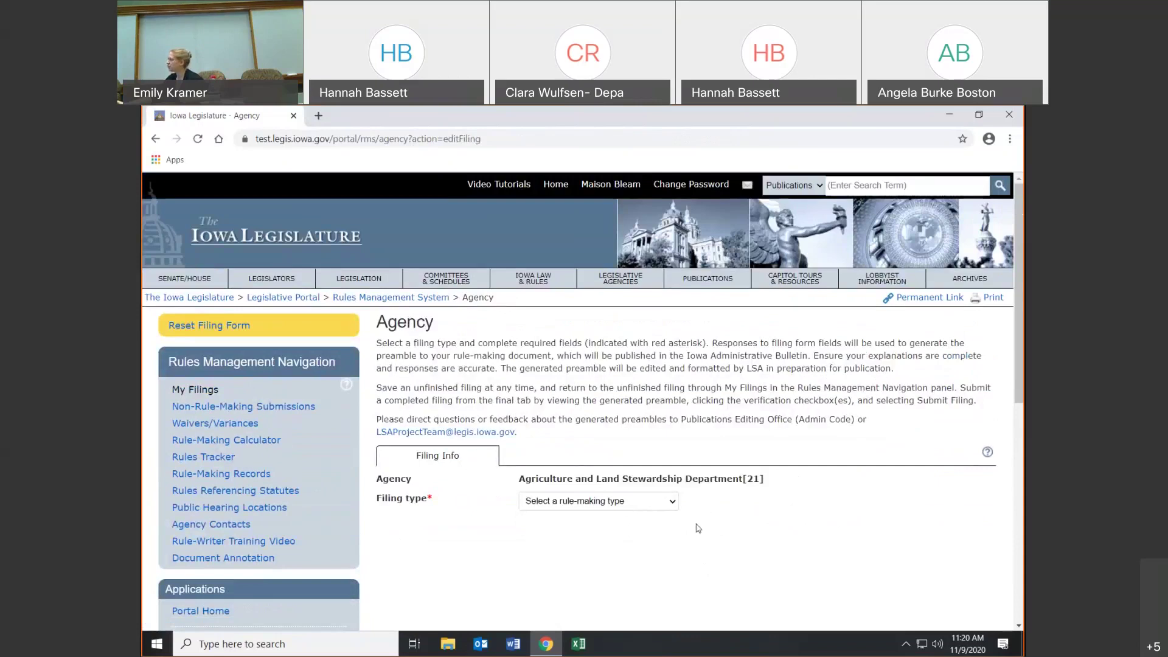
scroll(734, 525, "down", 1)
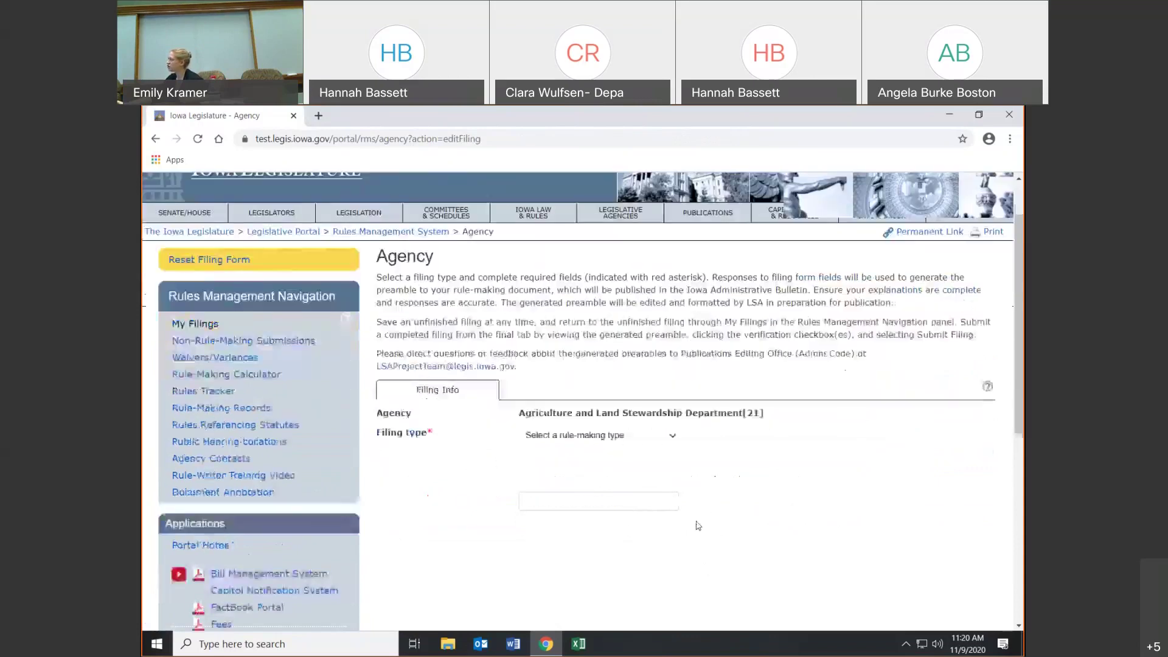
left_click(989, 390)
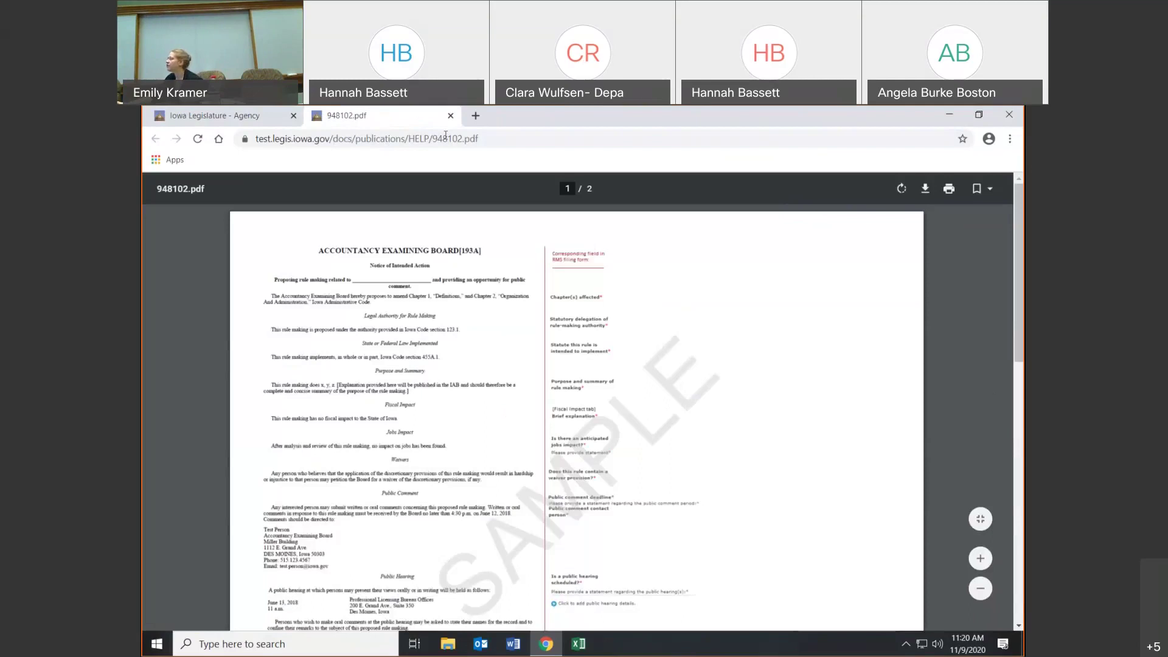
left_click(451, 115)
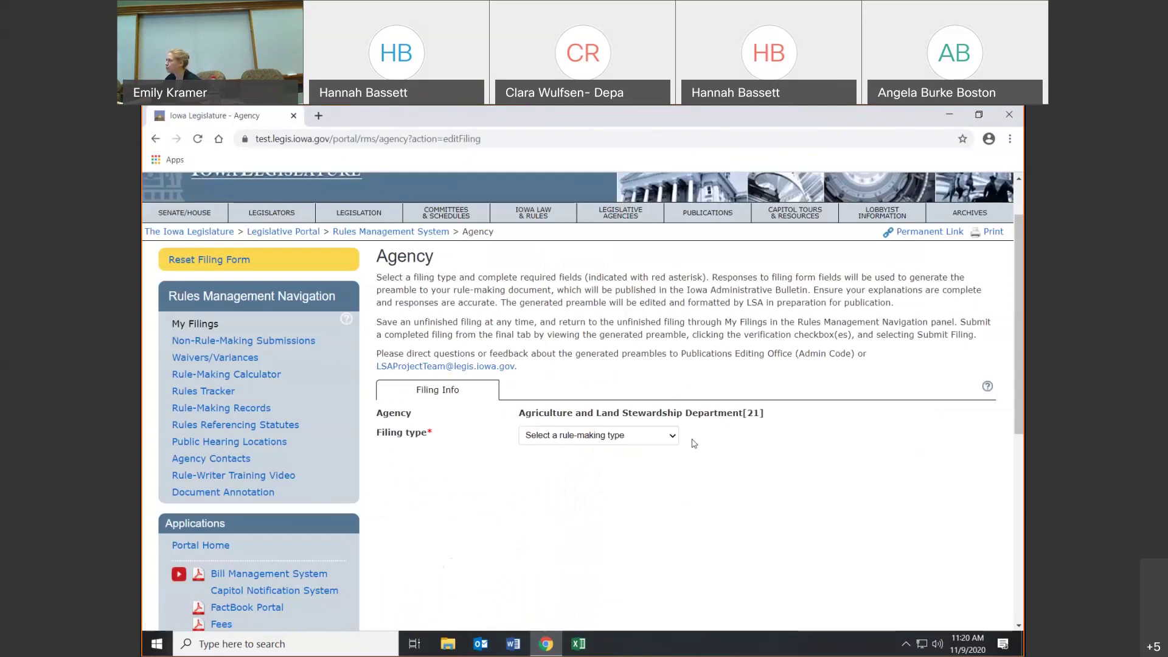
left_click(673, 436)
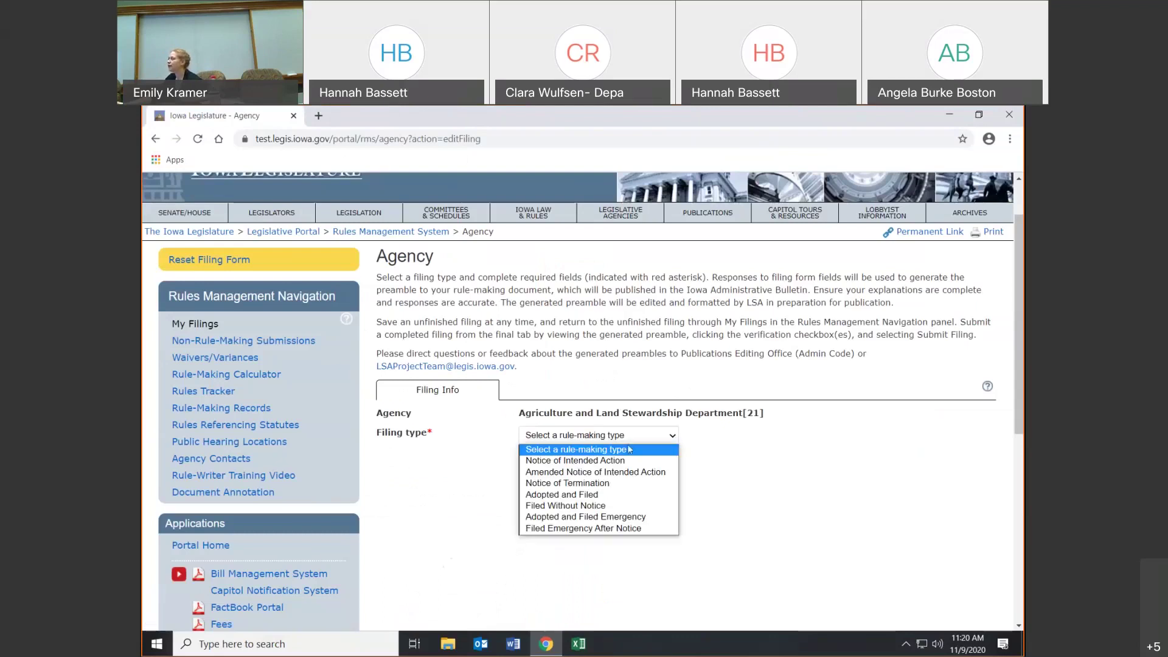
left_click(617, 461)
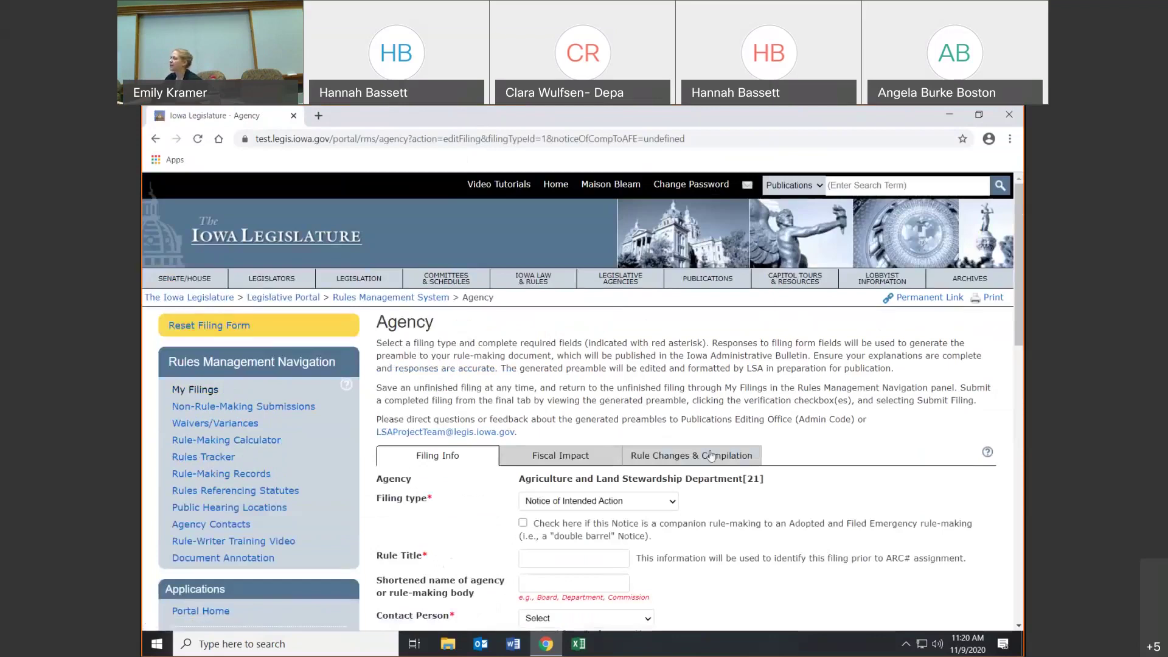
scroll(512, 417, "down", 1)
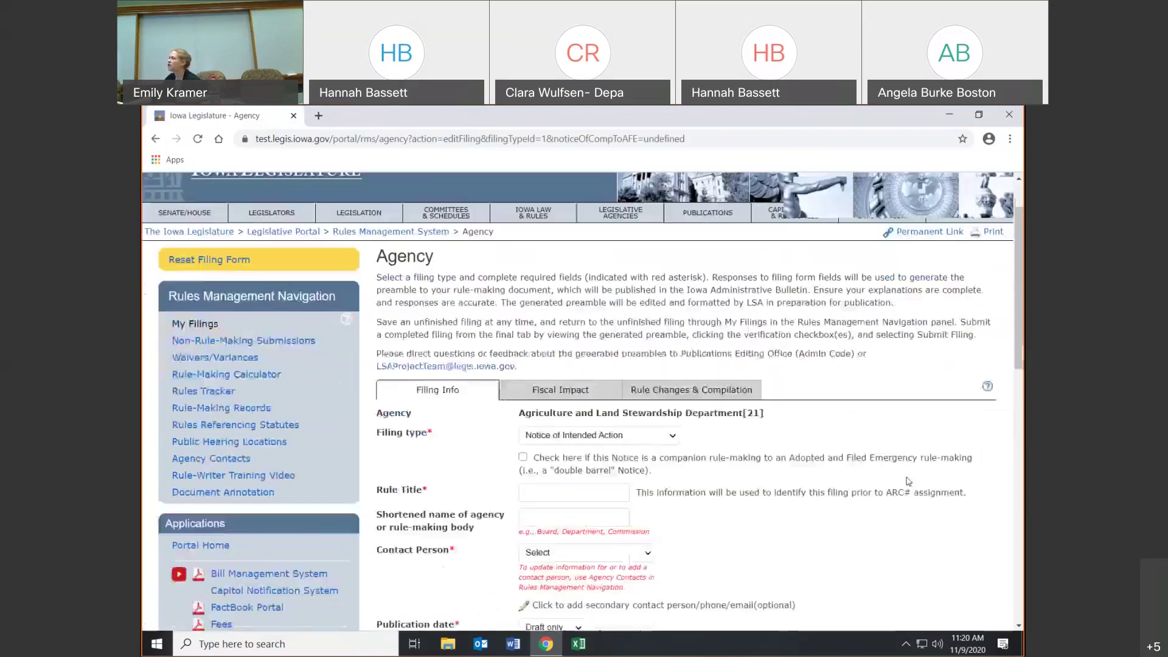
left_click_drag(512, 417, 419, 391)
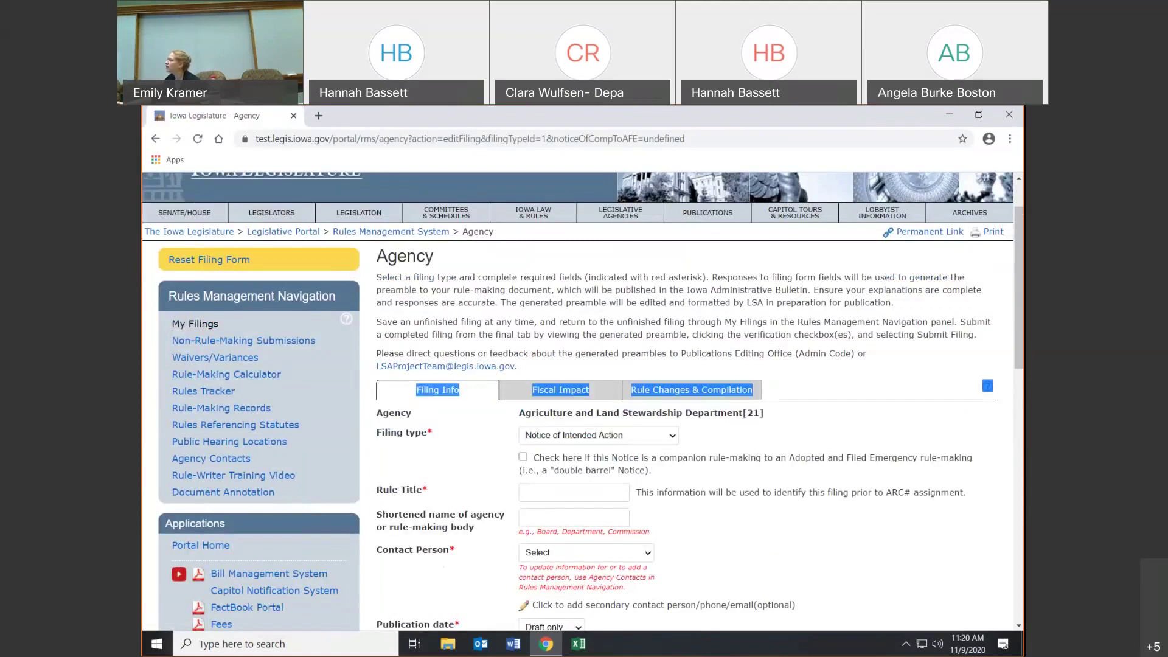
left_click(210, 332)
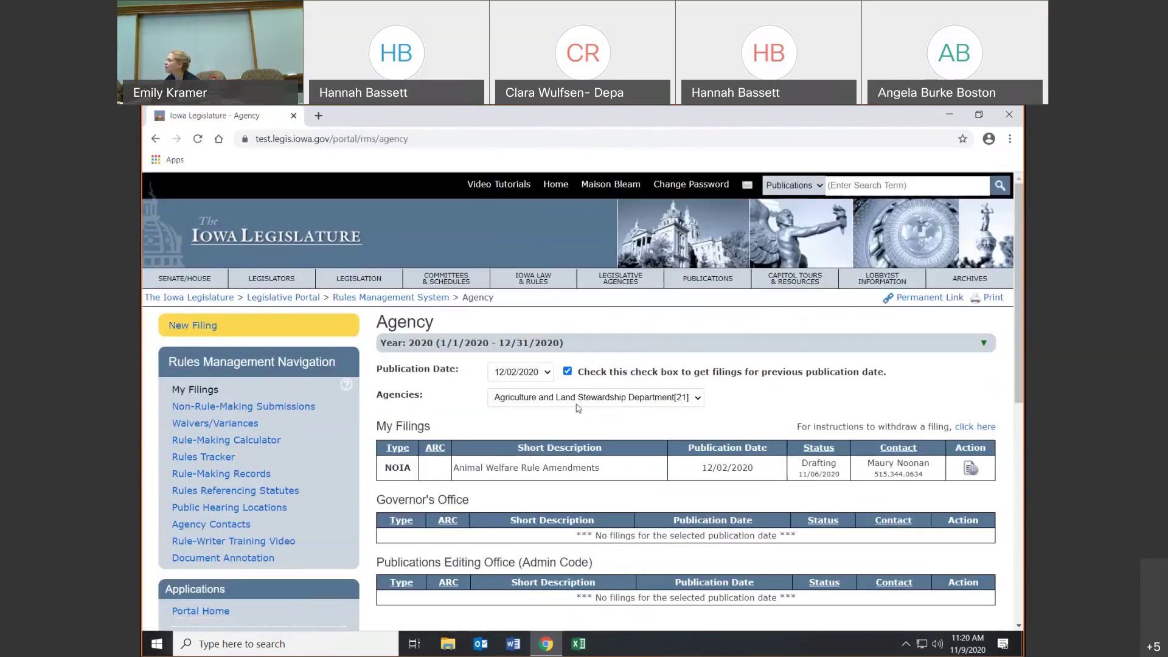
- Switch the agency to Egg Council, Iowa and start a new filing
left_click(578, 397)
left_click(578, 422)
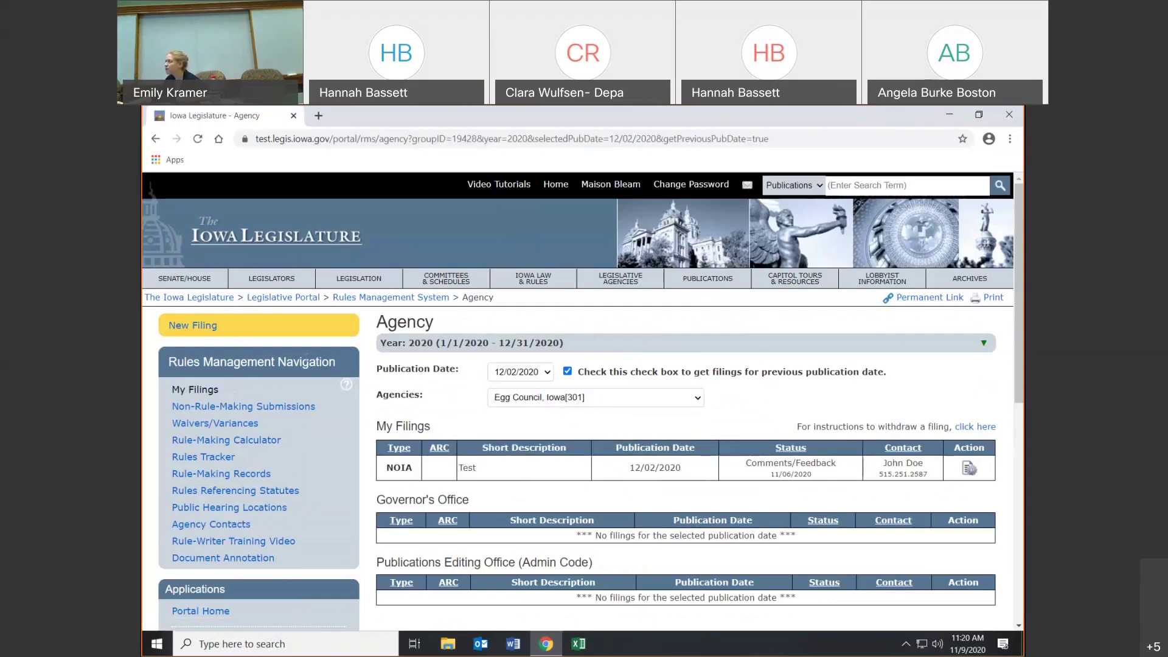
left_click(198, 324)
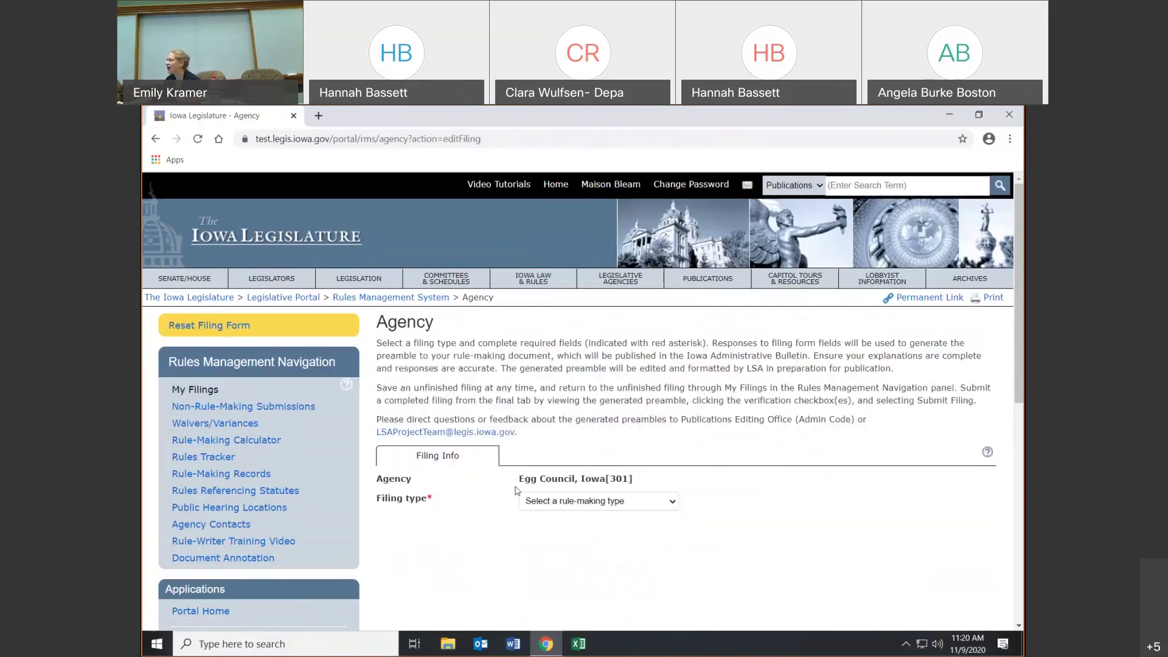
- Set the new filing's type to Notice of Intended Action
left_click_drag(377, 483, 639, 477)
left_click(645, 479)
left_click_drag(403, 498, 375, 477)
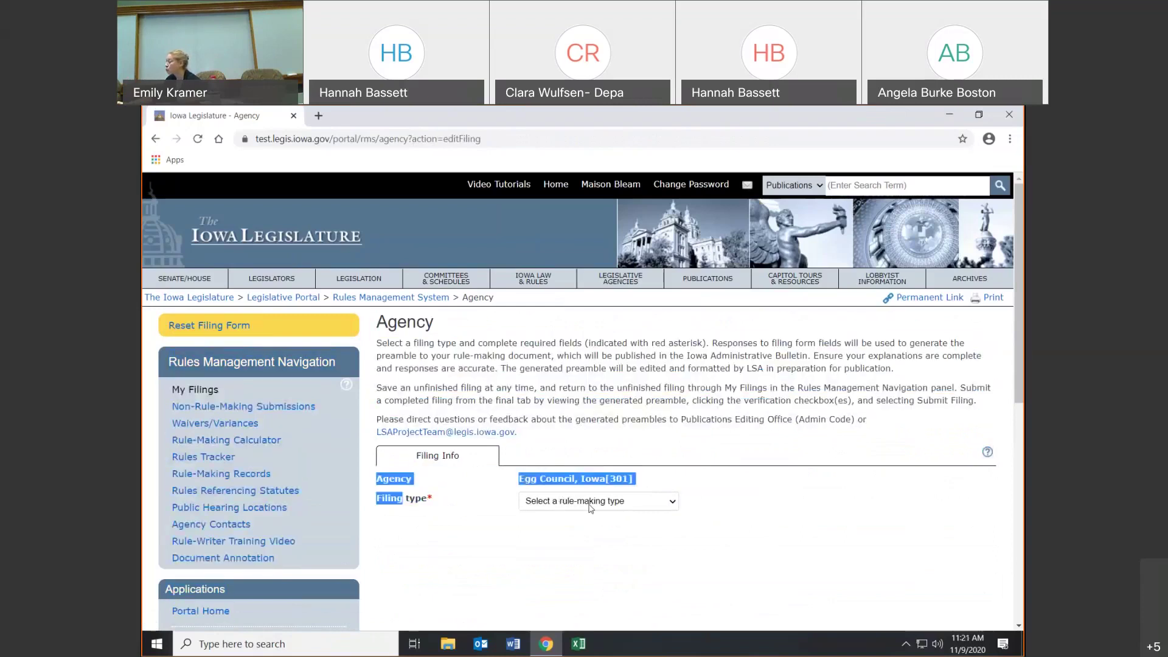
left_click(589, 501)
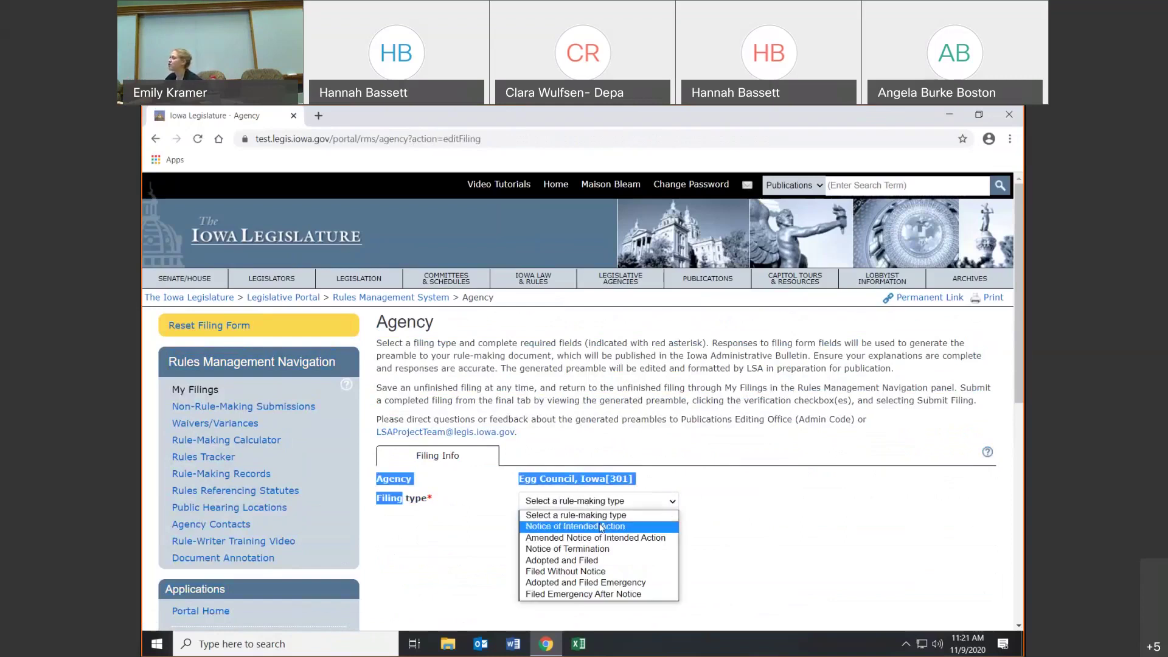
left_click(601, 527)
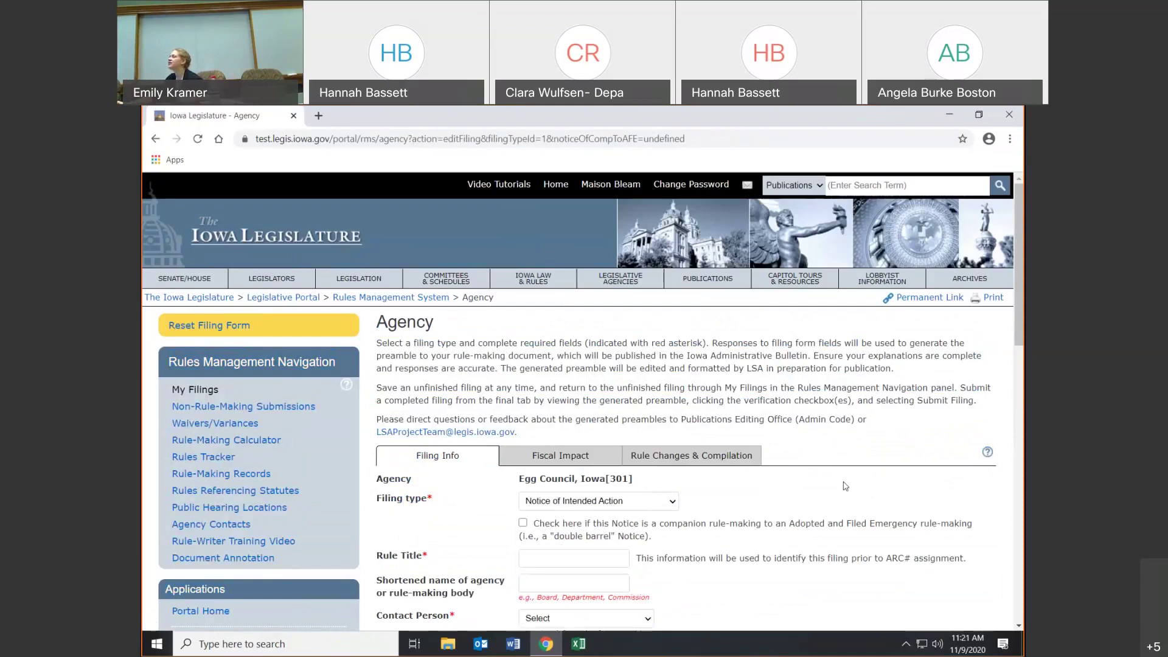
scroll(849, 489, "down", 3)
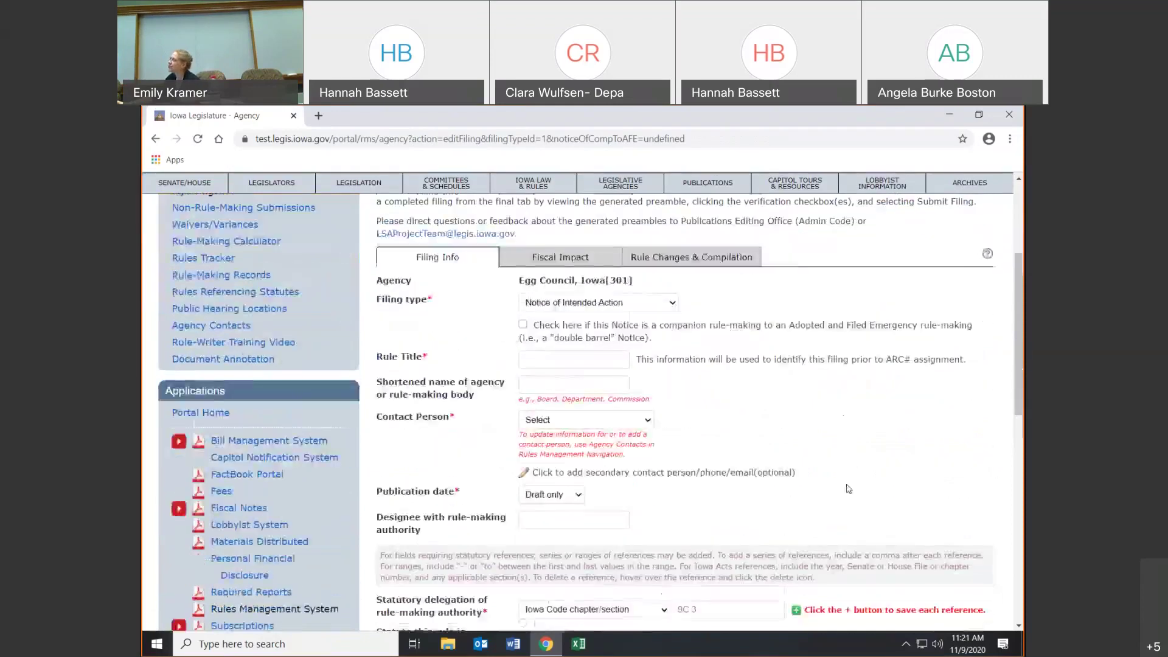
- Review the required Filing type field, keeping Notice of Intended Action
scroll(851, 486, "up", 2)
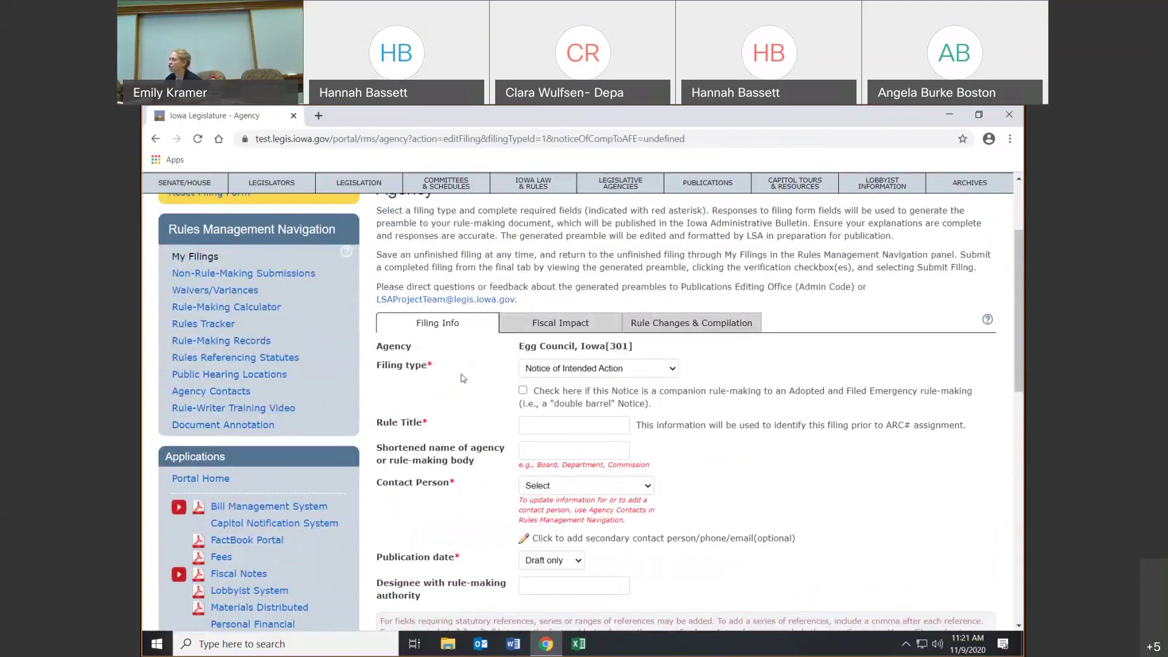
double_click(429, 365)
left_click(435, 377)
mouse_move(549, 451)
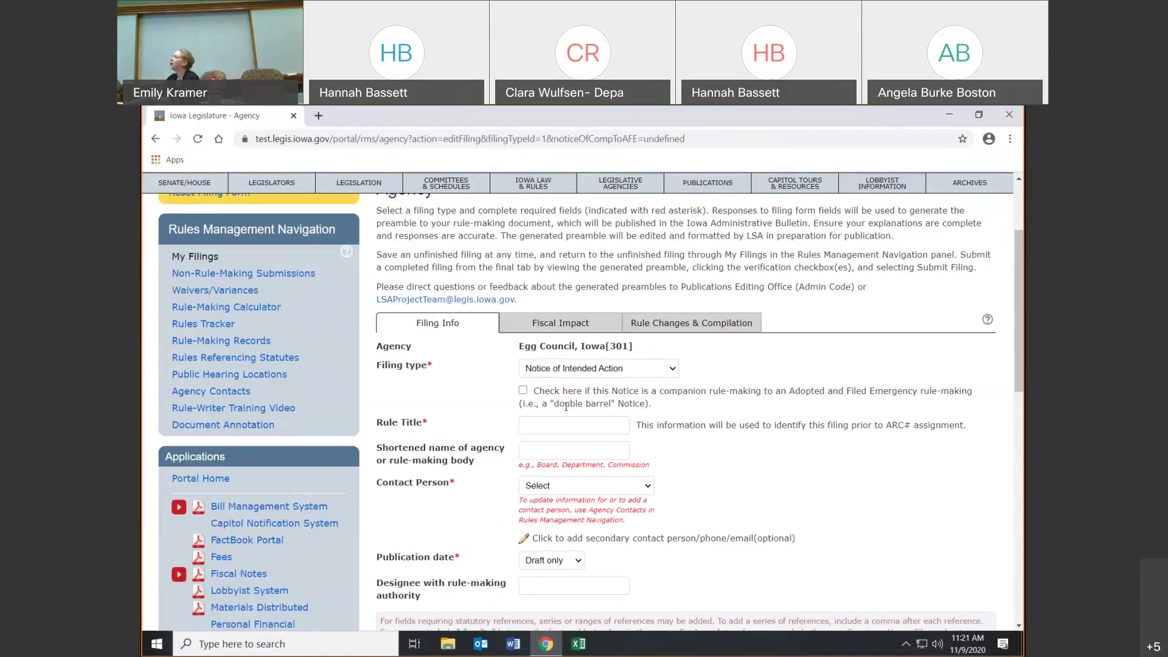
left_click(585, 370)
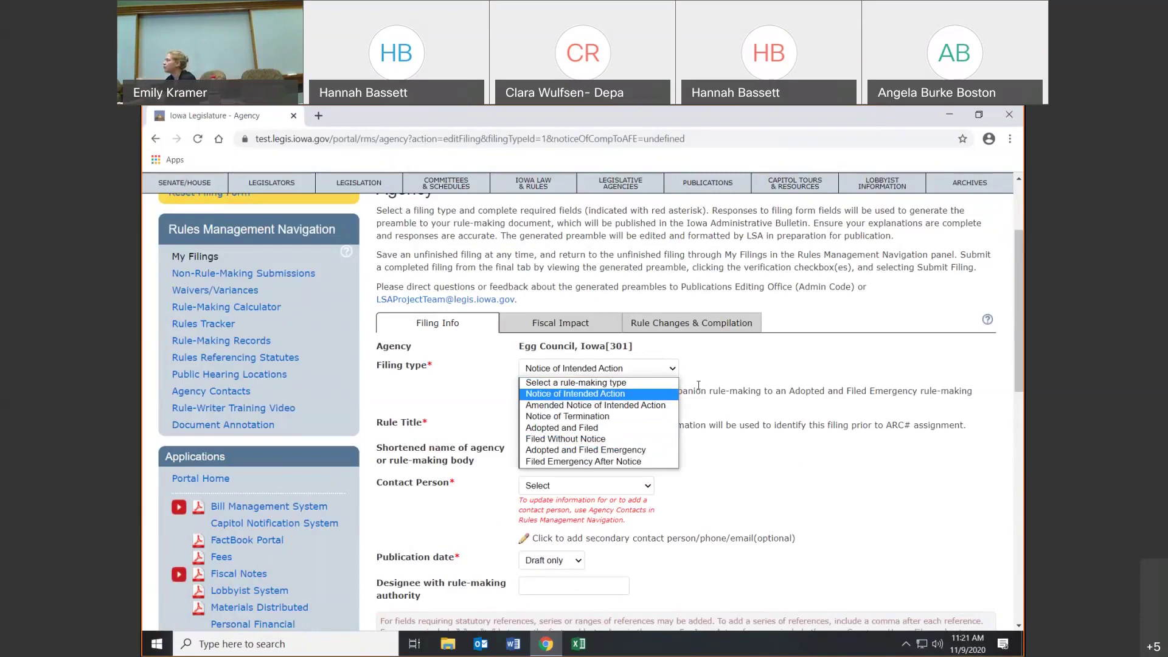
left_click(730, 378)
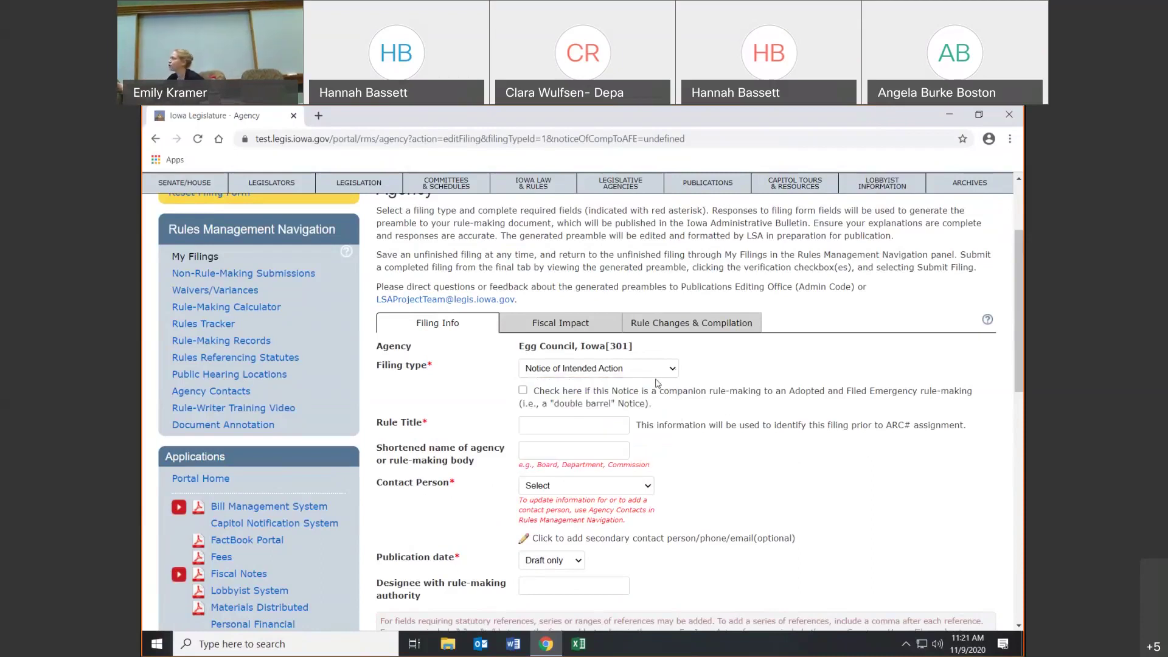
- Enter 'TEST 2' as the rule title and check the Contact Person list without choosing anyone
left_click(599, 424)
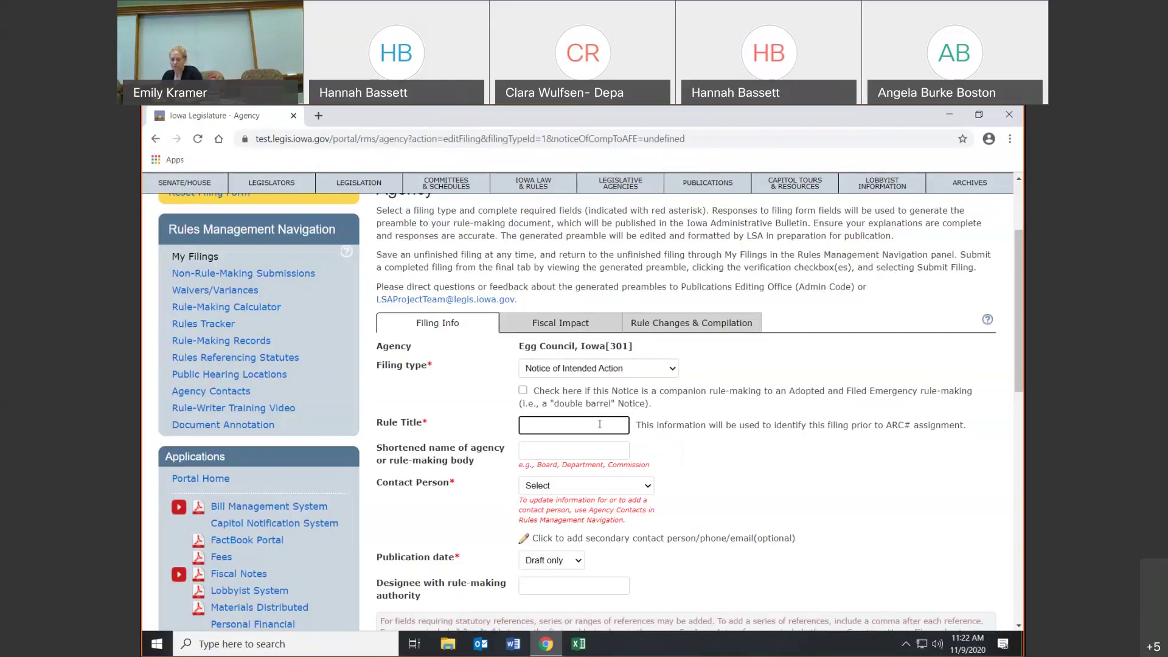
type("TEST")
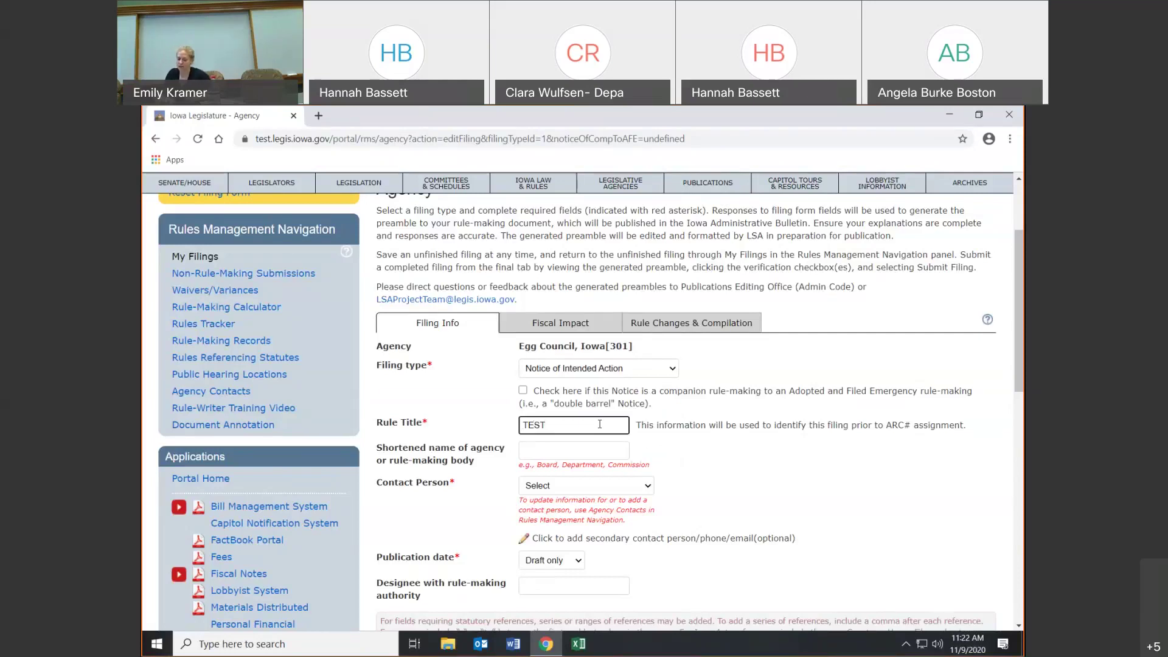
type(" 2")
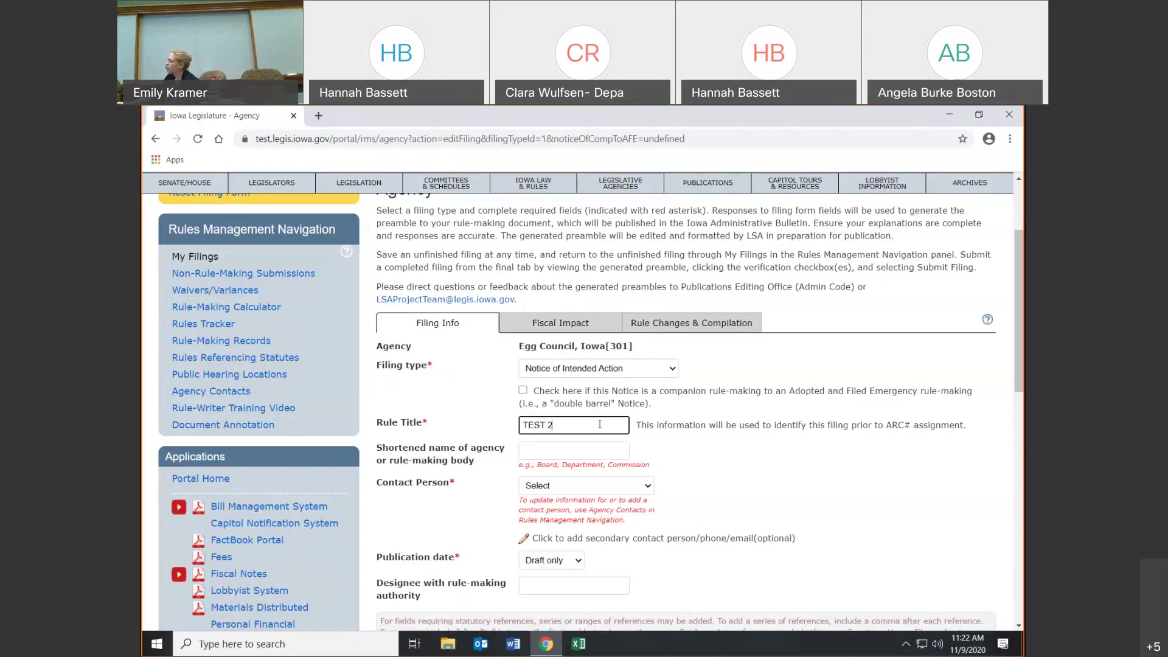
left_click(598, 449)
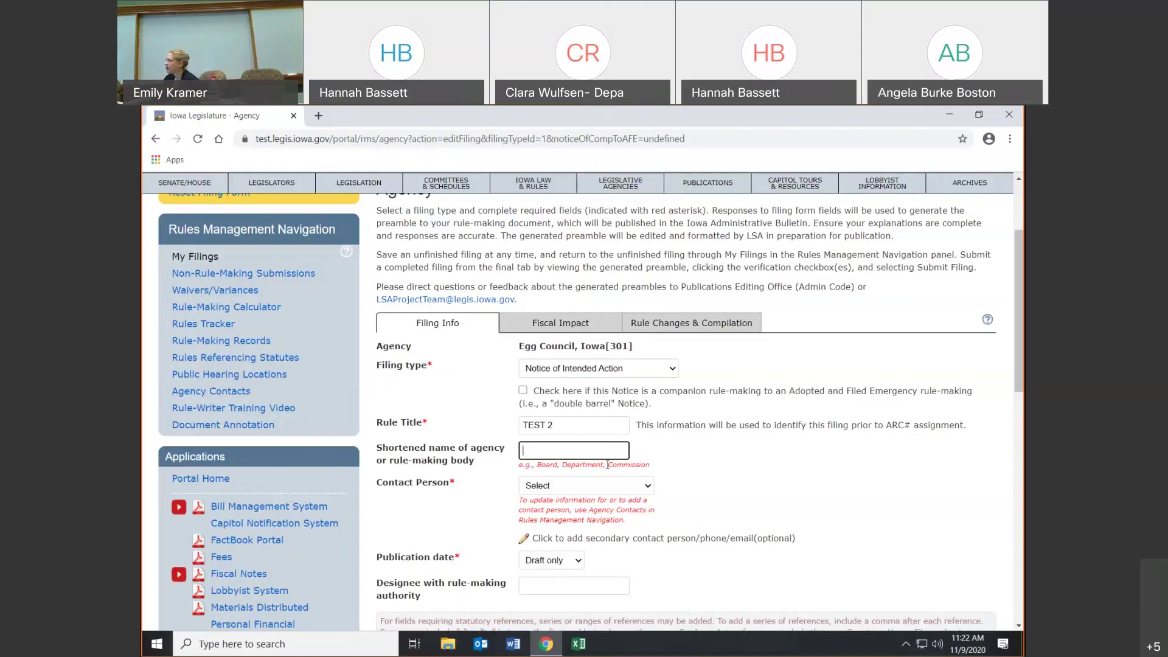
left_click(629, 489)
left_click(630, 489)
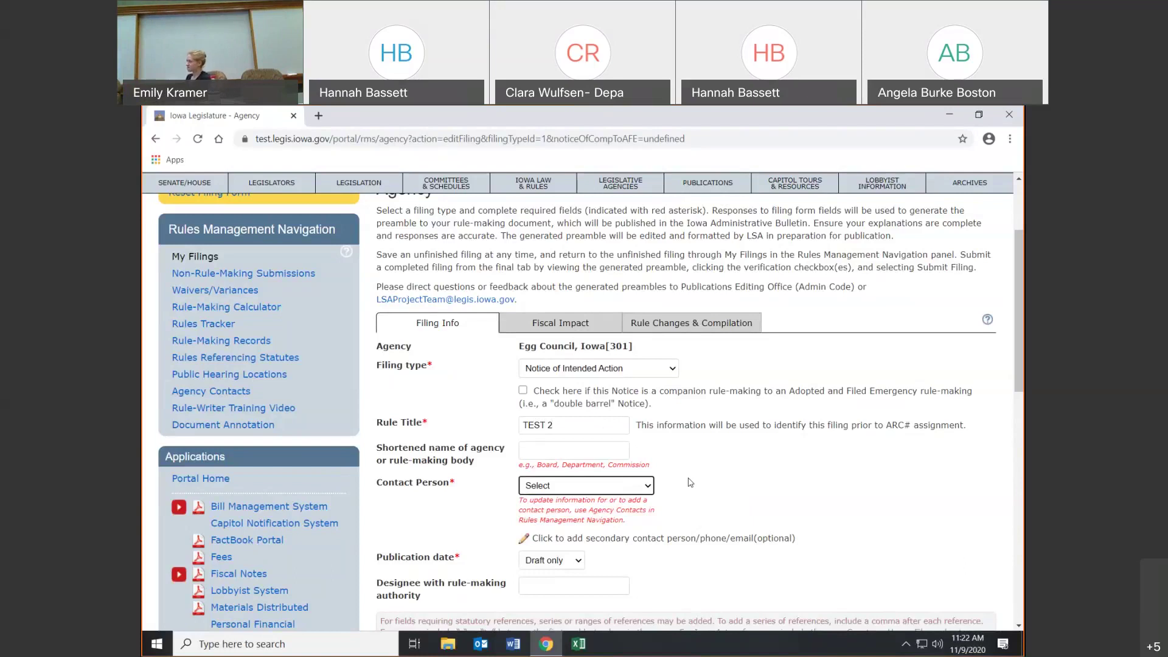
left_click(599, 452)
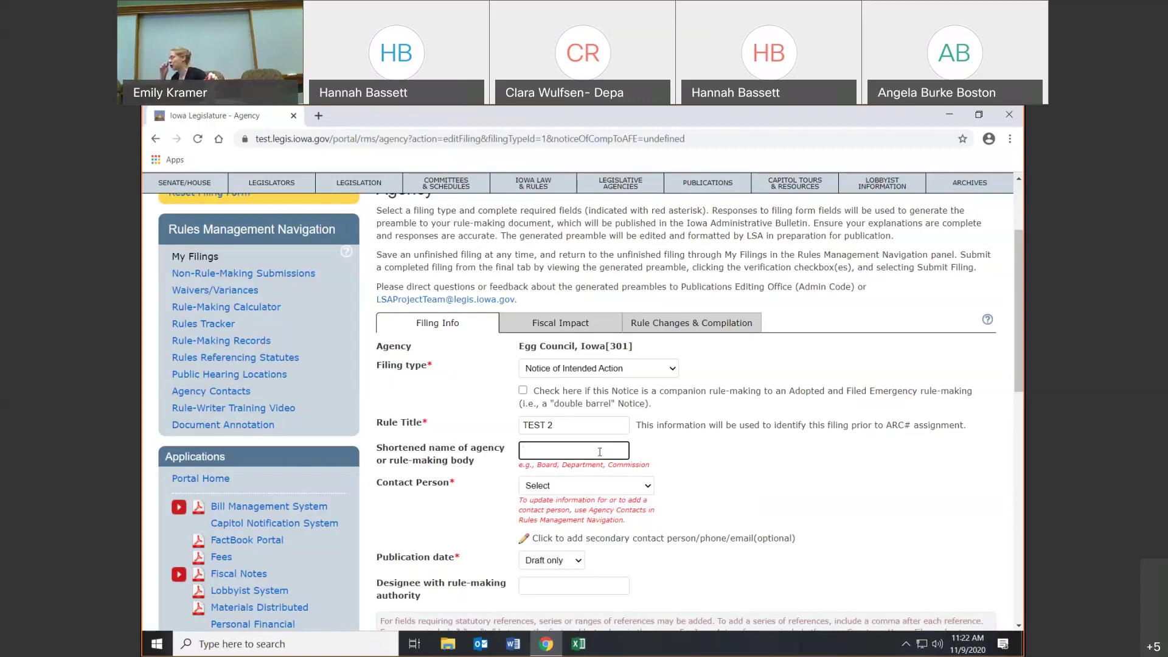
left_click(617, 493)
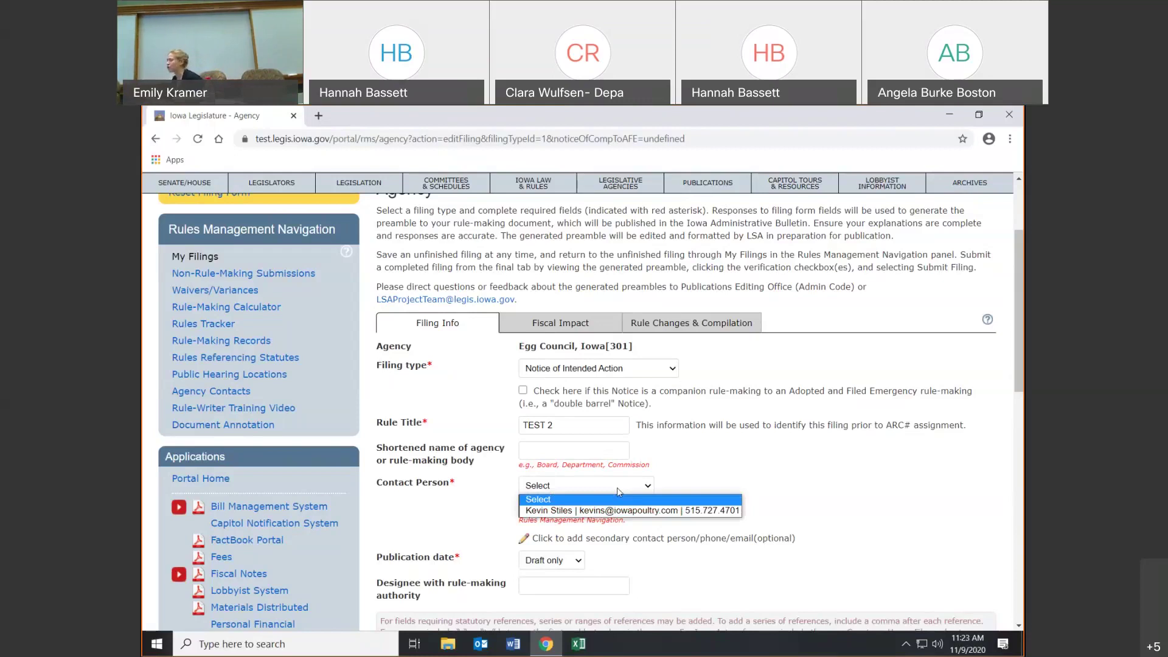
left_click(697, 484)
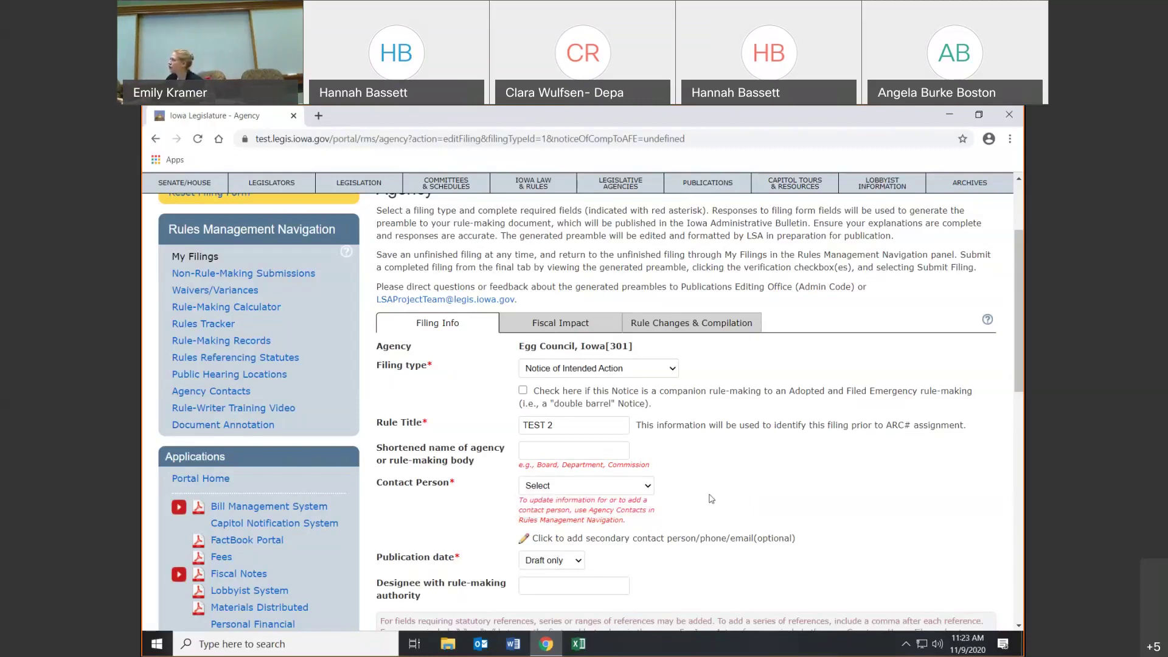
- Save the TEST 2 notice as an unfinished filing
scroll(706, 492, "down", 5)
scroll(710, 496, "down", 5)
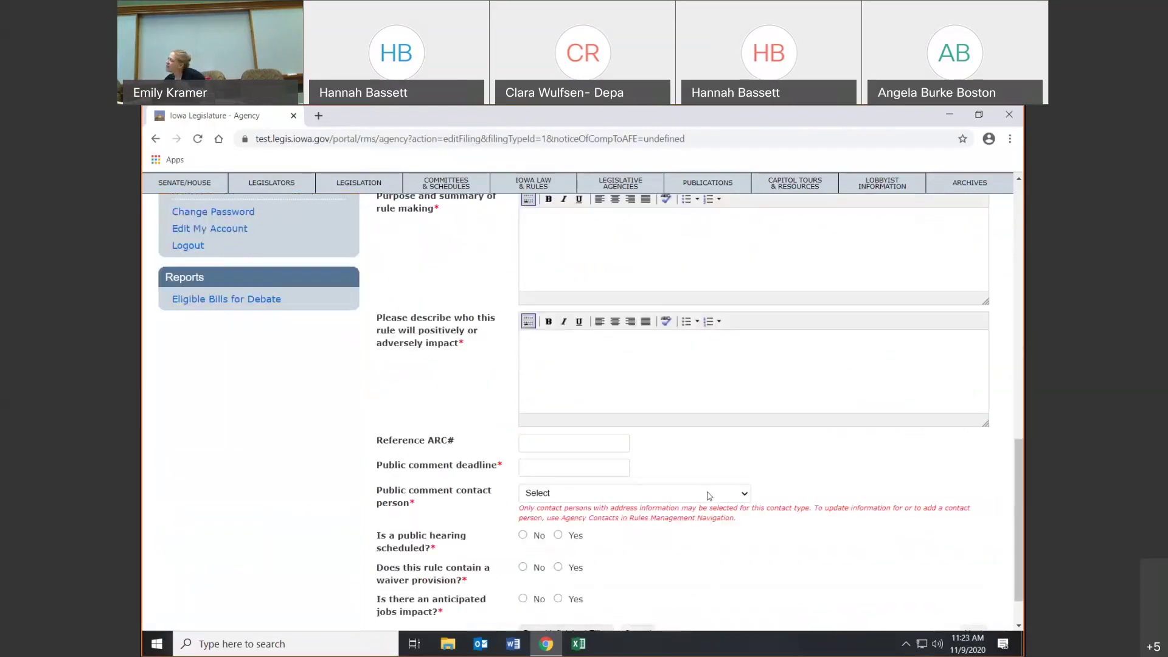
left_click(594, 580)
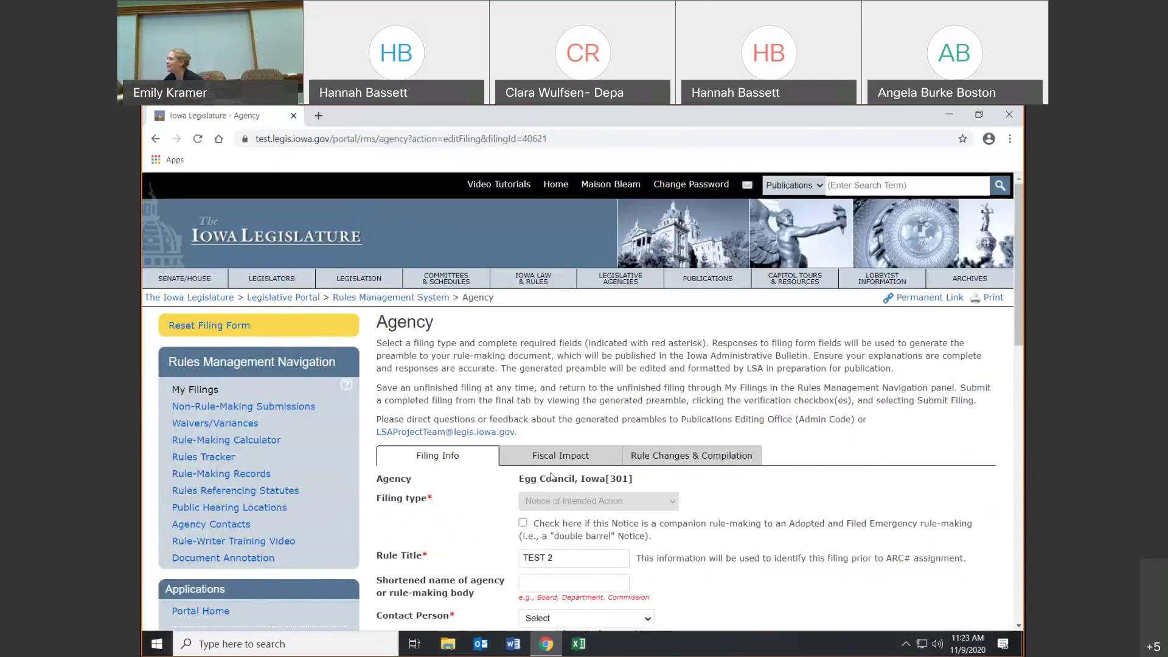
- Open My Filings and review the TEST 2 draft row with its 11/09/2020 status date
left_click(195, 390)
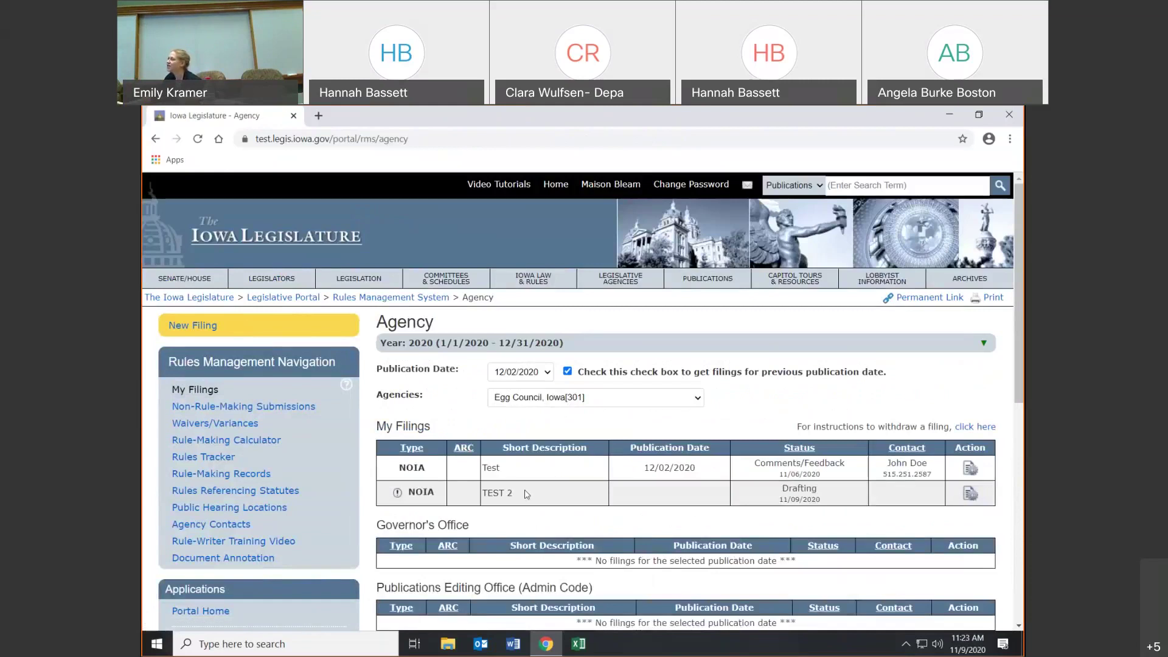
mouse_move(396, 494)
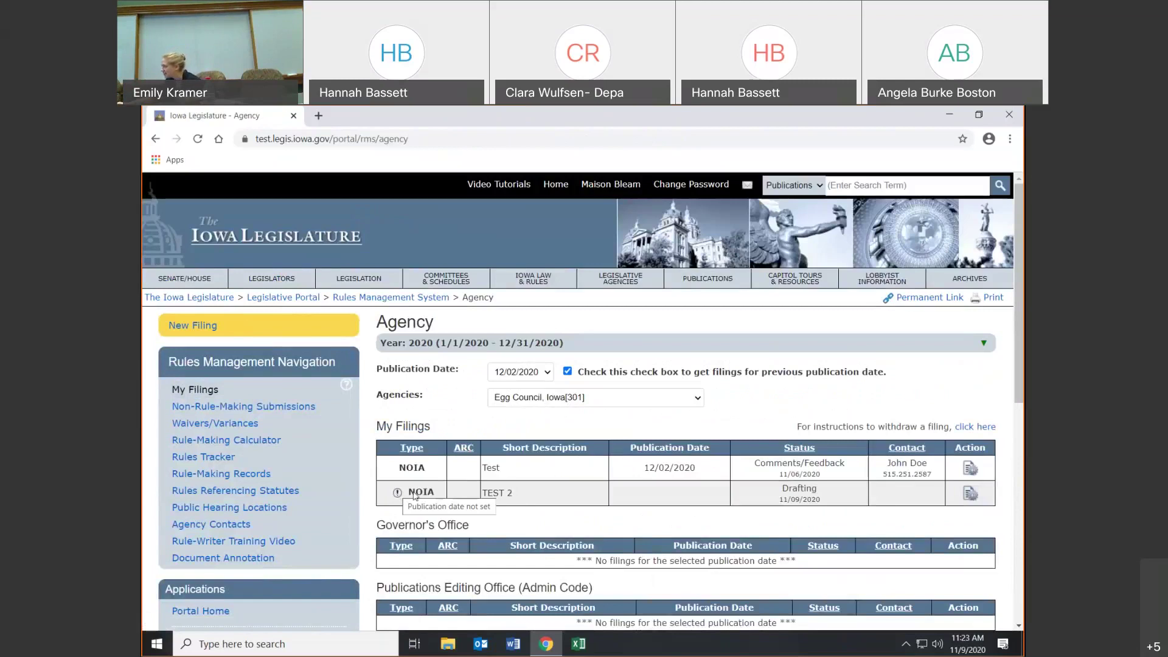
left_click_drag(784, 497, 818, 496)
left_click(819, 496)
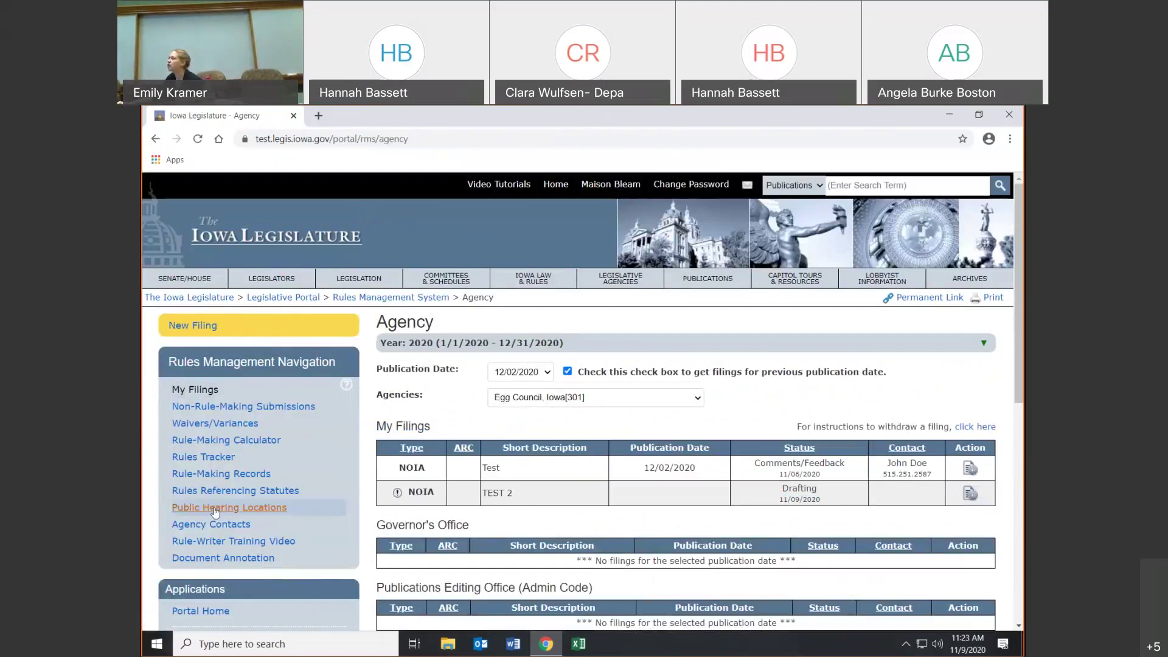
left_click(201, 527)
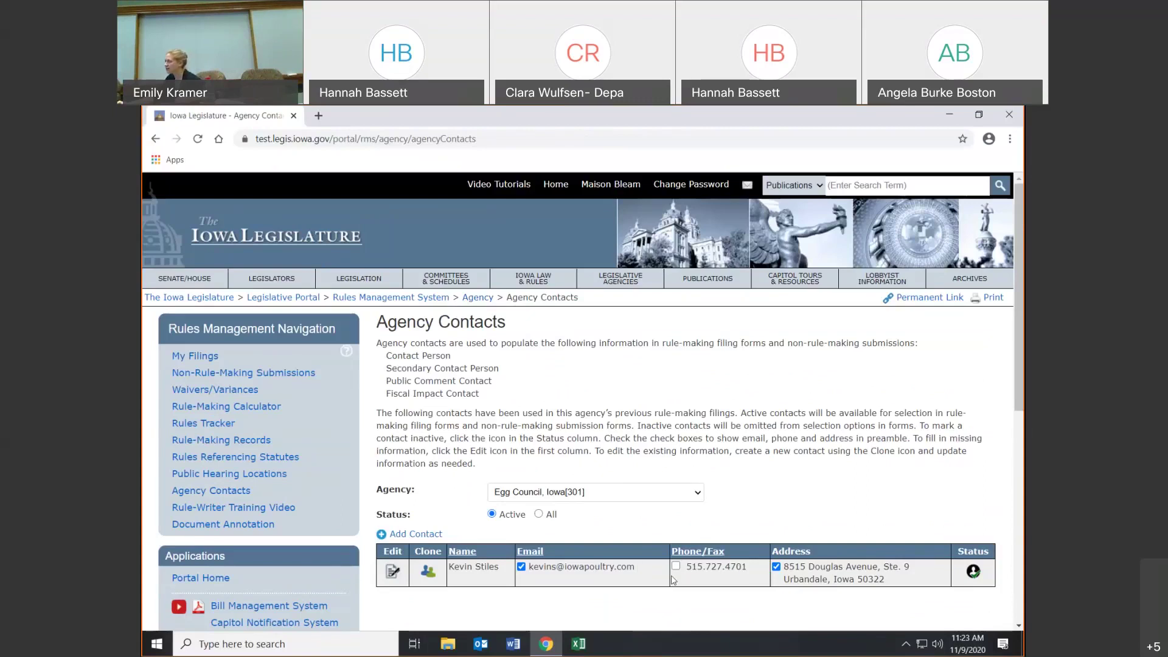
left_click(539, 515)
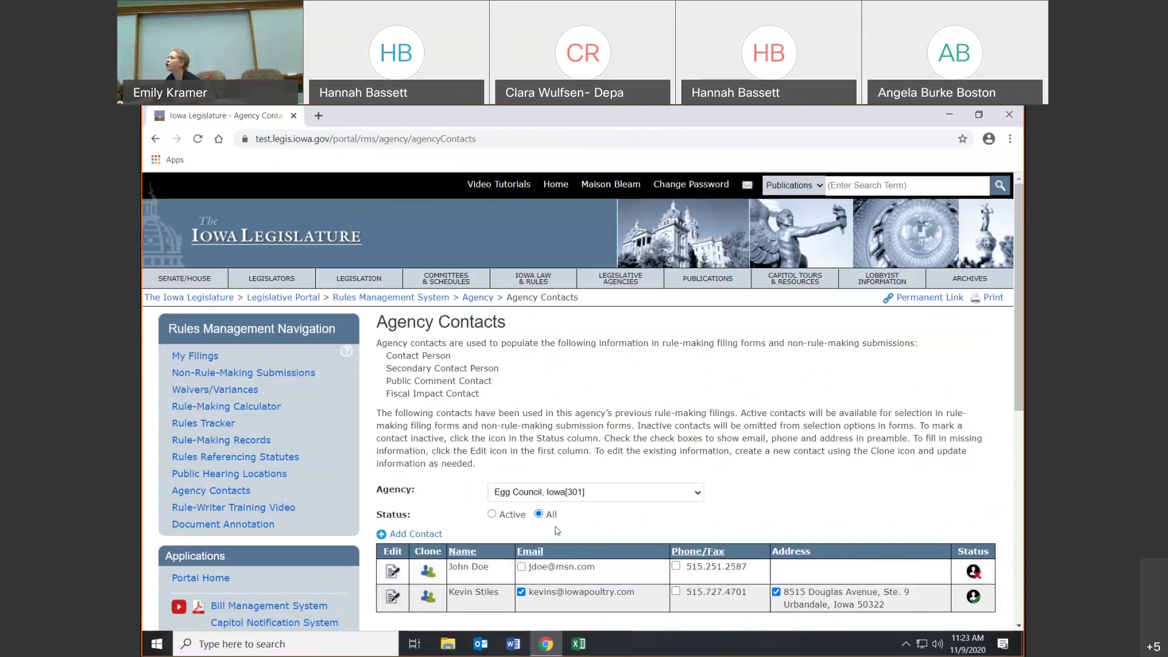
left_click(491, 514)
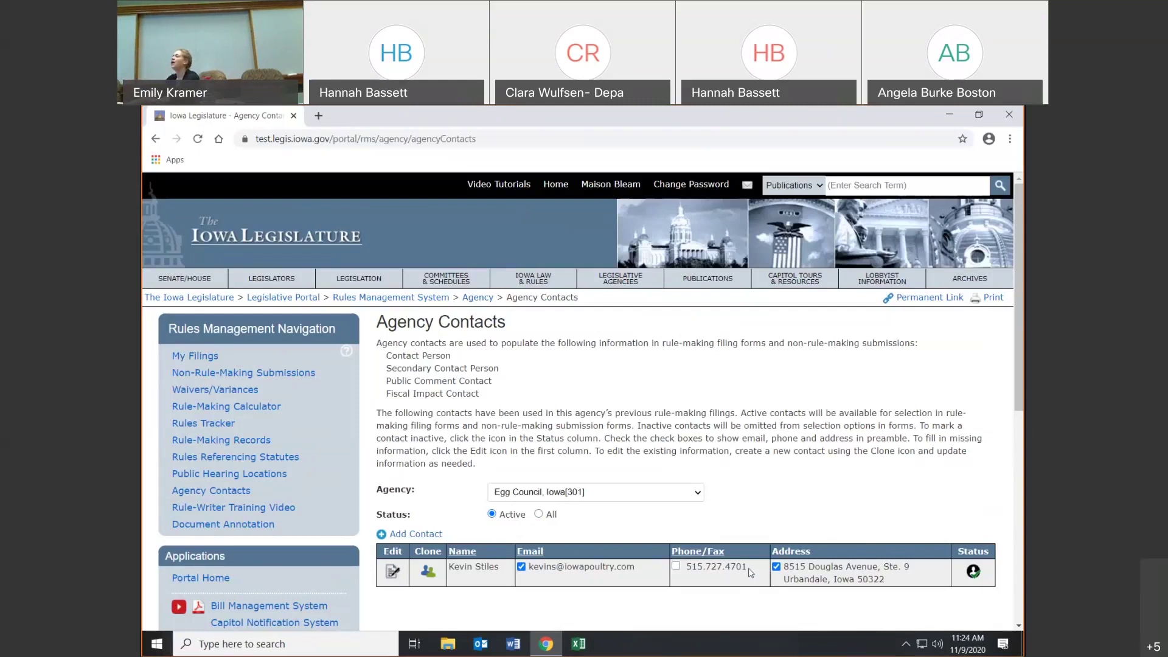
- Start a new agency contact and enter the contact's first name, last name and e-mail
left_click(395, 535)
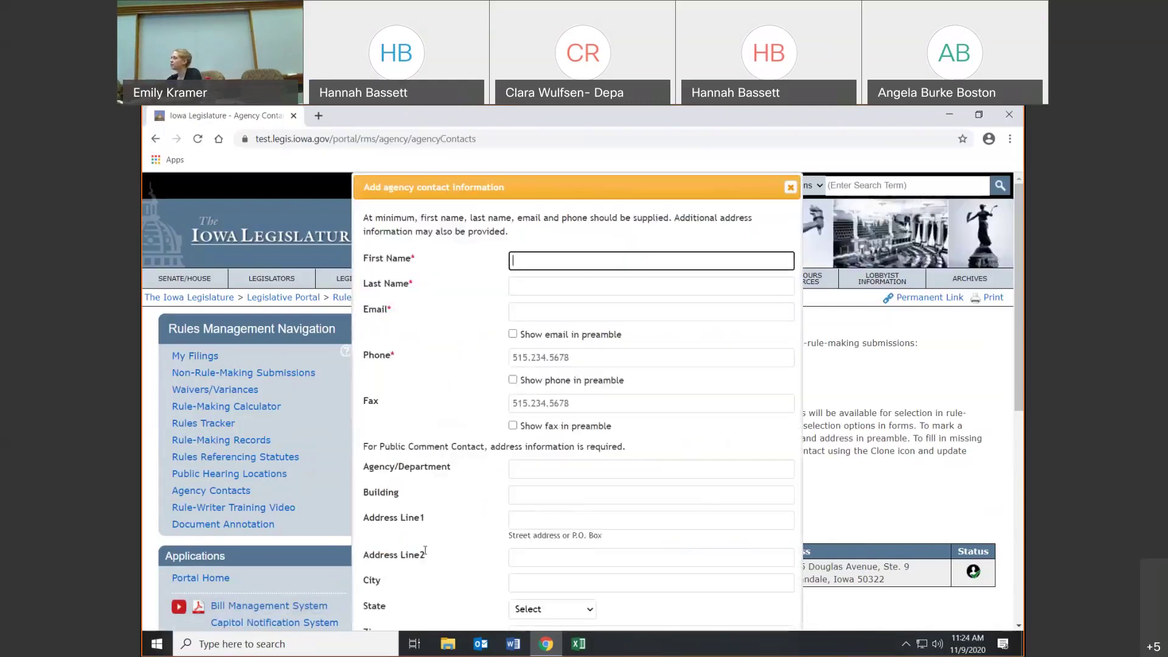
type("J")
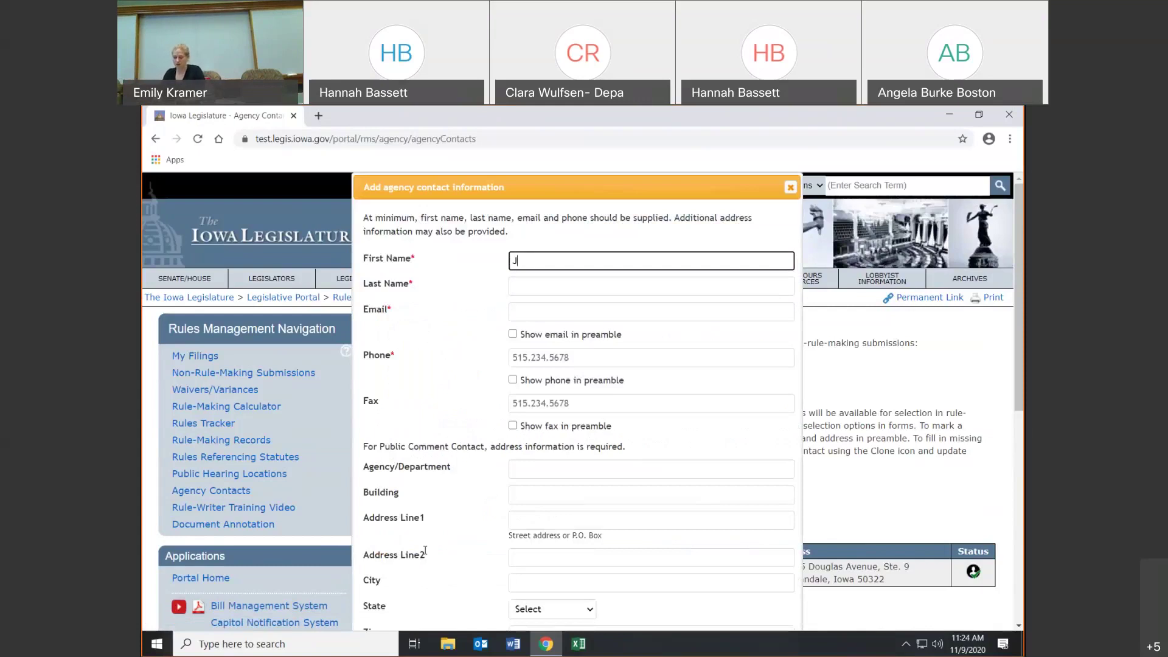
type("ane")
key("Tab")
type("Doe")
key("Tab")
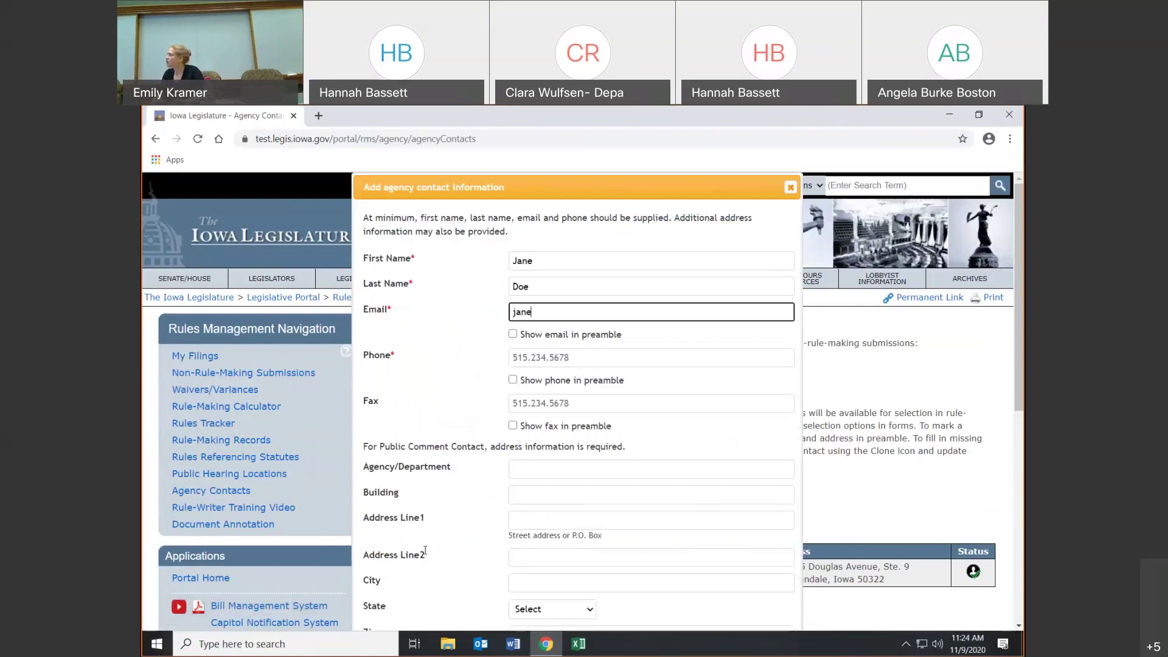
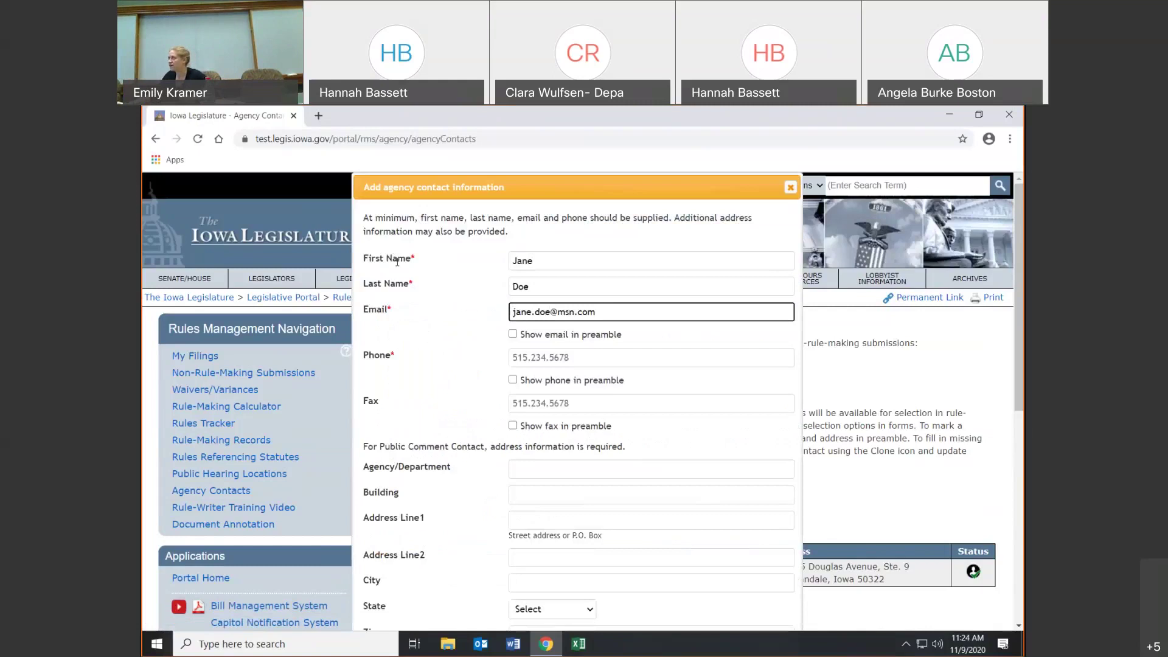
- Enter the contact's phone number, remove the extra trailing digit, and save the contact
left_click(559, 362)
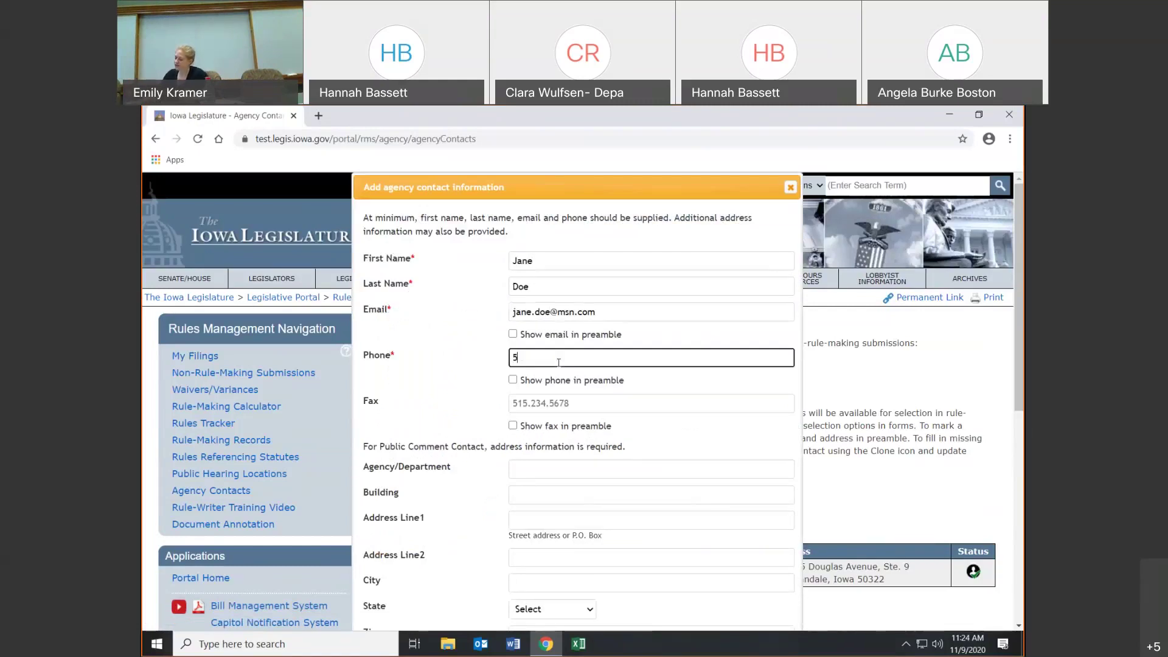
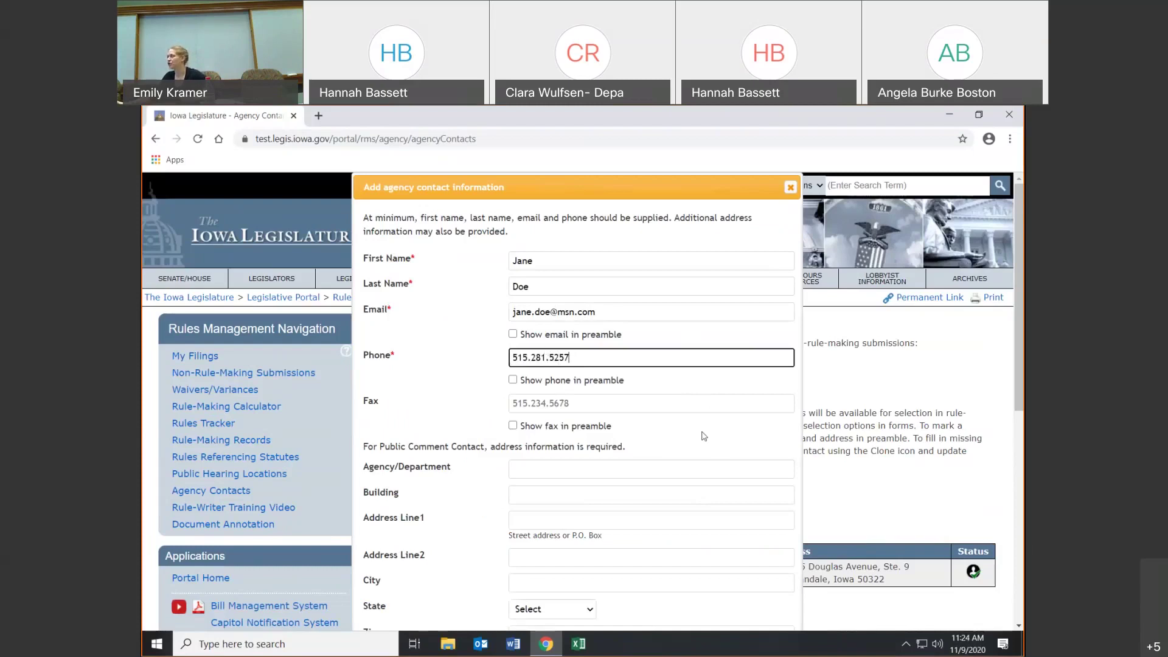
scroll(704, 437, "down", 1)
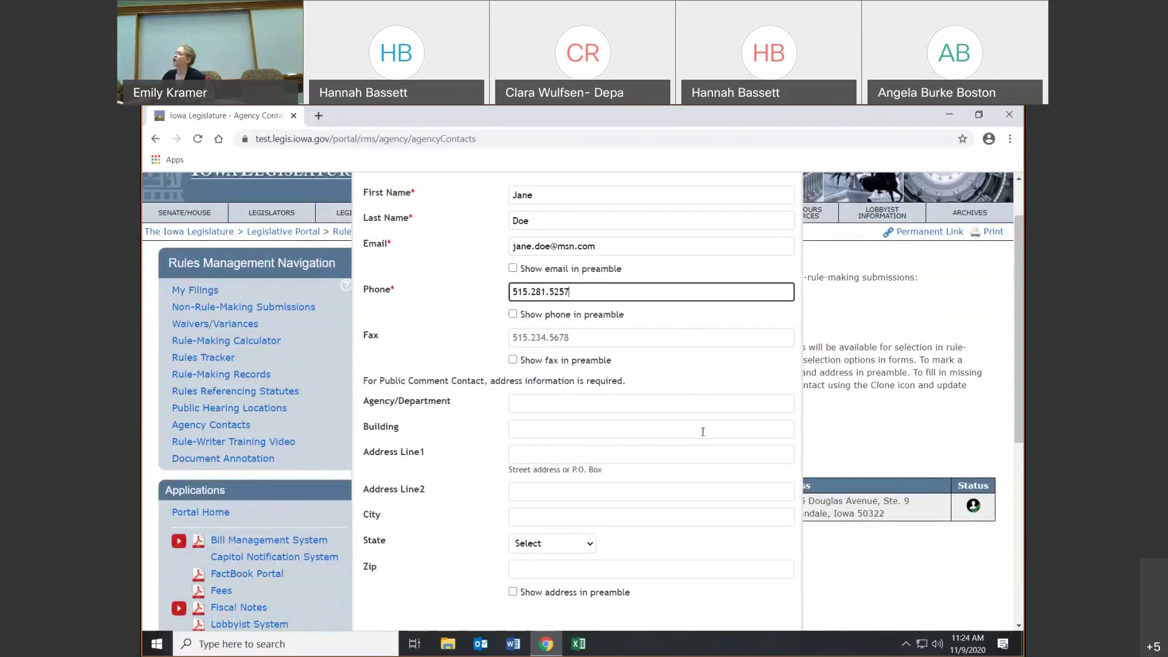
left_click(621, 455)
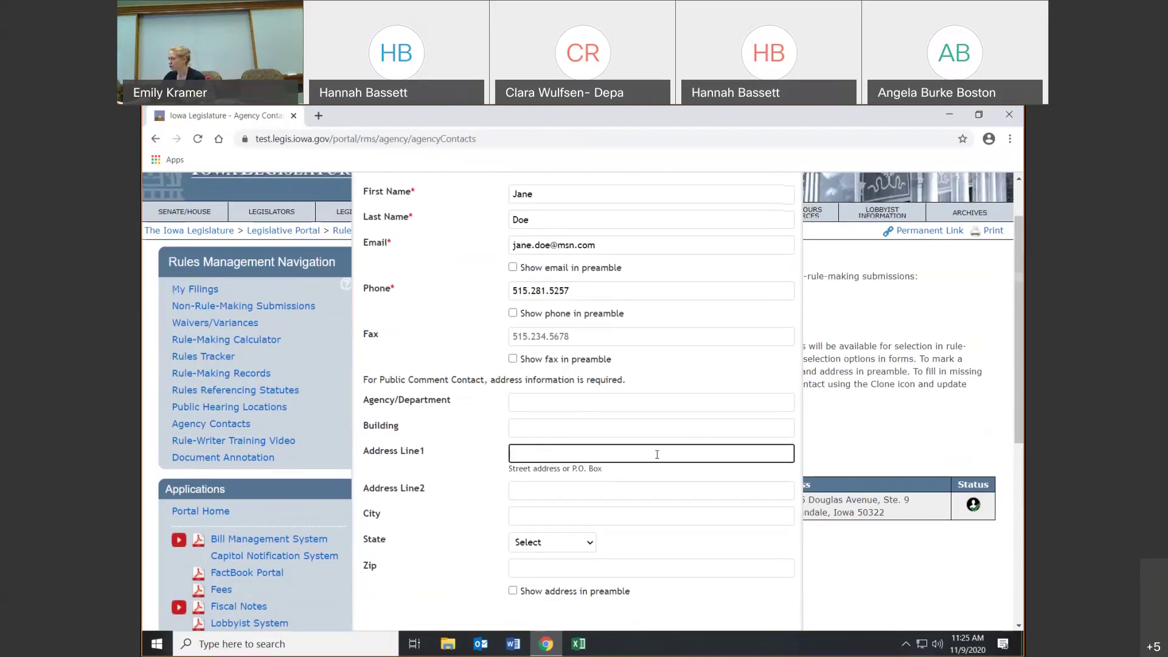
scroll(660, 456, "down", 2)
left_click(718, 537)
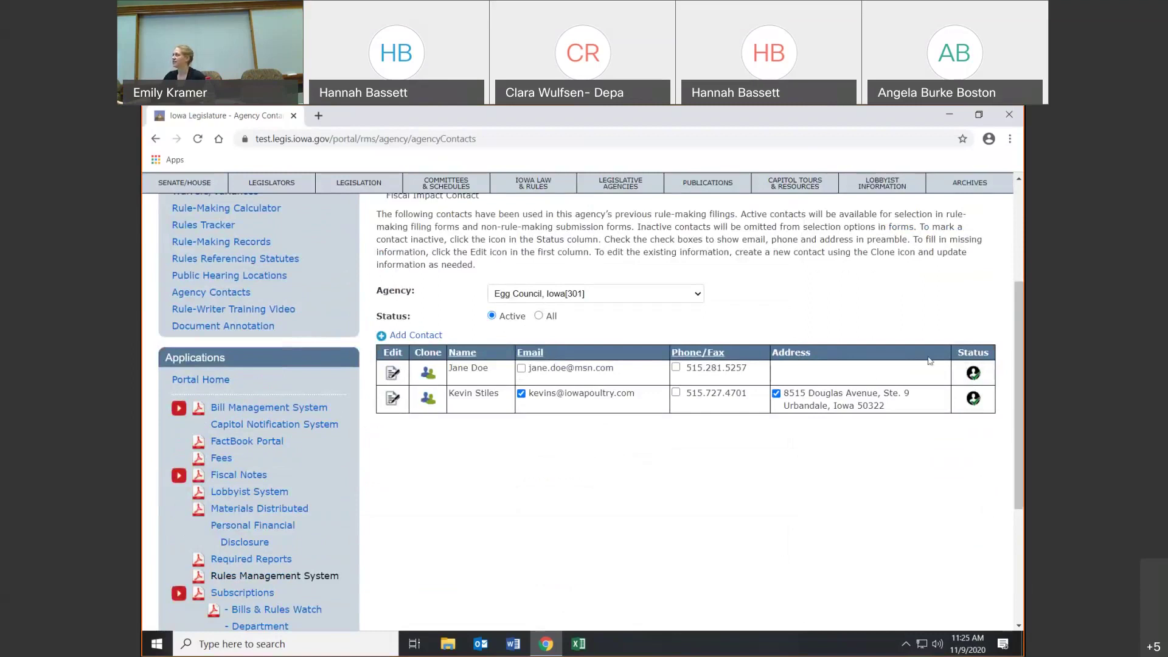
- Show the new contact's e-mail in the preamble, leaving the phone option unchecked
left_click(521, 369)
left_click(676, 367)
left_click(676, 368)
- Open and close the contact's details, cancel Mark Inactive, and return to the filings page
left_click(388, 376)
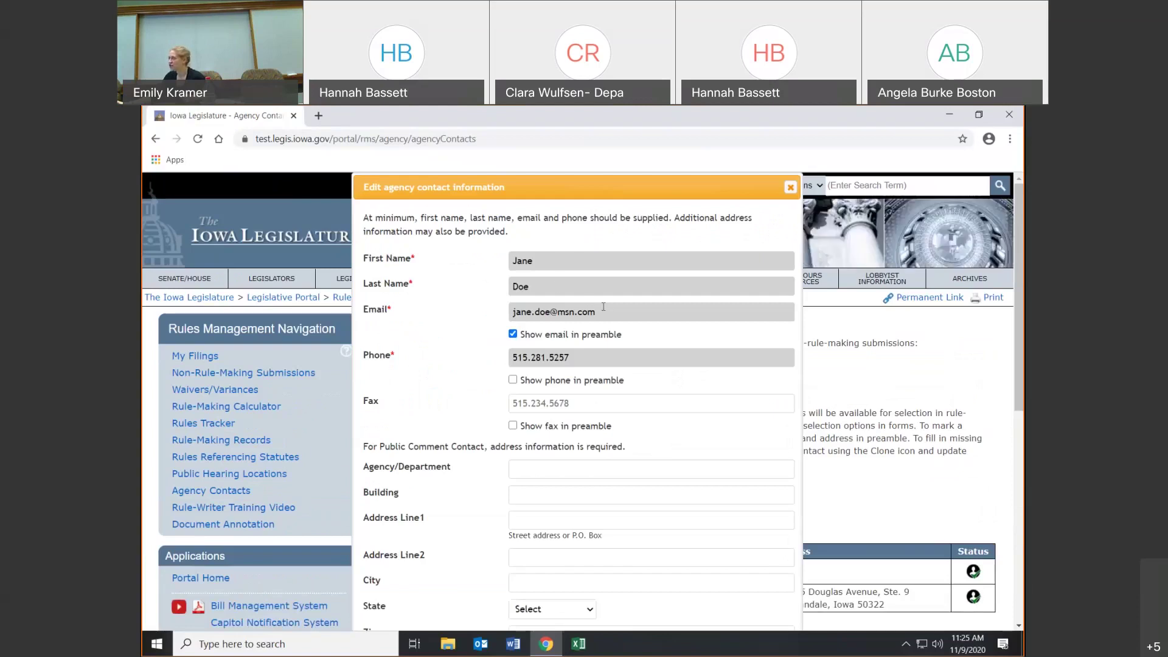
left_click(790, 189)
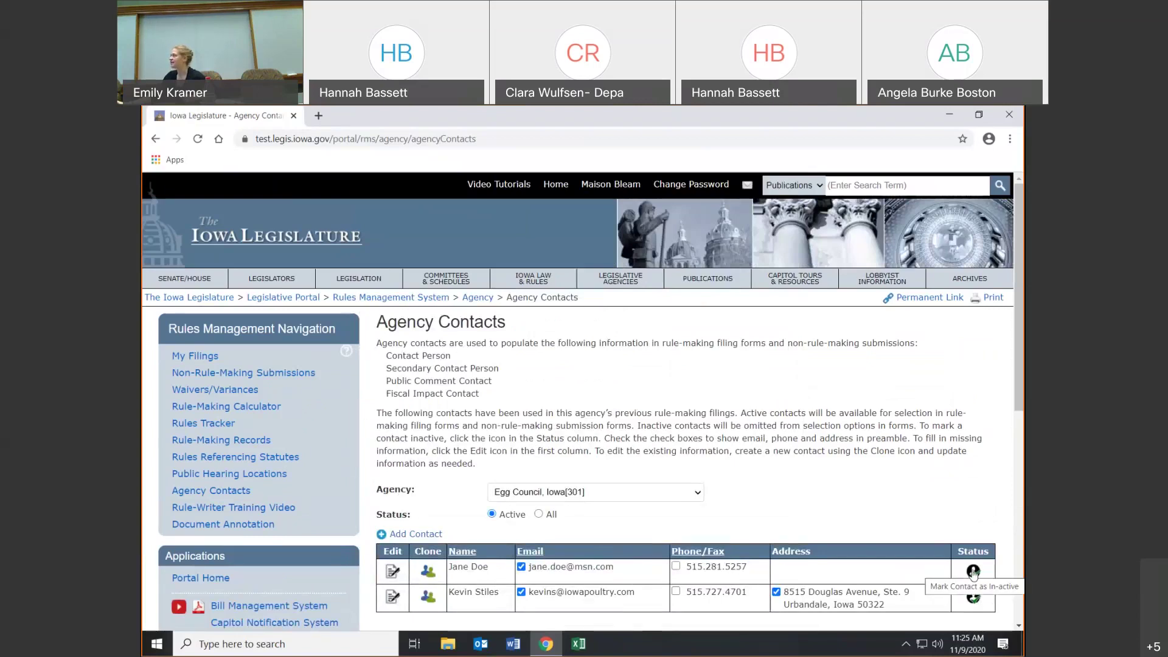
left_click(974, 572)
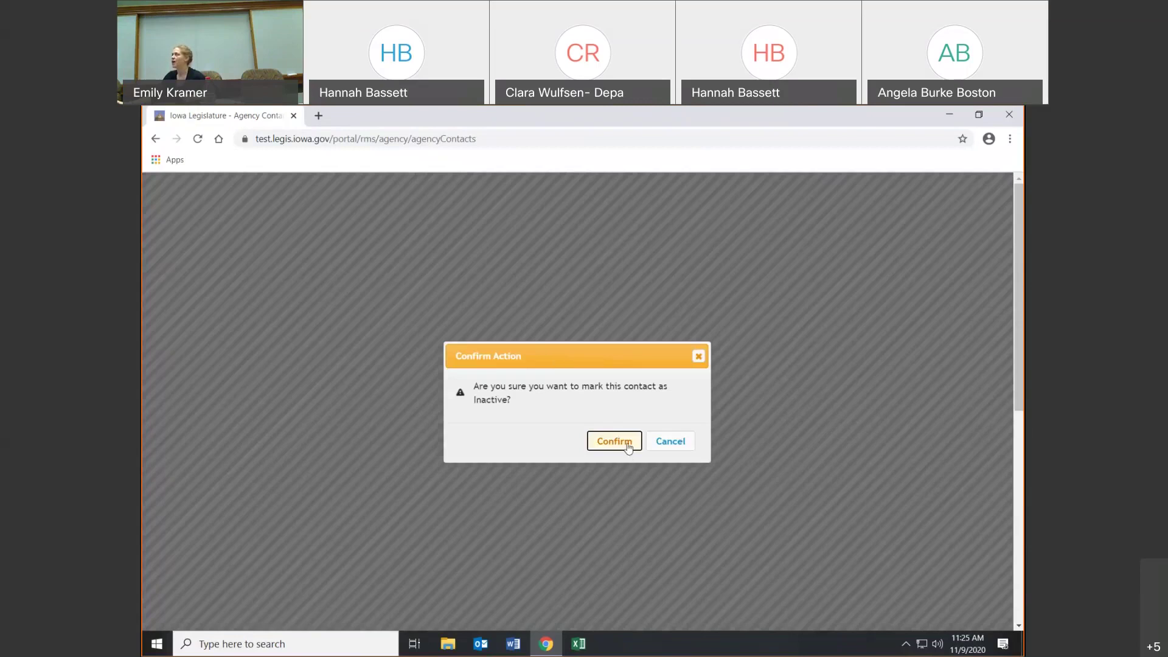
left_click(663, 446)
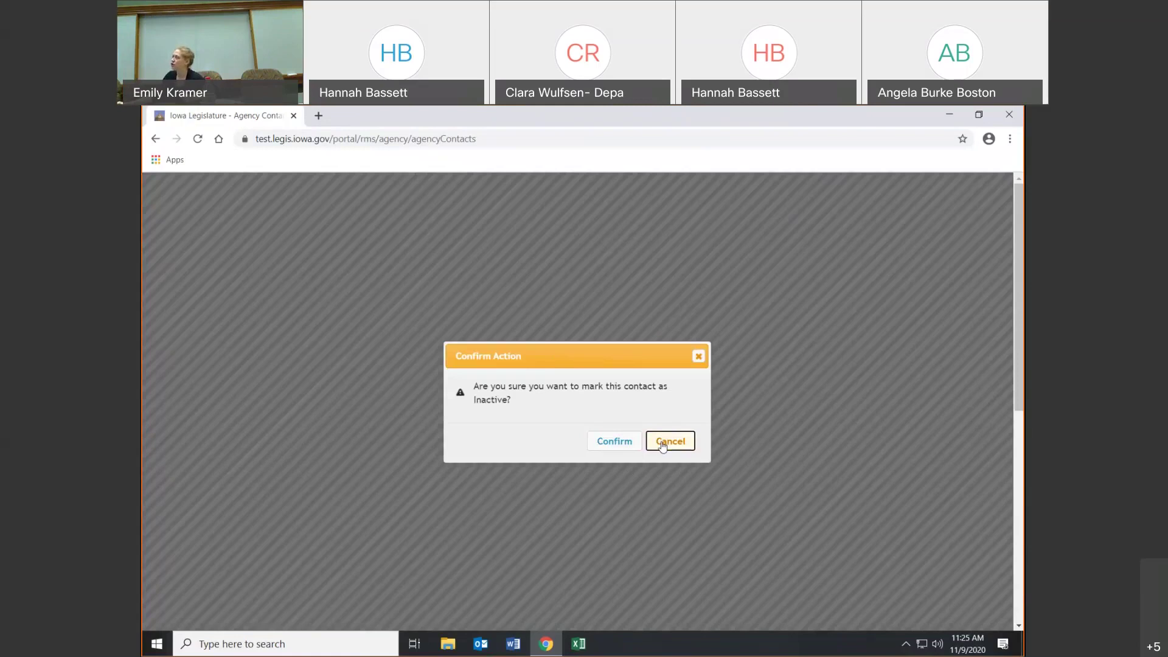
left_click(148, 141)
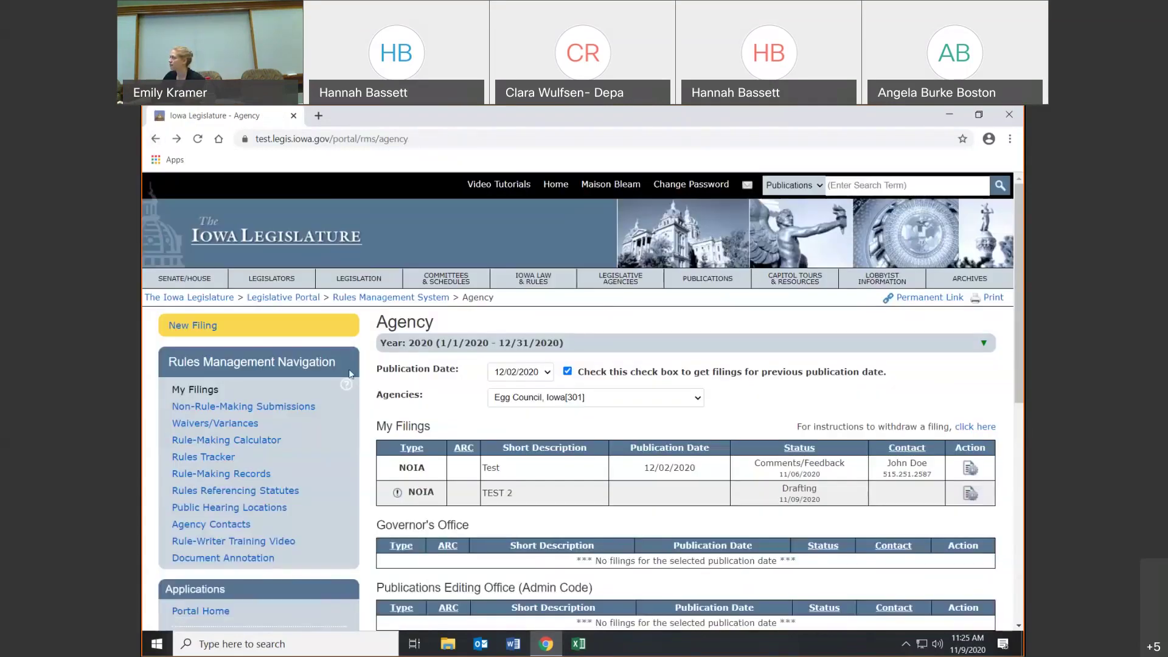
- Reopen the TEST 2 filing for editing from My Filings
left_click(211, 524)
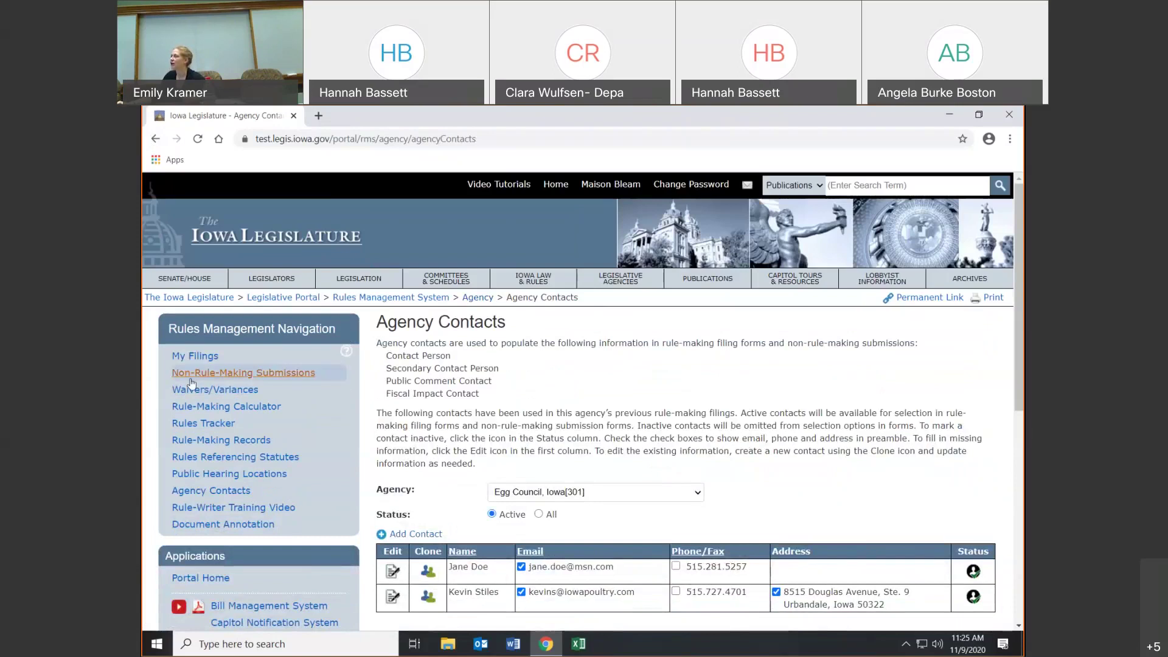
left_click(178, 360)
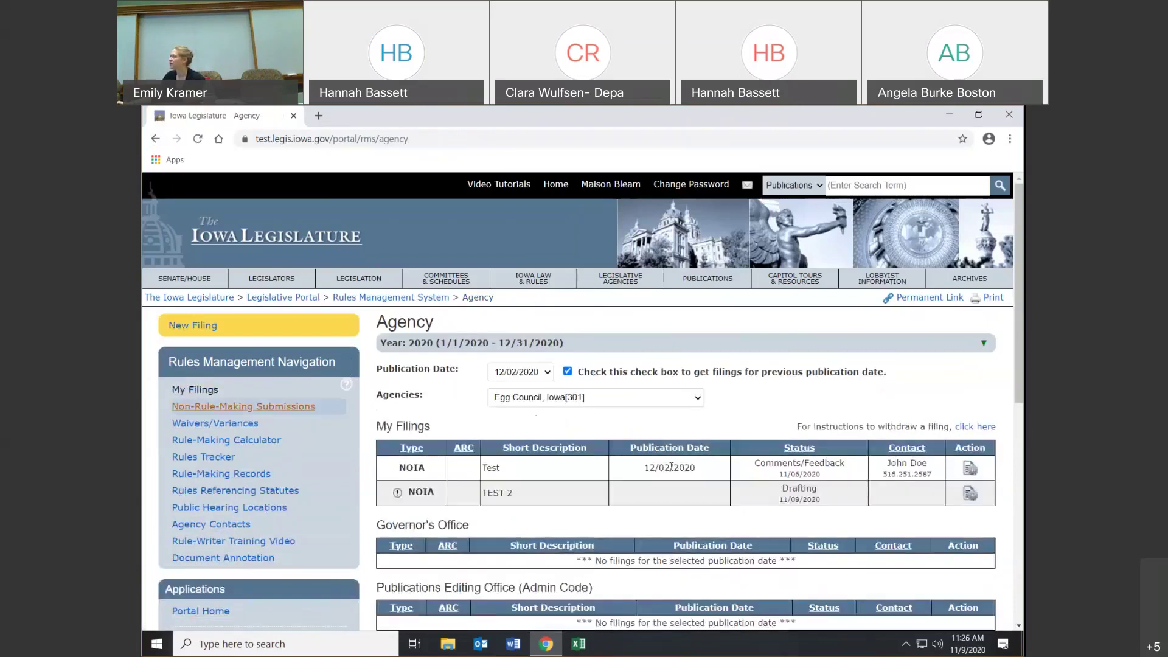
mouse_move(969, 493)
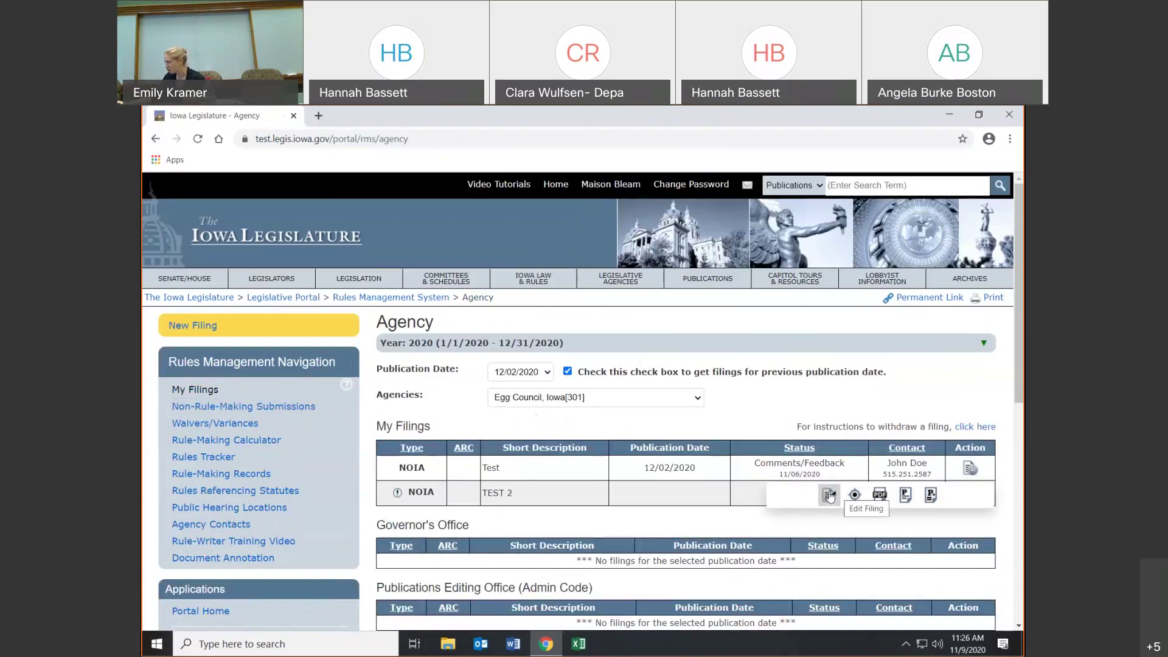
left_click(829, 496)
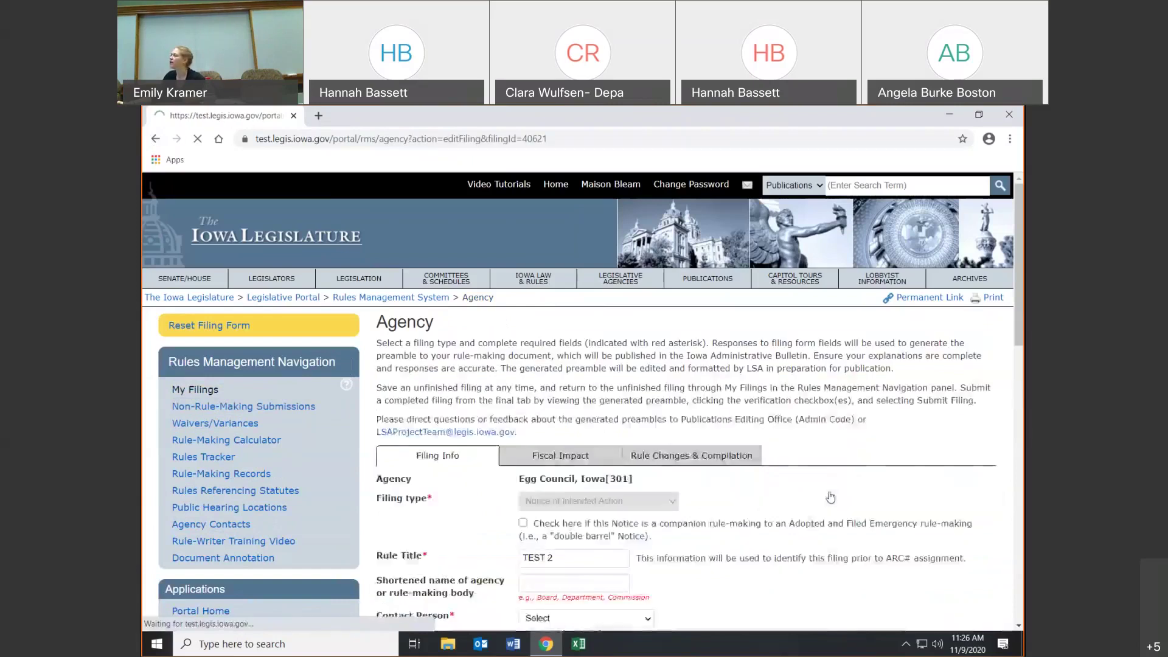
scroll(573, 464, "down", 1)
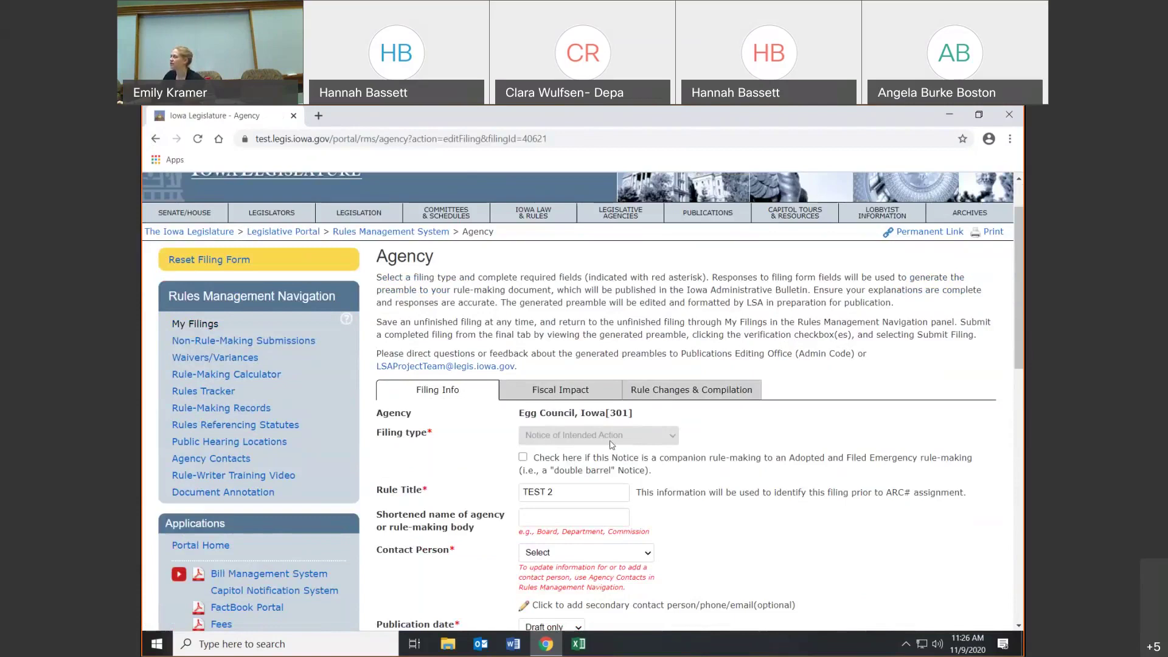
scroll(615, 445, "down", 3)
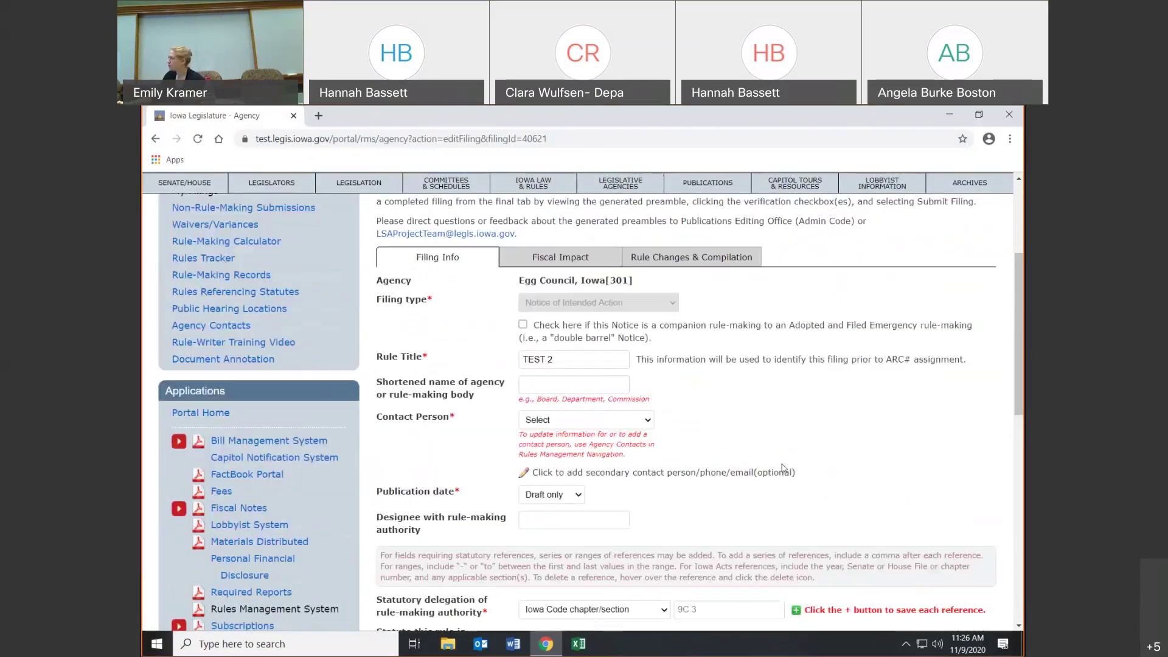
- Select the newly added contact as the filing's Contact Person
left_click(624, 424)
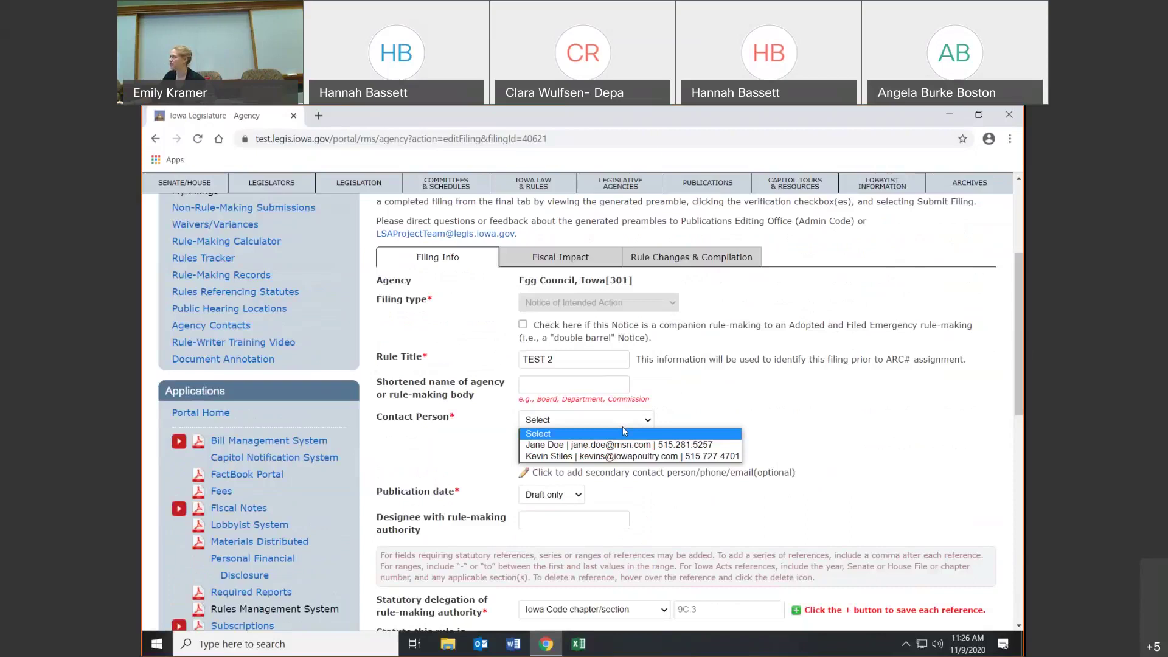
left_click(617, 450)
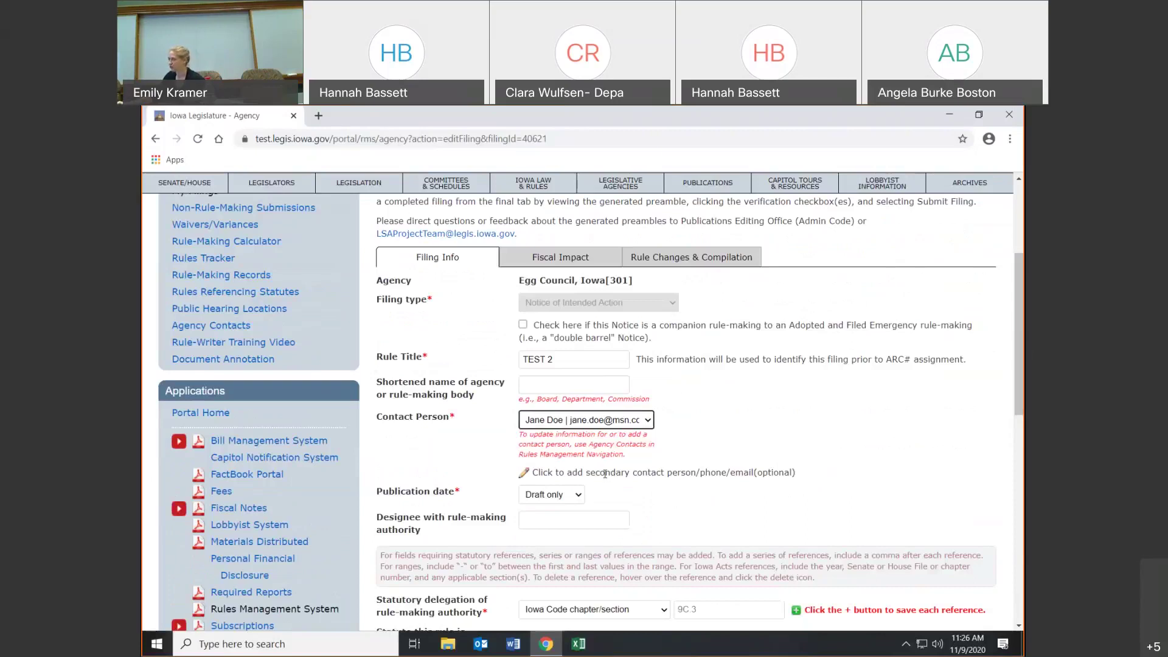
scroll(575, 390, "down", 3)
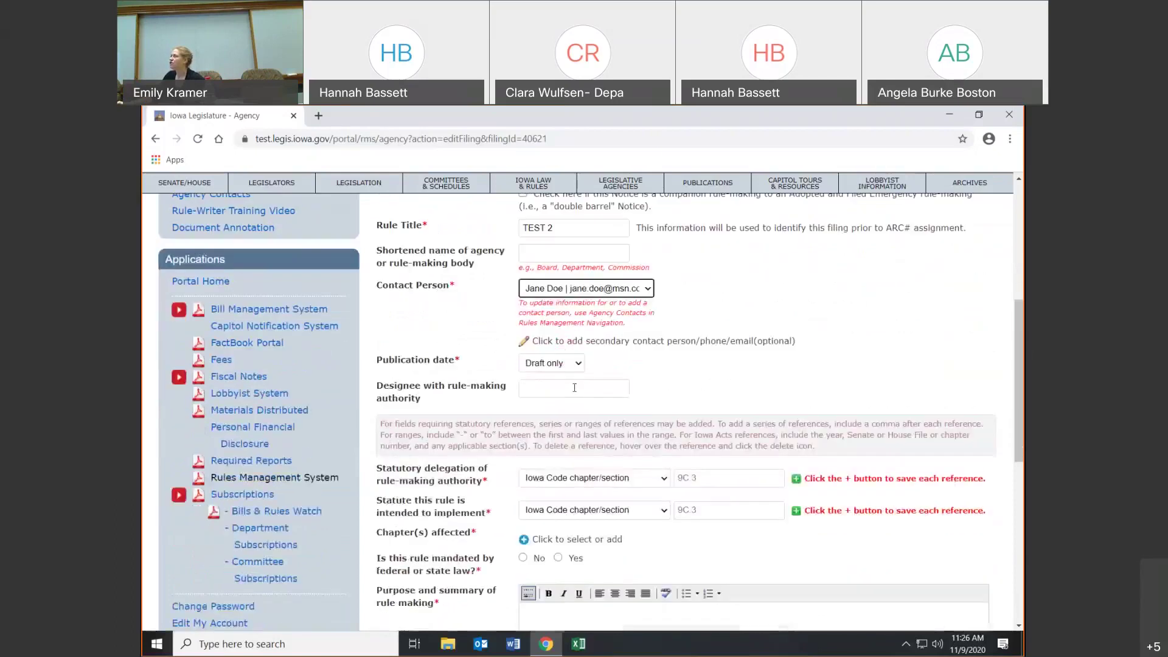
- Try 11/18/2020, then set the publication date to 12/02/2020 (deadline 11/12/2020, 12 NOON)
left_click(578, 363)
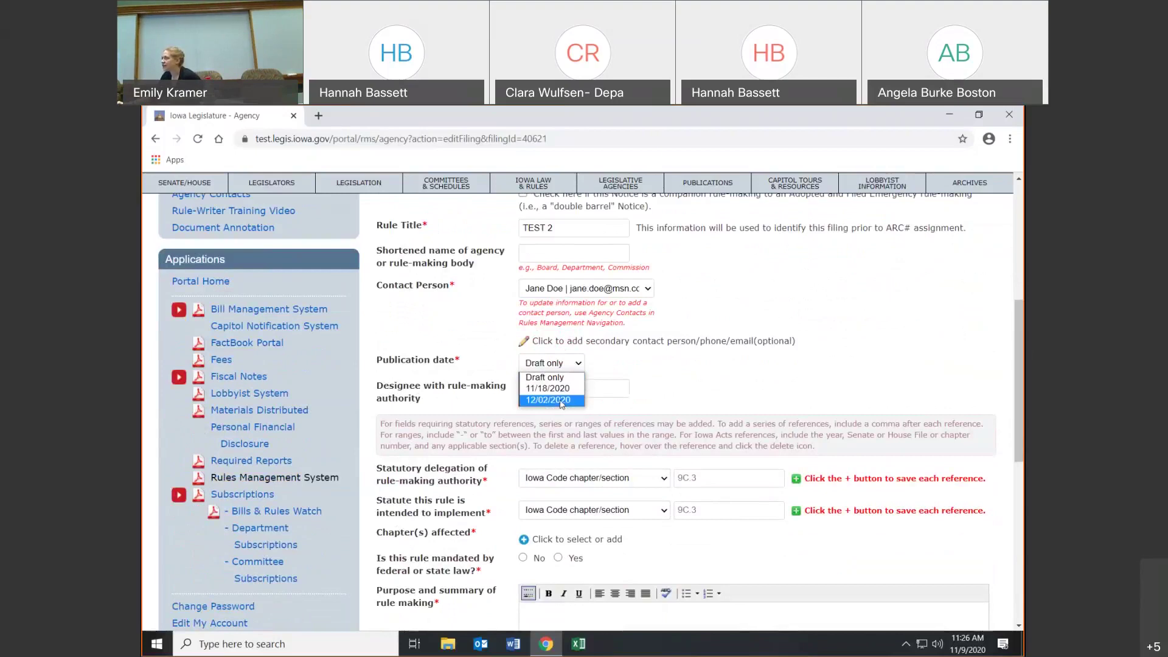
left_click(557, 389)
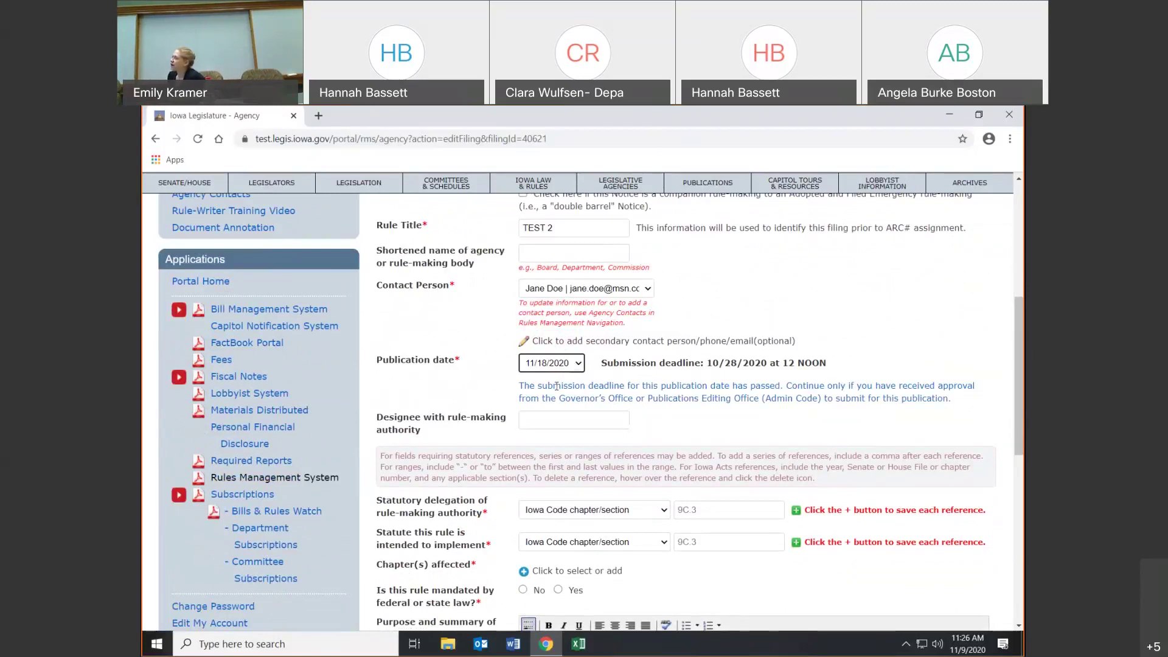
left_click_drag(618, 363, 832, 372)
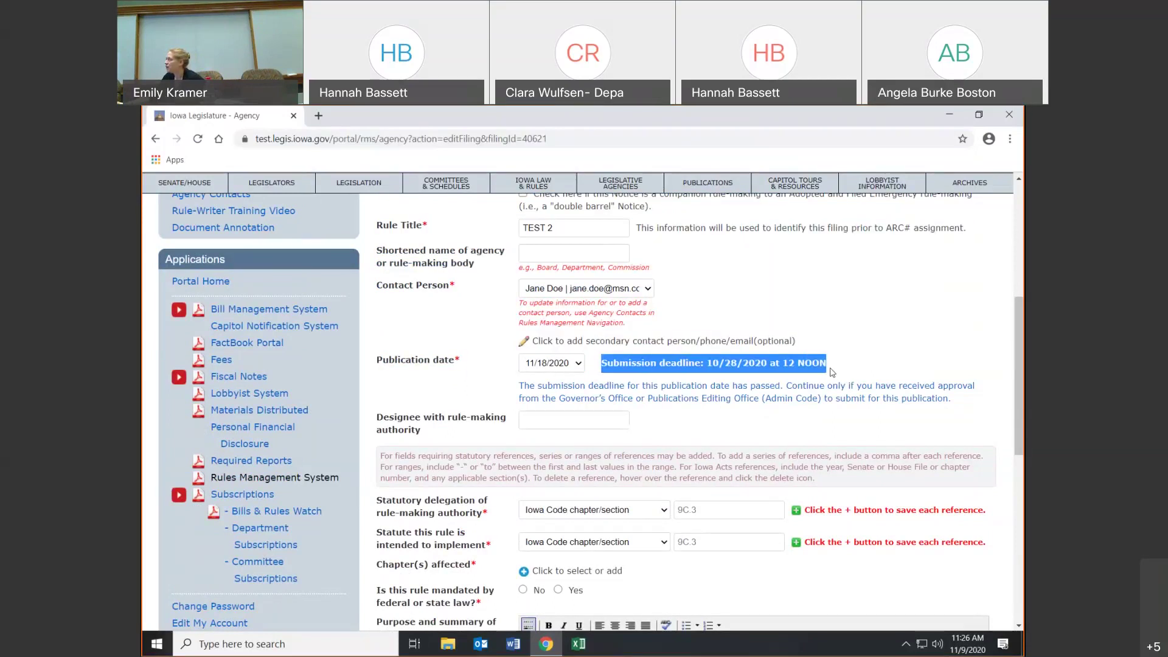
left_click(834, 373)
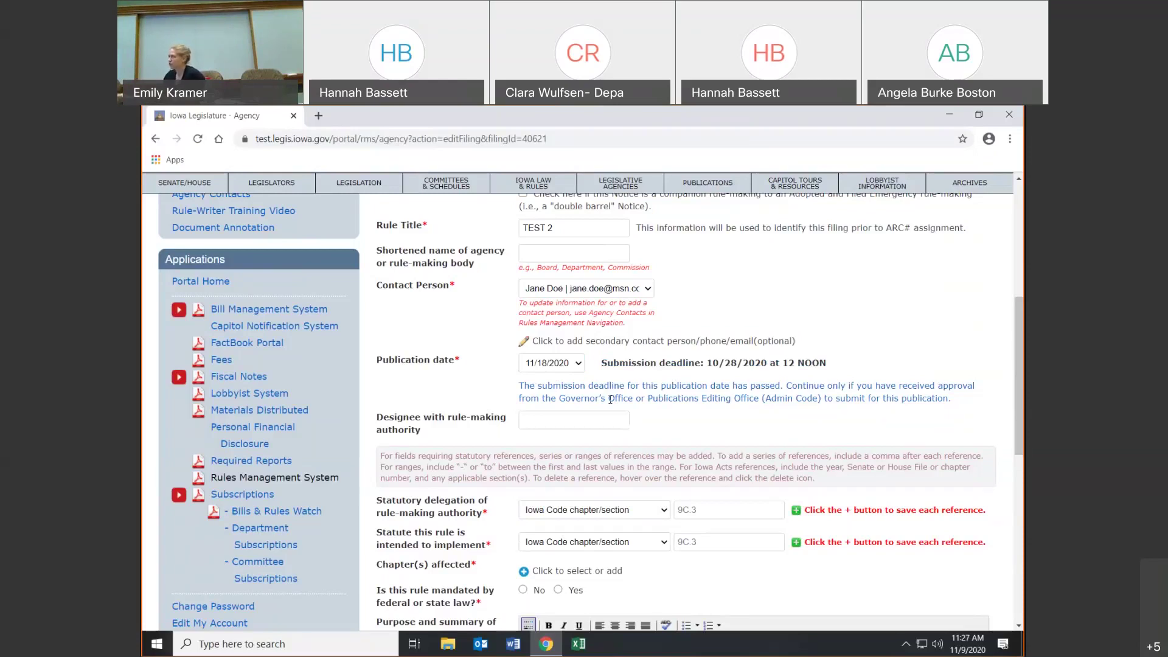
left_click(578, 363)
left_click(566, 400)
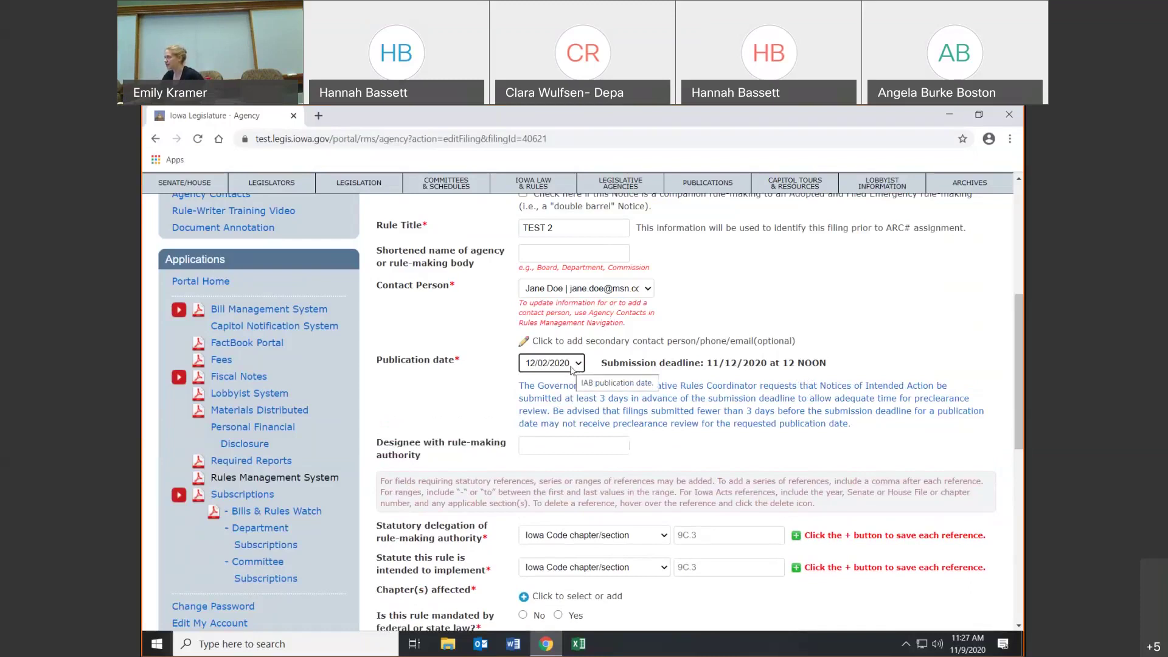
scroll(596, 399, "down", 1)
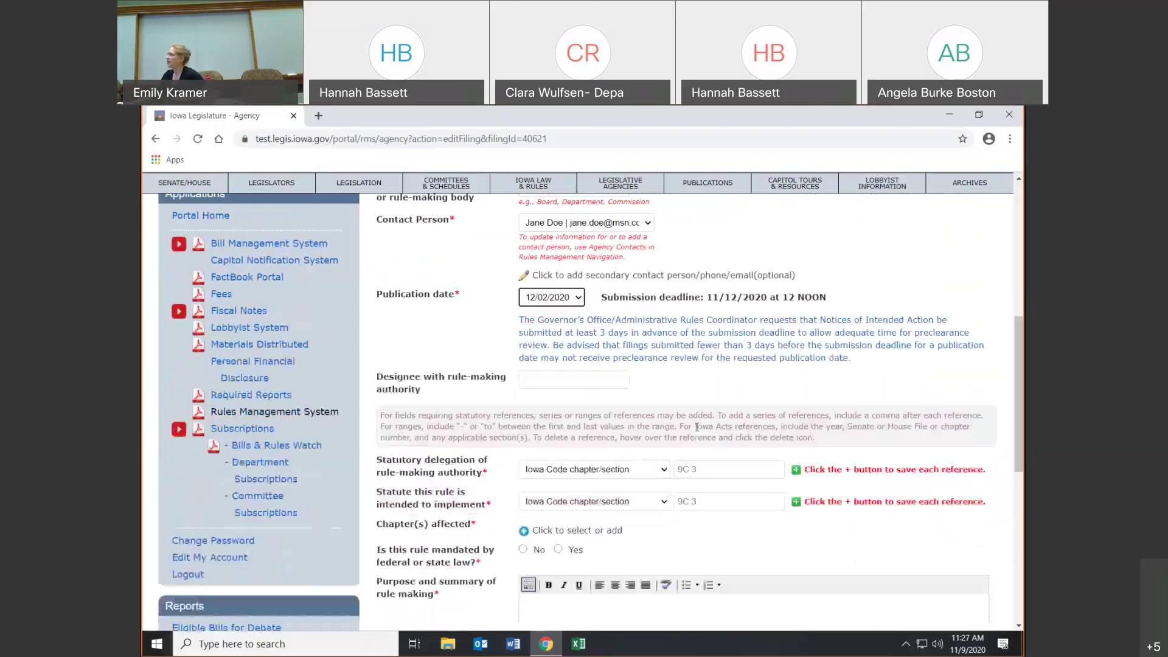
left_click(576, 382)
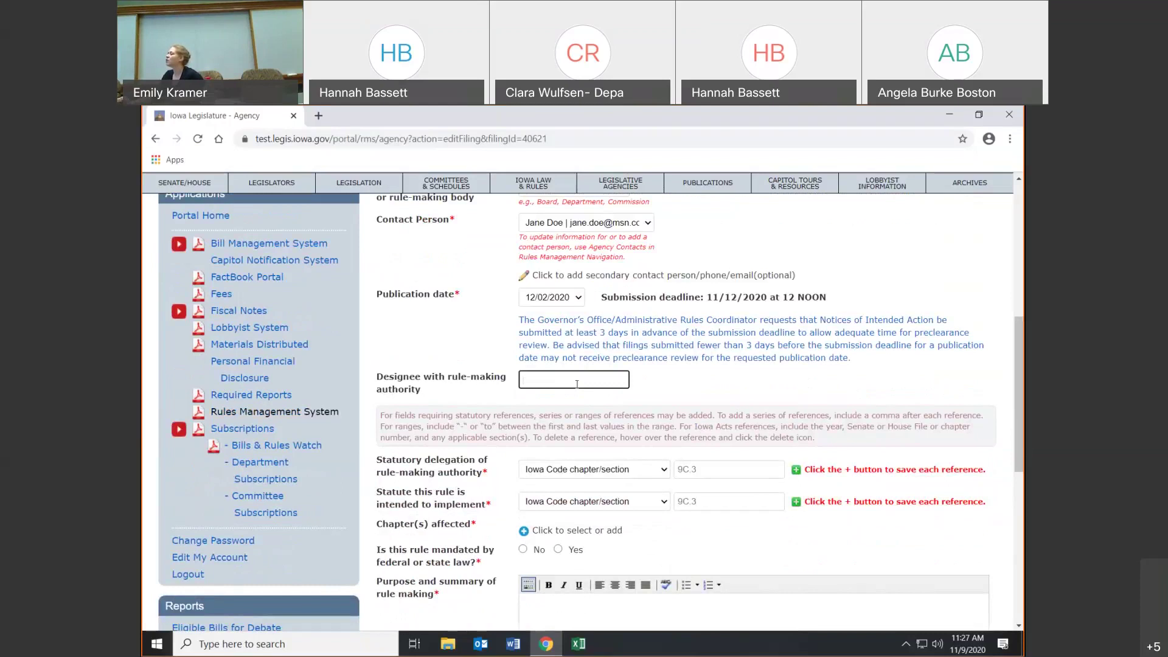
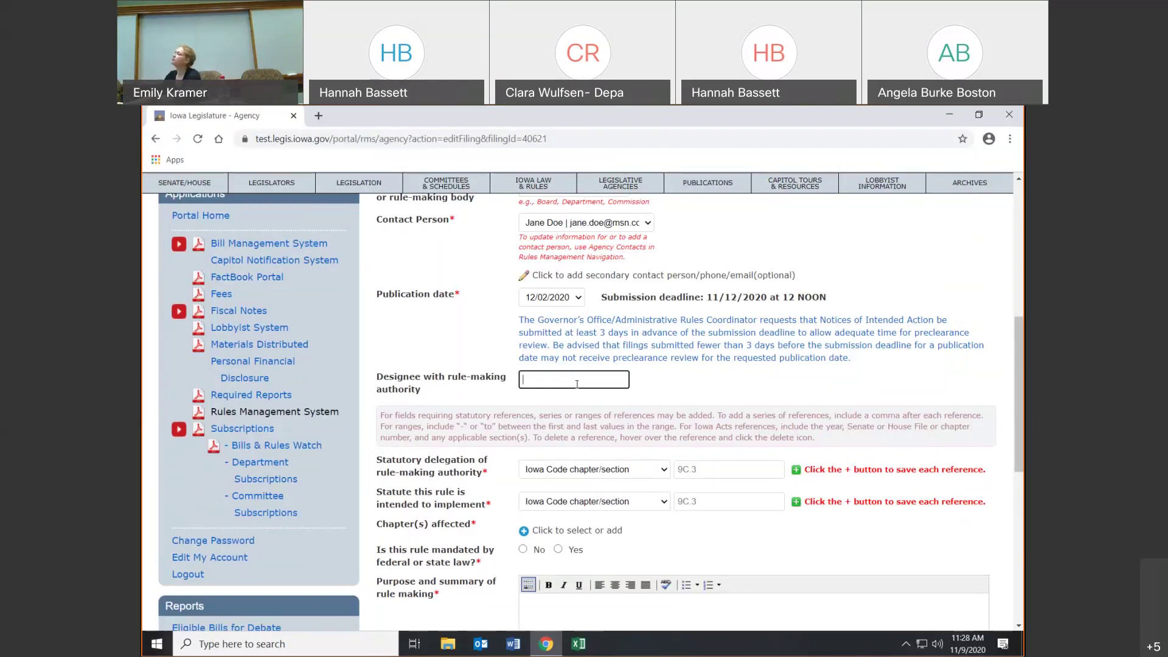
- Add Iowa Code chapter/section 9C as the statutory delegation of rule-making authority
scroll(577, 384, "down", 1)
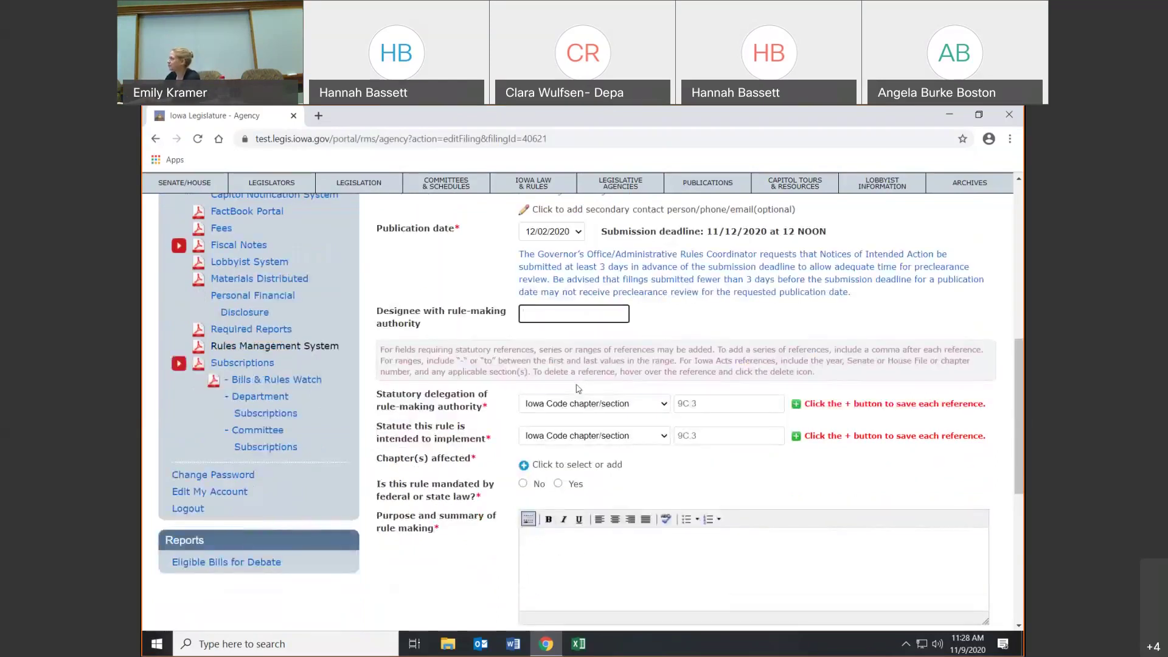
scroll(578, 388, "down", 1)
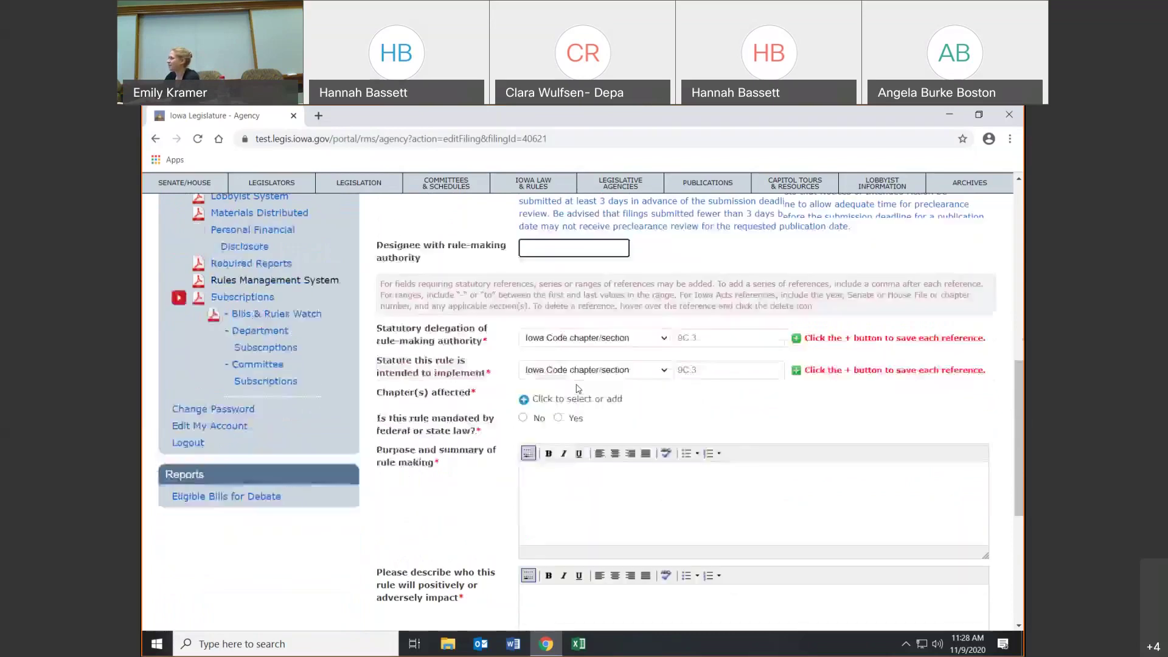
scroll(578, 388, "down", 1)
scroll(576, 385, "down", 1)
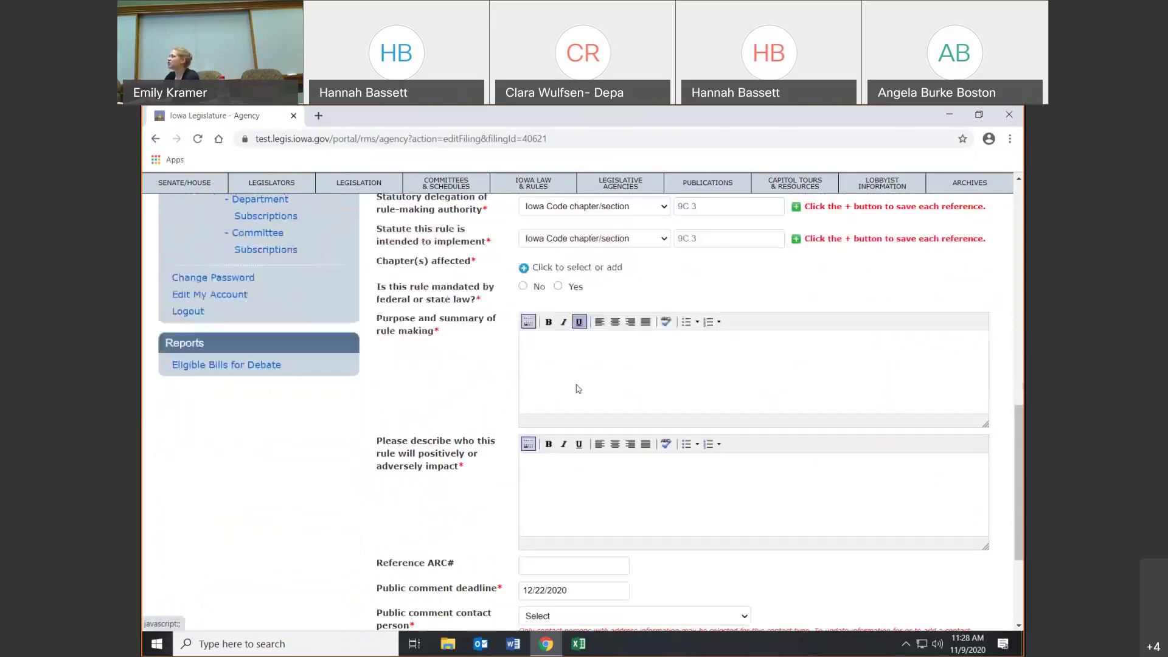
scroll(578, 383, "up", 1)
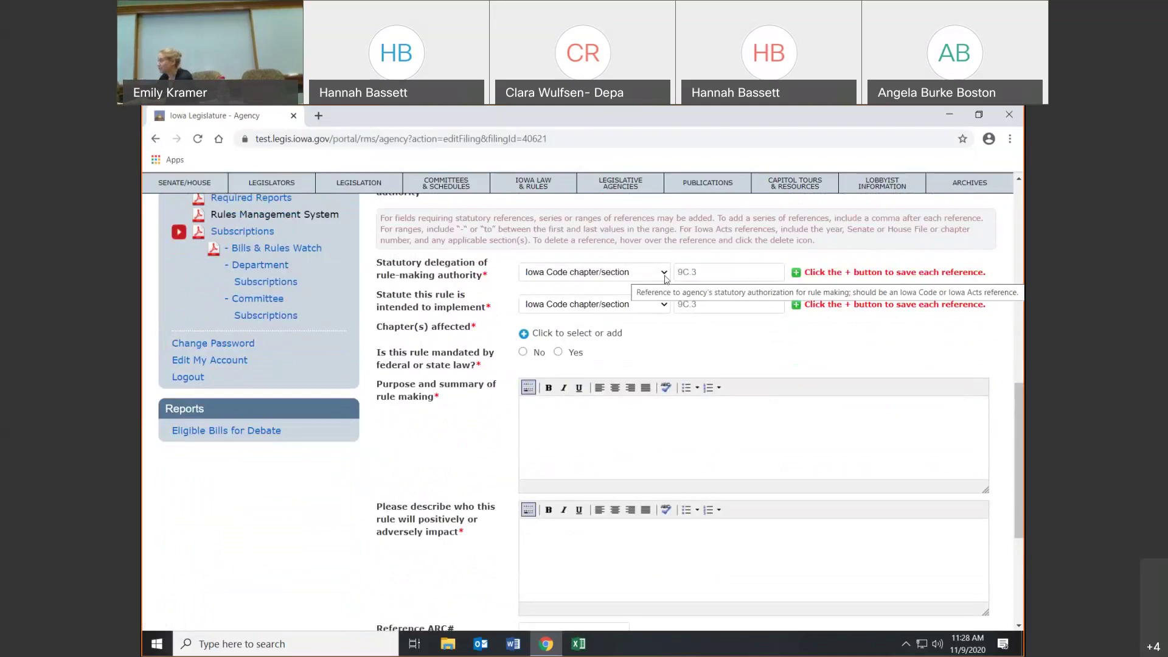
left_click(661, 278)
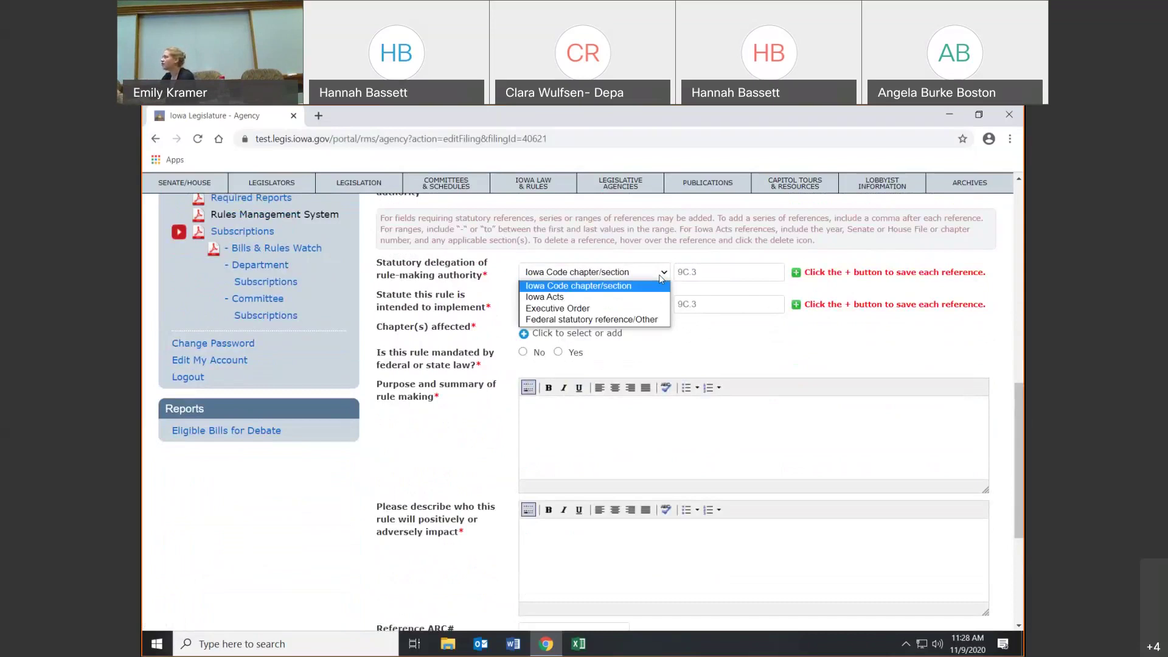
left_click(662, 278)
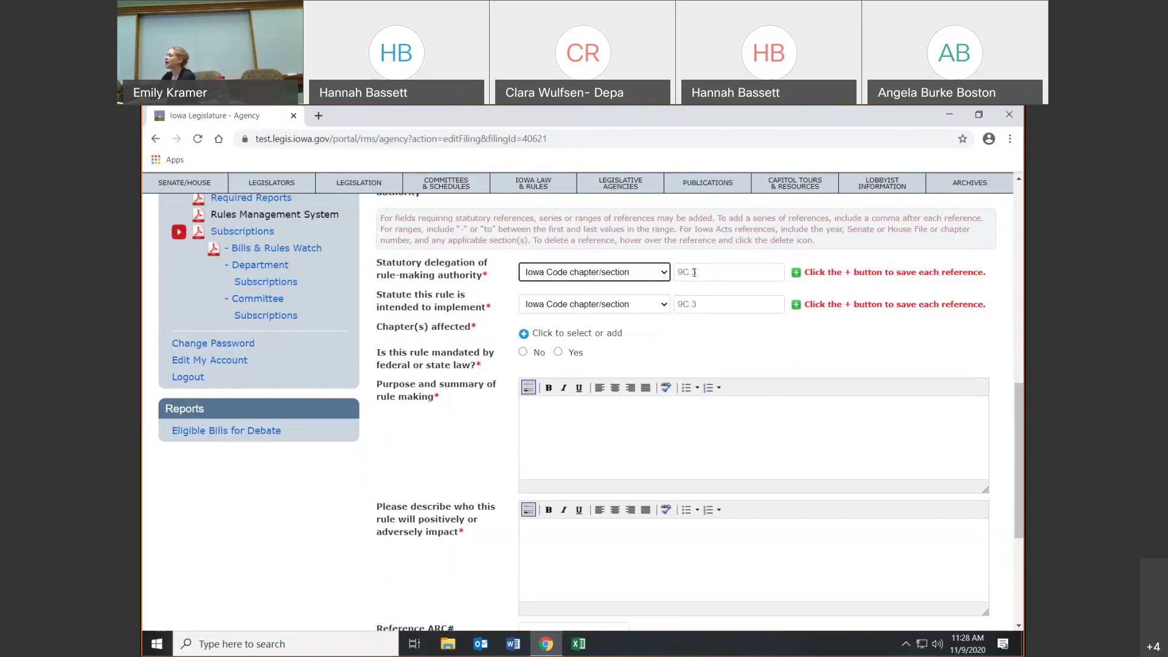
left_click(730, 270)
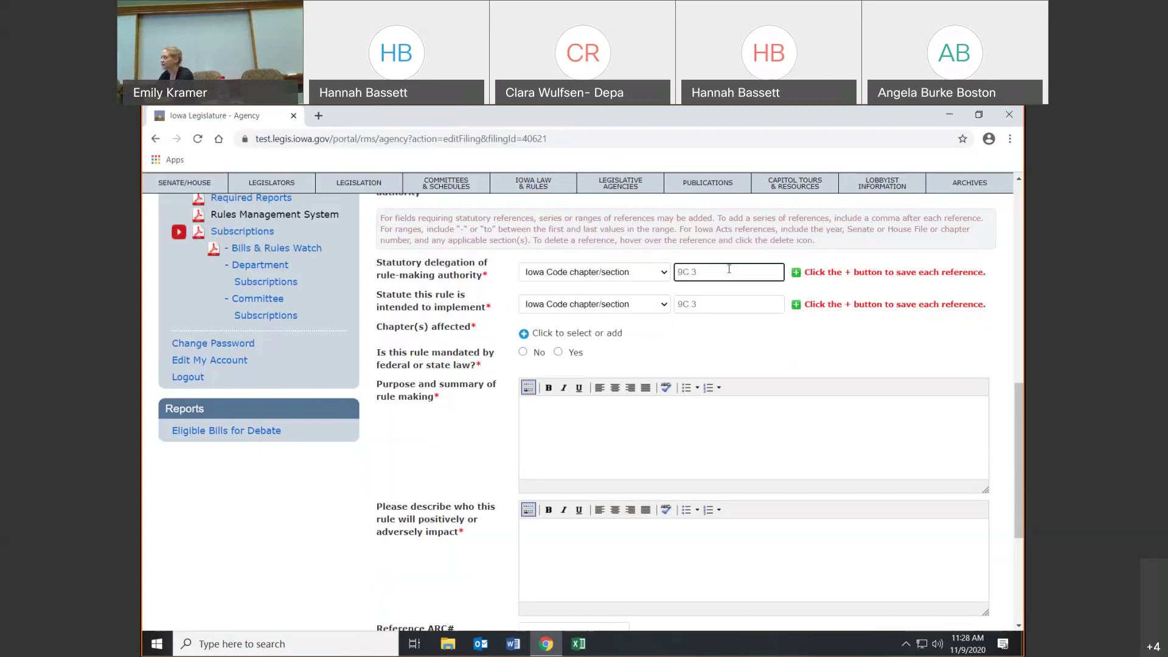
type("9C")
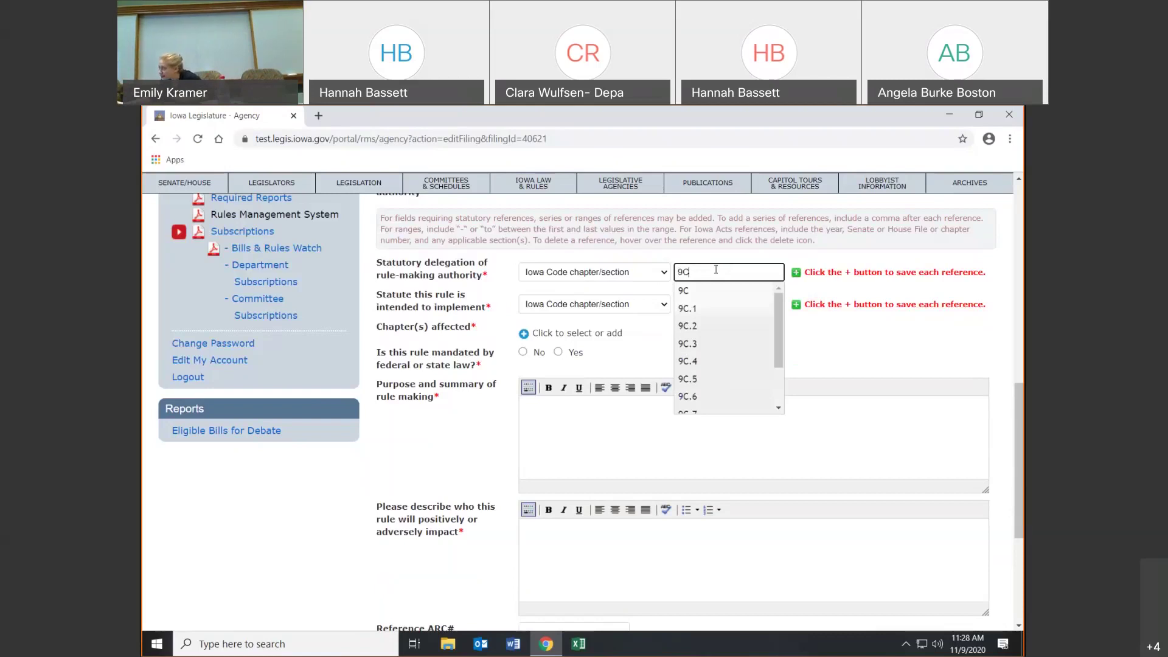
left_click(684, 292)
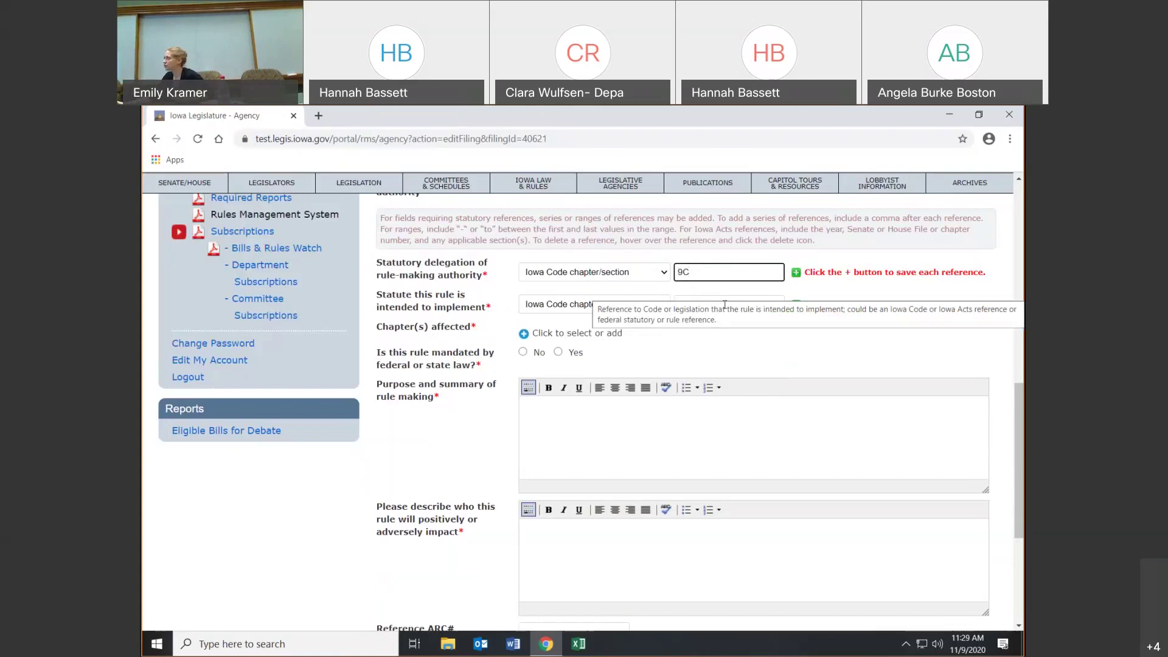
left_click(796, 275)
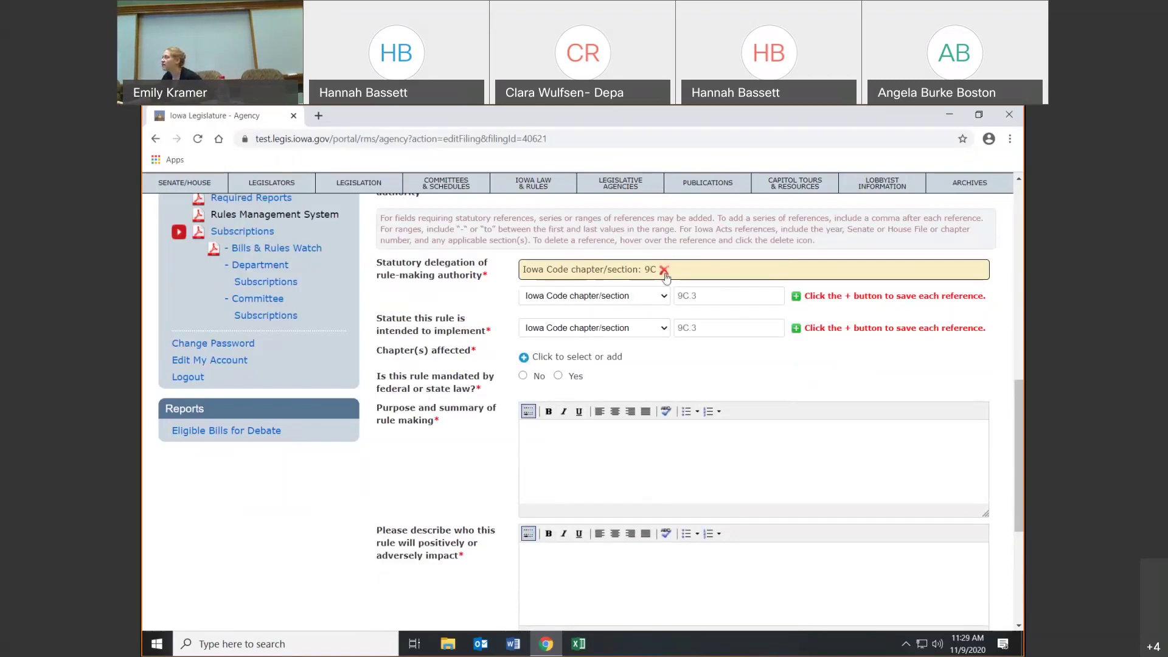
- Remove the saved 9C reference and add Iowa Code 9C again
left_click(664, 271)
left_click(706, 269)
type("9C")
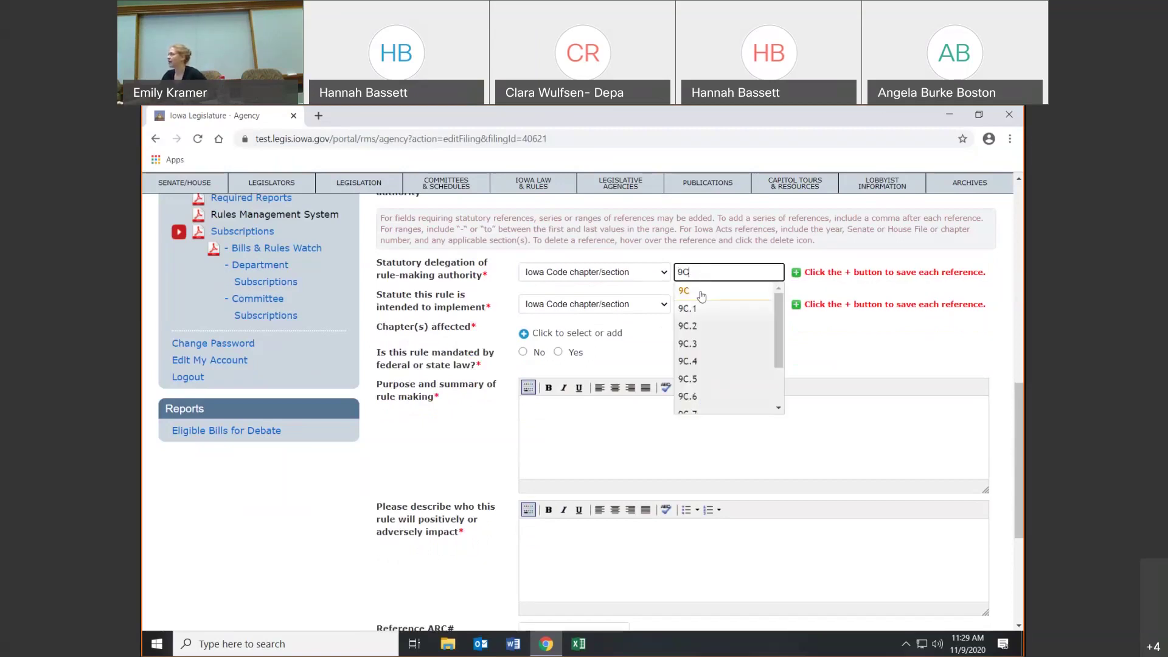
left_click(701, 294)
left_click(797, 277)
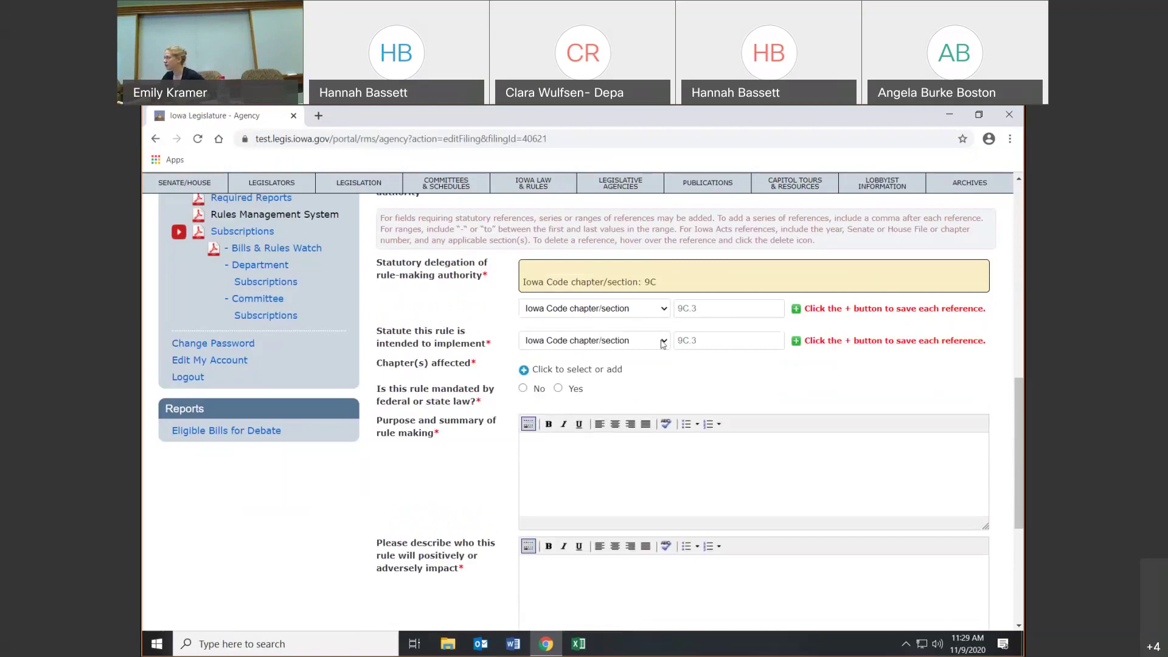
- Save Iowa Code chapter/section 9C.1 as the statute the rule implements
left_click(663, 343)
left_click(665, 342)
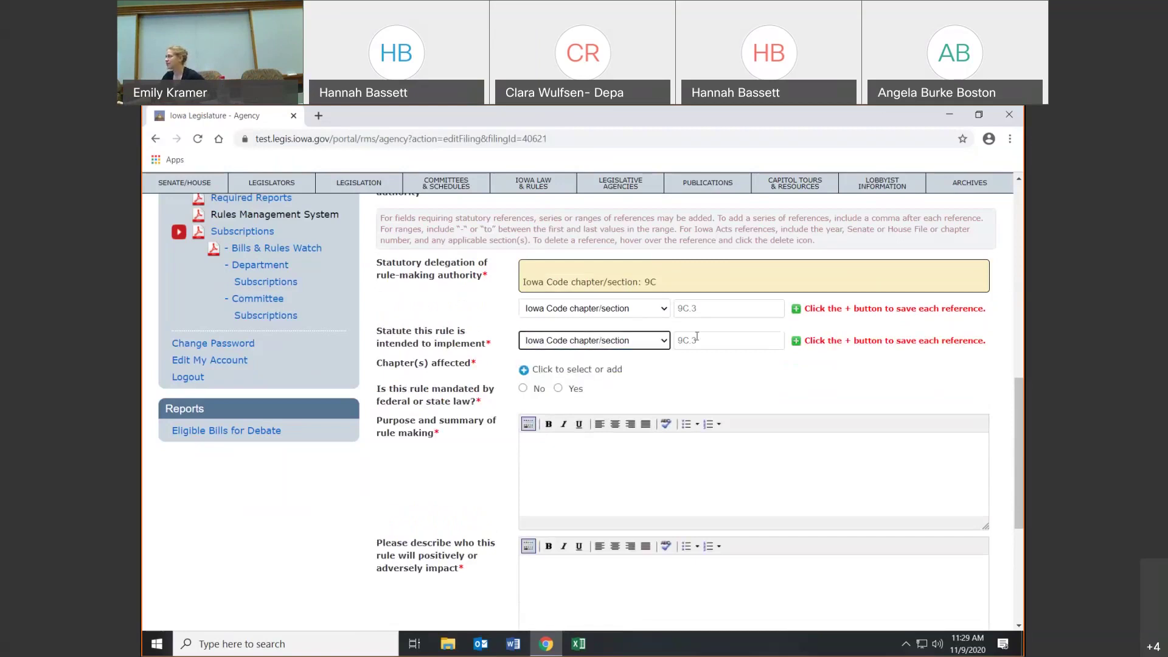
left_click(667, 343)
left_click(666, 343)
left_click(695, 341)
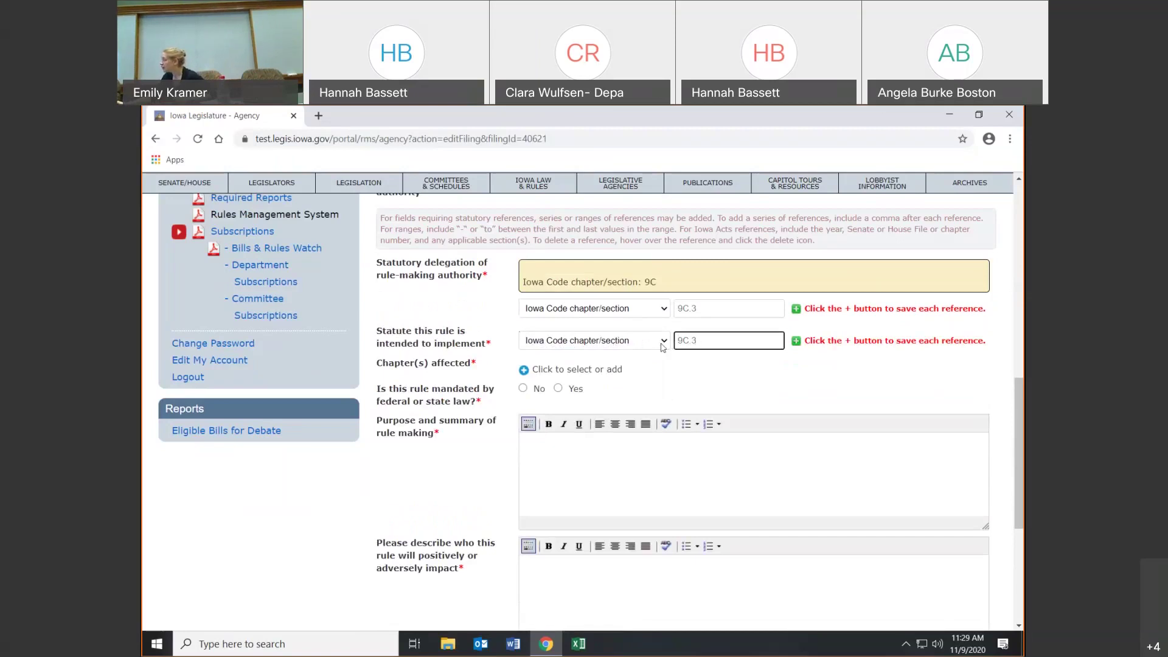
left_click(663, 343)
left_click(663, 346)
left_click(690, 341)
type("9")
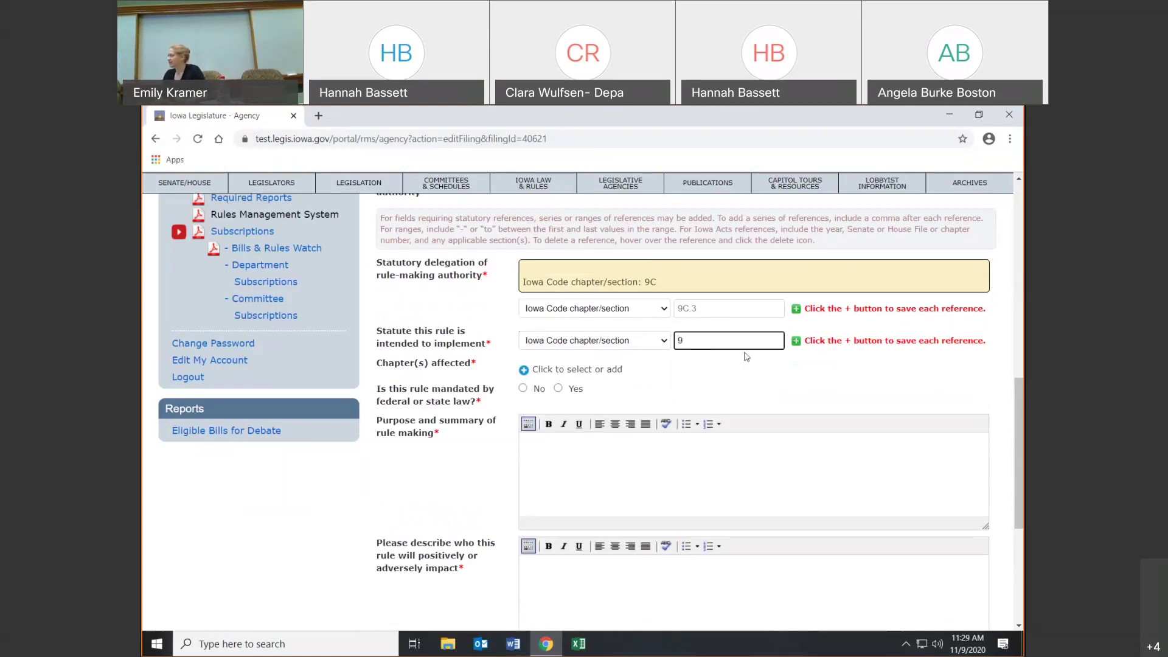
type("C.1")
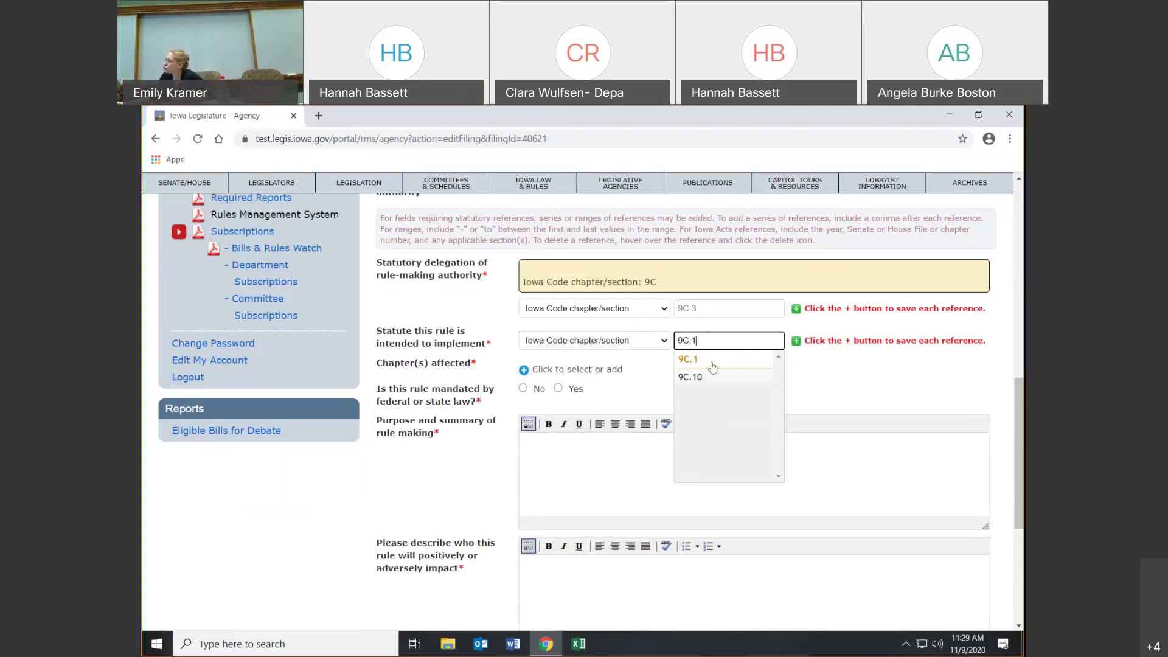
left_click(713, 360)
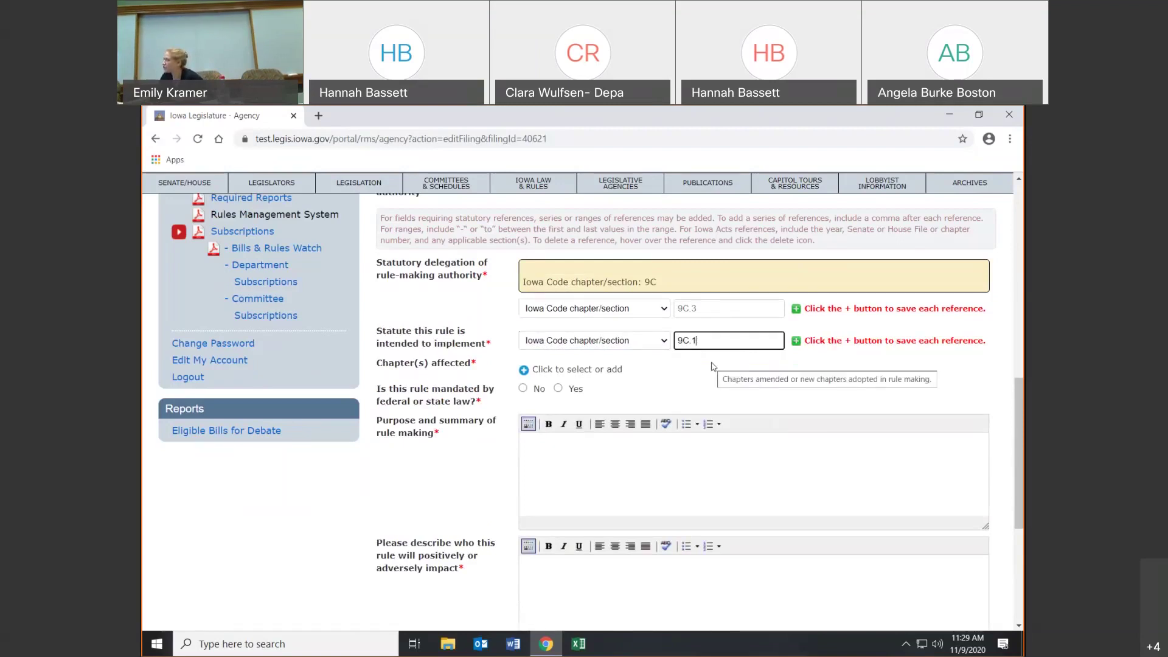
left_click(796, 340)
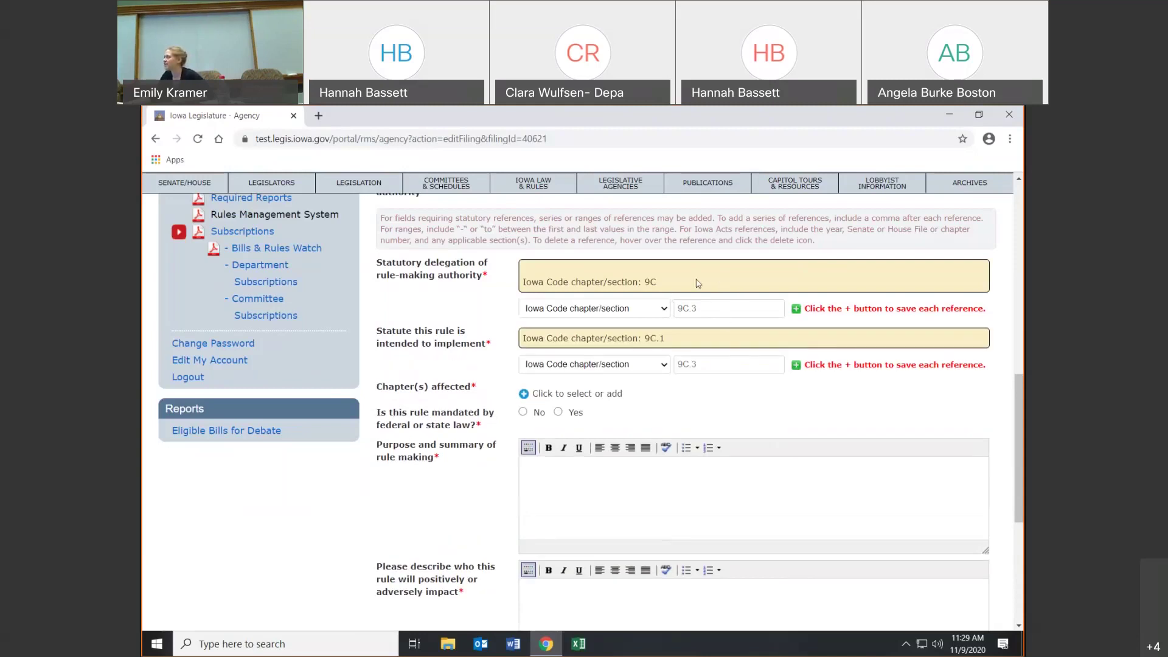
mouse_move(656, 339)
- Select only Chapter 1, Organization And Purpose, as the affected chapter to amend
left_click(524, 394)
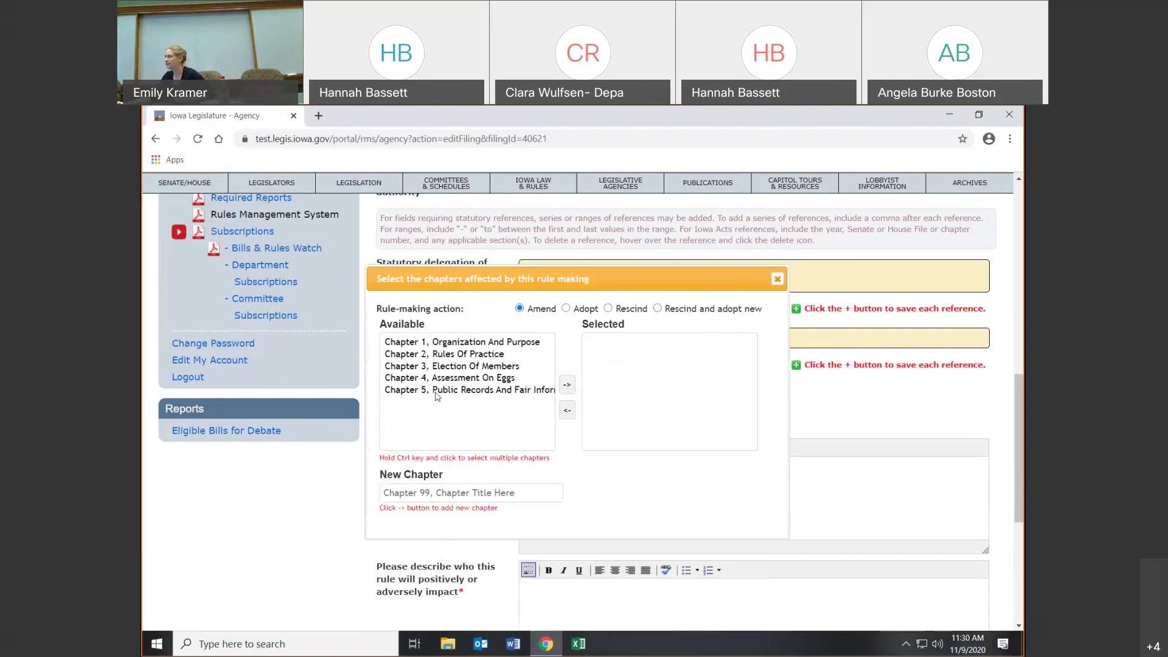
left_click(453, 344)
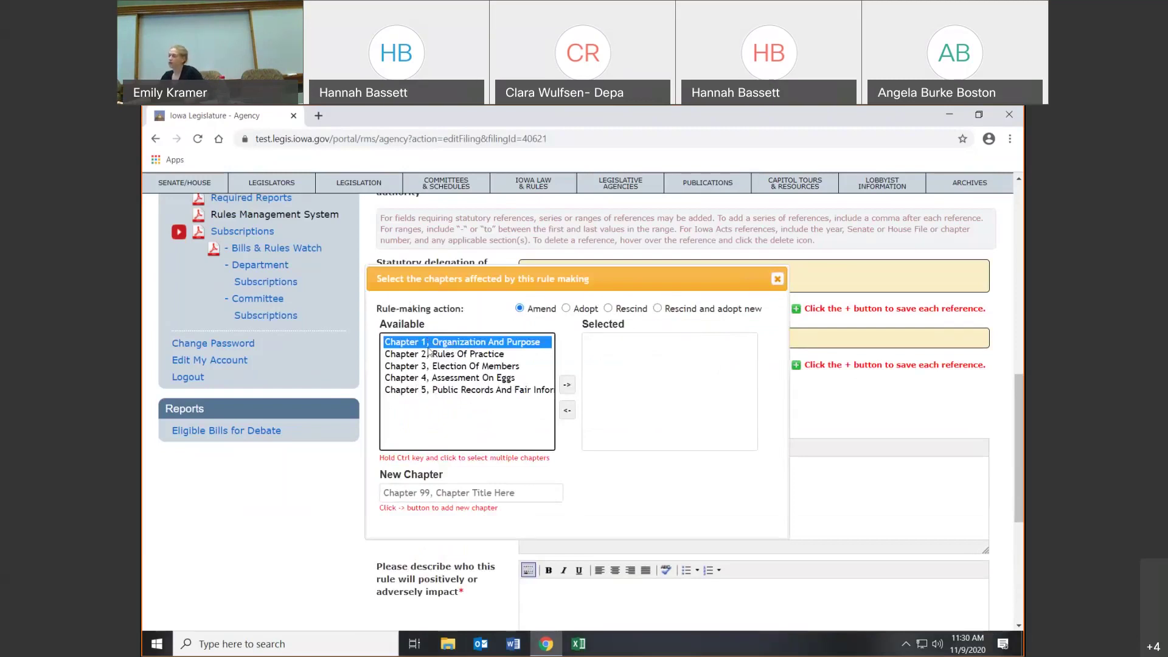
left_click(429, 354, "ctrl")
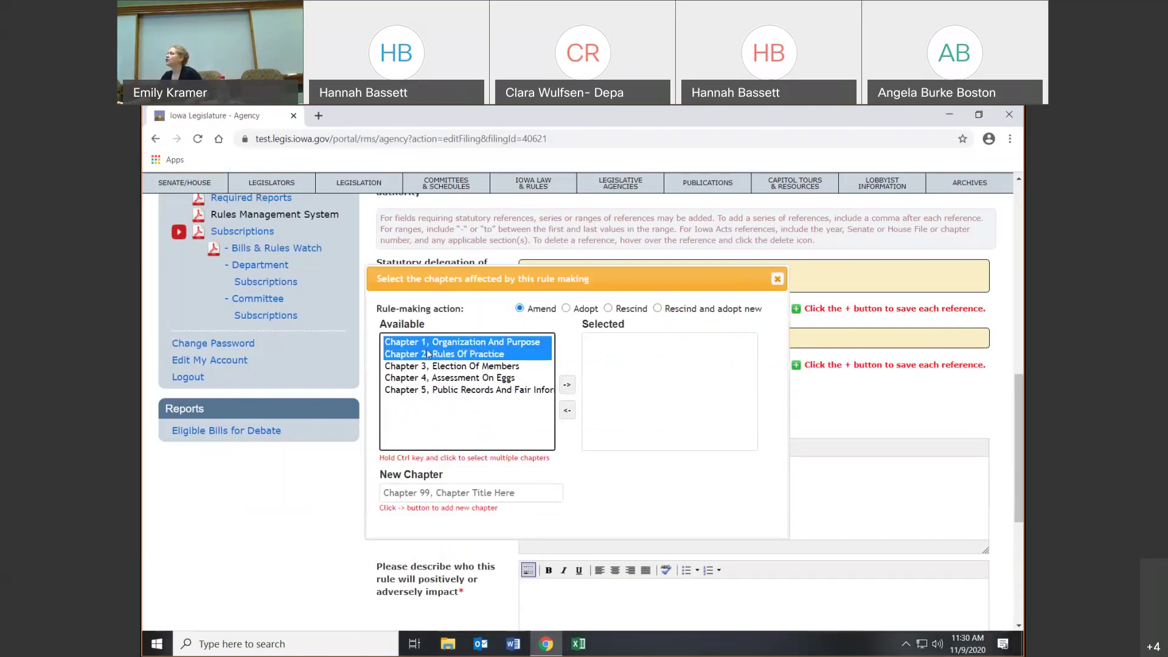
left_click(426, 367, "ctrl")
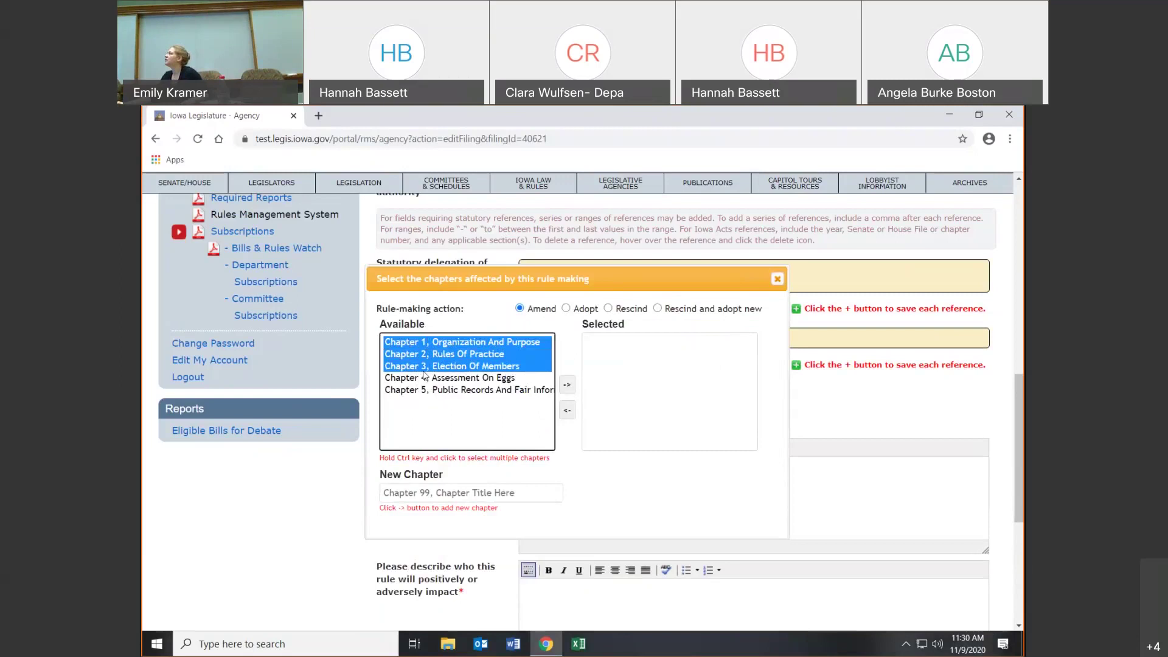
left_click(424, 370, "ctrl")
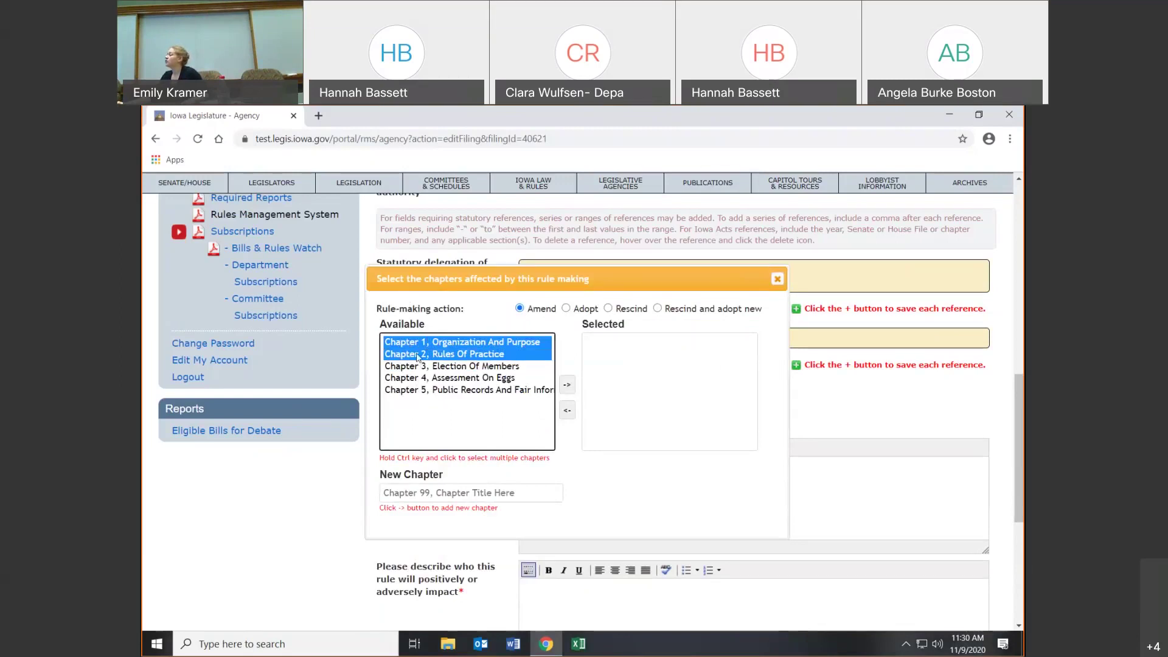
left_click(418, 351, "ctrl")
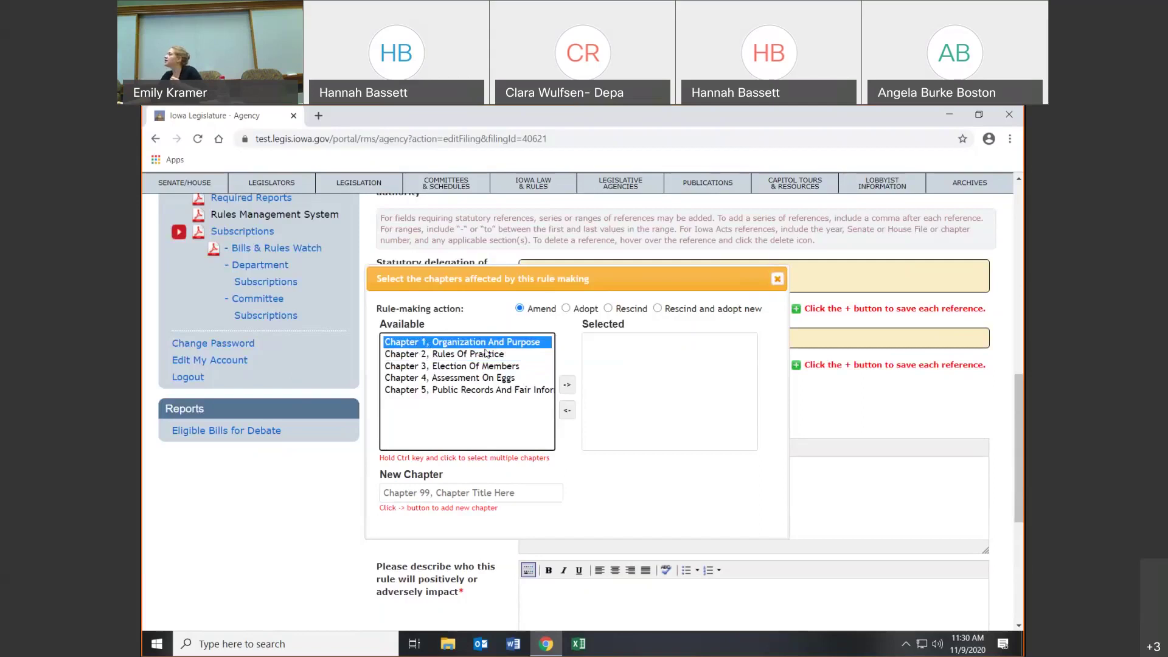
left_click(564, 388)
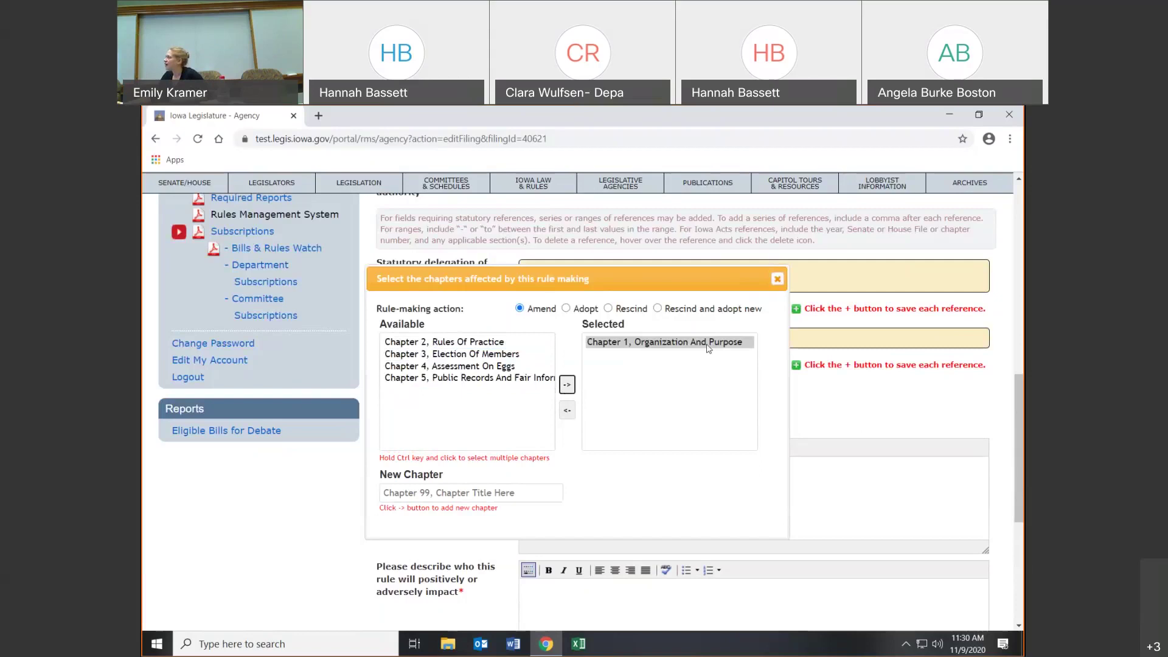
left_click(403, 491)
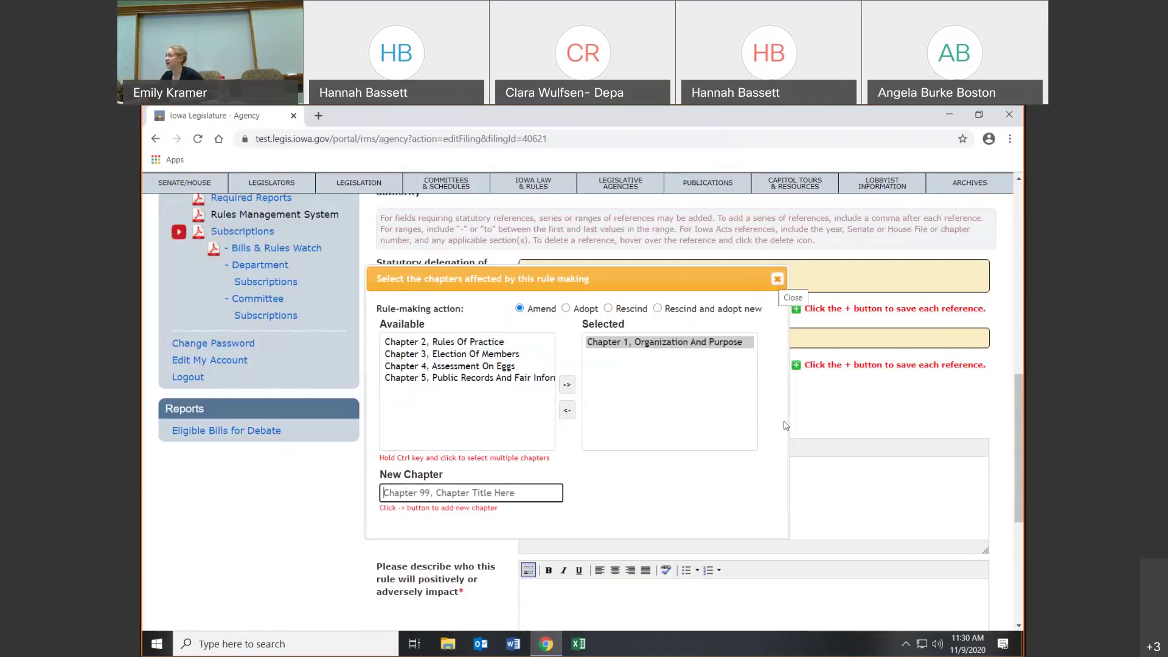
left_click(777, 278)
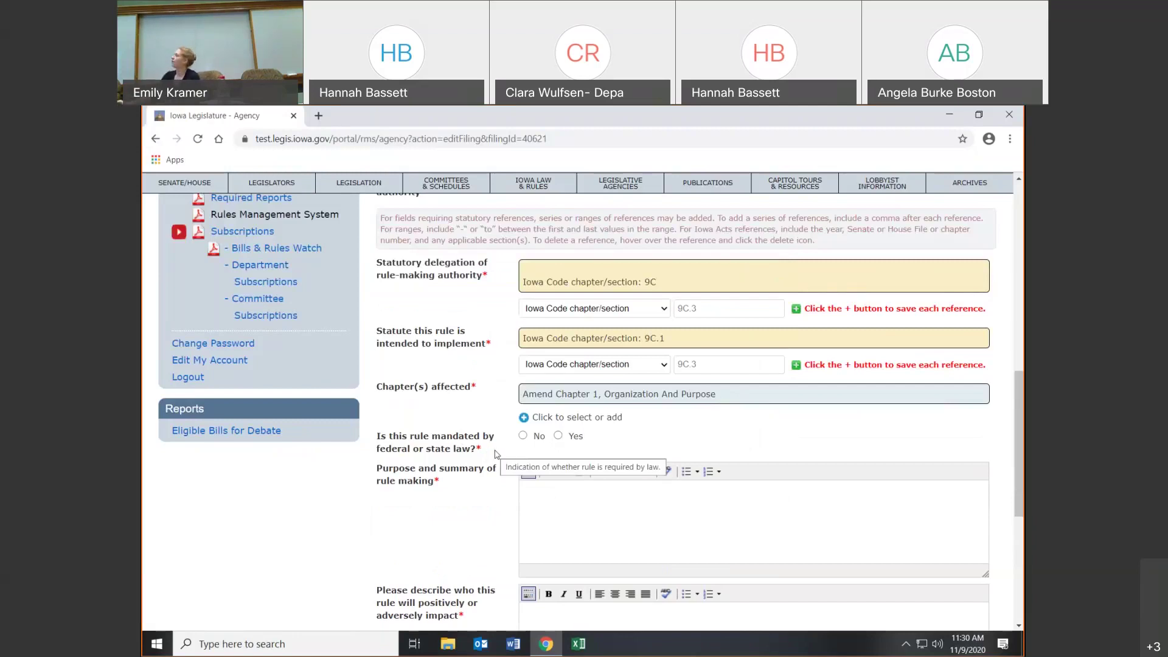
- Recheck the chapter choices, briefly trying Adopt, and confirm Amend Chapter 1
left_click(524, 418)
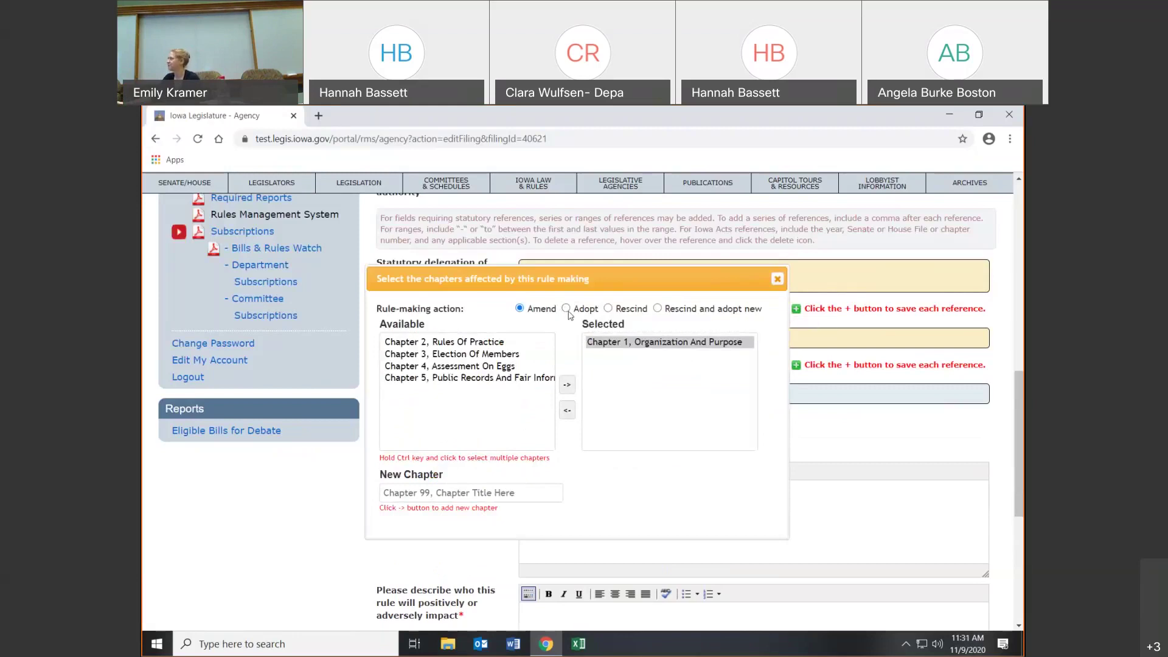
left_click(567, 310)
left_click(520, 308)
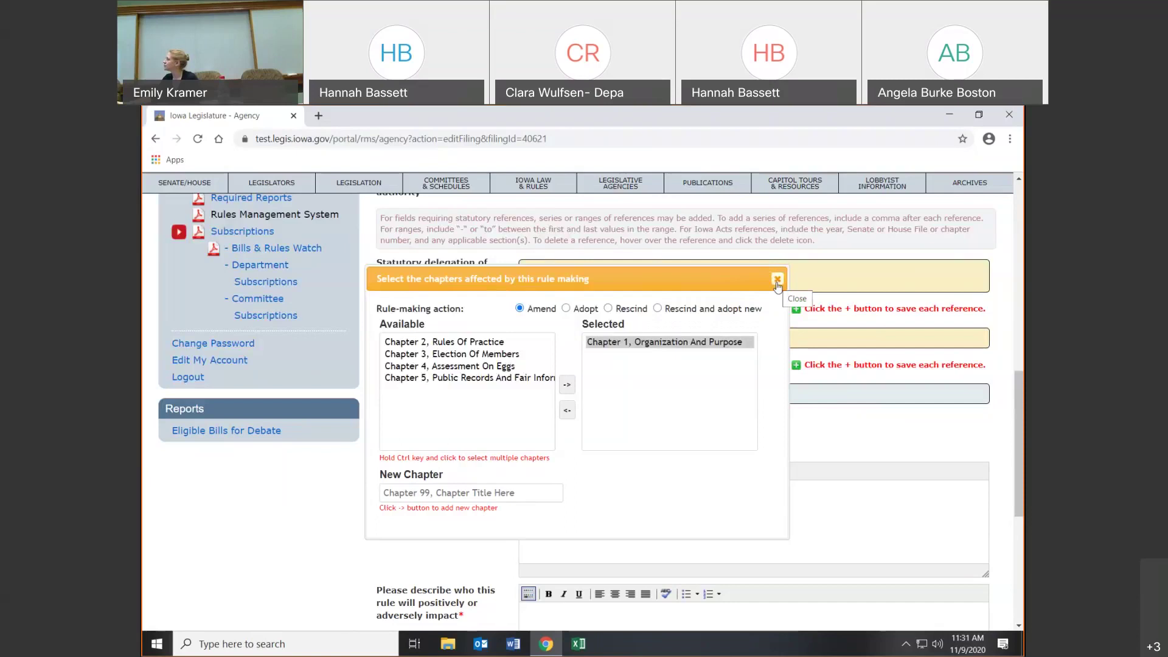
left_click(777, 280)
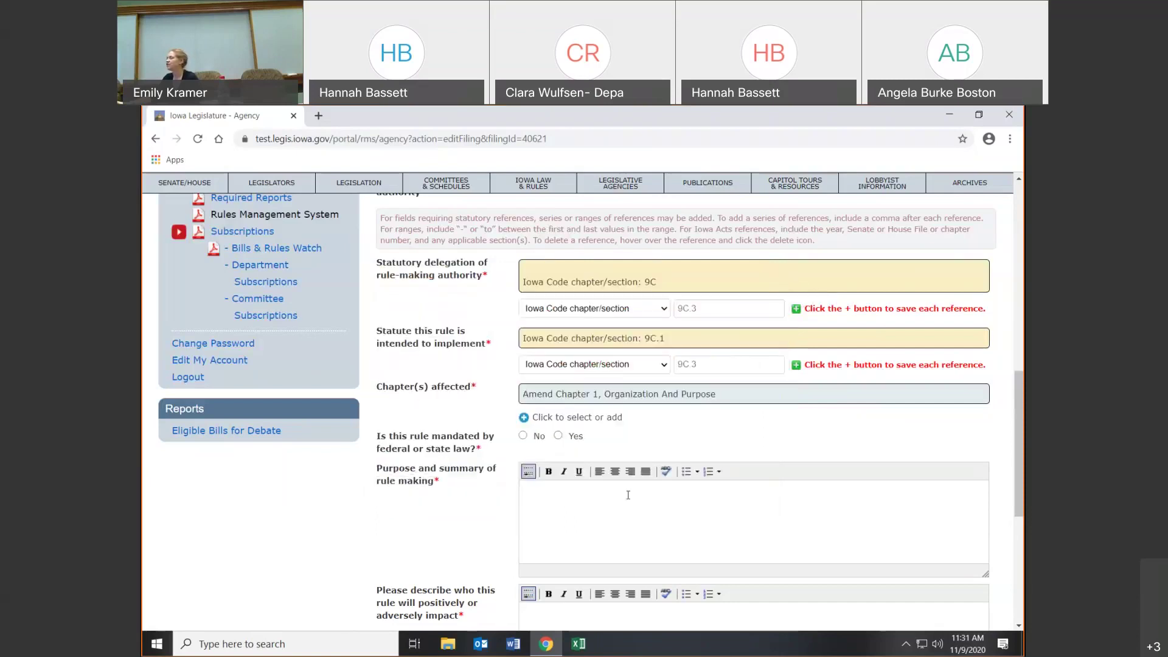
- Answer No to whether federal or state law mandates the rule
scroll(555, 463, "down", 1)
scroll(554, 463, "down", 1)
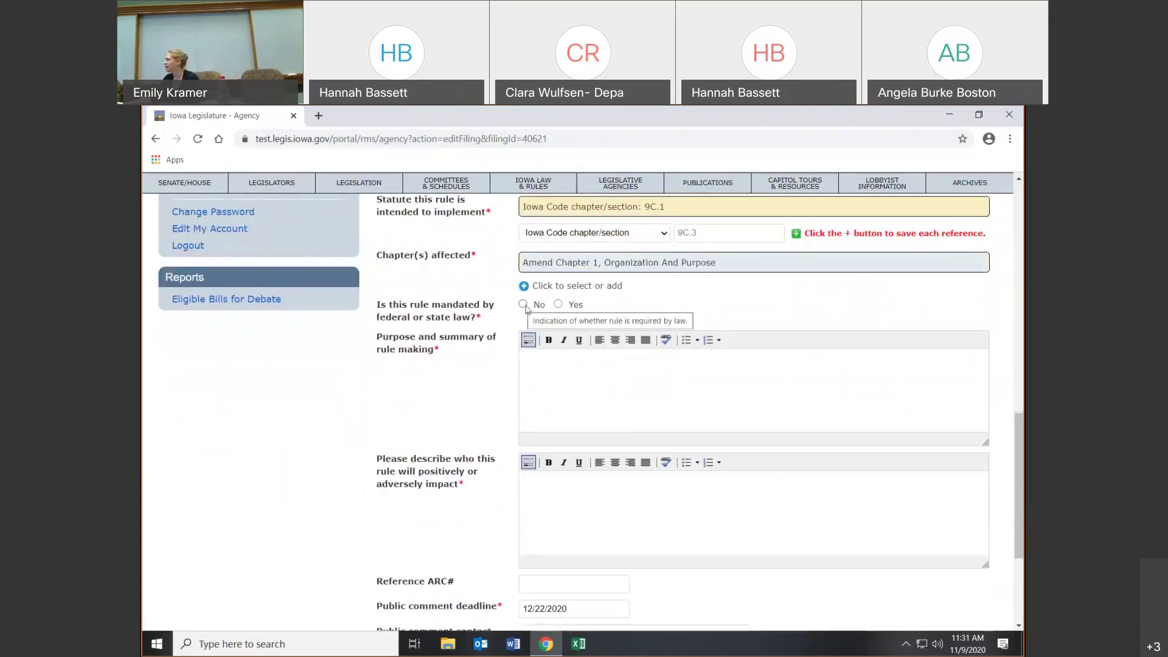
left_click(526, 308)
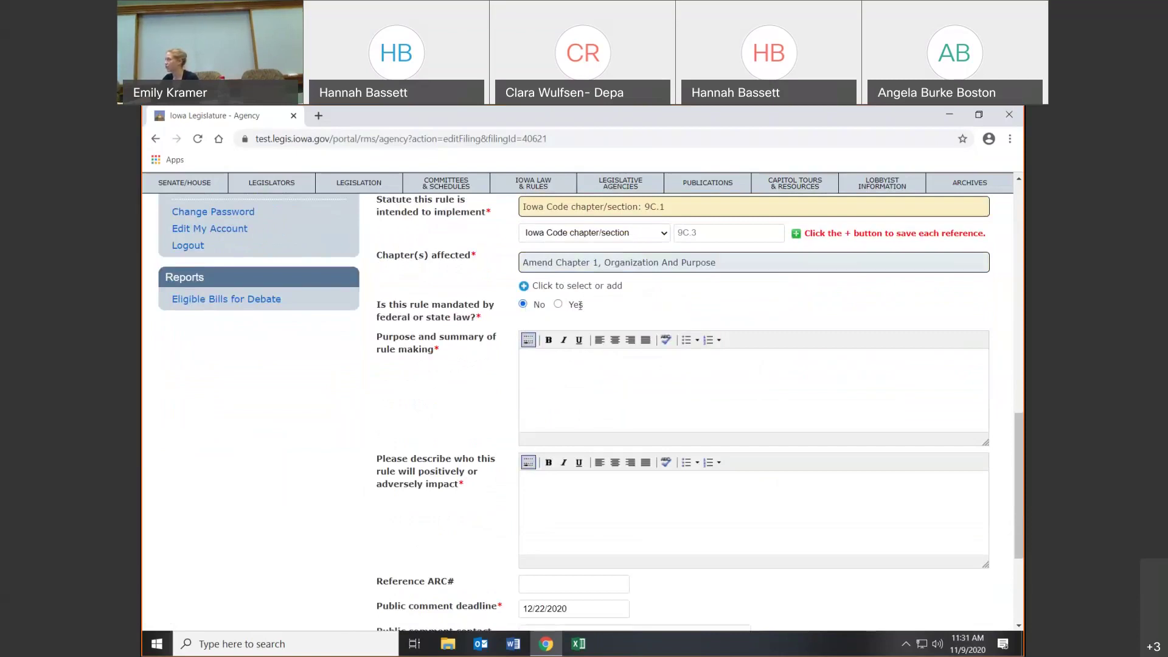
left_click(560, 307)
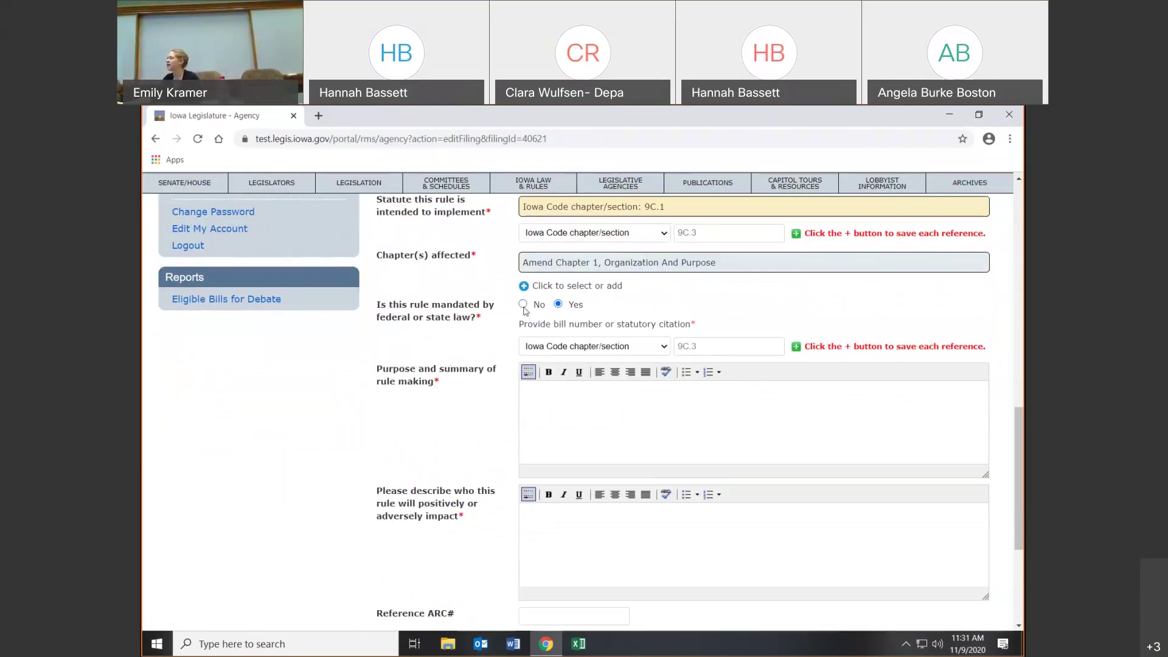
left_click(523, 308)
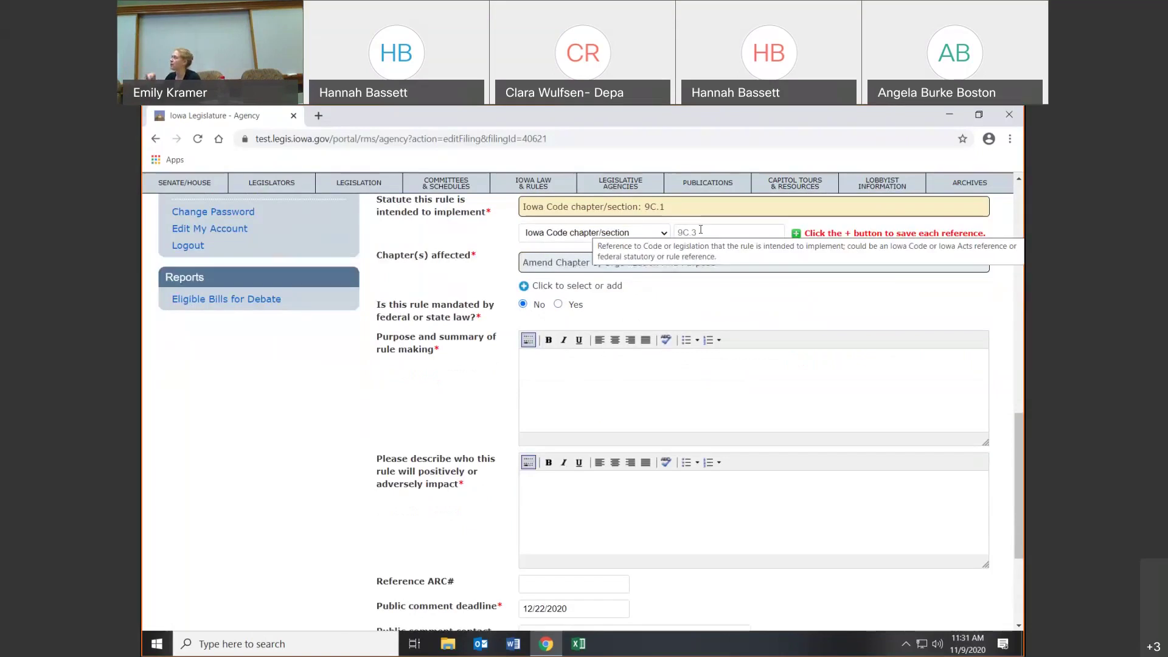
- Enter 'test' as both the purpose and summary and the impact description
left_click(614, 385)
type("test")
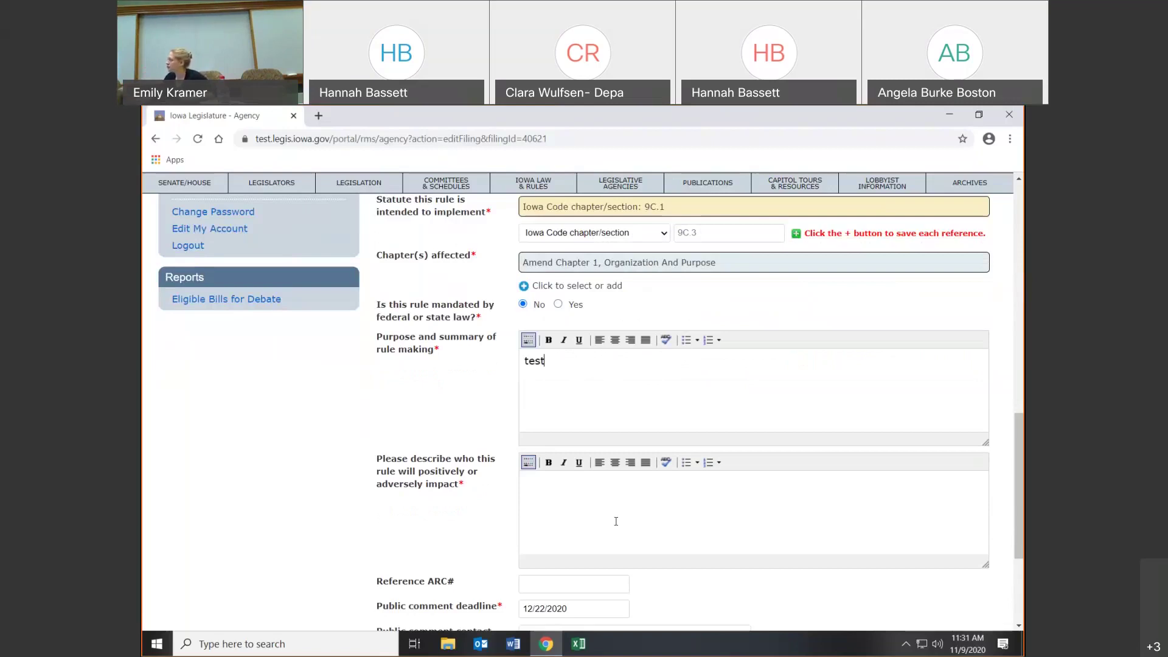
left_click(617, 525)
type("test")
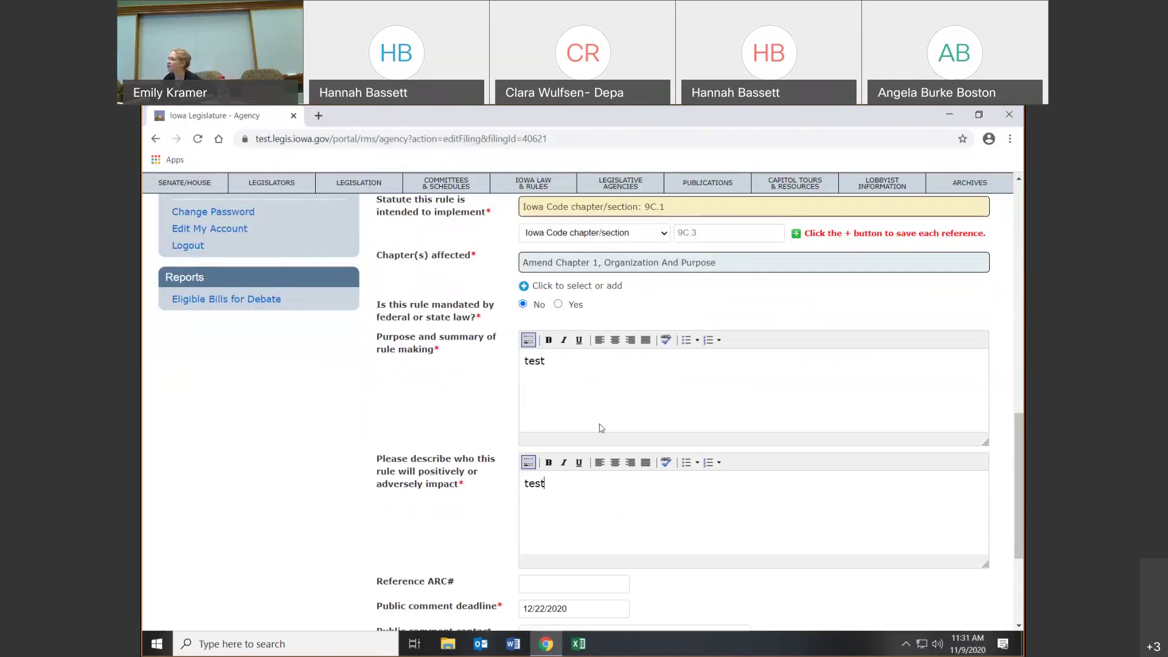
scroll(584, 442, "down", 2)
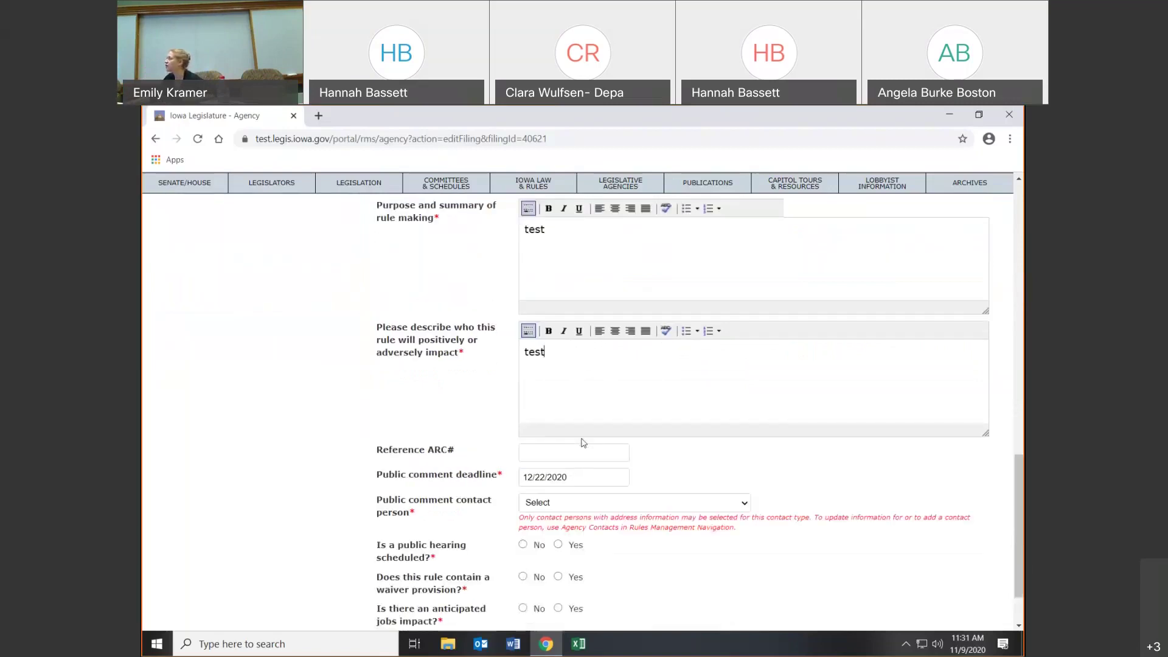
scroll(583, 443, "down", 1)
- Set the public comment deadline to 12/31/2020 in the December 2020 date picker
left_click(586, 383)
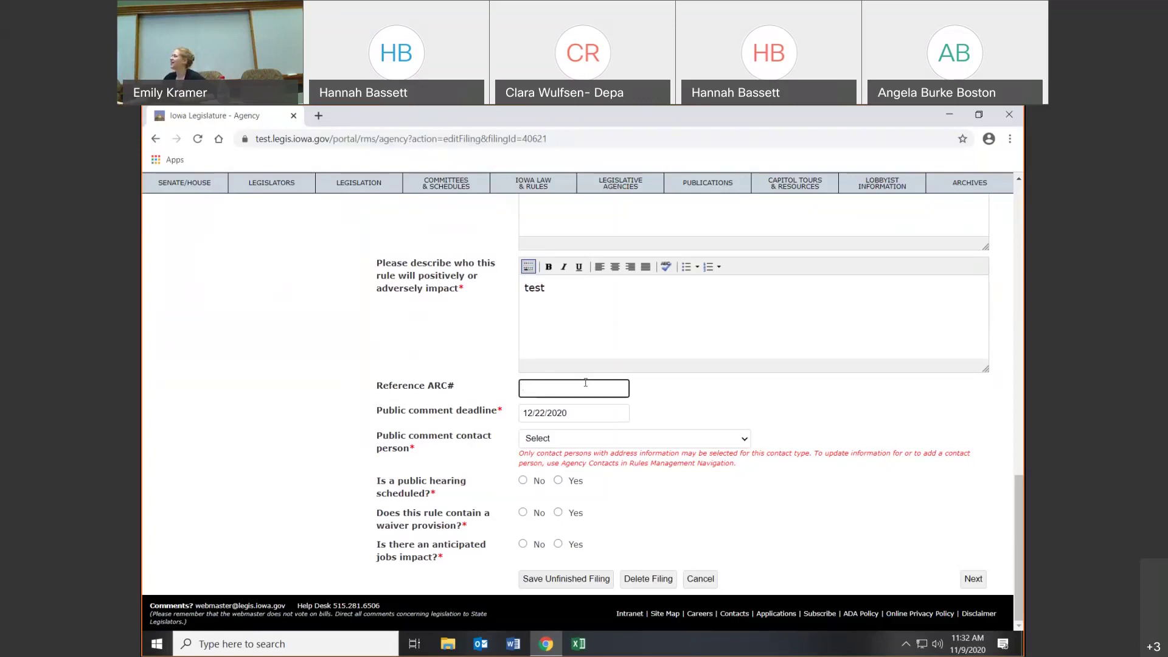
left_click(551, 418)
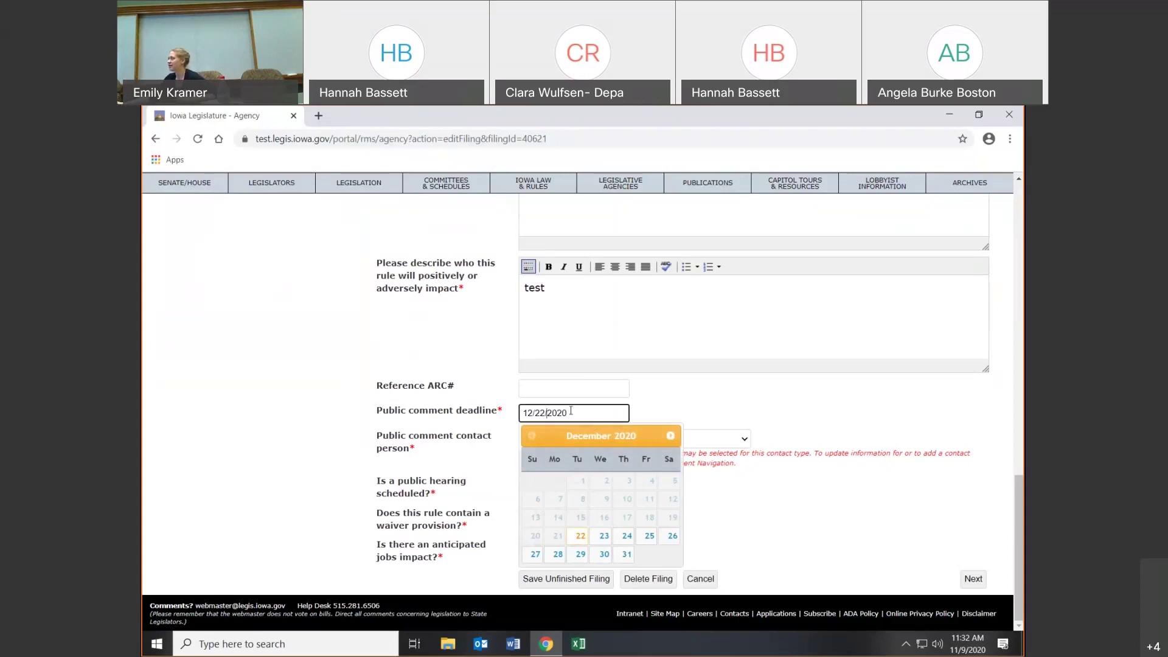
left_click(627, 554)
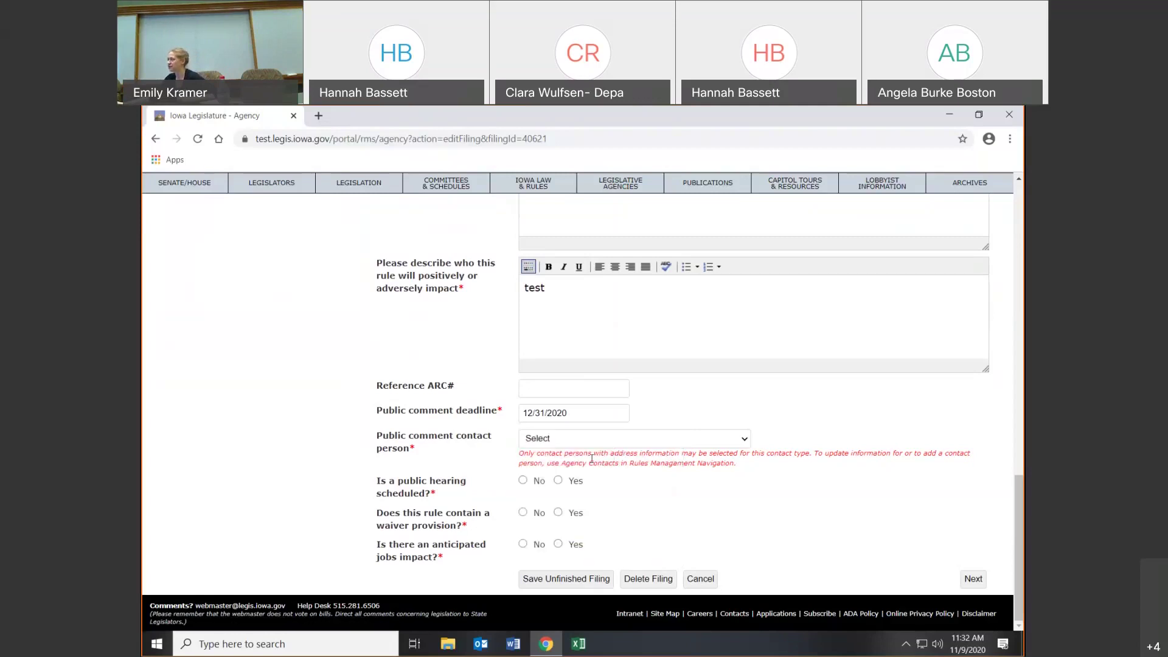
left_click(549, 443)
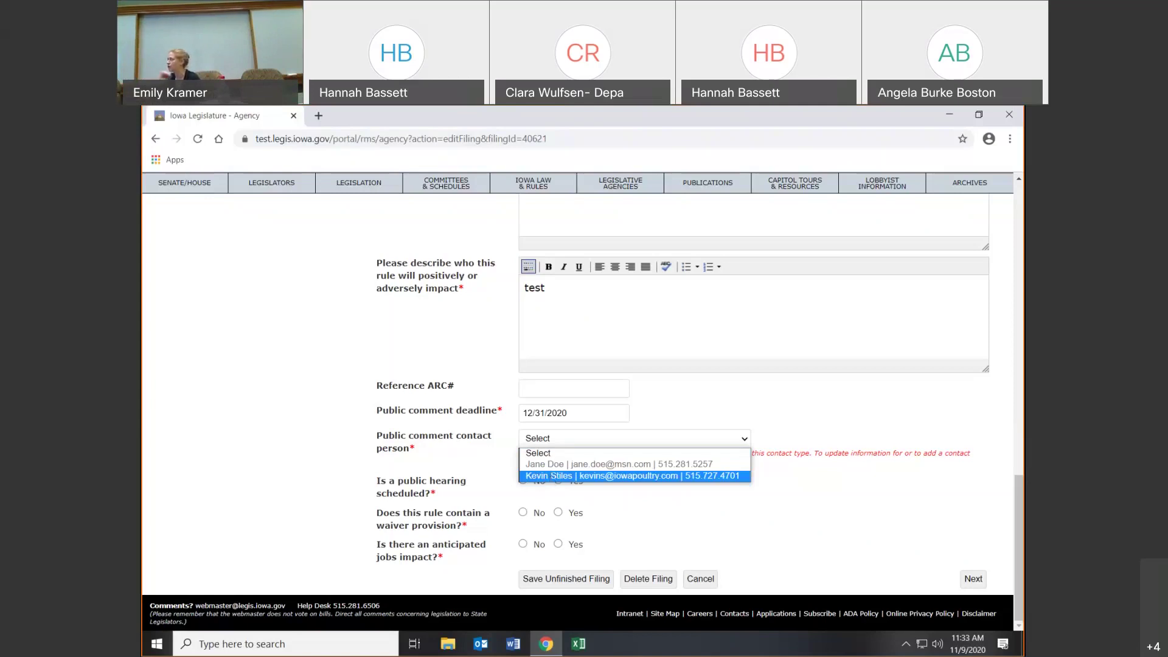
- Choose the Iowa Egg Council contact as public comment contact and edit the comment statement
left_click(552, 477)
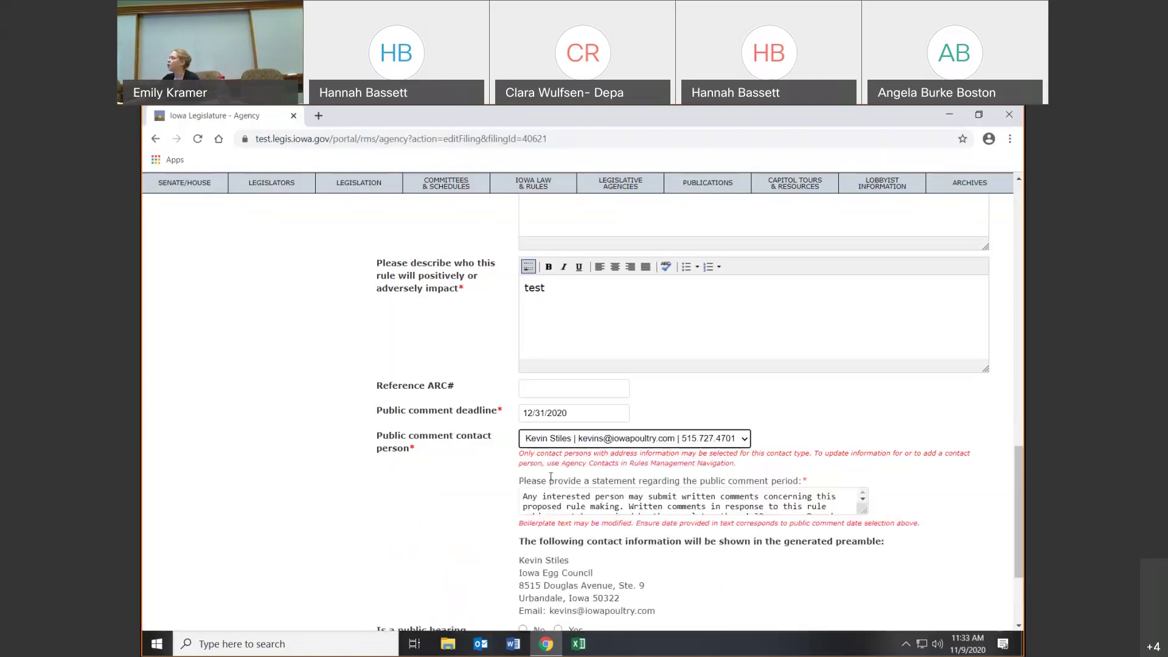
scroll(708, 356, "down", 3)
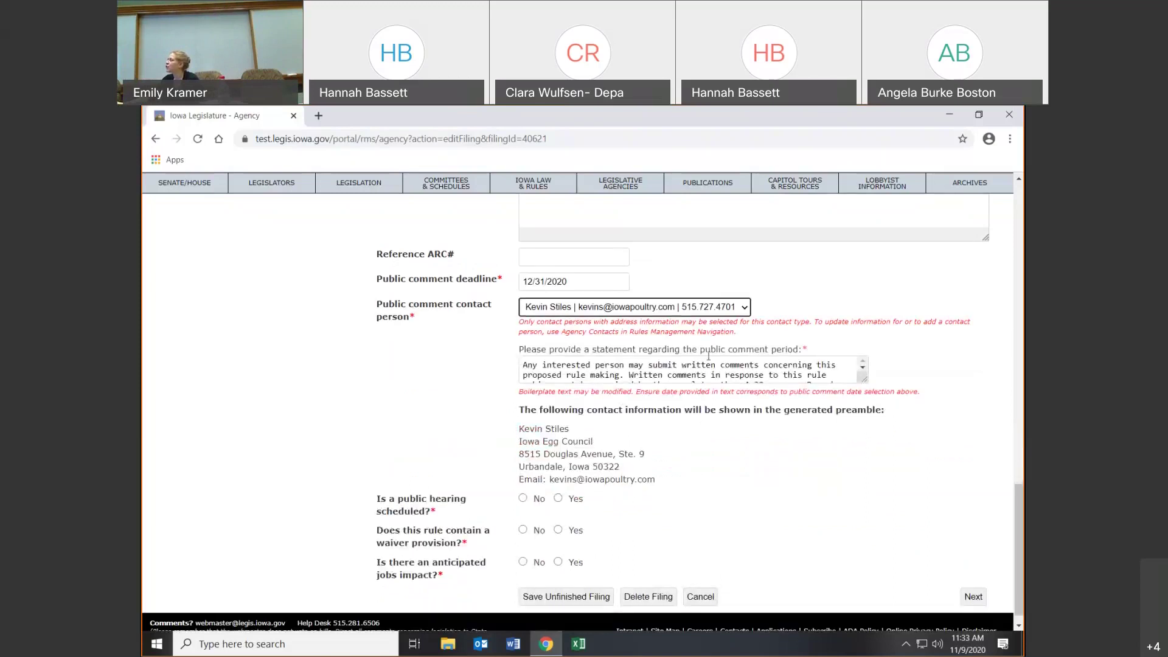
left_click(746, 370)
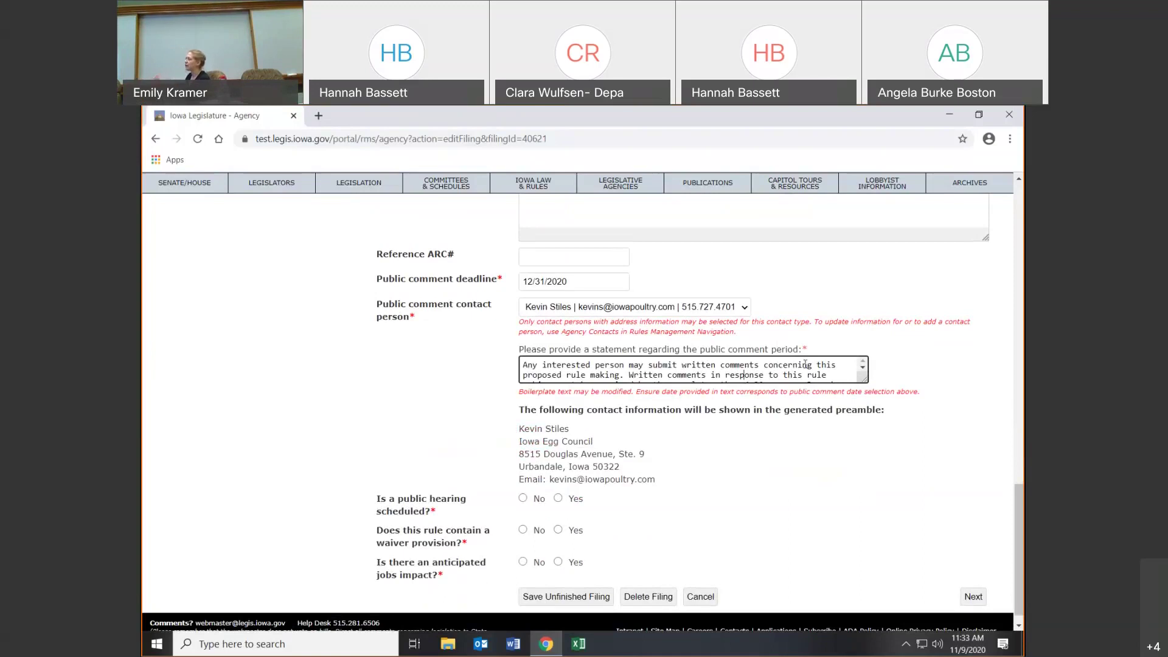
key("BackSpace")
key("BackSpace")
key("BackSpace")
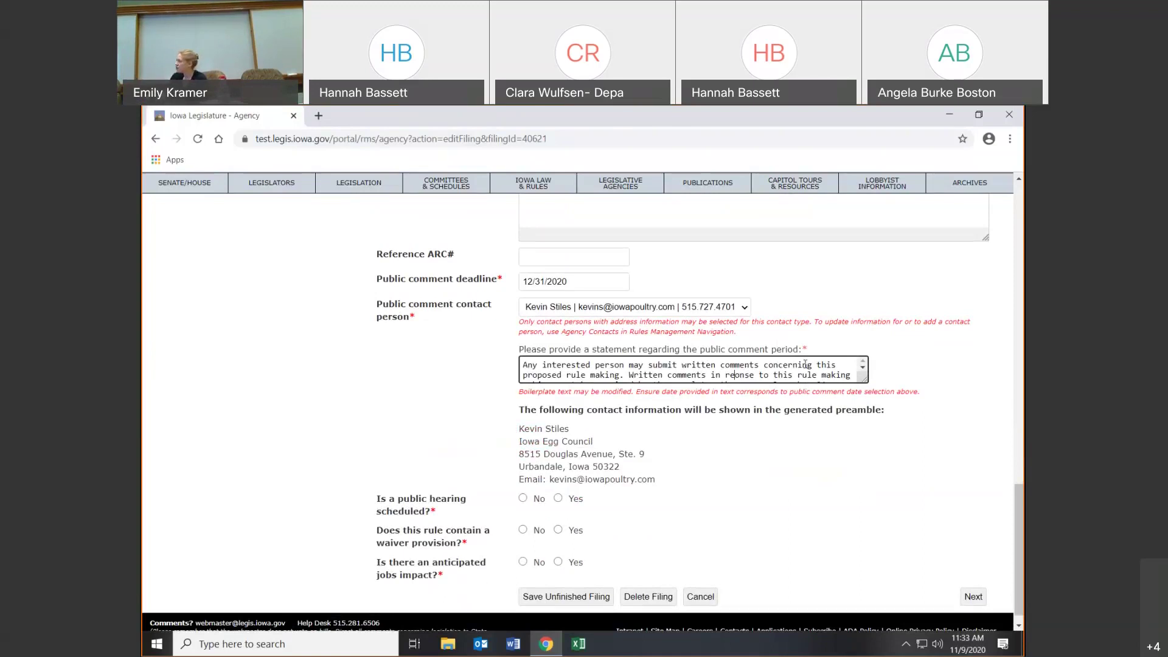
key("BackSpace")
key("BackSpace")
key("F11")
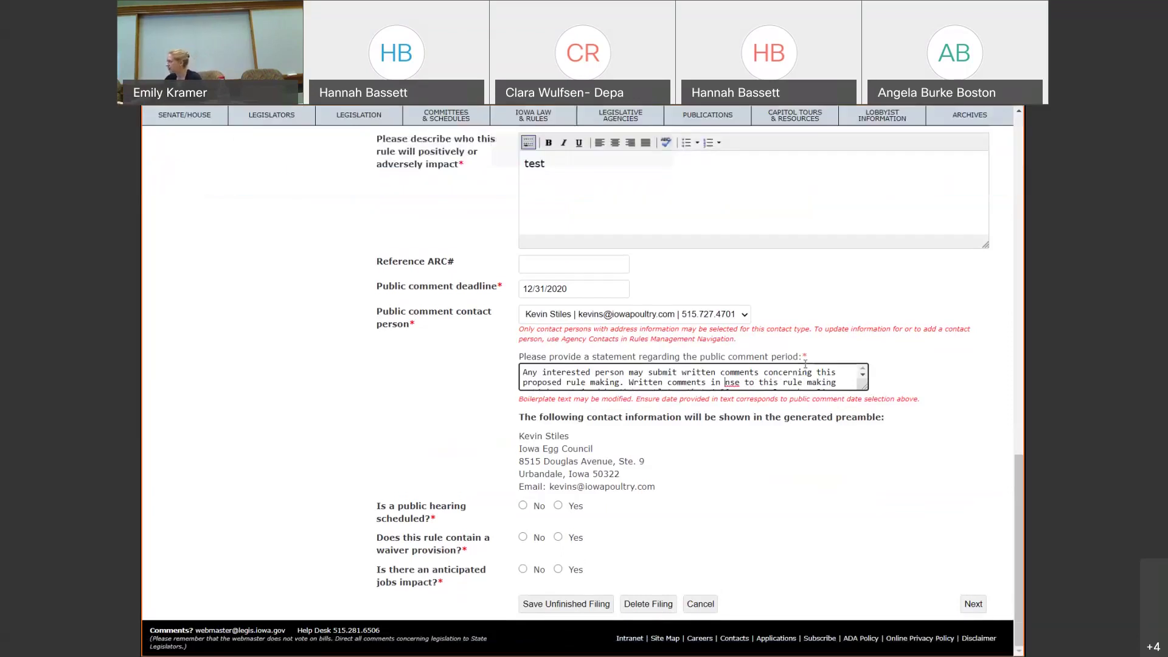
- Answer No for public hearing scheduled, waiver provision and anticipated jobs impact
left_click(524, 507)
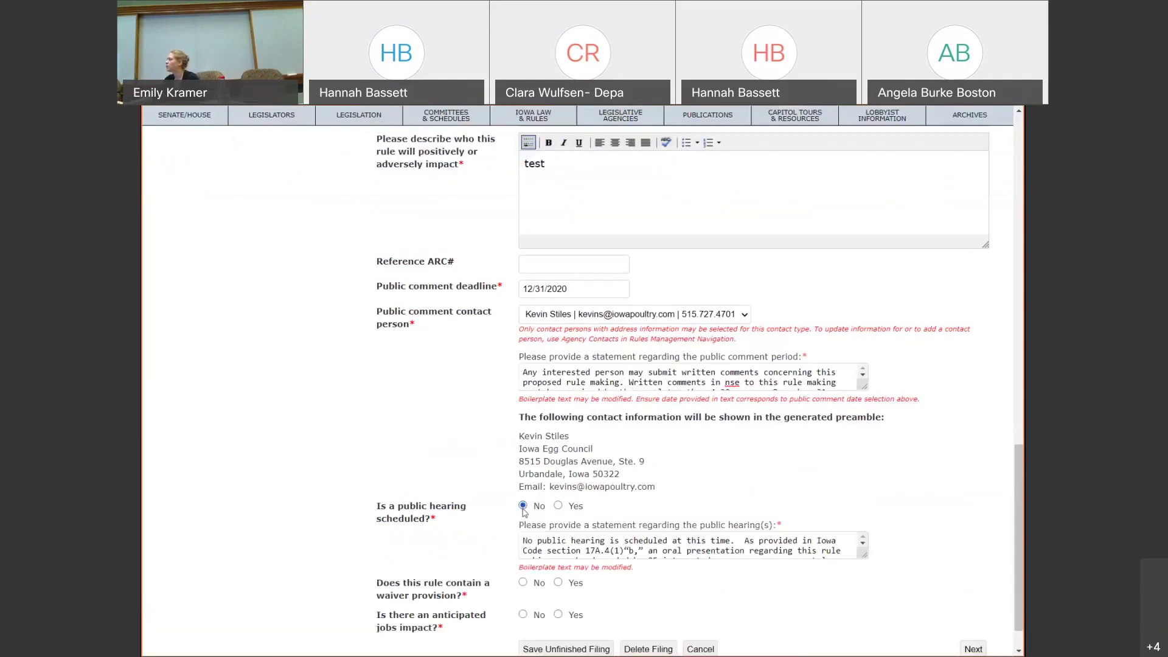
scroll(754, 545, "down", 5)
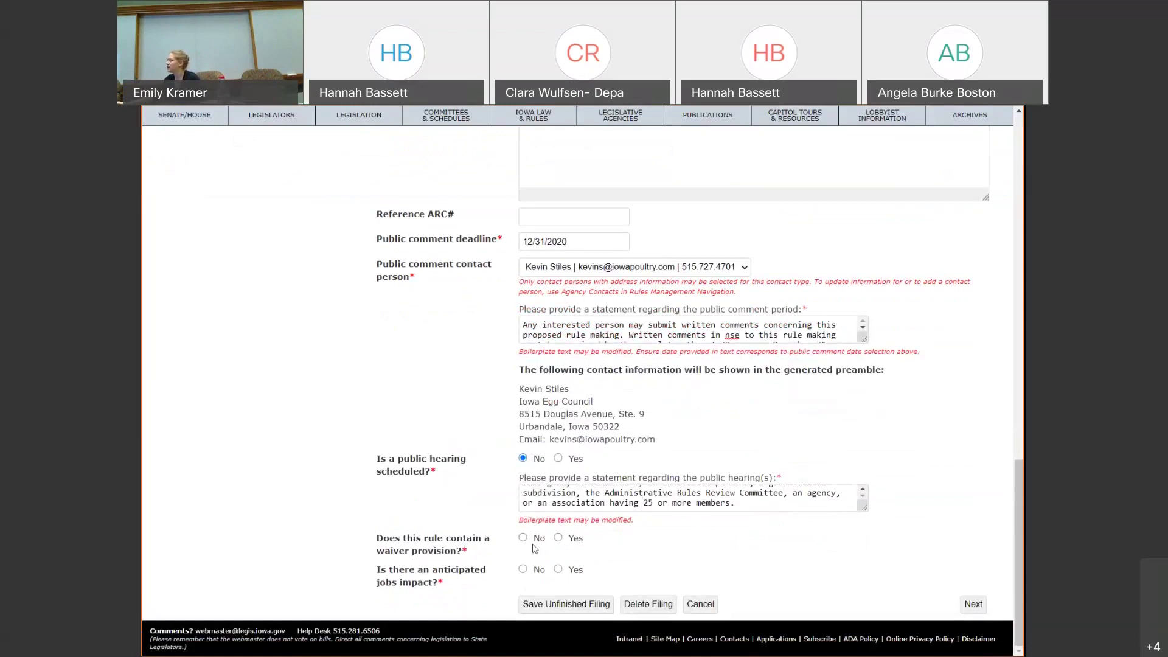
left_click(522, 540)
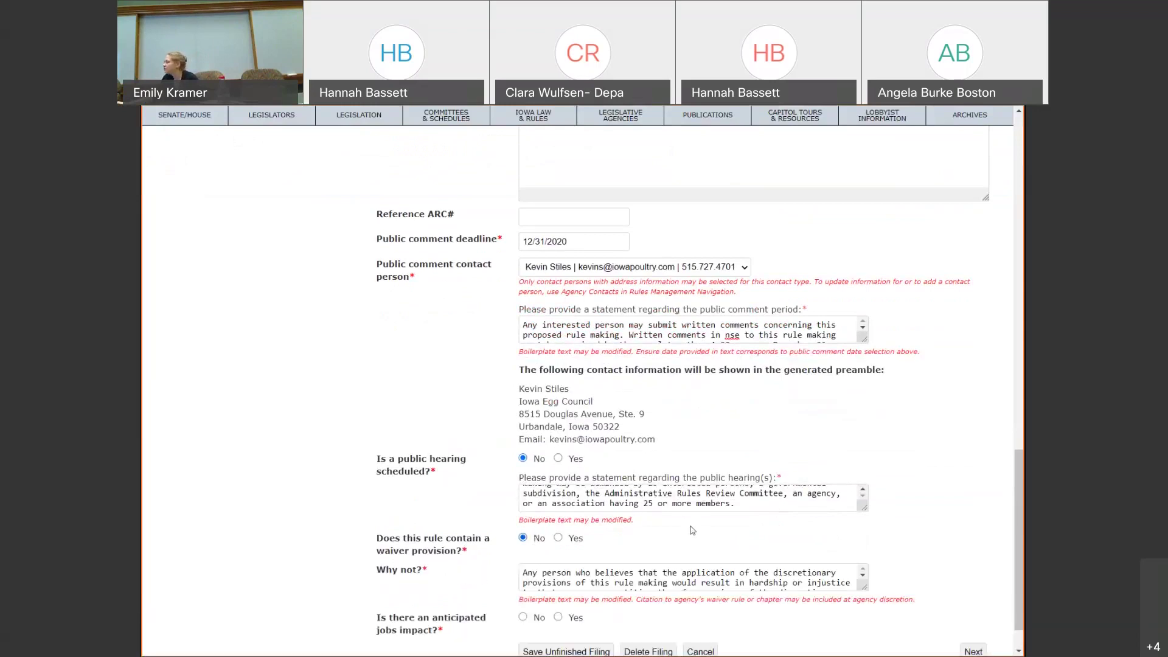
scroll(655, 533, "down", 1)
scroll(655, 533, "down", 1)
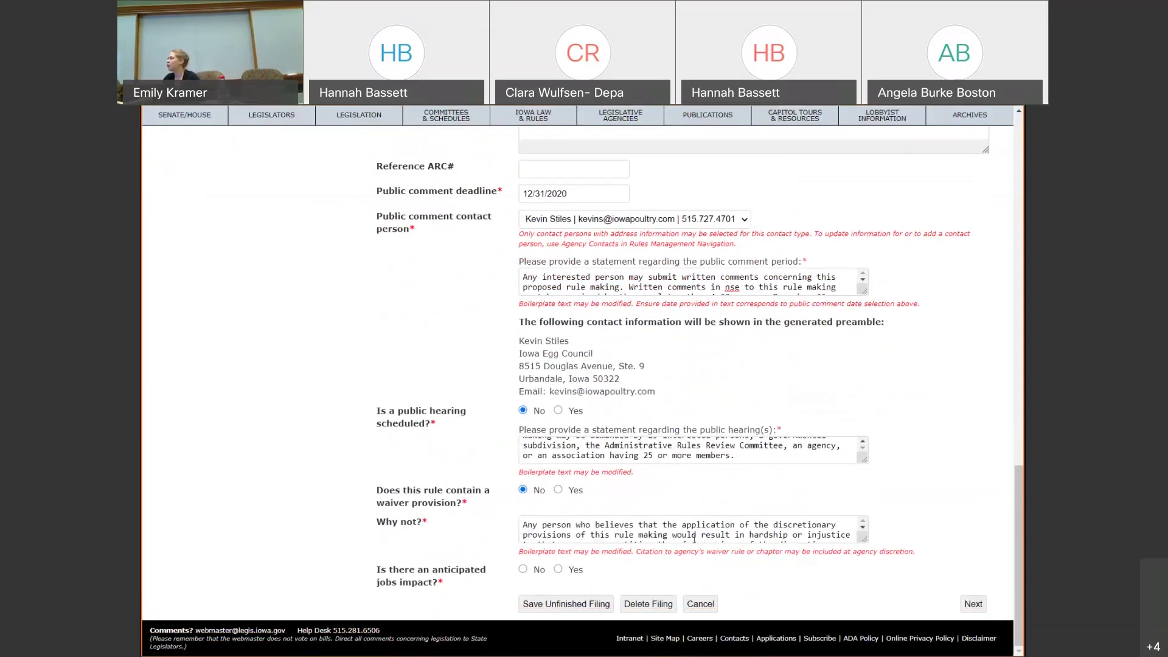
left_click(523, 570)
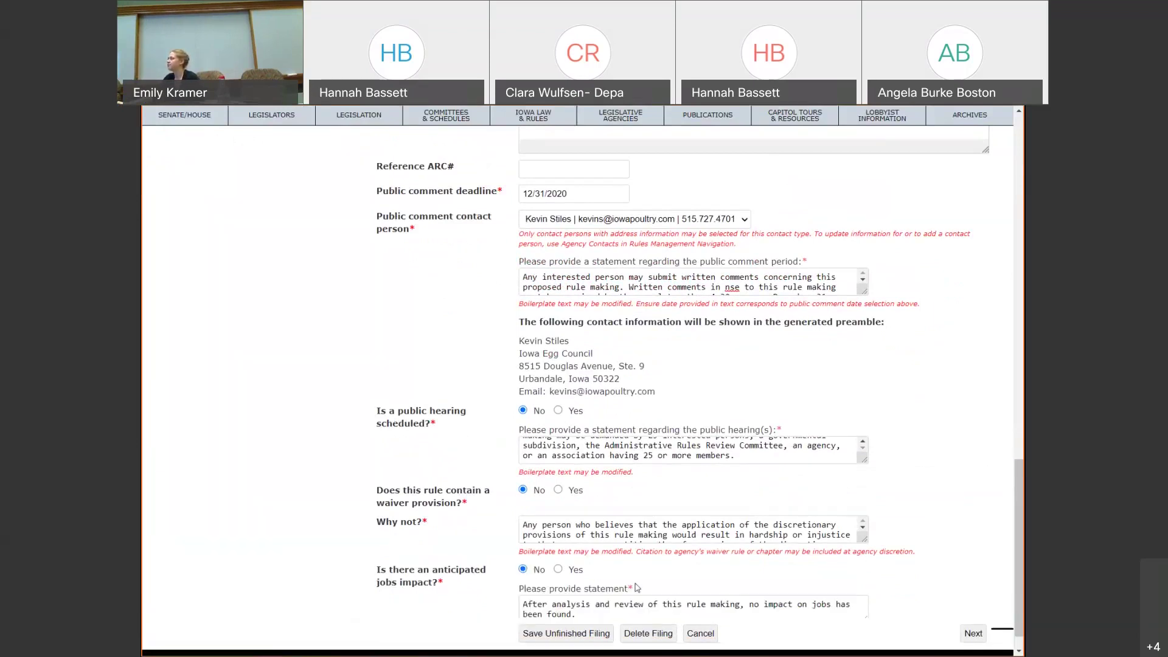
scroll(754, 498, "down", 1)
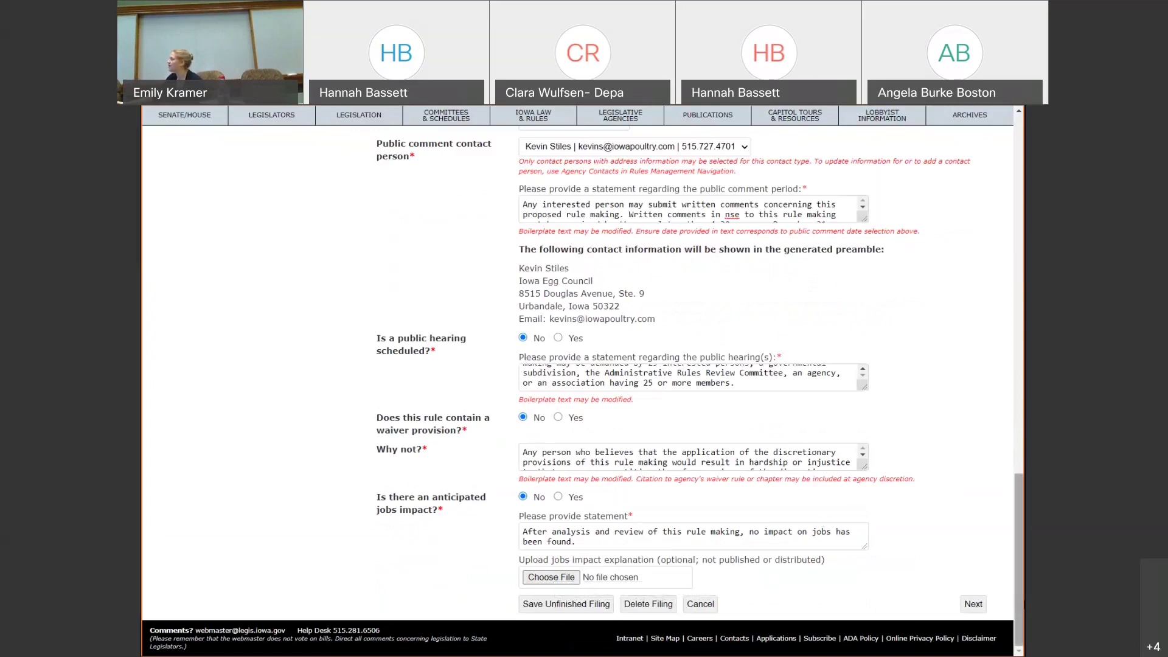
scroll(437, 237, "up", 15)
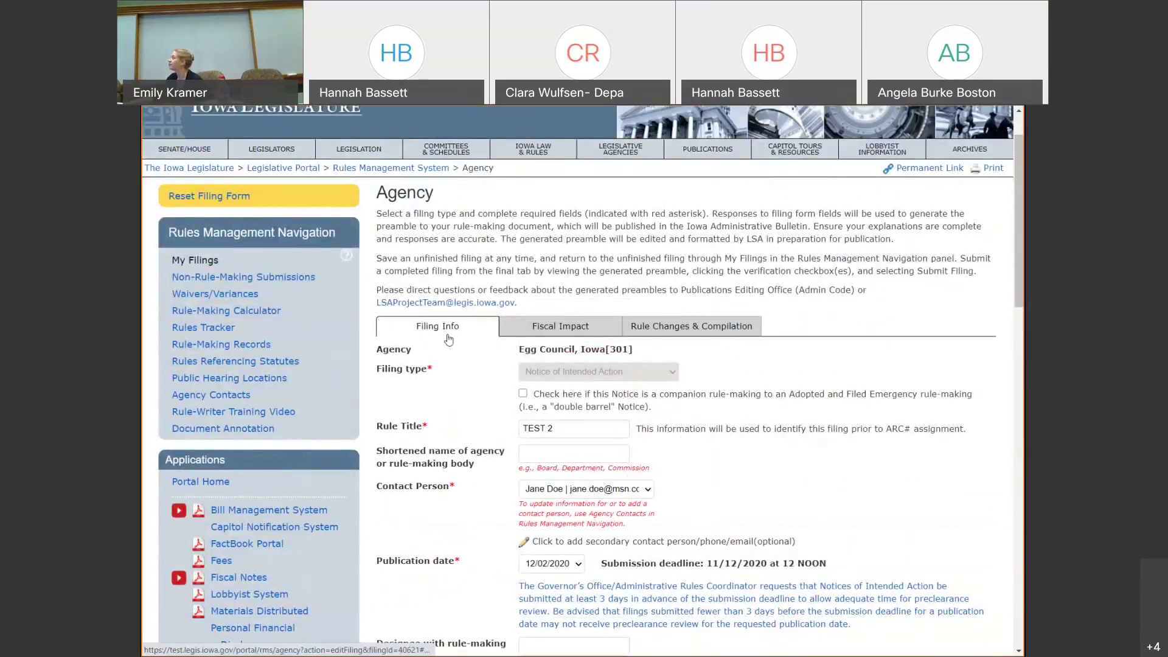
scroll(449, 339, "down", 15)
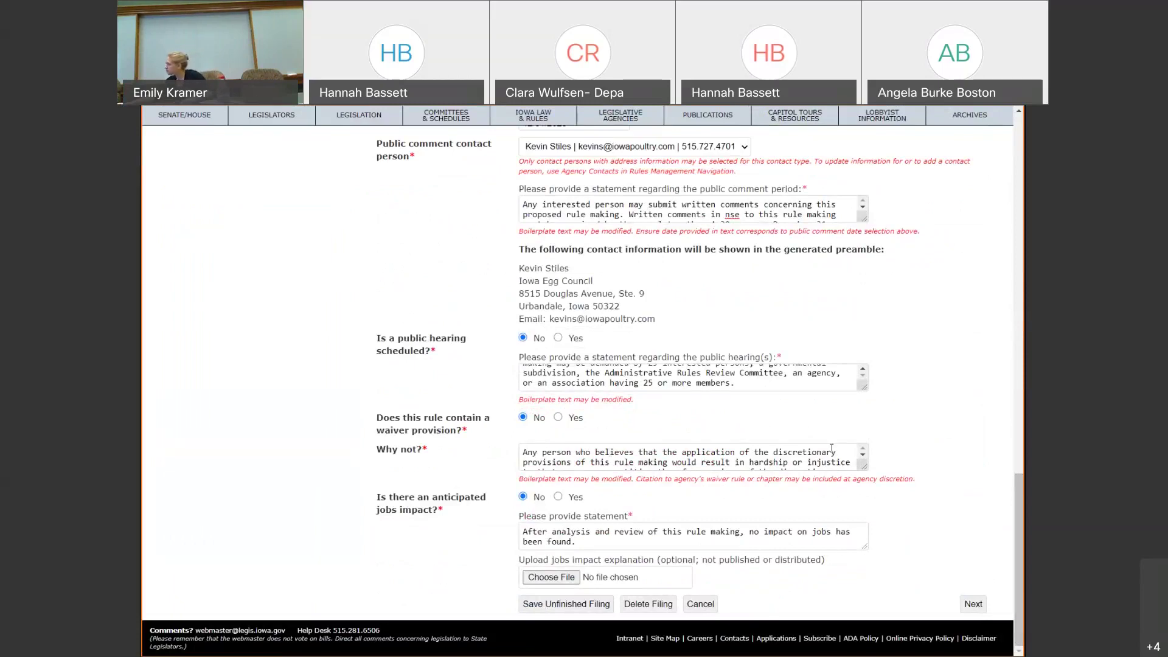
left_click_drag(864, 467, 890, 468)
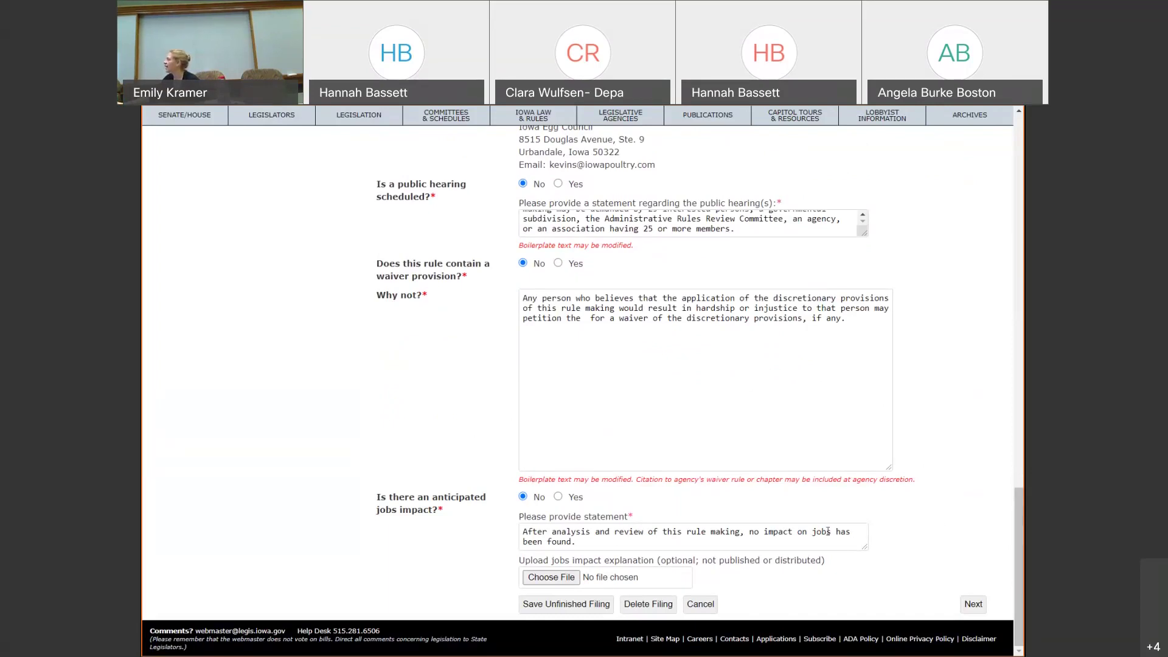
scroll(827, 531, "up", 7)
scroll(828, 531, "down", 4)
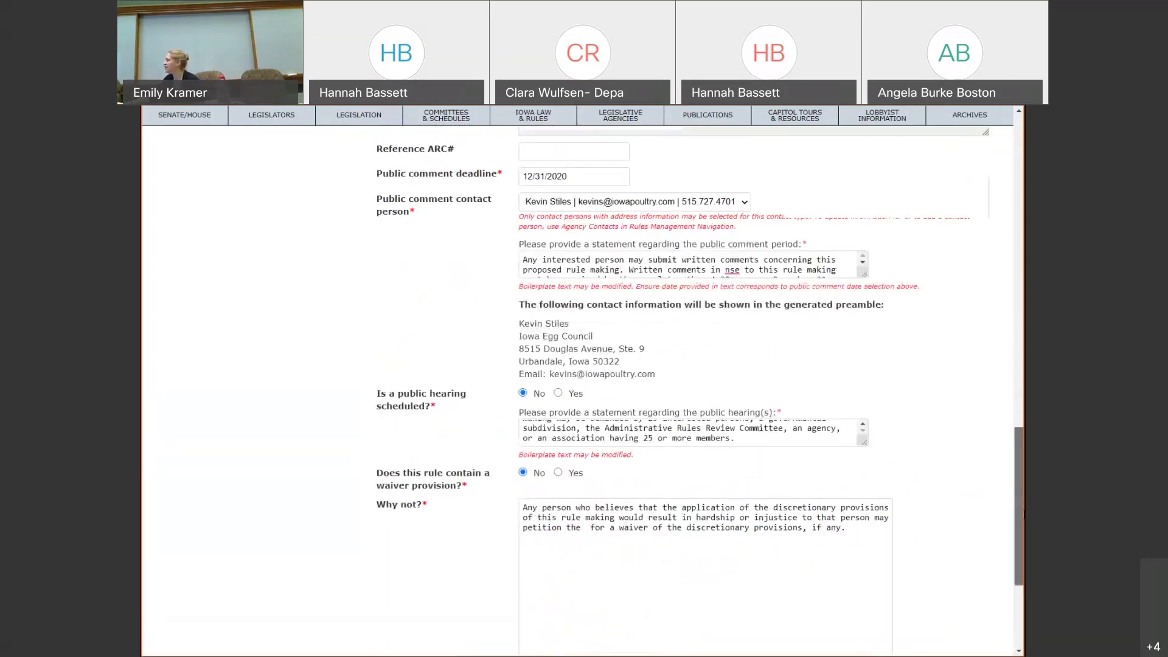
scroll(949, 609, "down", 3)
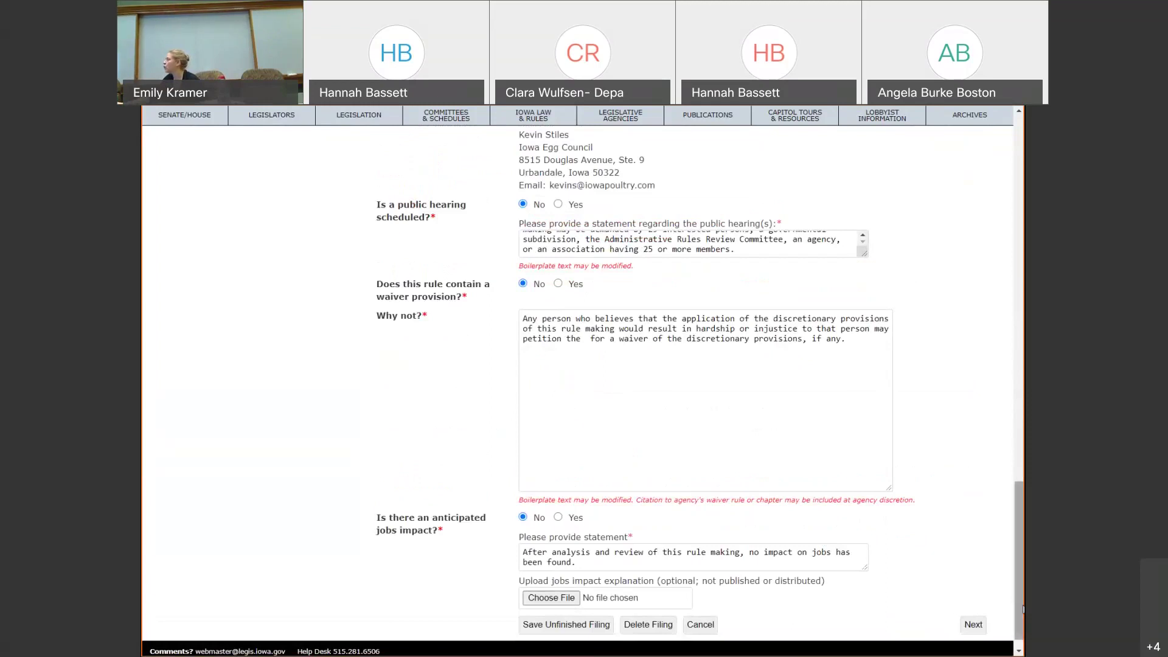
scroll(1024, 609, "up", 15)
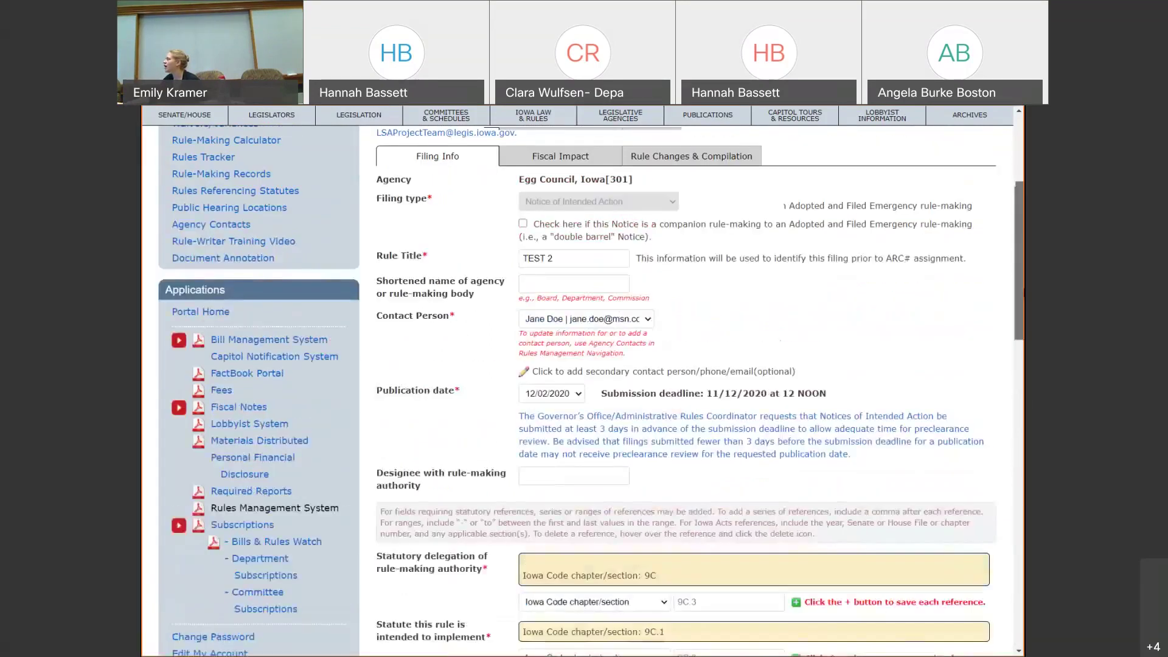
scroll(609, 389, "up", 2)
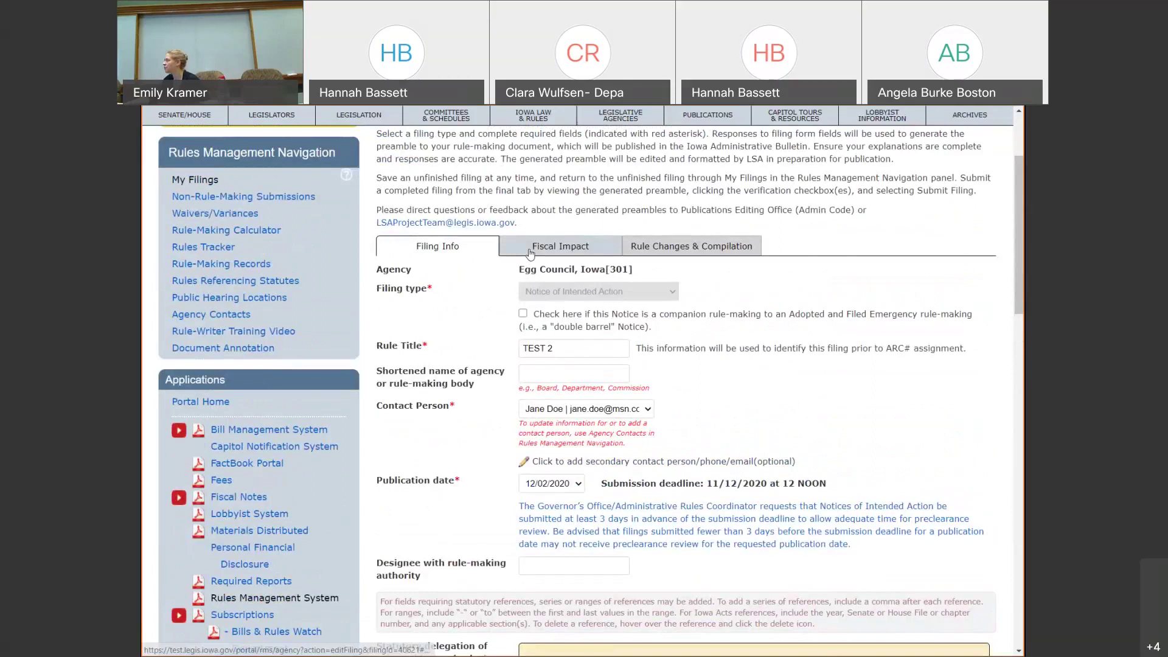
scroll(530, 255, "down", 15)
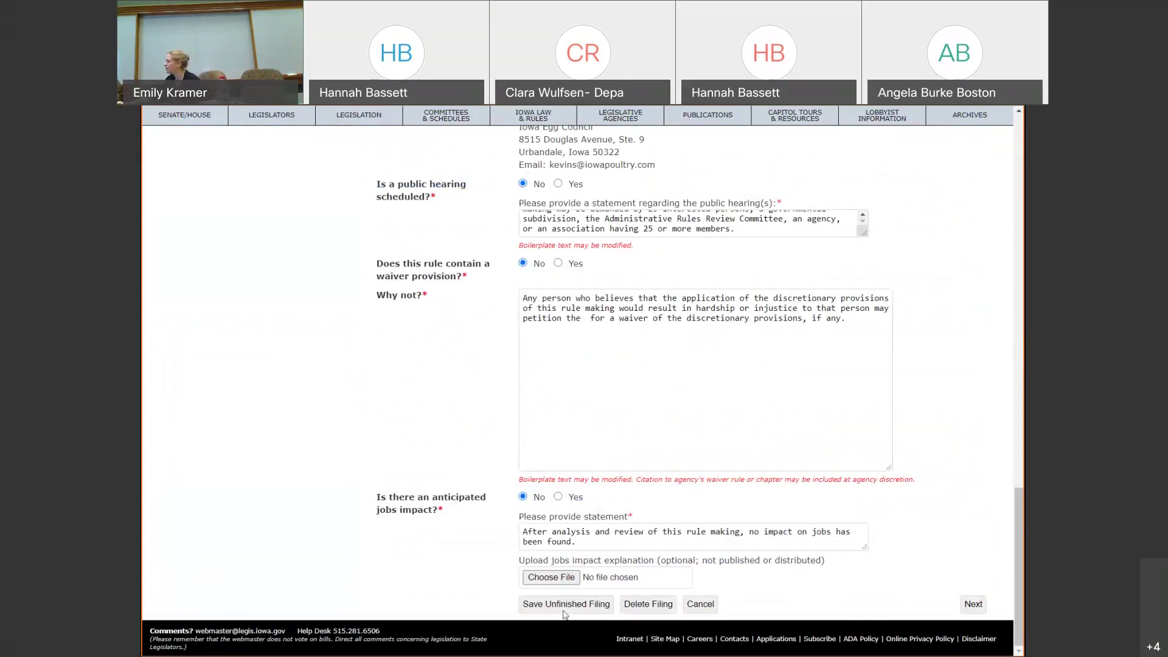
- Save TEST 2 as an unfinished filing and check the Fiscal Impact contact options
left_click(564, 610)
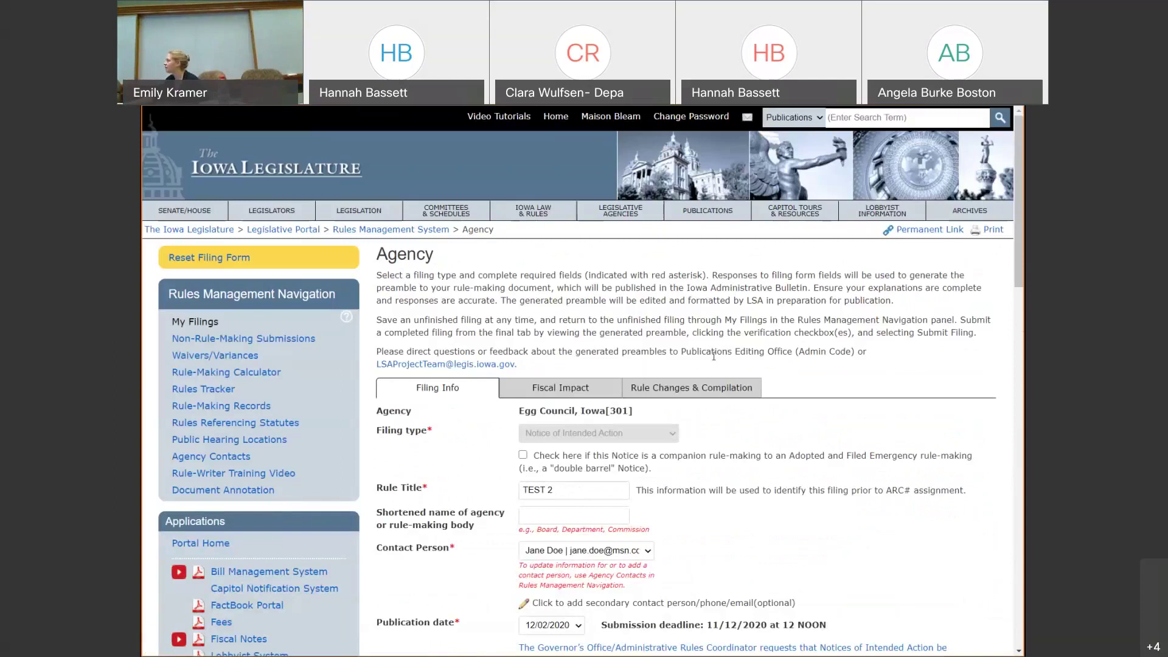
left_click(577, 389)
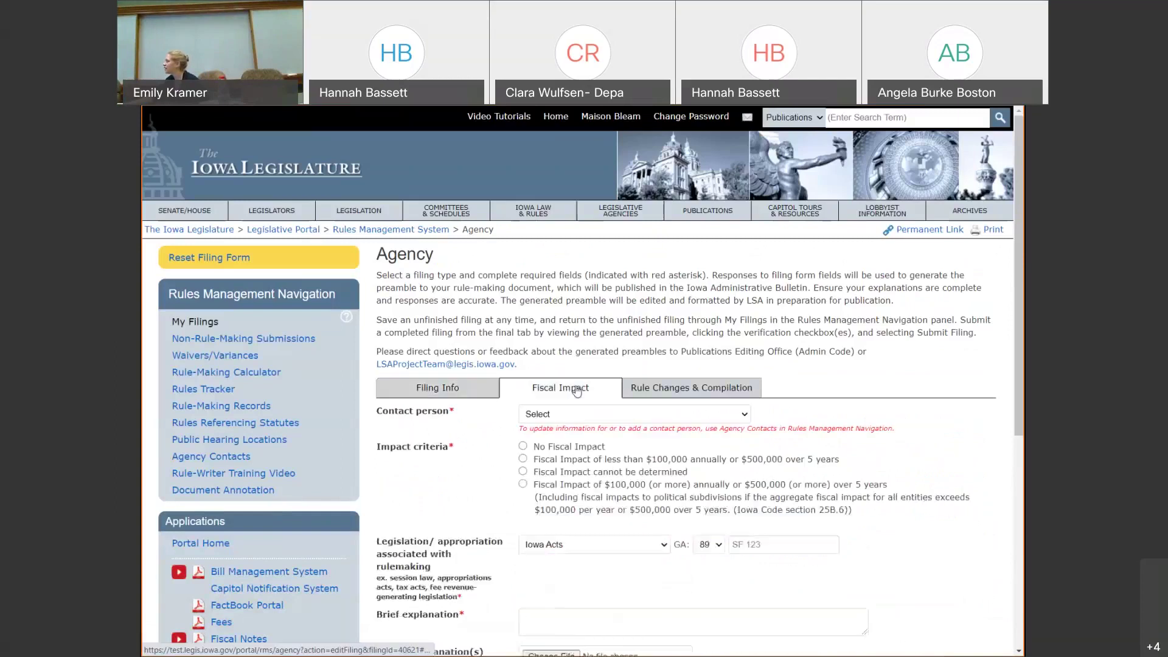
left_click(578, 416)
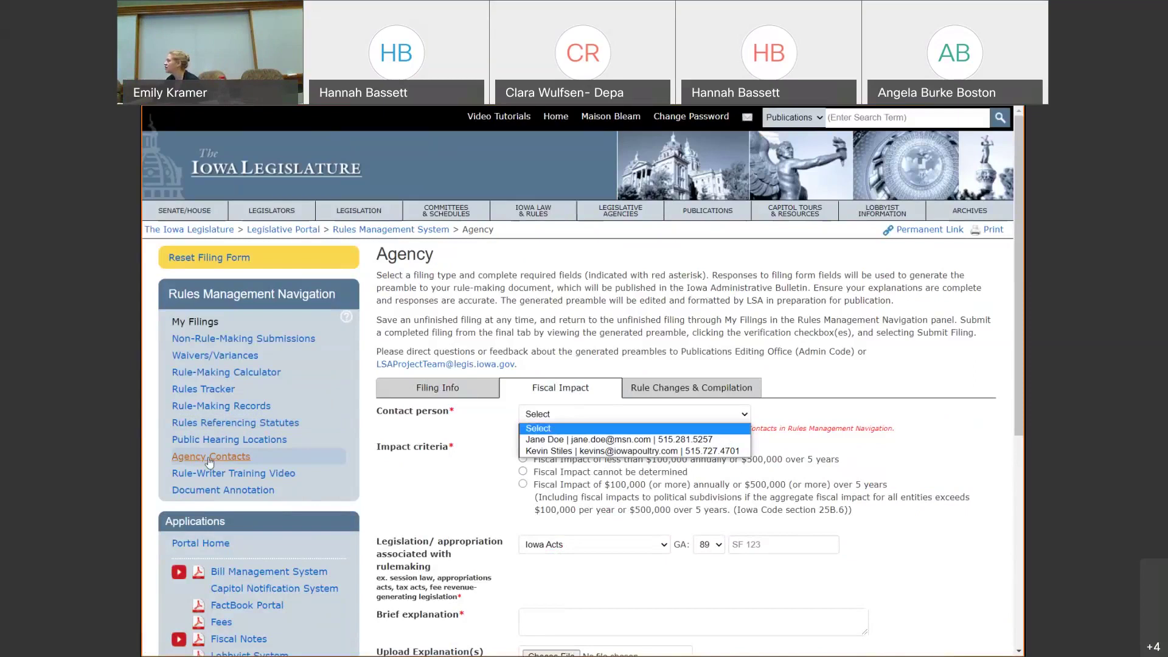
left_click(407, 401)
left_click(408, 402)
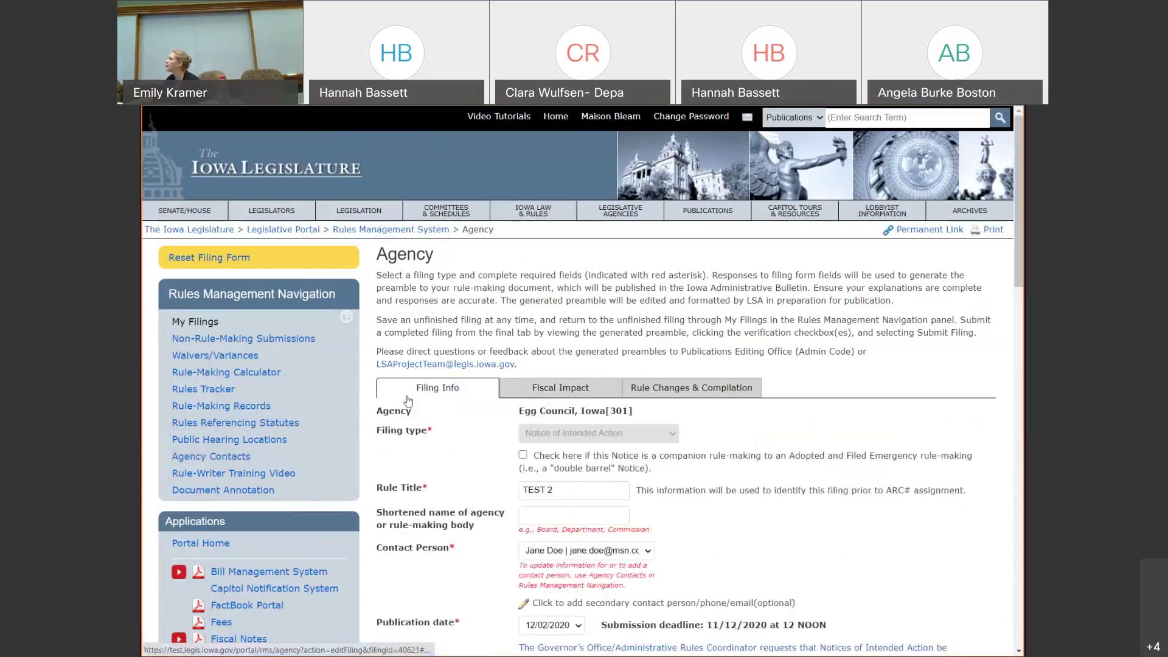
left_click_drag(1019, 201, 1019, 539)
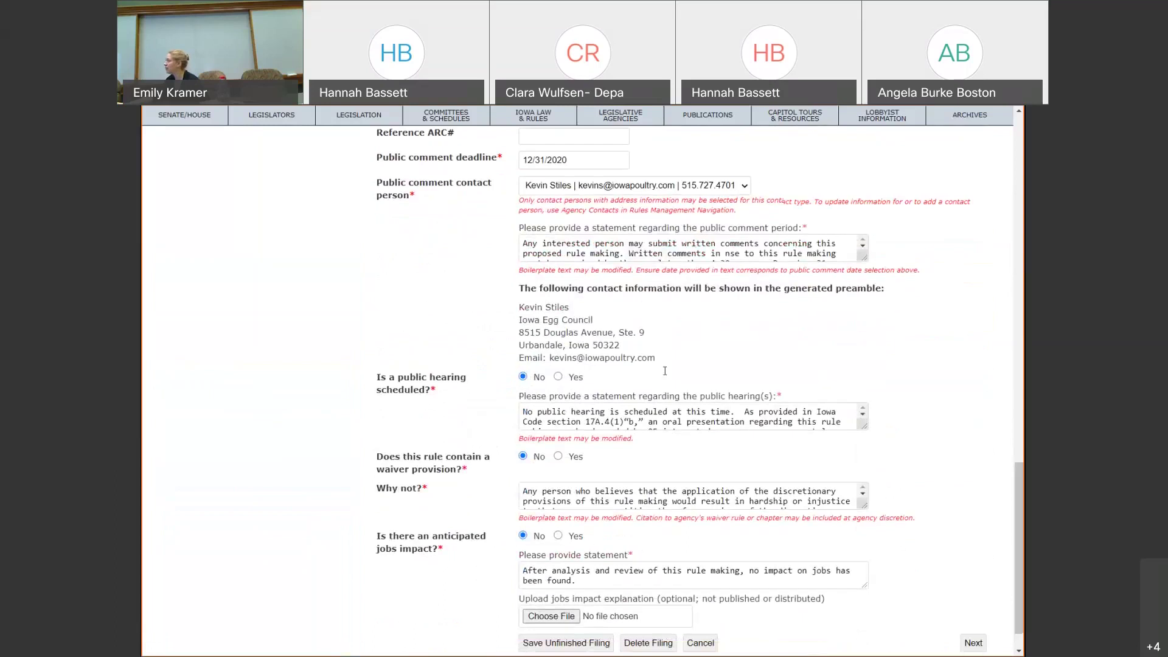
- Answer Yes to a scheduled public hearing, cancelling hearing details since no meeting locations exist
left_click(558, 377)
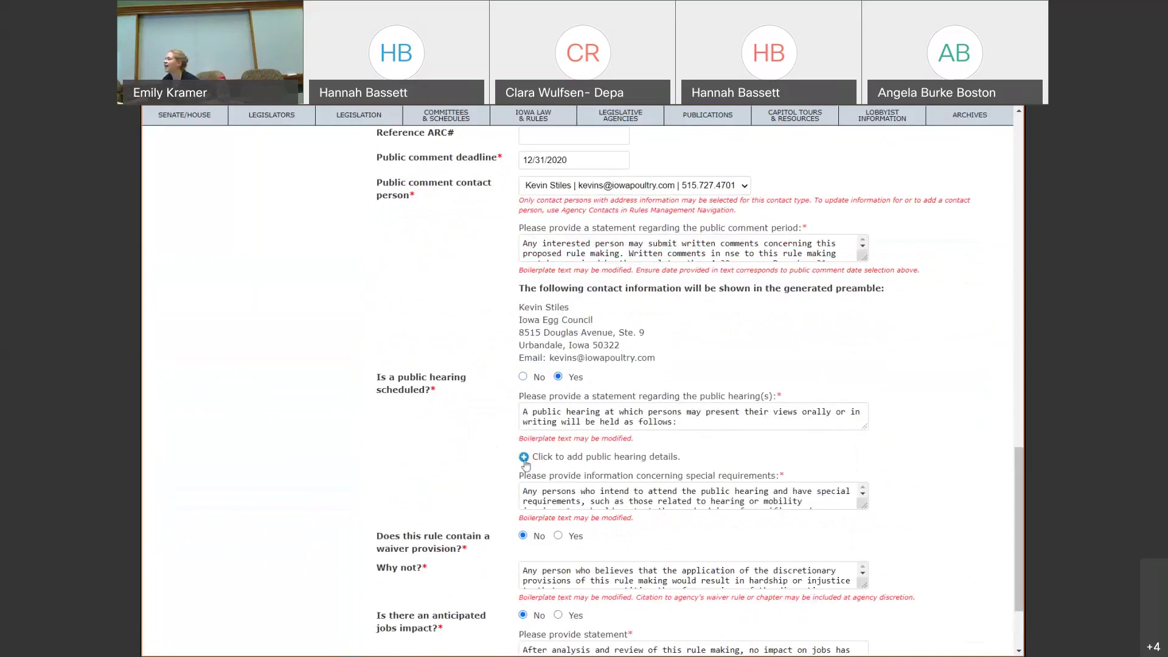
left_click(524, 457)
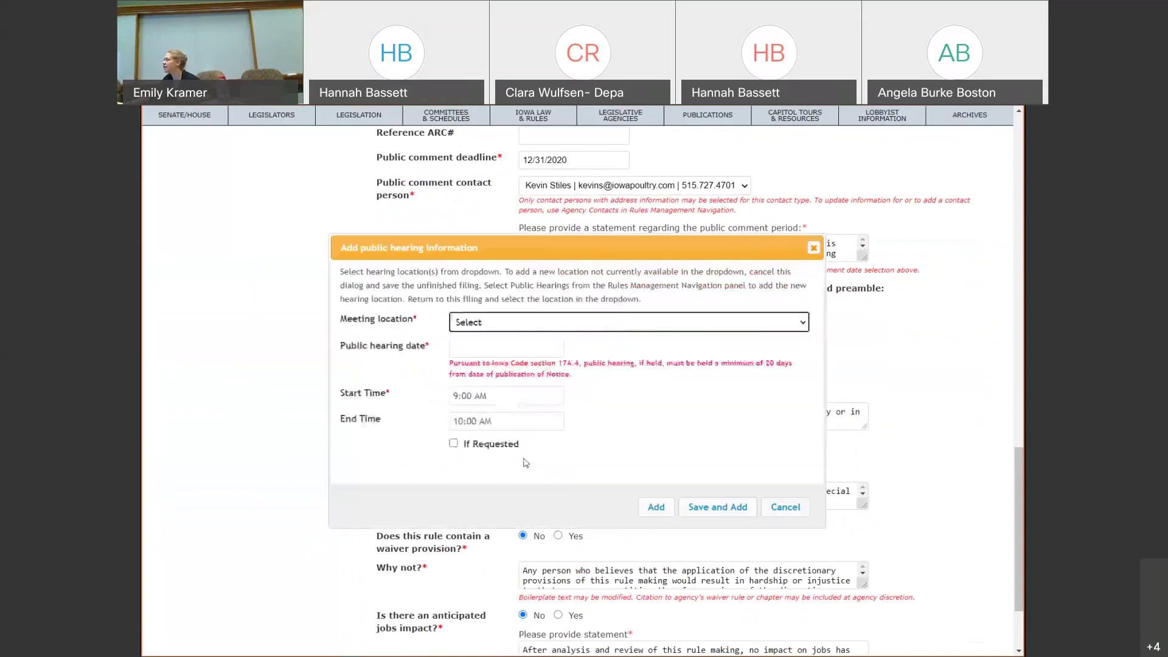
left_click(575, 329)
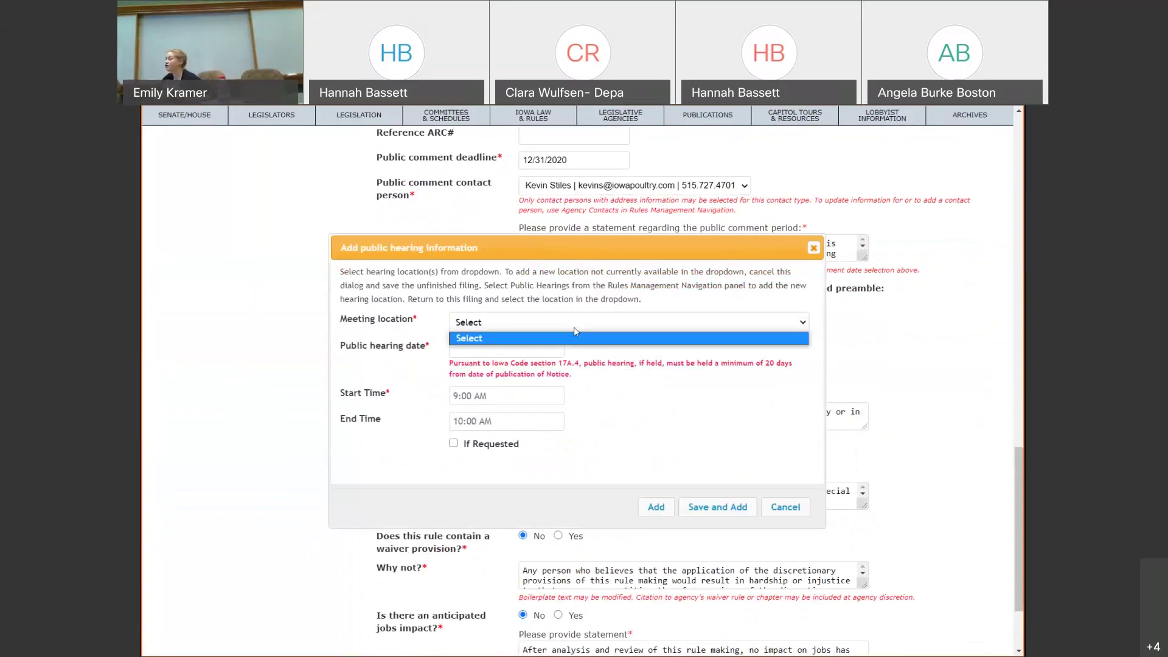
left_click(574, 328)
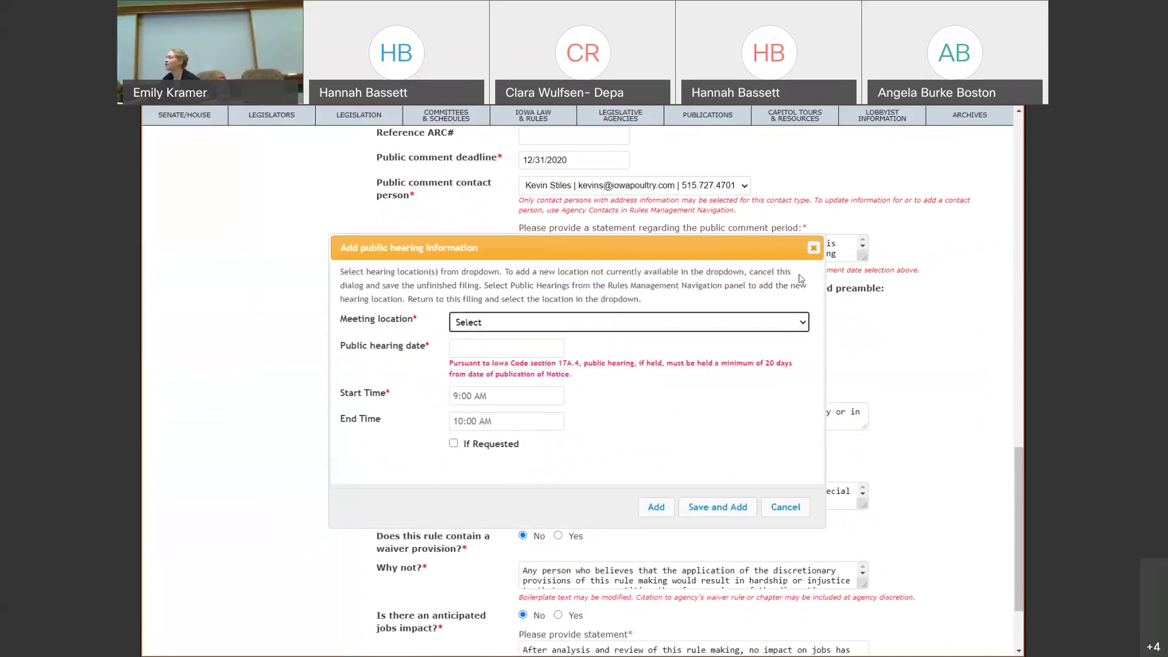
left_click(814, 248)
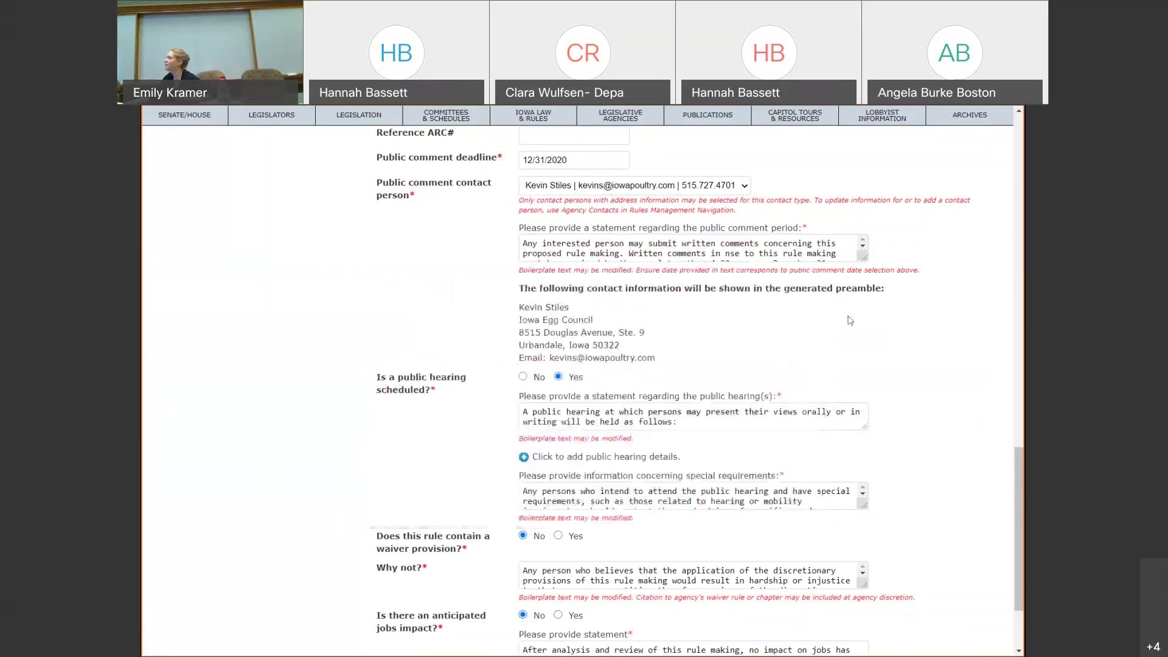
scroll(590, 618, "down", 2)
left_click(590, 608)
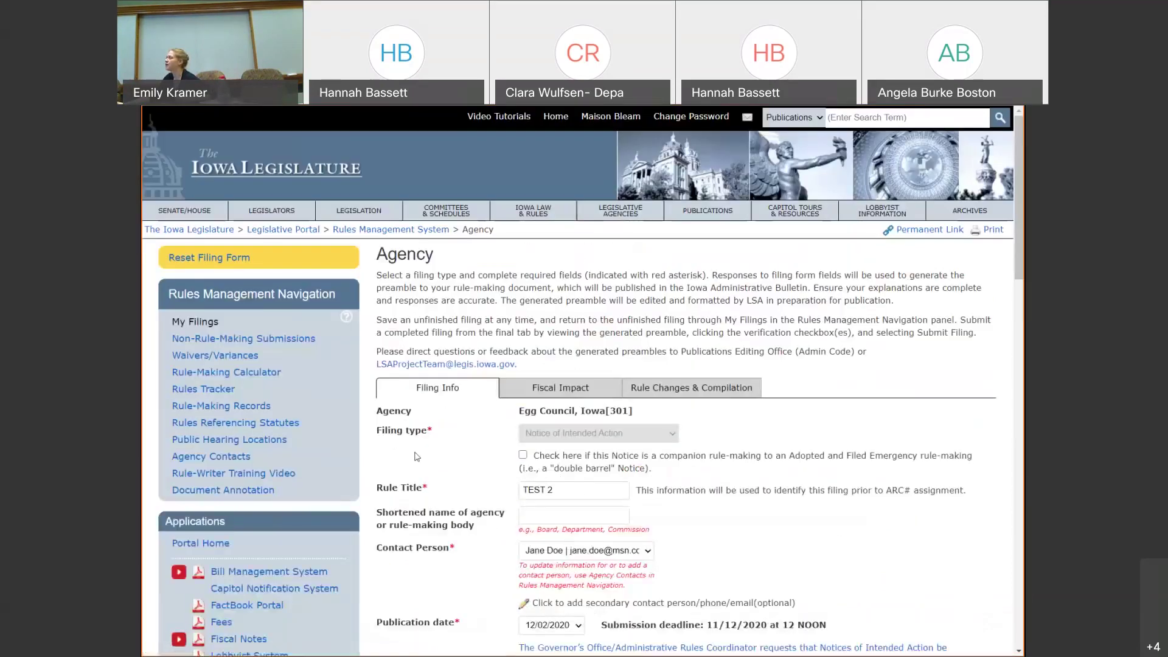
left_click(220, 440)
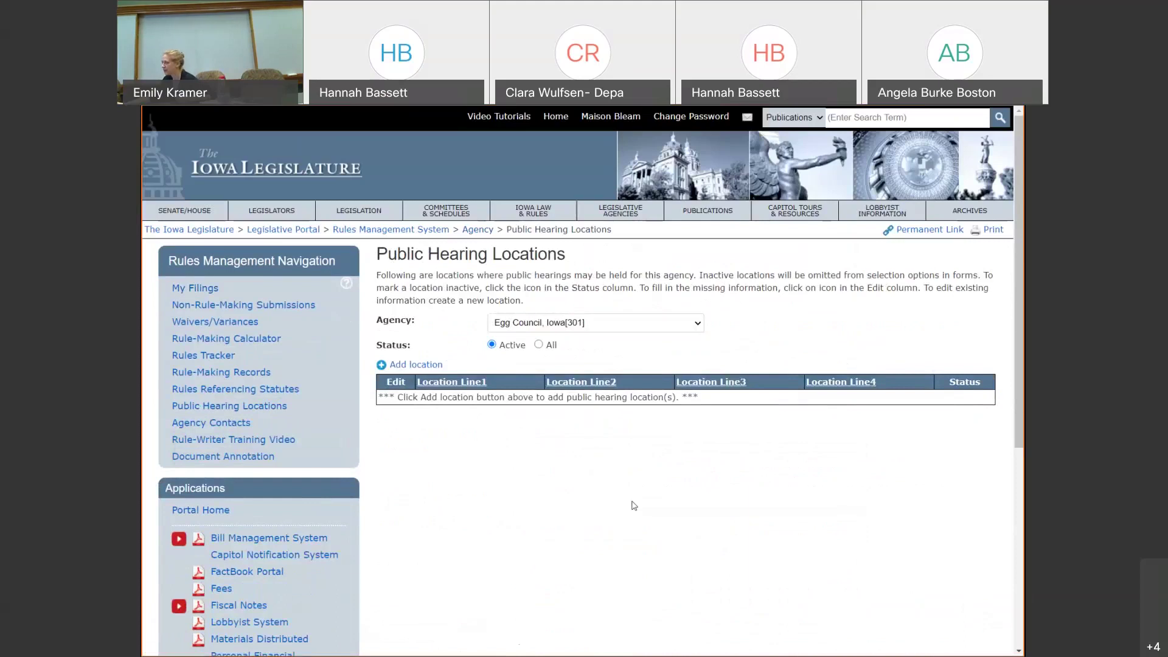
left_click(427, 368)
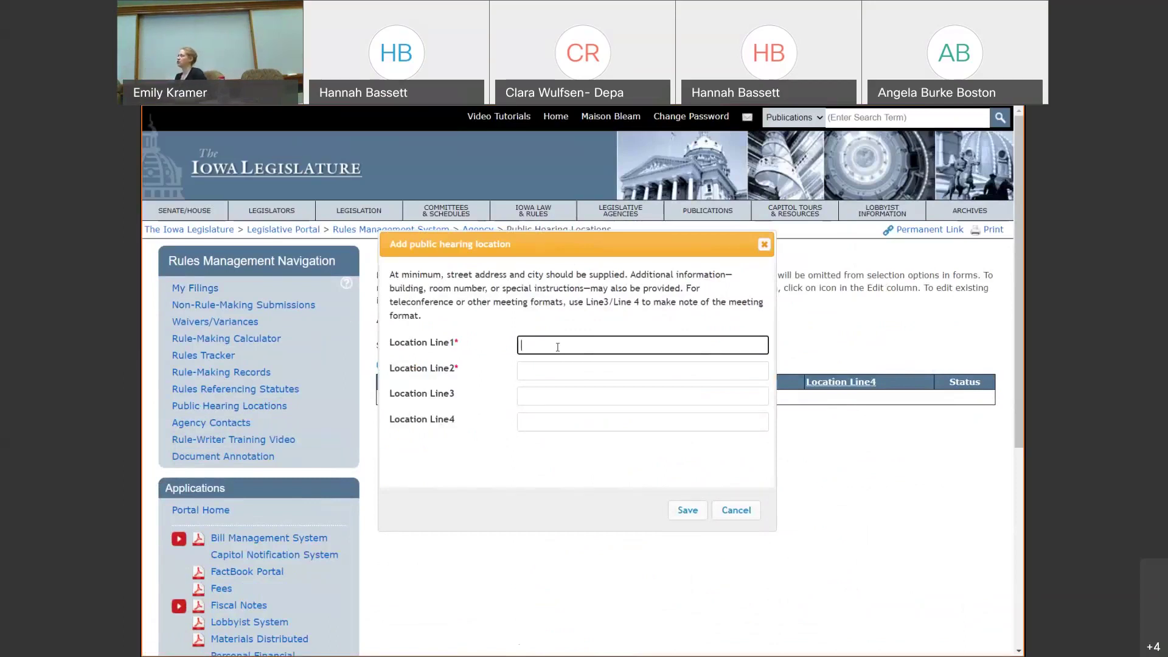
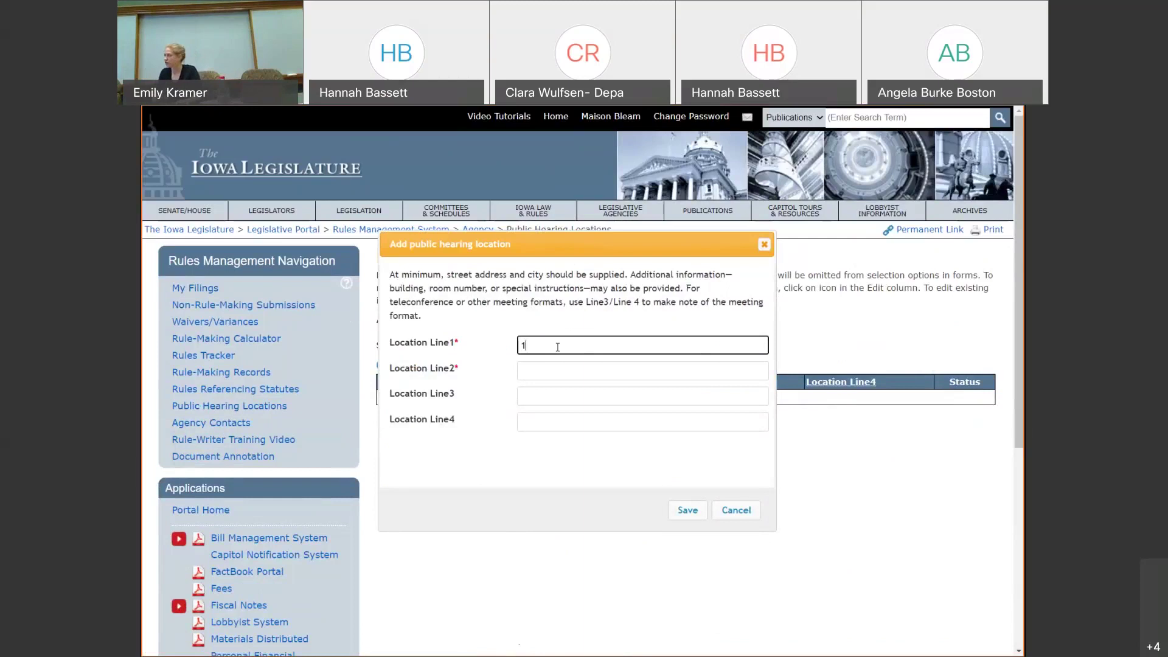
key("Tab")
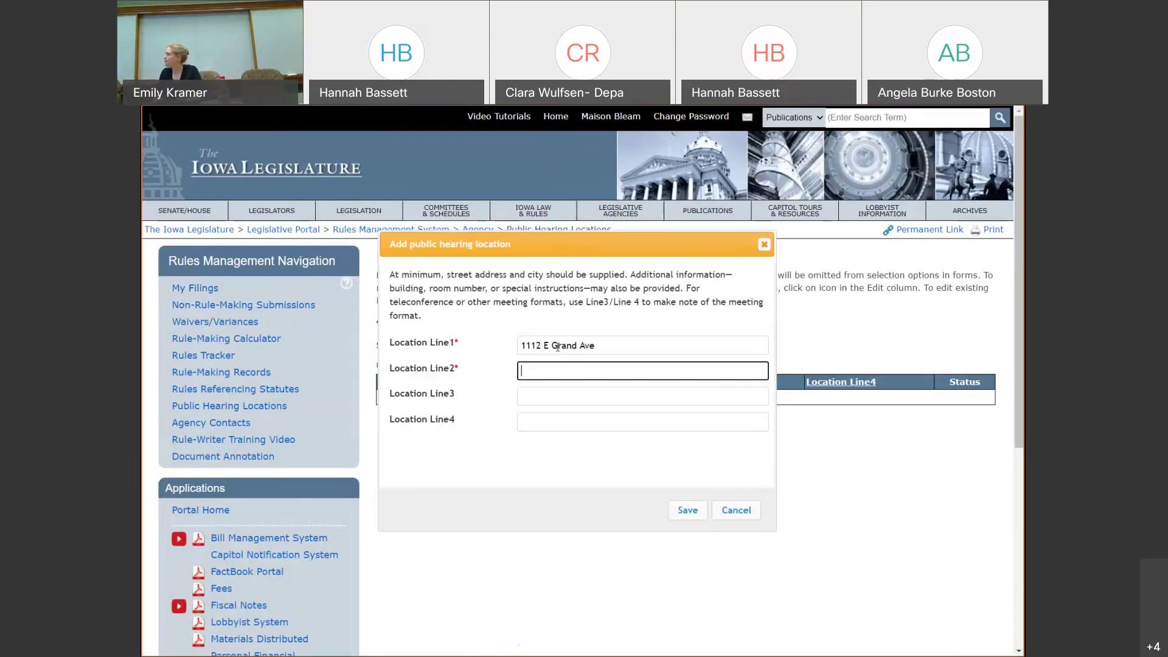
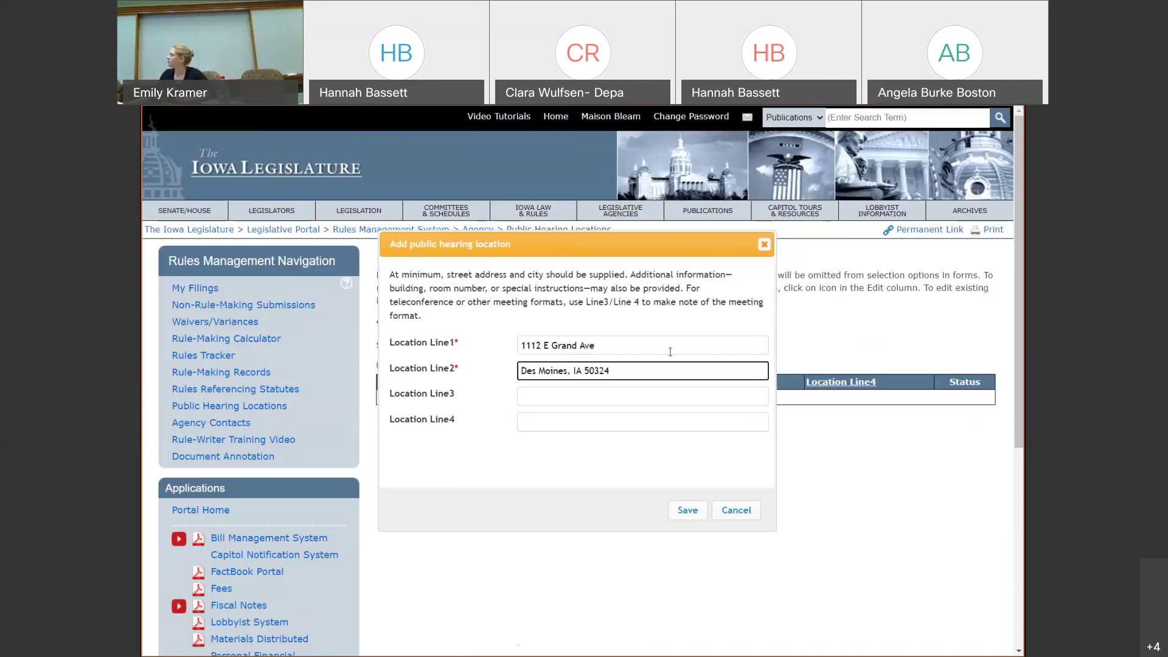
left_click(570, 394)
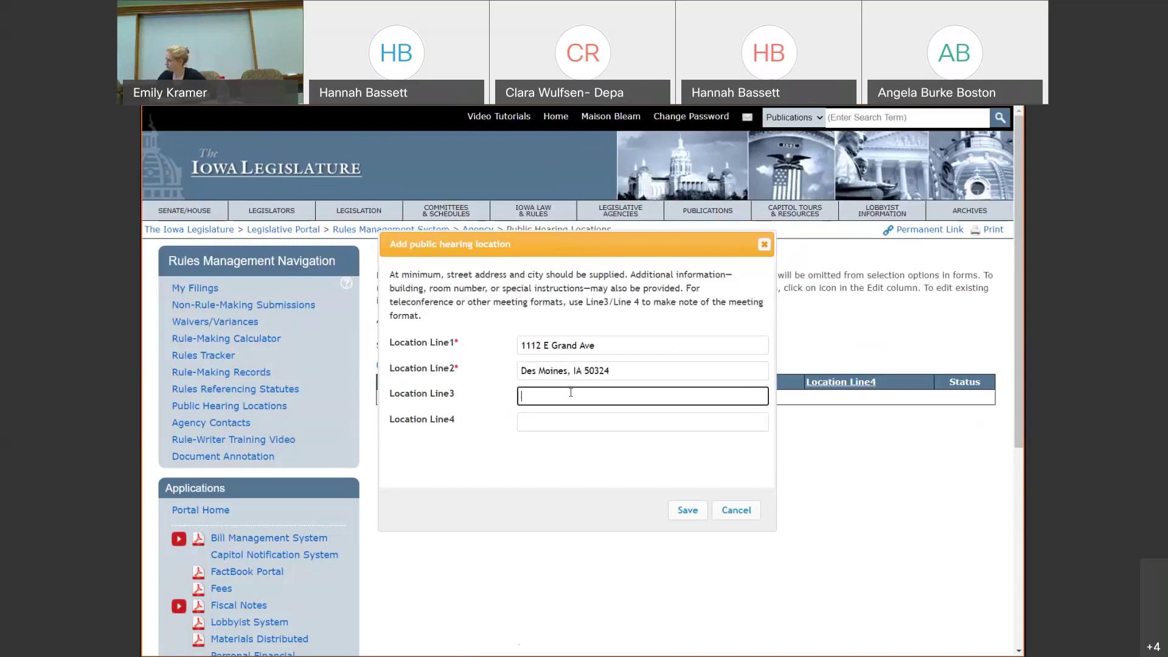
type("Webex")
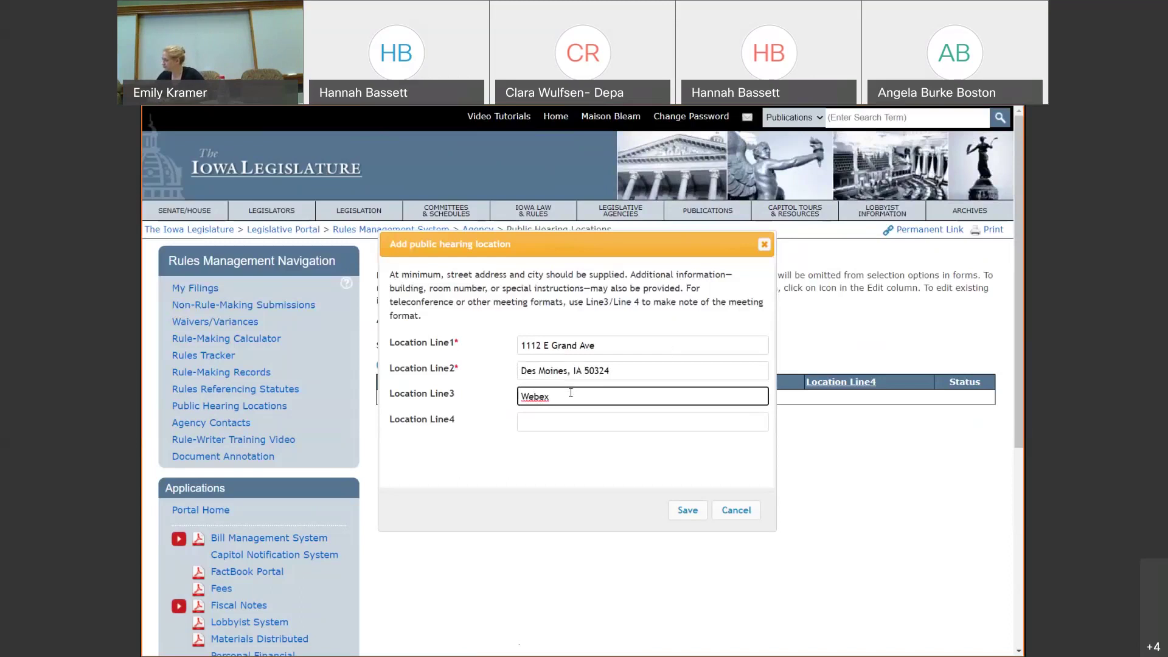
left_click(687, 511)
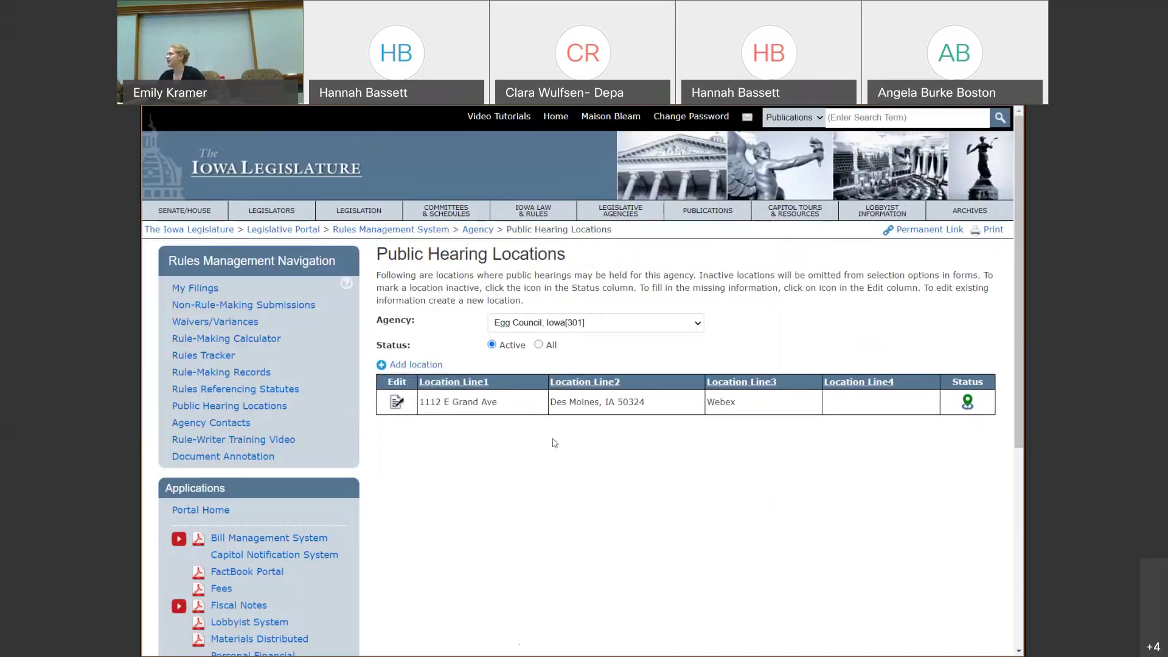
- Glance at the new location, then return to My Filings and show TEST 2's actions
left_click(396, 403)
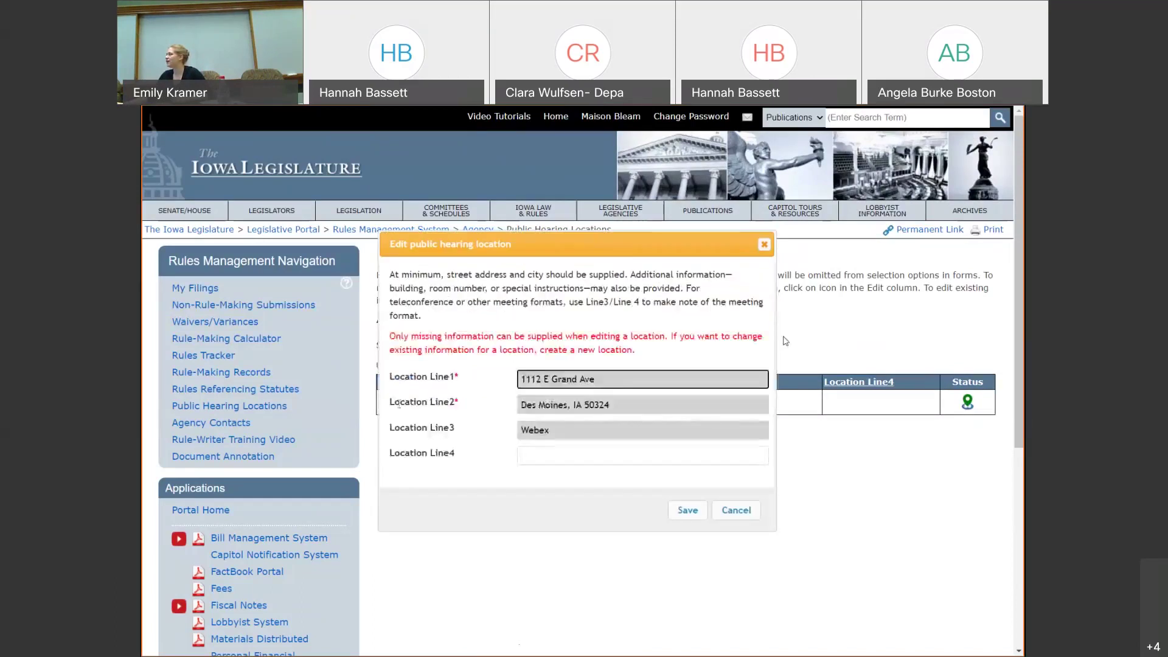
left_click(764, 245)
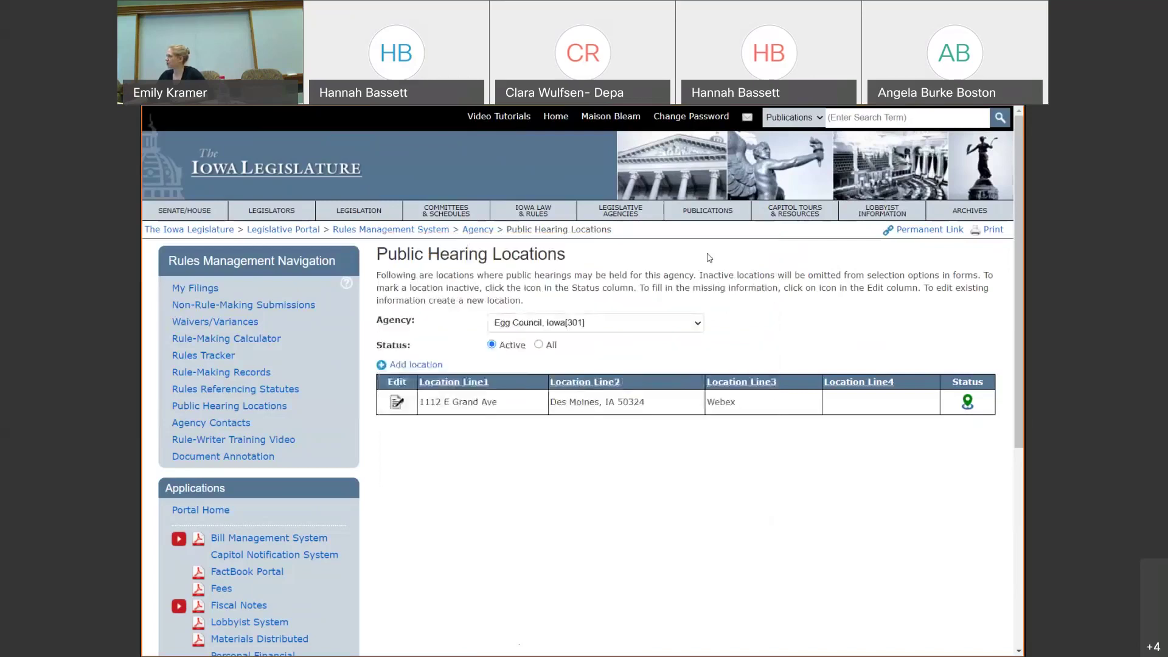
left_click(196, 288)
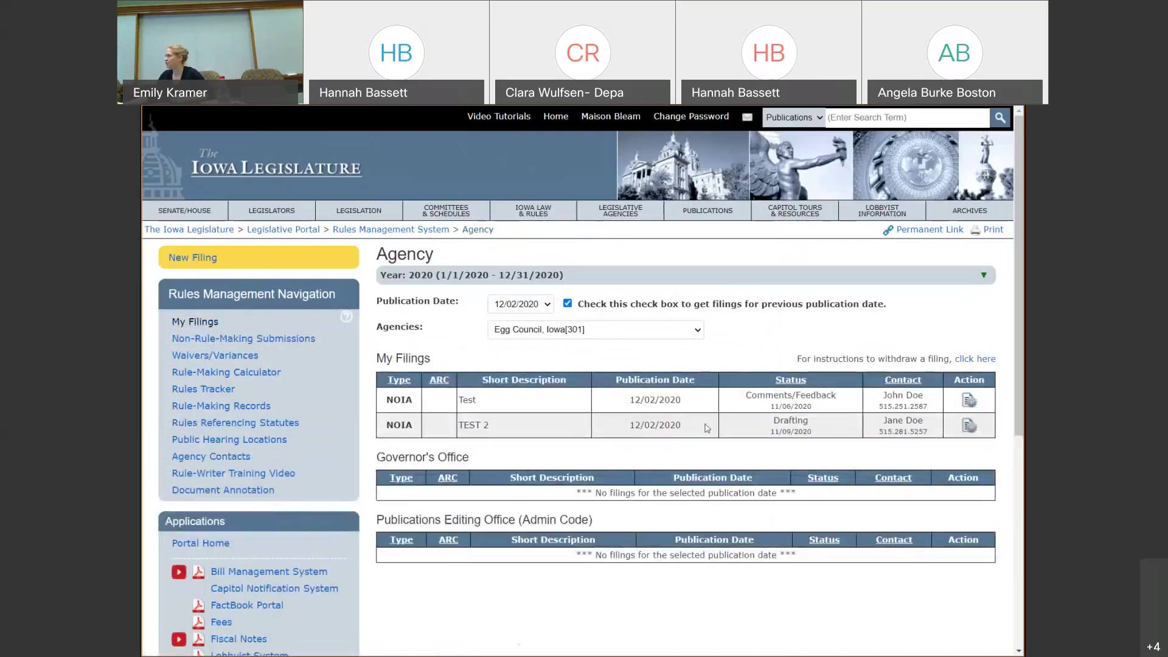
left_click(969, 425)
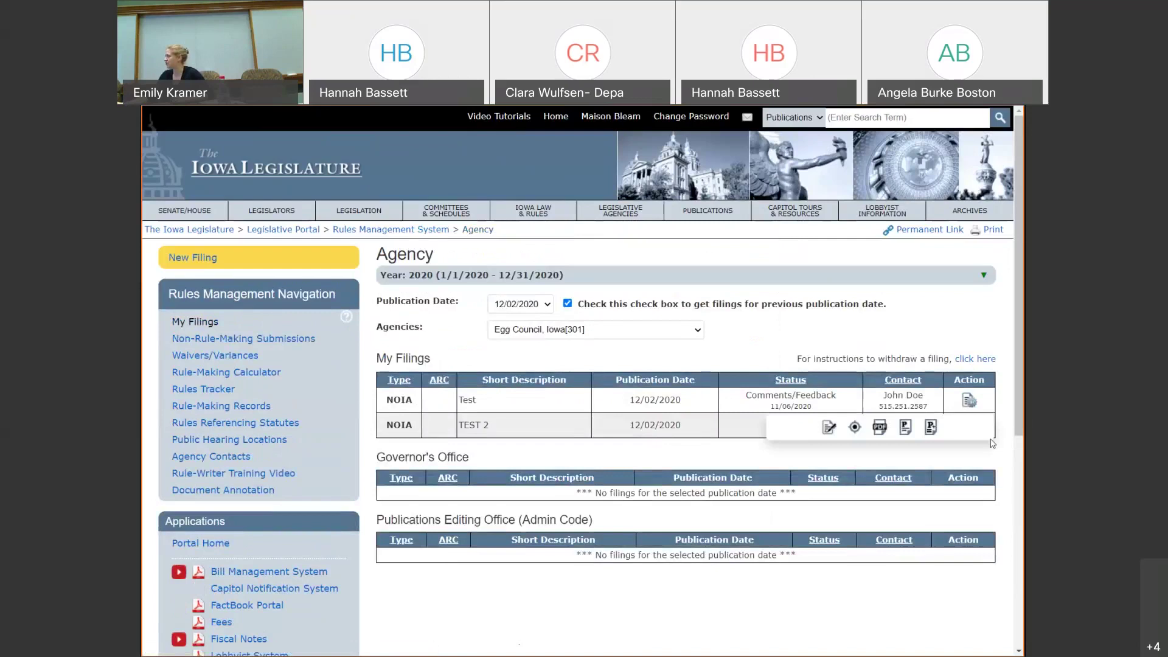
left_click(829, 427)
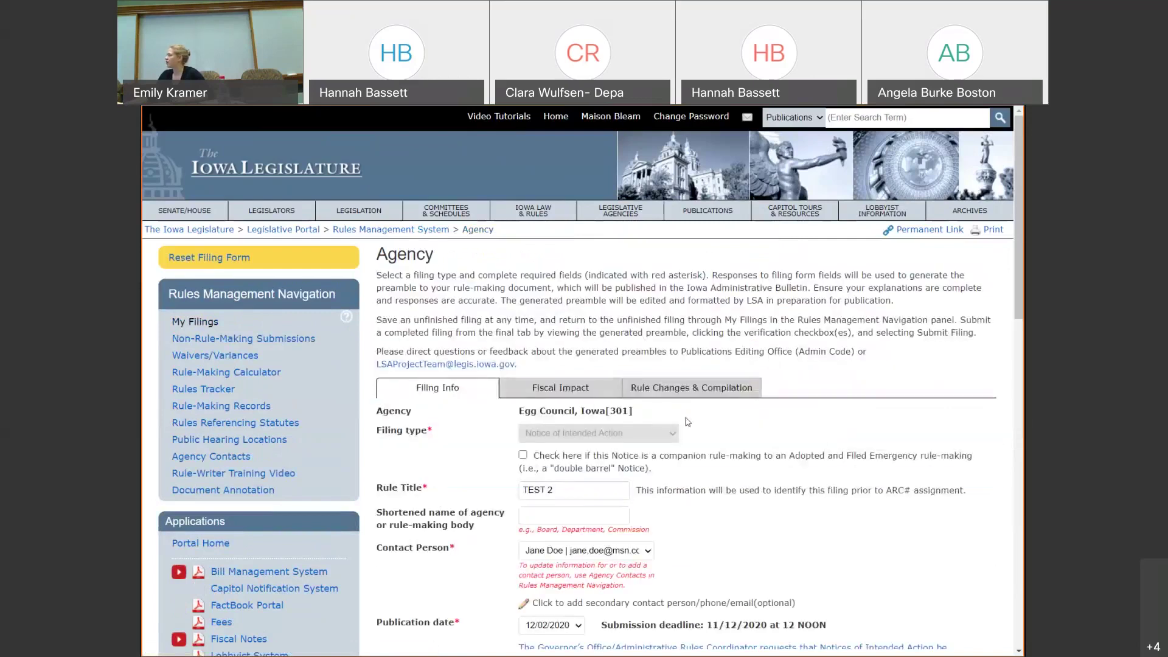
scroll(687, 424, "down", 12)
scroll(687, 424, "down", 8)
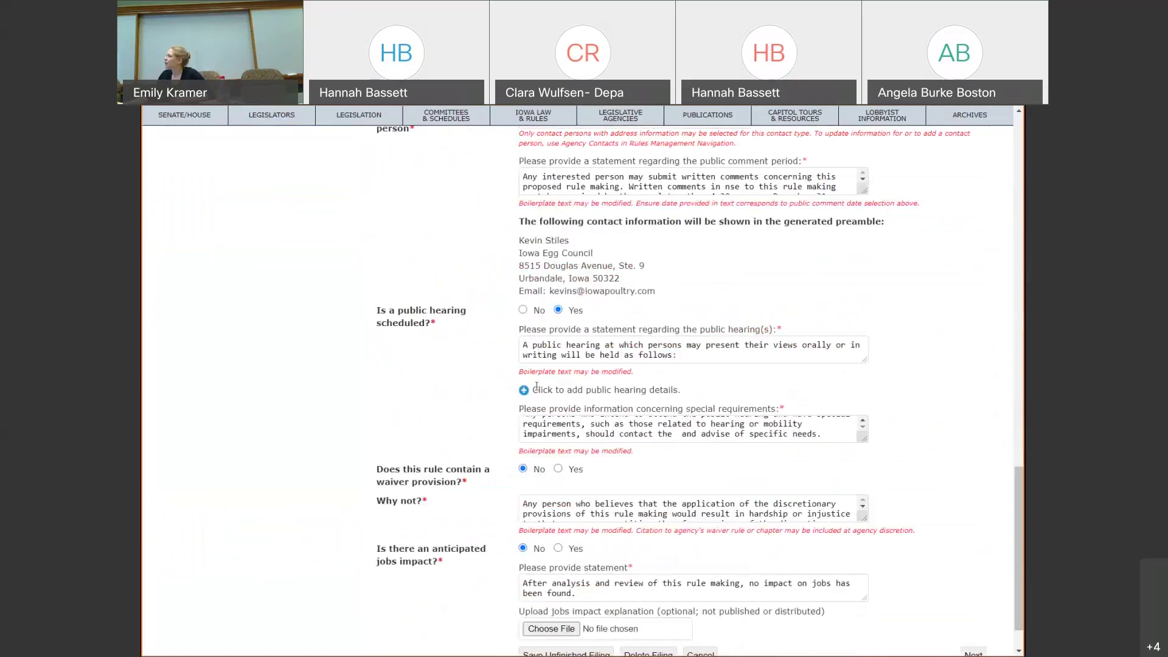
left_click(523, 392)
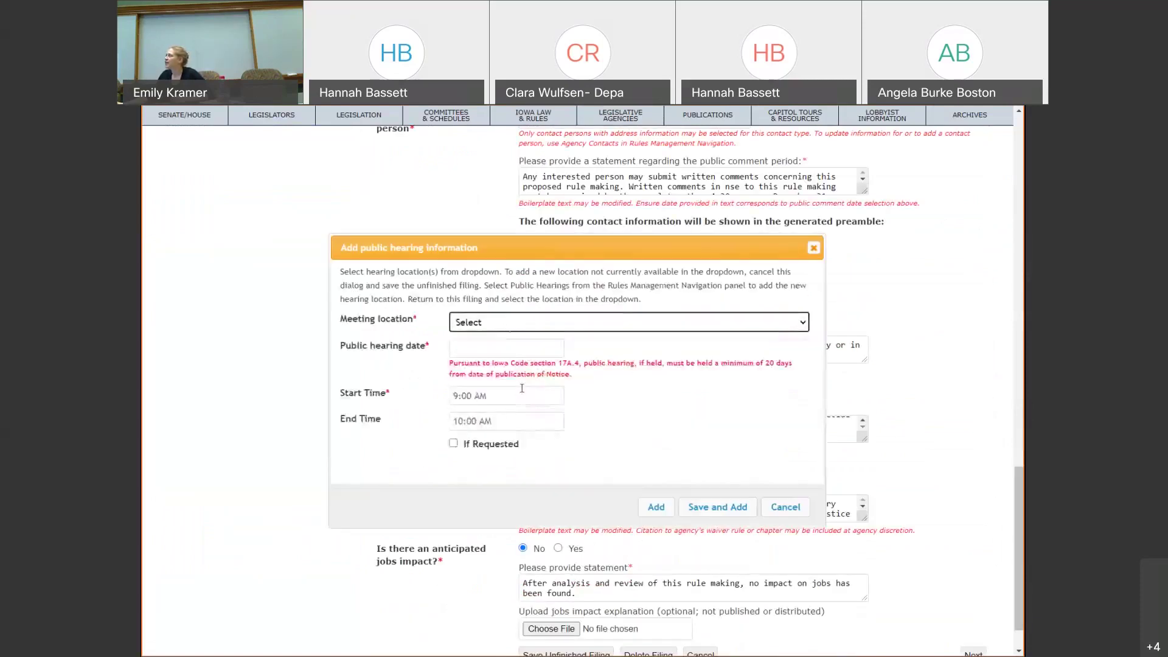
left_click(507, 324)
left_click(508, 350)
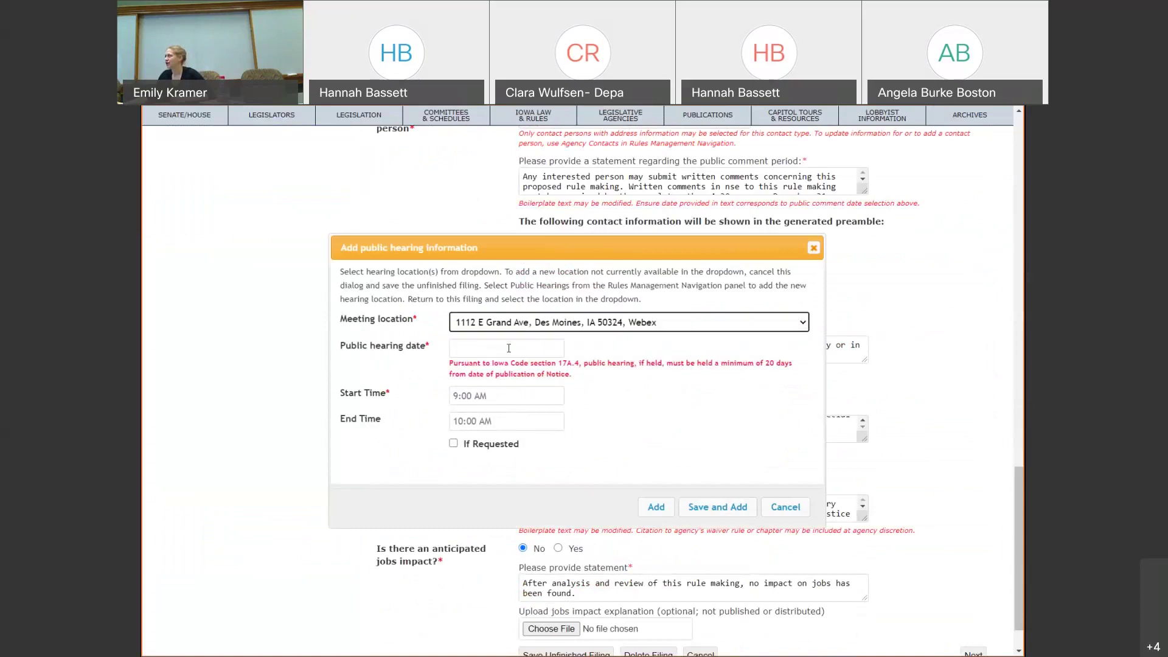
left_click(509, 348)
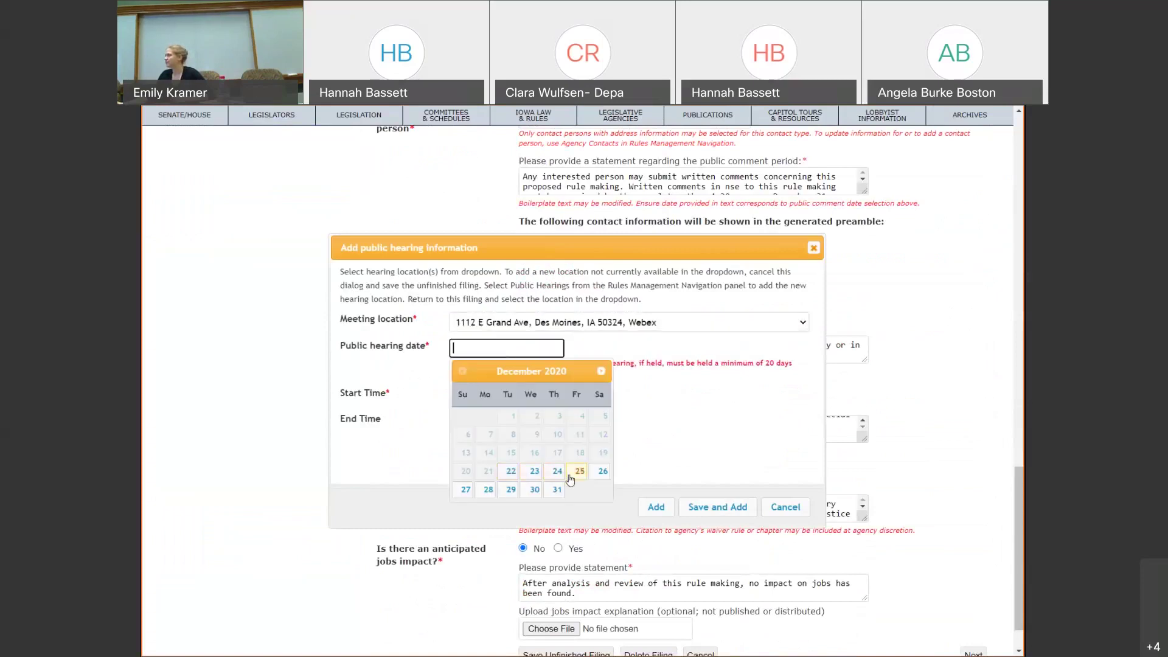
left_click(579, 473)
- Set the hearing start time to 12:00 PM, leaving the end time empty
left_click(469, 396)
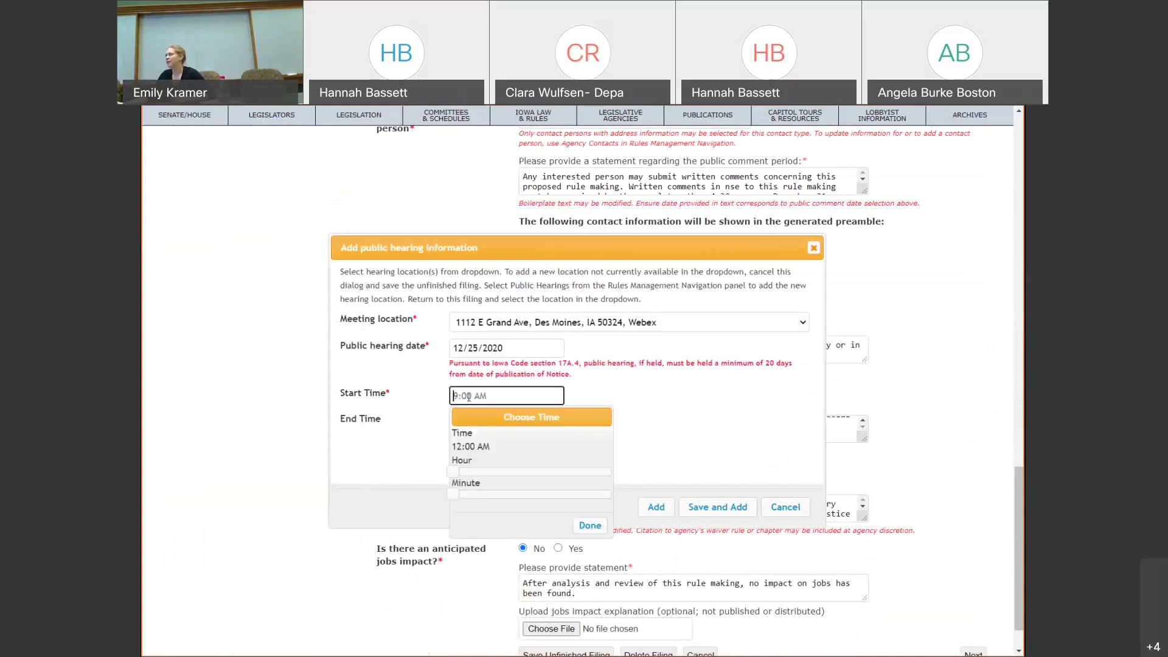
left_click(458, 473)
left_click_drag(461, 477, 543, 498)
left_click(572, 527)
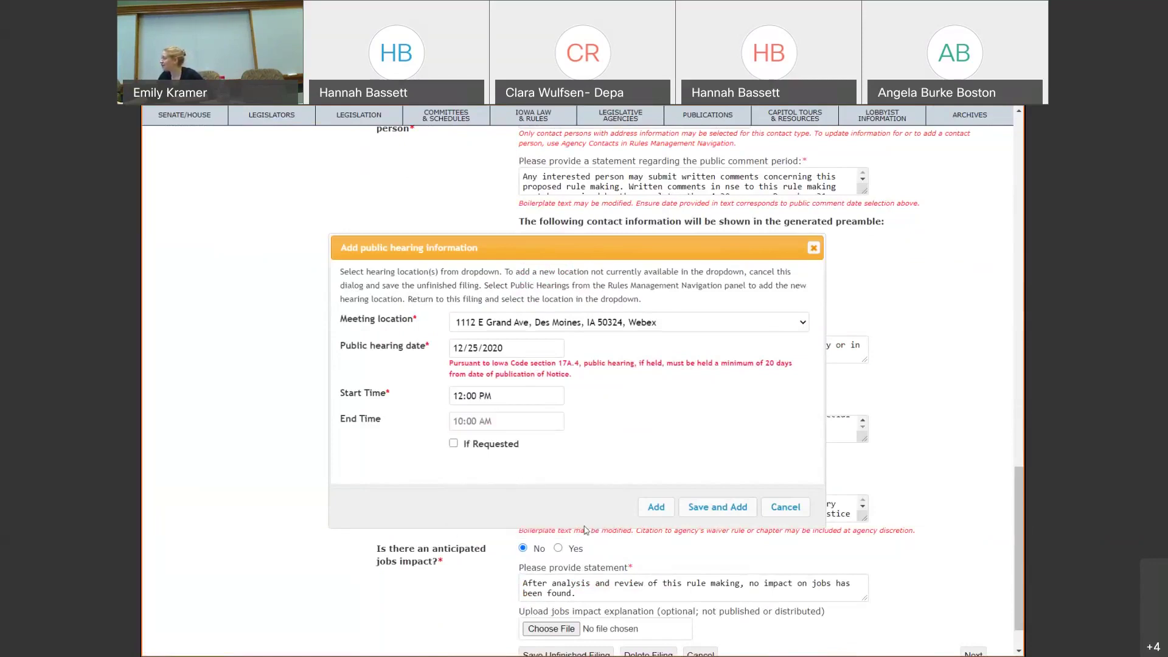
left_click(494, 425)
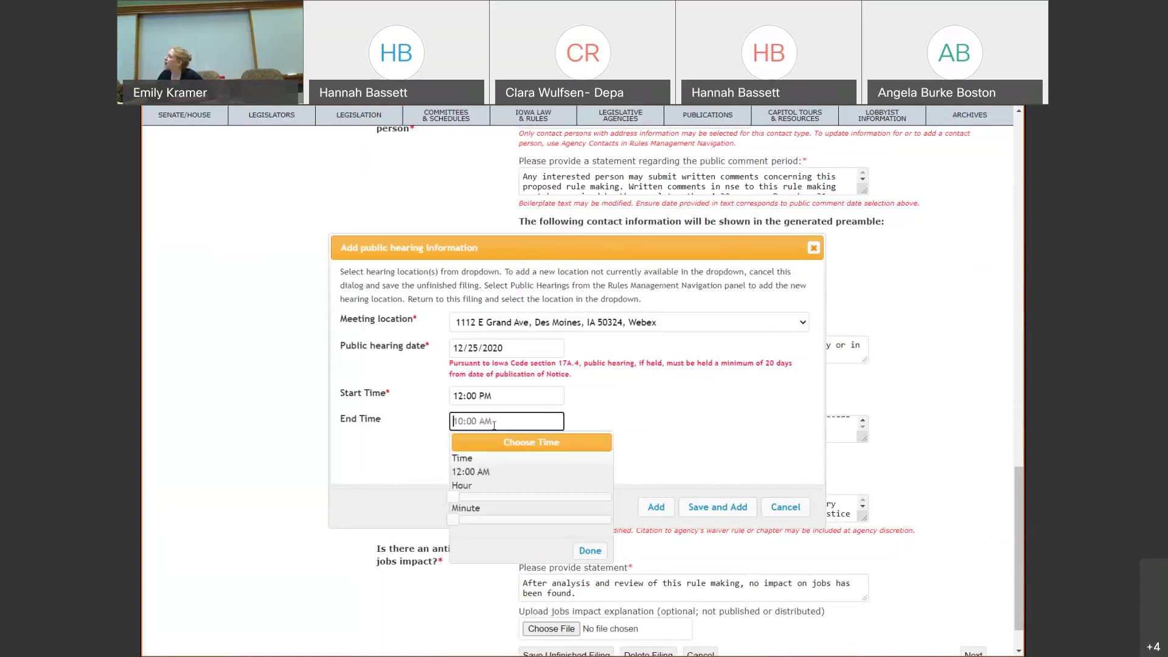
left_click(694, 394)
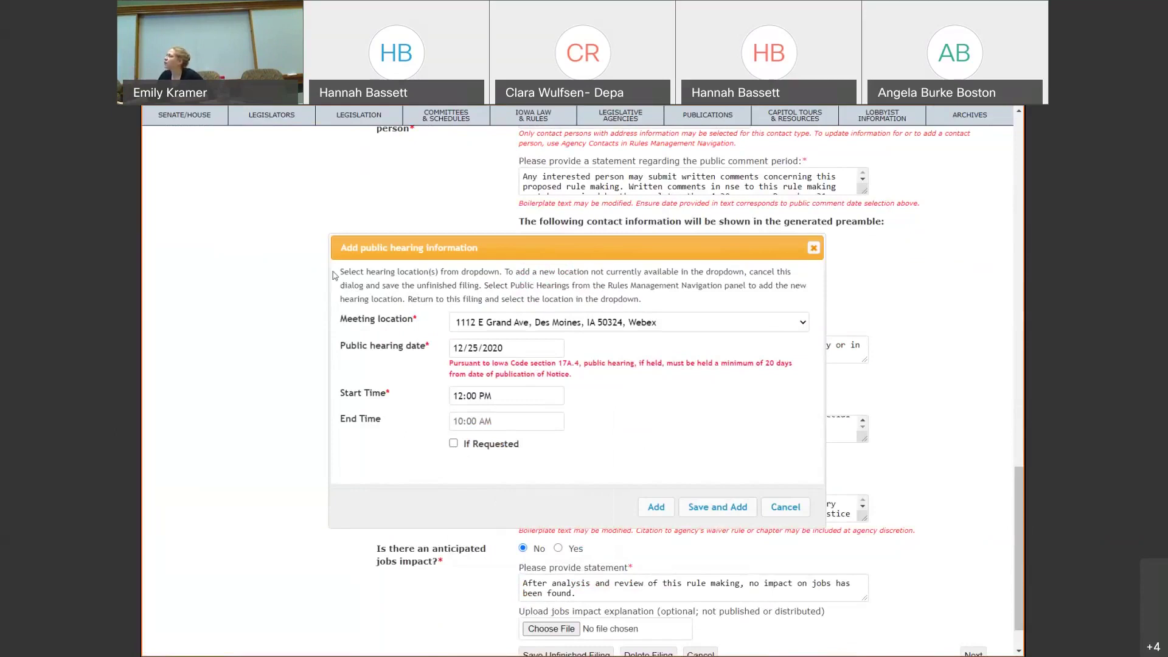
- Add the hearing to the filing and continue to the Fiscal Impact tab
left_click_drag(335, 274, 671, 310)
left_click(671, 310)
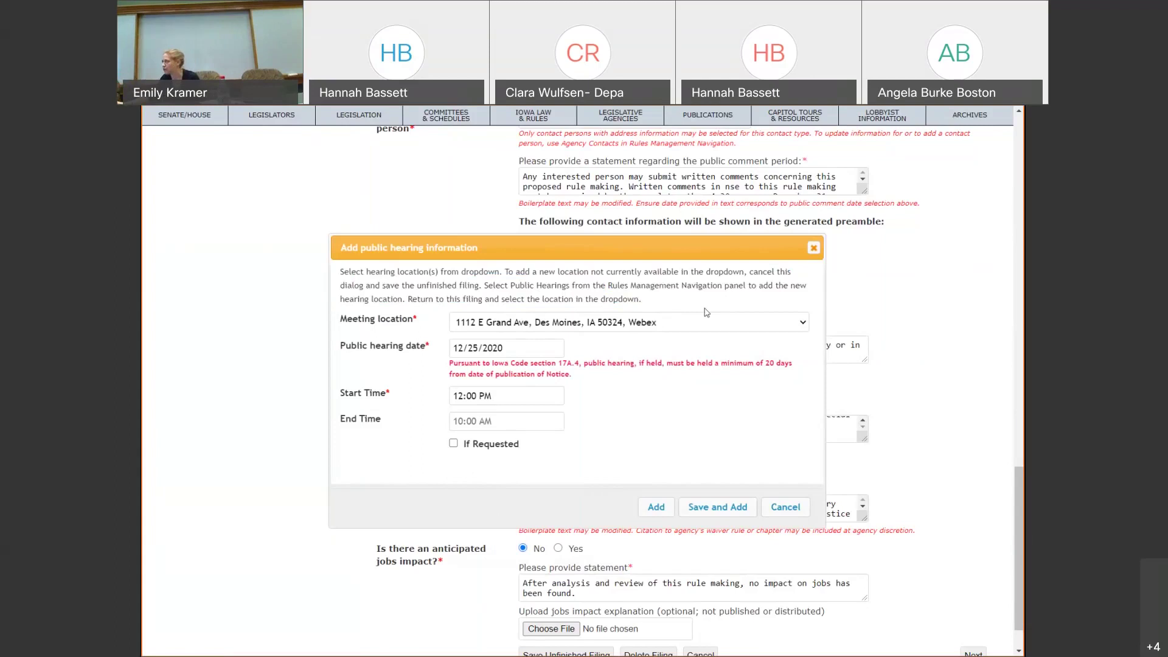
left_click(668, 517)
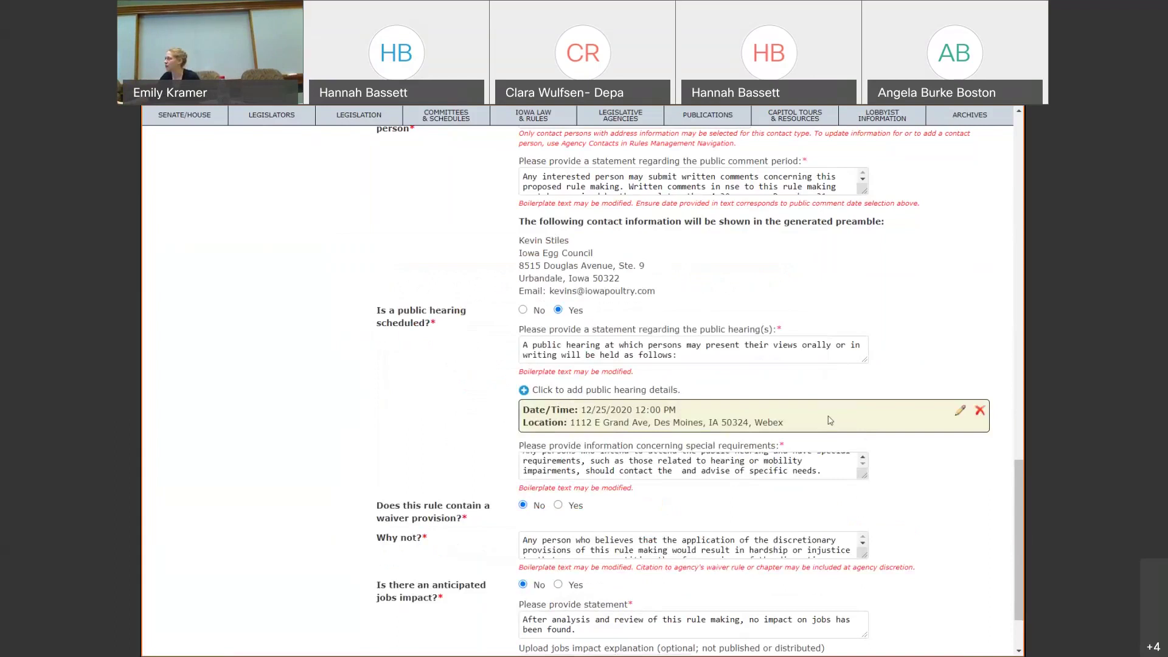
scroll(888, 437, "down", 2)
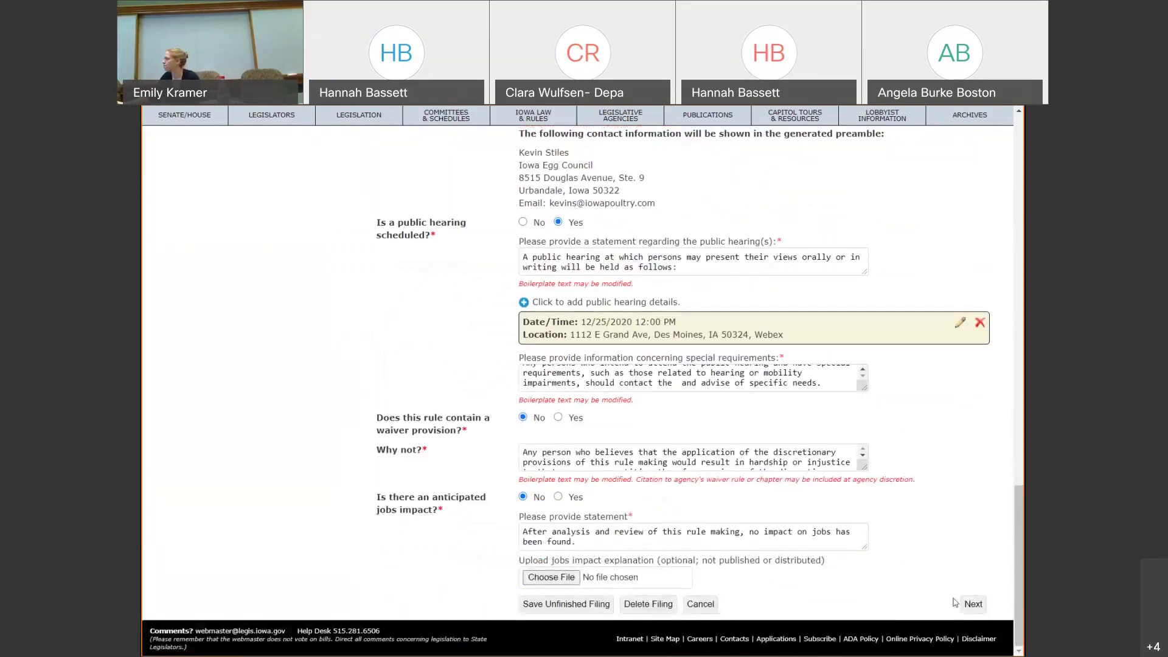
left_click(973, 605)
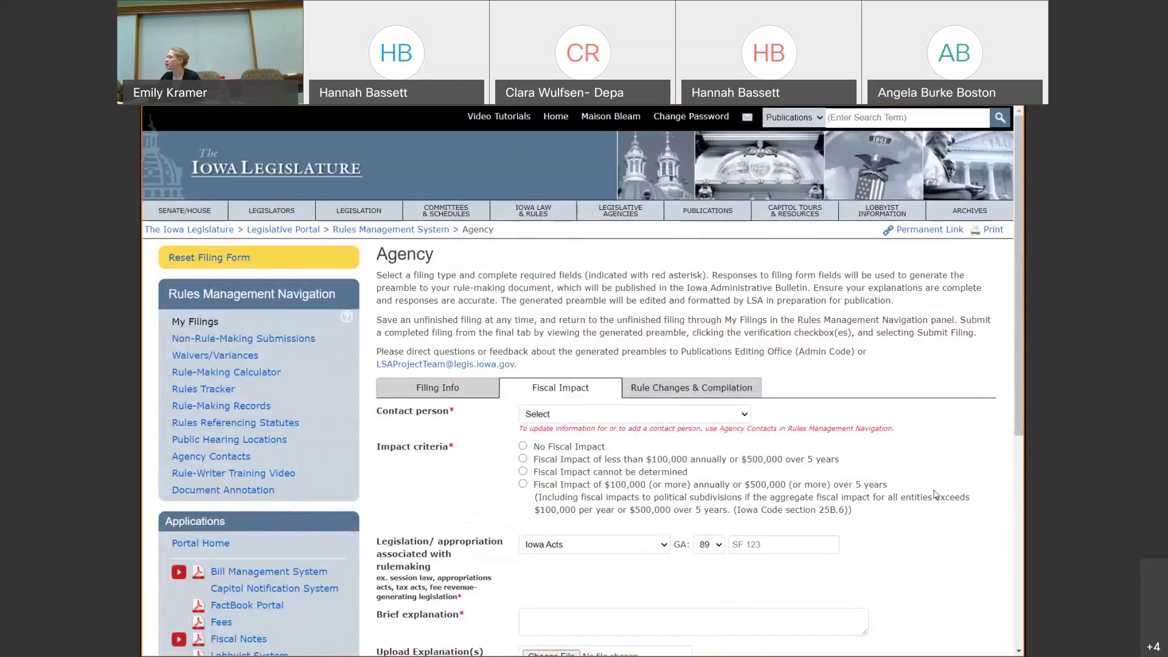
- Assign the first listed agency contact person to the fiscal impact section
scroll(907, 456, "down", 3)
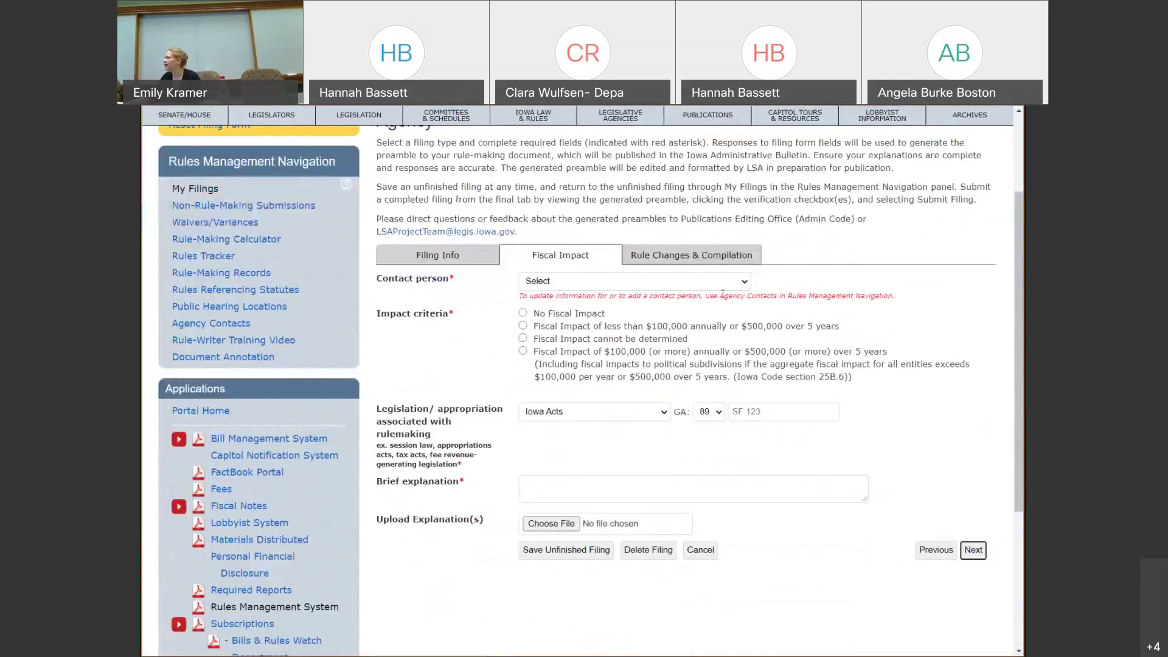
left_click(731, 285)
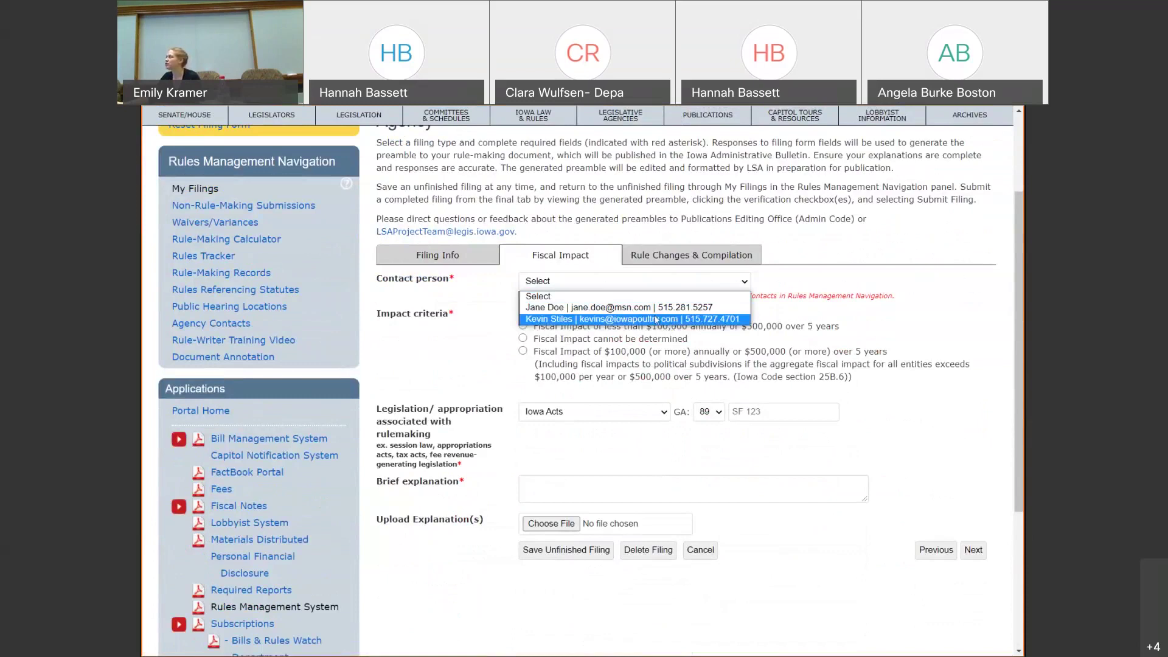
left_click(657, 307)
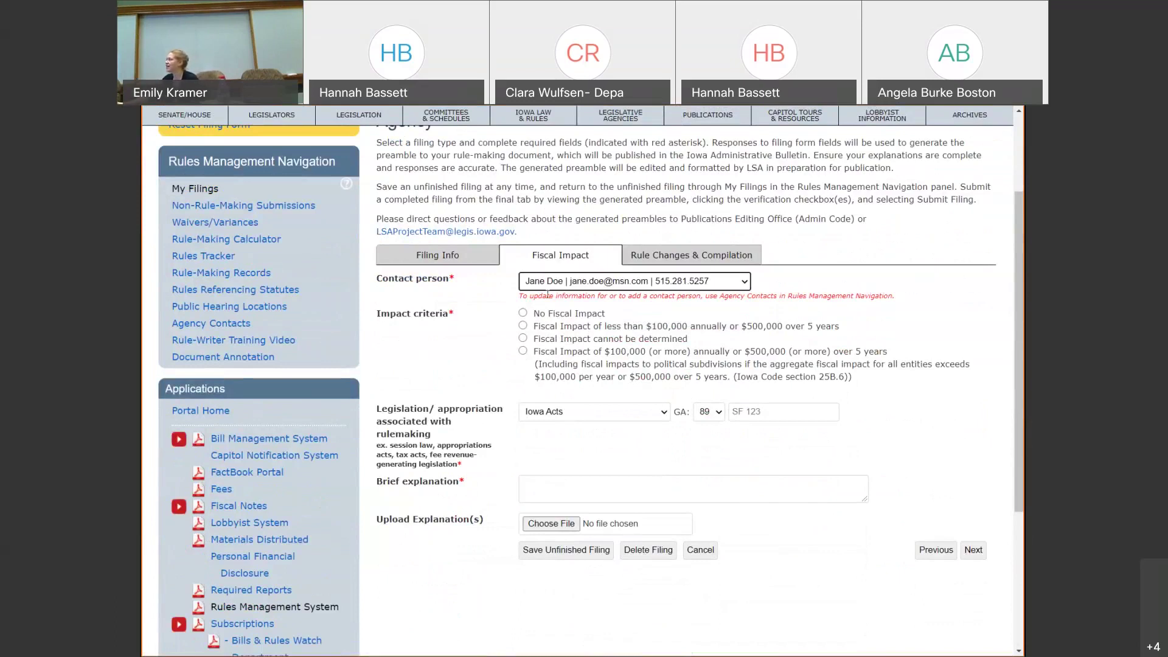
- Compare each Impact criteria option, then settle on No Fiscal Impact
left_click(523, 313)
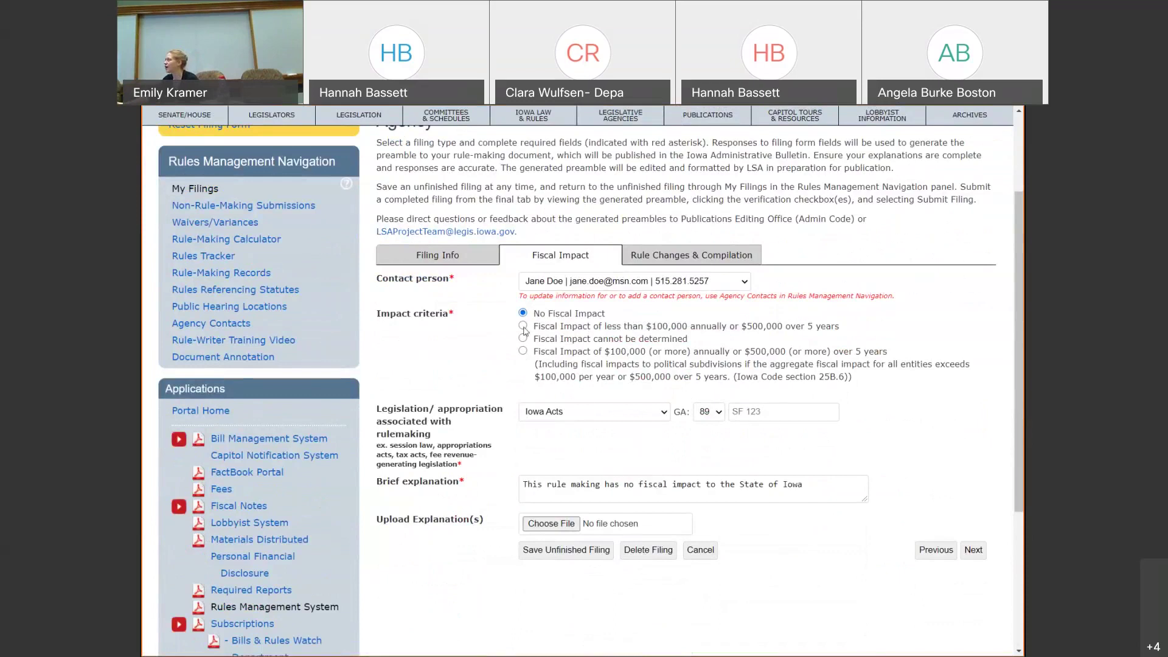
left_click(523, 326)
left_click(523, 338)
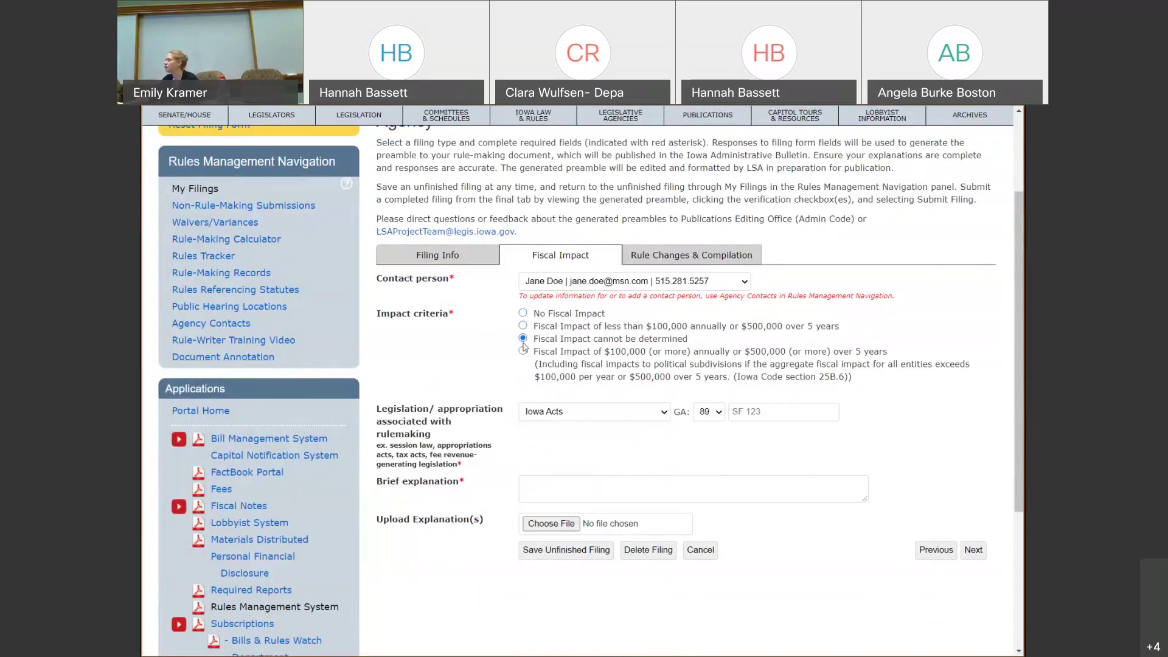
left_click(524, 350)
triple_click(523, 314)
left_click(523, 314)
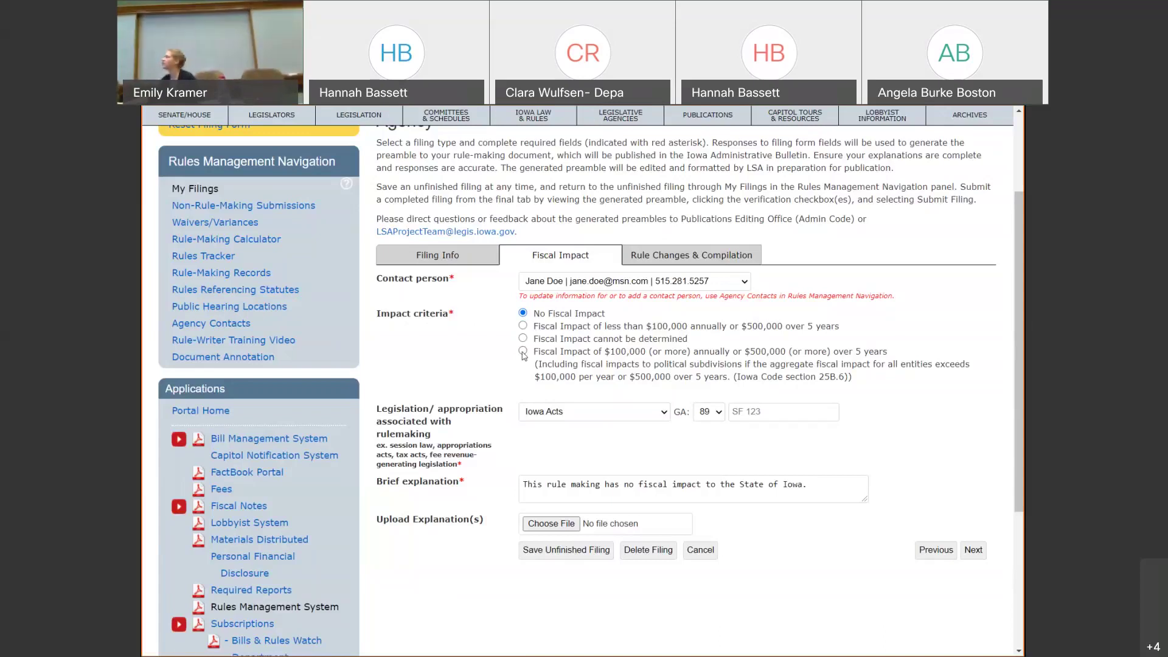
left_click(523, 353)
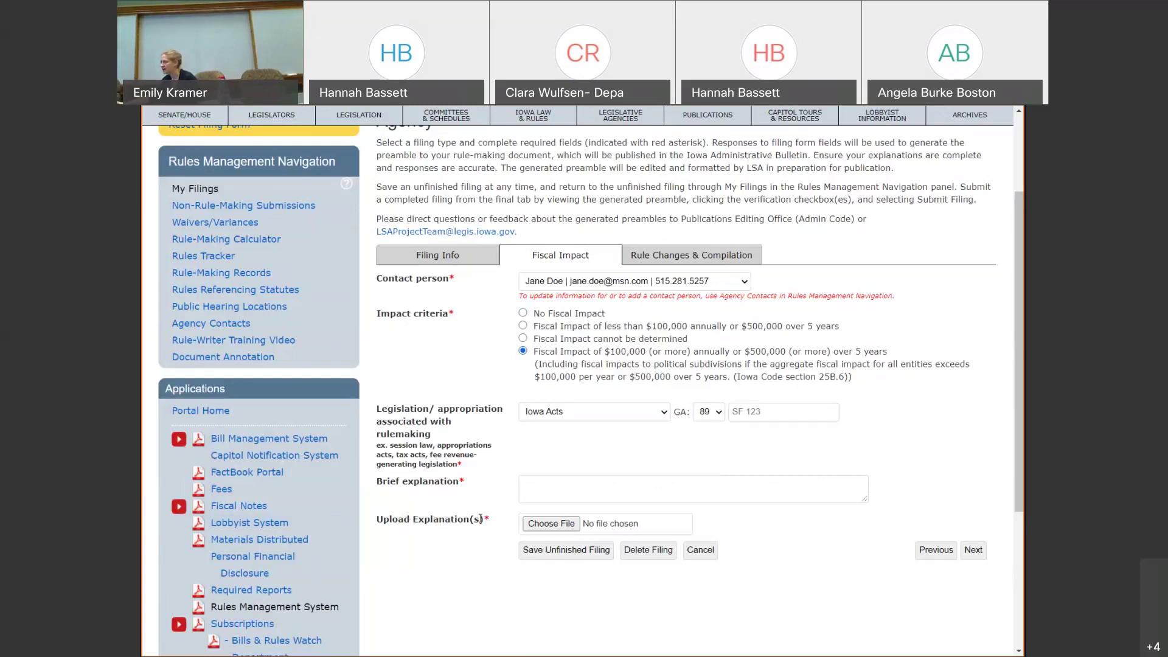
left_click_drag(480, 519, 486, 519)
left_click(523, 338)
left_click(523, 327)
left_click(523, 314)
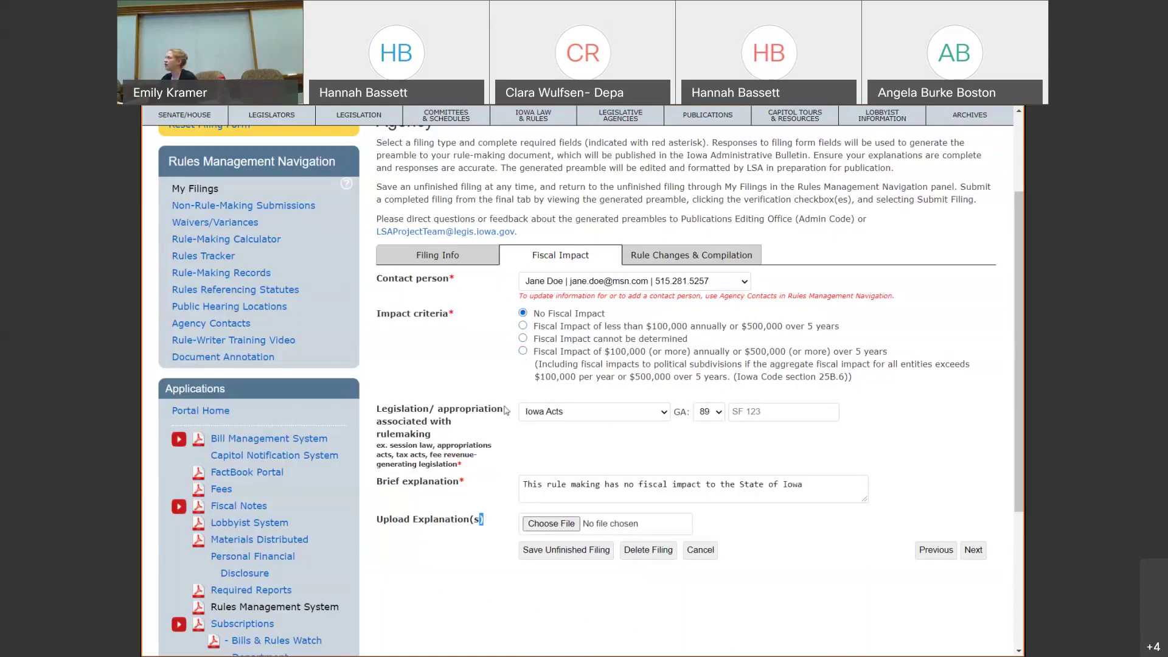
- Keep Iowa Acts as the legislation reference type and choose General Assembly 88
left_click(578, 413)
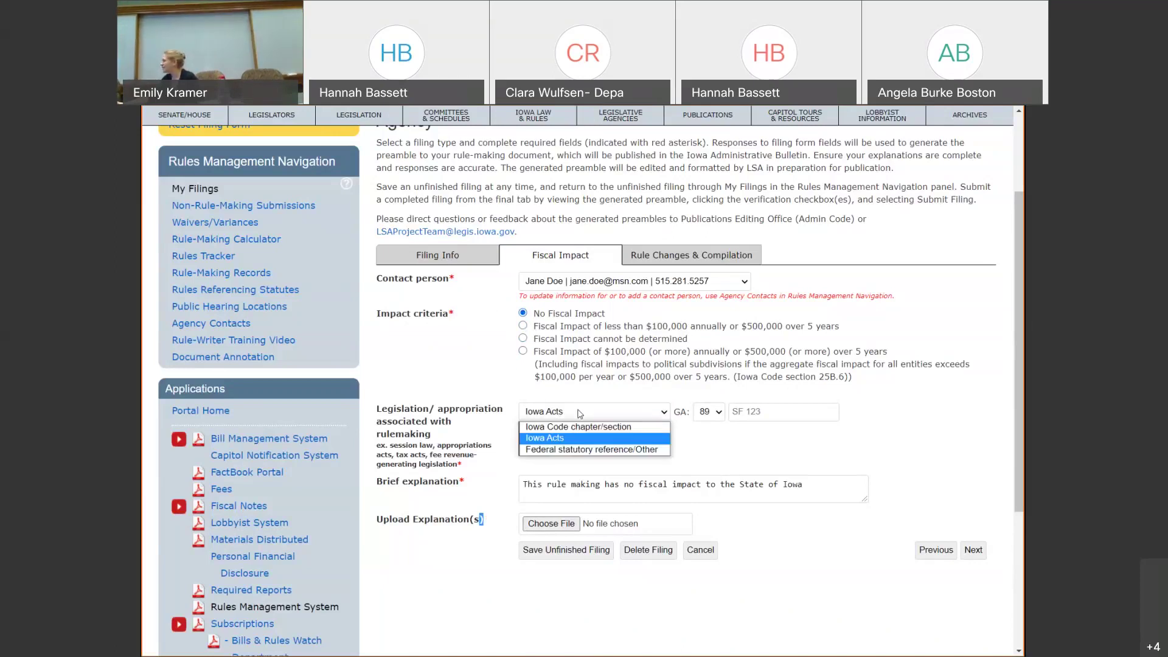
left_click(580, 416)
left_click(580, 417)
left_click(576, 427)
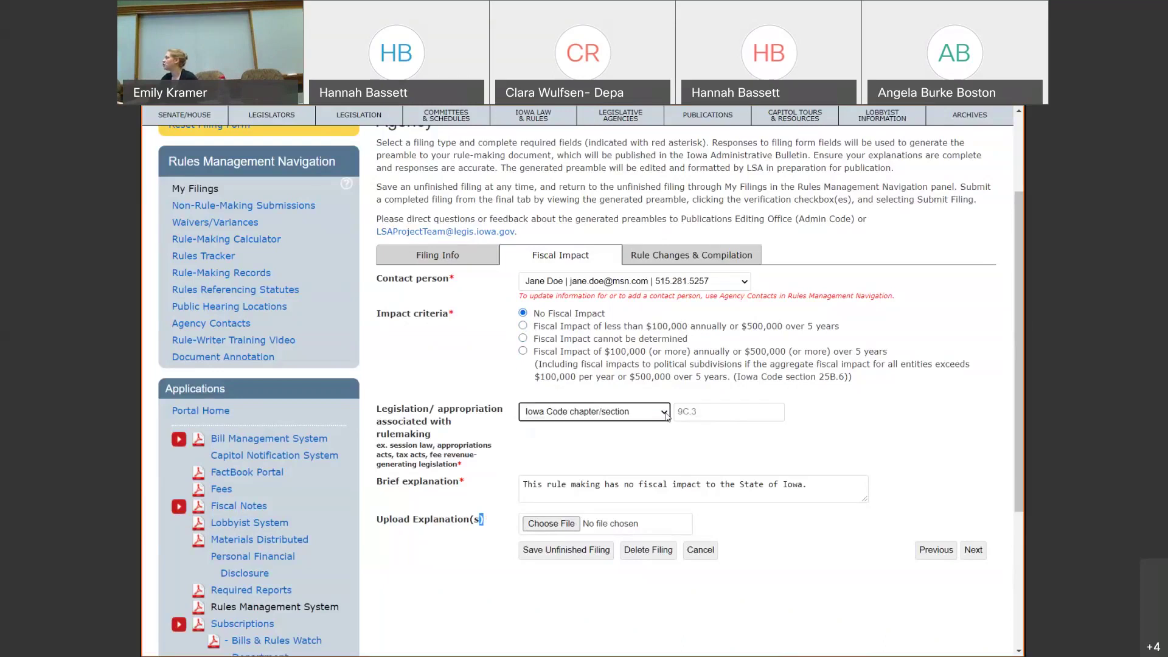
left_click(611, 413)
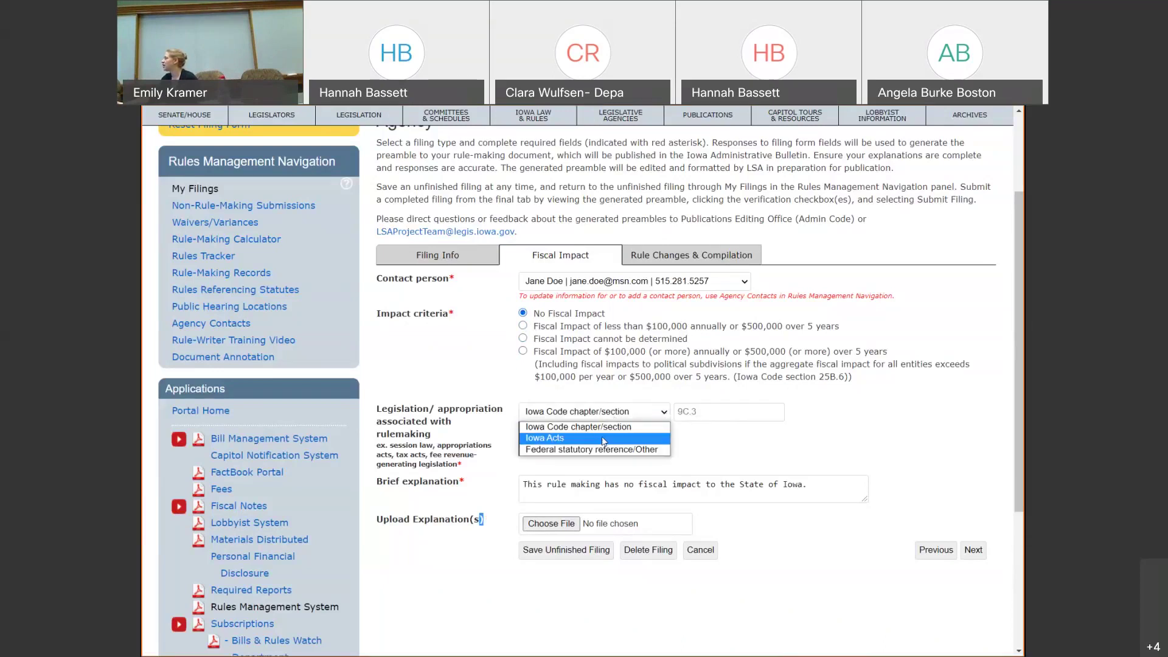
left_click(605, 437)
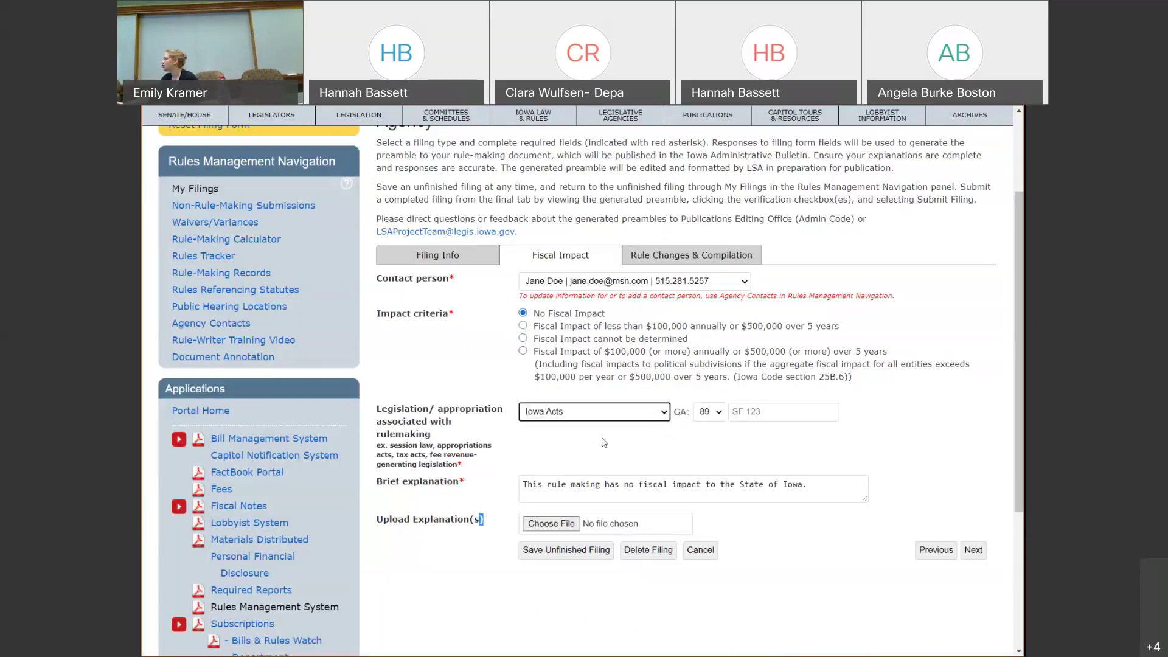
left_click(718, 413)
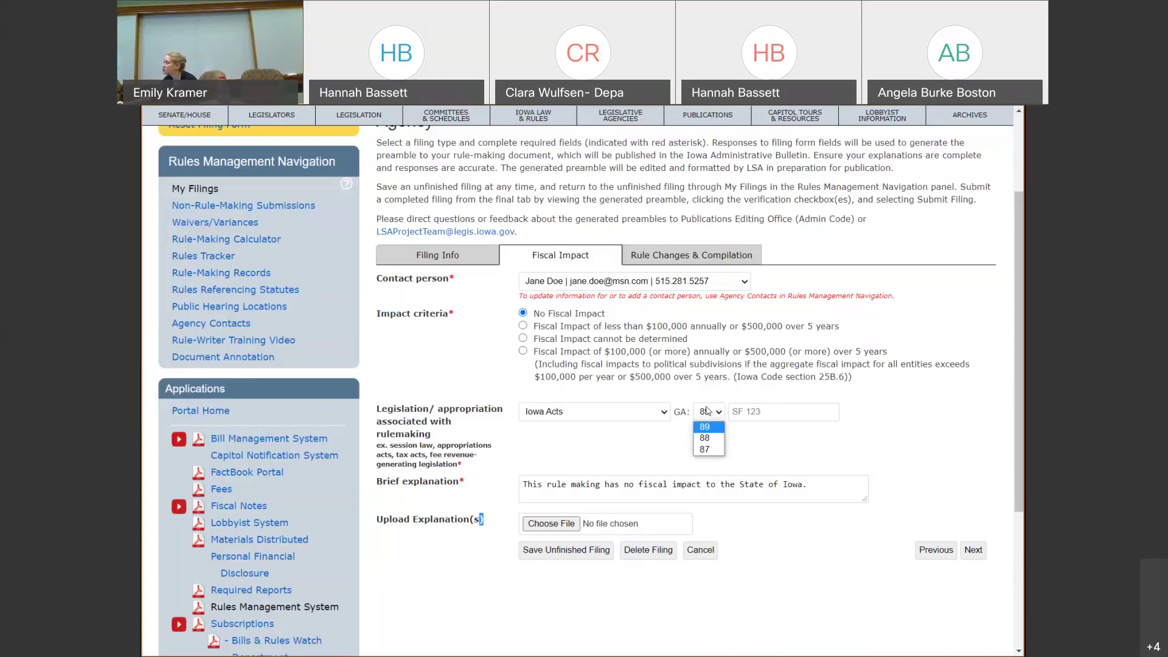
left_click(704, 437)
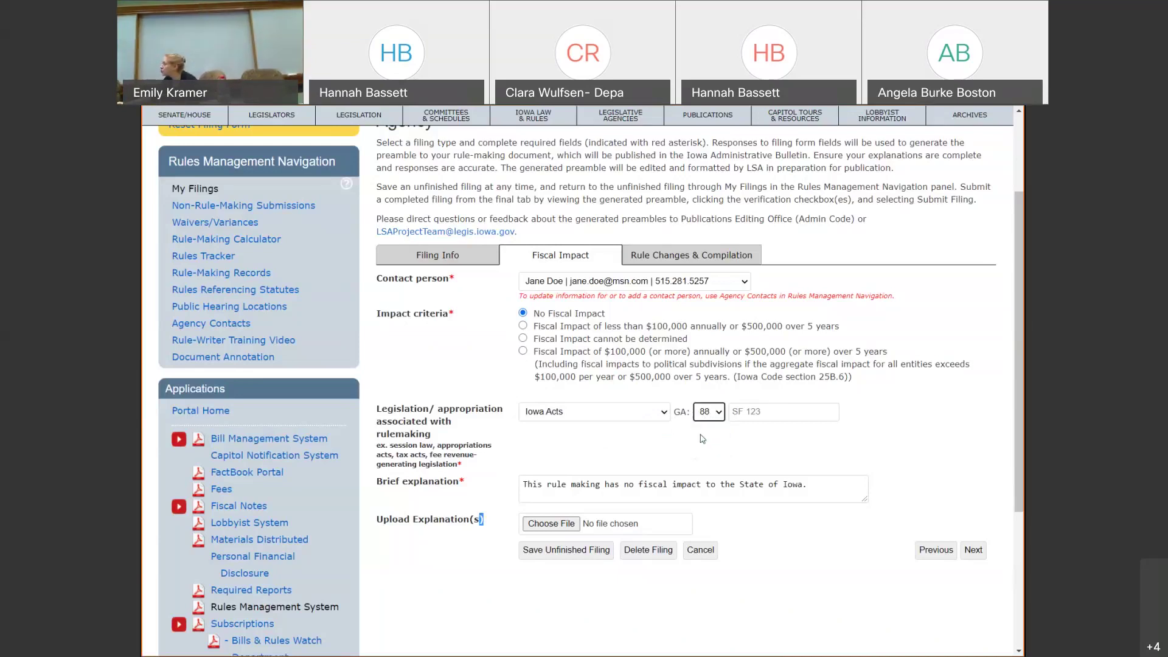
- Enter SF213, select SF 213 as the associated bill, and go to Rule Changes & Compilation
left_click(751, 411)
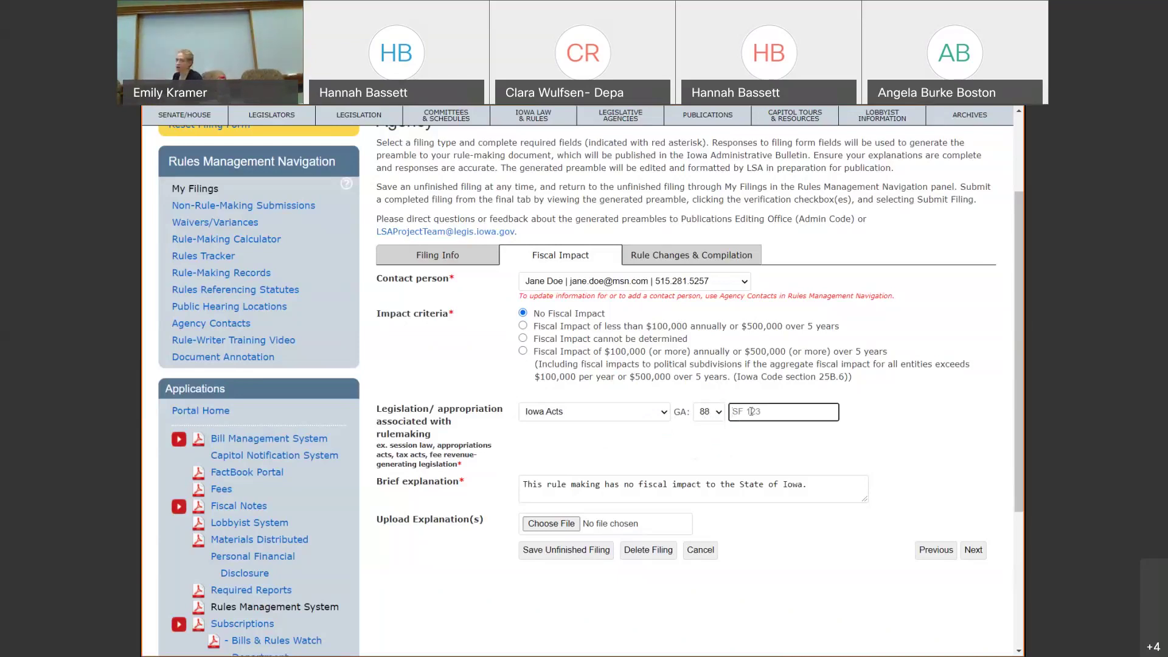
type("SF")
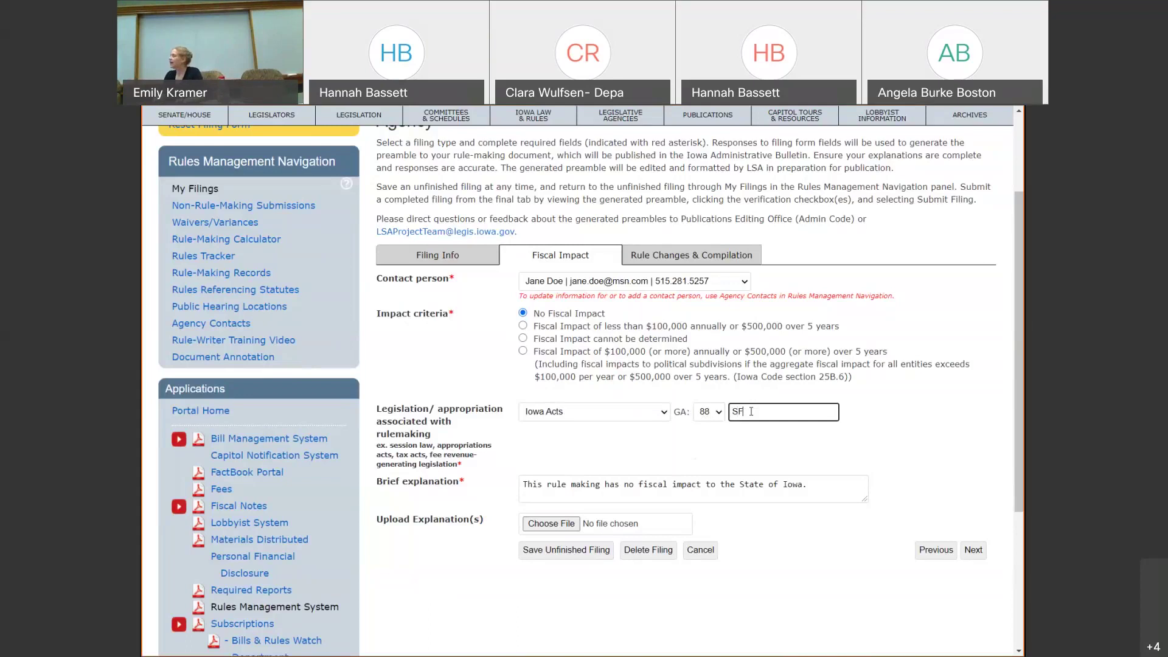
type("213")
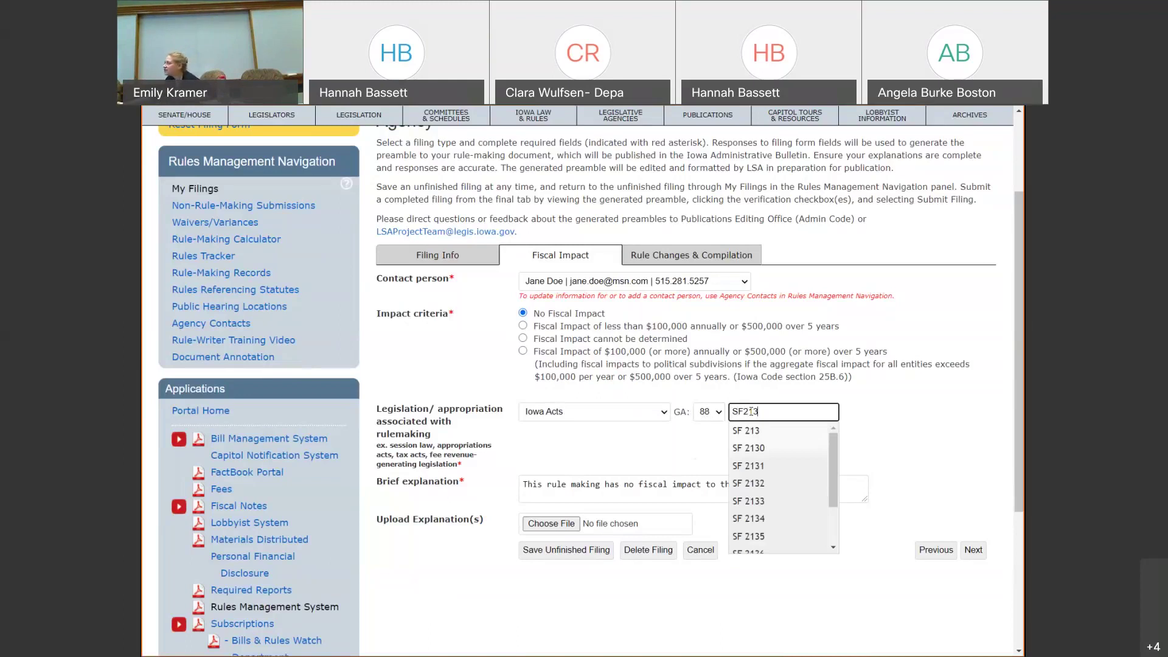
left_click(759, 432)
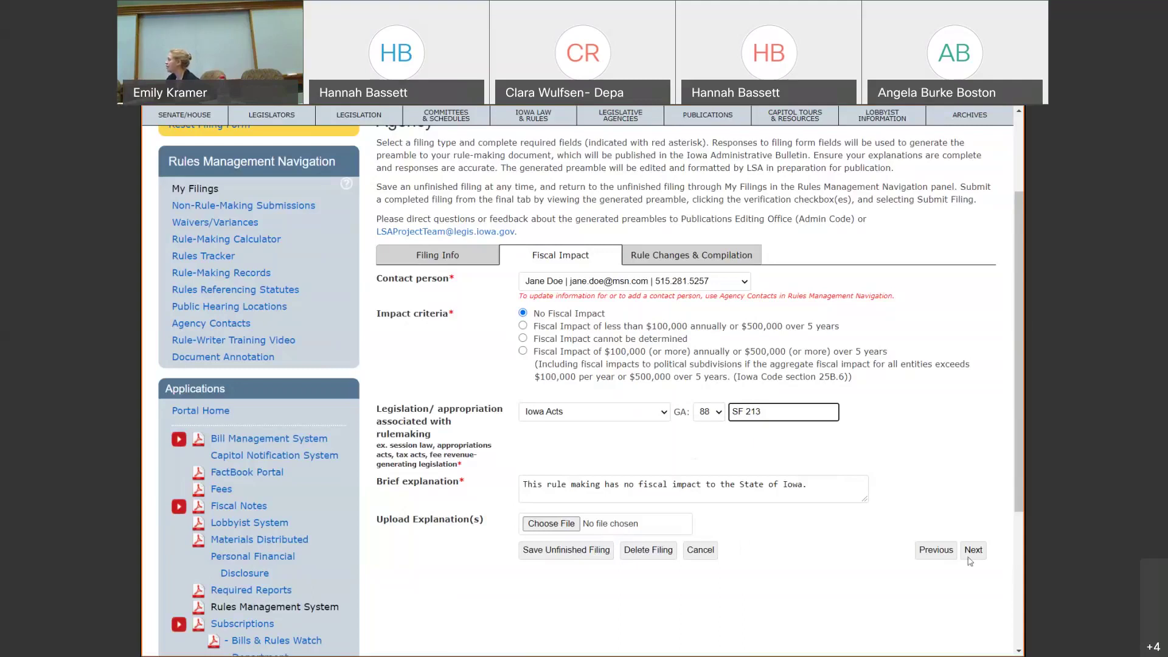
left_click(973, 551)
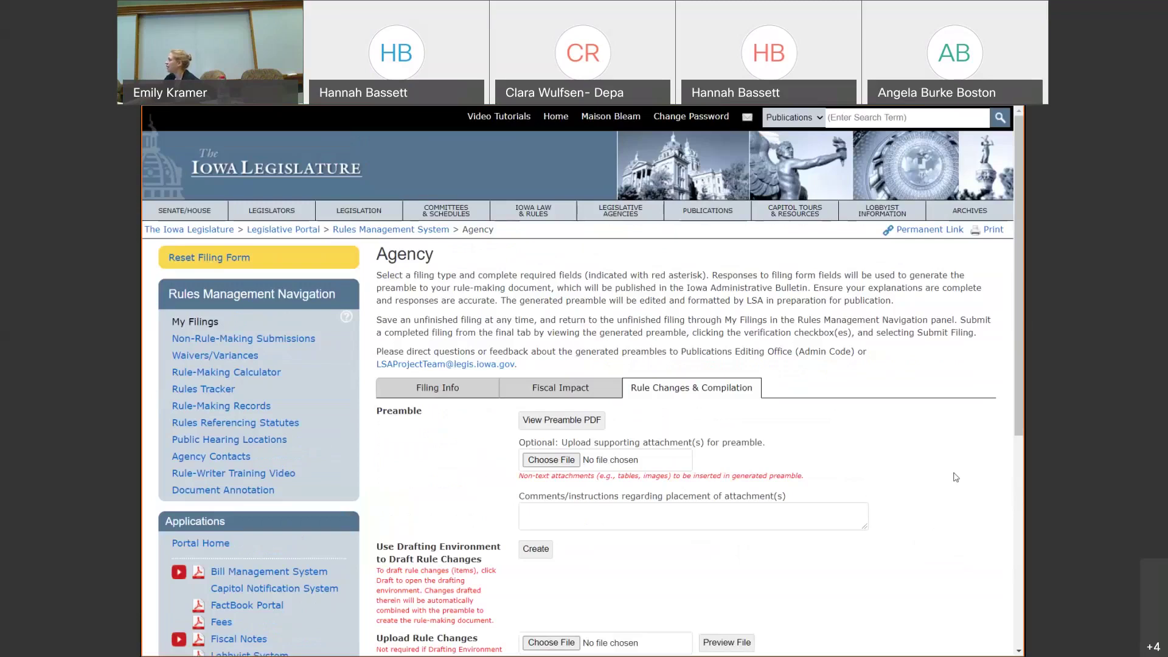
- Preview the generated two-page preamble document, then close the preview
scroll(930, 403, "down", 3)
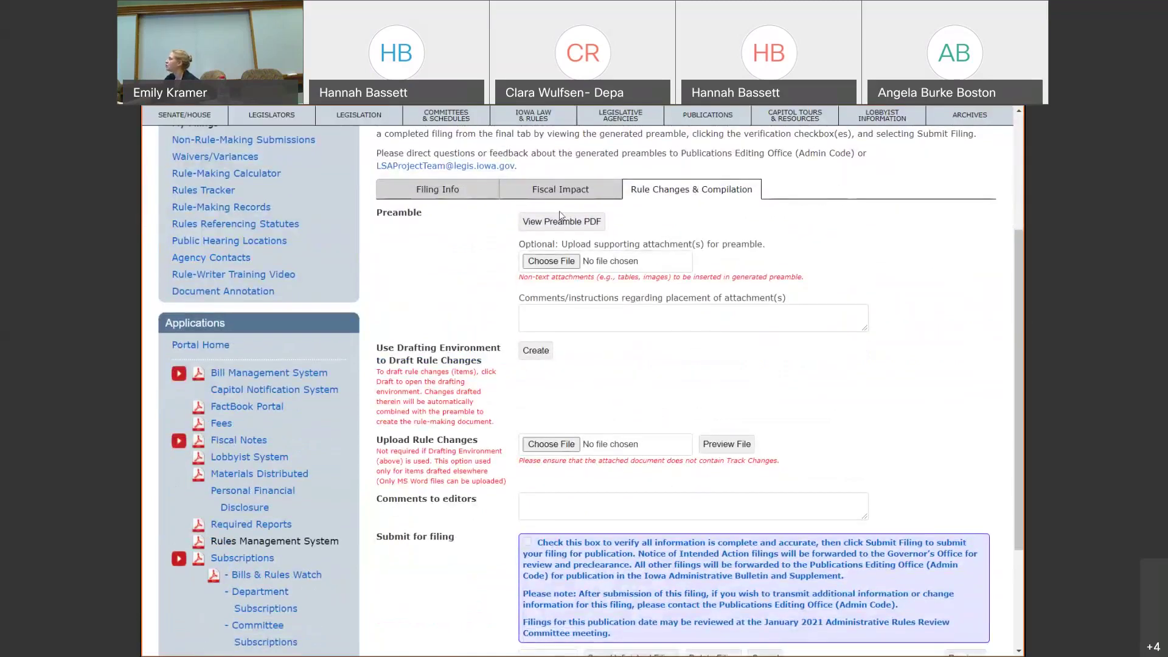
left_click(559, 222)
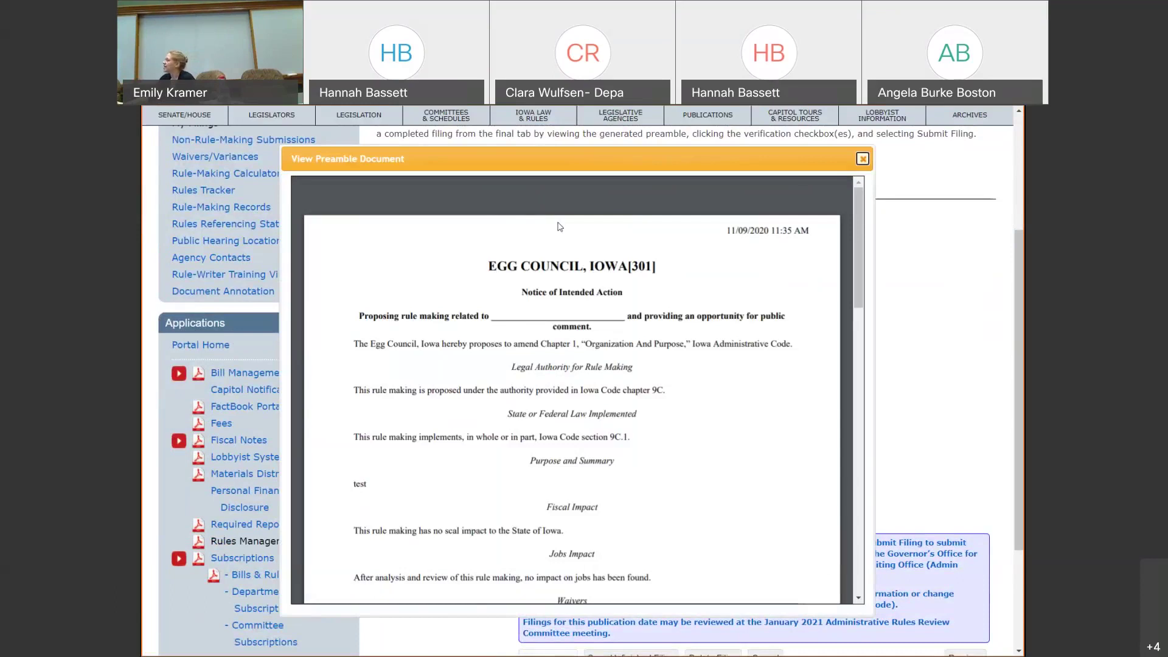
scroll(565, 222, "down", 1)
scroll(565, 223, "down", 10)
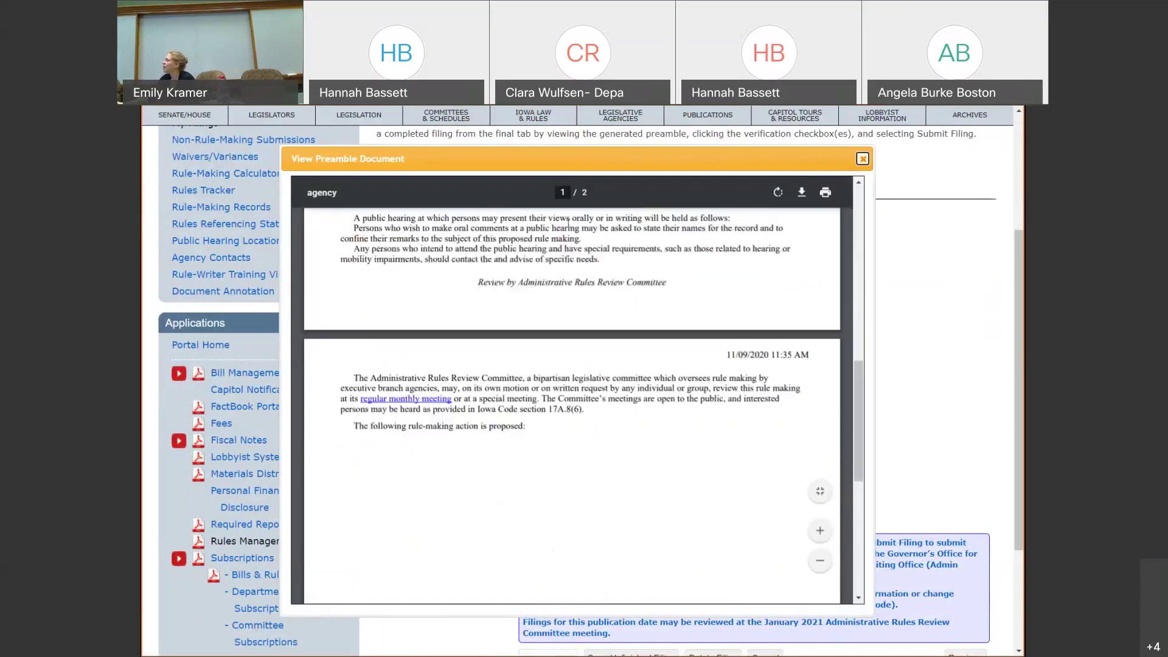
scroll(570, 223, "up", 8)
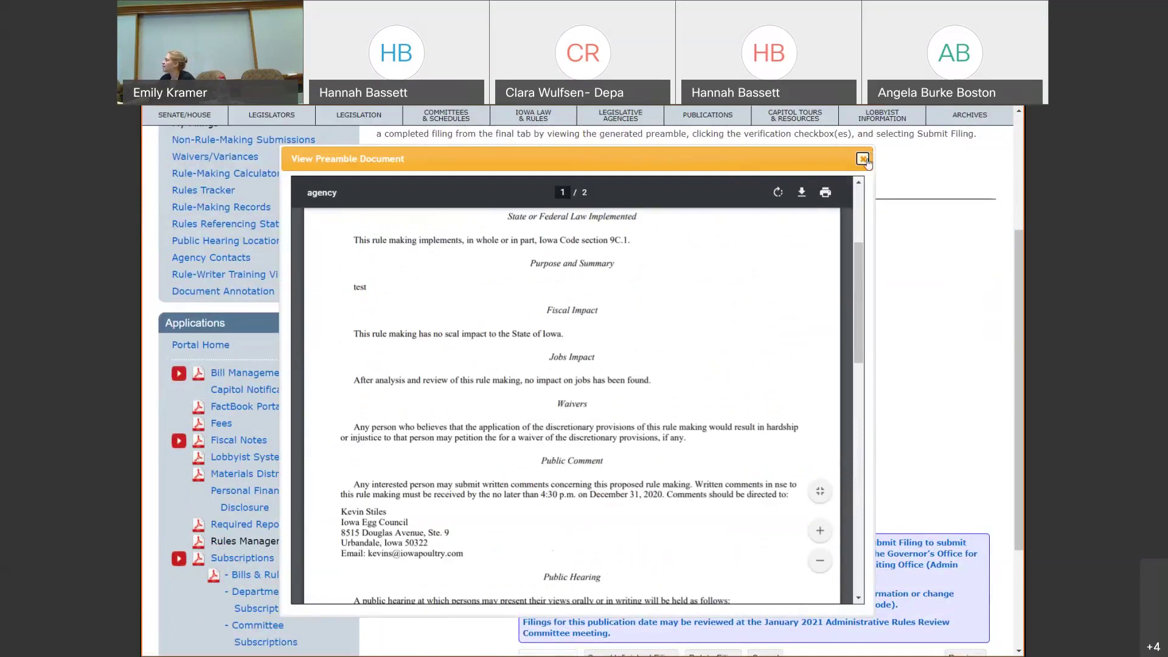
left_click(862, 159)
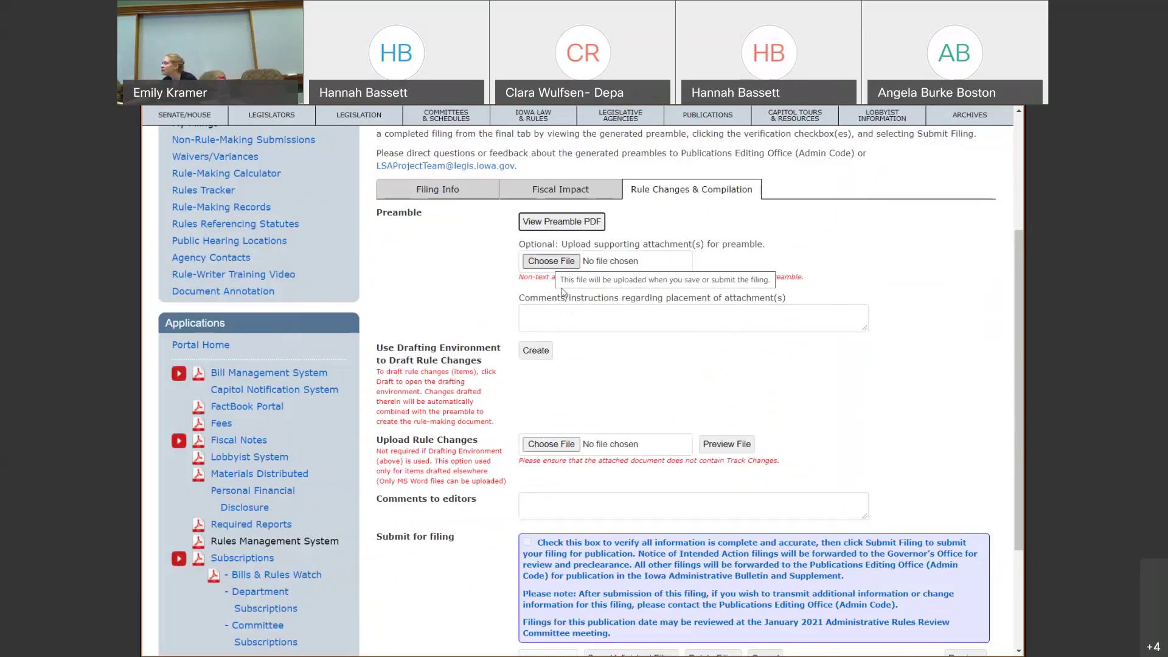
- Review the Track Changes warning and first attach testReviewed.docx as the rule changes
left_click(571, 311)
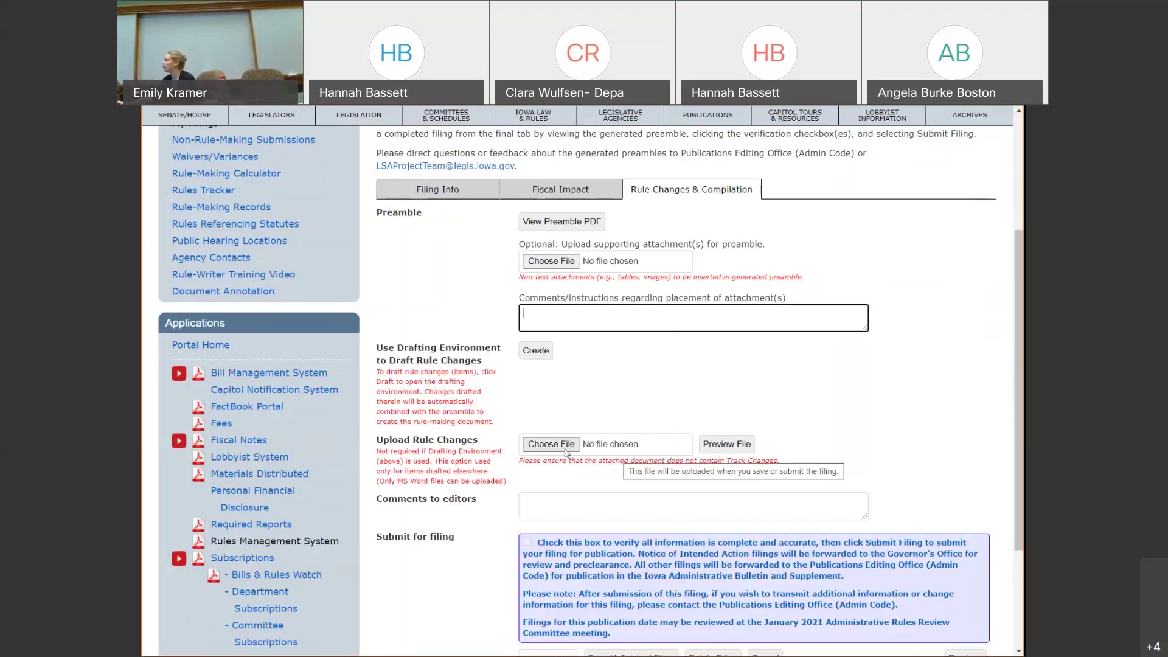
left_click_drag(520, 460, 791, 466)
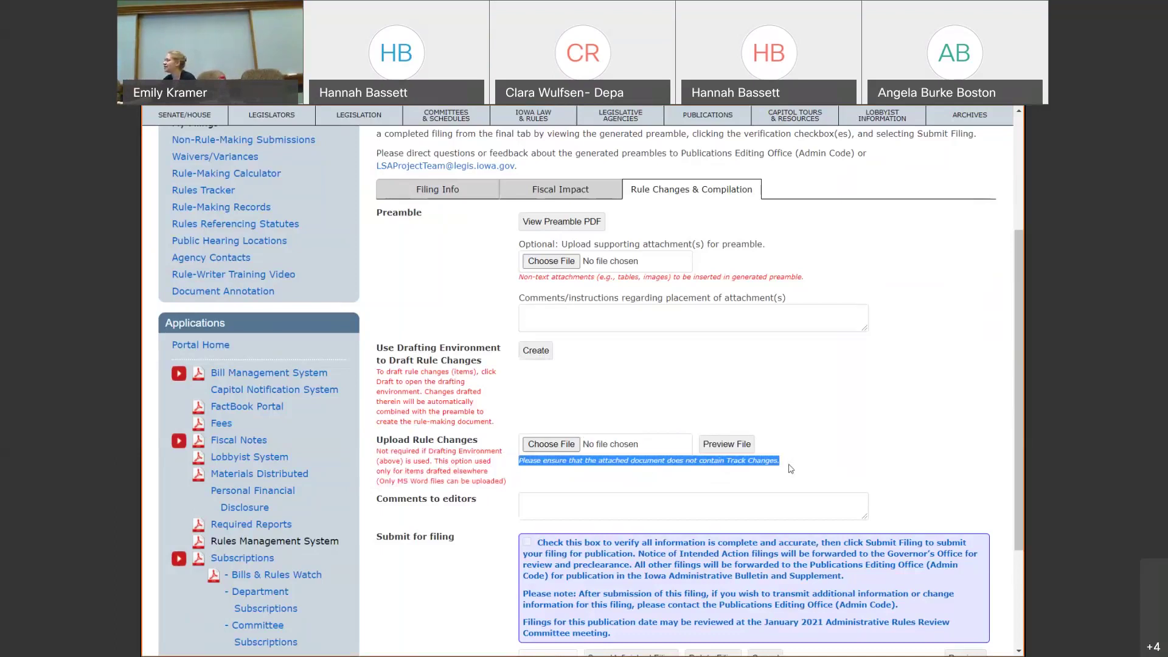
left_click(789, 471)
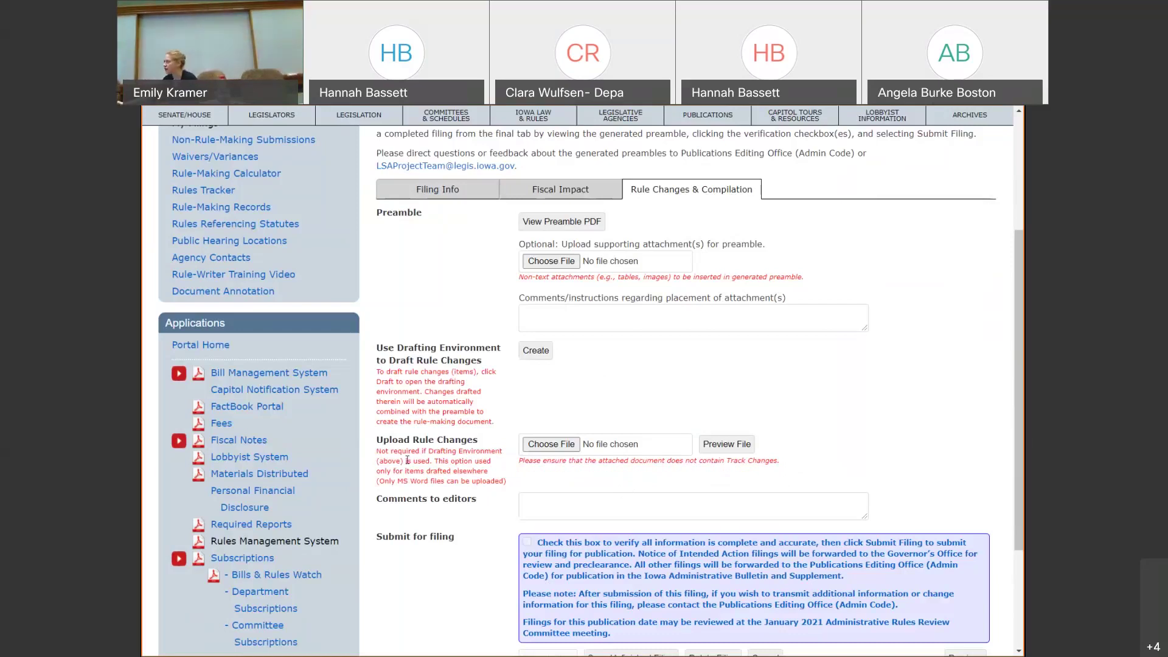
left_click(560, 450)
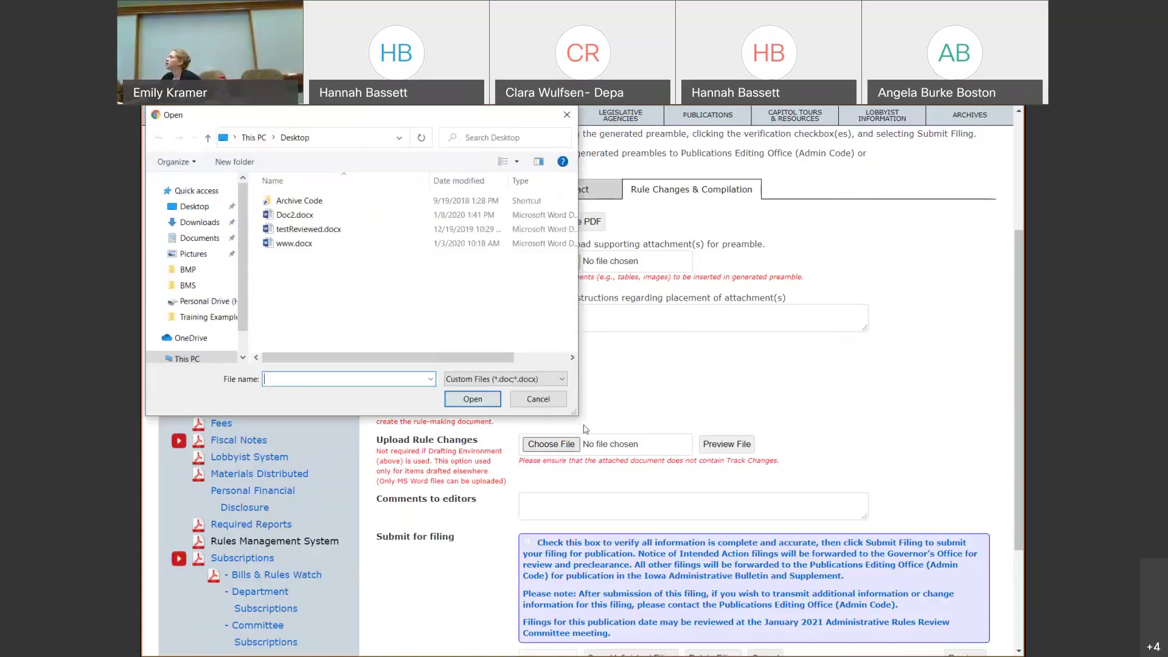
left_click(328, 234)
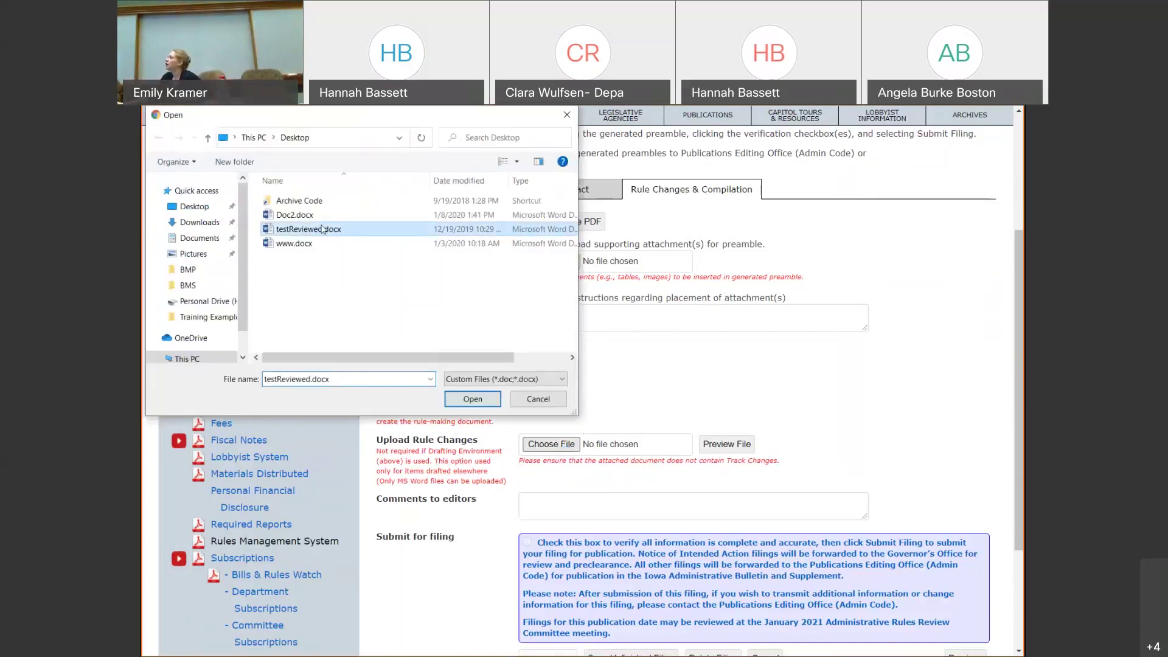
left_click(473, 399)
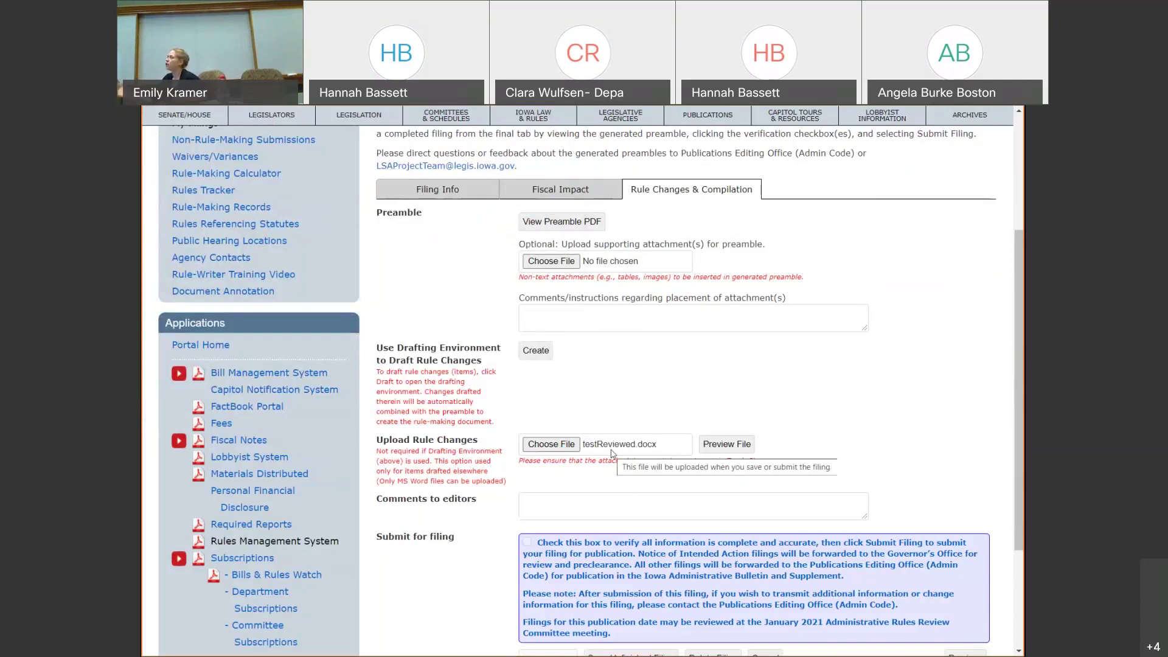
- Replace the rule changes attachment with Doc2.docx from the Desktop
left_click(566, 450)
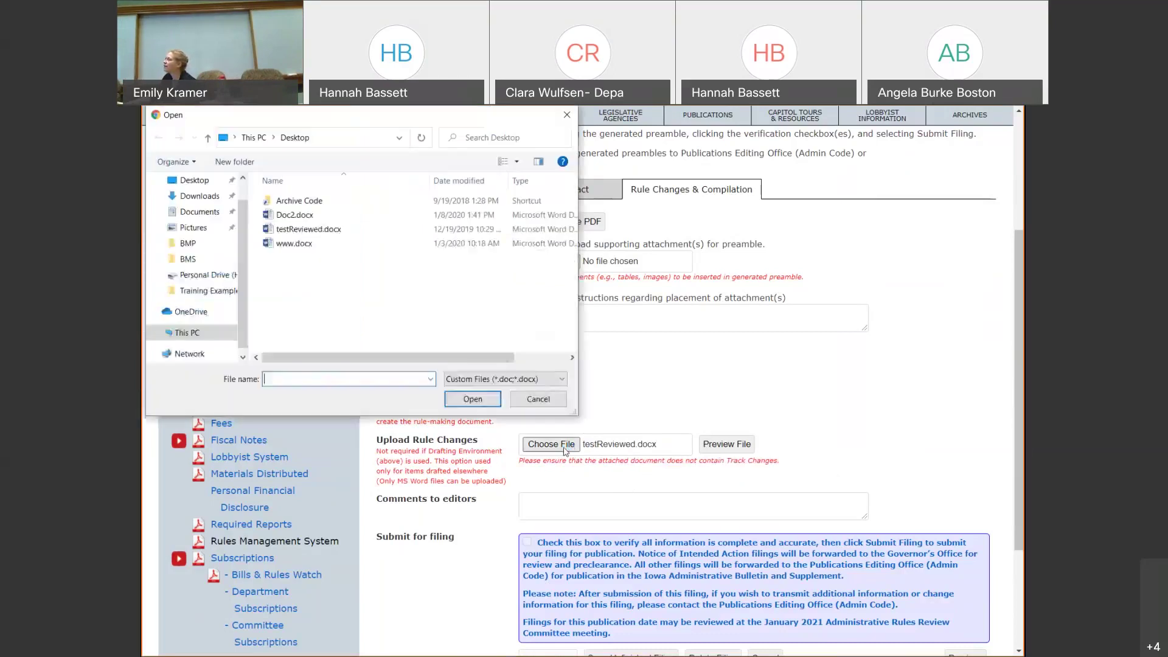
left_click(294, 215)
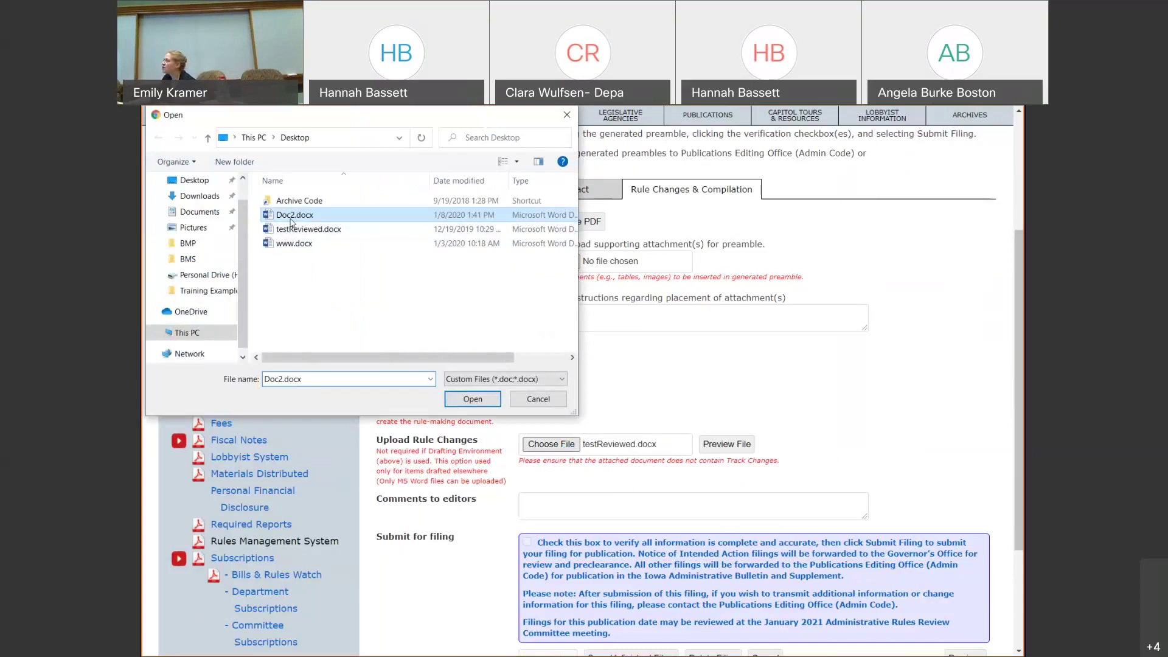
key("Return")
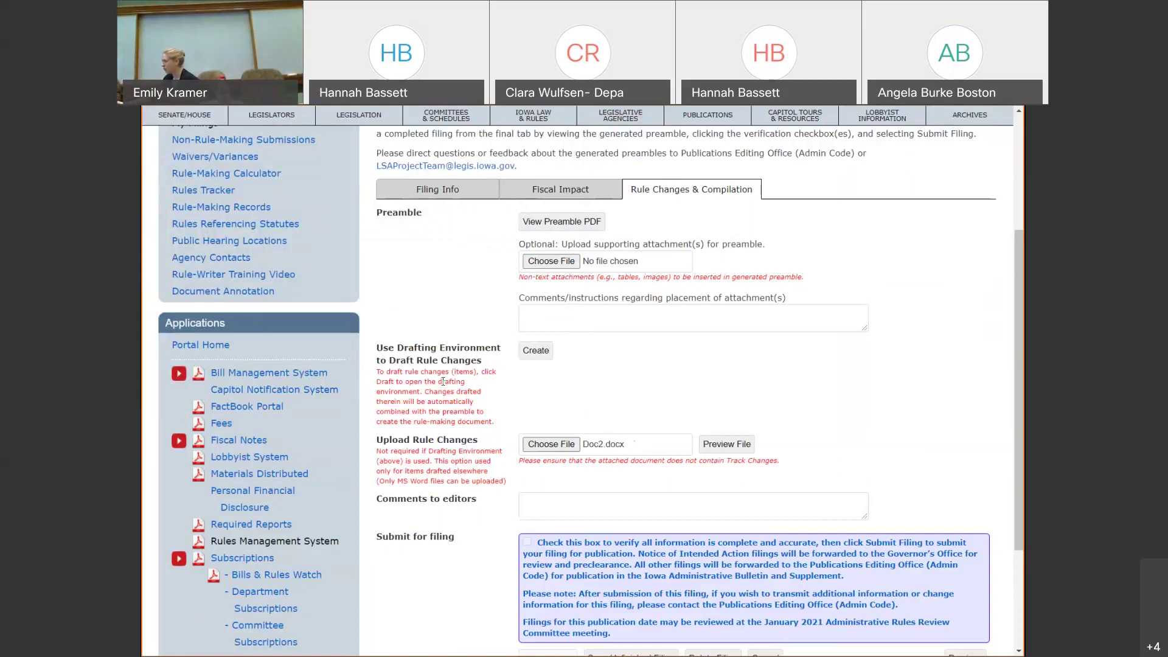
left_click(647, 514)
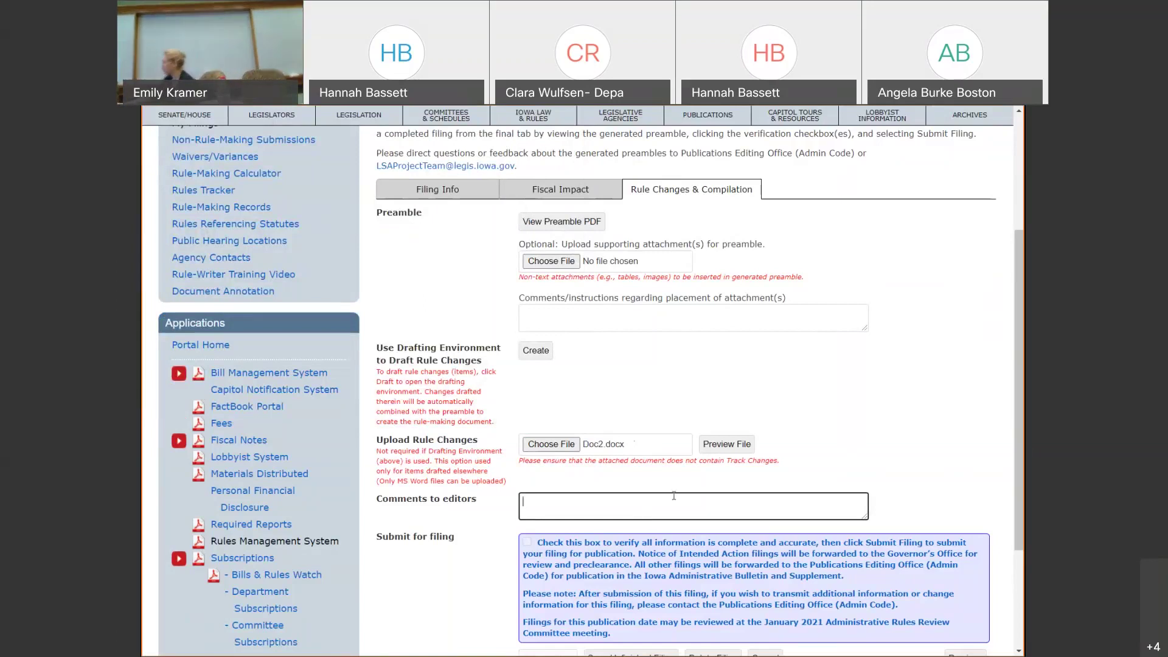
scroll(719, 429, "down", 1)
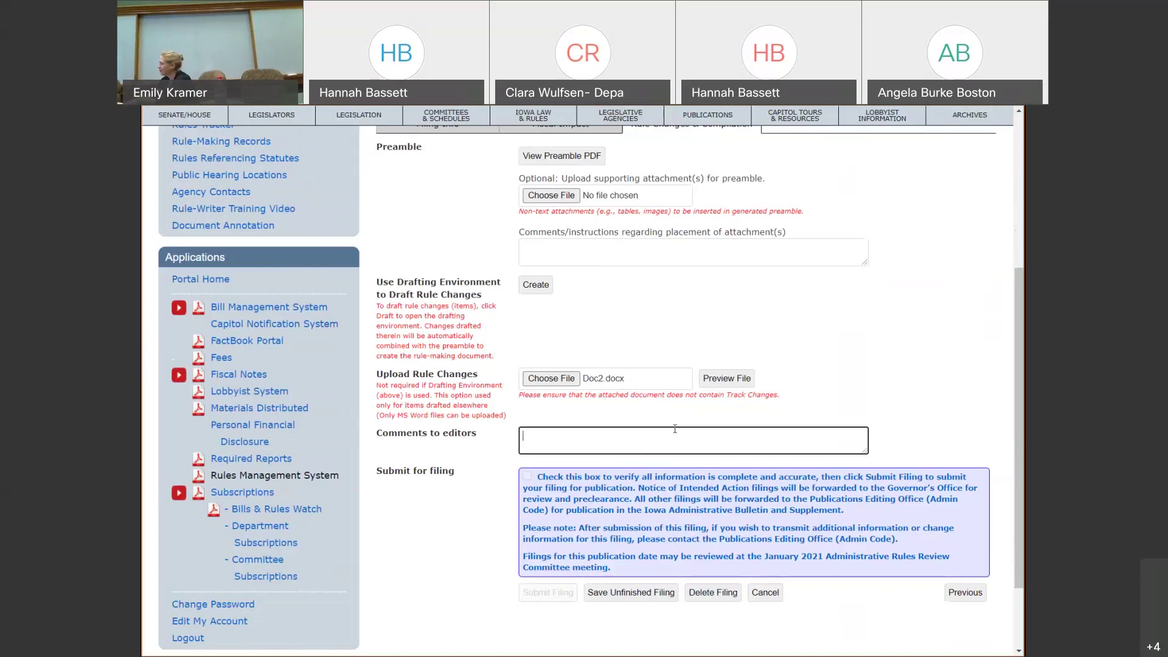
- Save TEST 2 as unfinished, tick the complete-and-accurate verification, and submit the filing
left_click(625, 600)
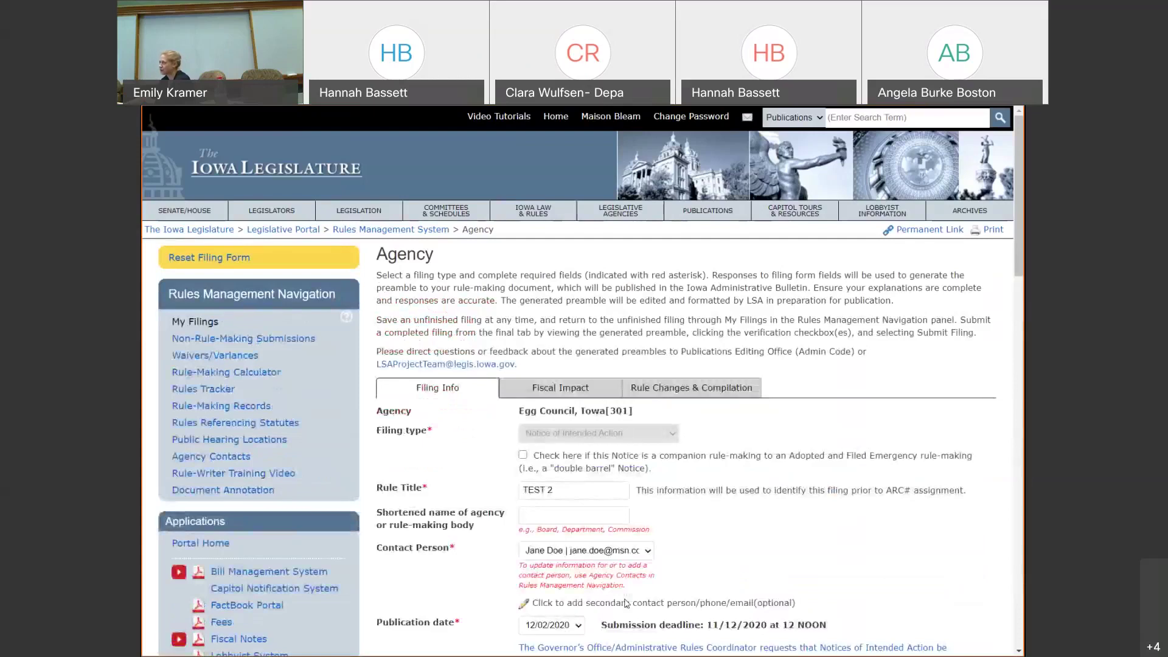
left_click(732, 393)
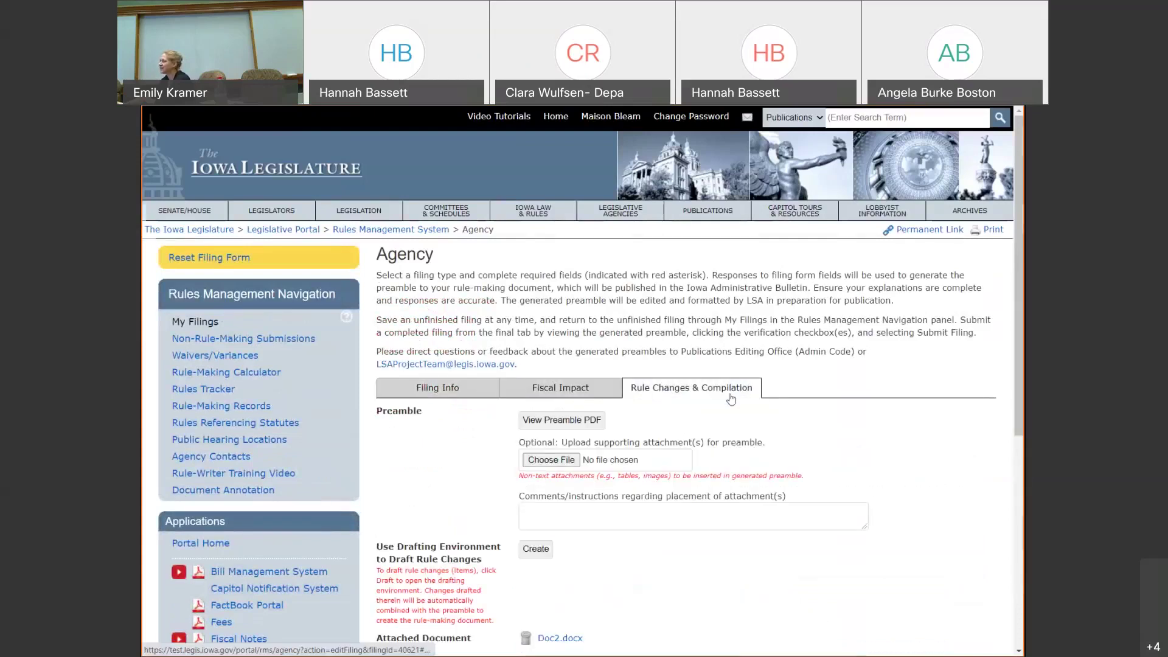
scroll(731, 399, "down", 3)
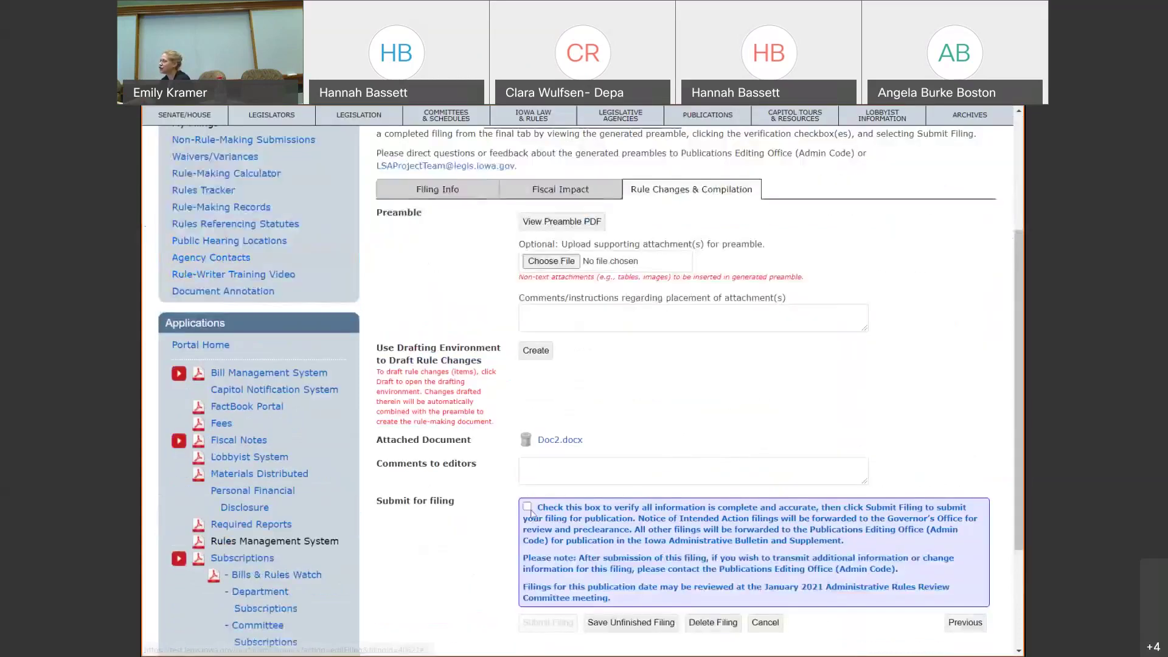
left_click(527, 508)
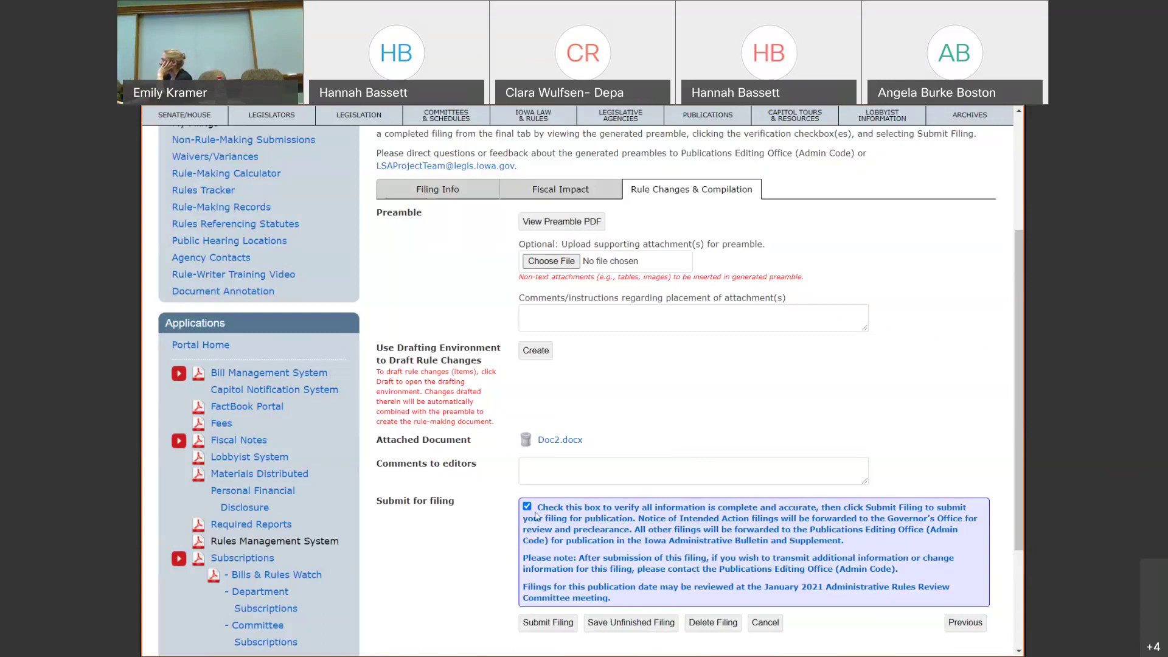
left_click(564, 625)
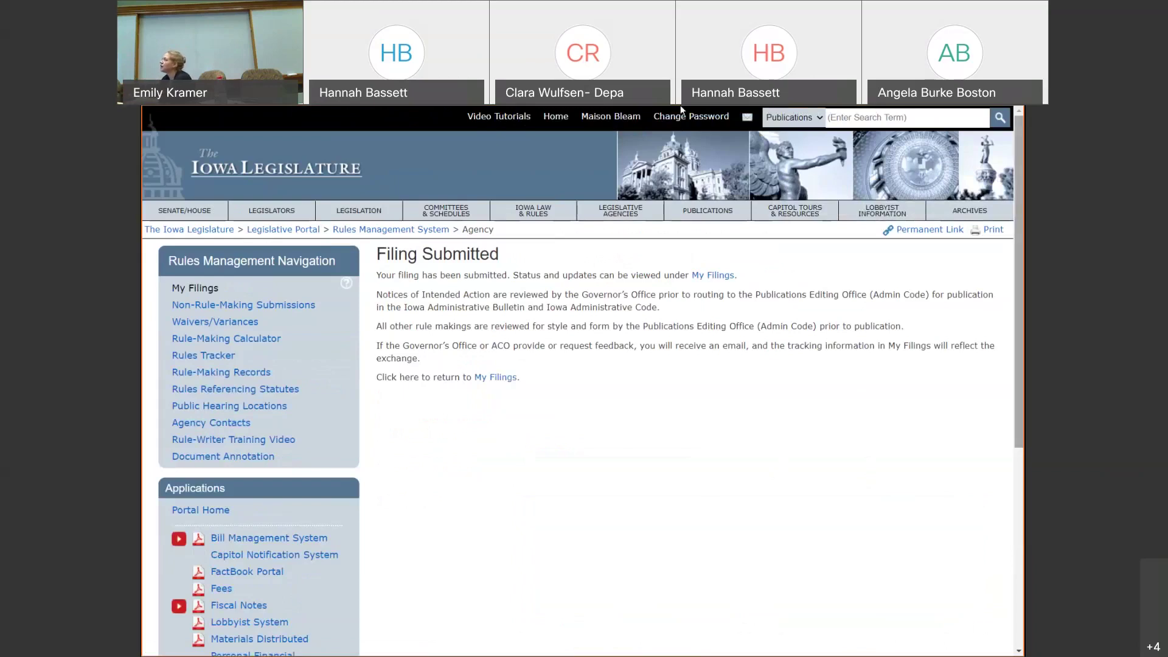
- Go to My Filings and check the Action icons for TEST 2 under Governor's Office
left_click(213, 290)
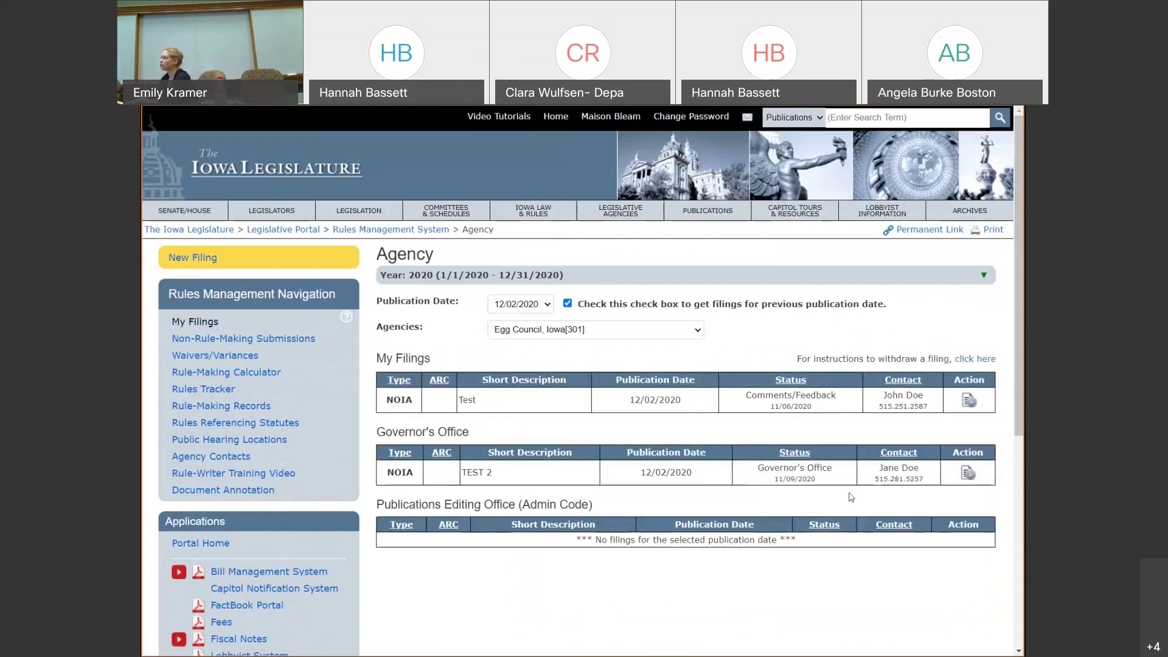
mouse_move(987, 475)
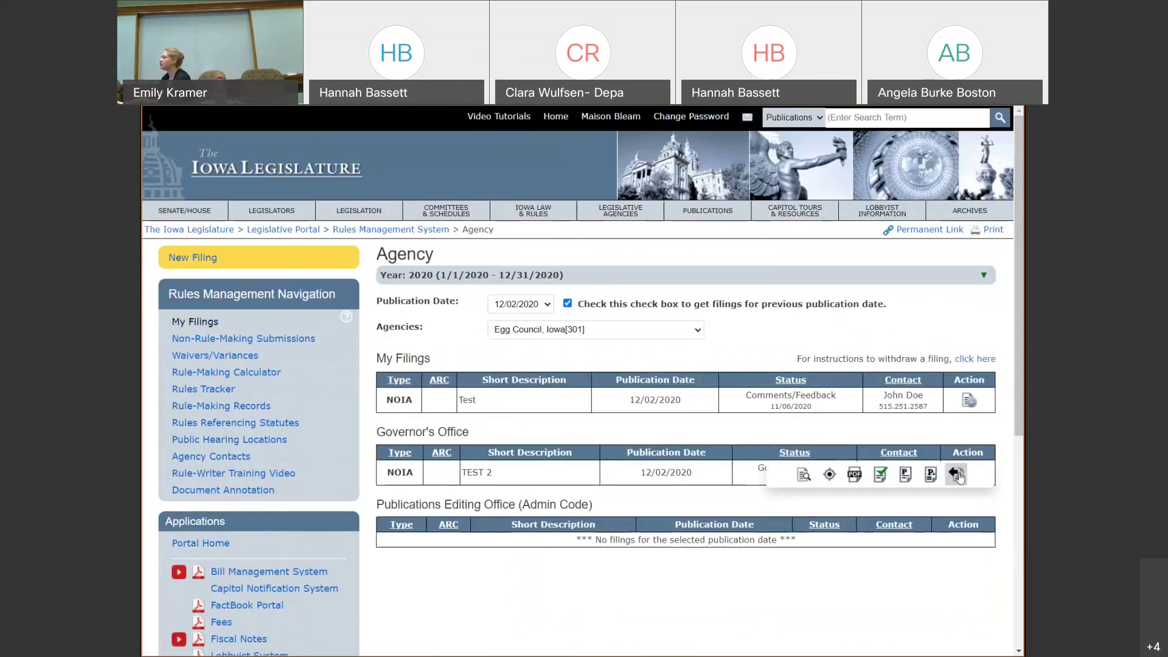
mouse_move(967, 401)
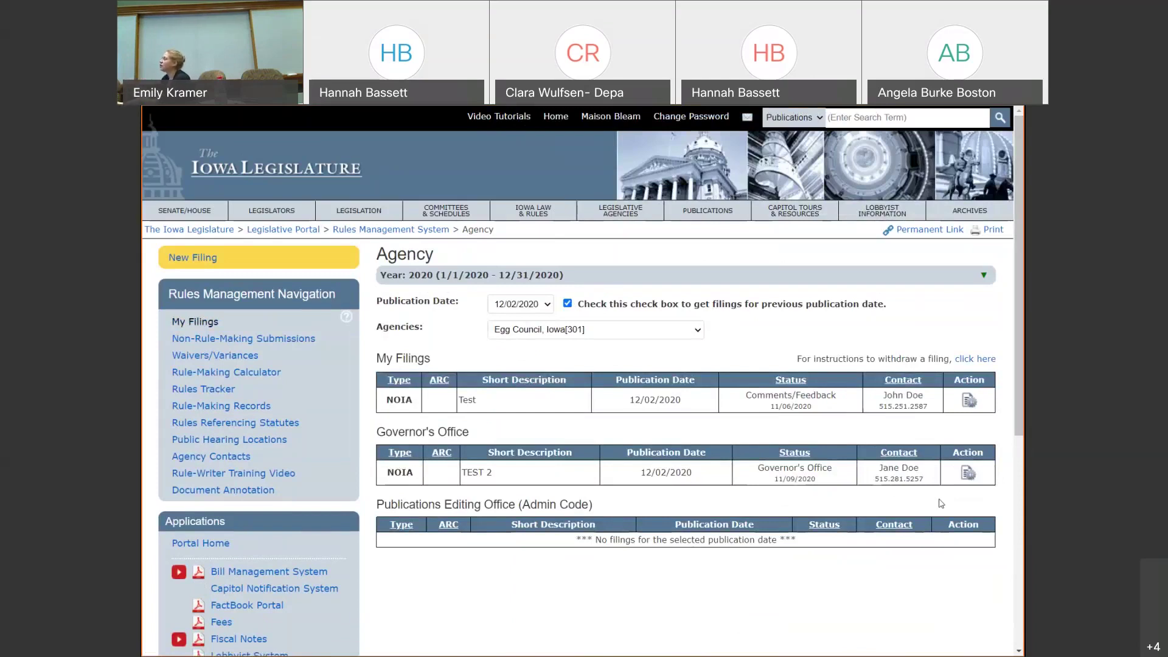
- Read the Withdraw a Filing page 16 of the user guide, then return to the Agency filings tab
left_click(975, 360)
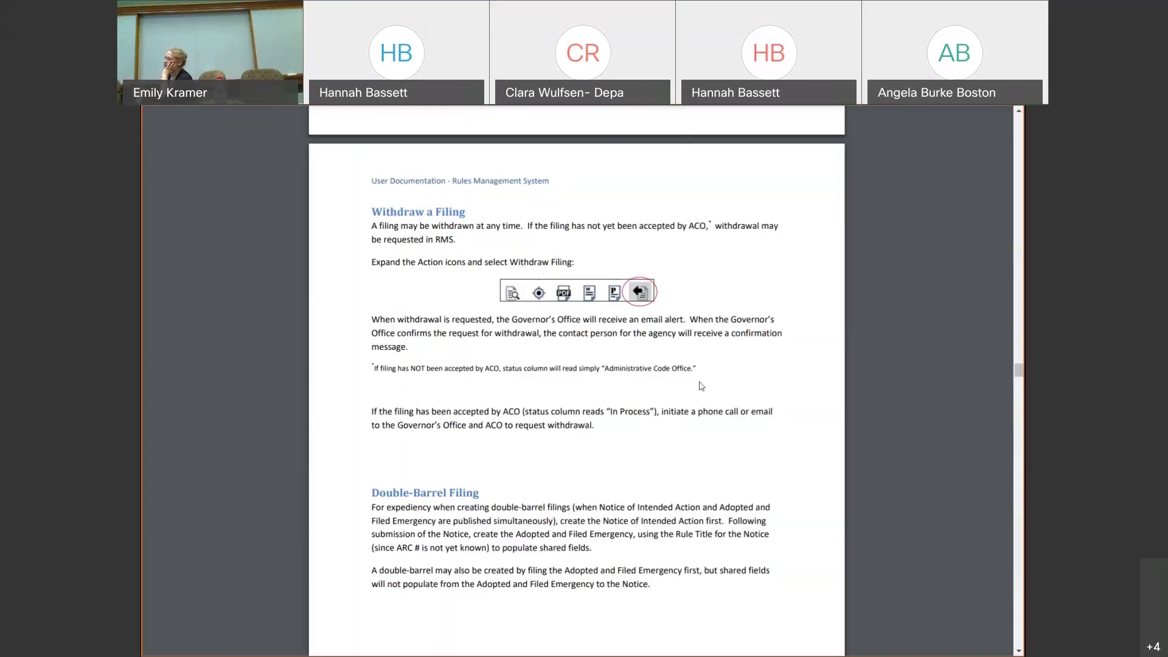
mouse_move(483, 165)
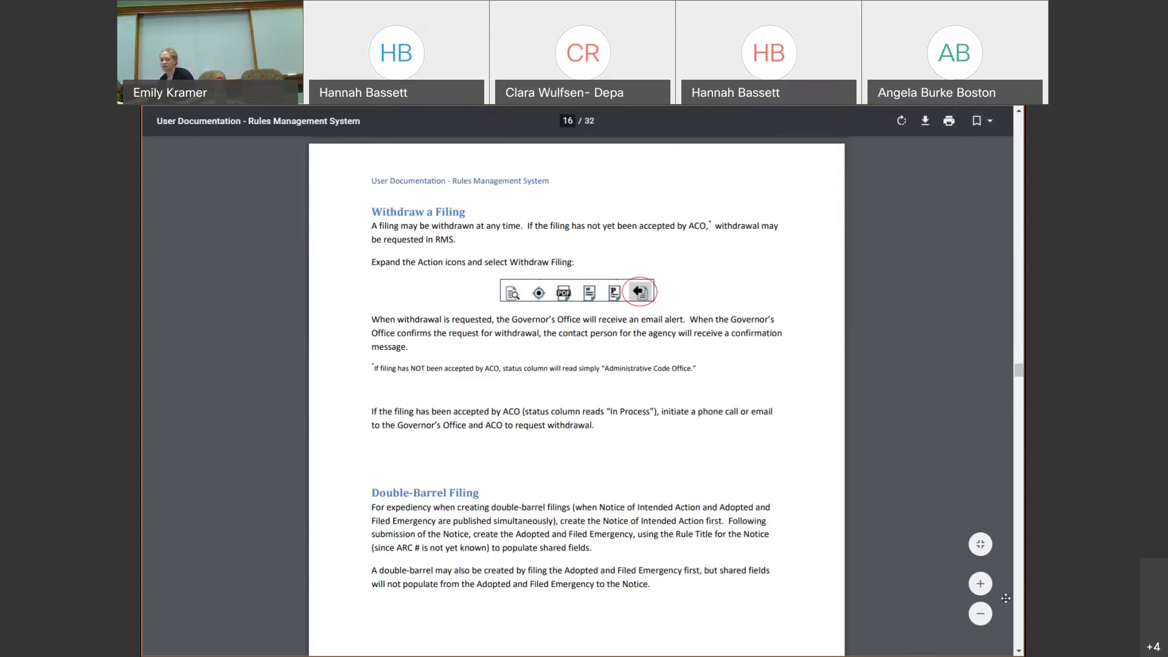
key("F11")
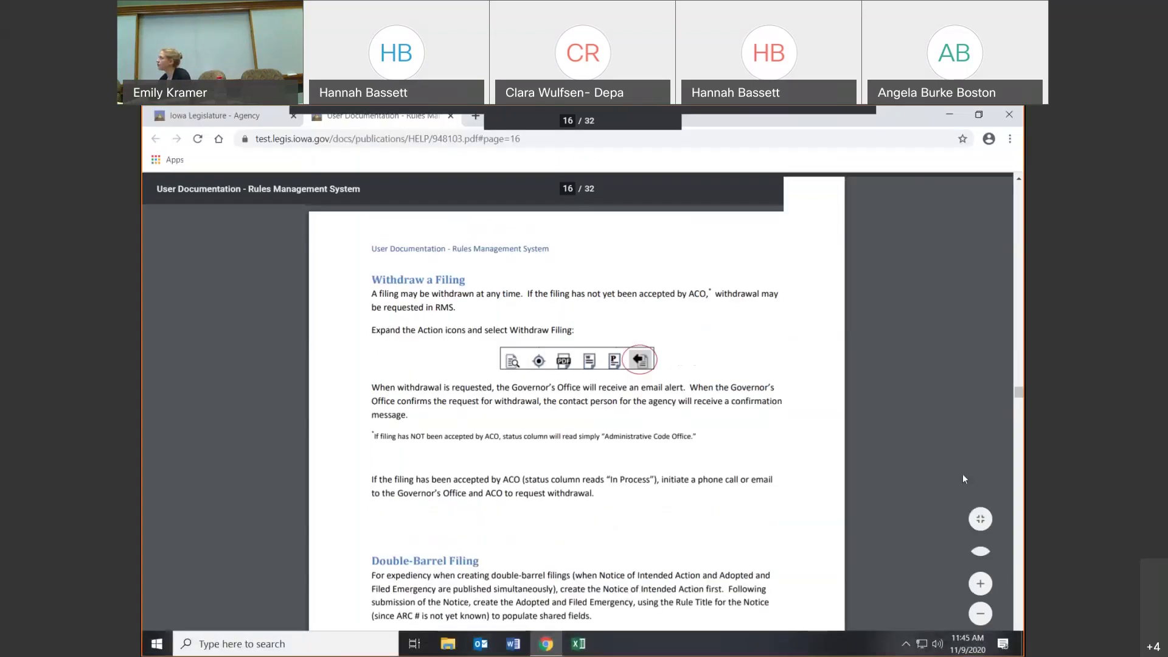
left_click(265, 117)
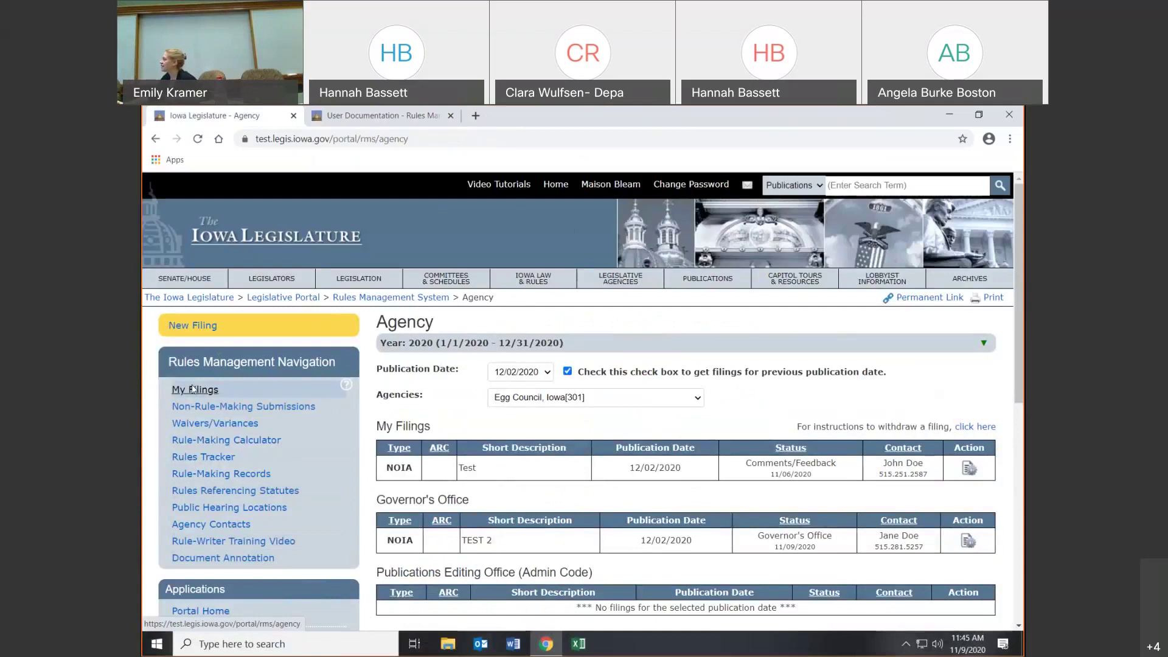
- Open Non-Rule-Making Submissions, keeping 12/02/2020 and Egg Council, Iowa[301] selected
left_click(191, 408)
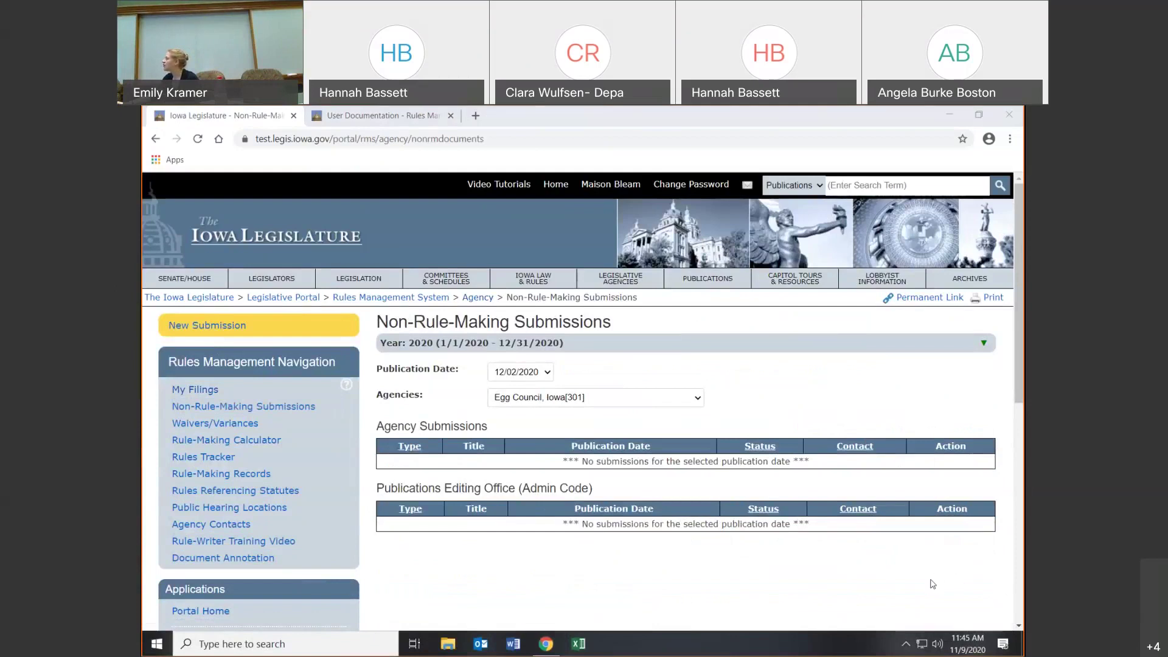
left_click(518, 372)
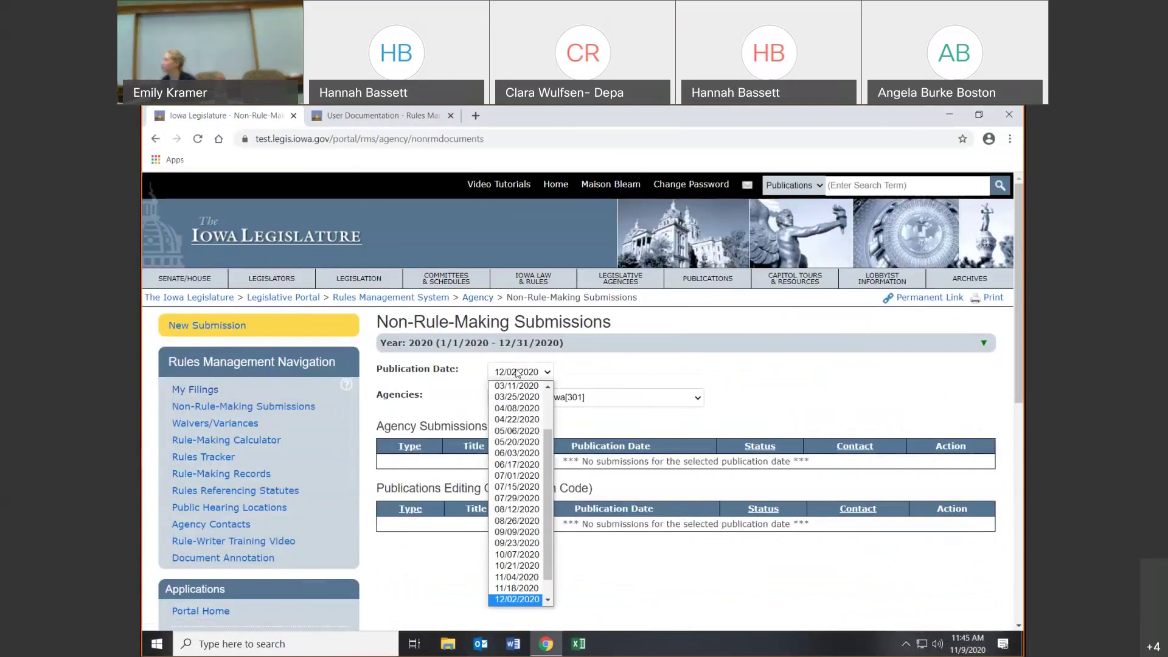
left_click(518, 372)
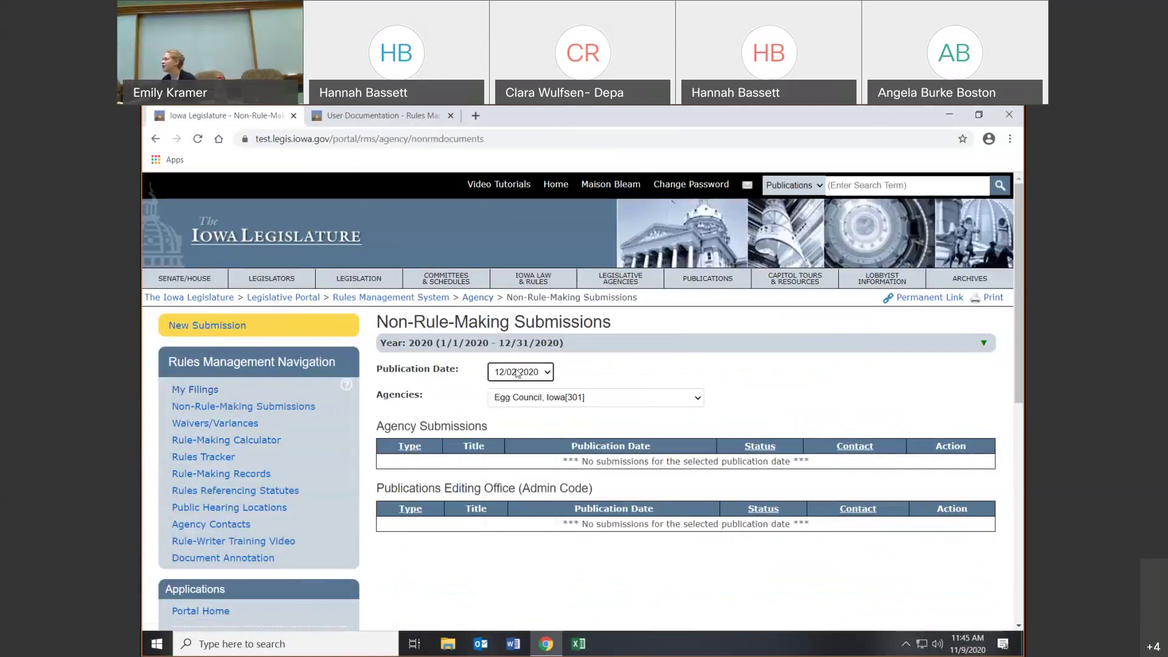
left_click(522, 399)
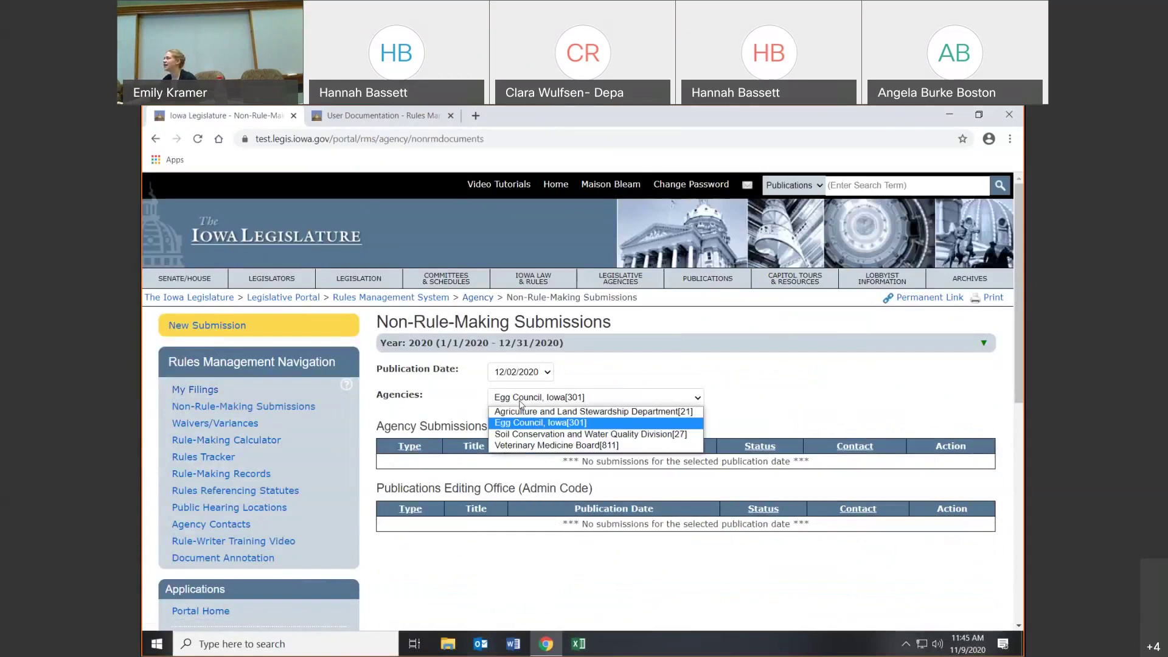
left_click(519, 402)
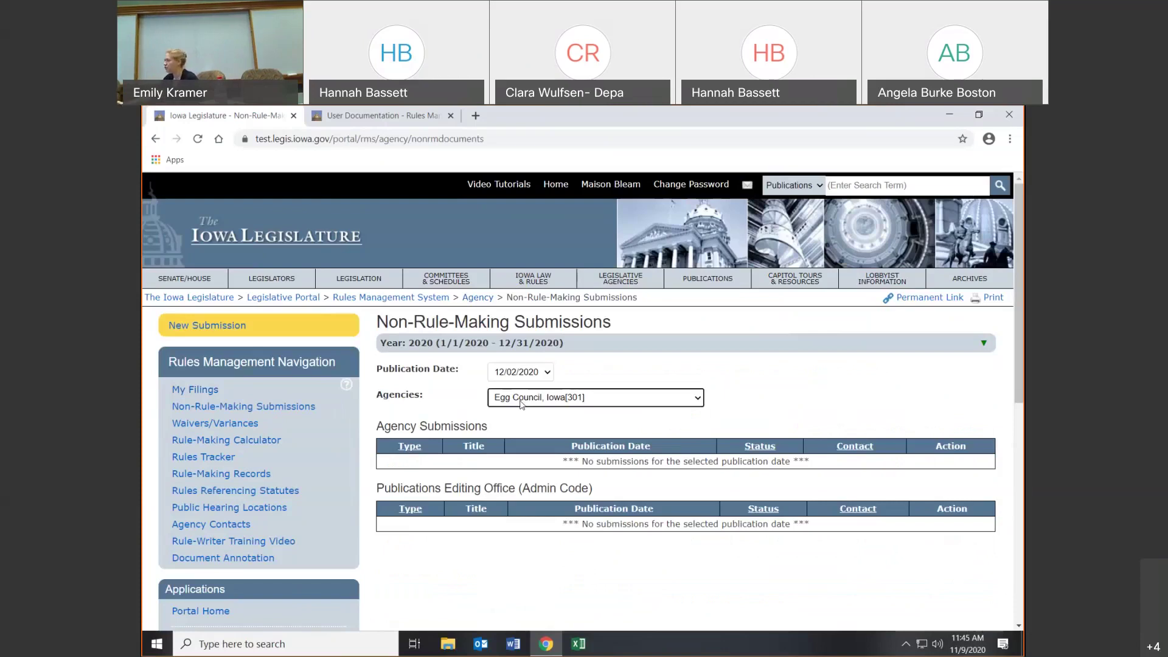
- Start a new submission keeping Draft only and Advisory Notice, with no contact person
left_click(171, 332)
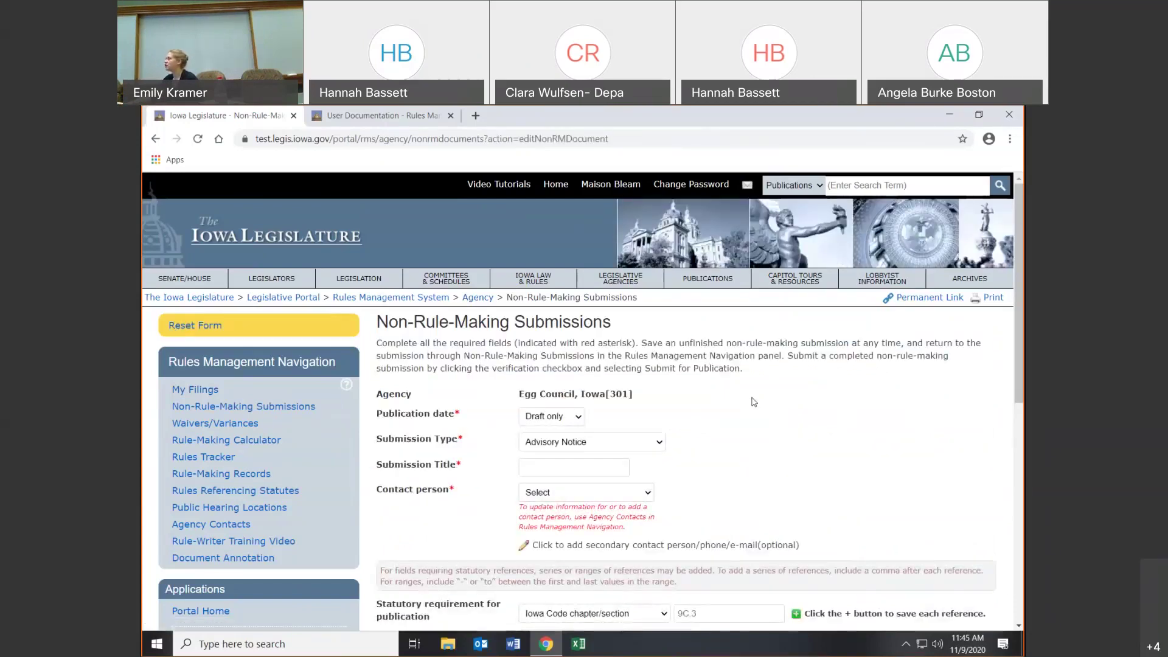
scroll(781, 418, "down", 2)
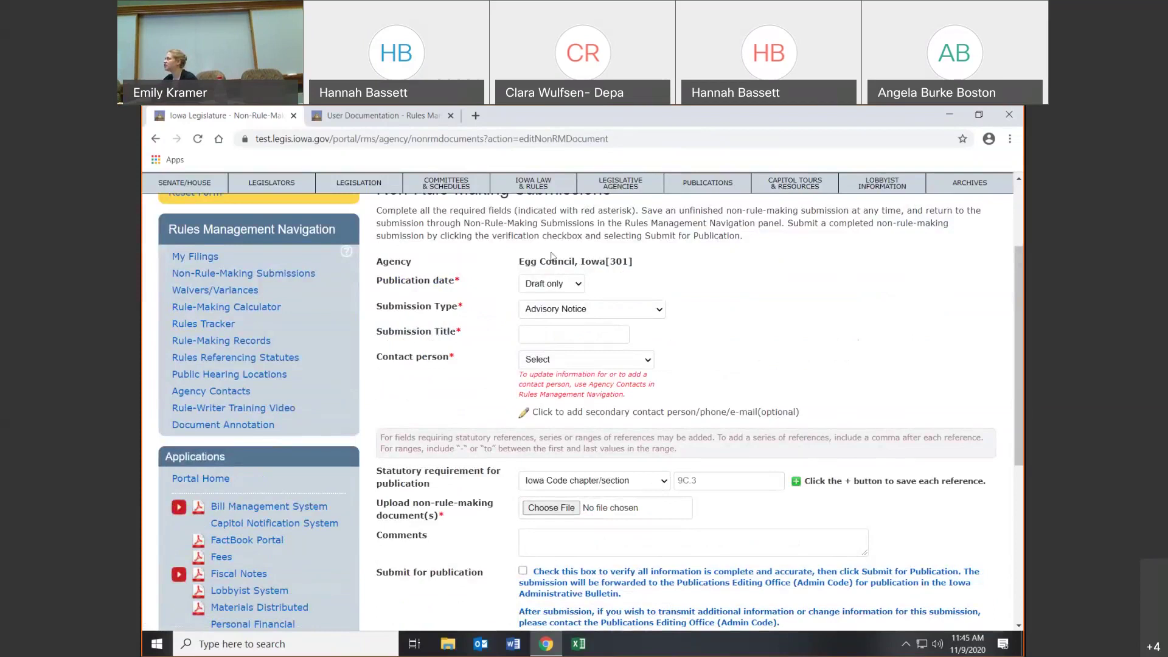
left_click(579, 289)
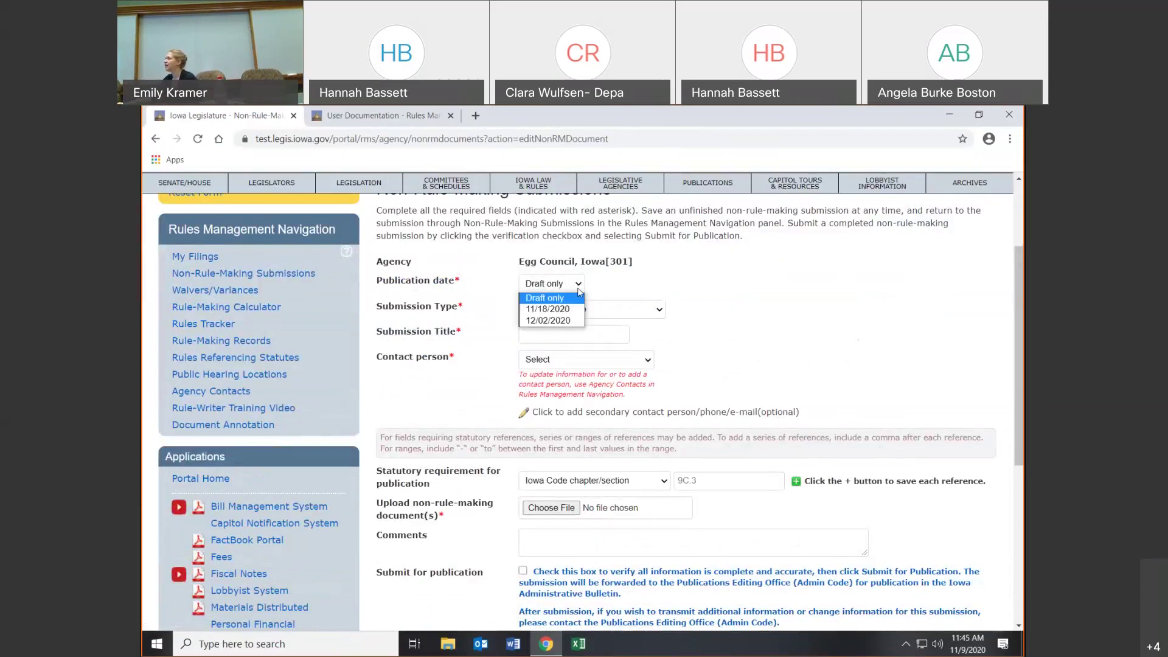
left_click(579, 290)
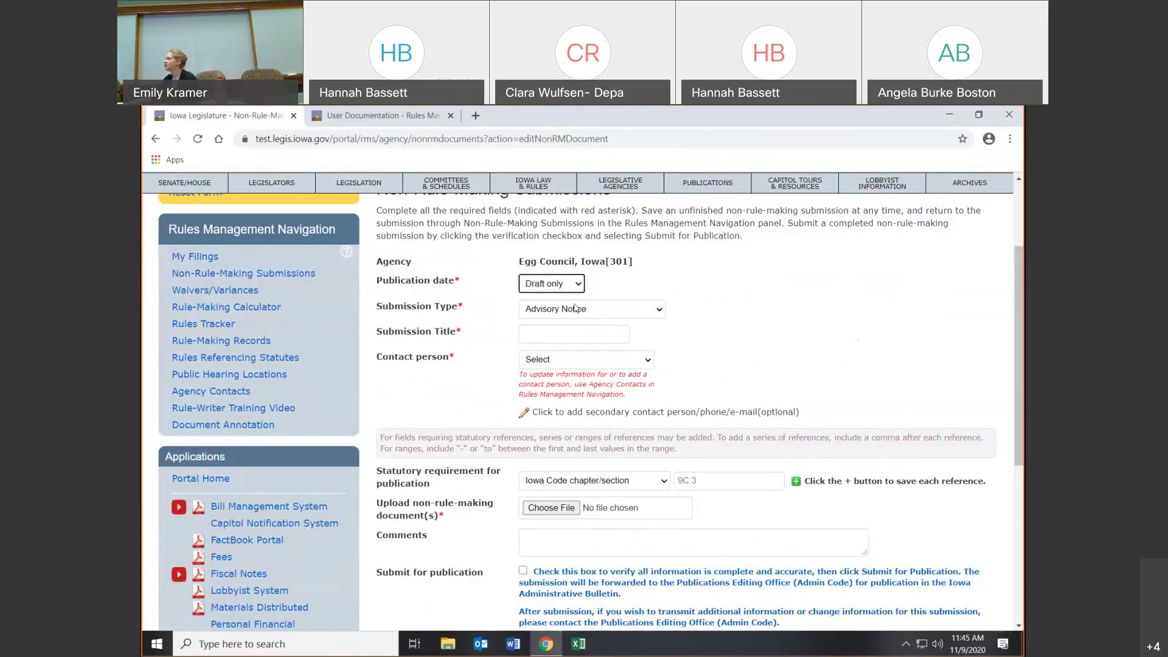
left_click(576, 309)
left_click(576, 309)
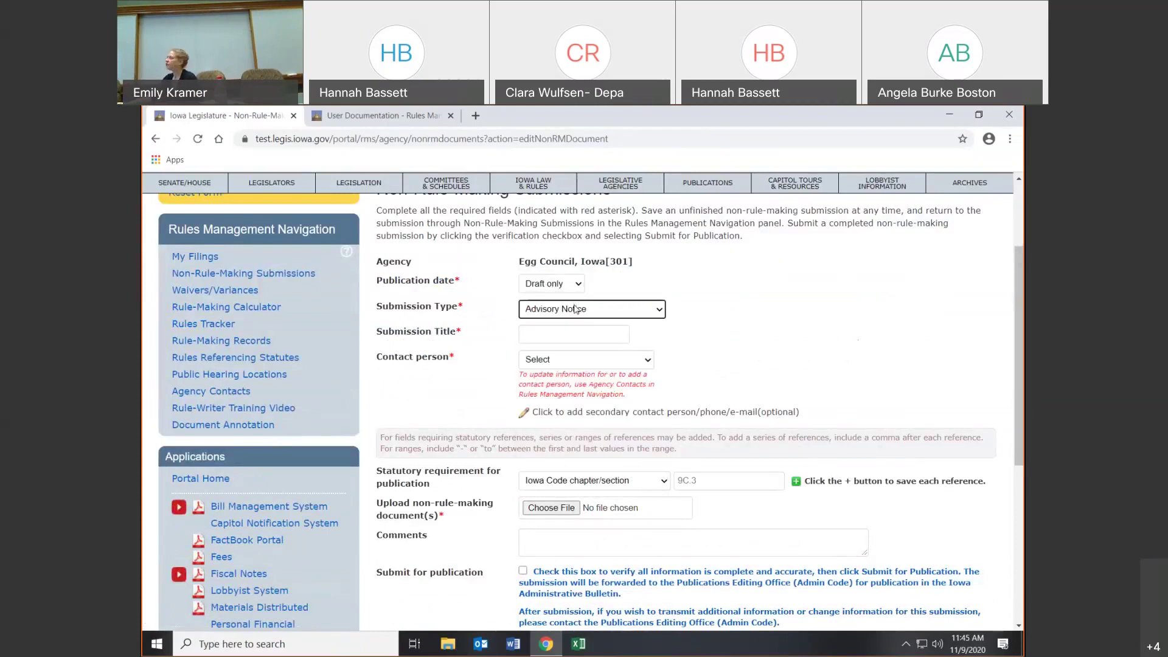
left_click(559, 338)
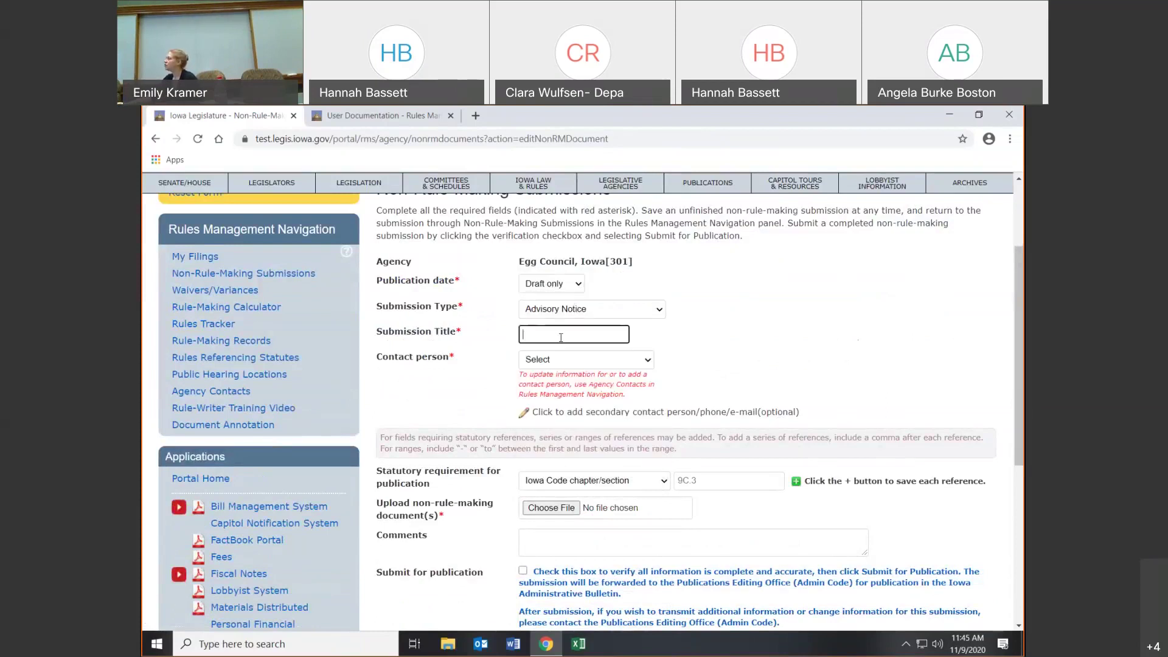
left_click(551, 363)
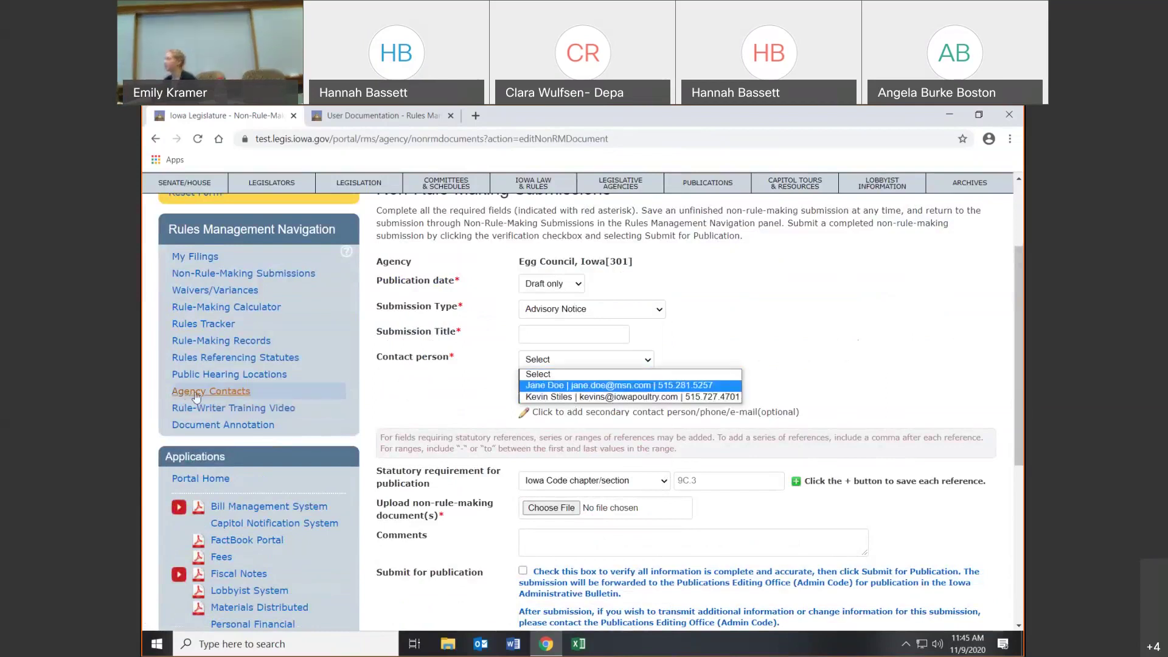
left_click(670, 374)
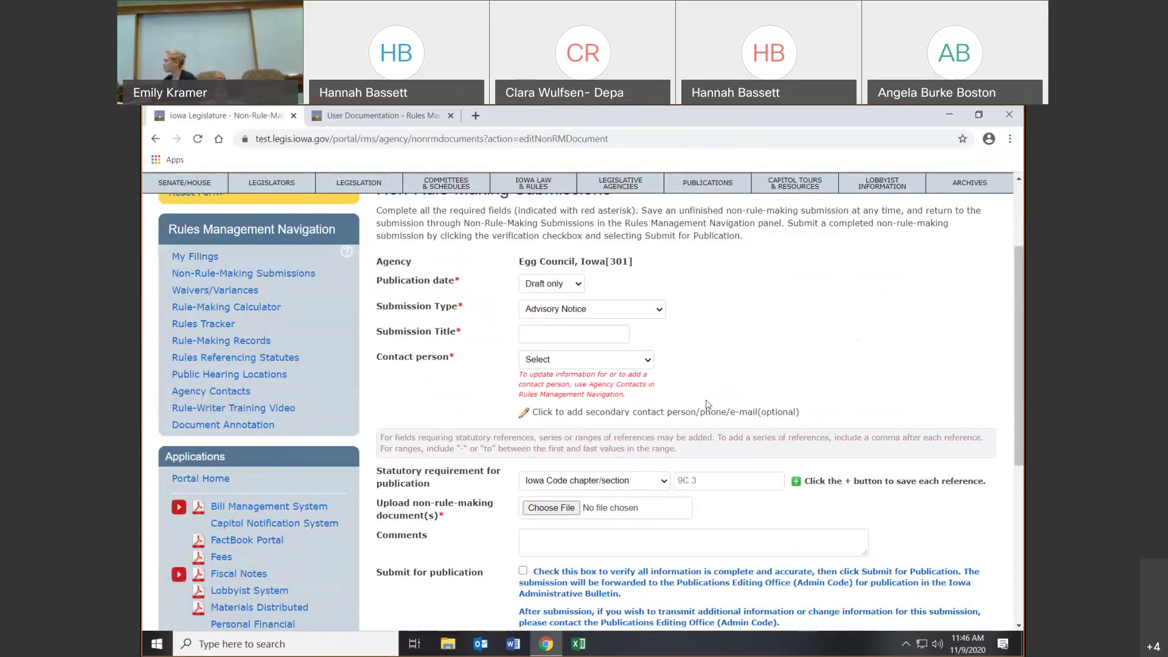
scroll(669, 409, "down", 1)
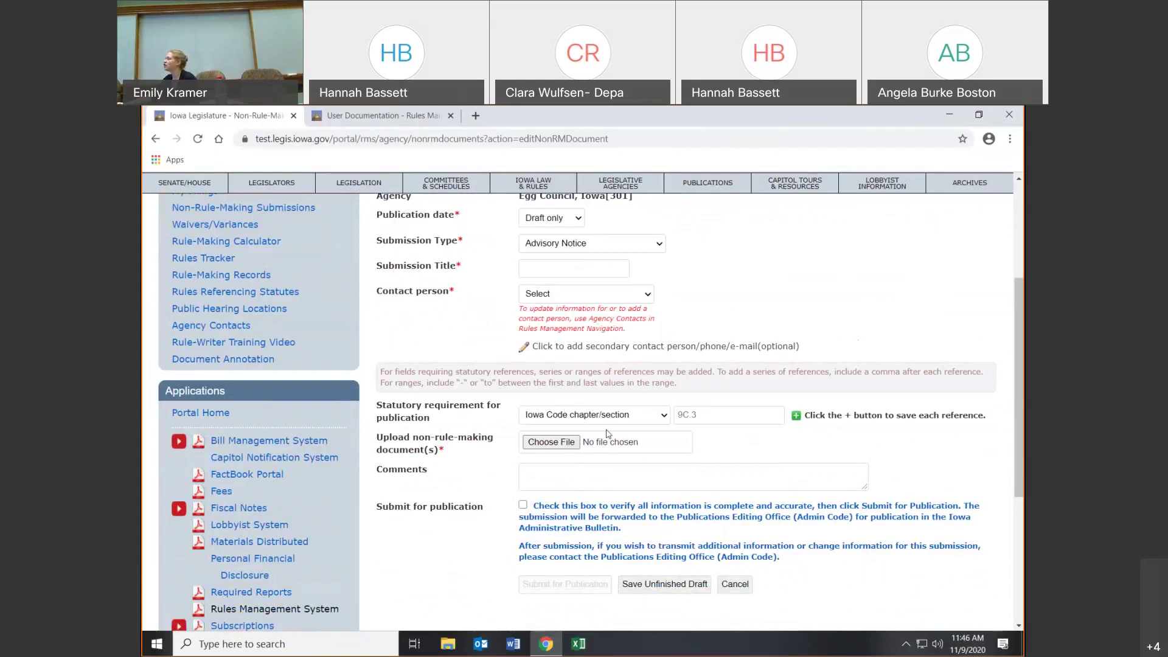
left_click(689, 413)
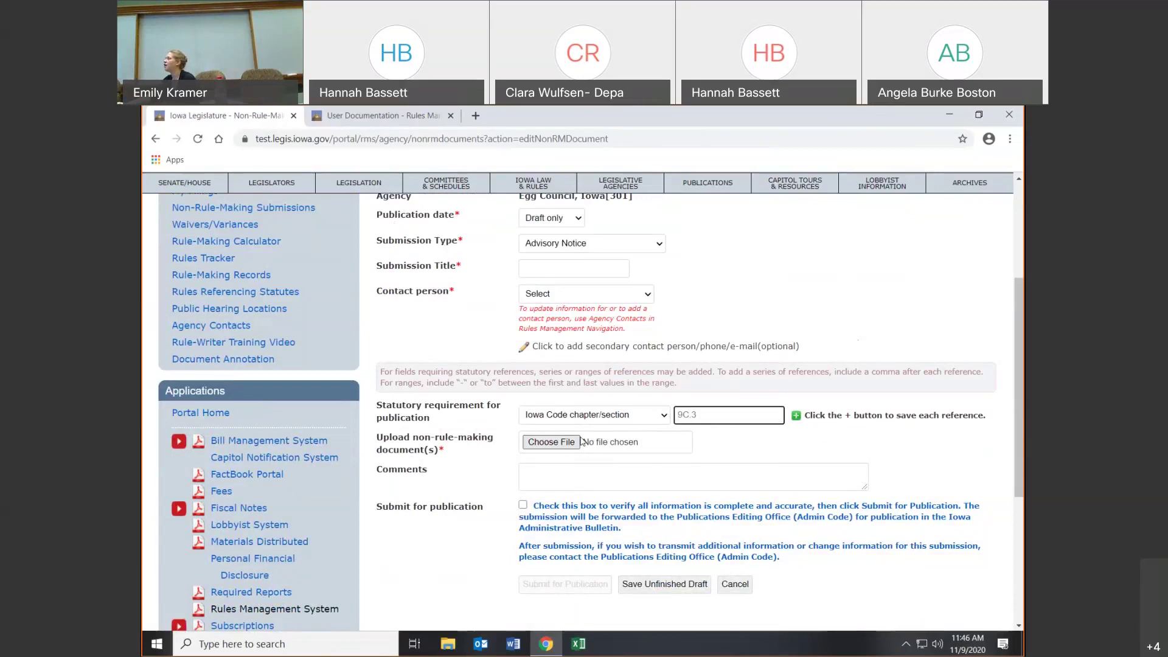
- Verify, title the submission 'TEst 3', save it as an unfinished draft, and open Waivers/Variances
left_click(523, 505)
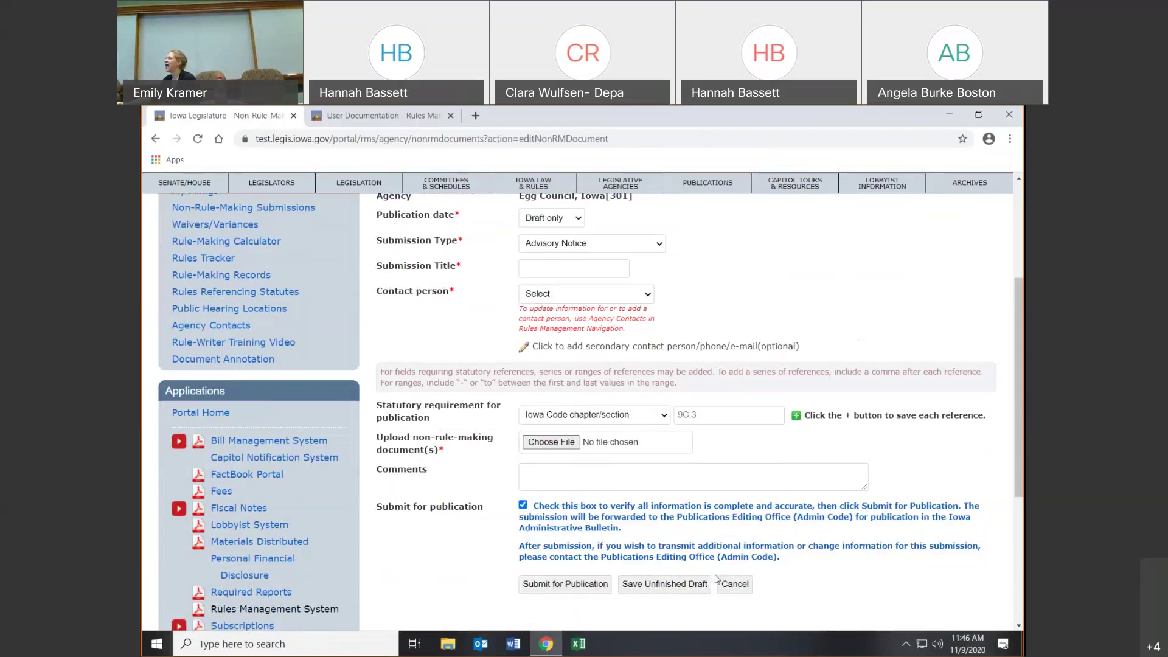
left_click(666, 584)
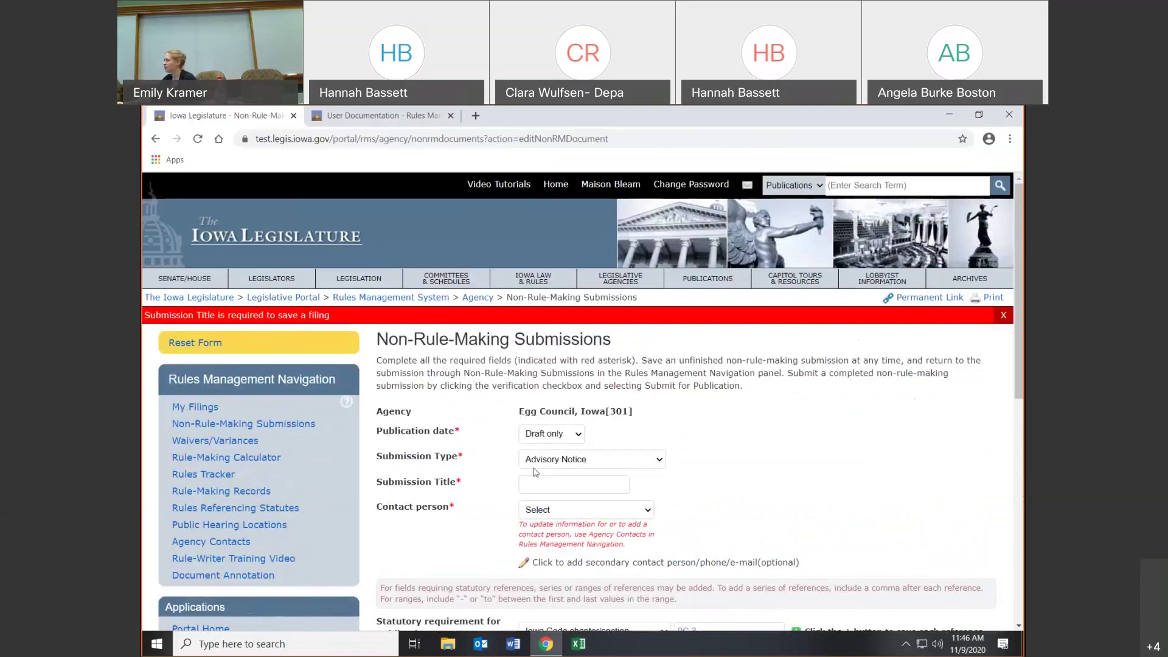
left_click(583, 482)
type("TEst 3")
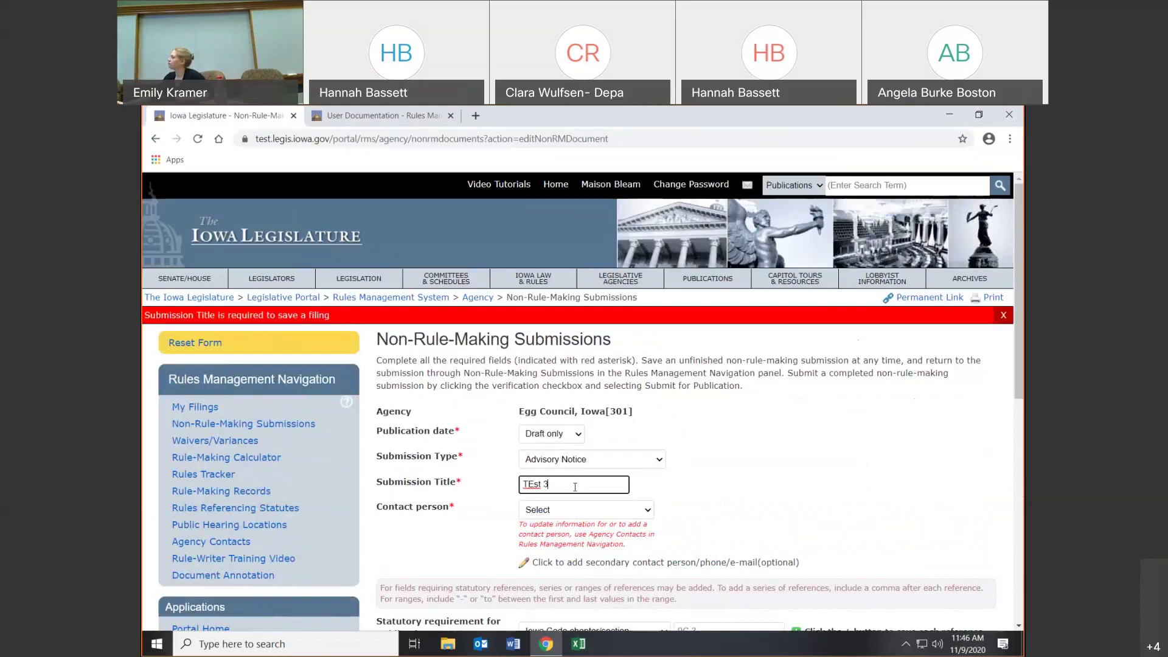
scroll(573, 488, "down", 5)
left_click(632, 474)
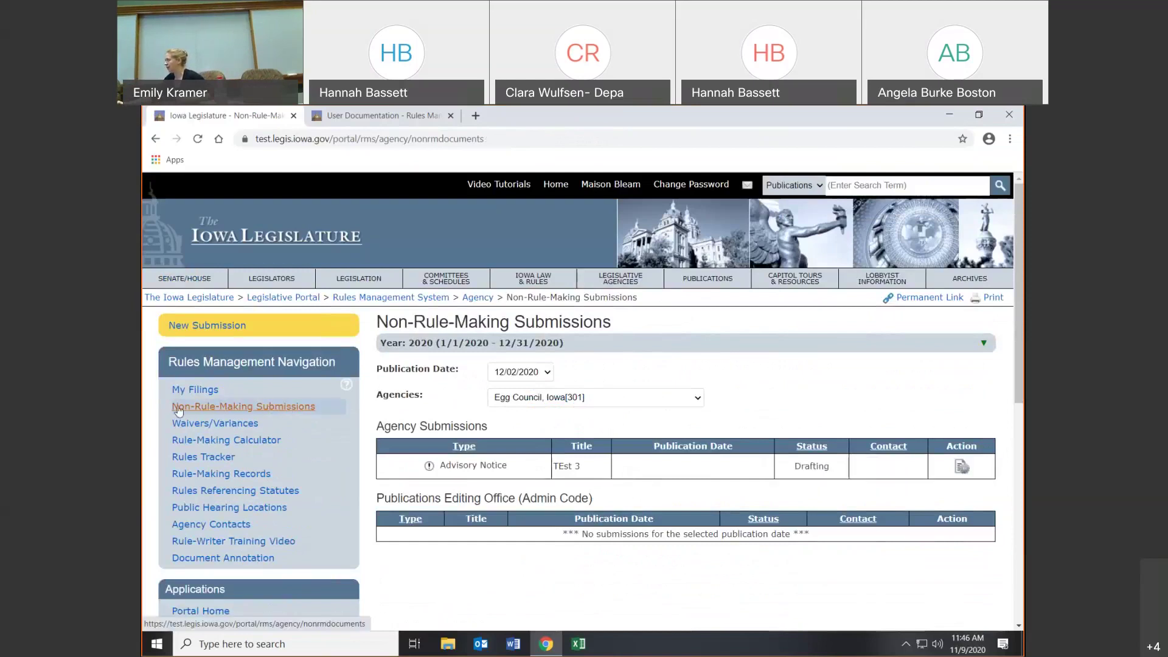
left_click(194, 424)
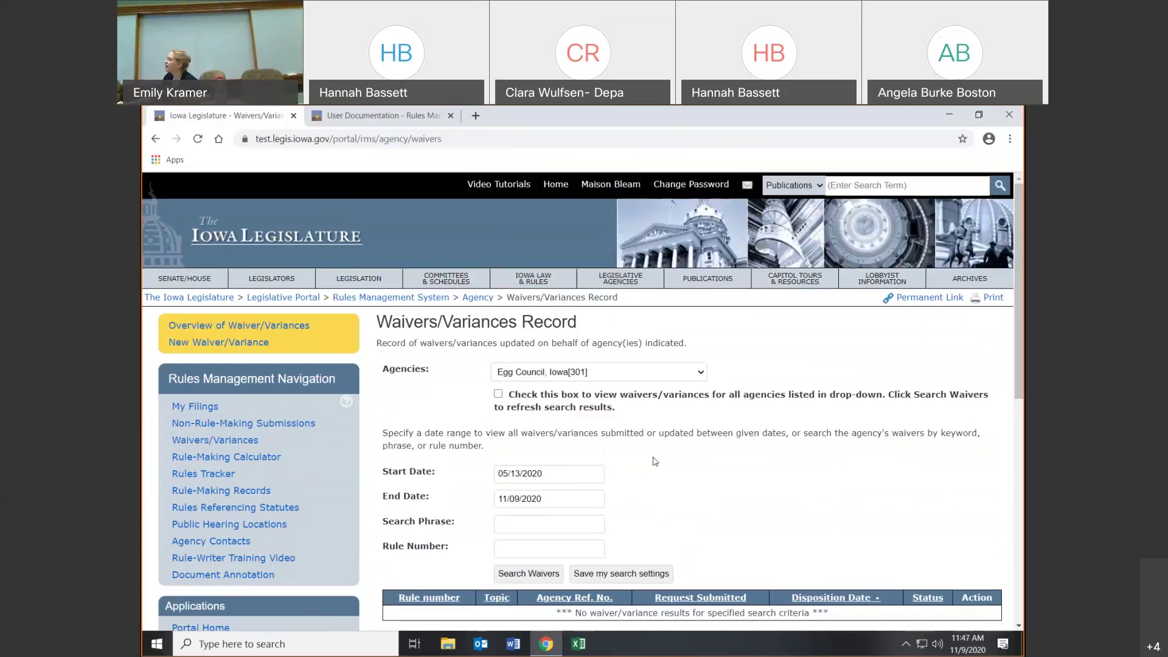
- Open the Overview of Waiver/Variances report, which shows no waivers or variances in the system
scroll(845, 509, "down", 1)
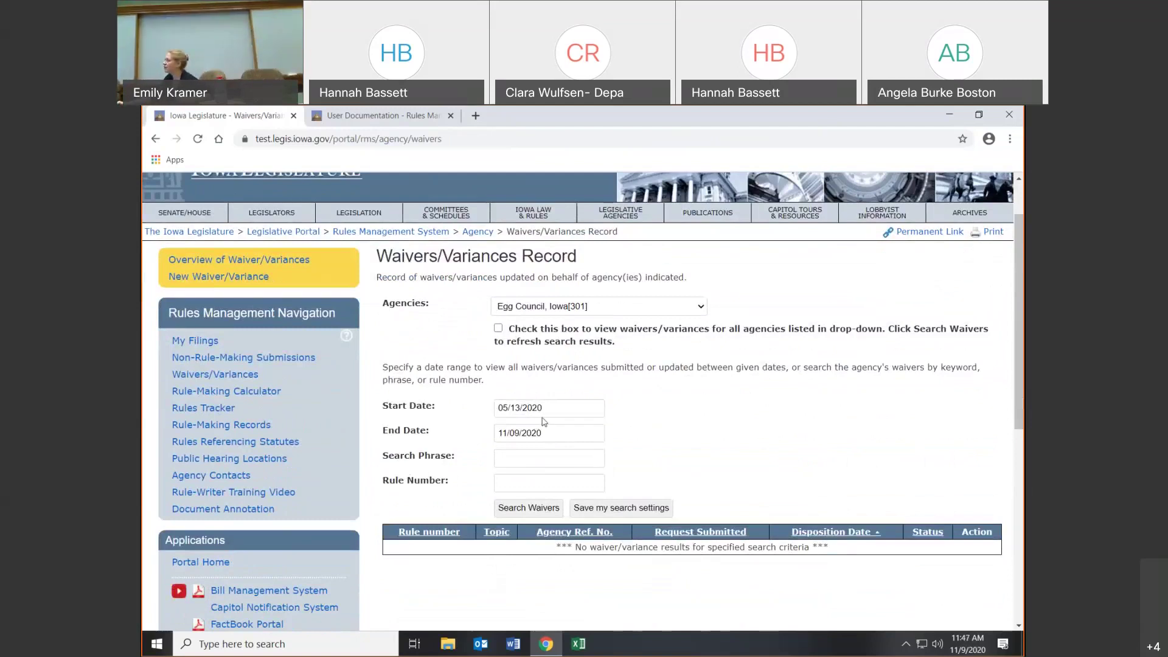
left_click(519, 457)
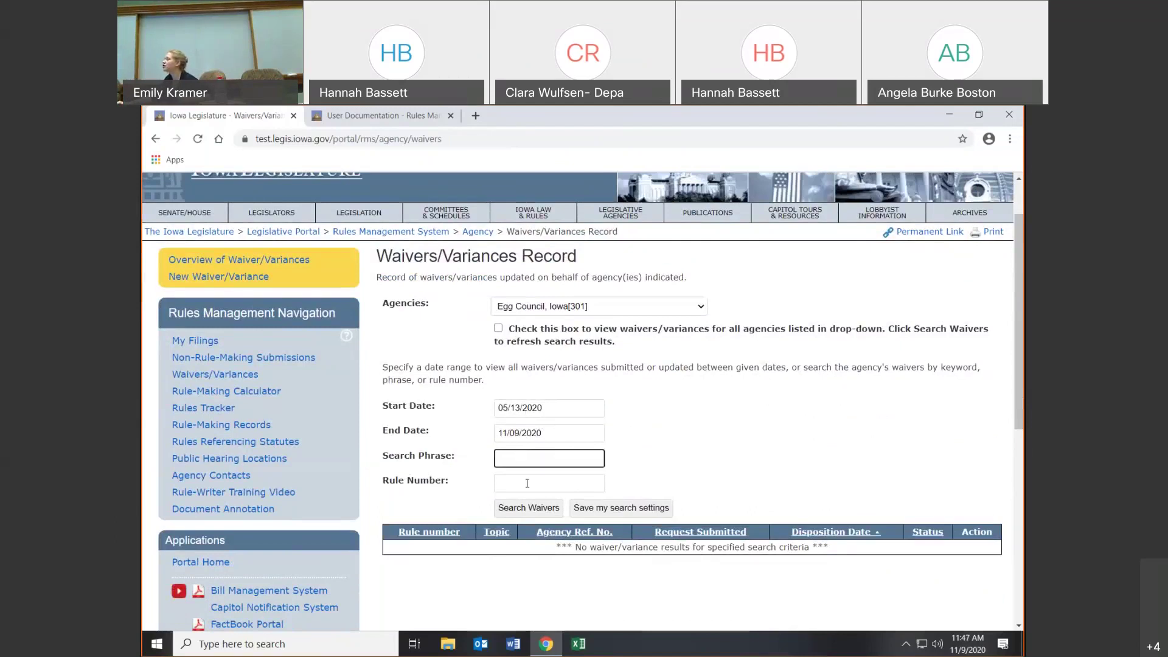
left_click(525, 486)
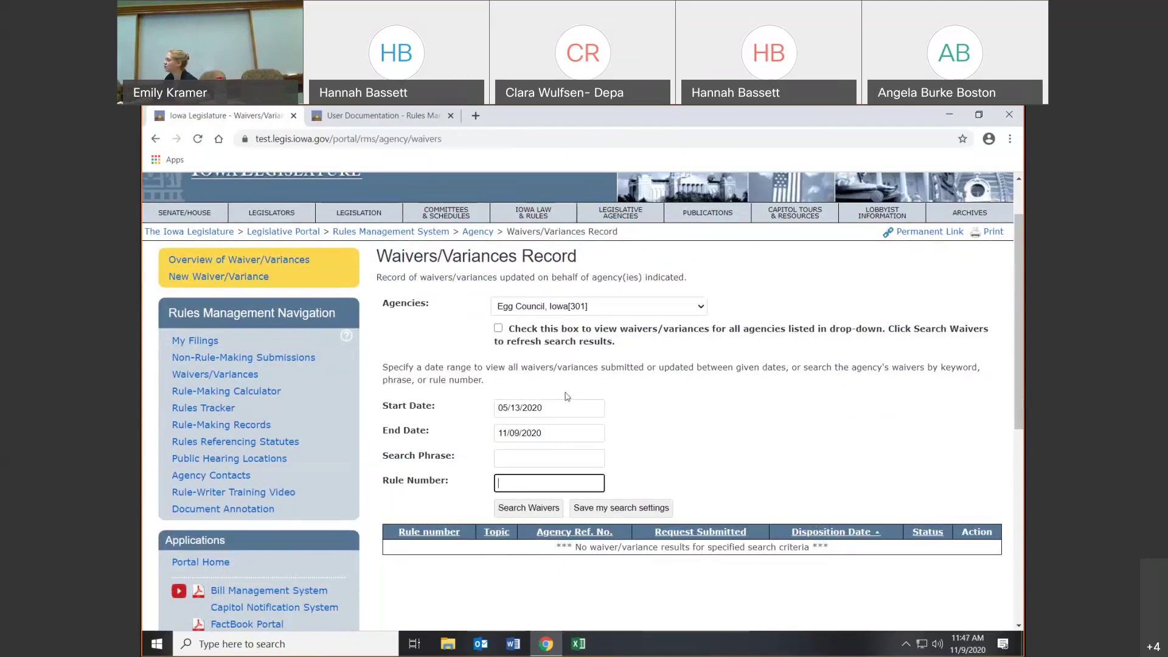
left_click(223, 264)
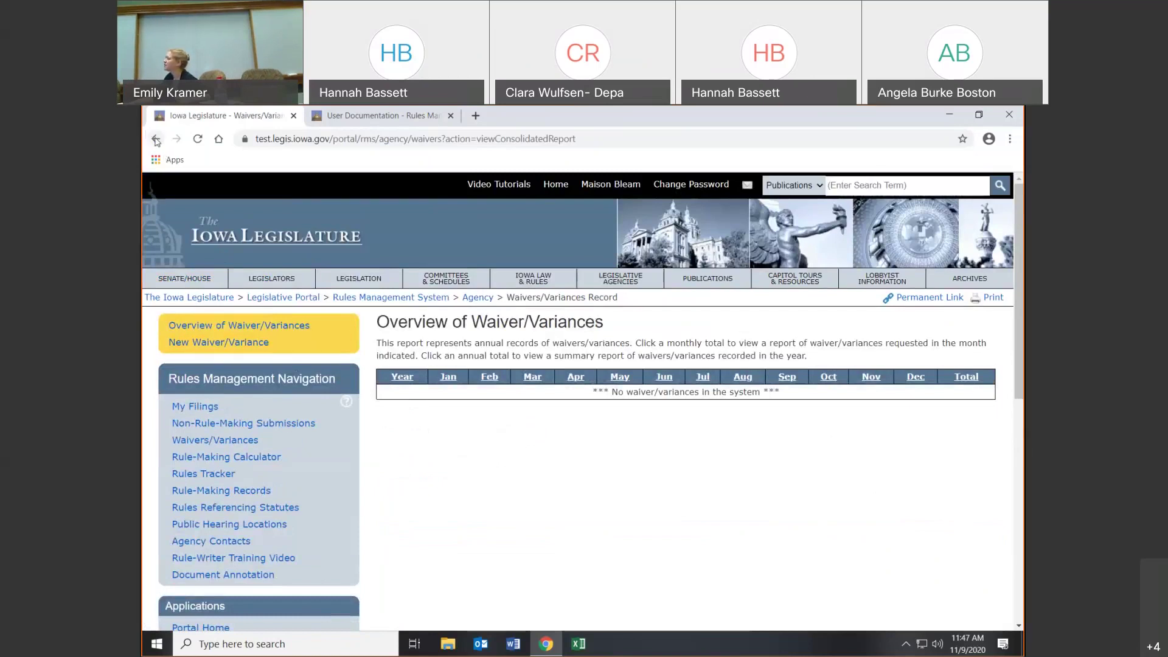
- Start a new waiver record for agency Egg Council, Iowa [301] with agency reference 301
left_click(215, 343)
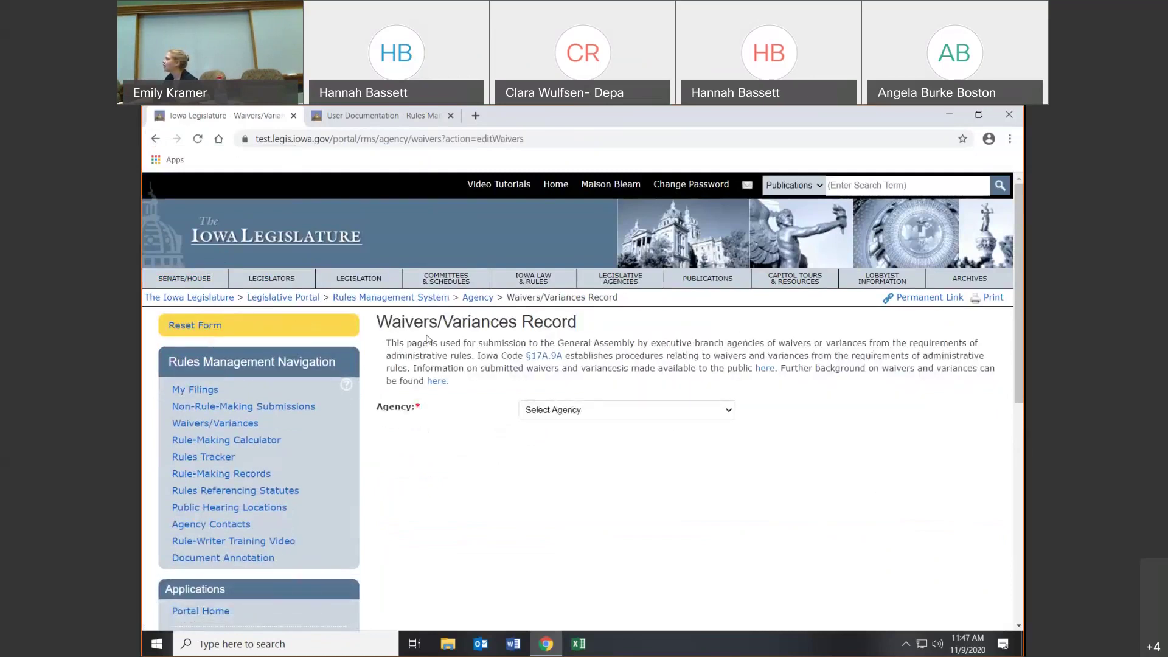
left_click(556, 410)
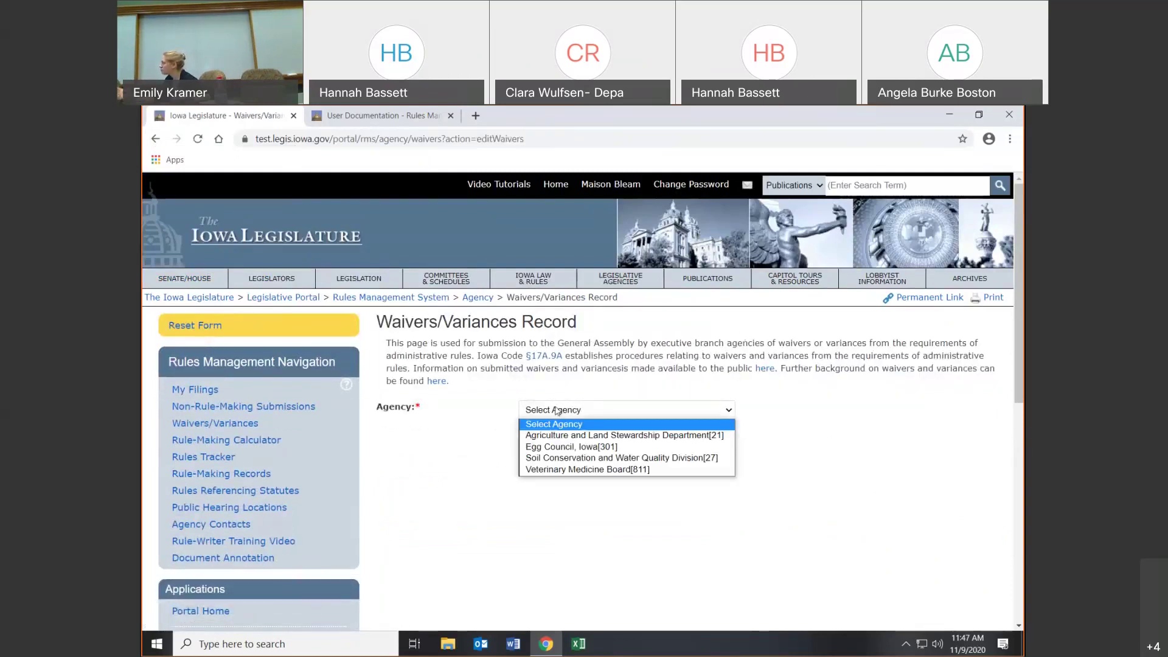
left_click(632, 457)
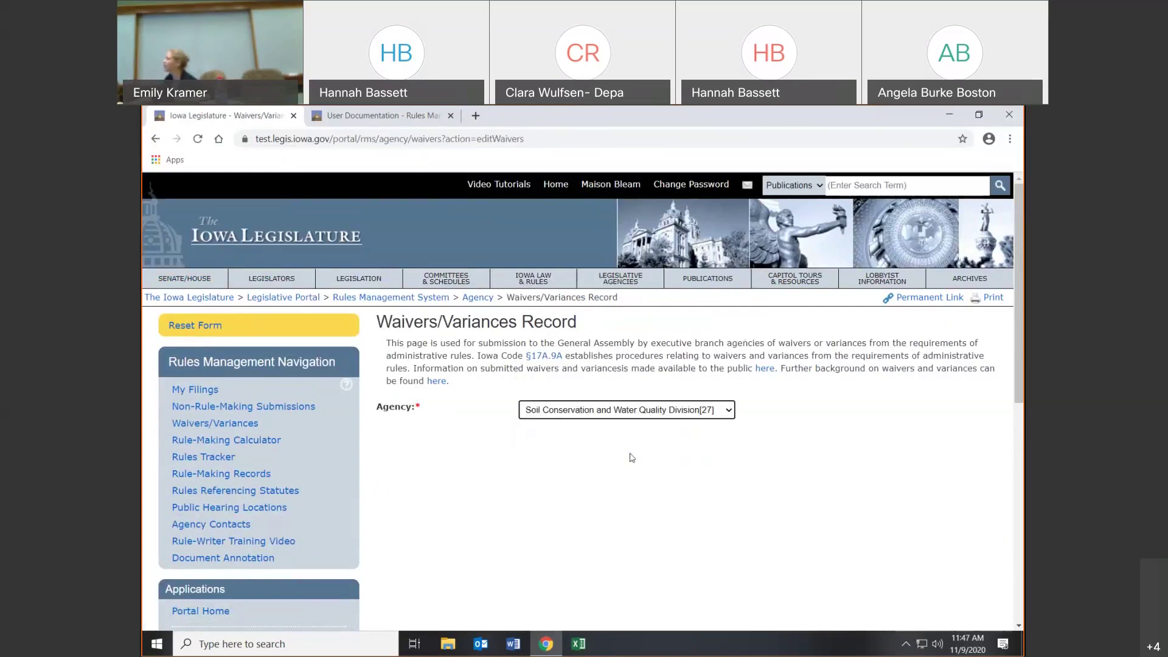
left_click(708, 417)
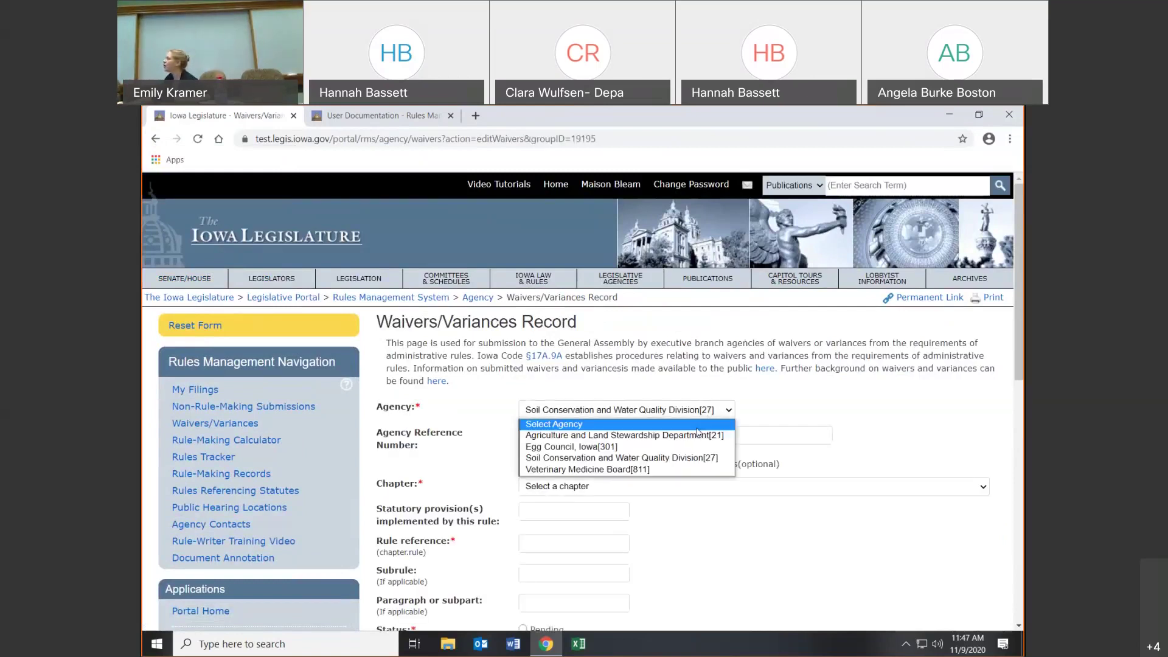
left_click(688, 447)
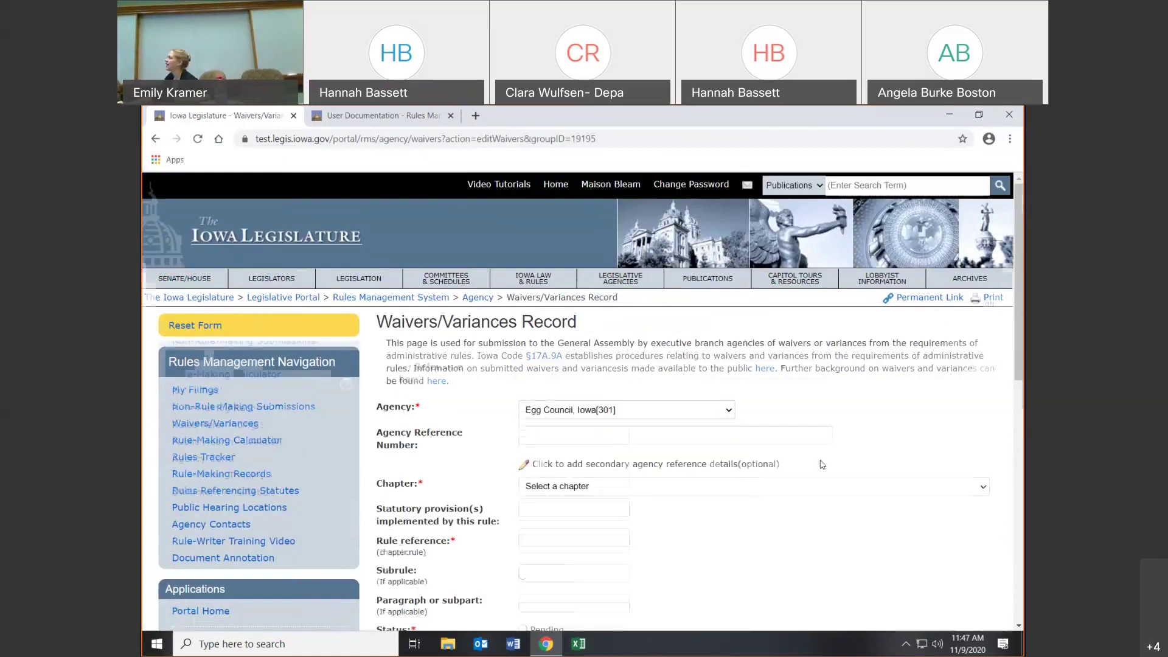
scroll(828, 469, "down", 2)
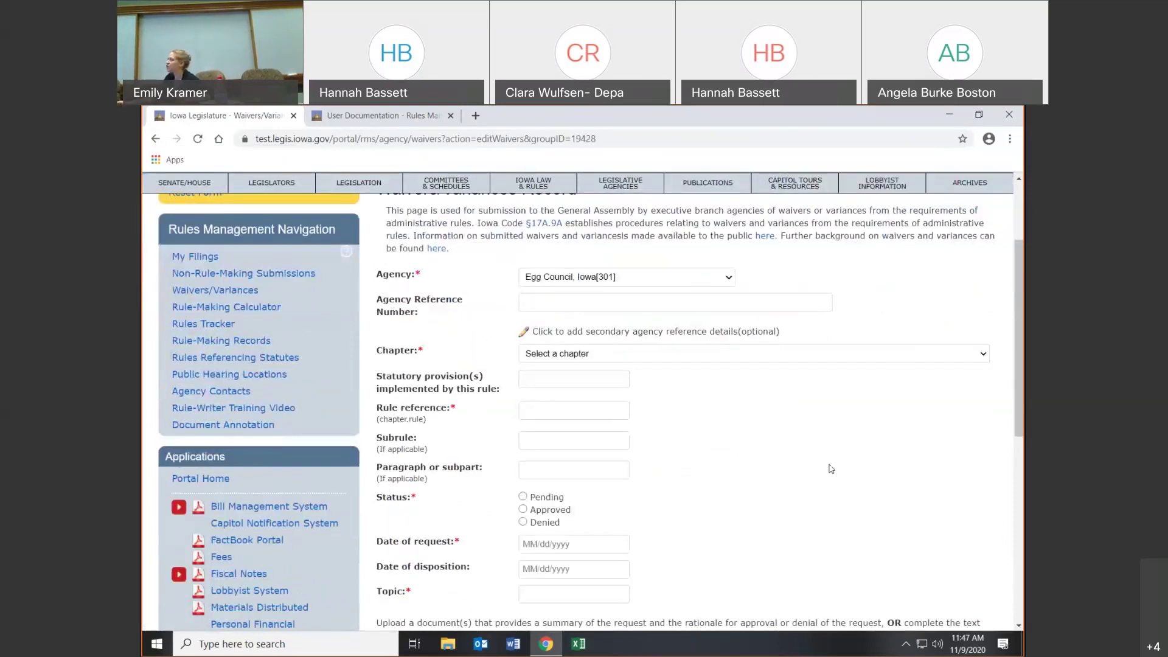
left_click(728, 307)
type("301")
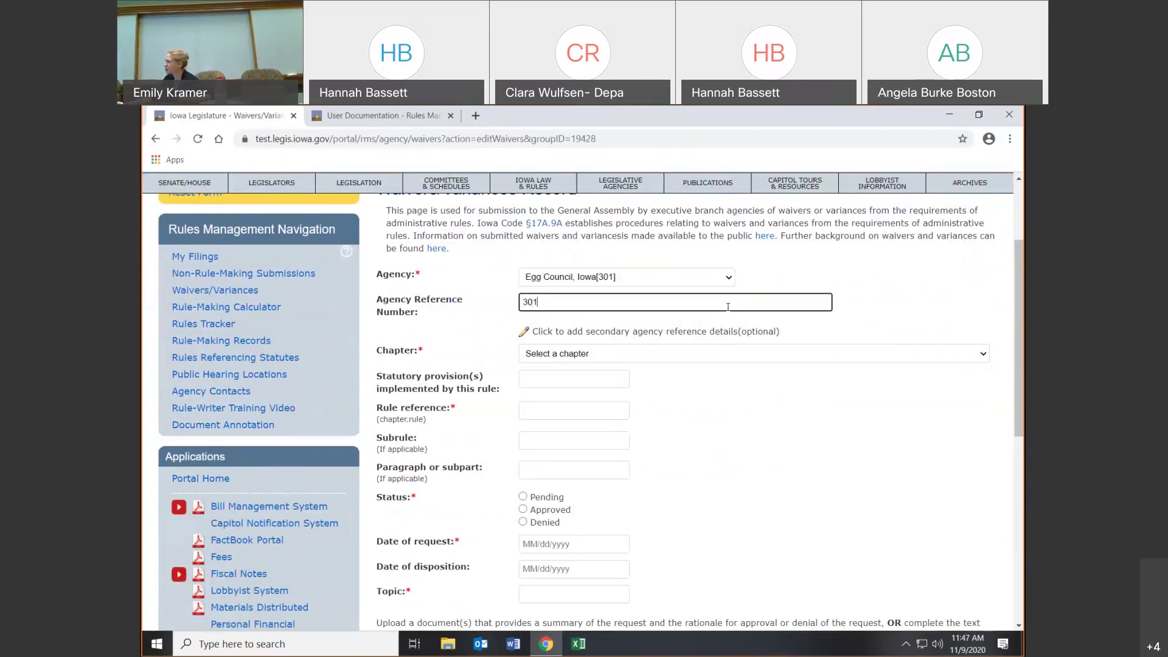
- Choose Chapter 1, Organization And Purpose, enter rule reference 1, and mark the status Denied
left_click(551, 354)
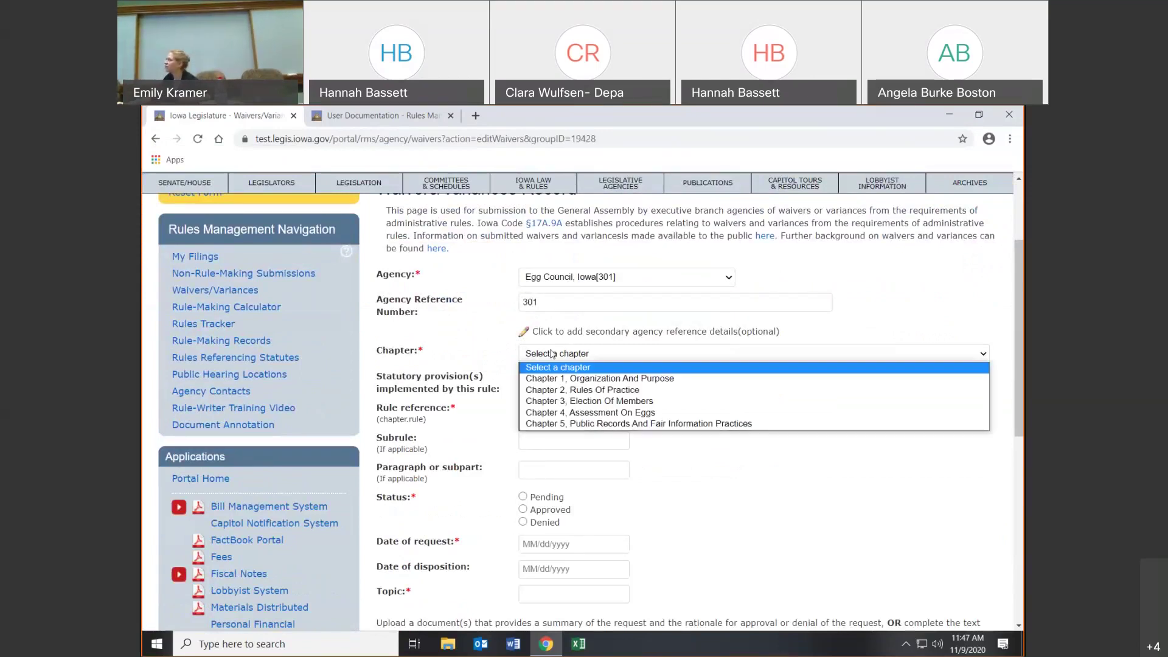
left_click(650, 339)
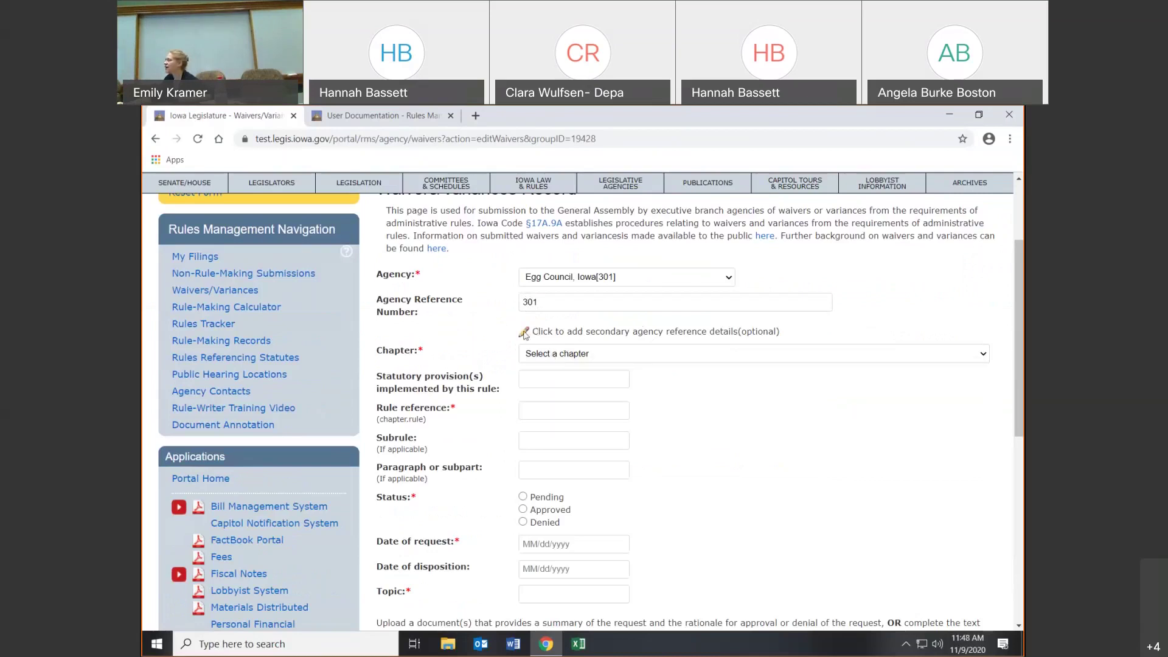
left_click(551, 352)
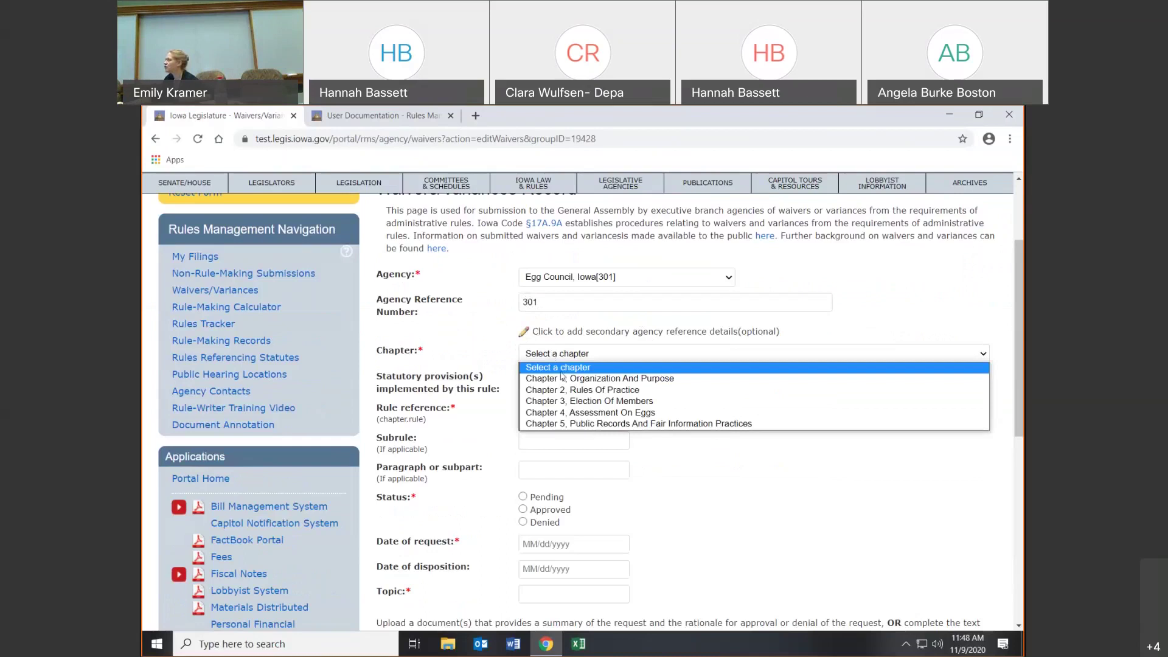
left_click(561, 378)
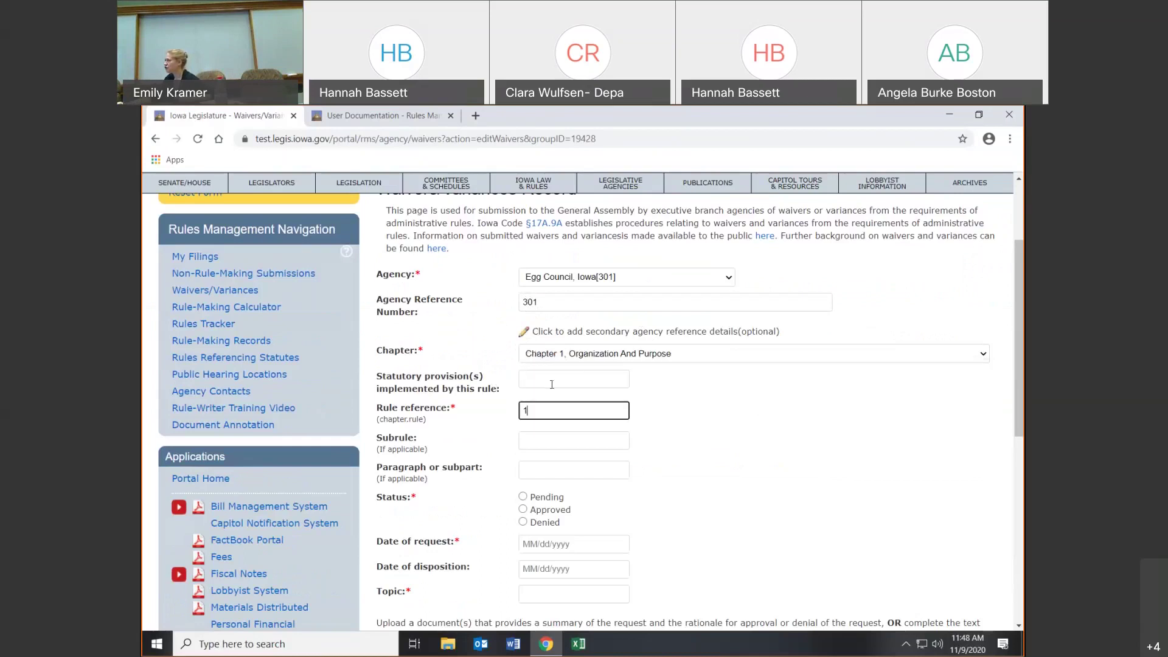
left_click(551, 384)
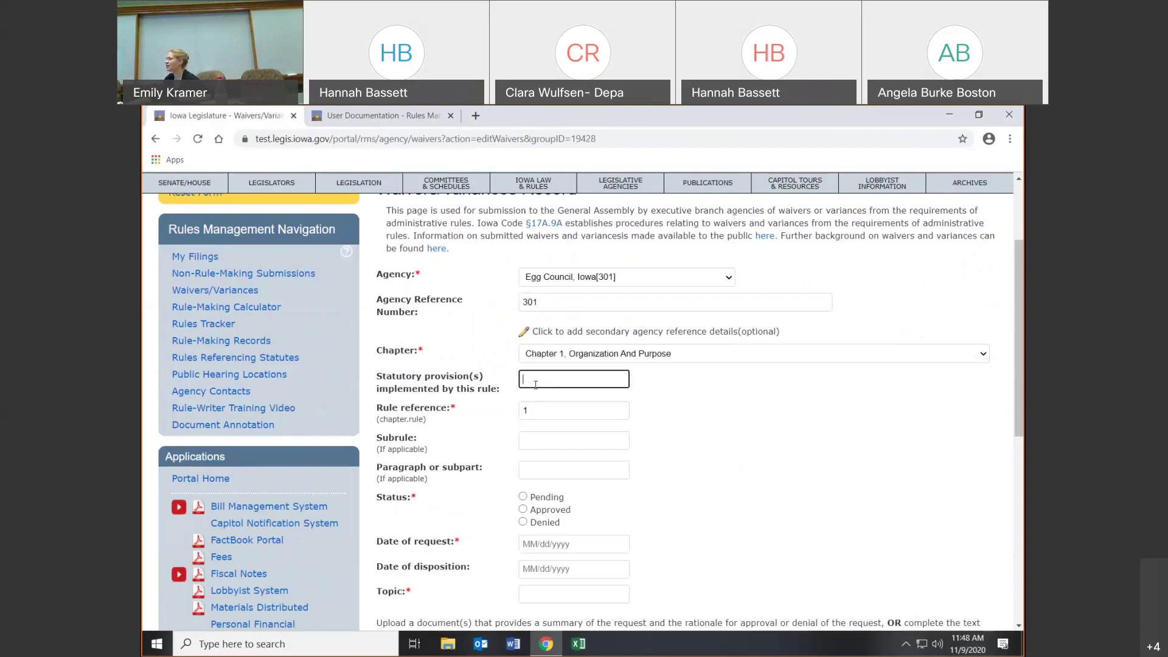
left_click(547, 413)
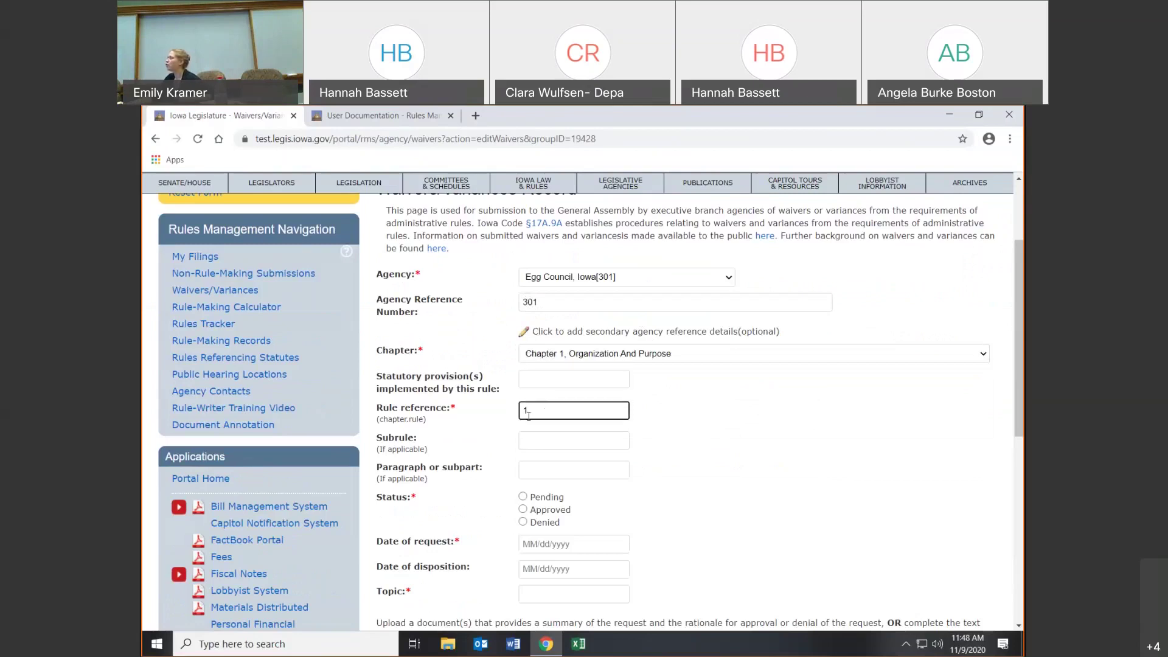
left_click(548, 442)
left_click(531, 471)
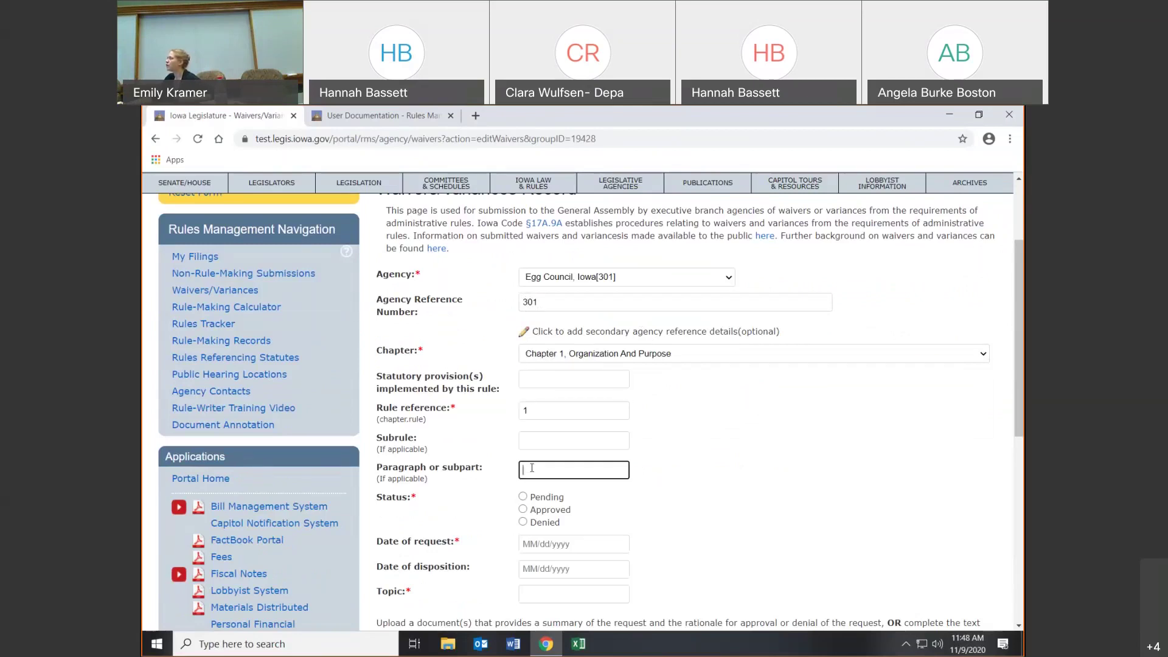
left_click(523, 508)
scroll(653, 499, "down", 1)
- Set the date of request to 11/09/2020, leaving the disposition date empty
left_click(575, 479)
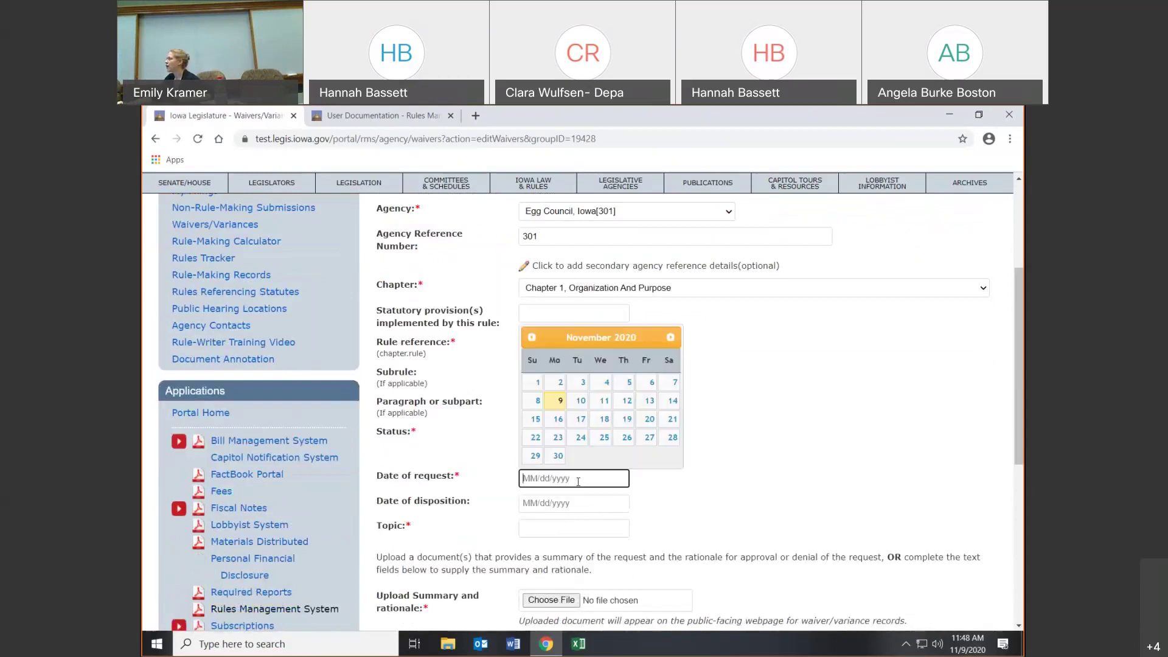
left_click(556, 400)
left_click(547, 503)
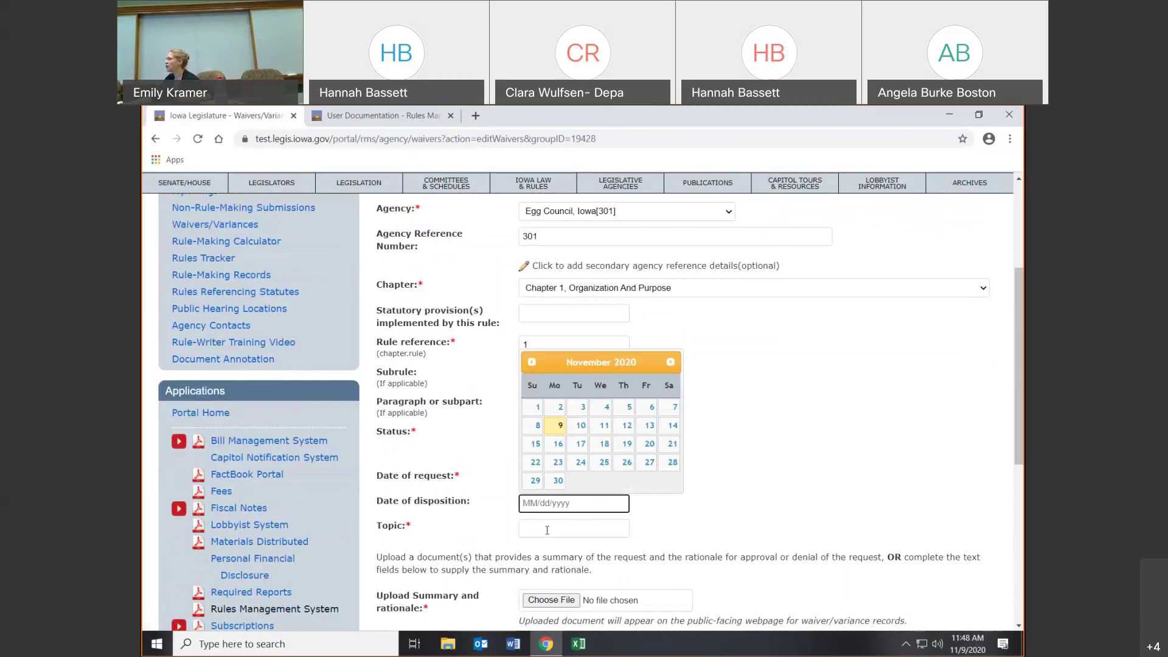
left_click(547, 530)
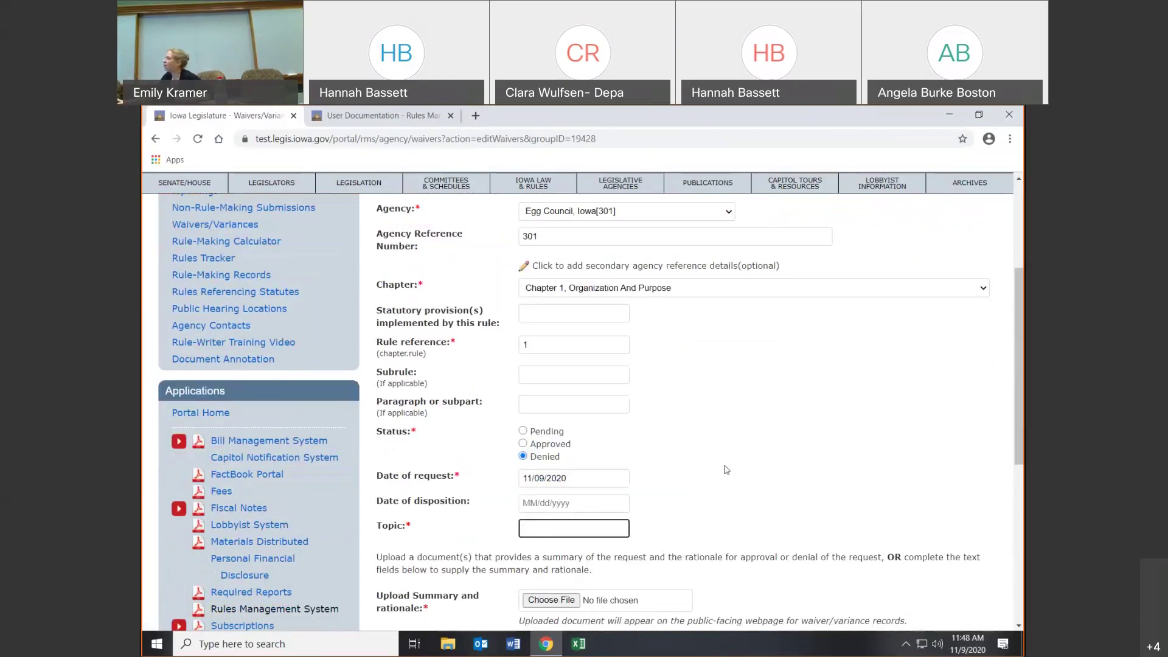
- Keep Chapter 1 and set rule reference 1.1, picking rule 301.1.1, Iowa egg council composition
left_click(691, 292)
left_click(685, 383)
left_click(572, 347)
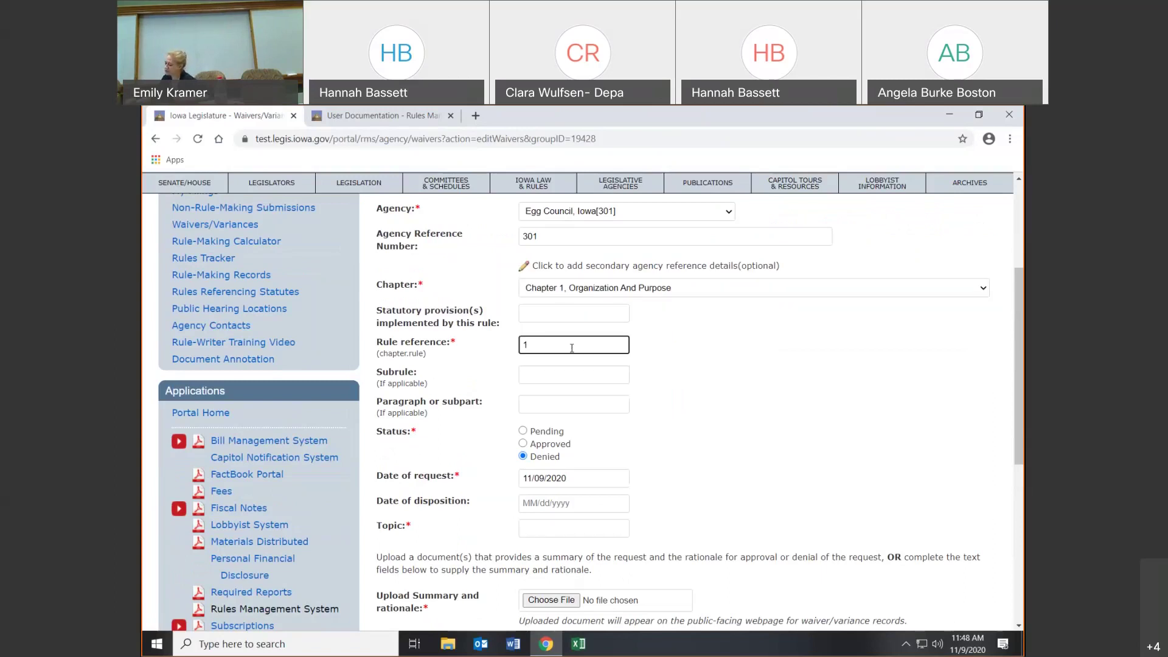
type("1.1")
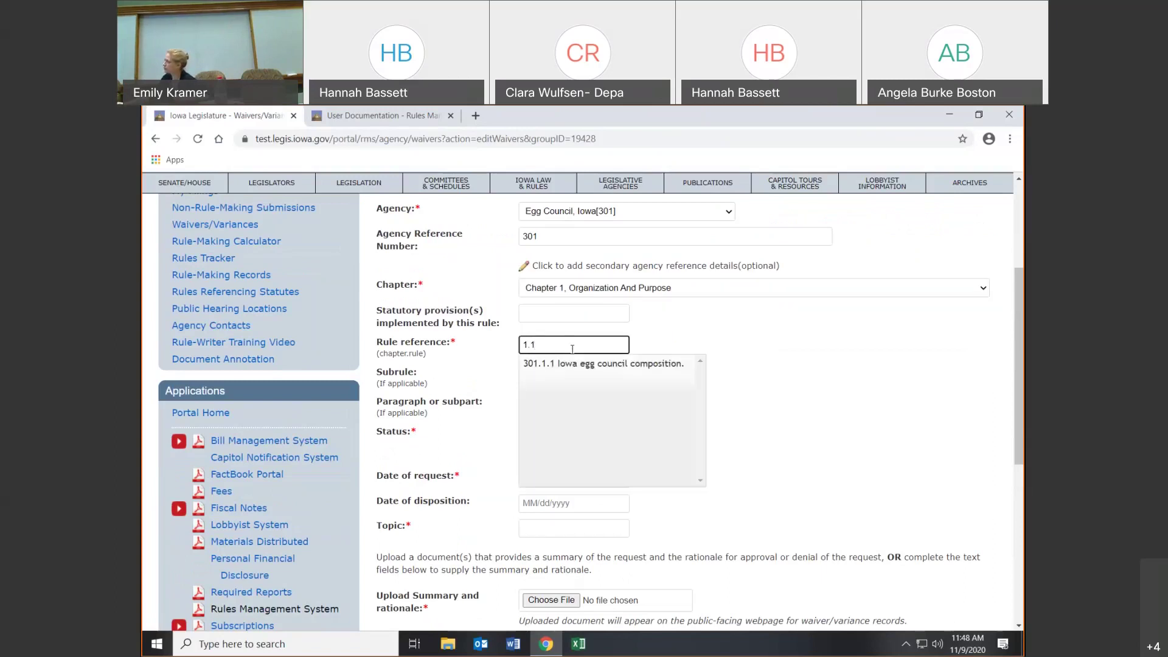
left_click(567, 366)
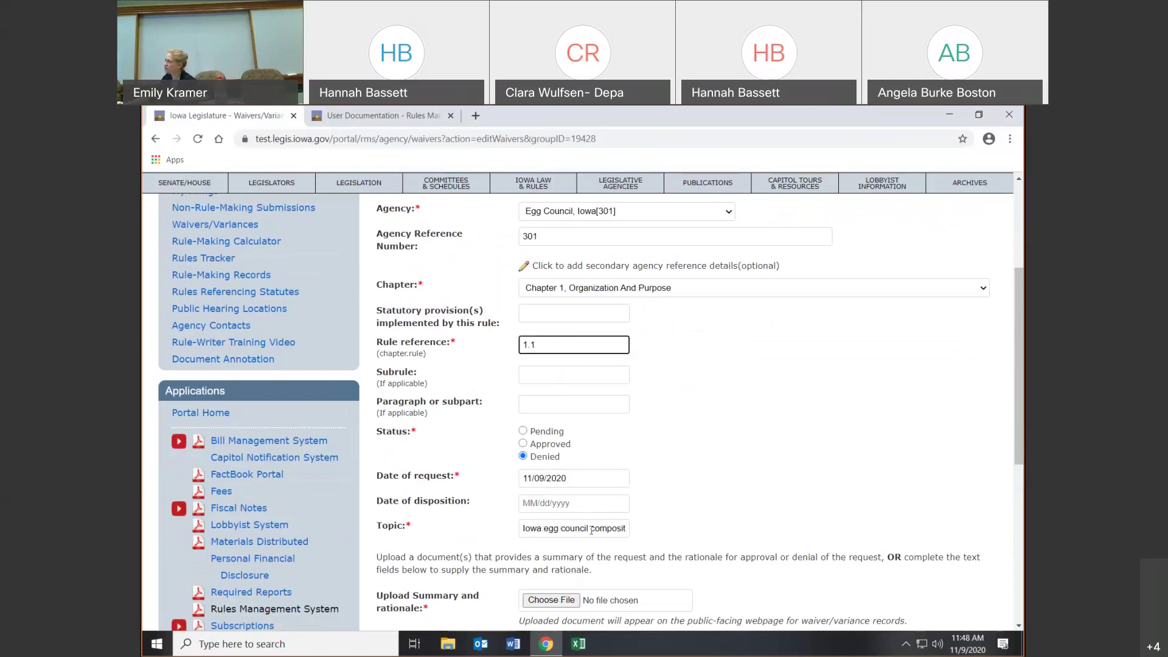
scroll(595, 522, "down", 2)
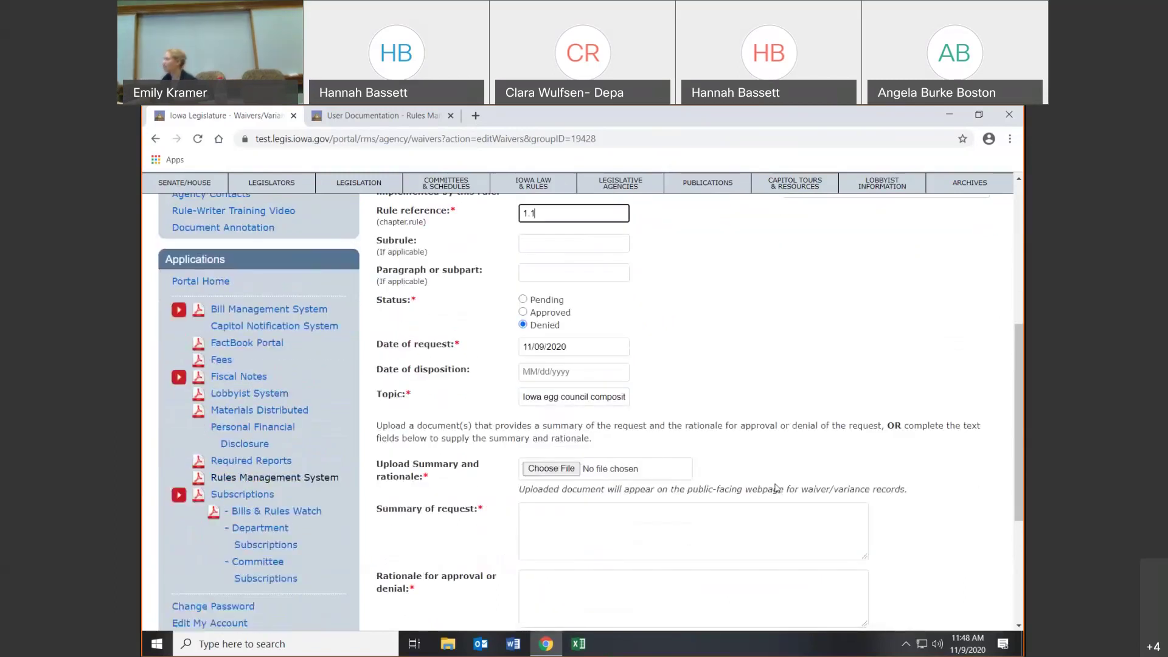
scroll(653, 459, "down", 1)
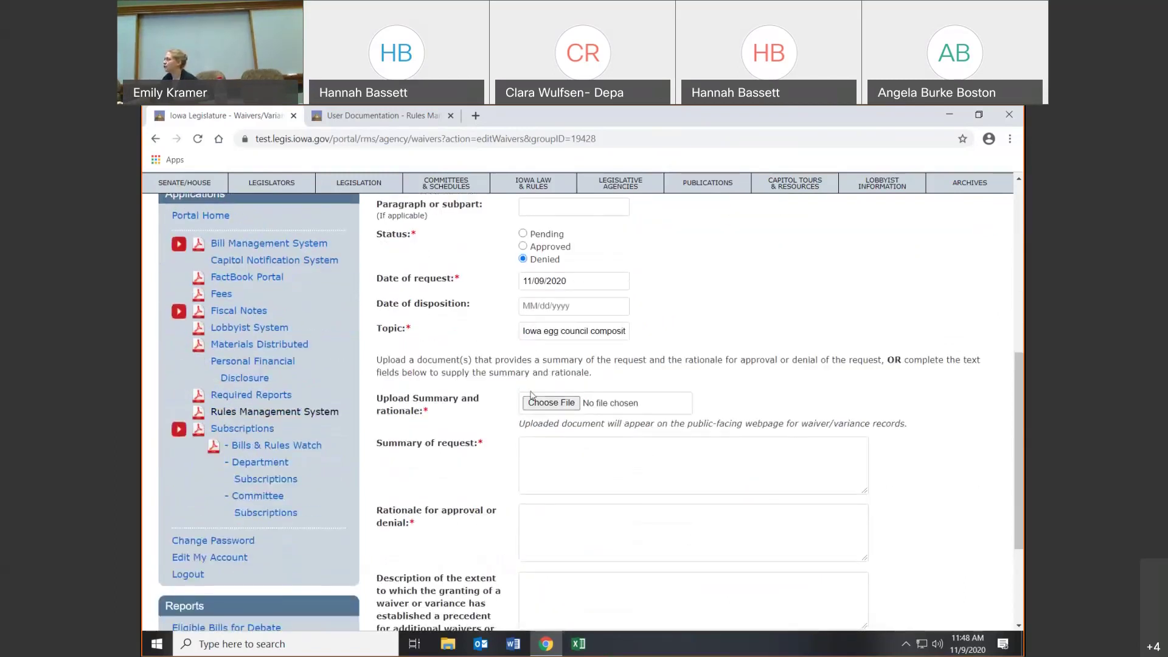
left_click(545, 404)
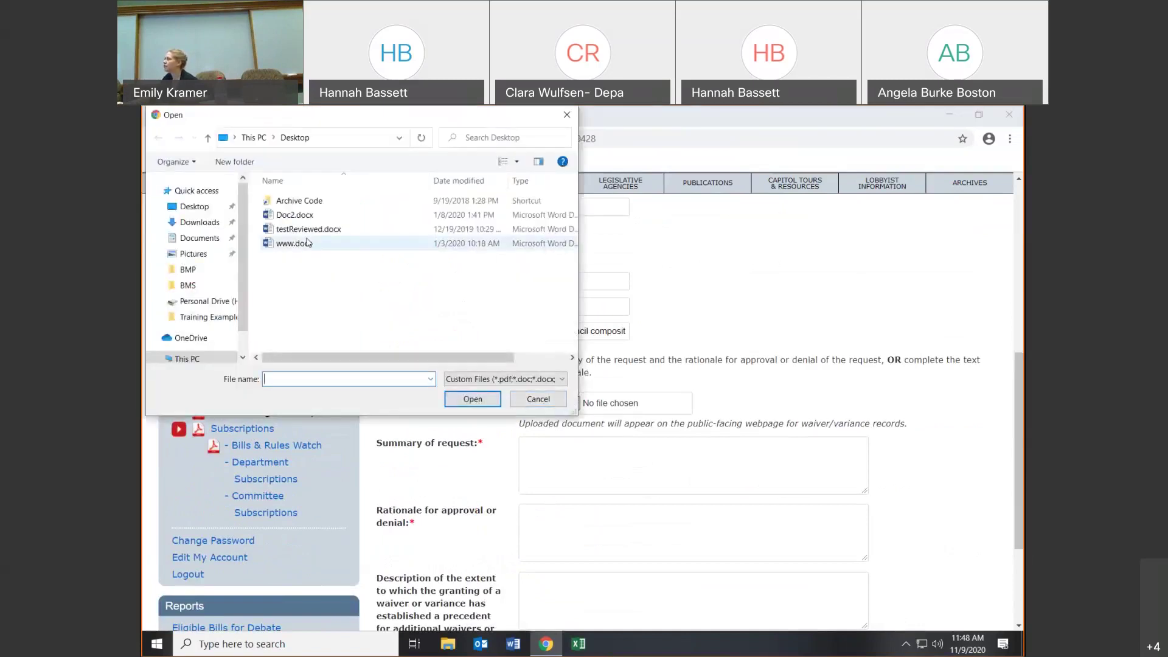
left_click(307, 234)
left_click(467, 400)
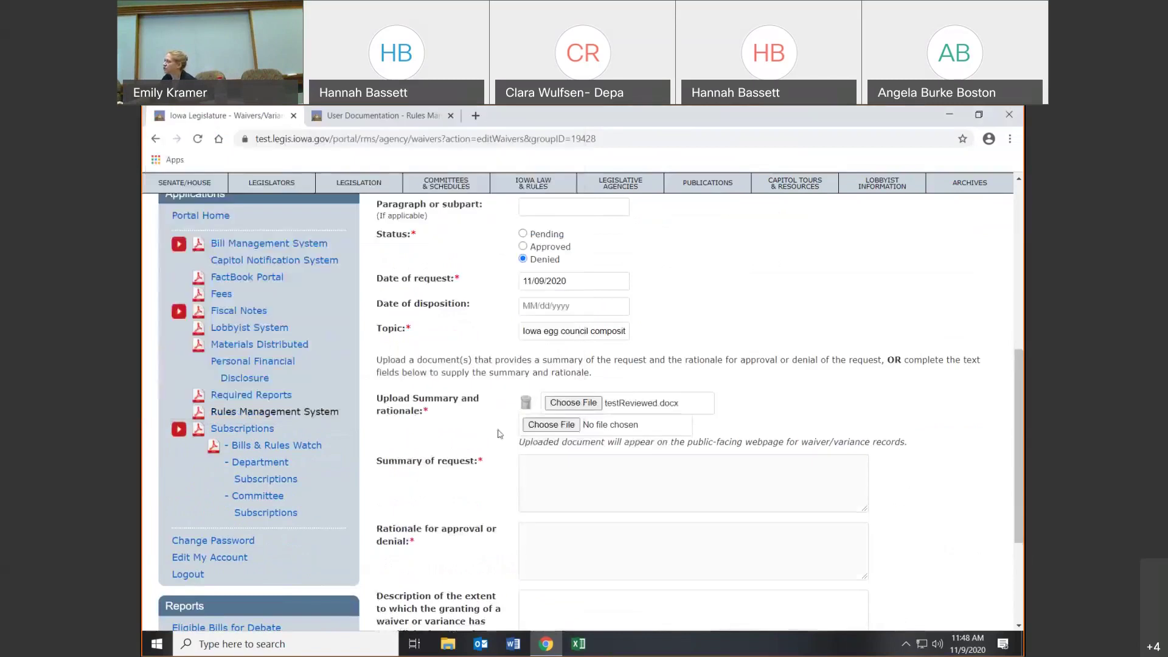
scroll(614, 522, "down", 1)
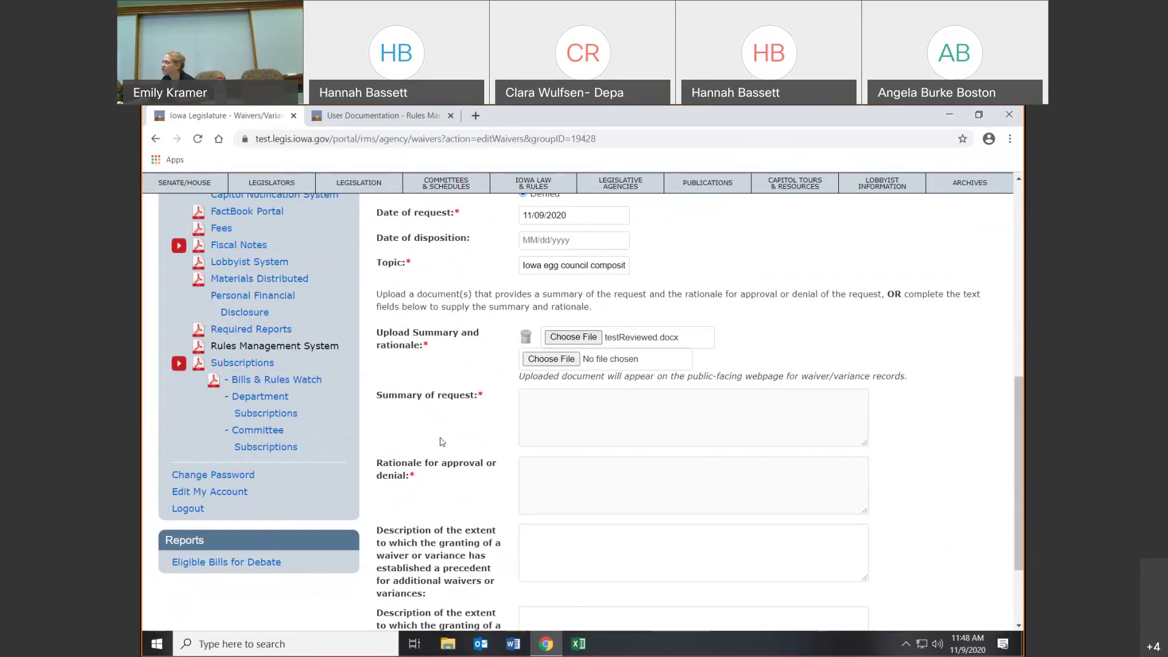
left_click(525, 337)
left_click(555, 423)
left_click(553, 469)
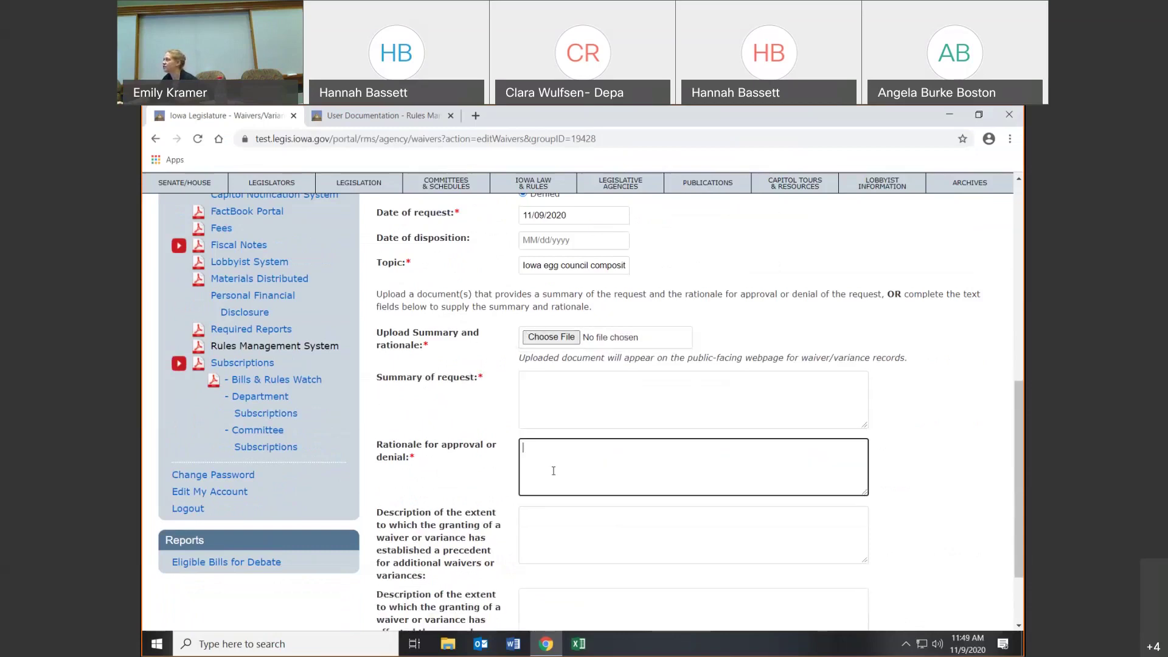
scroll(554, 471, "down", 1)
left_click(554, 469)
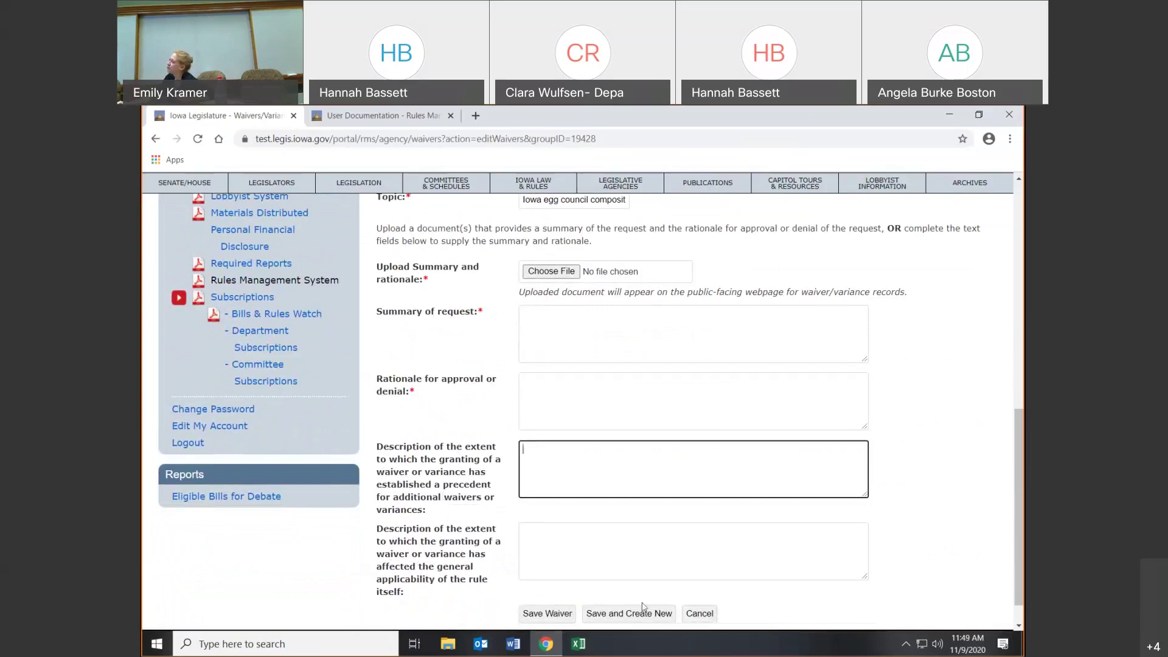
- Save the Egg Council waiver, check 301-1.1 is listed as Denied, and open the Rule-Making Calculator
left_click(551, 617)
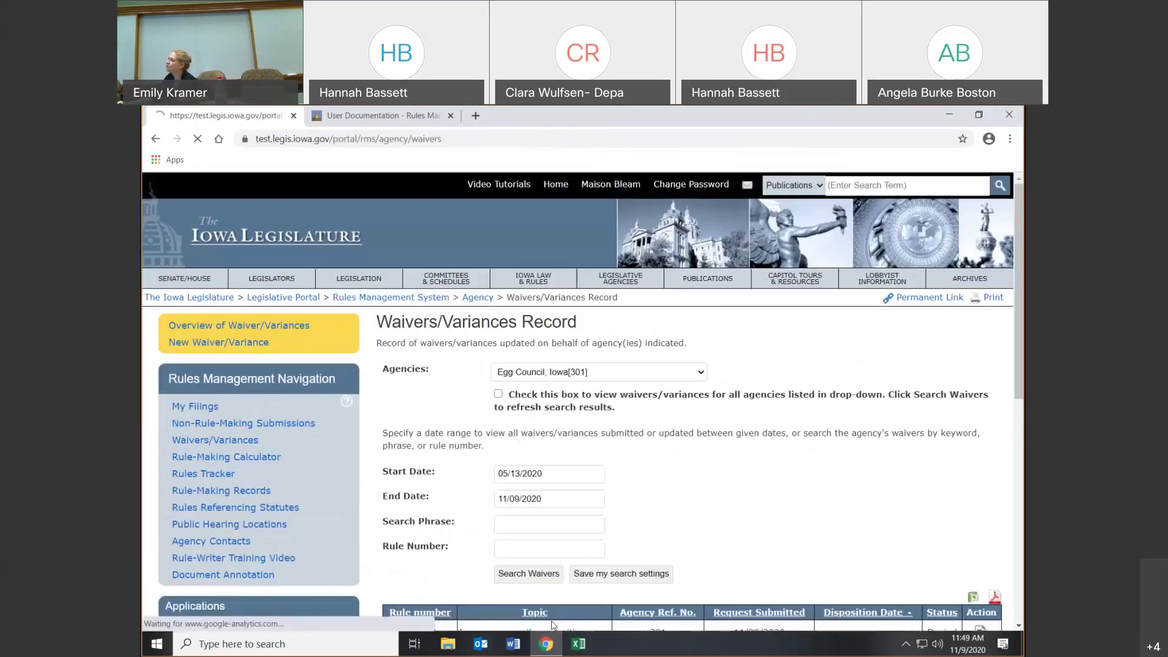
scroll(809, 535, "down", 3)
mouse_move(867, 514)
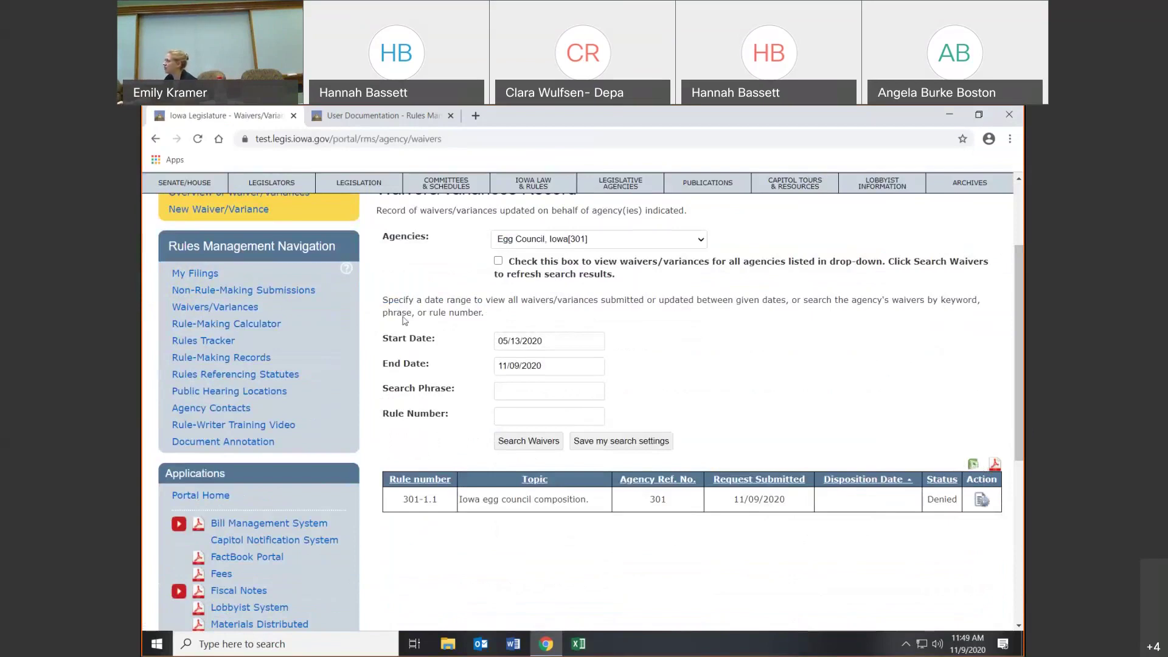
left_click(222, 322)
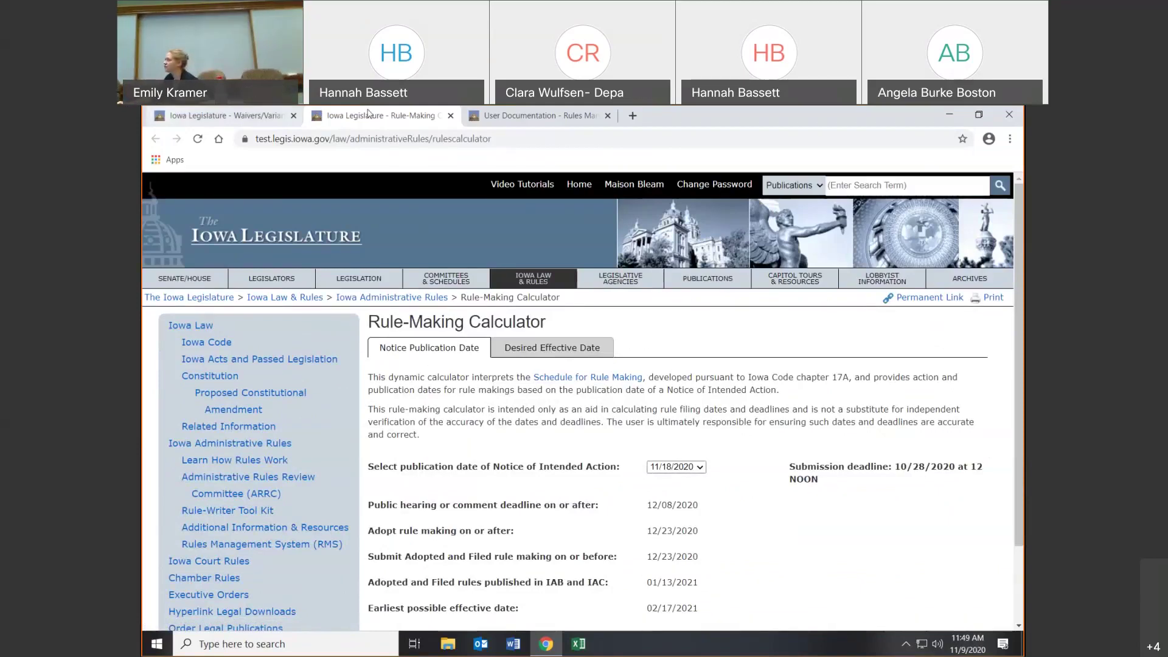
- Close the Rule-Making Calculator, open the Egg Council Rules Tracker in a new tab, and return to the waiver records
left_click(451, 116)
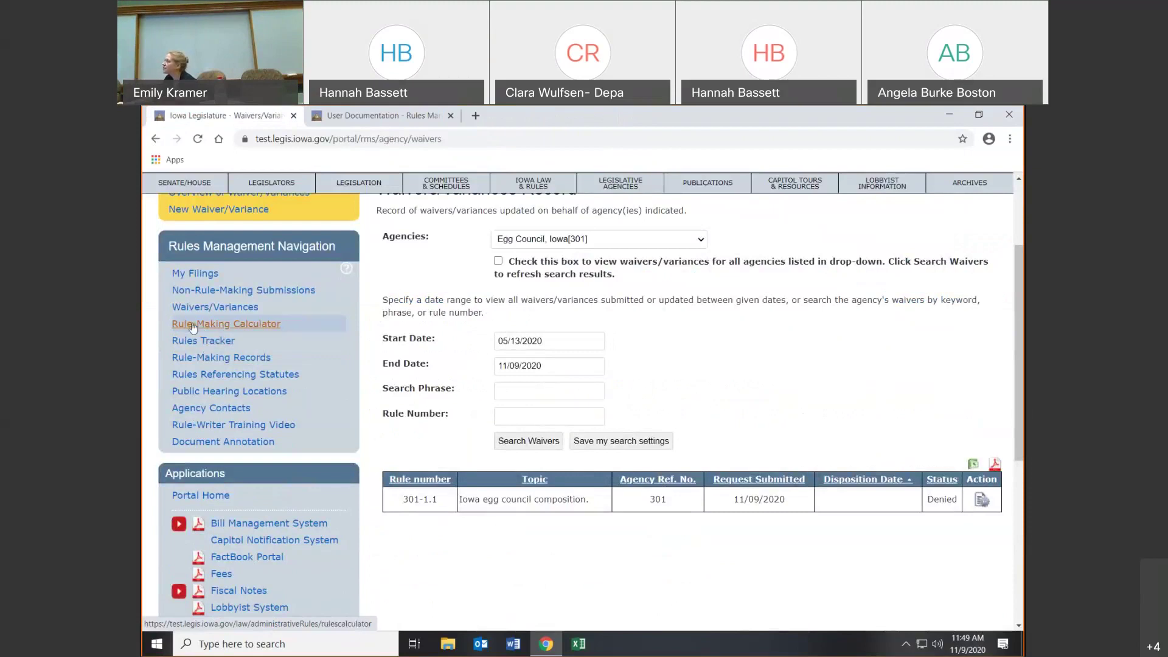
left_click(196, 342)
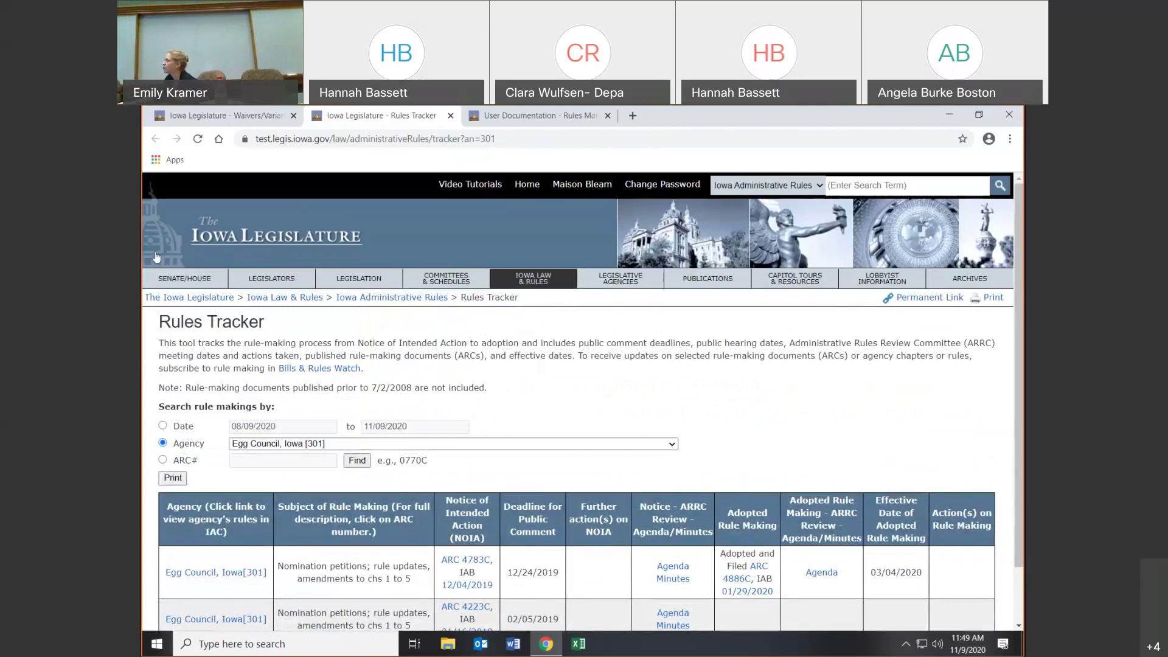
left_click(246, 116)
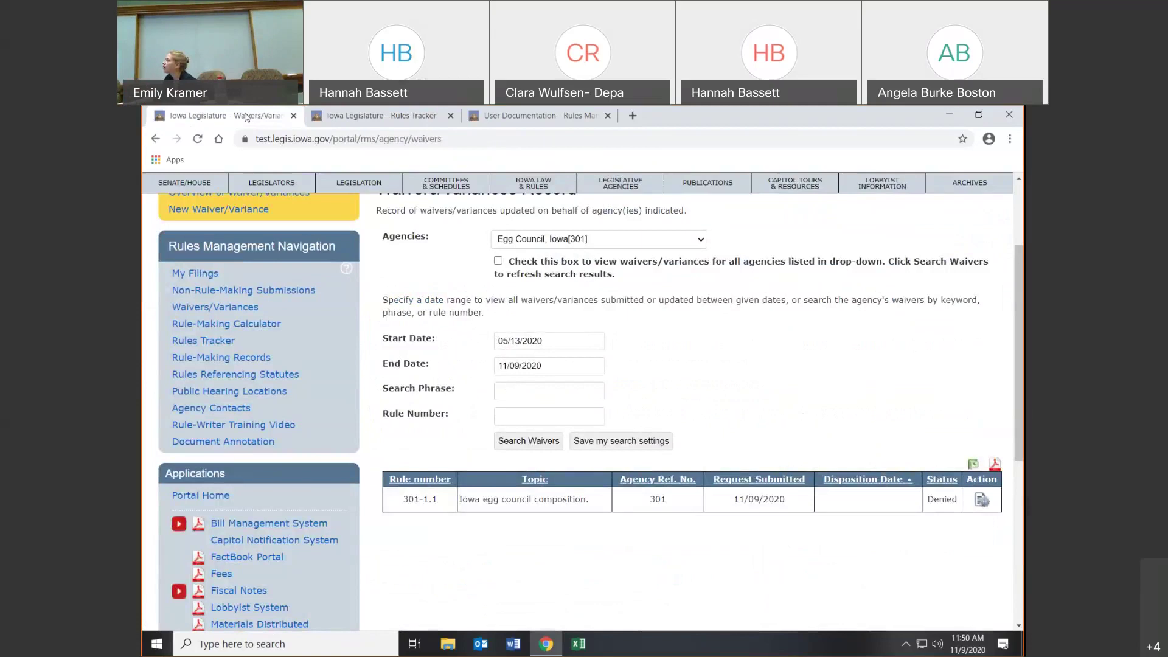
- Review the Egg Council Rule-Making Records and the Rules Referencing Statutes report, then return to the records
left_click(236, 359)
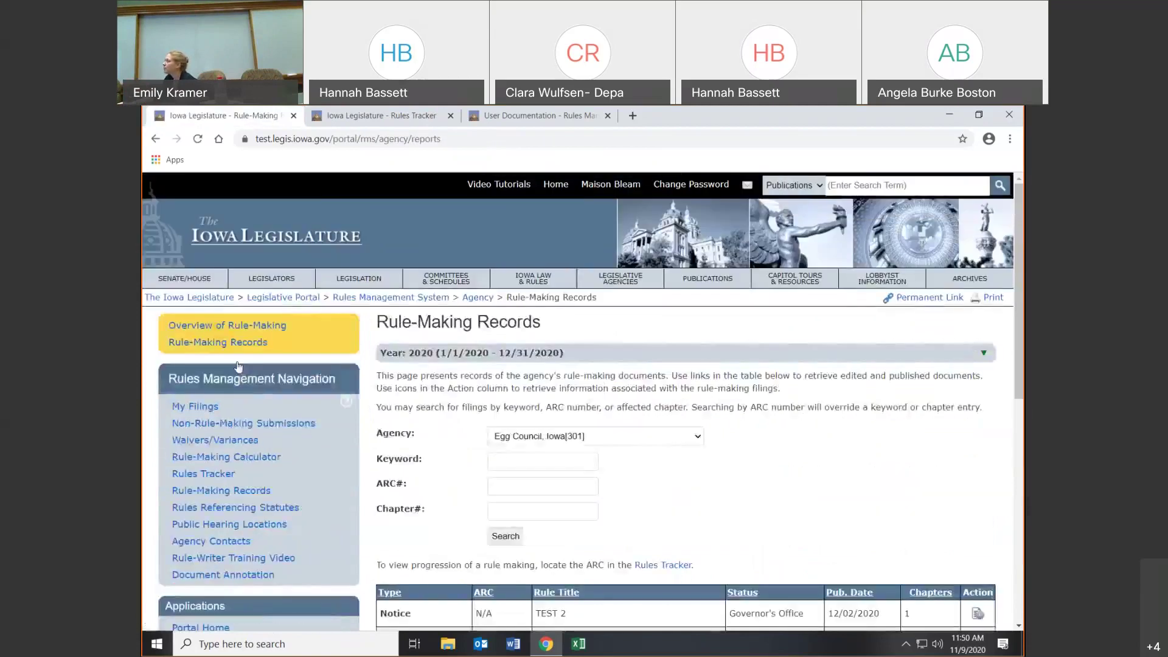
scroll(947, 429, "down", 2)
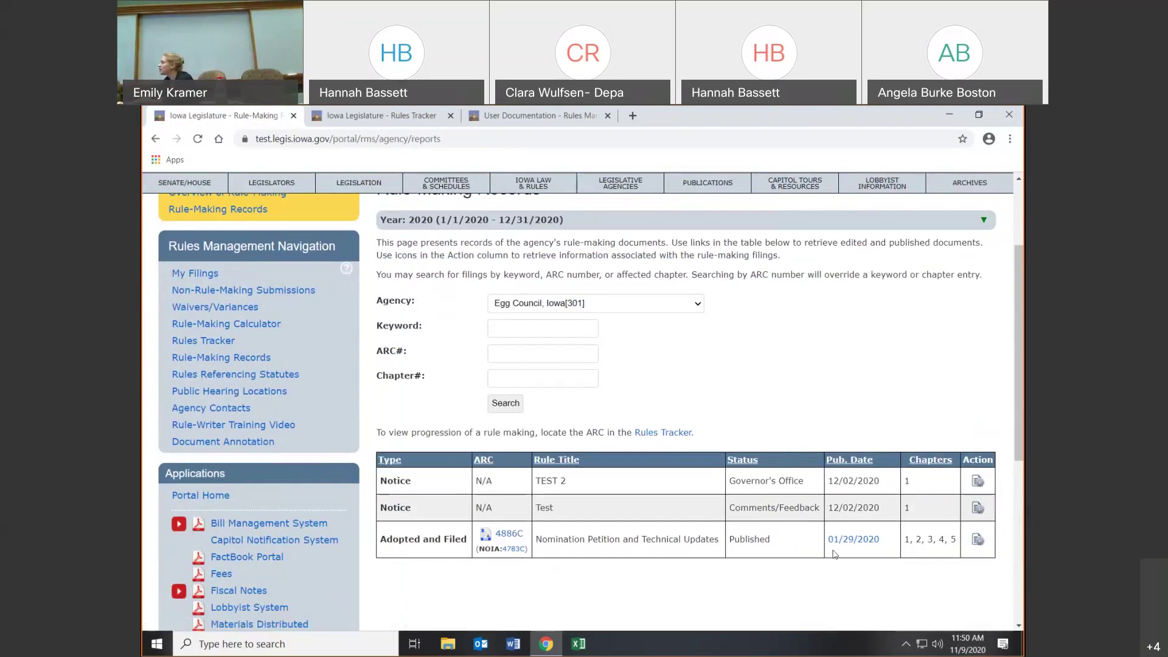
left_click(197, 376)
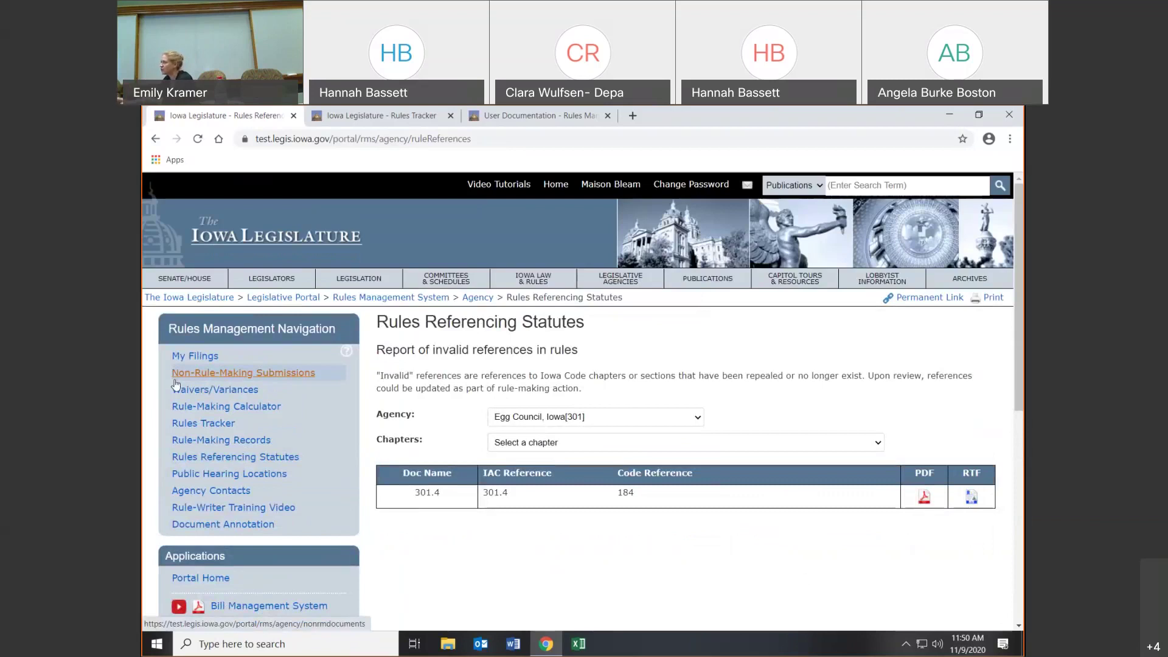
left_click(155, 139)
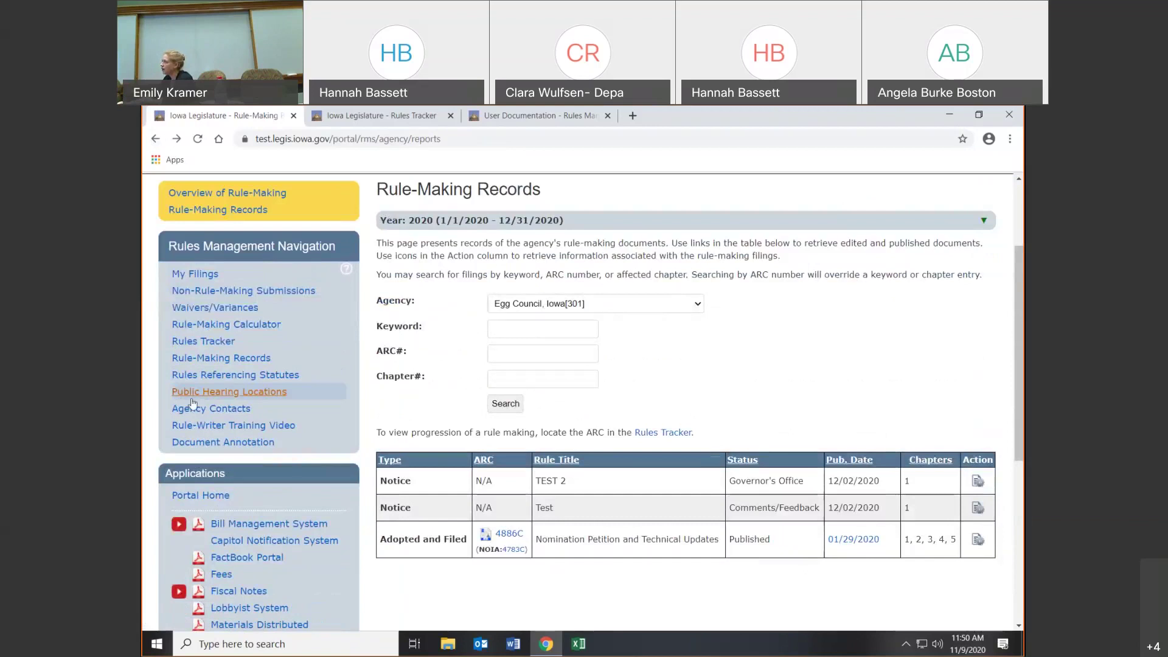